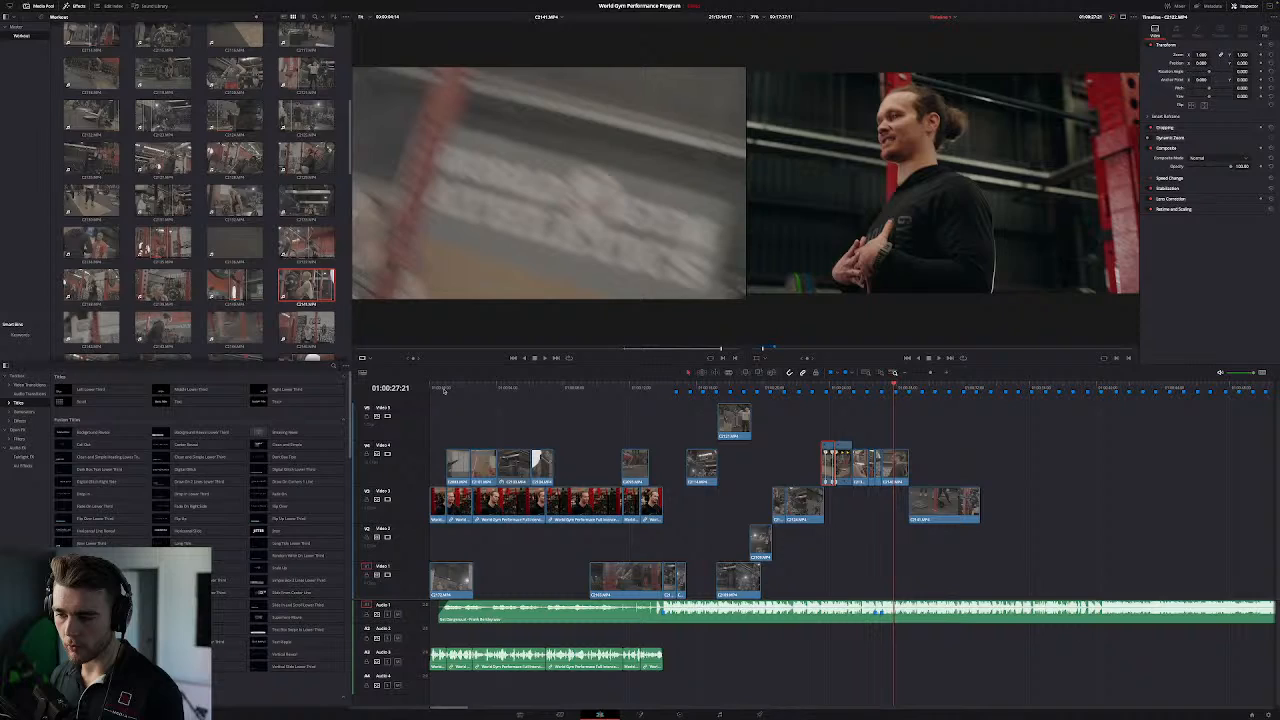
{"action": "right_click", "coordinate": [444, 391]}
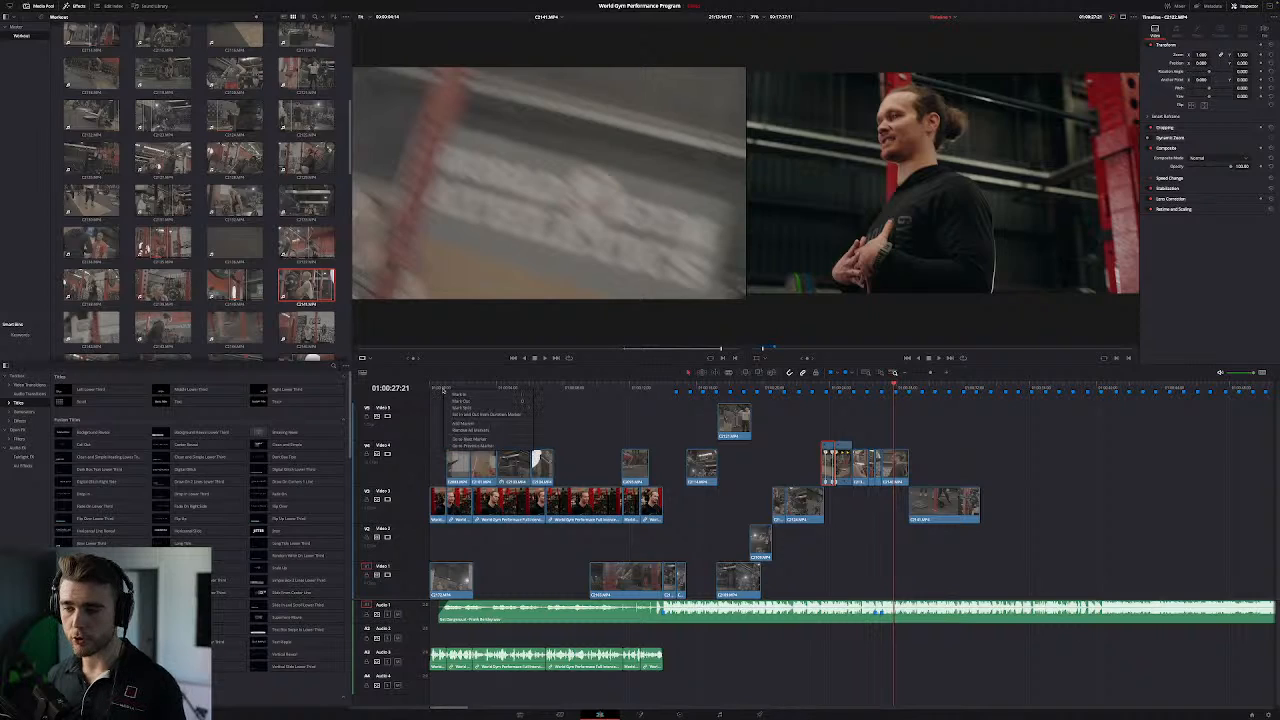
{"action": "left_click", "coordinate": [549, 401]}
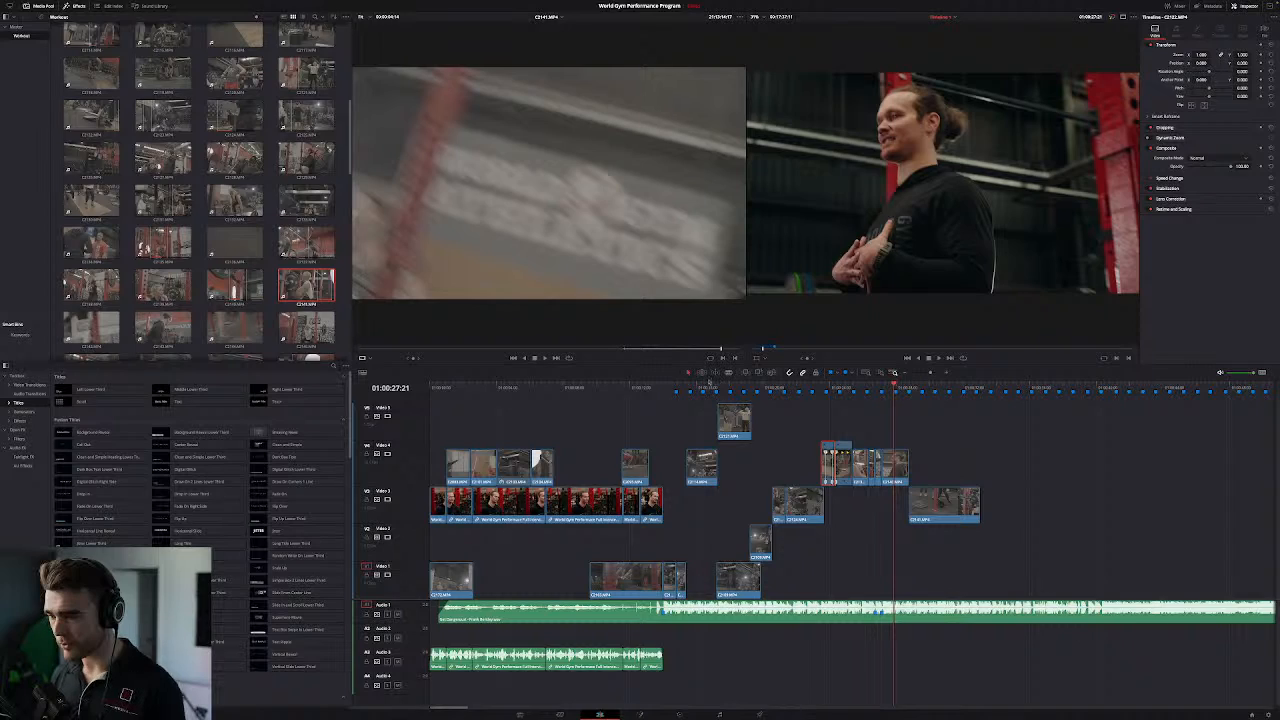
Step: Play the timeline from about 01:00:22:13 to review the barbell lifting shots and the clips that follow them
{"action": "left_click", "coordinate": [805, 387]}
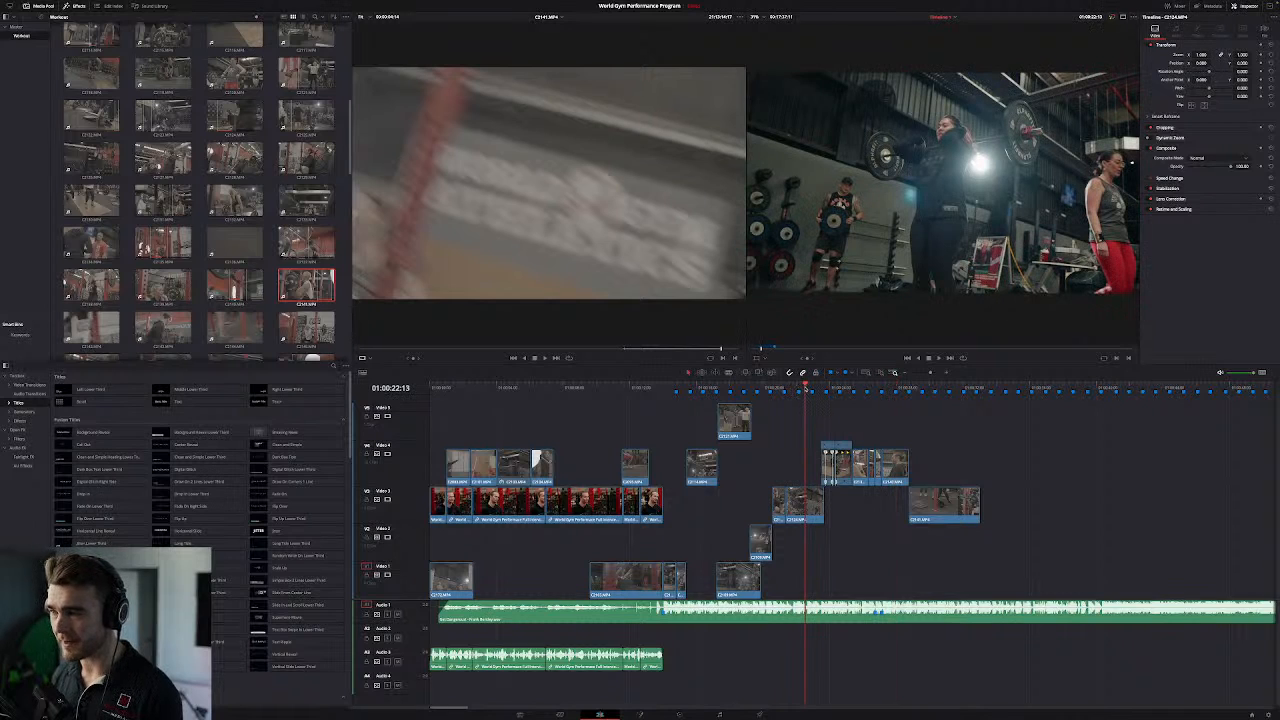
{"action": "key", "text": "space"}
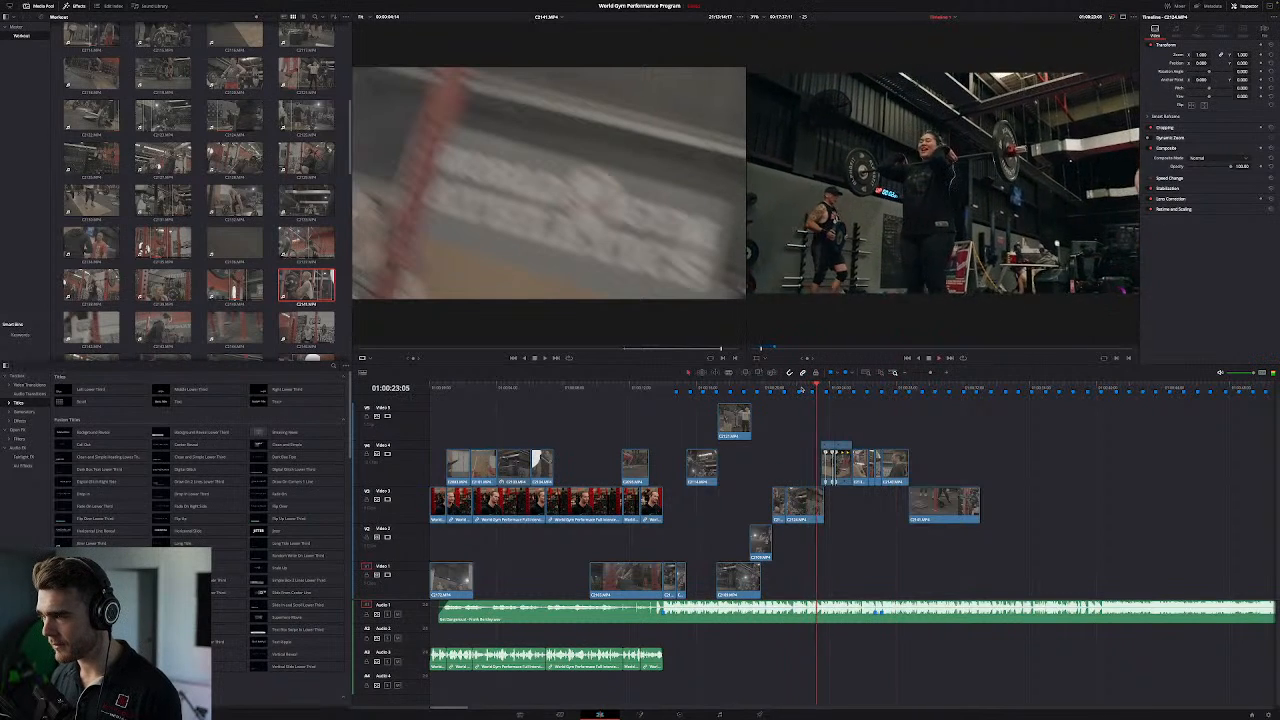
{"action": "key", "text": "space"}
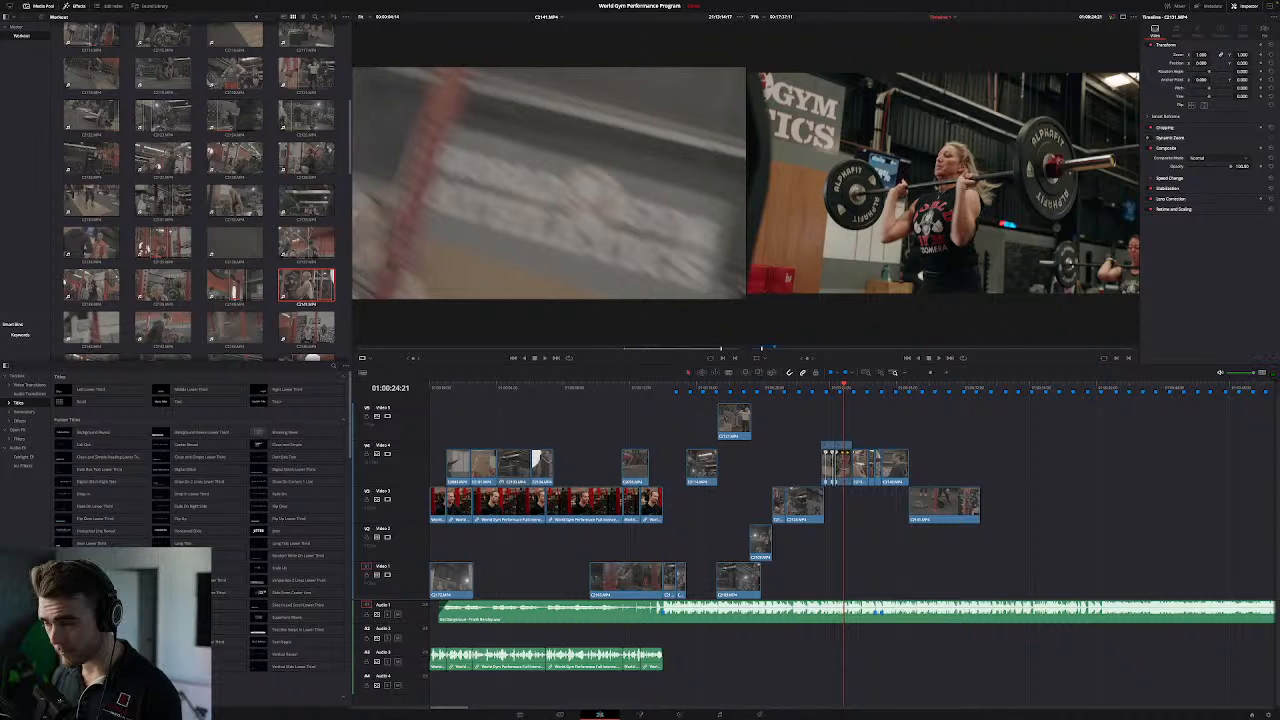
{"action": "left_click_drag", "start_coordinate": [843, 388], "coordinate": [818, 389]}
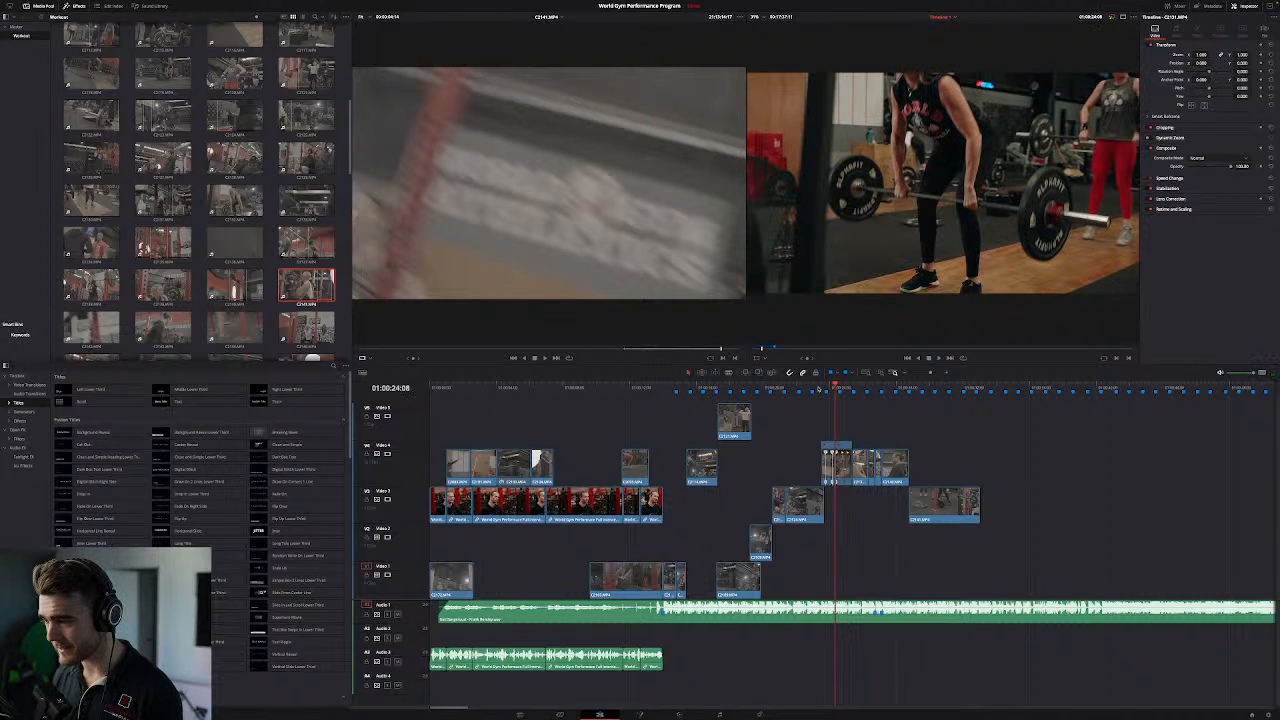
{"action": "key", "text": "space"}
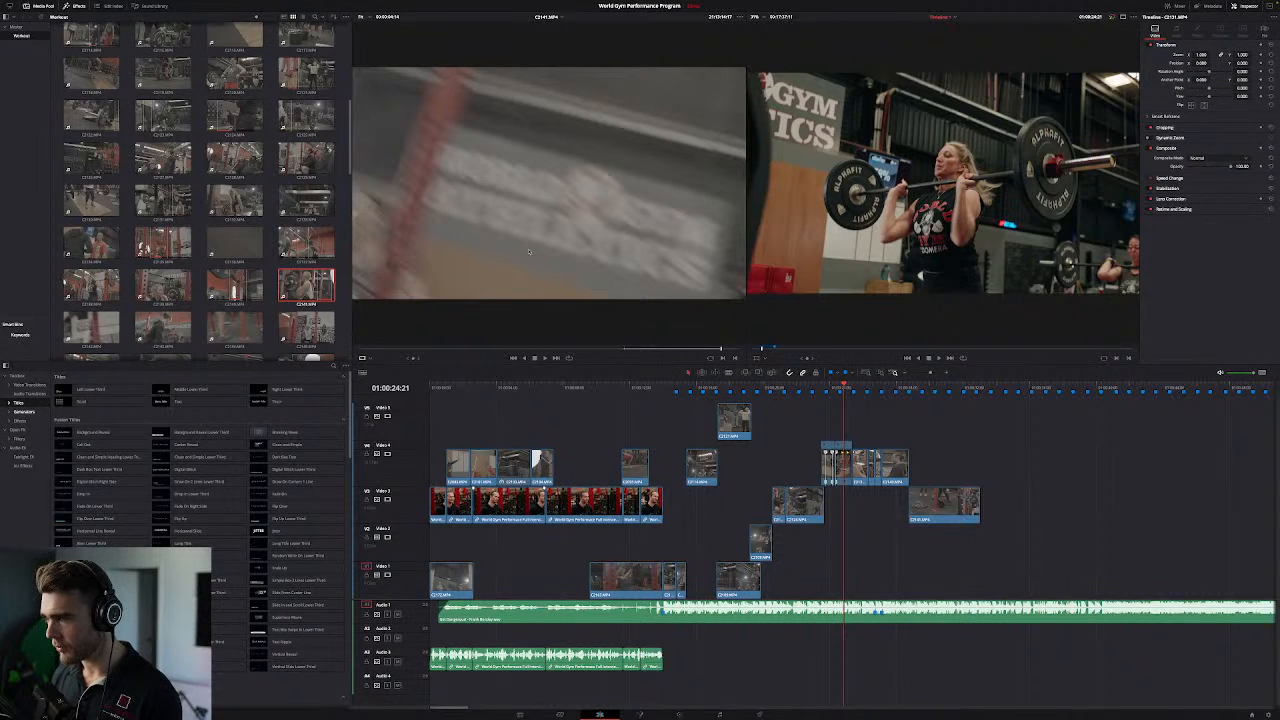
{"action": "left_click", "coordinate": [822, 388]}
{"action": "key", "text": "space"}
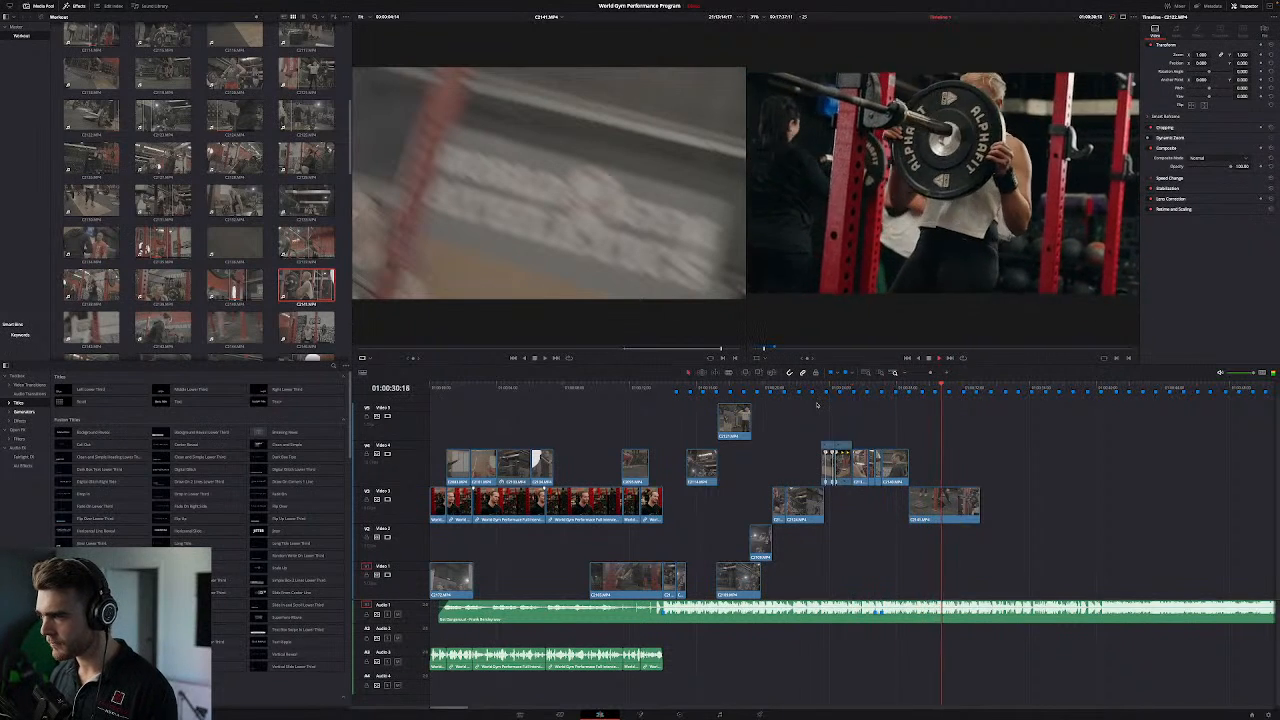
Step: Play the cut into the last Video 3 clip around 01:00:28:19 several times against the music beats
{"action": "left_click", "coordinate": [948, 373]}
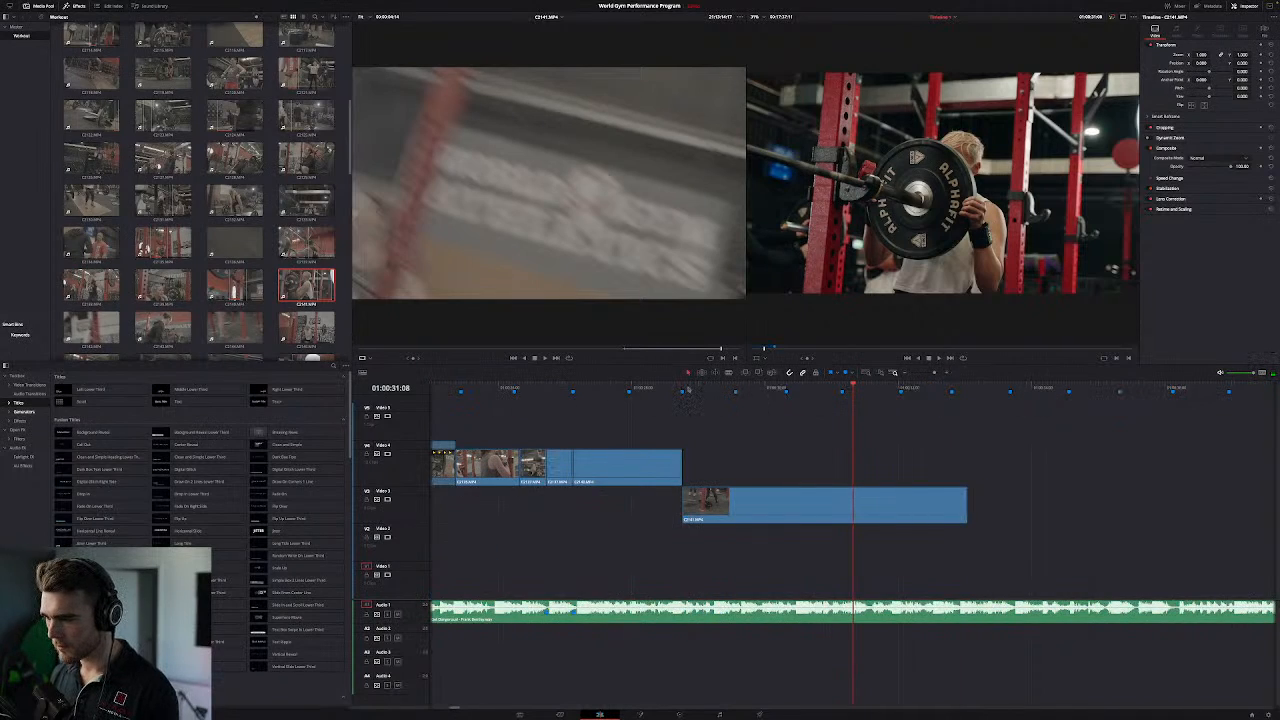
{"action": "left_click", "coordinate": [674, 395]}
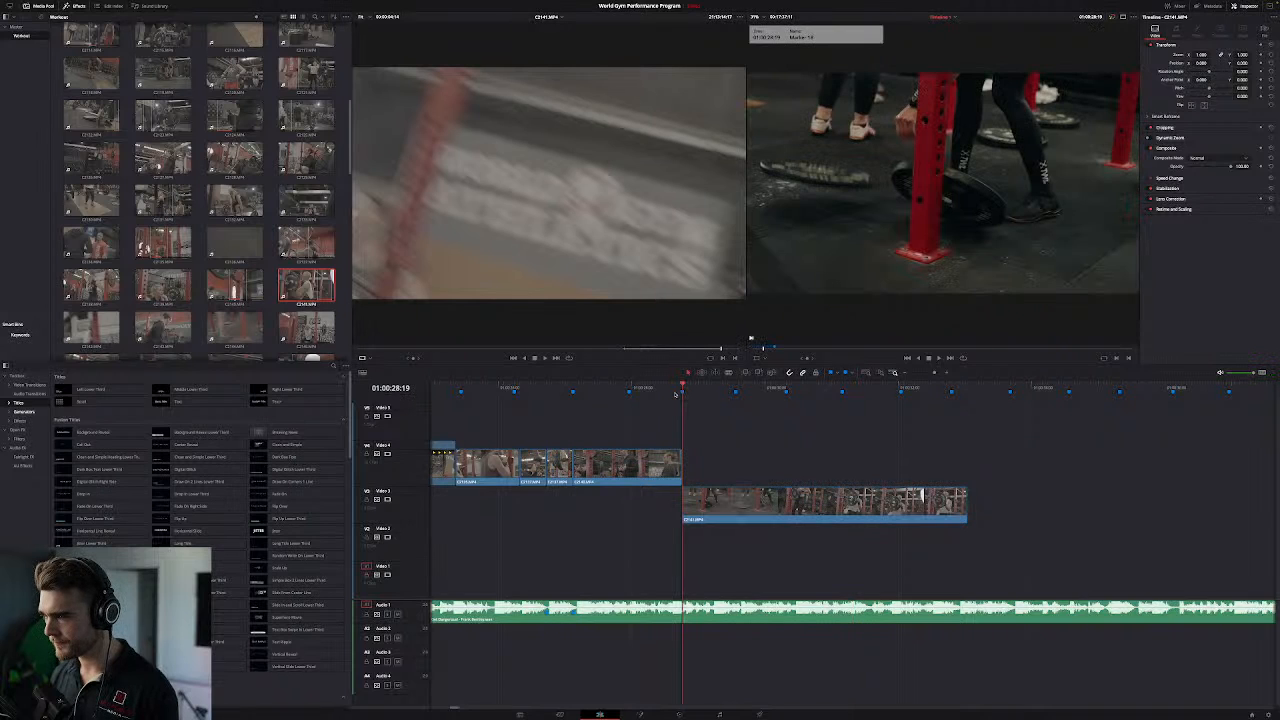
{"action": "key", "text": "space"}
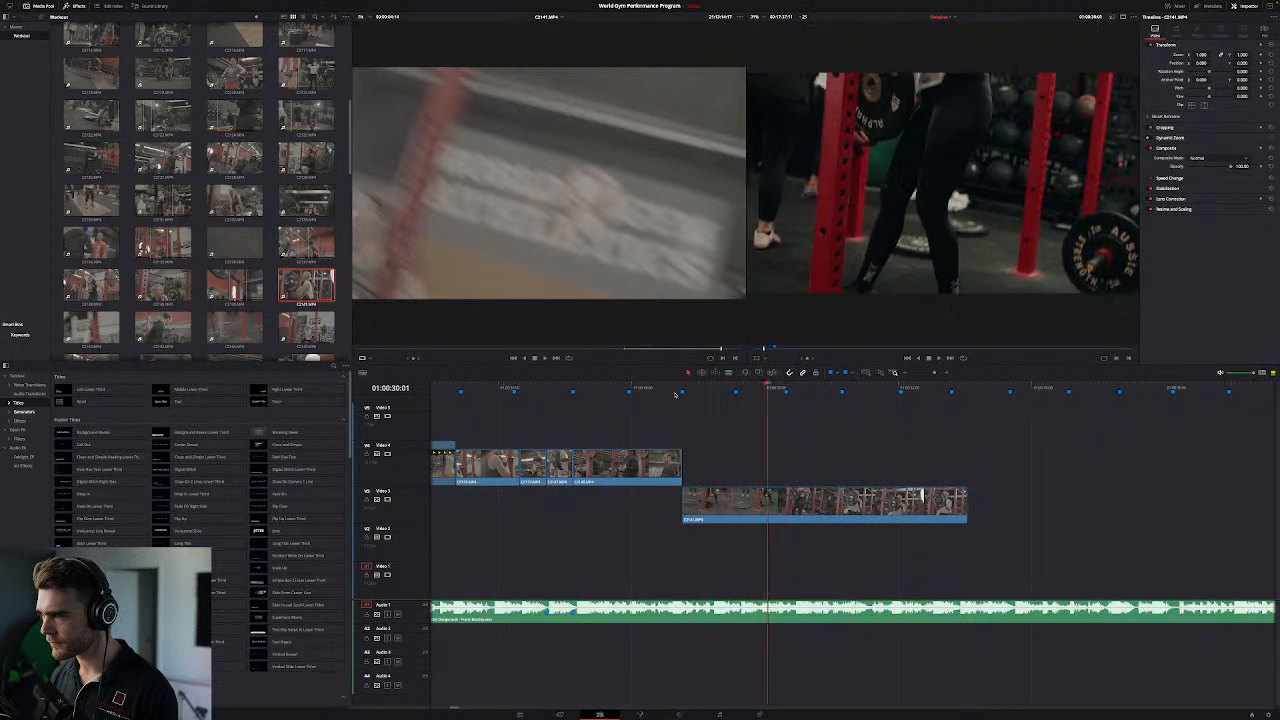
{"action": "key", "text": "space"}
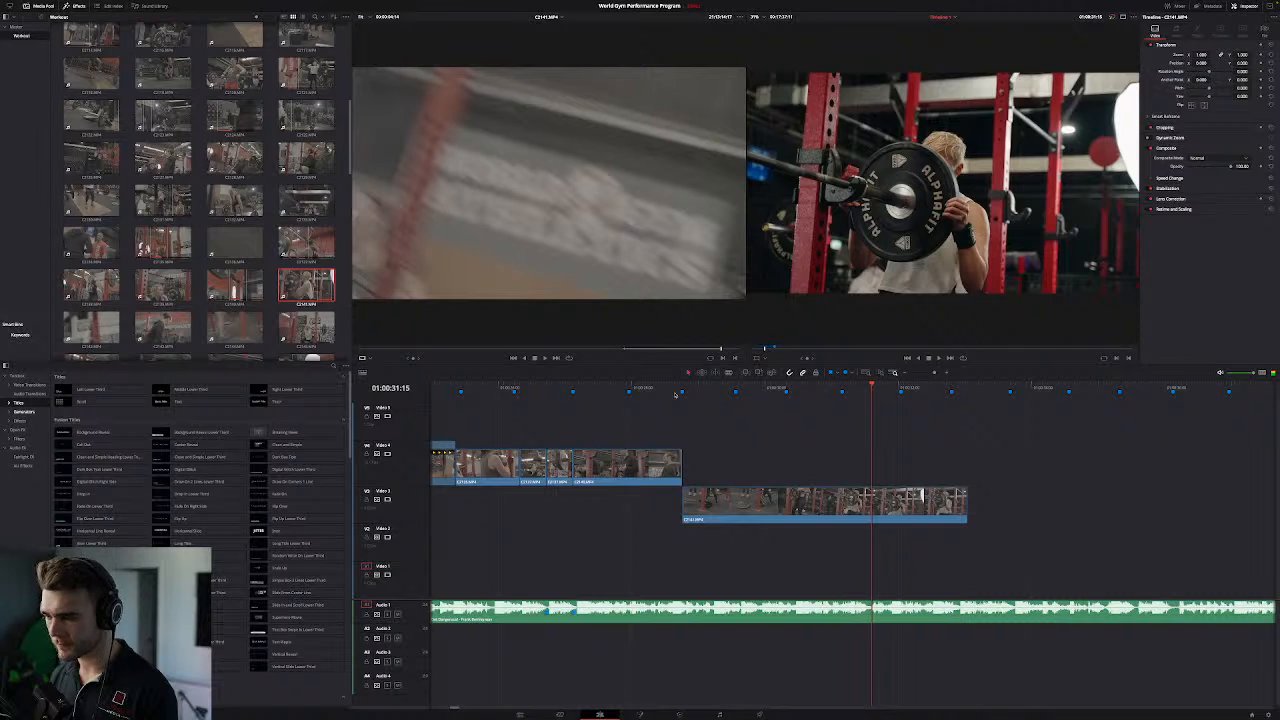
{"action": "left_click", "coordinate": [617, 391]}
{"action": "key", "text": "space"}
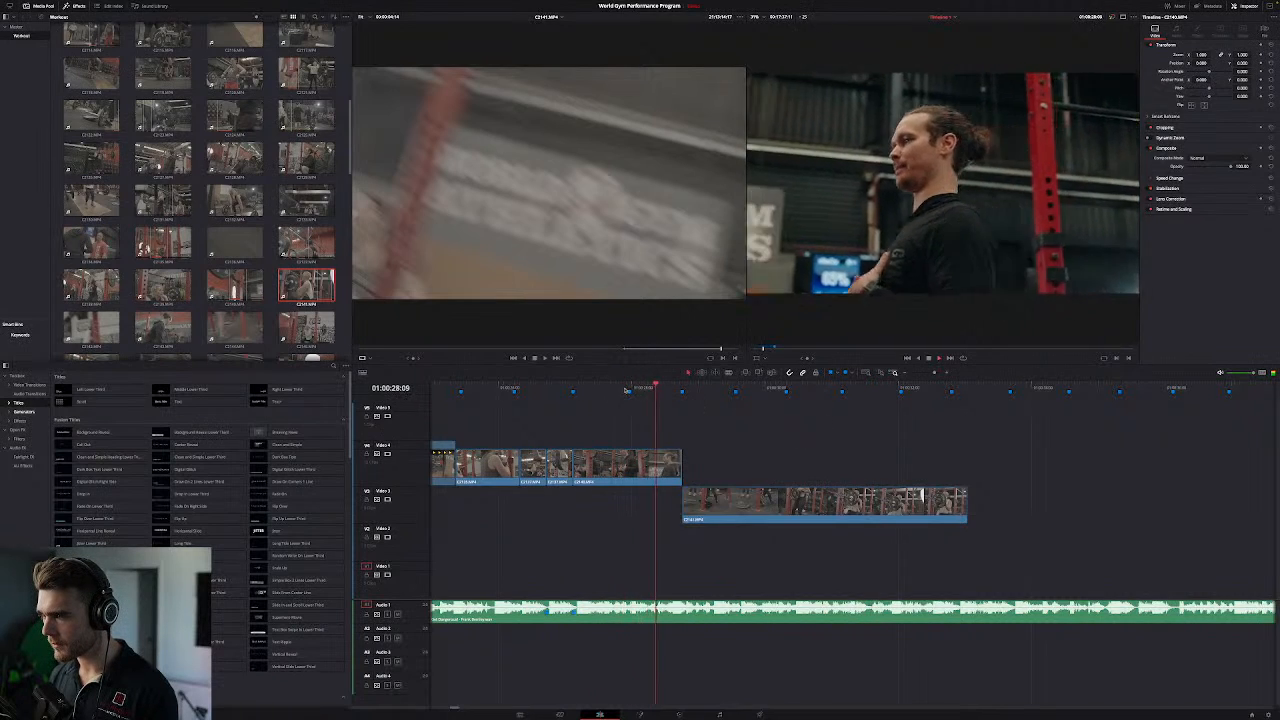
{"action": "key", "text": "space"}
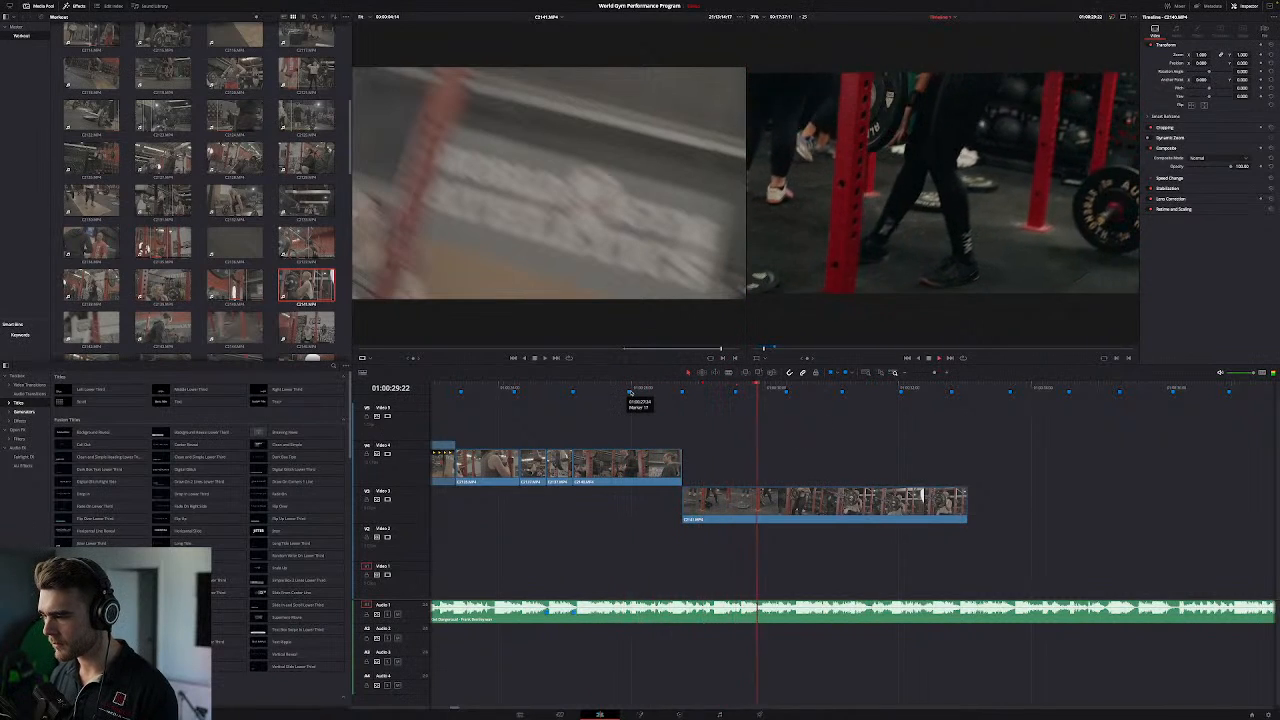
{"action": "left_click", "coordinate": [713, 391]}
{"action": "key", "text": "space"}
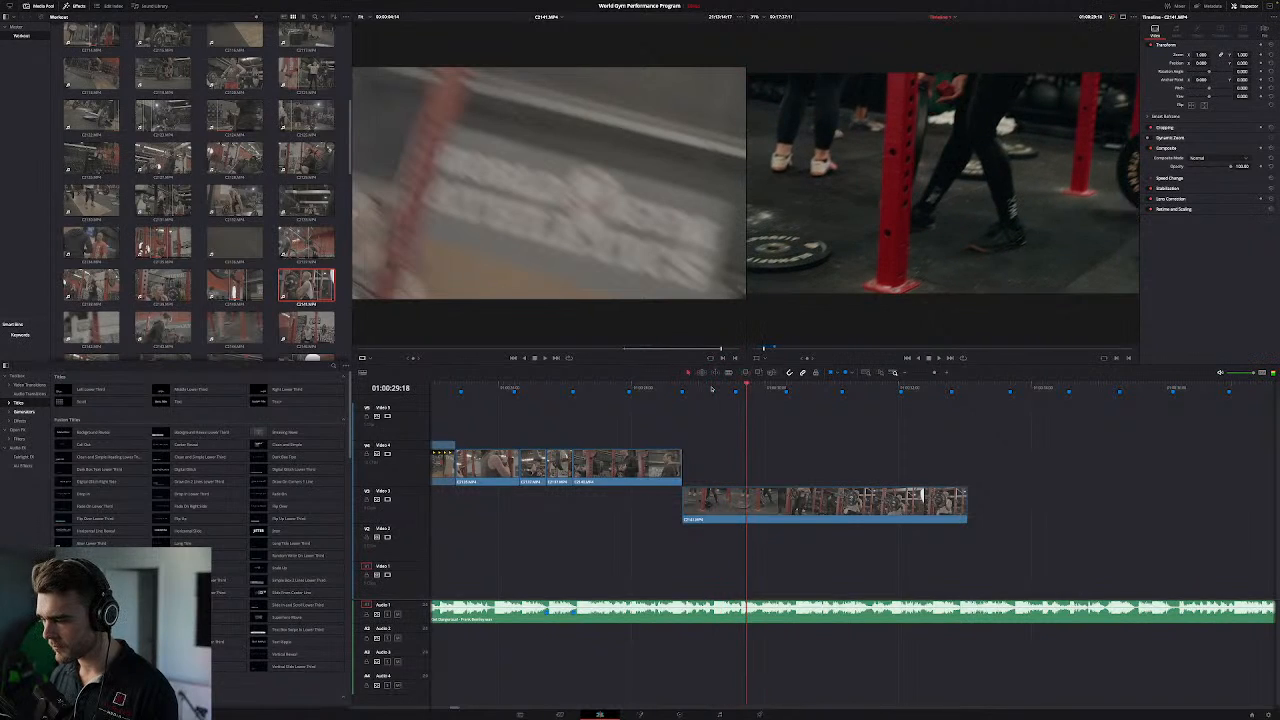
Step: Move the beat marker near the start of the last Video 3 clip to 01:00:29:15, matching the beat frame by frame
{"action": "key", "text": "Left"}
{"action": "key", "text": "Left"}
{"action": "key", "text": "Right"}
{"action": "key", "text": "Left"}
{"action": "key", "text": "Left"}
{"action": "key", "text": "Right"}
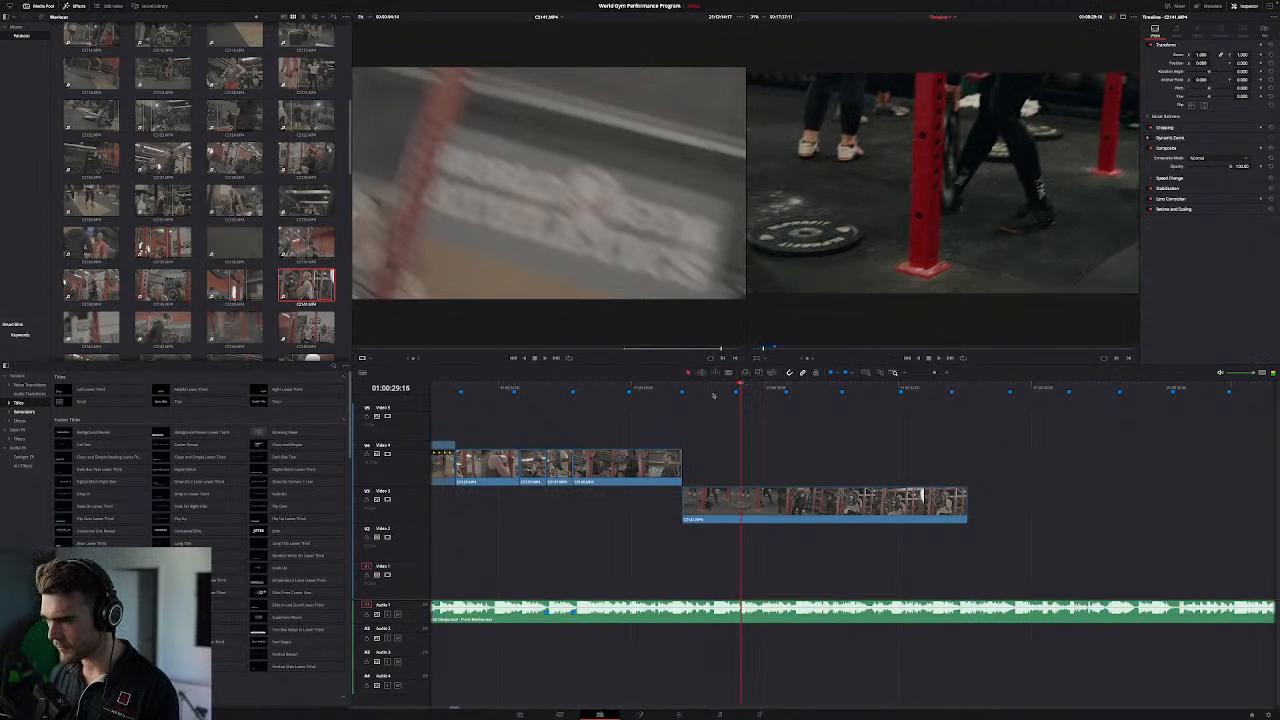
{"action": "key", "text": "Left"}
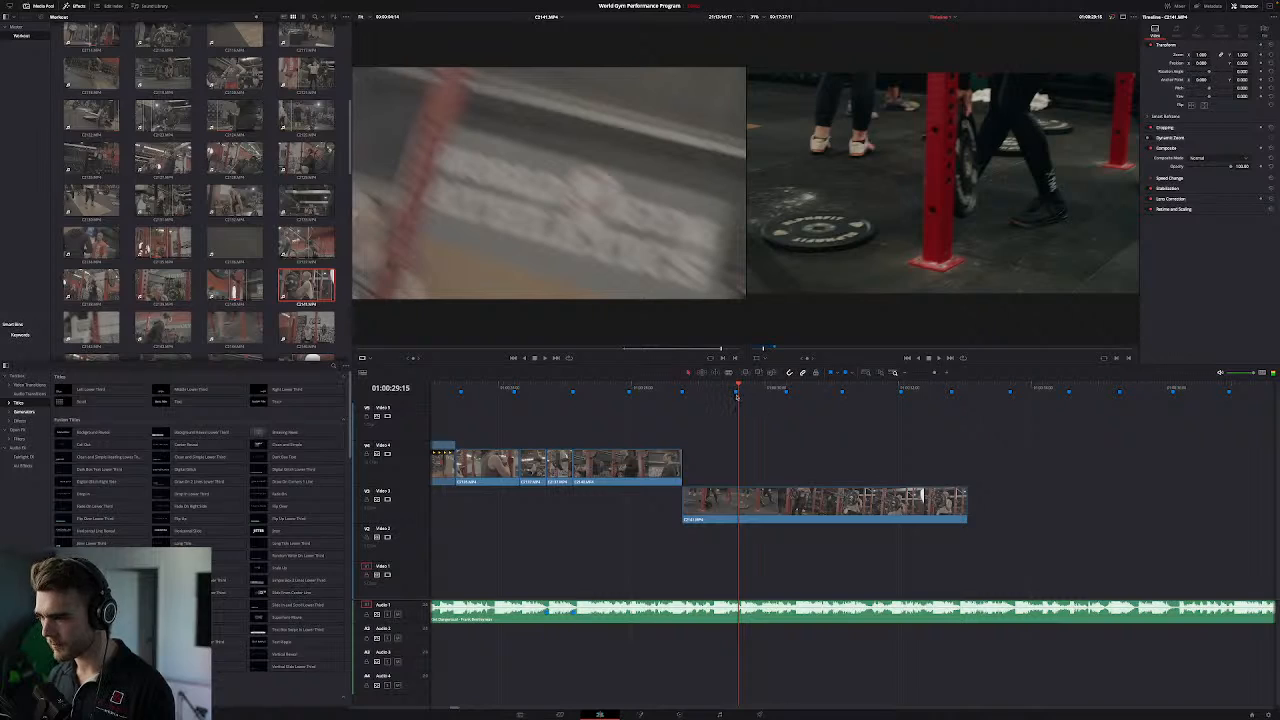
{"action": "left_click_drag", "start_coordinate": [736, 392], "coordinate": [739, 392]}
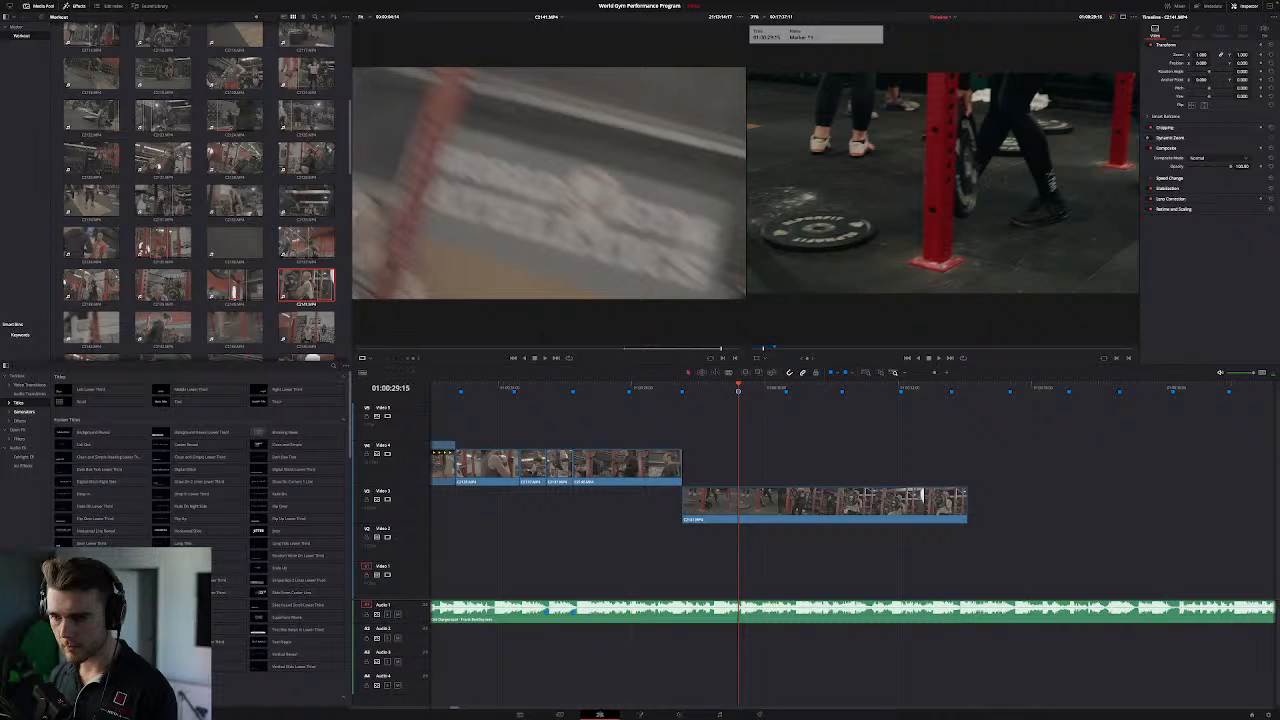
Step: Open the clip of the man in the red shirt at the barbell, mark a short range, and place it on Video 5 past the last clip
{"action": "scroll", "coordinate": [200, 190], "scroll_direction": "down", "scroll_amount": 5}
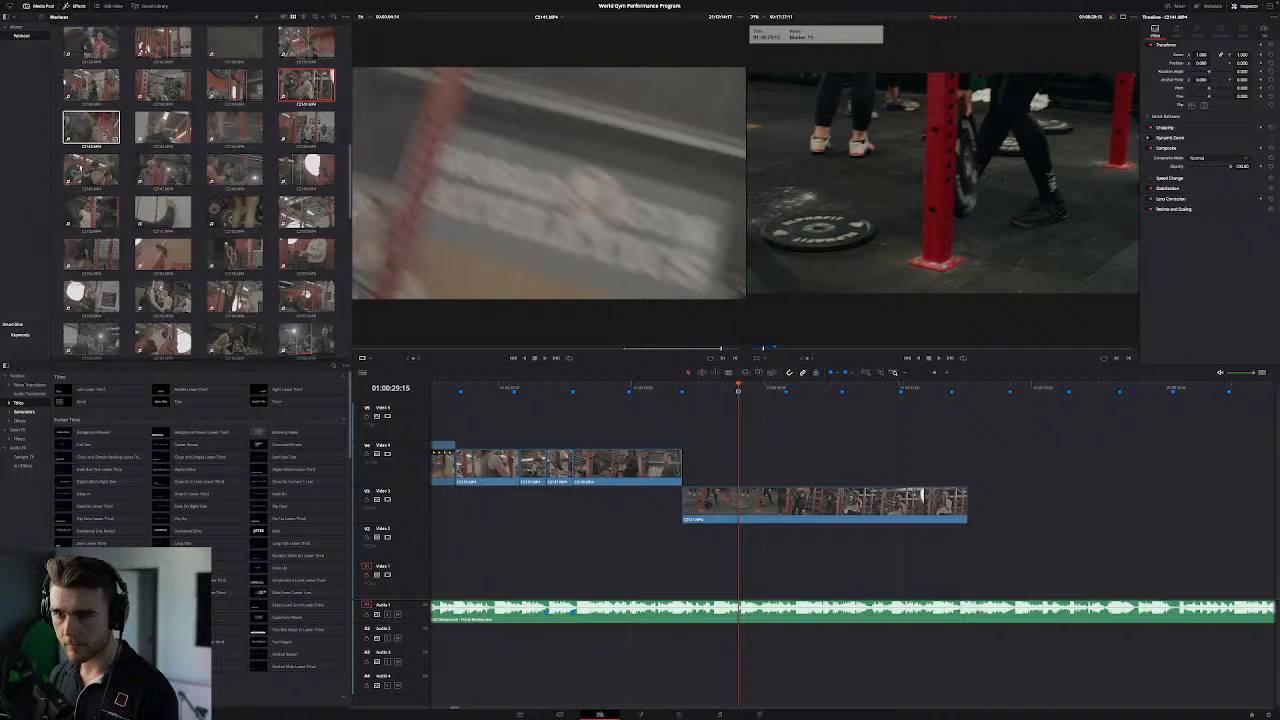
{"action": "double_click", "coordinate": [91, 127]}
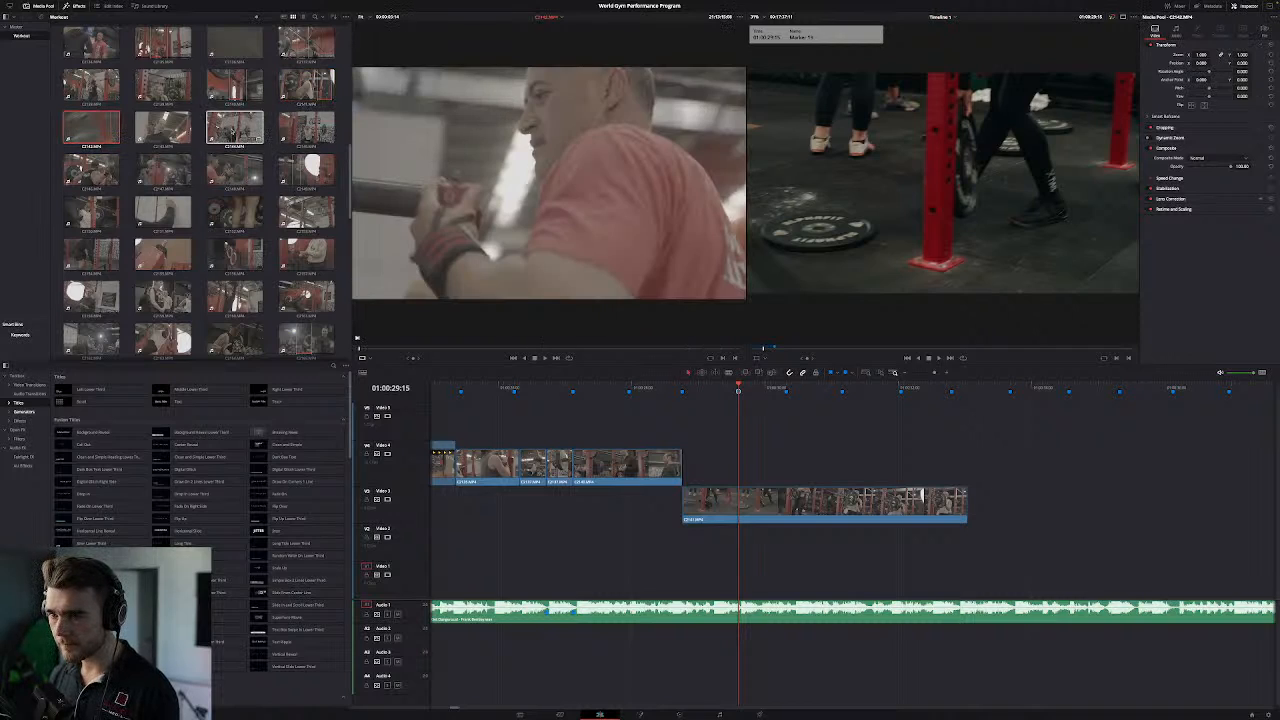
{"action": "left_click", "coordinate": [433, 349]}
{"action": "left_click_drag", "start_coordinate": [433, 349], "coordinate": [676, 320]}
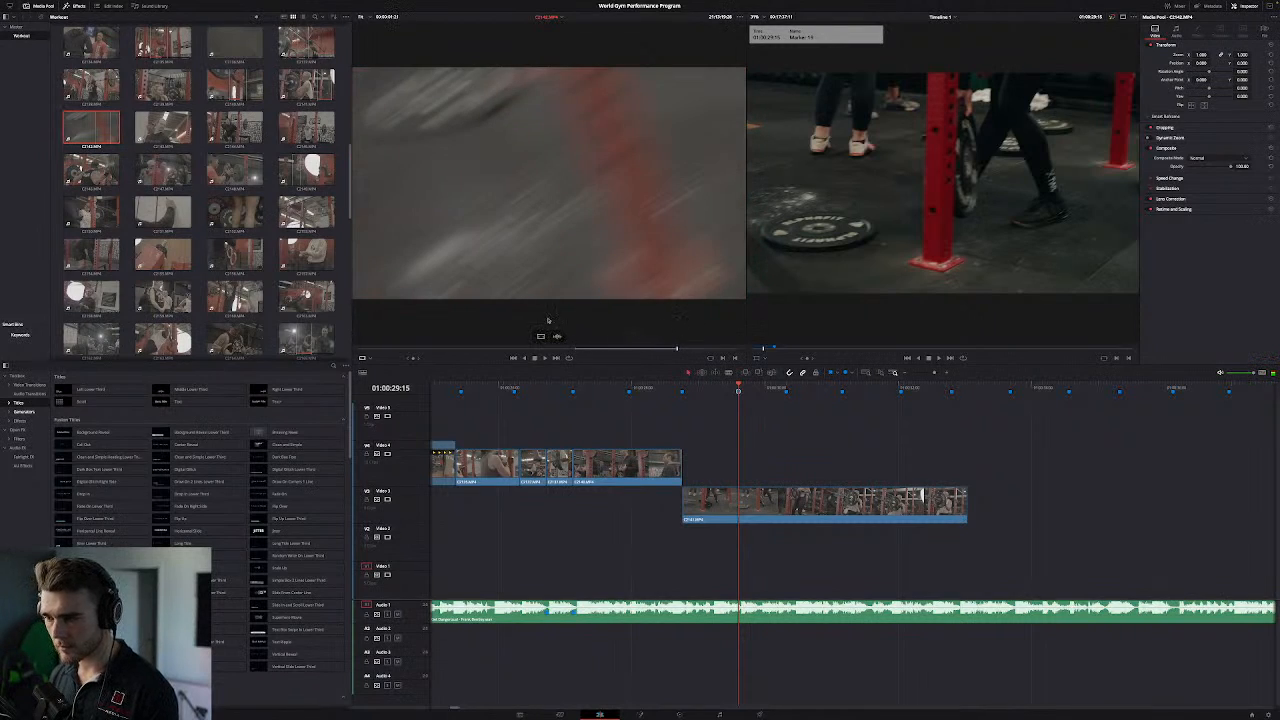
{"action": "left_click_drag", "start_coordinate": [540, 336], "coordinate": [1033, 428]}
Step: Play the end of the last Video 3 clip and its opening at about 01:00:29:00 to judge the new clip's placement
{"action": "left_click_drag", "start_coordinate": [884, 389], "coordinate": [925, 387]}
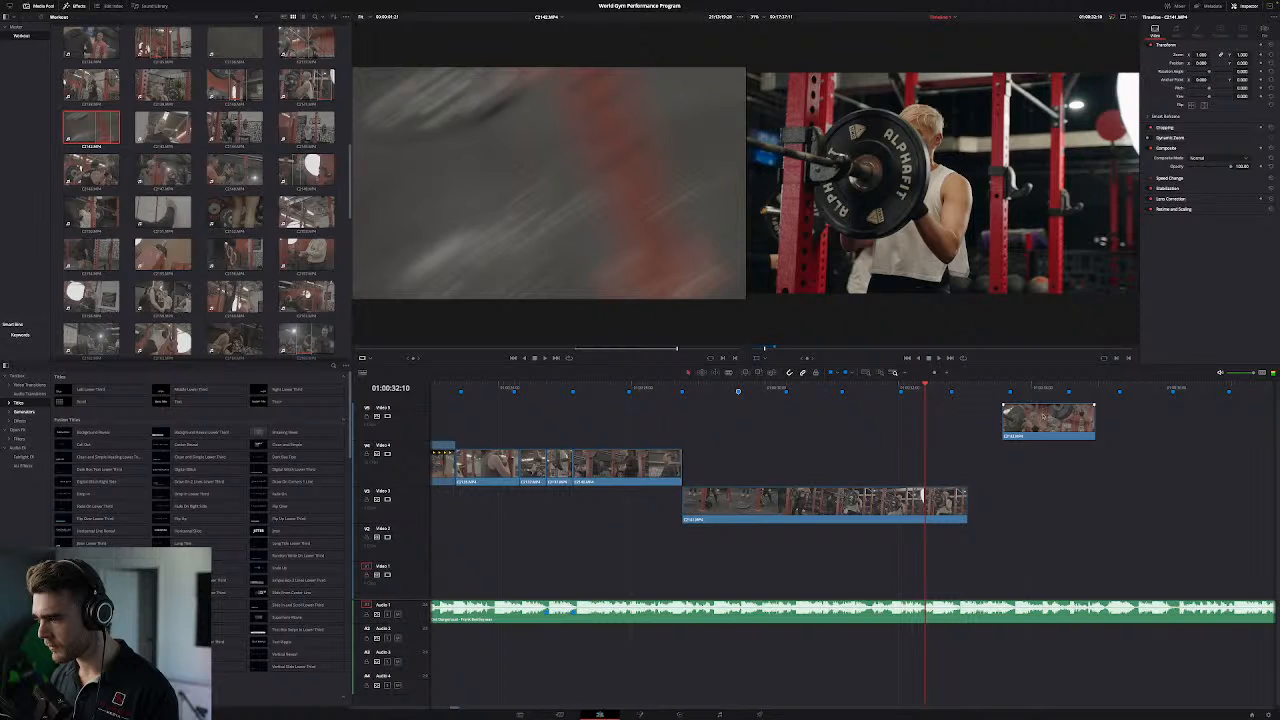
{"action": "key", "text": "space"}
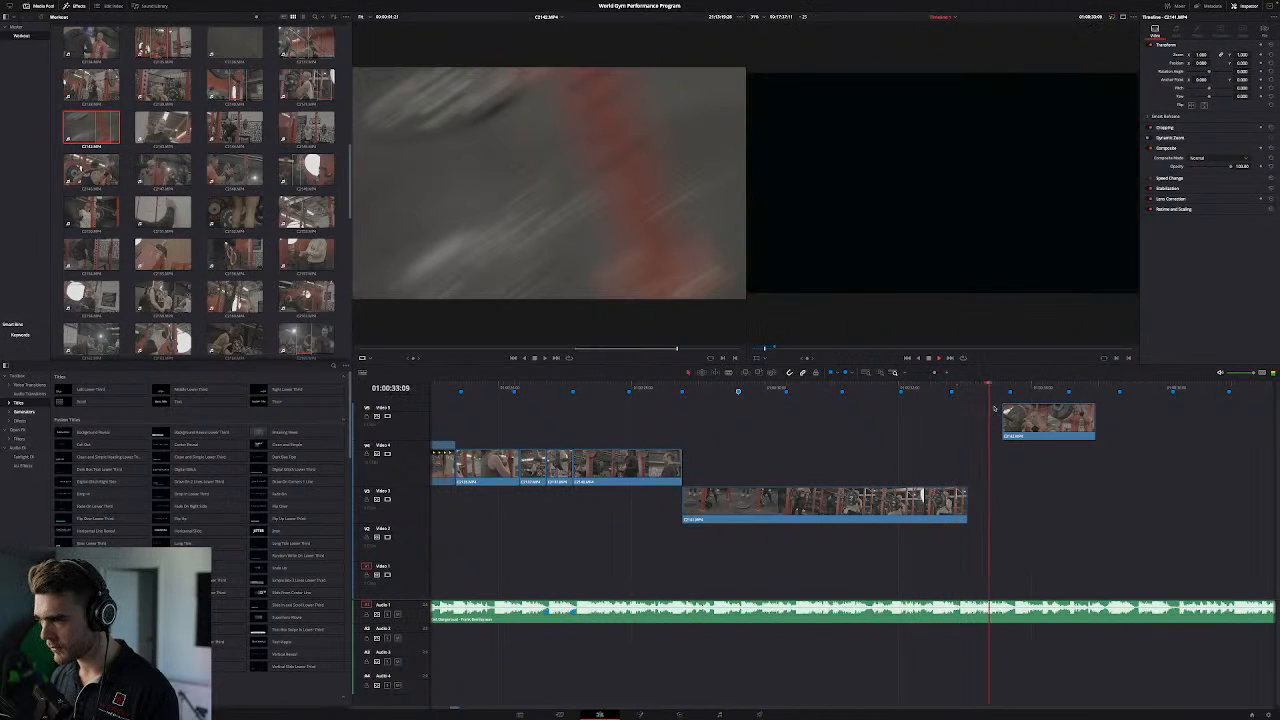
{"action": "key", "text": "space"}
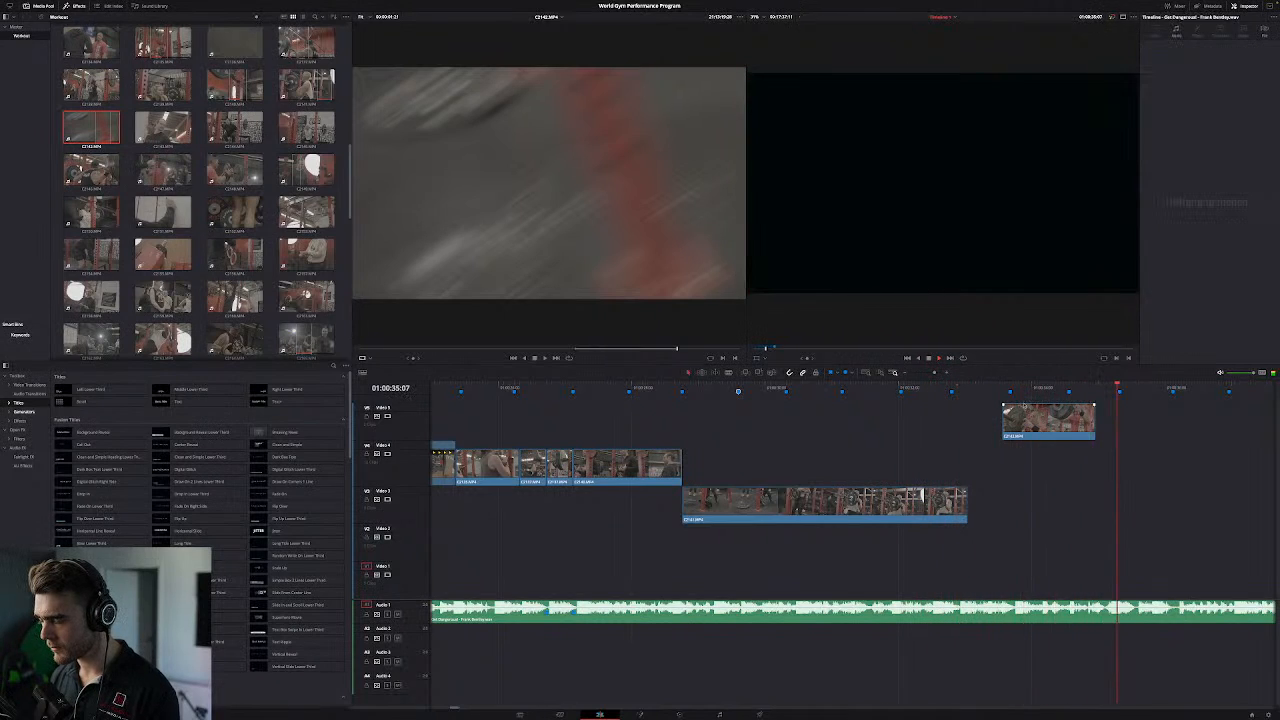
{"action": "left_click", "coordinate": [696, 389]}
{"action": "key", "text": "space"}
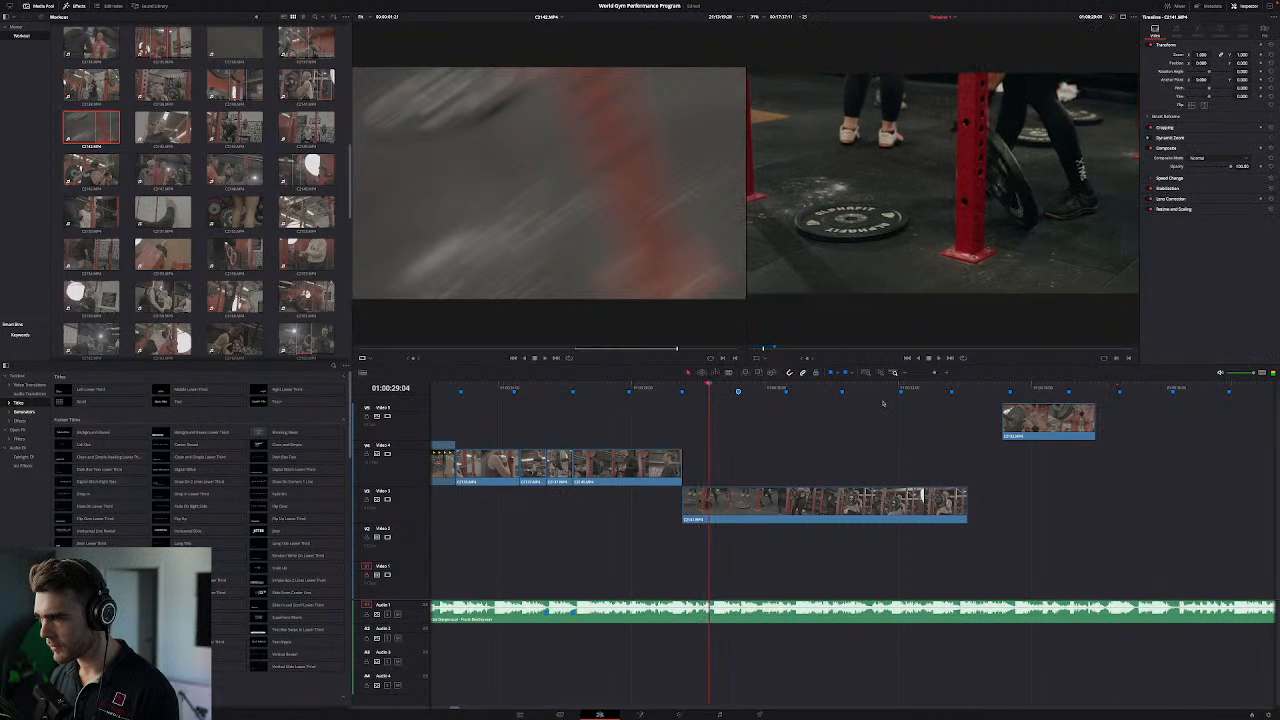
Step: Move the new red-shirt clip onto Video 4 above the Video 3 squat rack clip, starting at the 01:00:29:15 marker
{"action": "key", "text": "shift+Down"}
{"action": "key", "text": "shift+Down"}
{"action": "left_click_drag", "start_coordinate": [1036, 415], "coordinate": [772, 454]}
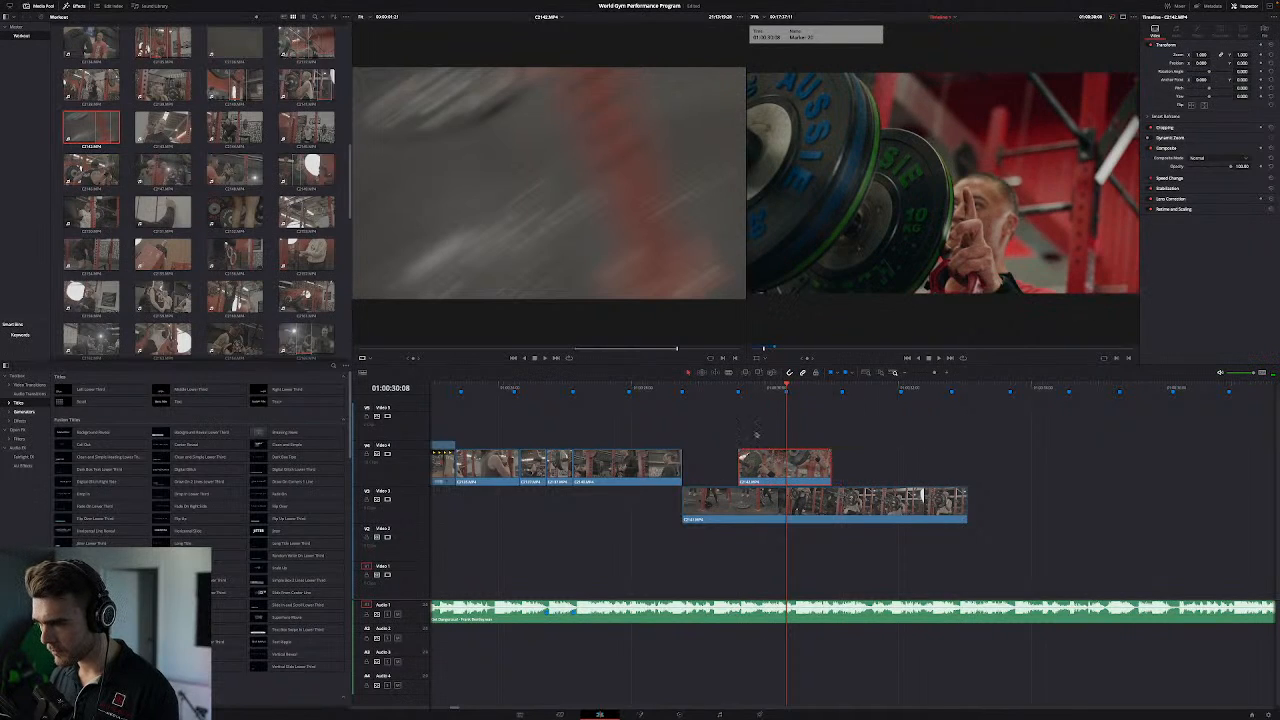
Step: Play the section from 01:00:28:19 through the new overlay clip and the barbell shot after it to check the timing
{"action": "left_click", "coordinate": [682, 389]}
{"action": "key", "text": "space"}
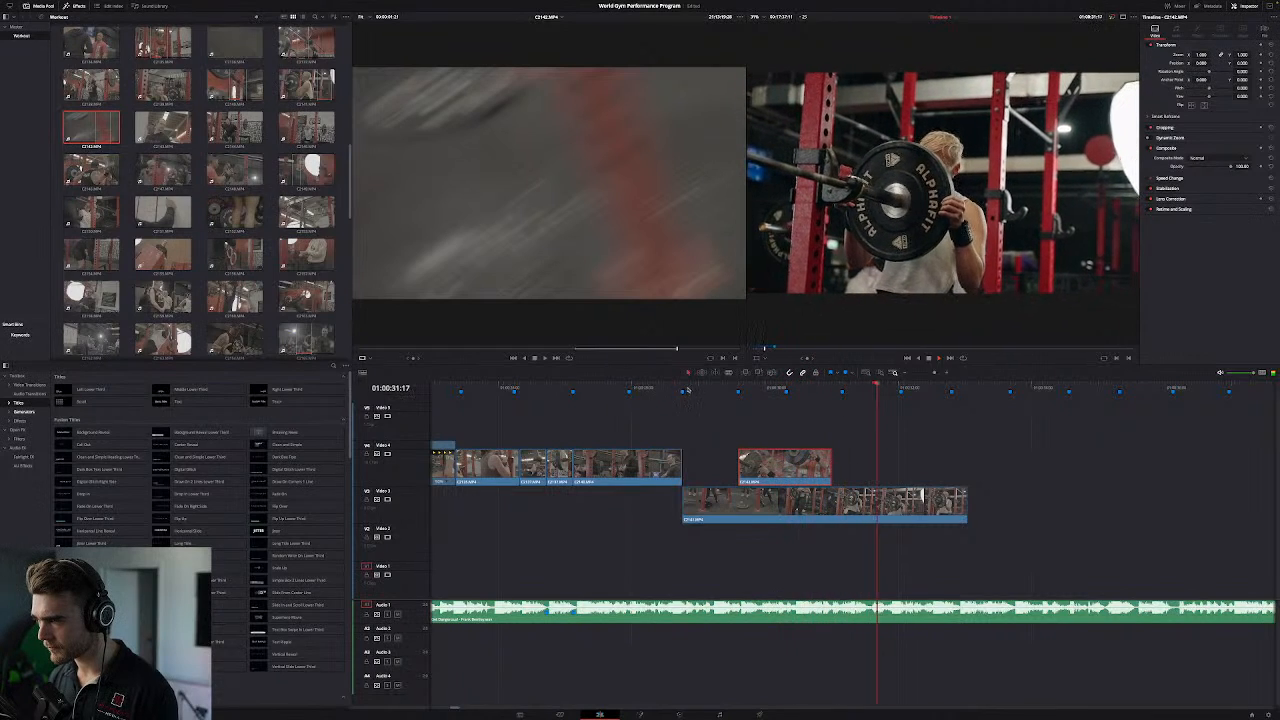
{"action": "mouse_move", "coordinate": [933, 388]}
{"action": "left_mouse_down"}
{"action": "mouse_move", "coordinate": [951, 388]}
{"action": "mouse_move", "coordinate": [858, 389]}
{"action": "mouse_move", "coordinate": [920, 387]}
{"action": "left_mouse_up"}
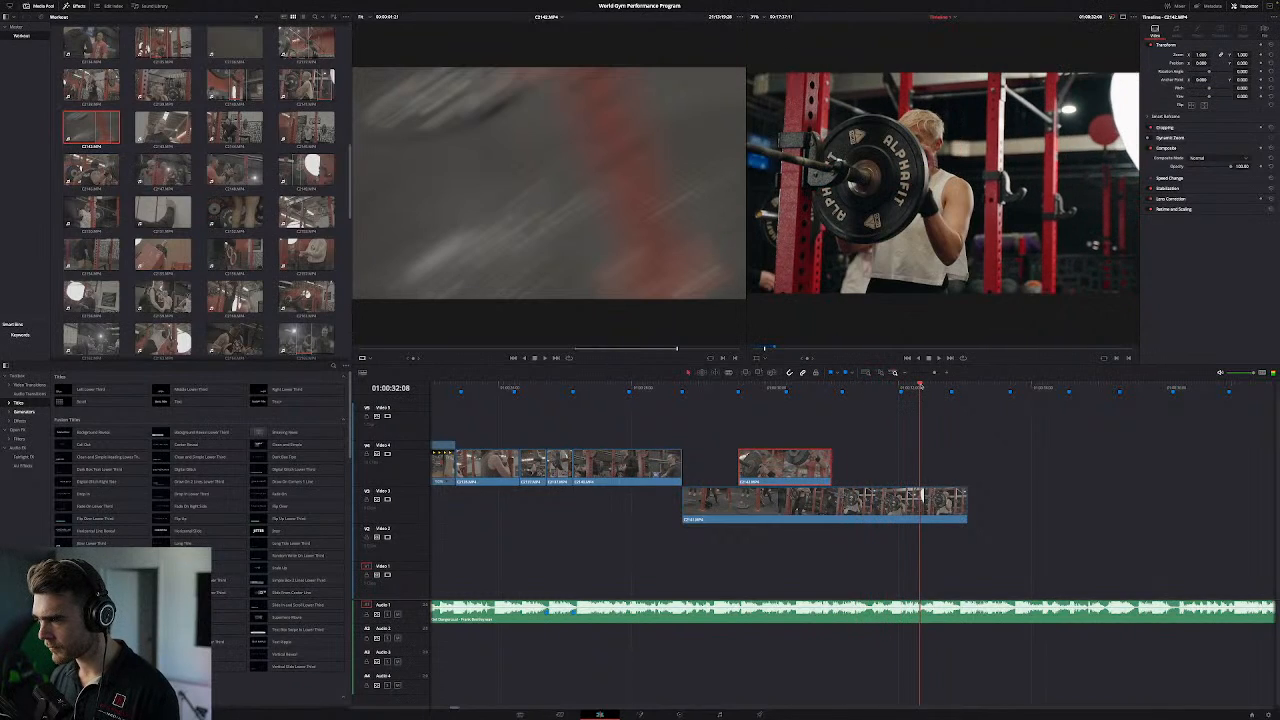
{"action": "left_click_drag", "start_coordinate": [921, 386], "coordinate": [840, 384]}
{"action": "key", "text": "space"}
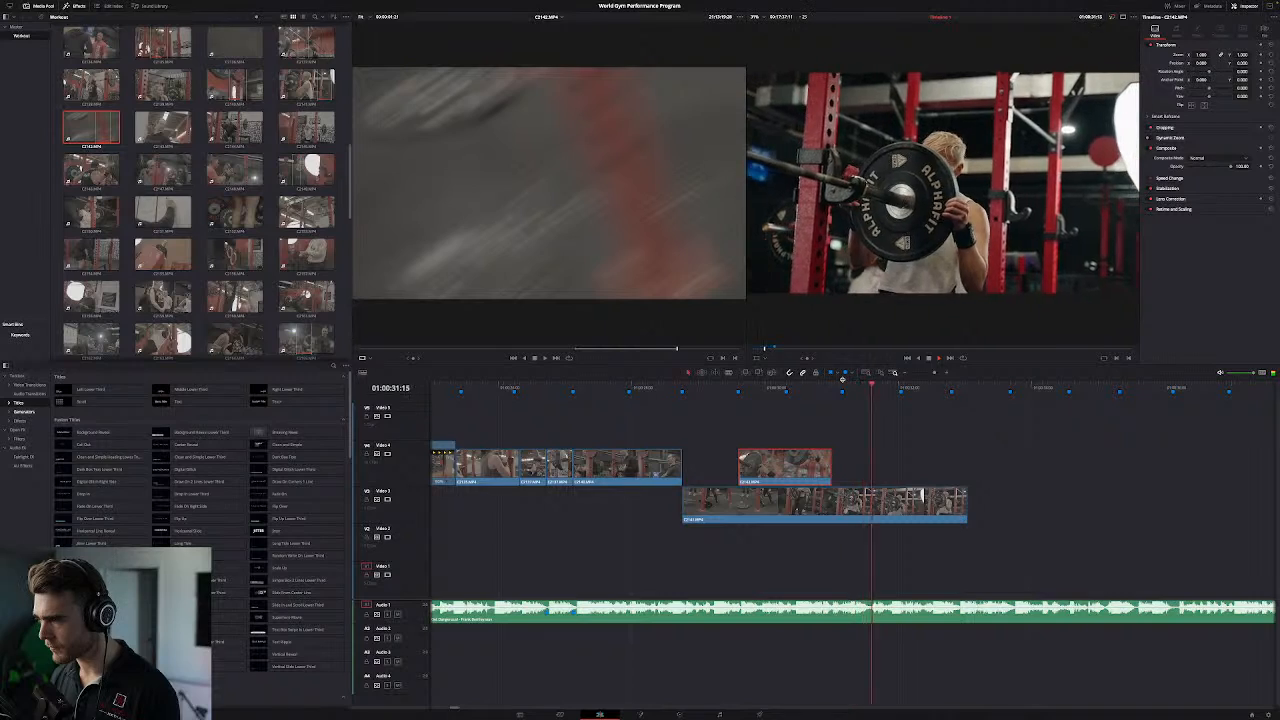
{"action": "key", "text": "space"}
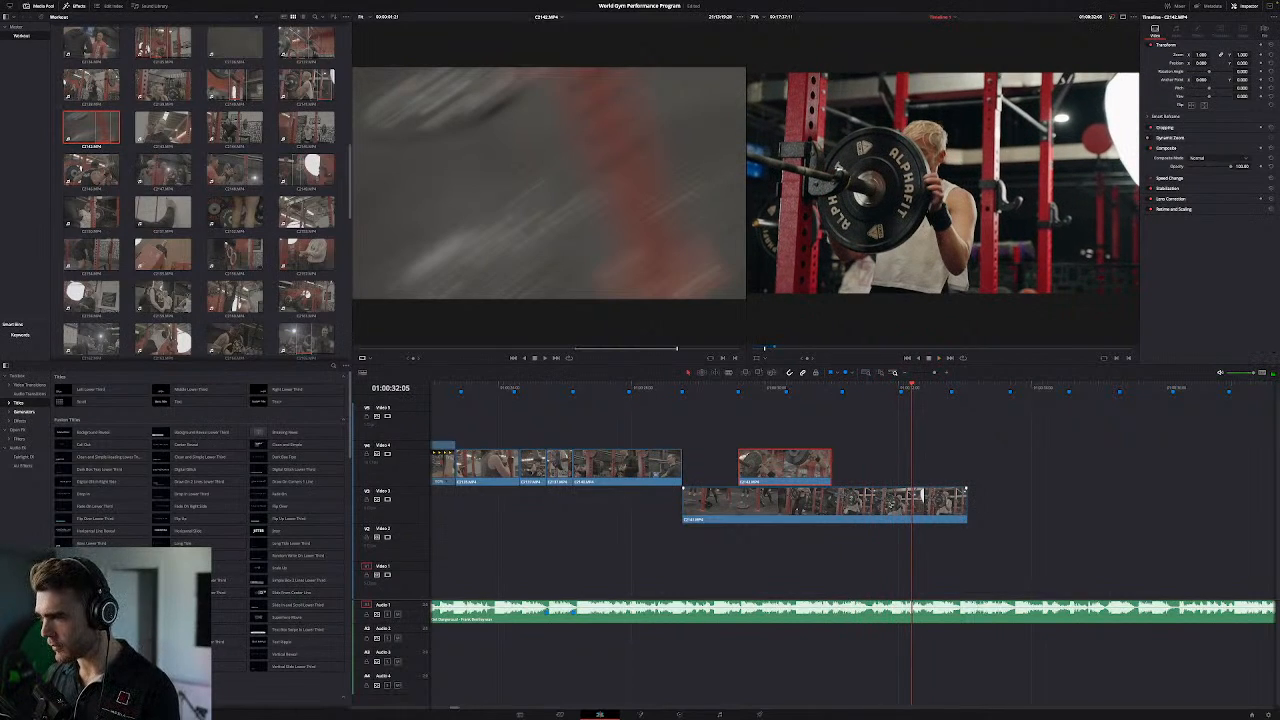
Step: Split the squat rack clip on Video 3 at 01:00:31:20 and return the playhead to 01:00:30:00
{"action": "key", "text": "Left"}
{"action": "key", "text": "Left"}
{"action": "key", "text": "Left"}
{"action": "key", "text": "Left"}
{"action": "key", "text": "Left"}
{"action": "key", "text": "Left"}
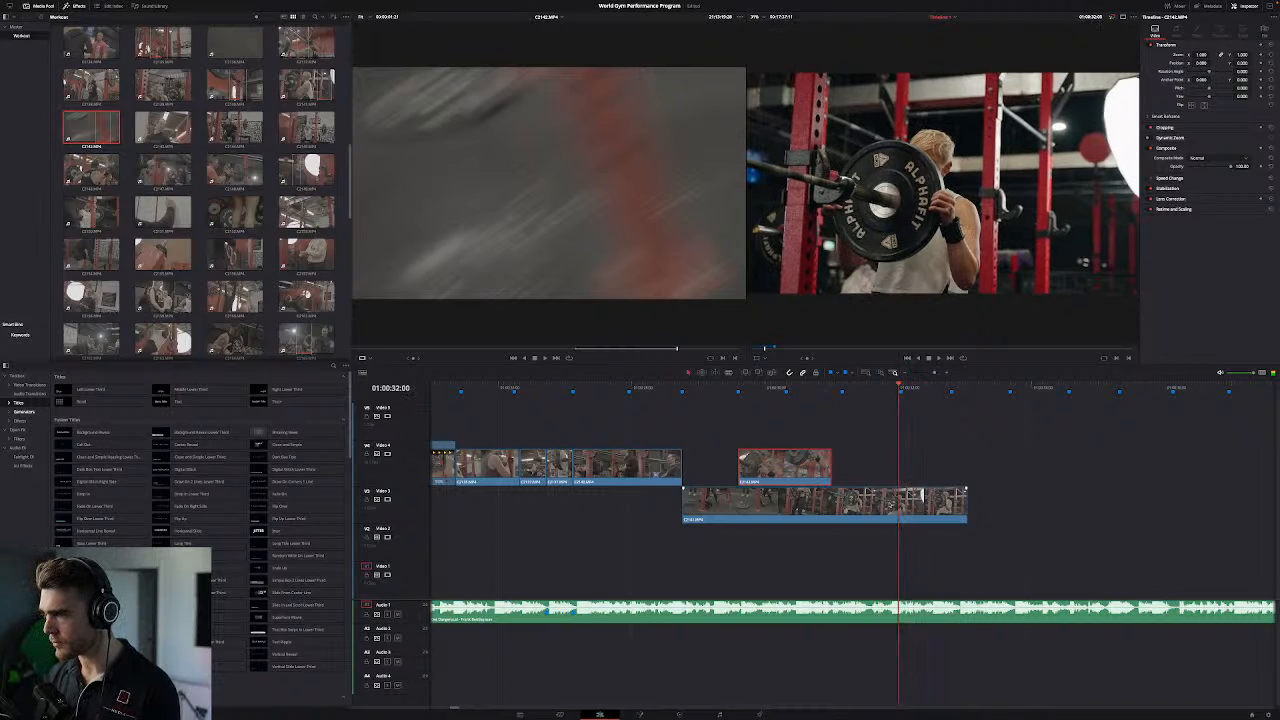
{"action": "key", "text": "Left"}
{"action": "key", "text": "Left"}
{"action": "key", "text": "Left"}
{"action": "key", "text": "Left"}
{"action": "key", "text": "Left"}
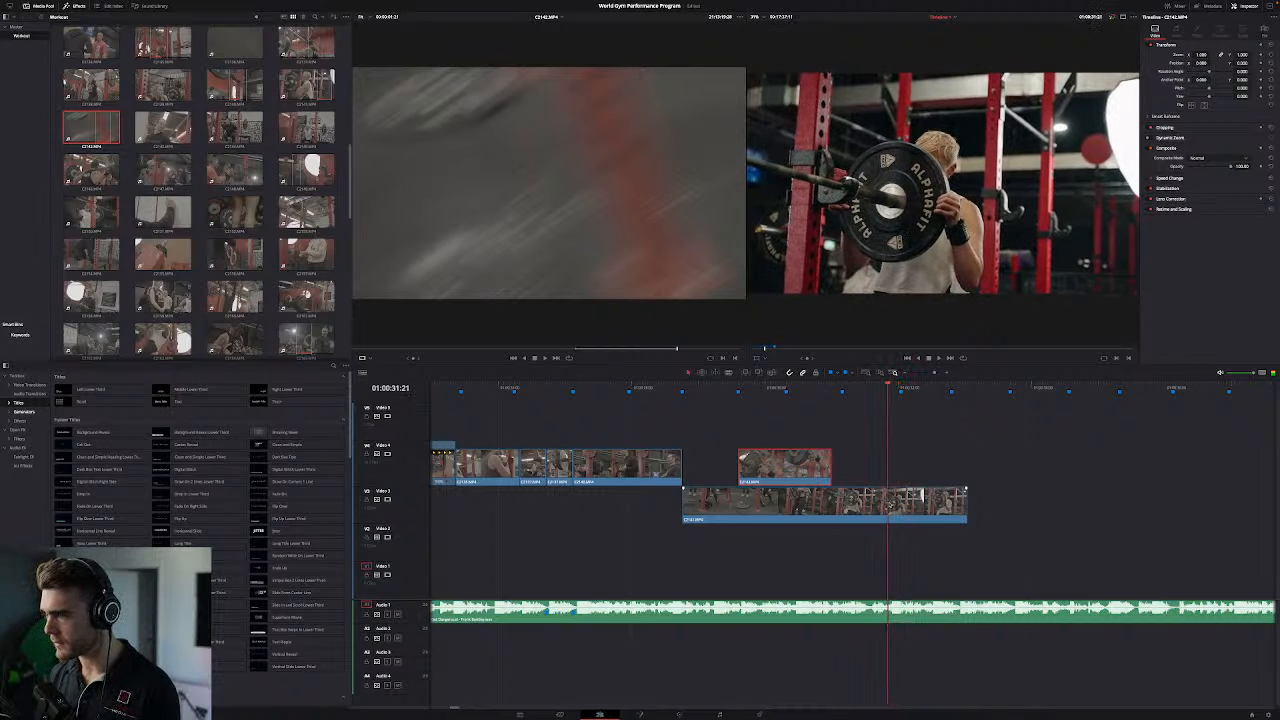
{"action": "key", "text": "Left"}
{"action": "key", "text": "Left"}
{"action": "key", "text": "Left"}
{"action": "key", "text": "Right"}
{"action": "key", "text": "Right"}
{"action": "key", "text": "Right"}
{"action": "key", "text": "Right"}
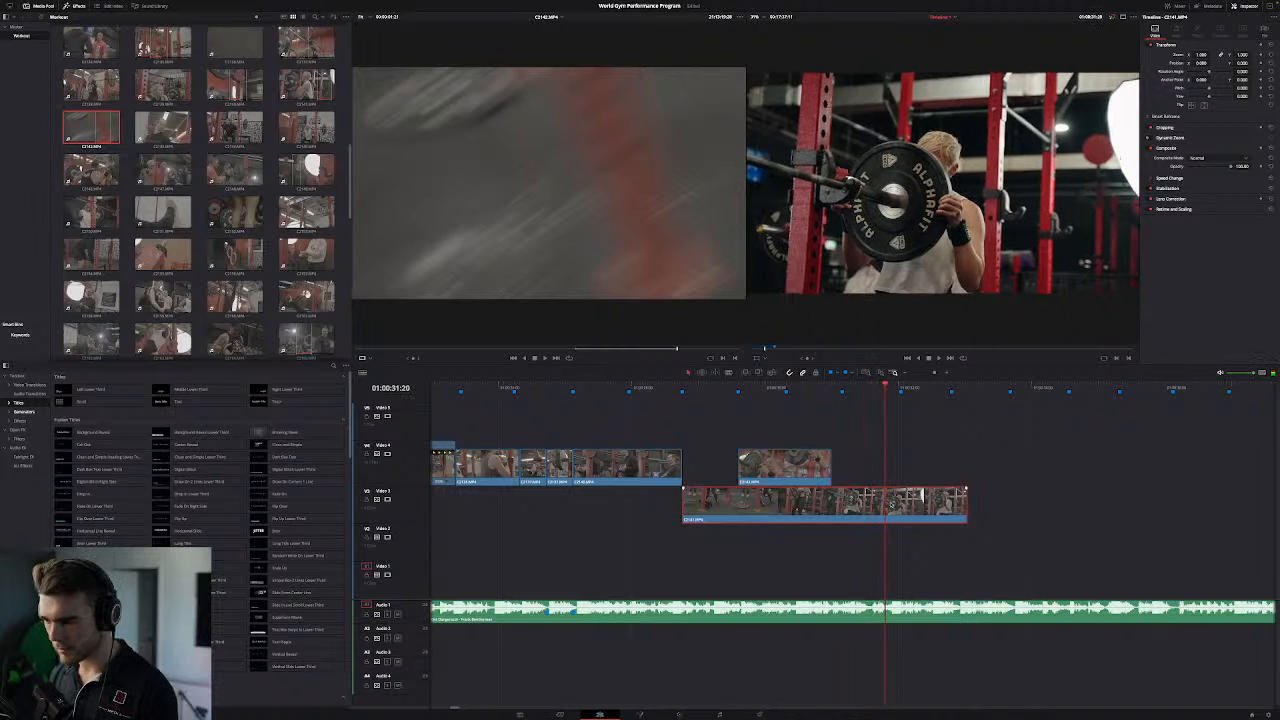
{"action": "key", "text": "ctrl+b"}
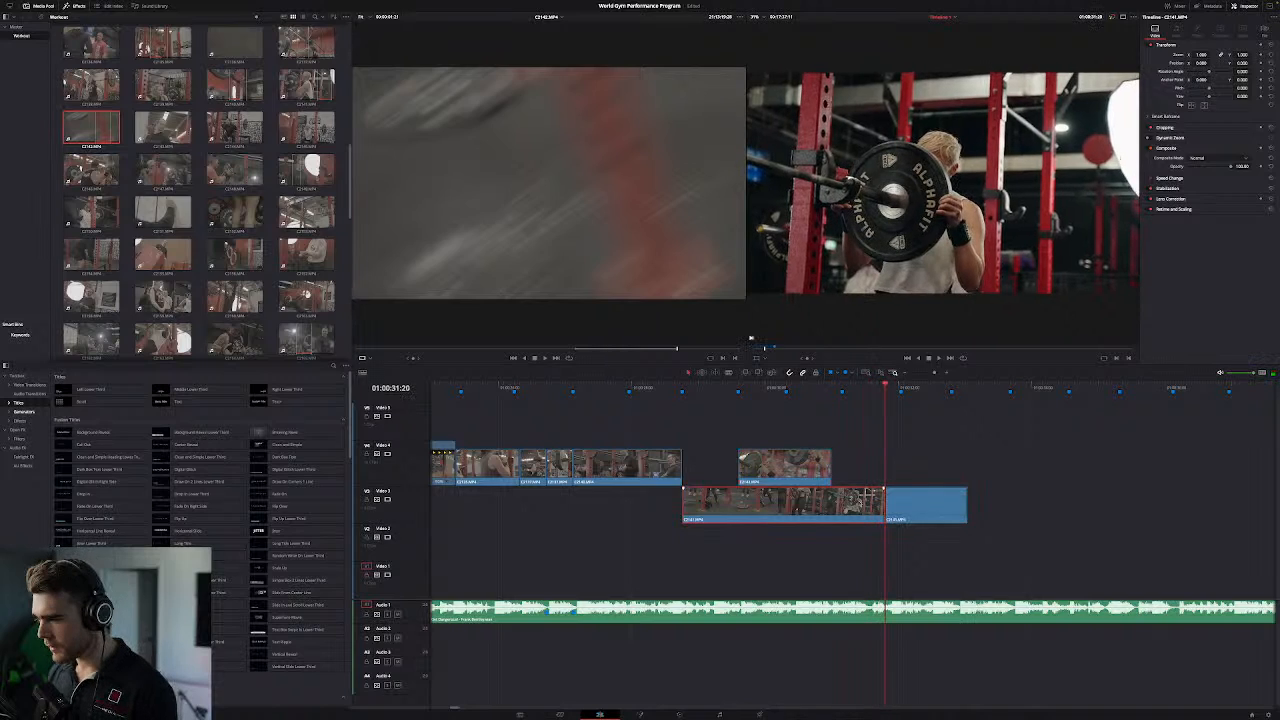
{"action": "left_click", "coordinate": [765, 388]}
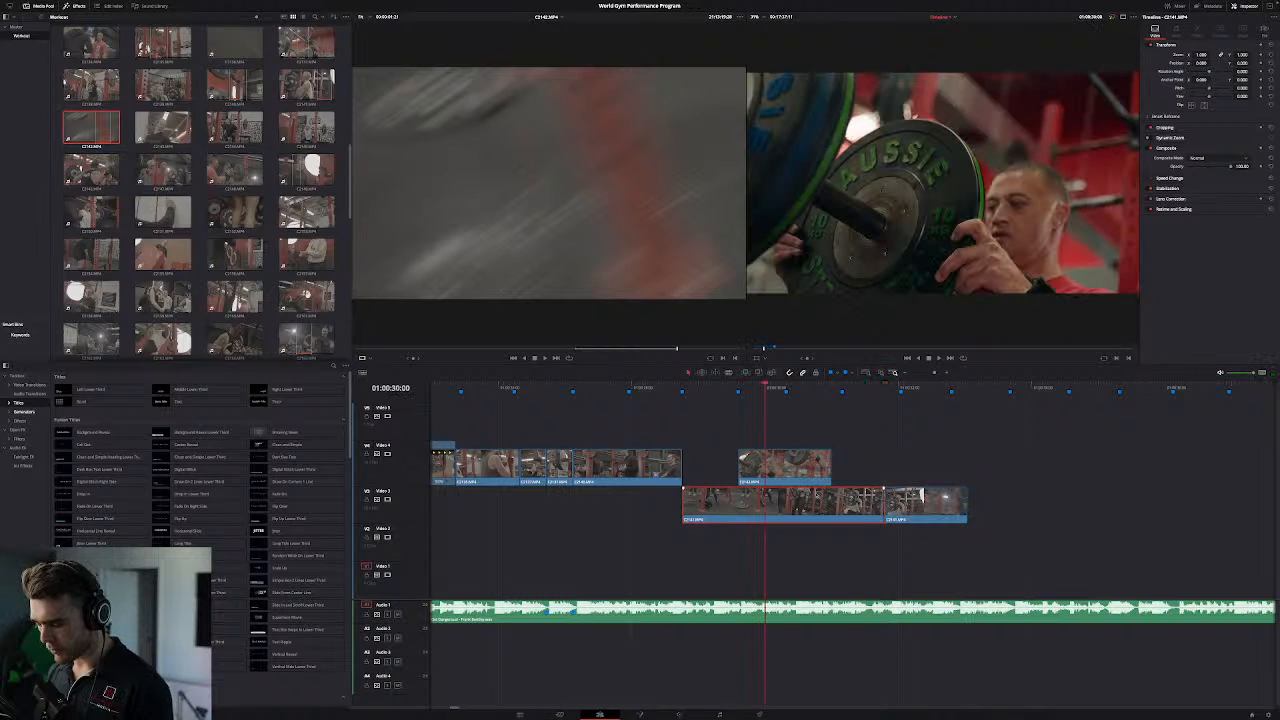
Step: Split the squat rack clip on Video 3 at 01:00:30:00 and delete the portion after the cut
{"action": "key", "text": "ctrl+b"}
{"action": "left_click", "coordinate": [822, 506]}
{"action": "key", "text": "BackSpace"}
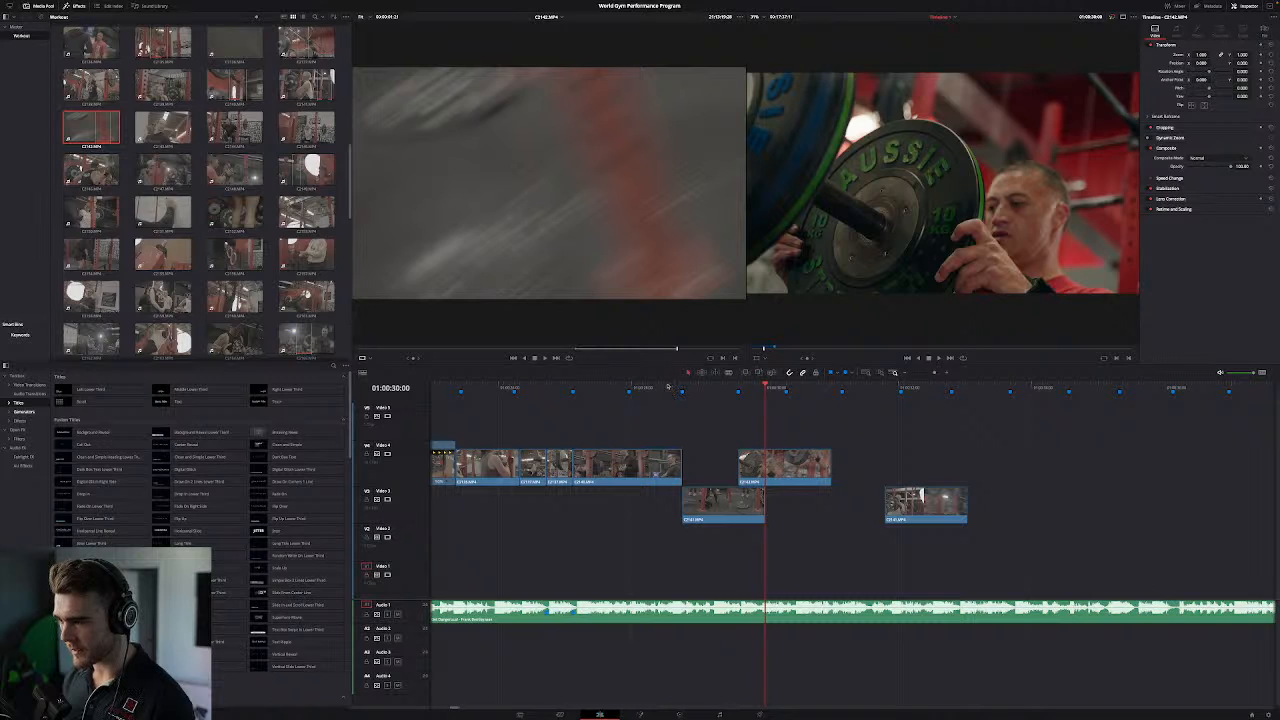
Step: Add a speed point to the red-shirt clip on Video 4 at 01:00:30:09 and speed up the segment after it, ending at about 01:00:30:13
{"action": "key", "text": "space"}
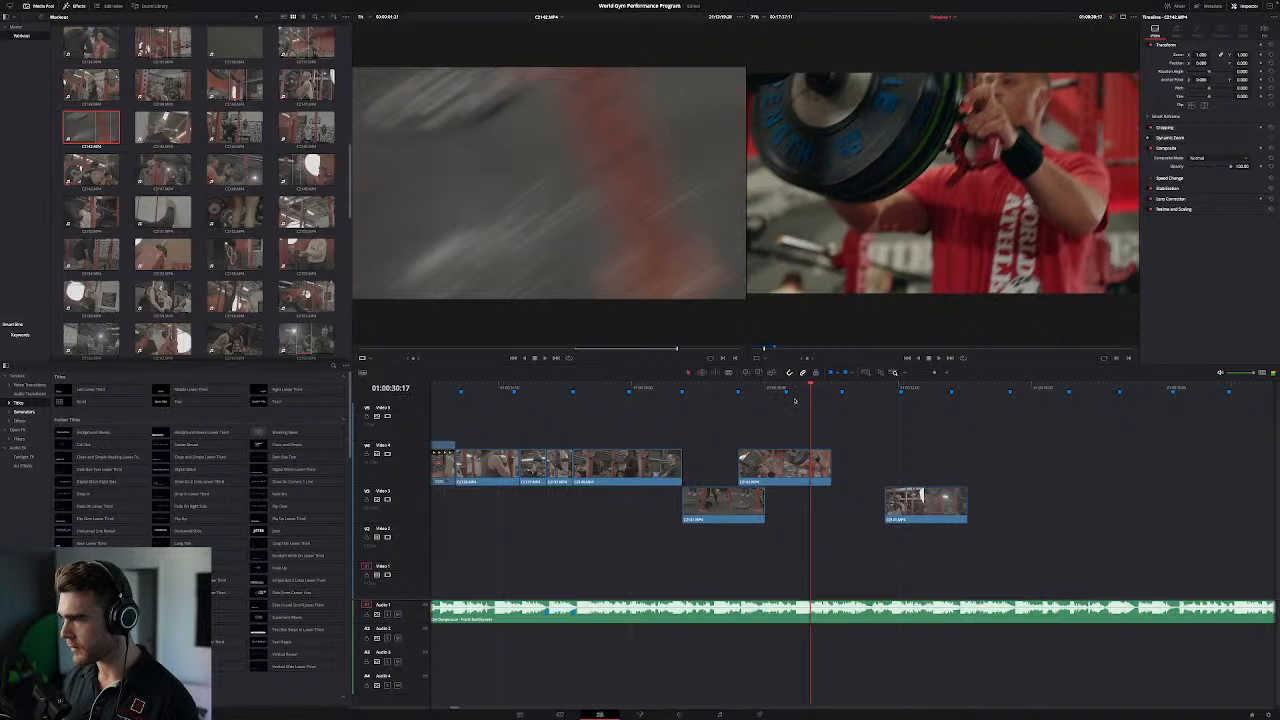
{"action": "key", "text": "Left"}
{"action": "key", "text": "Left"}
{"action": "key", "text": "Left"}
{"action": "key", "text": "Left"}
{"action": "key", "text": "Left"}
{"action": "key", "text": "Left"}
{"action": "key", "text": "Left"}
{"action": "key", "text": "Left"}
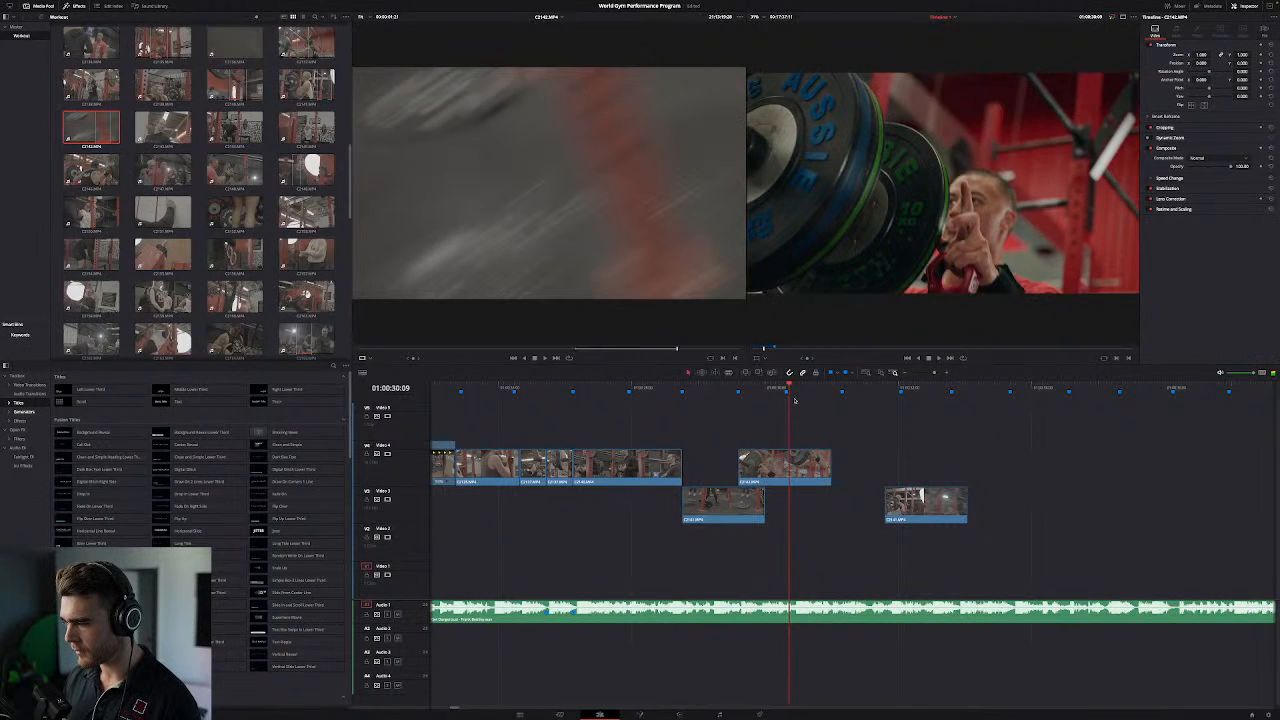
{"action": "left_click", "coordinate": [799, 464]}
{"action": "key", "text": "super+r"}
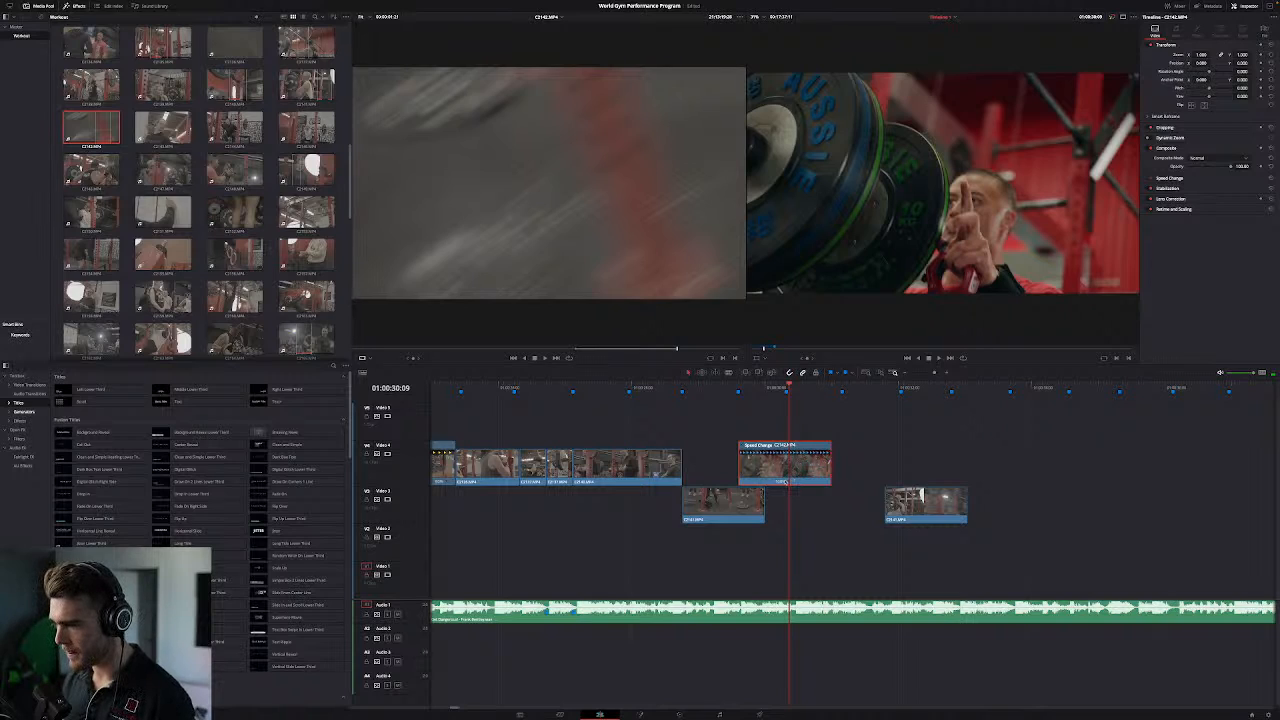
{"action": "left_click", "coordinate": [789, 482]}
{"action": "left_click", "coordinate": [808, 492]}
{"action": "left_click_drag", "start_coordinate": [828, 444], "coordinate": [795, 443]}
Step: Move the white-shirt barbell clip on Video 3 earlier, leaving a short gap after the Video 4 clip
{"action": "left_click", "coordinate": [908, 500]}
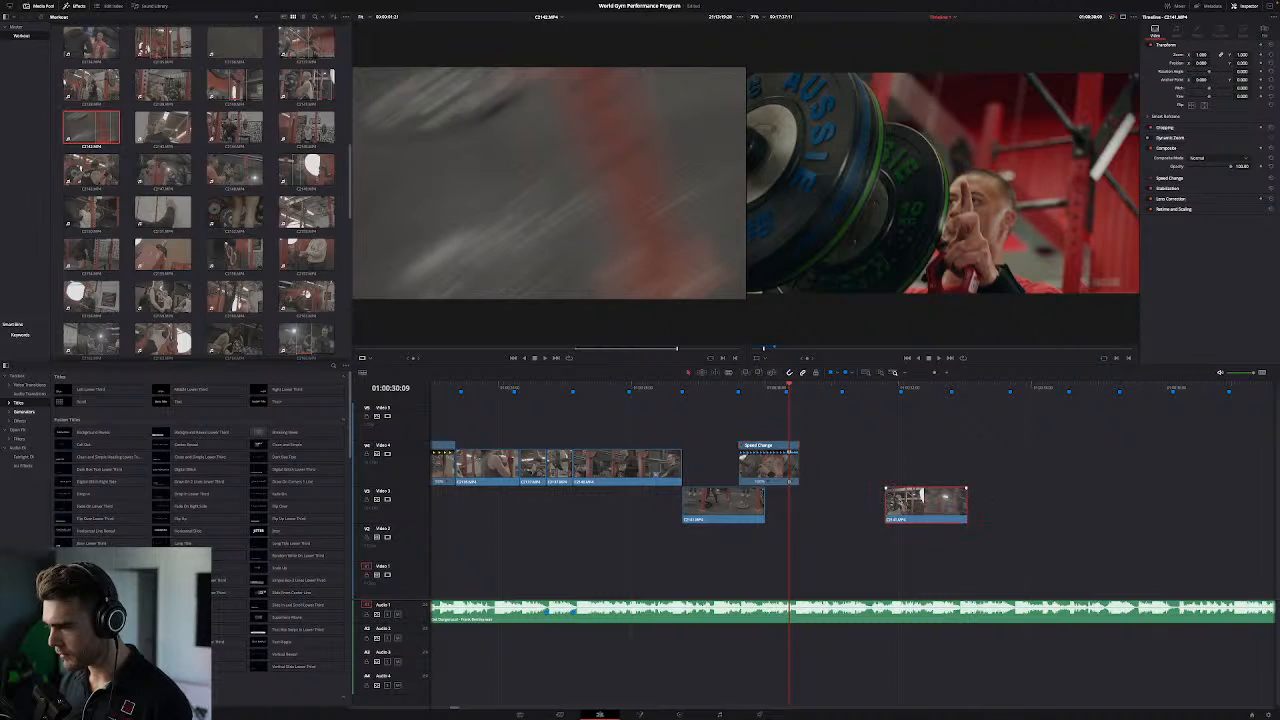
{"action": "left_click_drag", "start_coordinate": [908, 500], "coordinate": [852, 500]}
{"action": "right_click", "coordinate": [862, 512]}
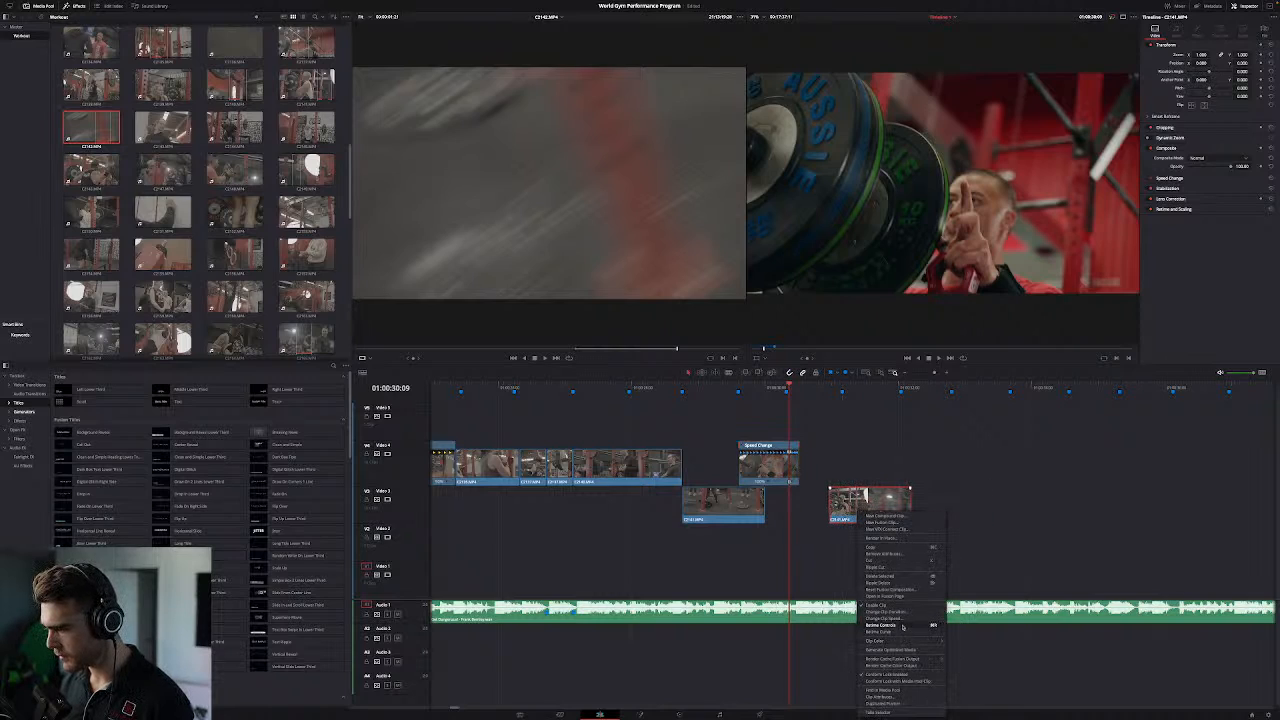
{"action": "left_click", "coordinate": [888, 618]}
{"action": "left_click", "coordinate": [882, 471]}
Step: Duplicate the barbell clip on Video 3, placing the copy at the beat marker around 01:00:32:20
{"action": "left_click", "coordinate": [843, 525]}
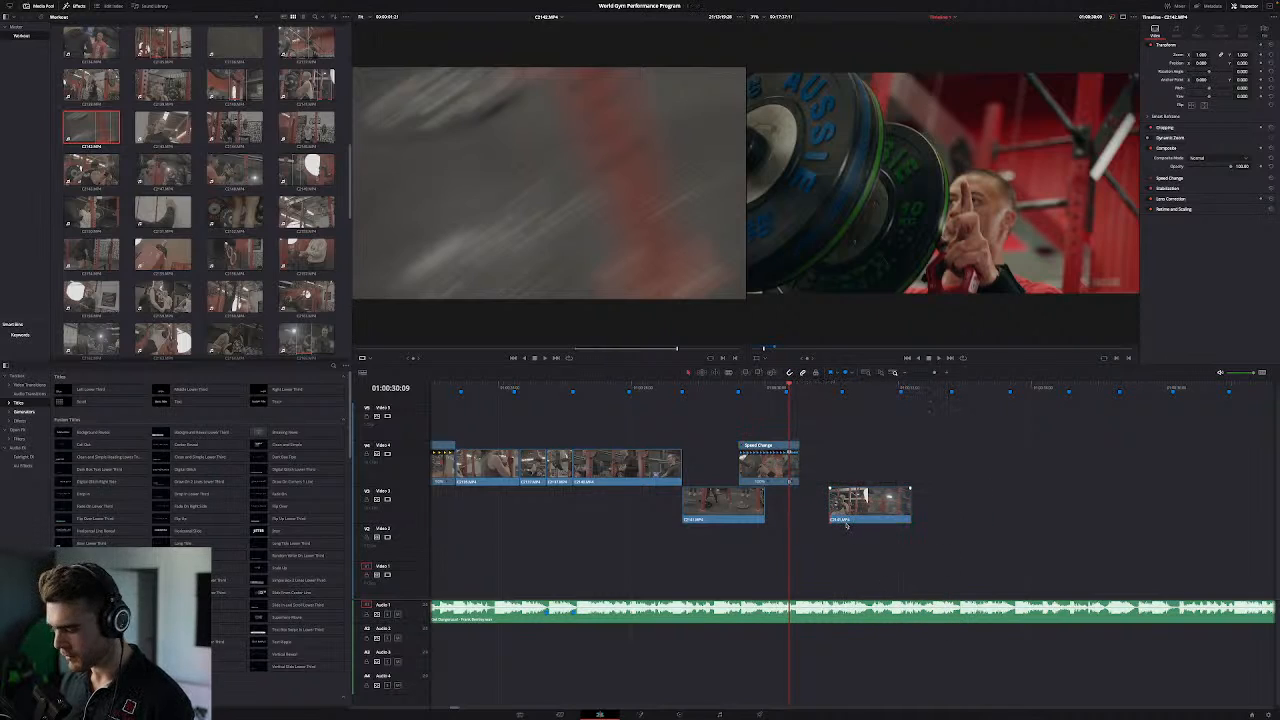
{"action": "left_click_drag", "start_coordinate": [855, 518], "coordinate": [977, 518]}
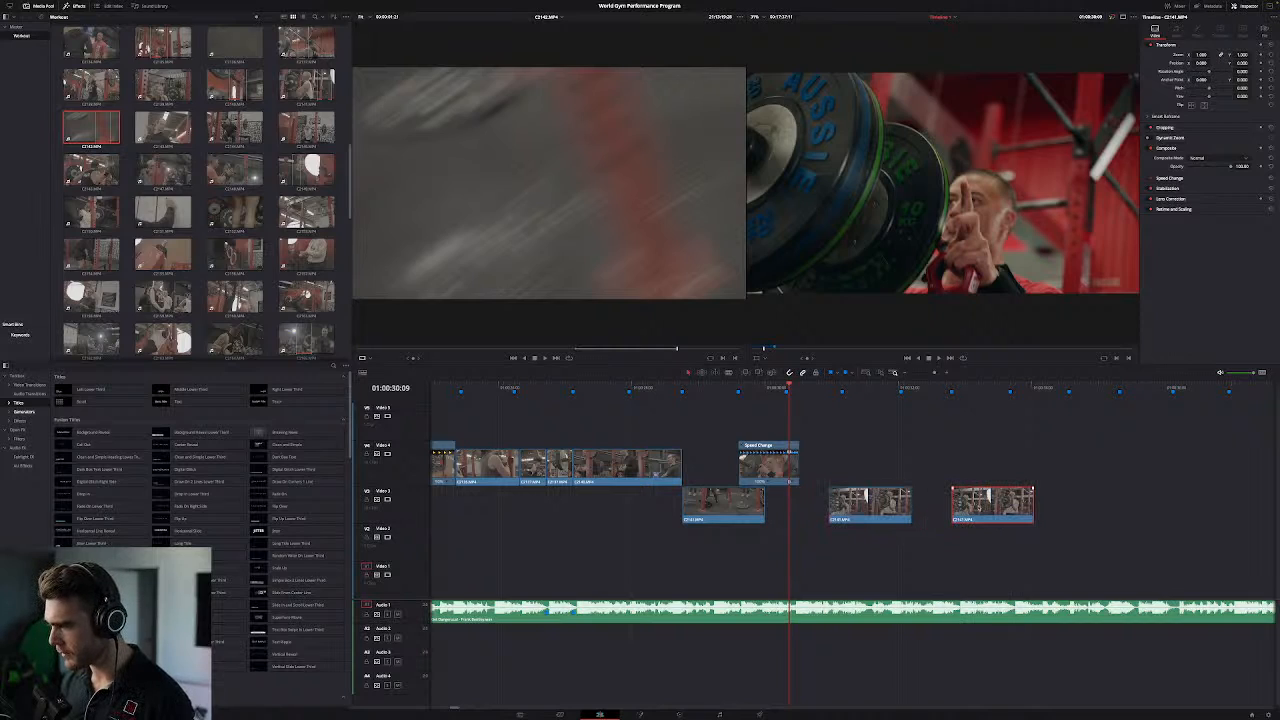
Step: Reverse the speed of the first barbell clip on Video 3, leaving its copy unreversed
{"action": "right_click", "coordinate": [968, 524]}
{"action": "left_click", "coordinate": [904, 513]}
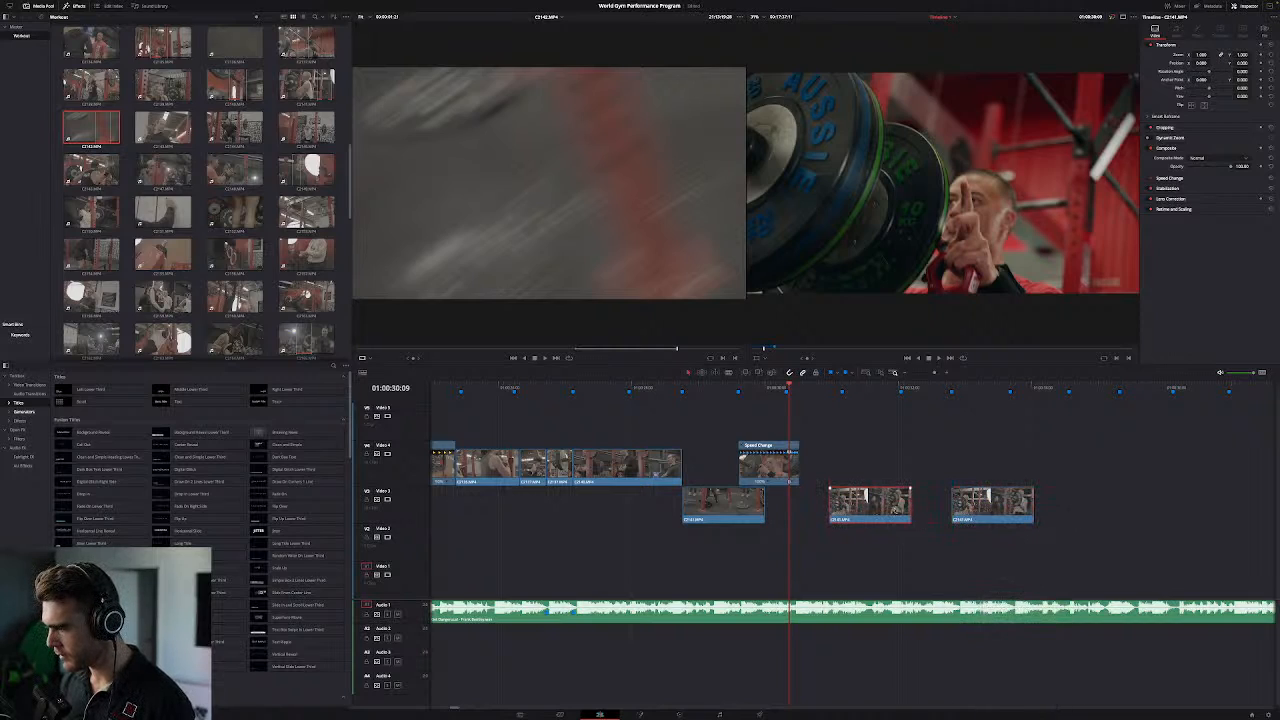
{"action": "right_click", "coordinate": [902, 513]}
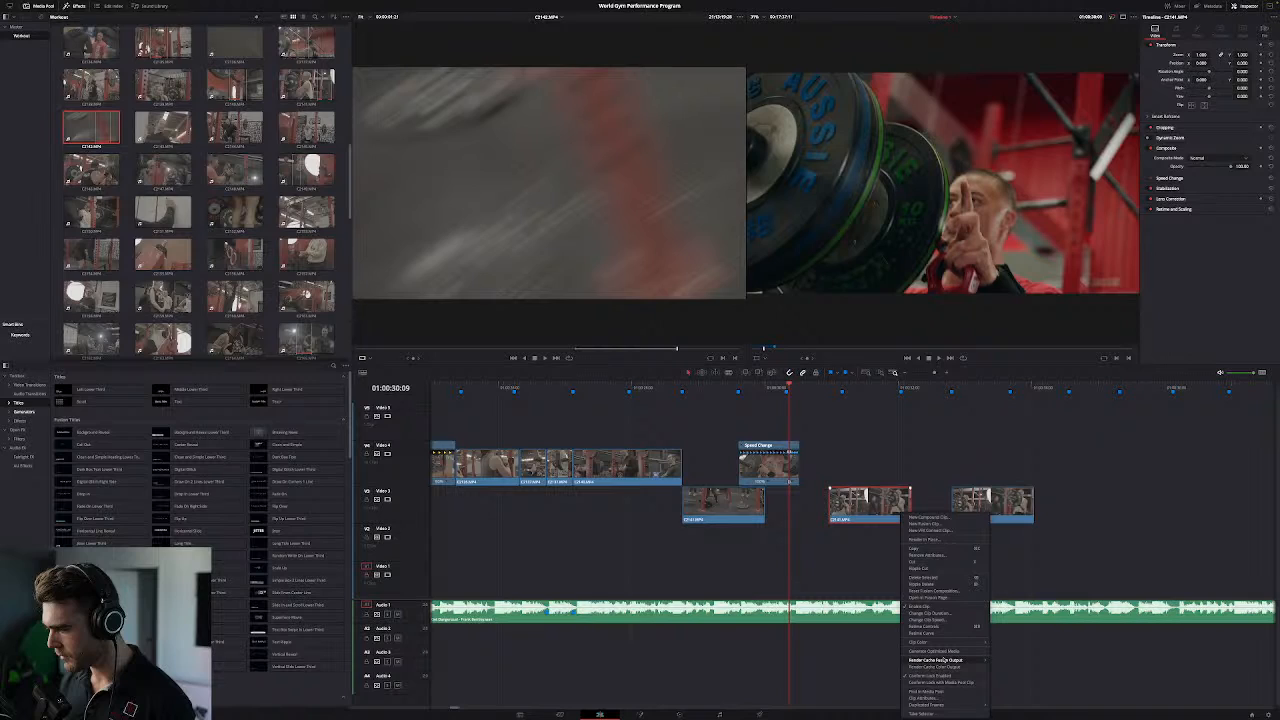
{"action": "left_click", "coordinate": [941, 621]}
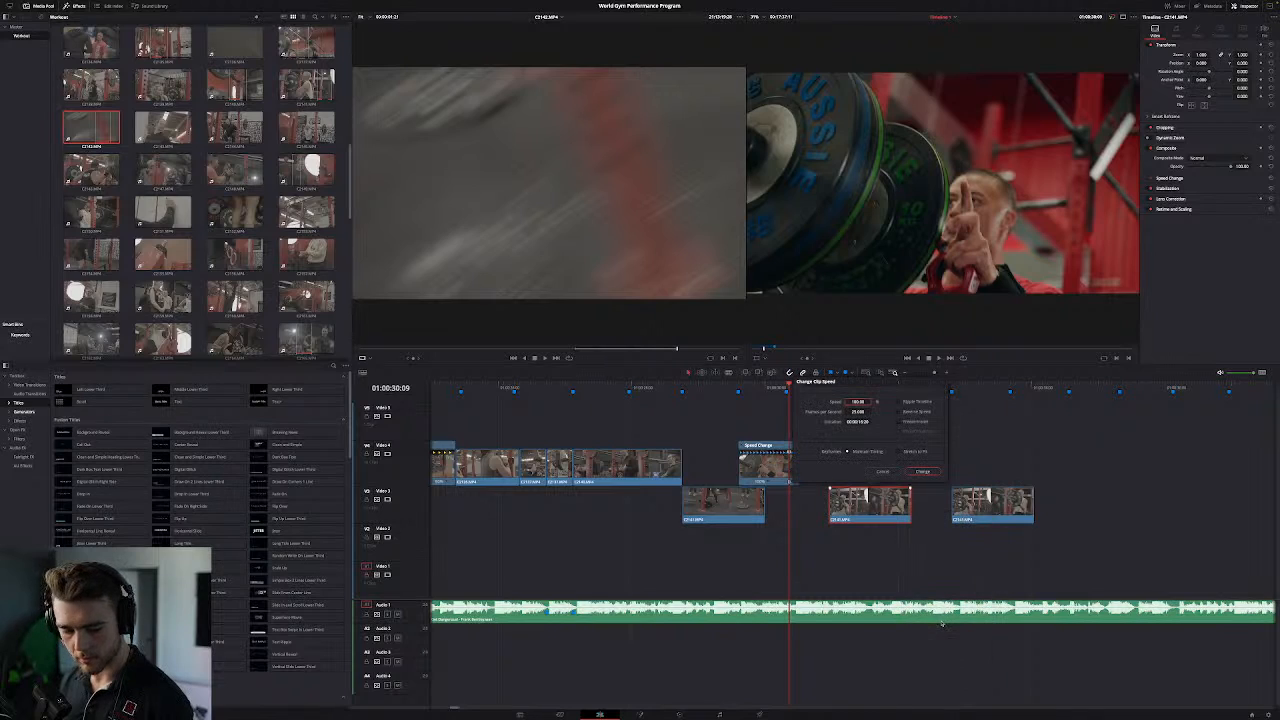
{"action": "left_click", "coordinate": [902, 410]}
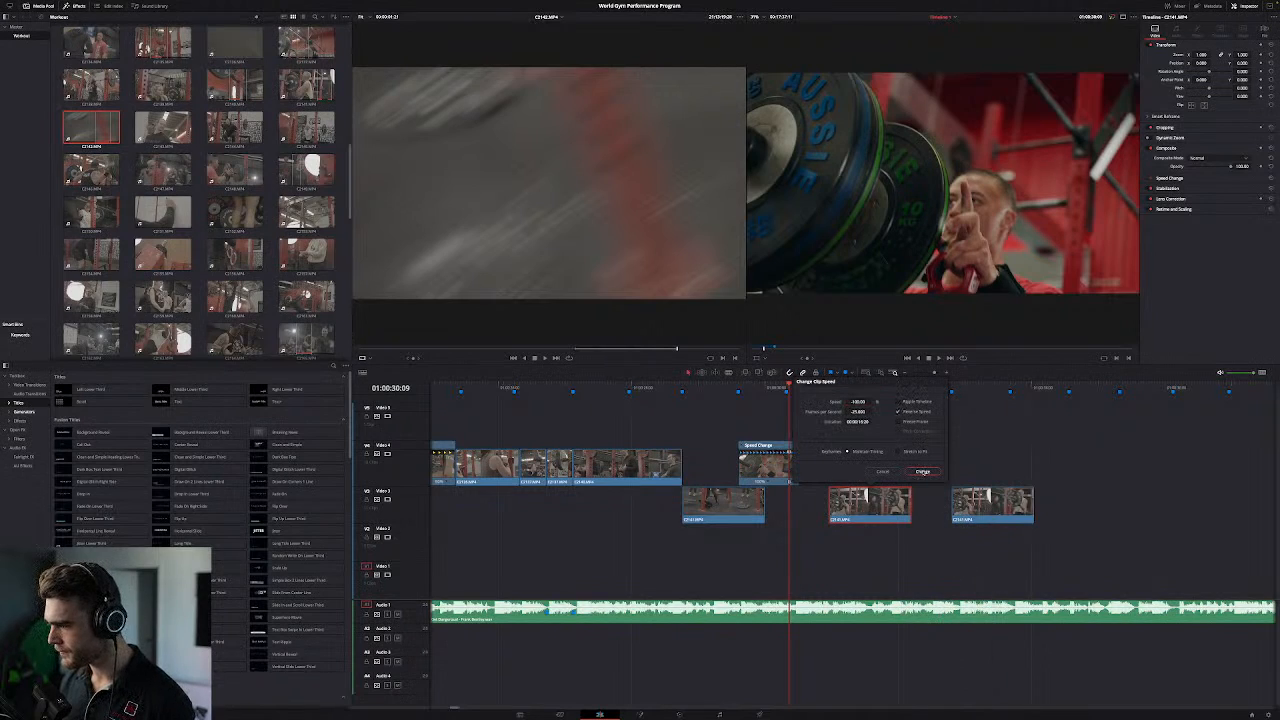
{"action": "left_click", "coordinate": [922, 471]}
Step: Move the reversed clip to start where the Video 4 clip ends, and place the duplicate directly after it on Video 3
{"action": "left_click_drag", "start_coordinate": [876, 500], "coordinate": [846, 500]}
{"action": "key", "text": "space"}
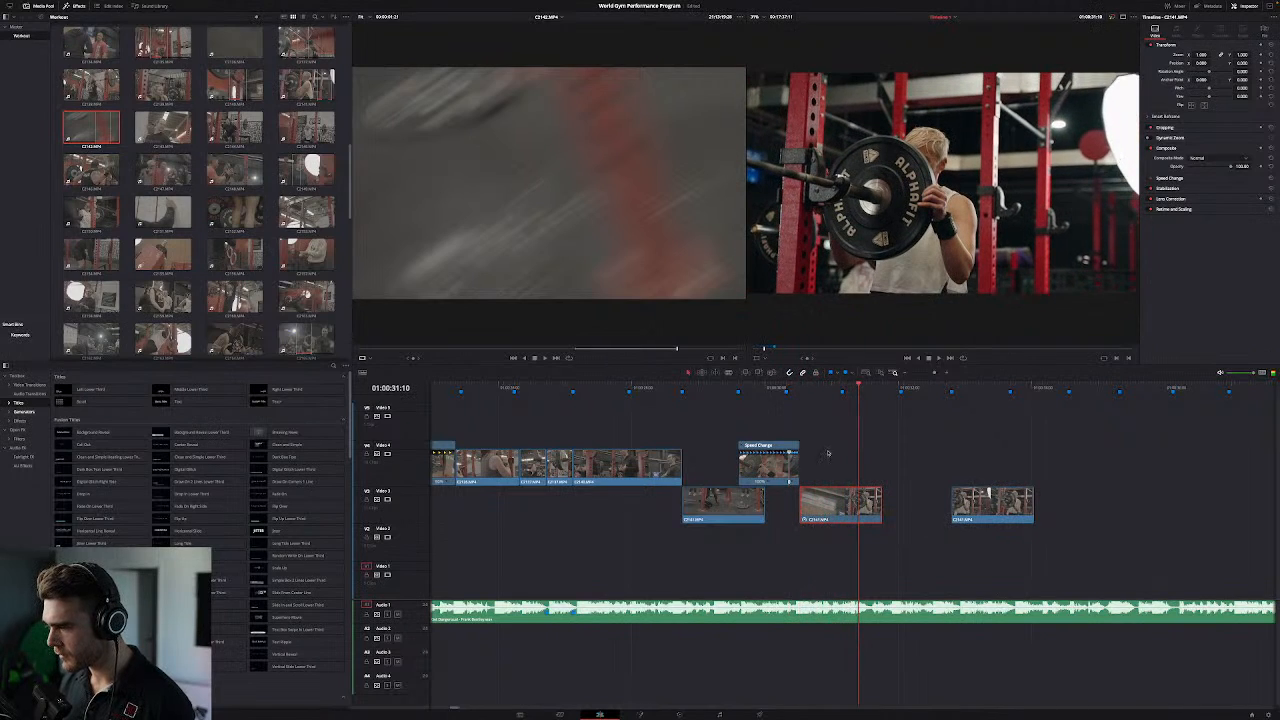
{"action": "key", "text": "ctrl+r"}
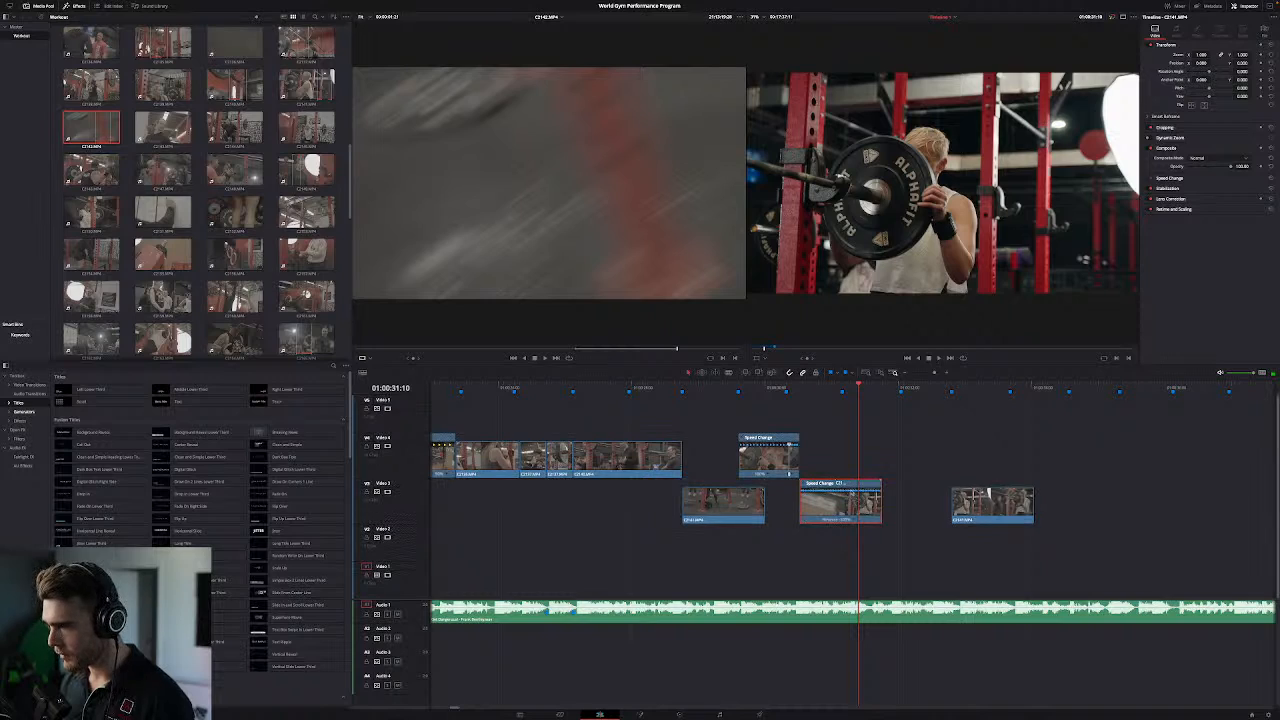
{"action": "key", "text": "space"}
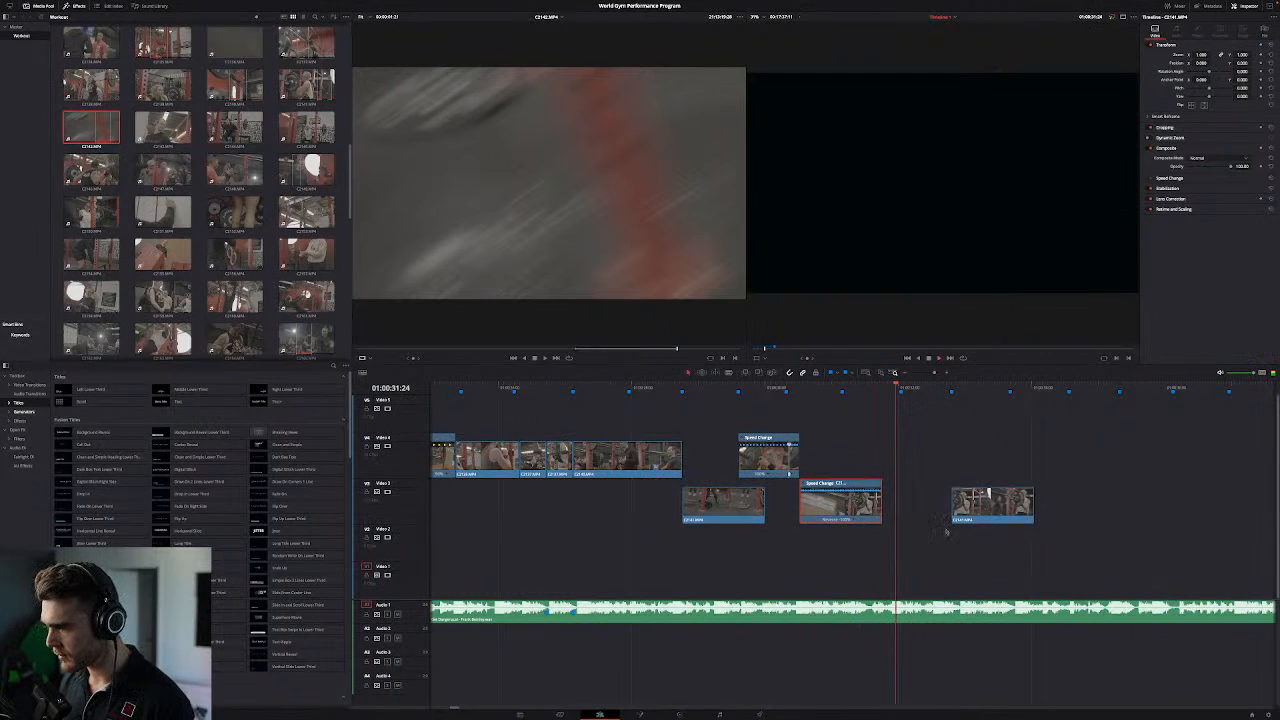
{"action": "left_click_drag", "start_coordinate": [965, 505], "coordinate": [895, 505]}
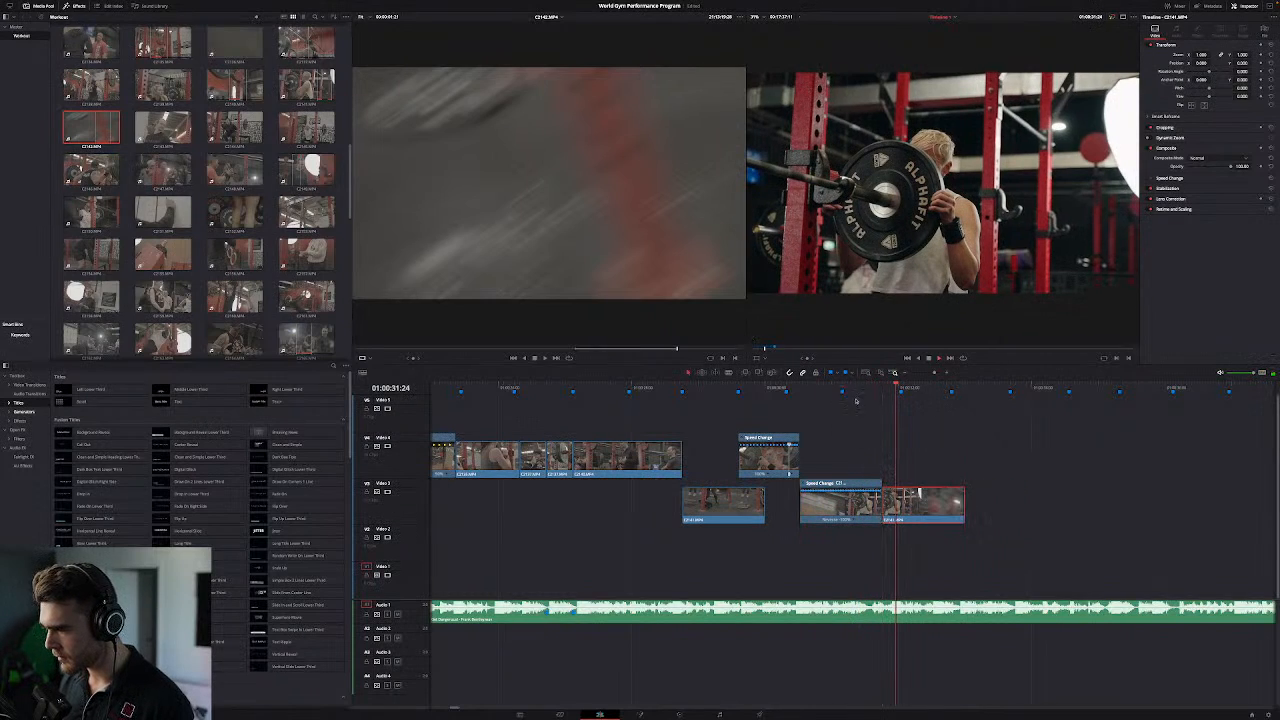
Step: Add a speed point to the reversed clip at 01:00:31:09 and speed up the segment before it
{"action": "left_click", "coordinate": [856, 388]}
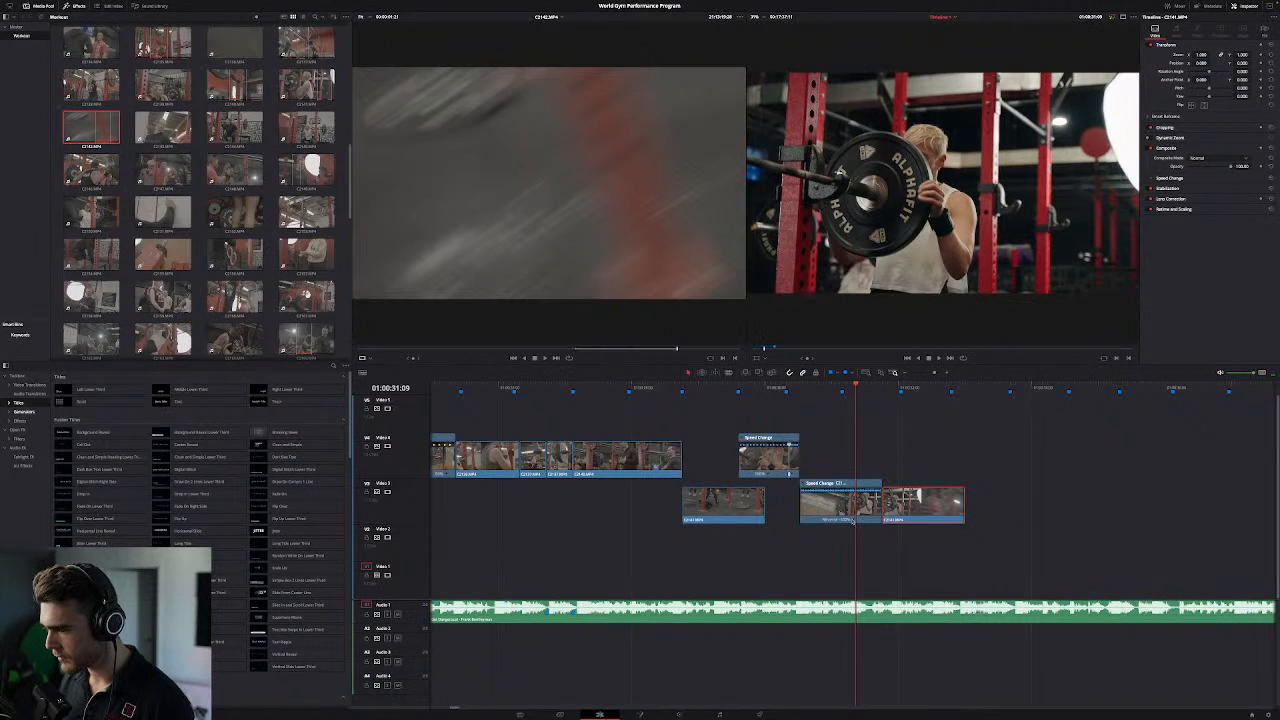
{"action": "left_click_drag", "start_coordinate": [800, 483], "coordinate": [845, 483]}
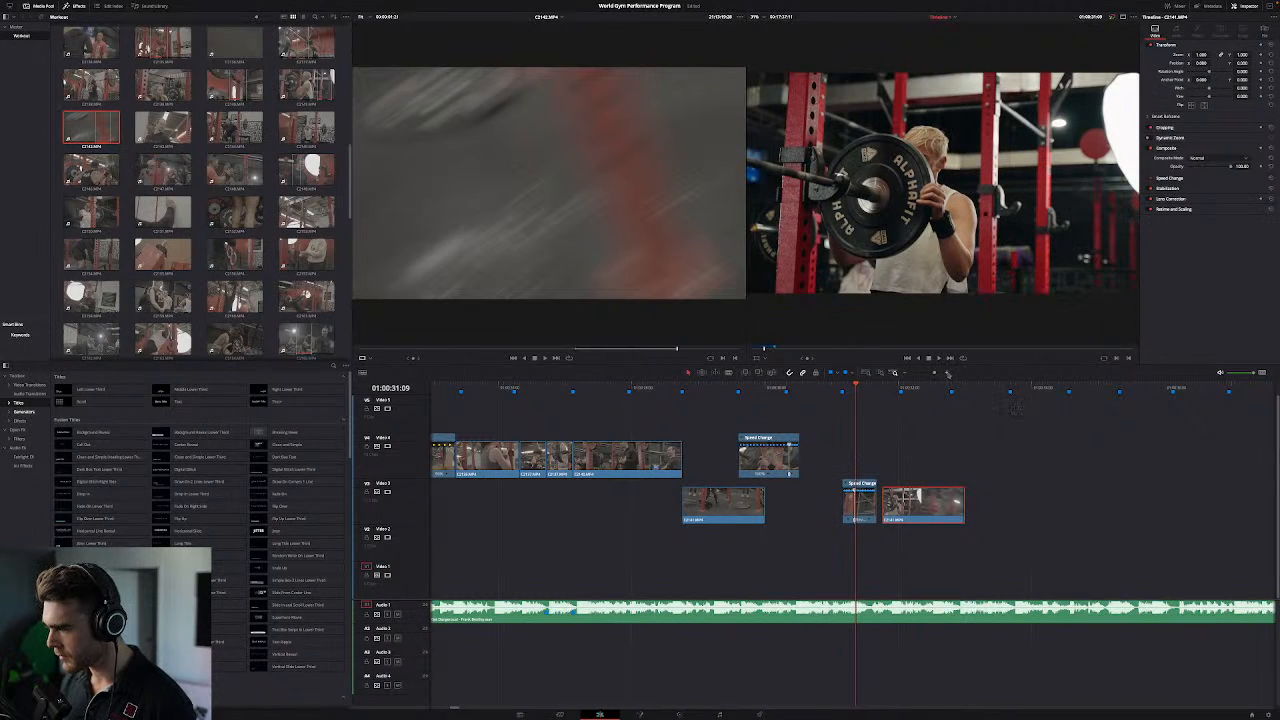
{"action": "left_click", "coordinate": [946, 374]}
{"action": "left_click", "coordinate": [946, 374]}
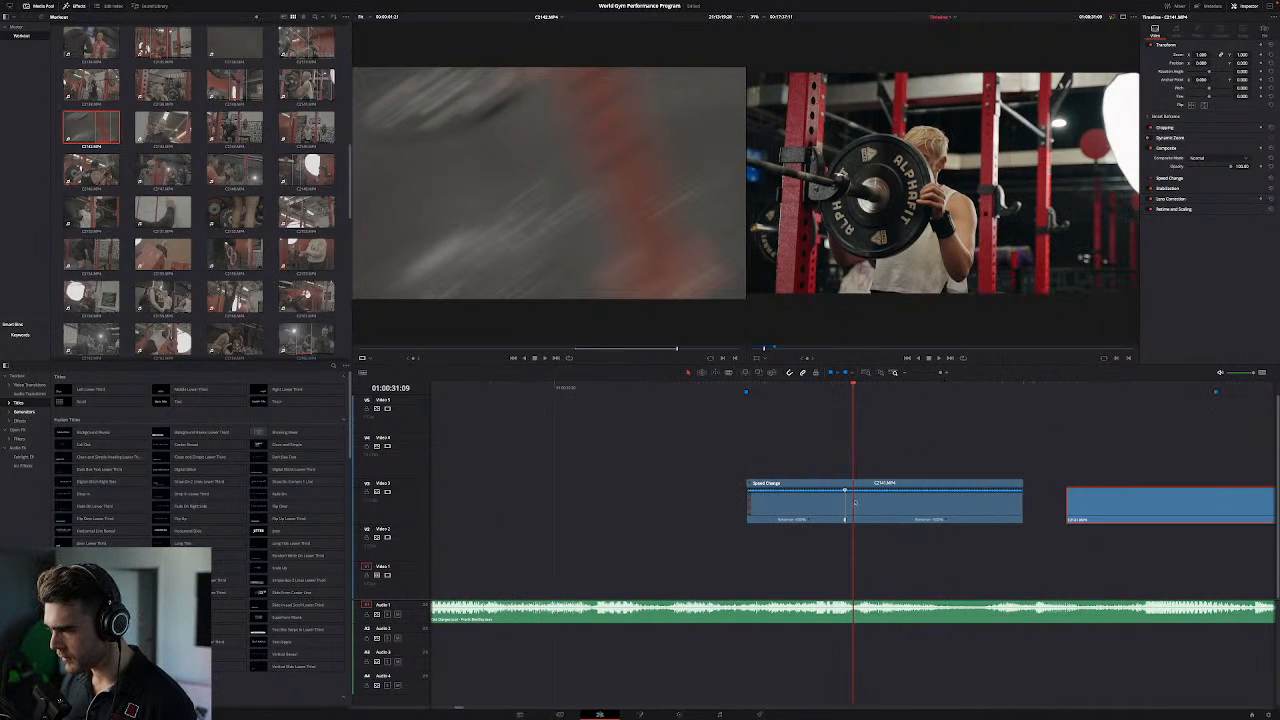
{"action": "left_click", "coordinate": [745, 479]}
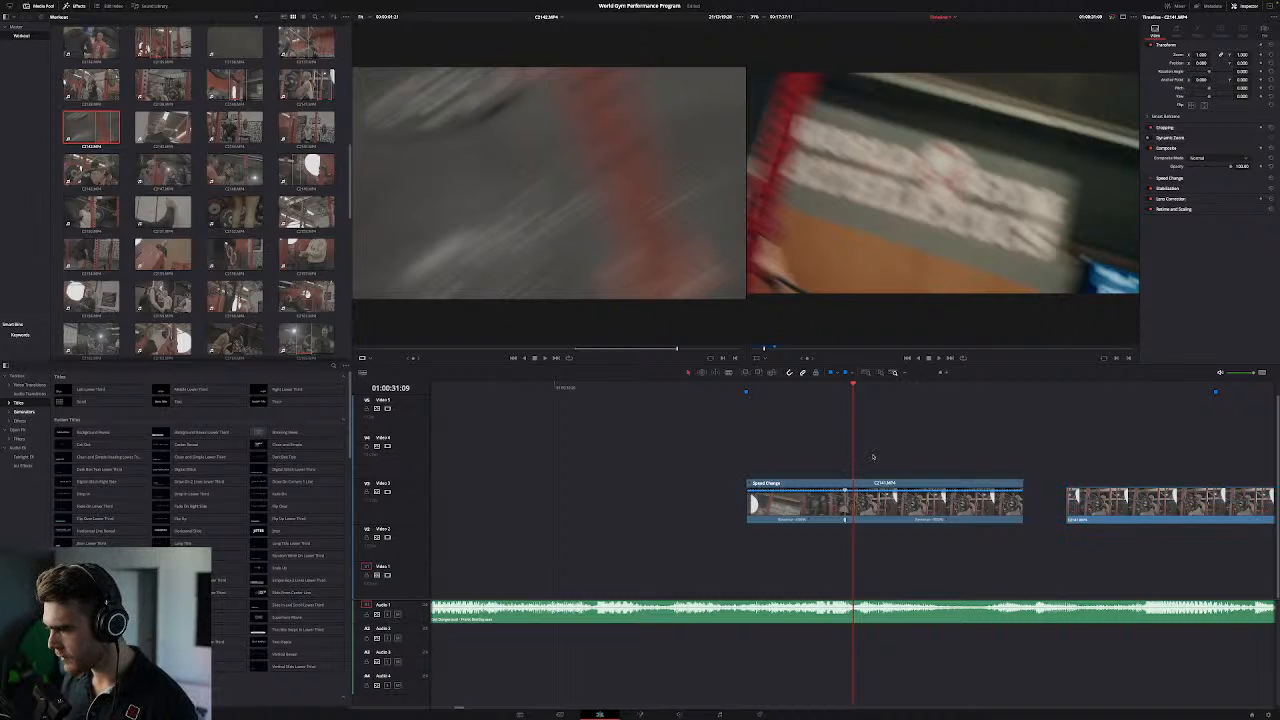
{"action": "left_click", "coordinate": [897, 373]}
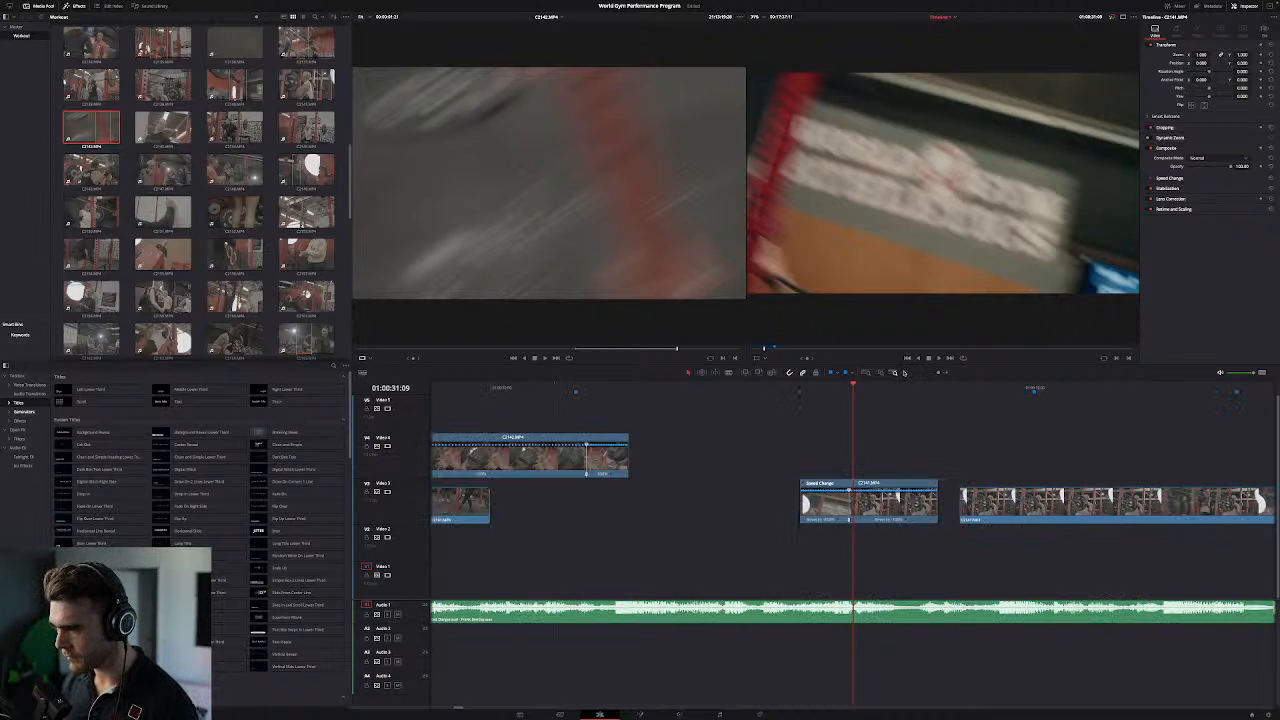
{"action": "left_click", "coordinate": [897, 373]}
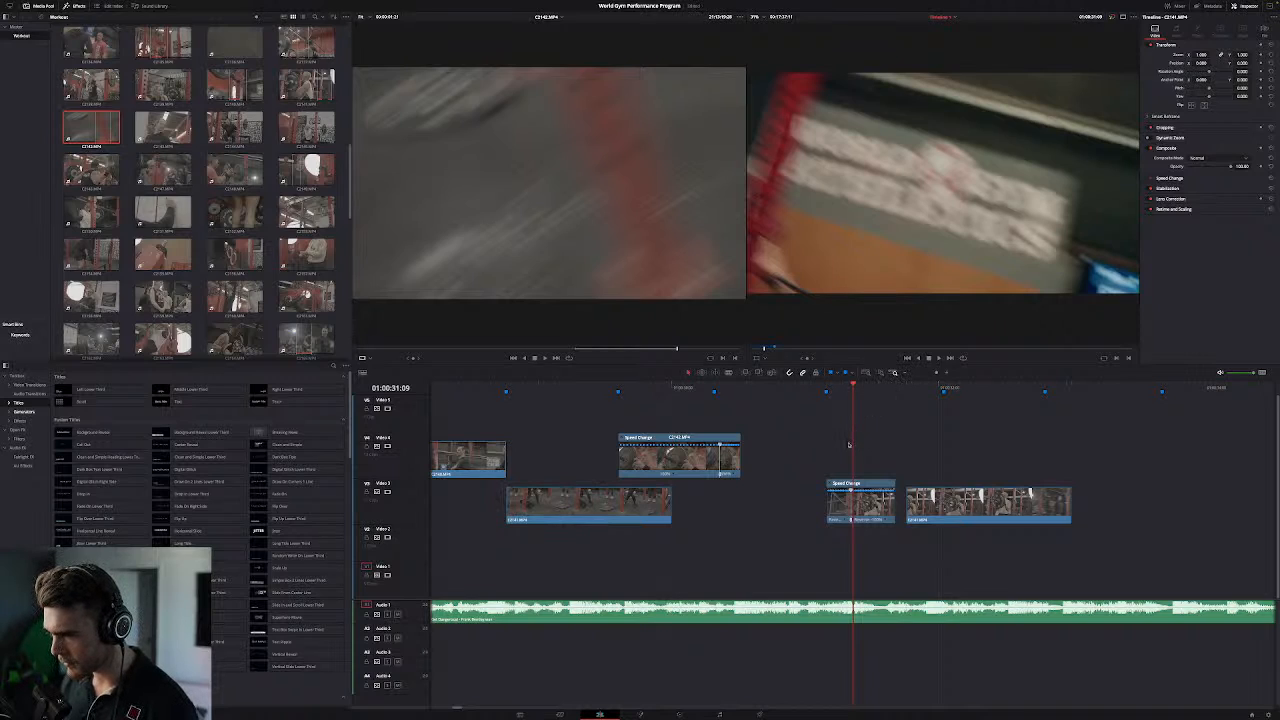
Step: Move the reversed clip back to the end of the Video 4 clip and speed up its opening segment further, starting it at 01:00:30:15
{"action": "left_click_drag", "start_coordinate": [829, 490], "coordinate": [797, 484]}
{"action": "key", "text": "Up"}
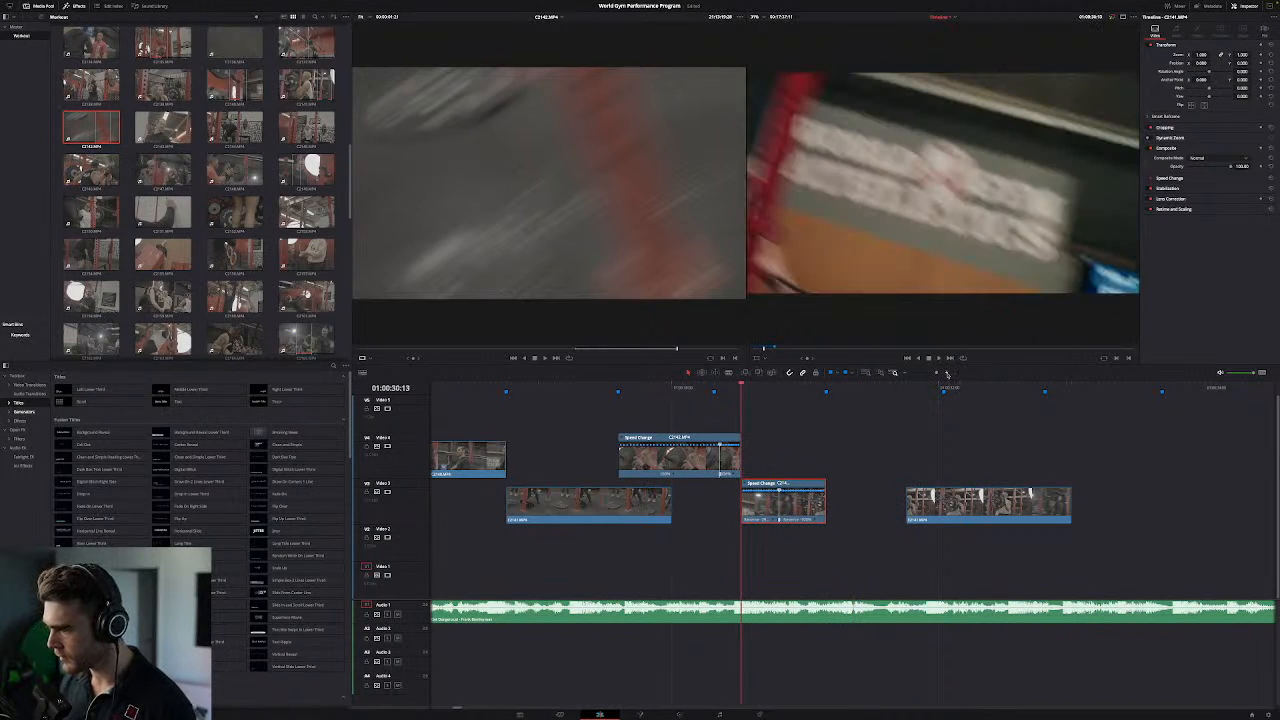
{"action": "left_click", "coordinate": [947, 373]}
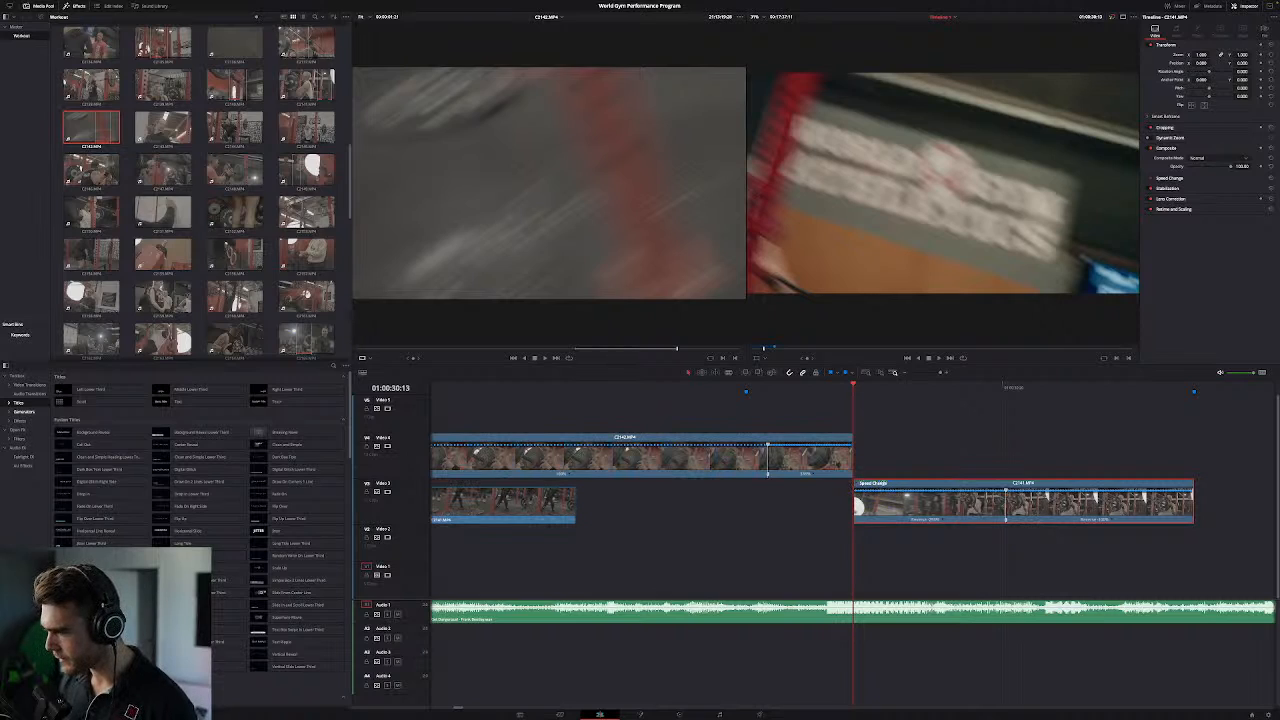
{"action": "left_click_drag", "start_coordinate": [857, 483], "coordinate": [897, 484]}
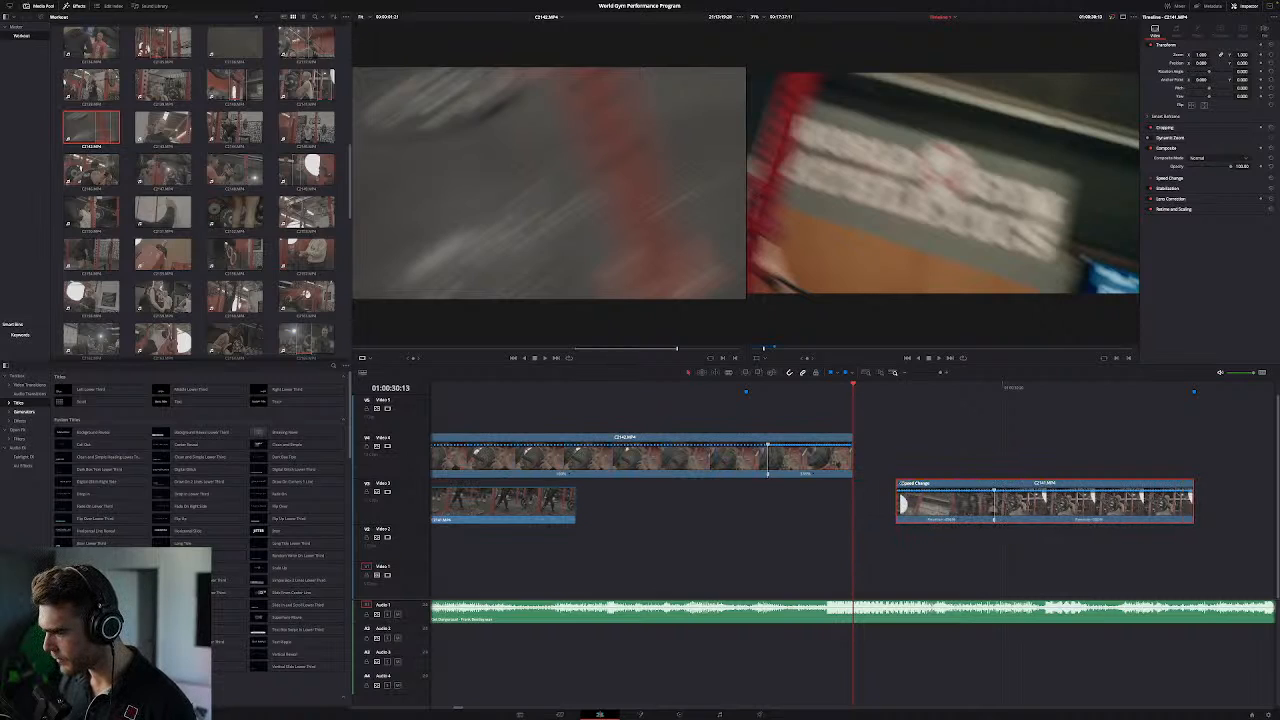
Step: Change the reversed clip's segment after the speed point to 50% speed and play the result
{"action": "left_click", "coordinate": [895, 386]}
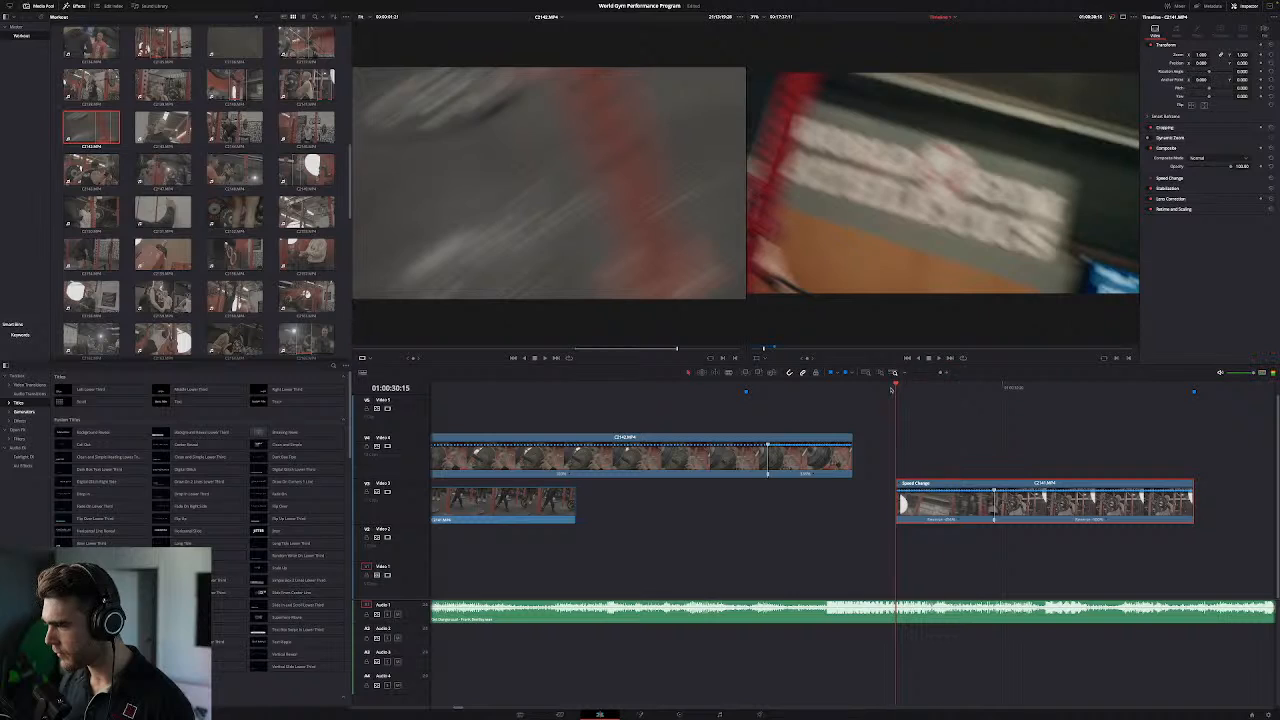
{"action": "key", "text": "space"}
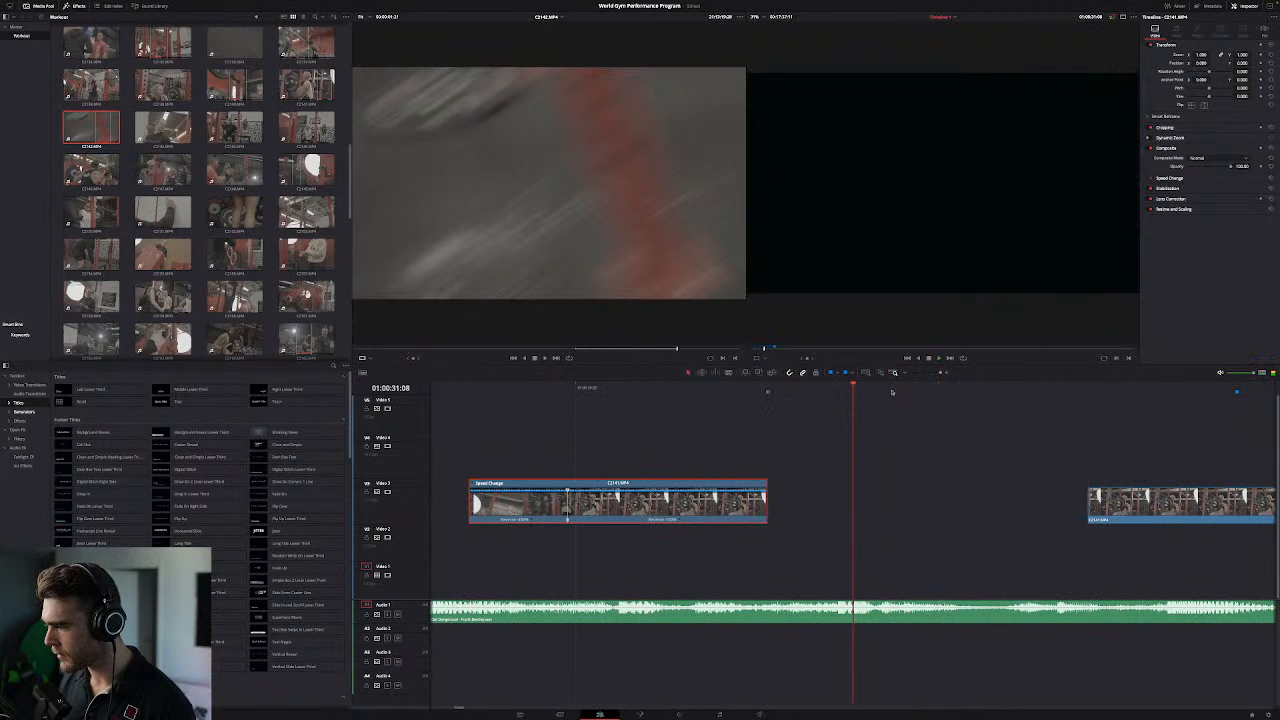
{"action": "left_click", "coordinate": [489, 391]}
{"action": "key", "text": "space"}
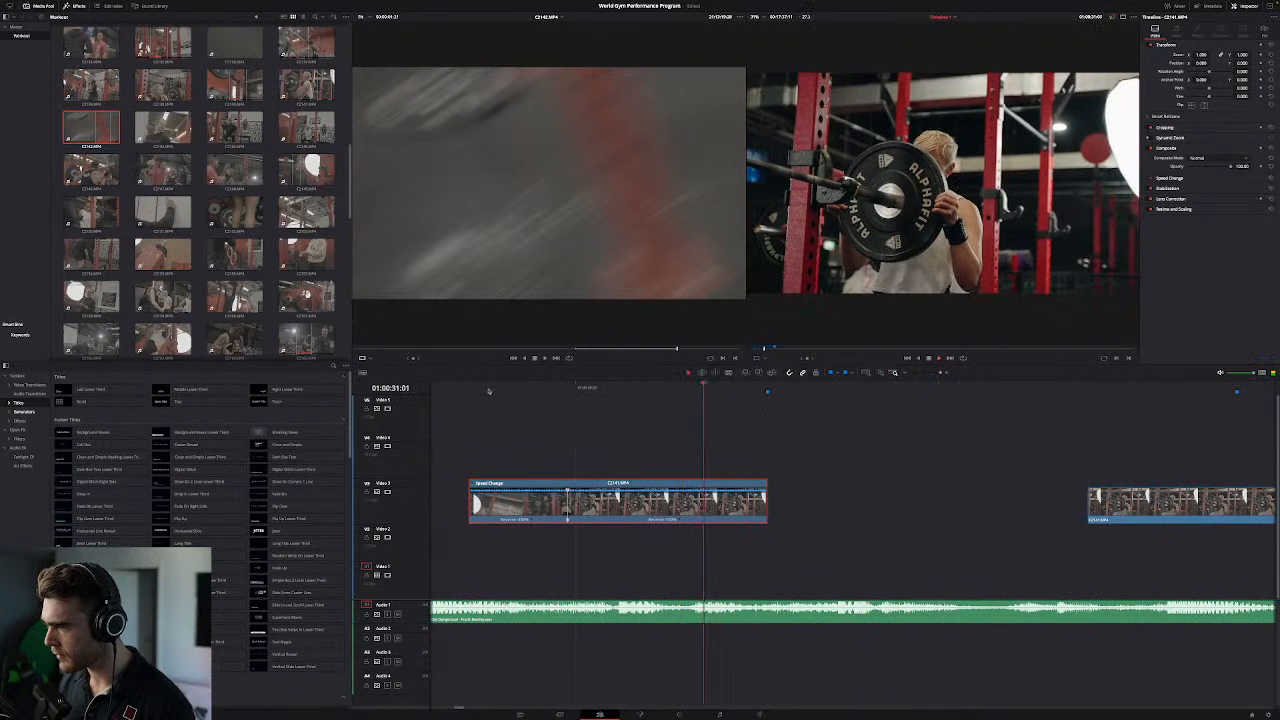
{"action": "left_click", "coordinate": [679, 521]}
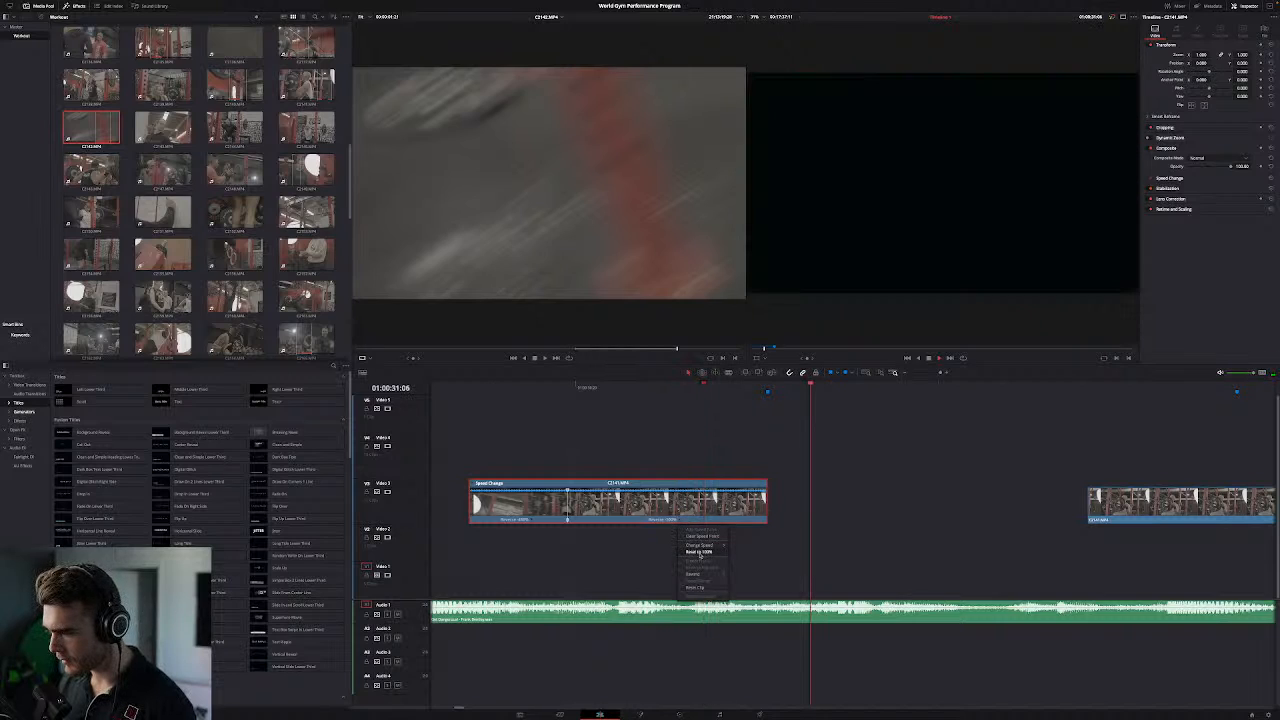
{"action": "mouse_move", "coordinate": [700, 545]}
{"action": "left_click", "coordinate": [755, 559]}
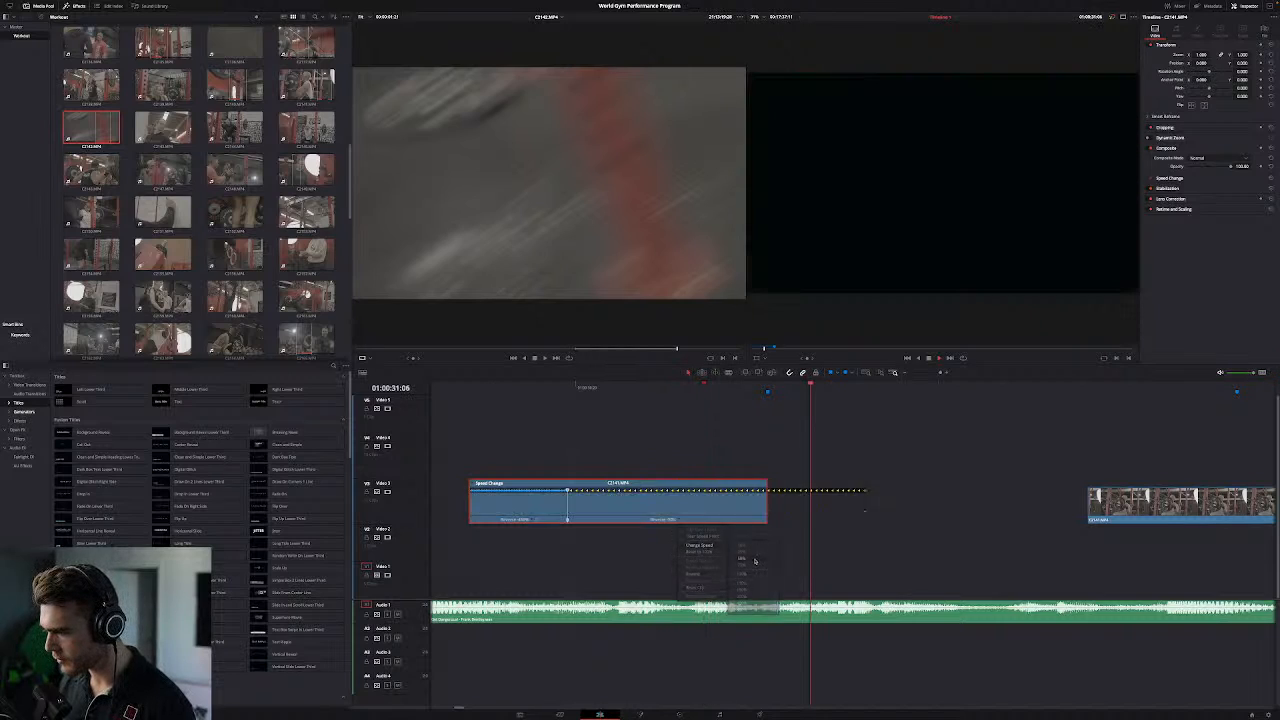
{"action": "left_click", "coordinate": [576, 388]}
{"action": "key", "text": "space"}
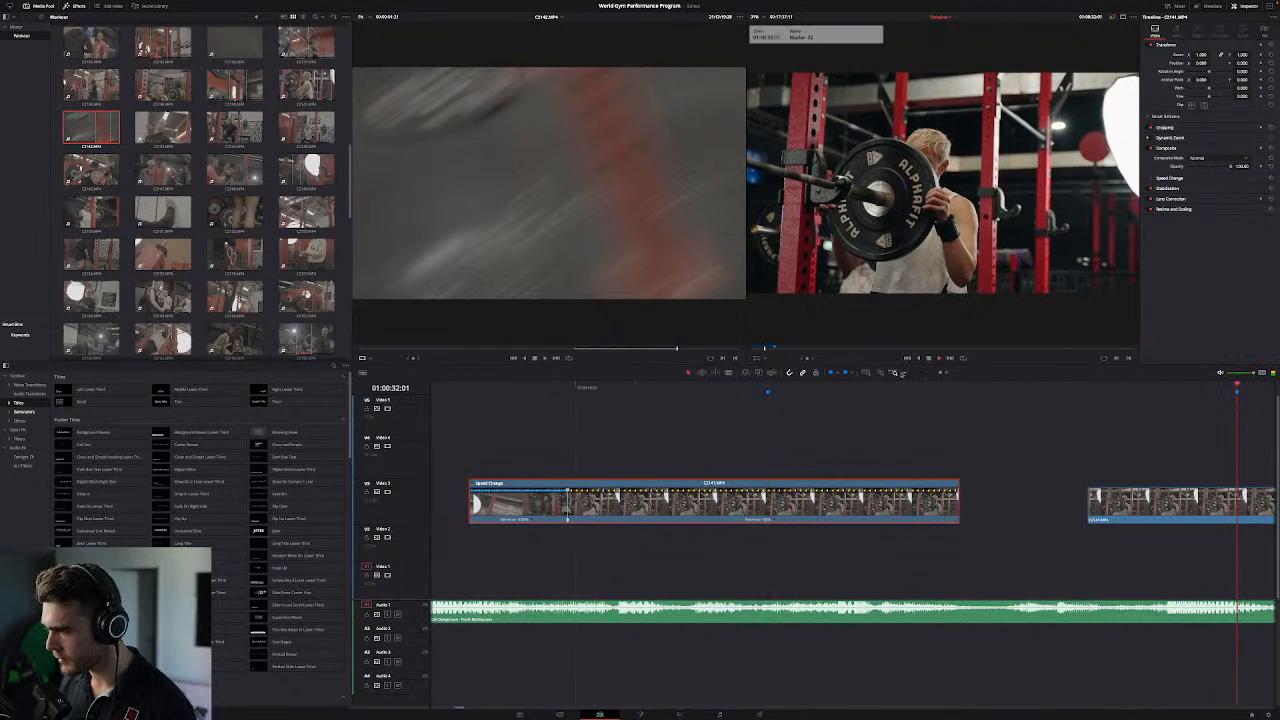
Step: Butt the duplicate against the reversed clip, close the gap after the Video 4 clip by moving both earlier, and play the sequence
{"action": "left_click", "coordinate": [903, 373]}
{"action": "left_click_drag", "start_coordinate": [878, 505], "coordinate": [851, 506]}
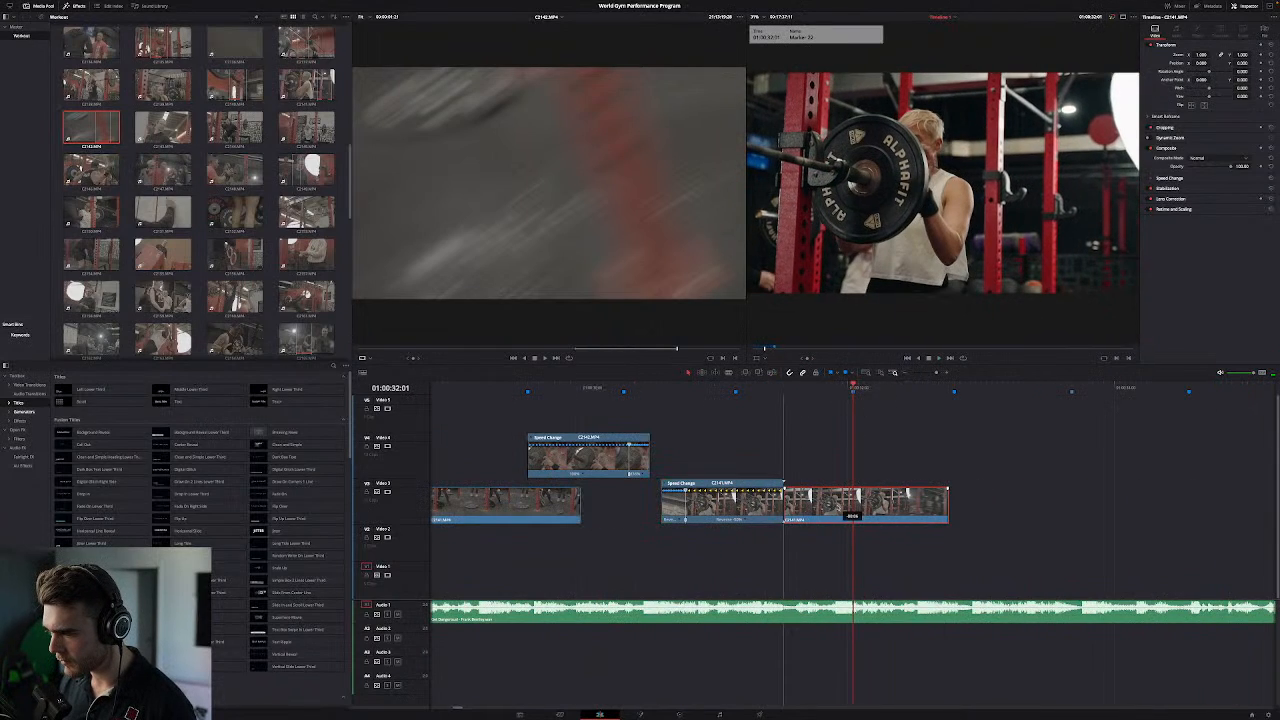
{"action": "left_click_drag", "start_coordinate": [808, 457], "coordinate": [737, 505]}
{"action": "left_click", "coordinate": [587, 388]}
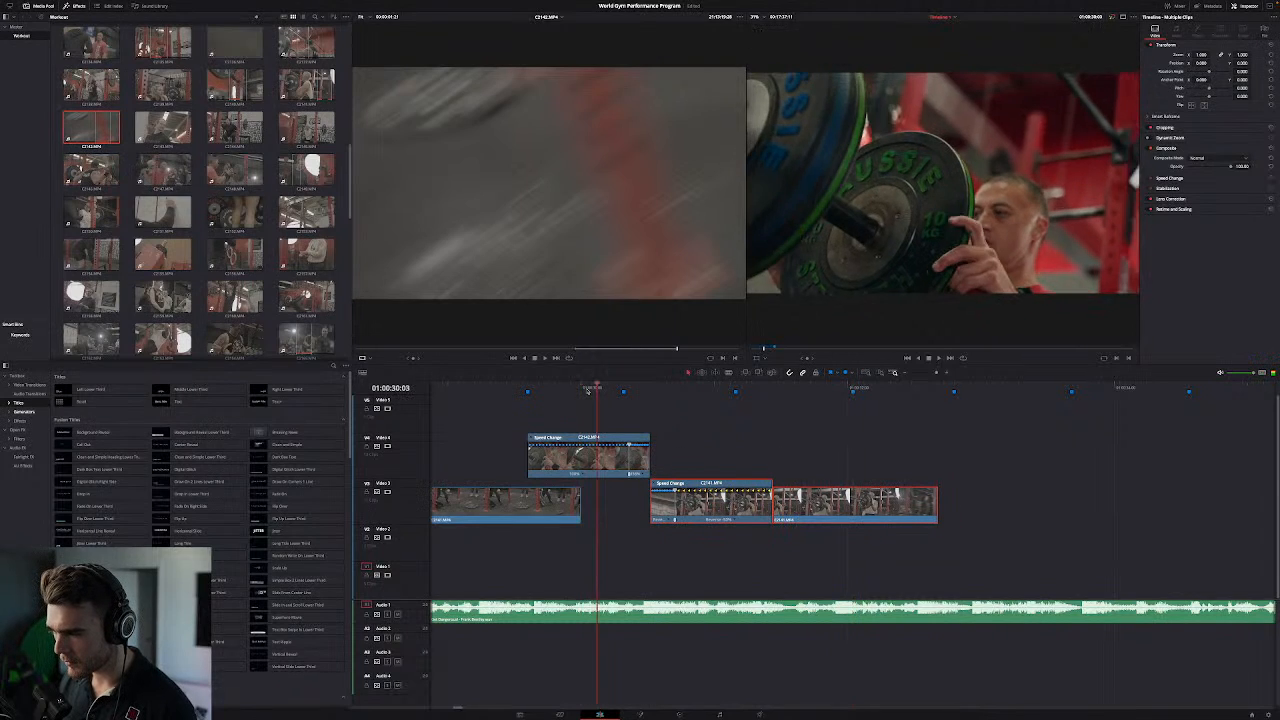
{"action": "key", "text": "space"}
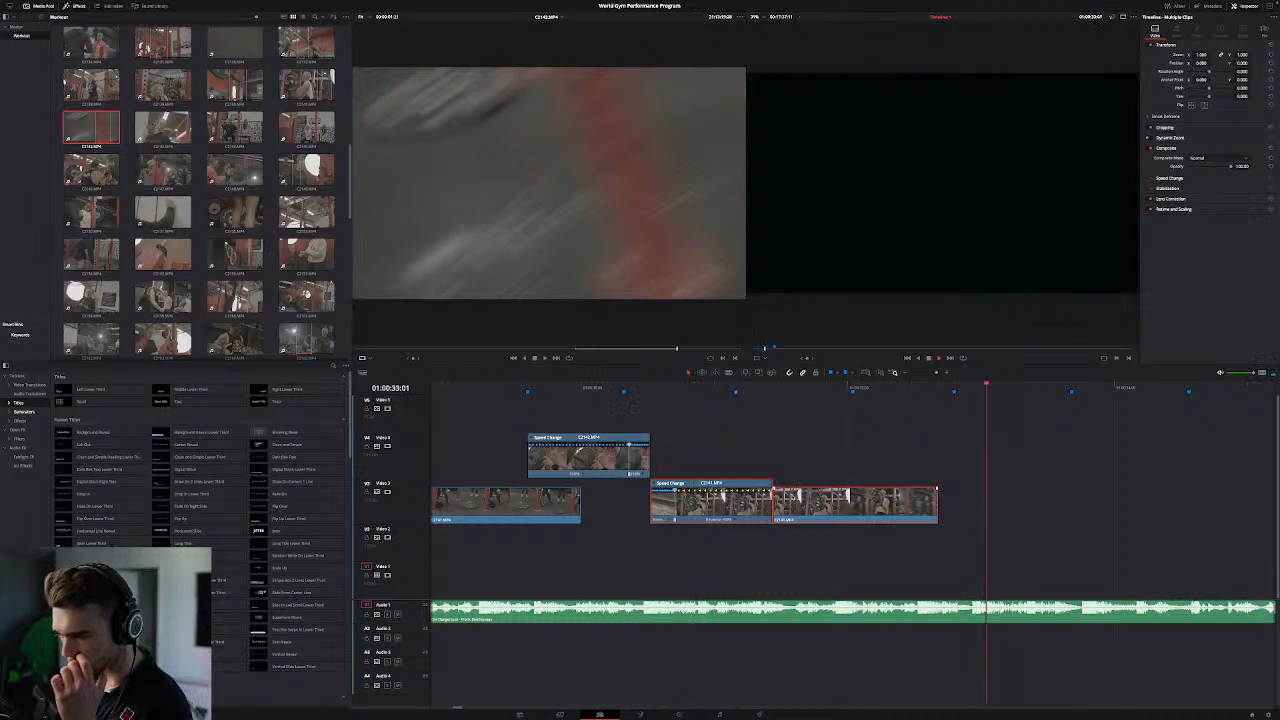
{"action": "left_click", "coordinate": [777, 393]}
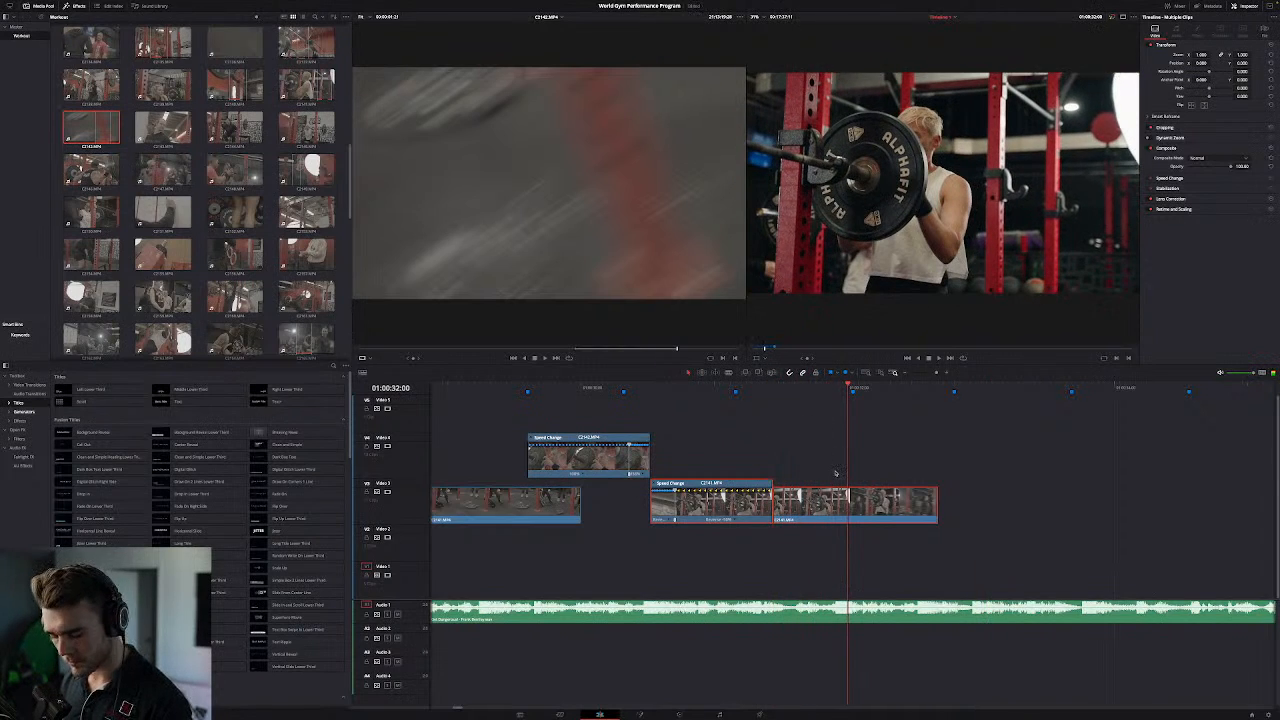
Step: Add a speed point to the duplicate clip at 01:00:32:00, speed up the segment after it, and play the result
{"action": "key", "text": "ctrl+r"}
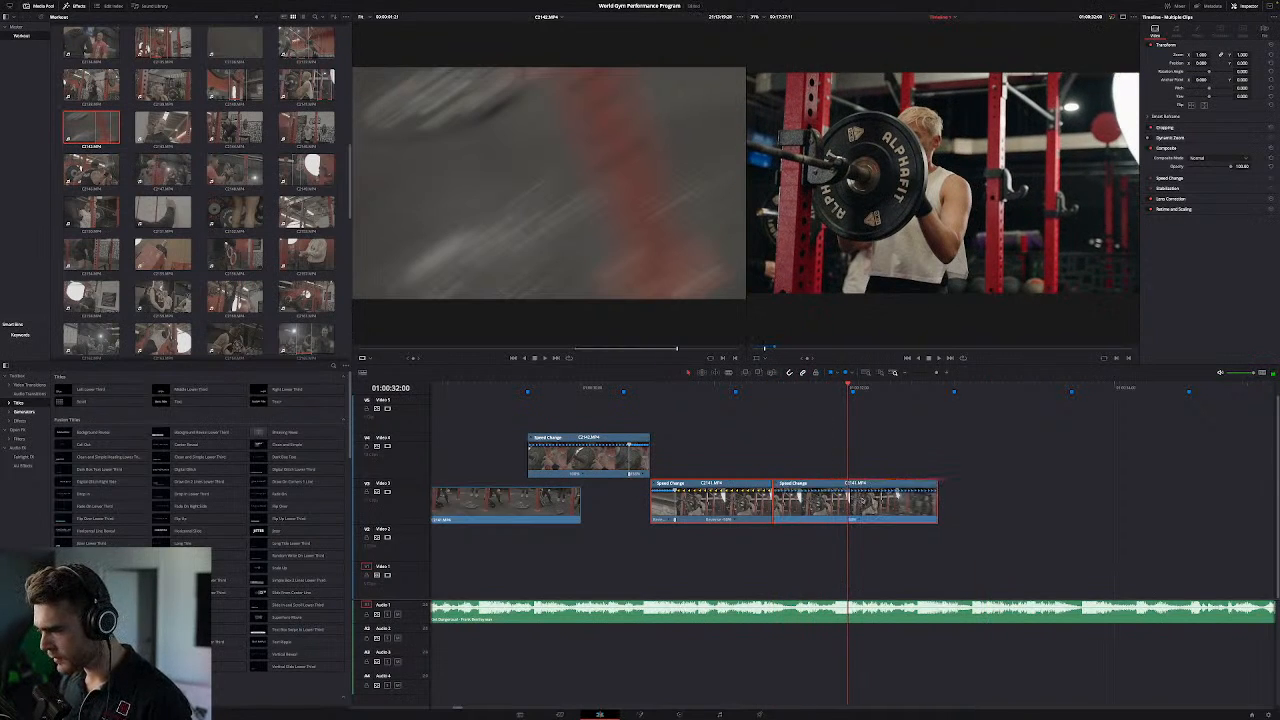
{"action": "left_click", "coordinate": [857, 521]}
{"action": "left_click", "coordinate": [867, 530]}
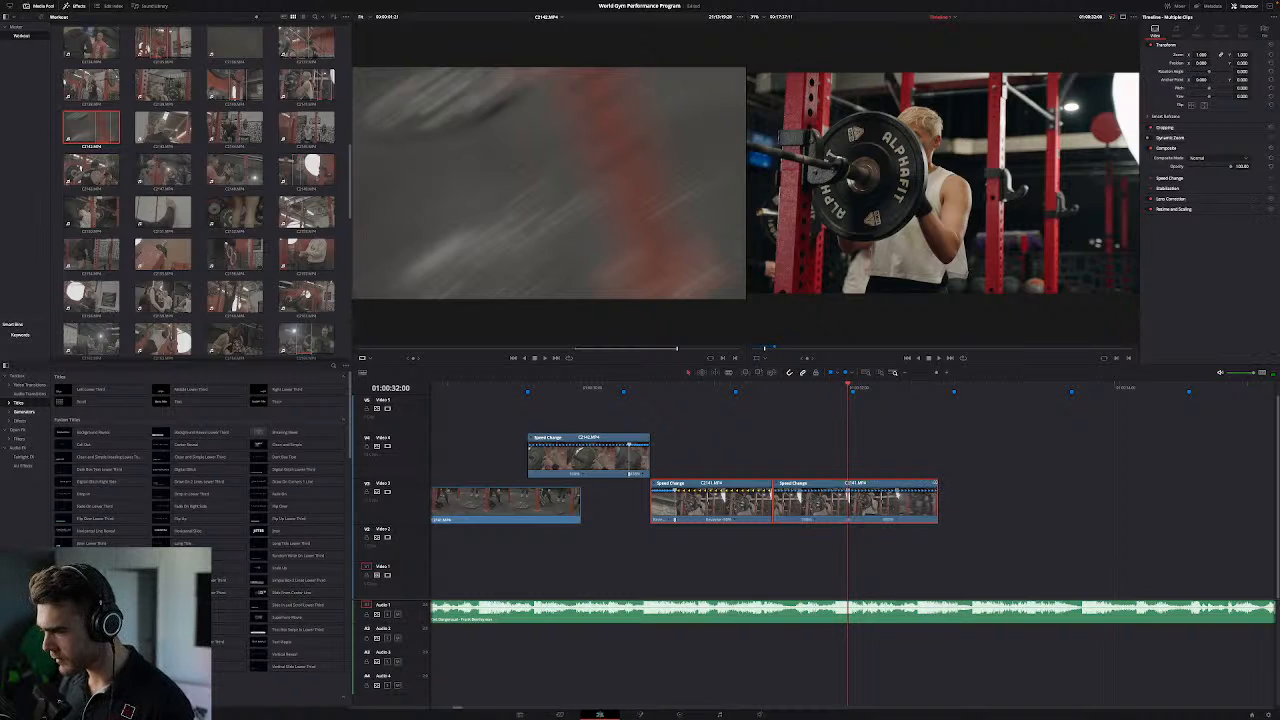
{"action": "left_click_drag", "start_coordinate": [936, 484], "coordinate": [873, 485]}
{"action": "key", "text": "space"}
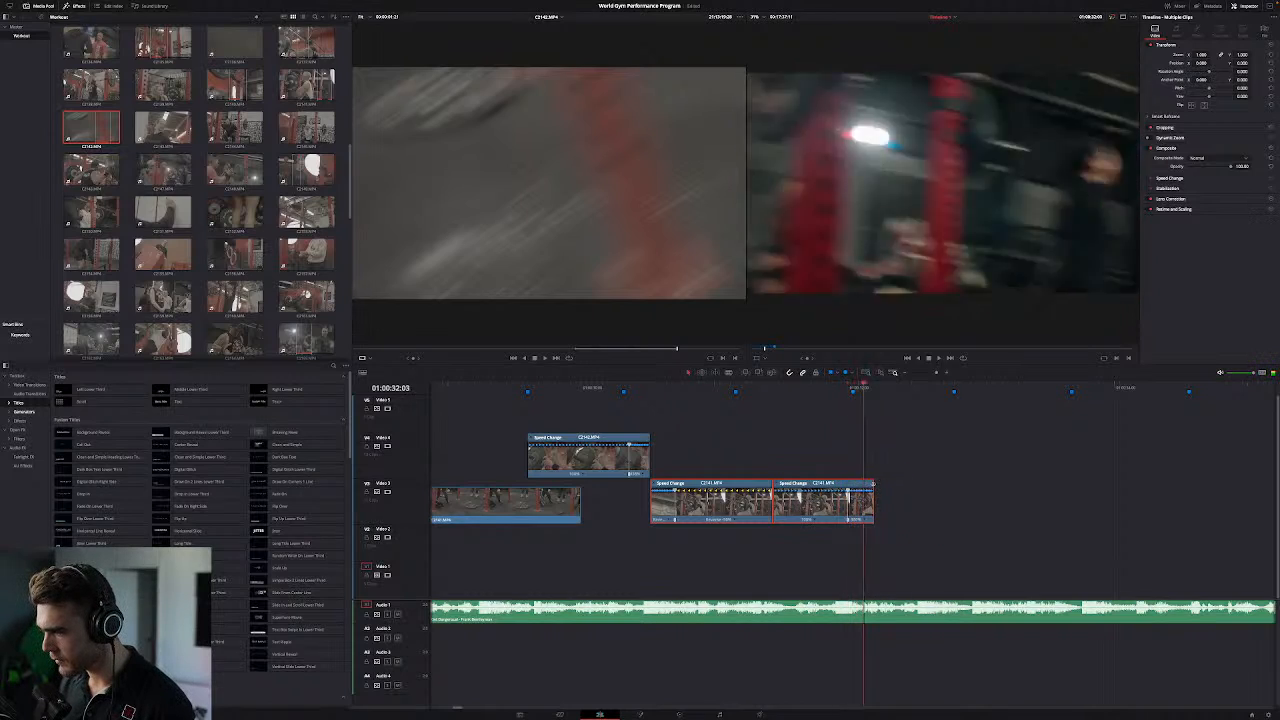
{"action": "key", "text": "space"}
{"action": "left_click", "coordinate": [584, 388]}
{"action": "key", "text": "space"}
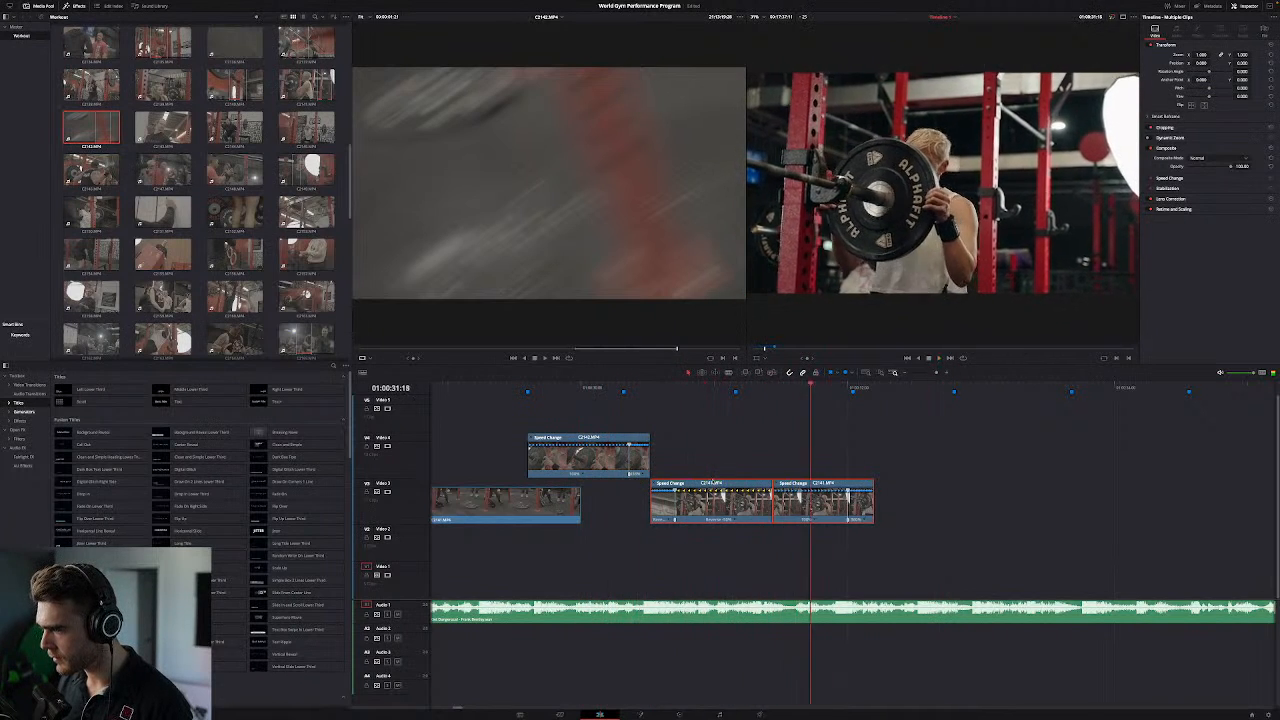
{"action": "left_click", "coordinate": [652, 392]}
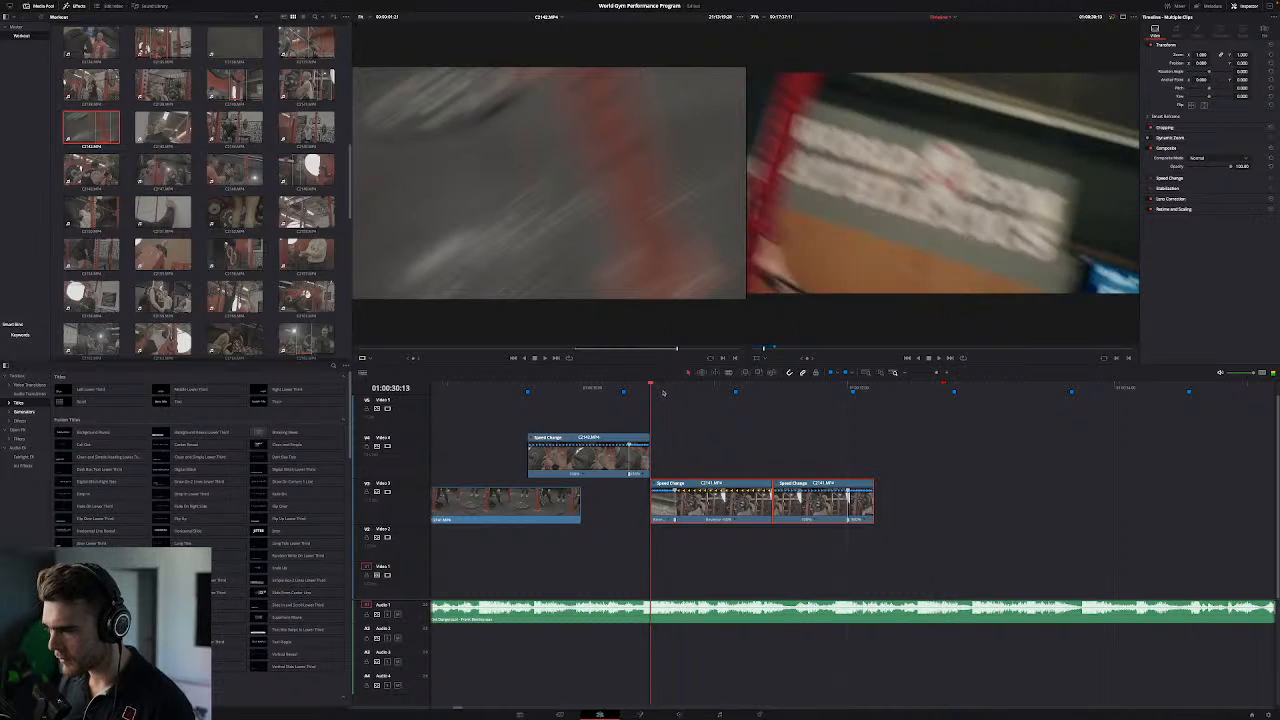
Step: Add a speed point to the reversed clip at the beat marker at 01:00:31:04
{"action": "left_click", "coordinate": [948, 374]}
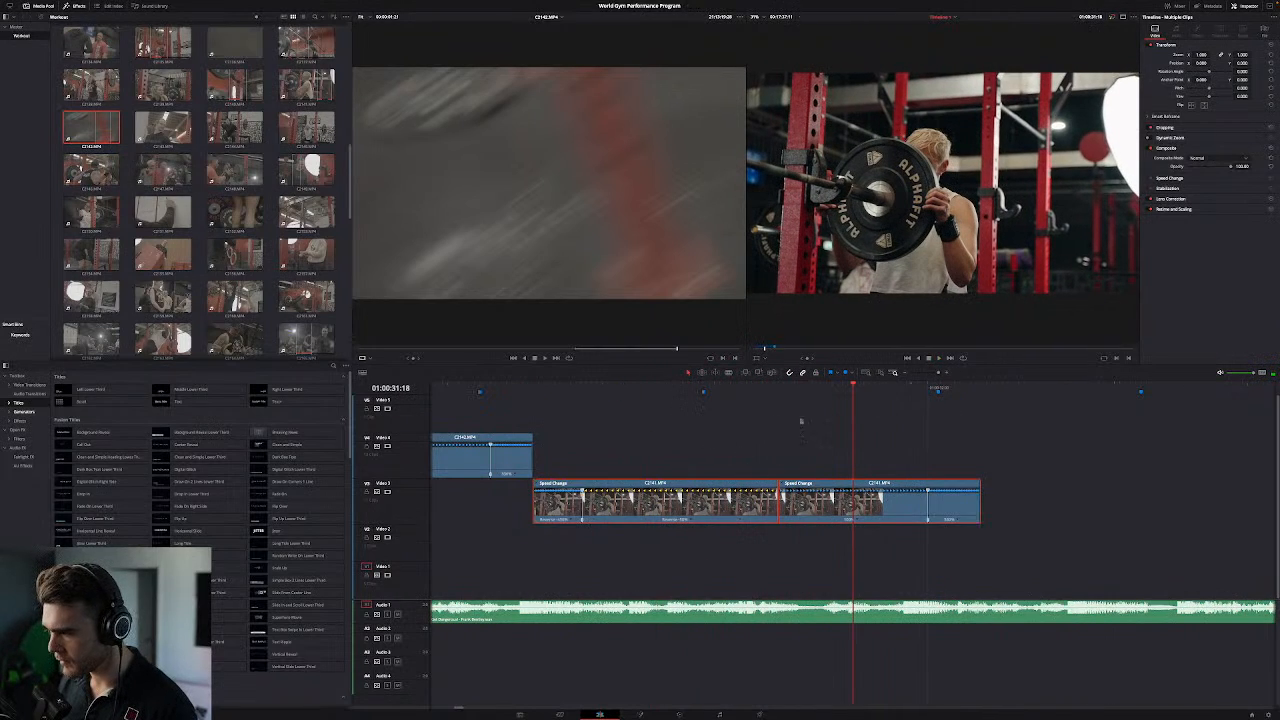
{"action": "left_click", "coordinate": [704, 392]}
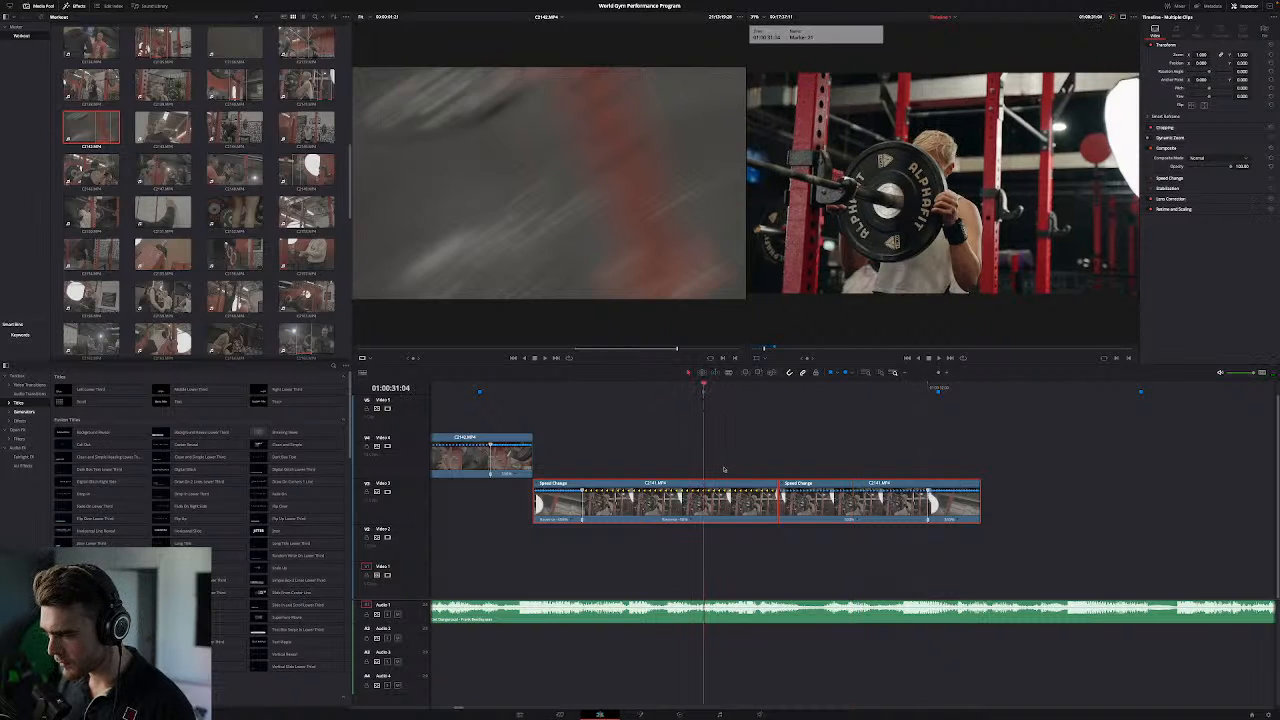
{"action": "left_click", "coordinate": [692, 520]}
{"action": "left_click", "coordinate": [712, 530]}
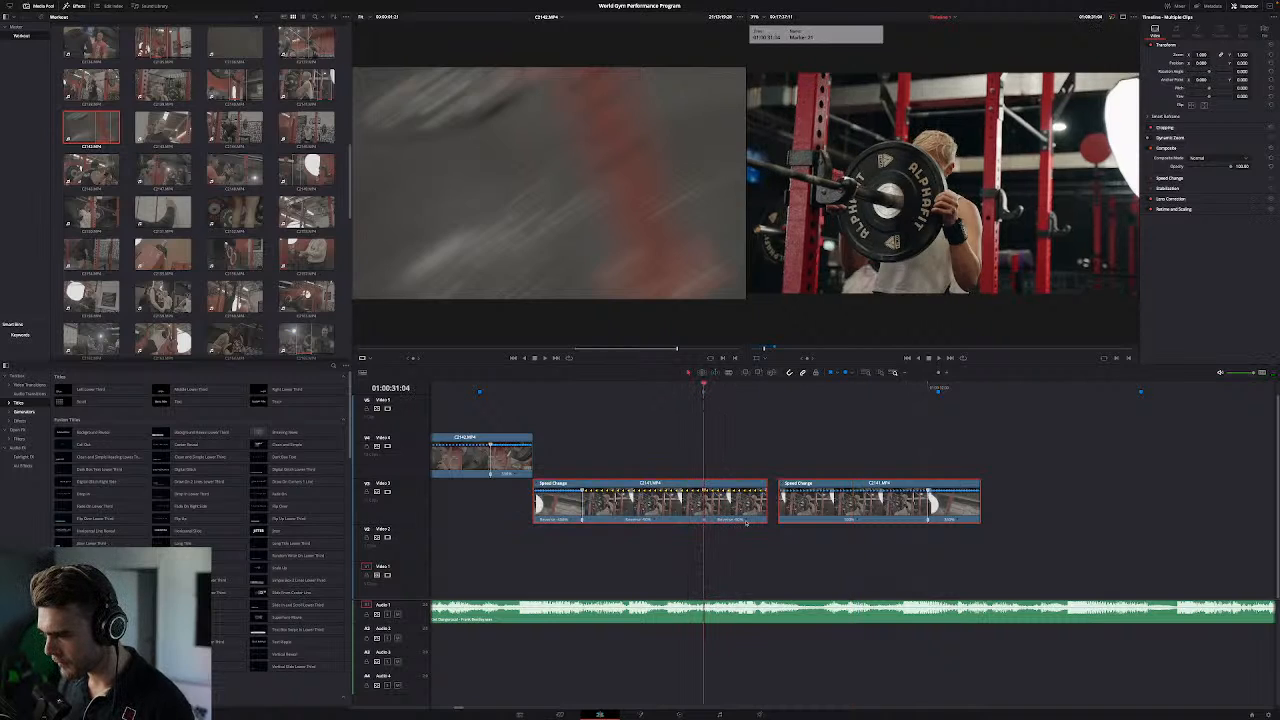
Step: Speed up the reversed clip's segment after the new speed point and butt the duplicate against its end
{"action": "left_click", "coordinate": [745, 521]}
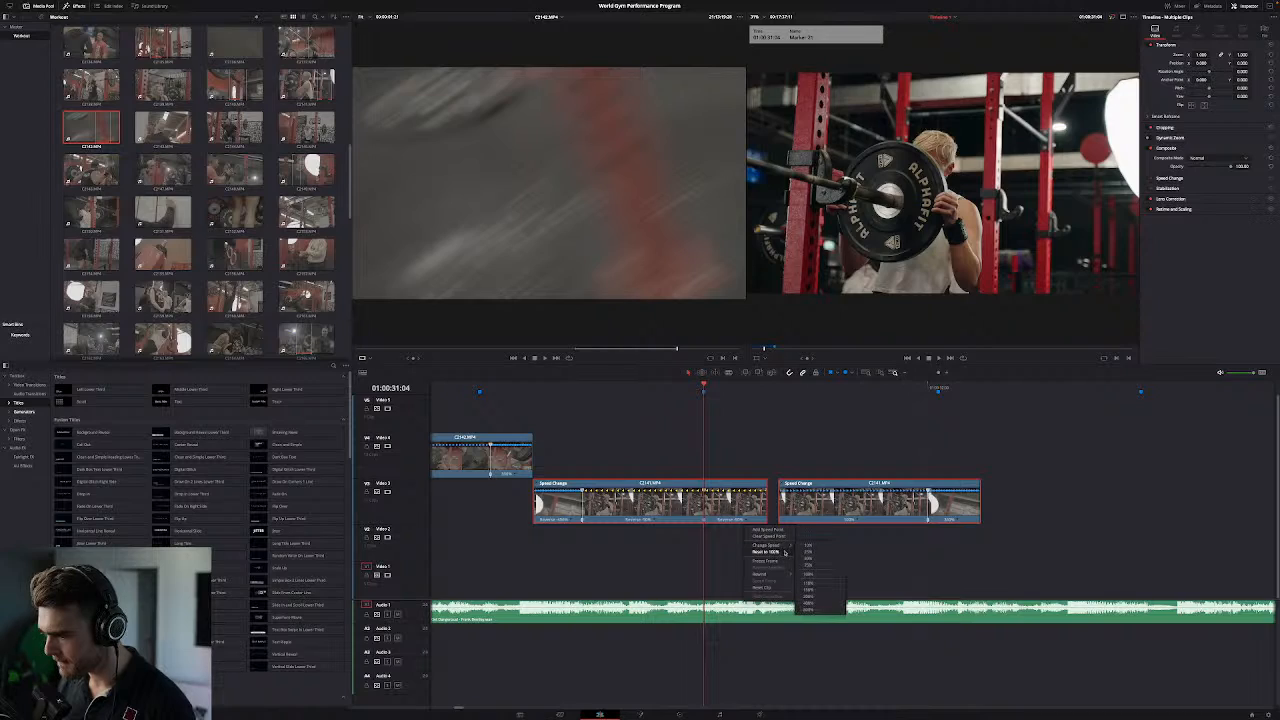
{"action": "left_click", "coordinate": [785, 553]}
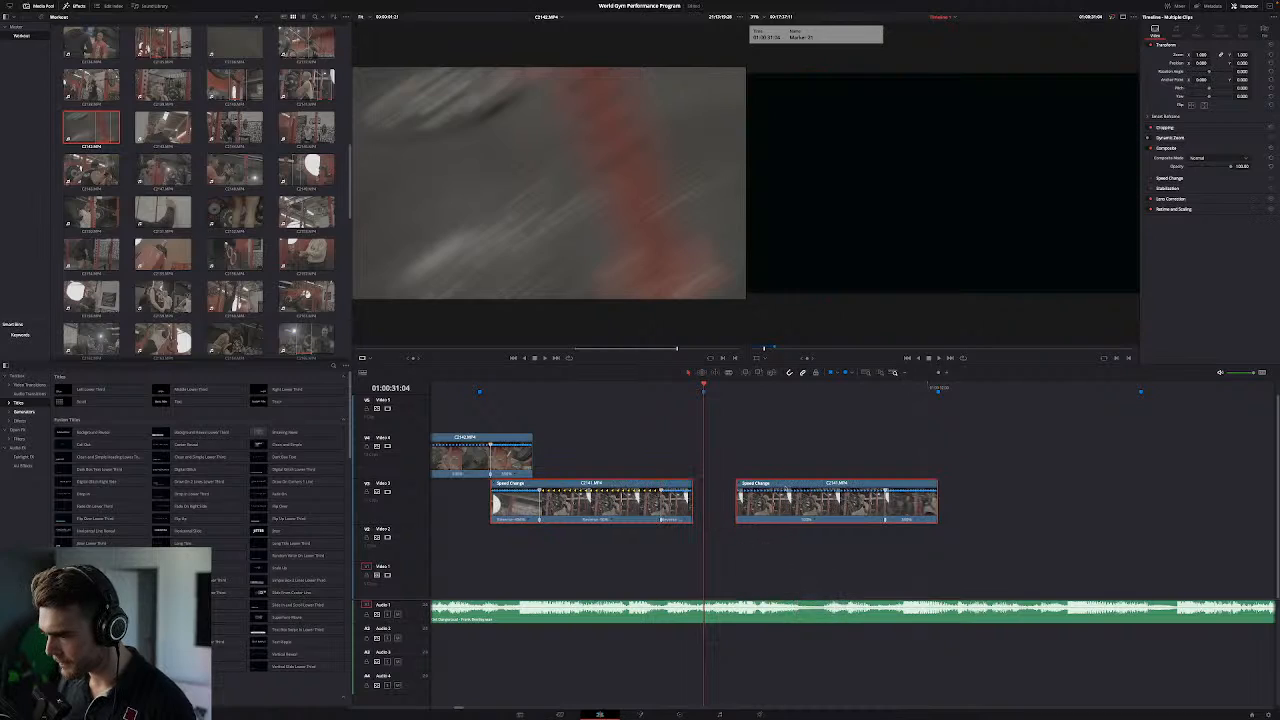
{"action": "key", "text": "ctrl+z"}
{"action": "left_click_drag", "start_coordinate": [827, 500], "coordinate": [786, 500]}
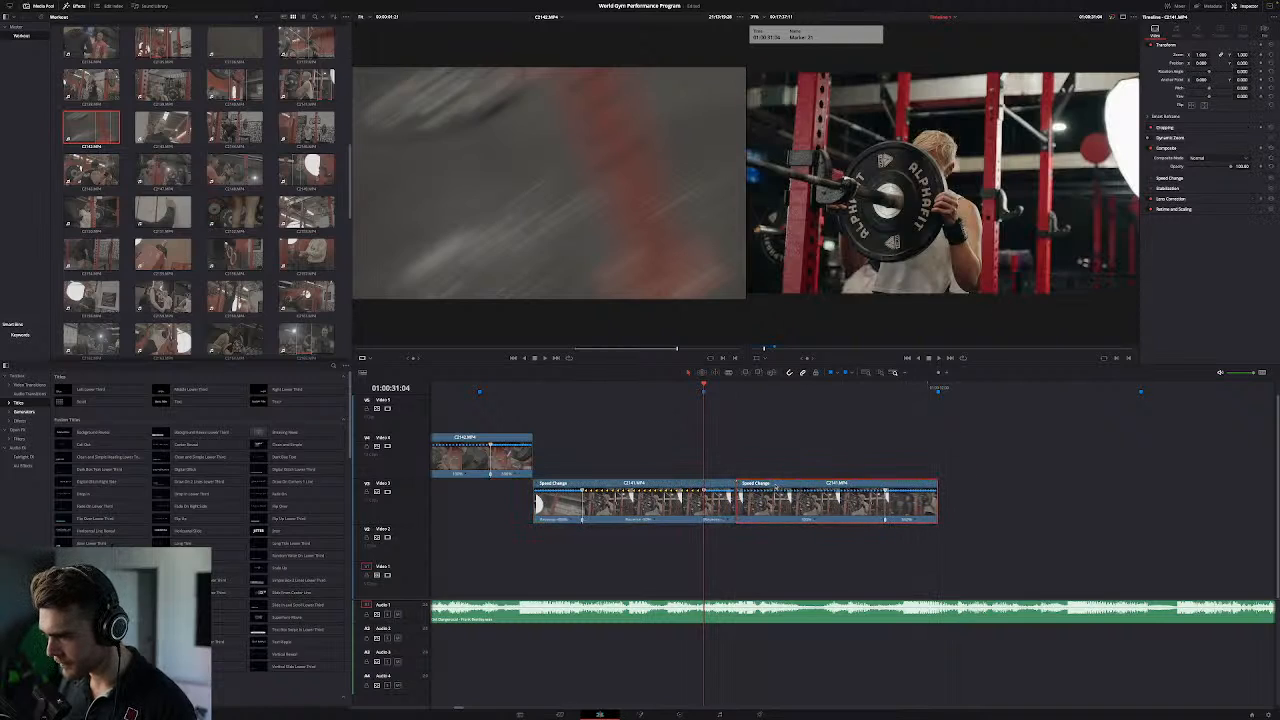
Step: Show the retime curves of the reversed clip and its duplicate
{"action": "right_click", "coordinate": [670, 502]}
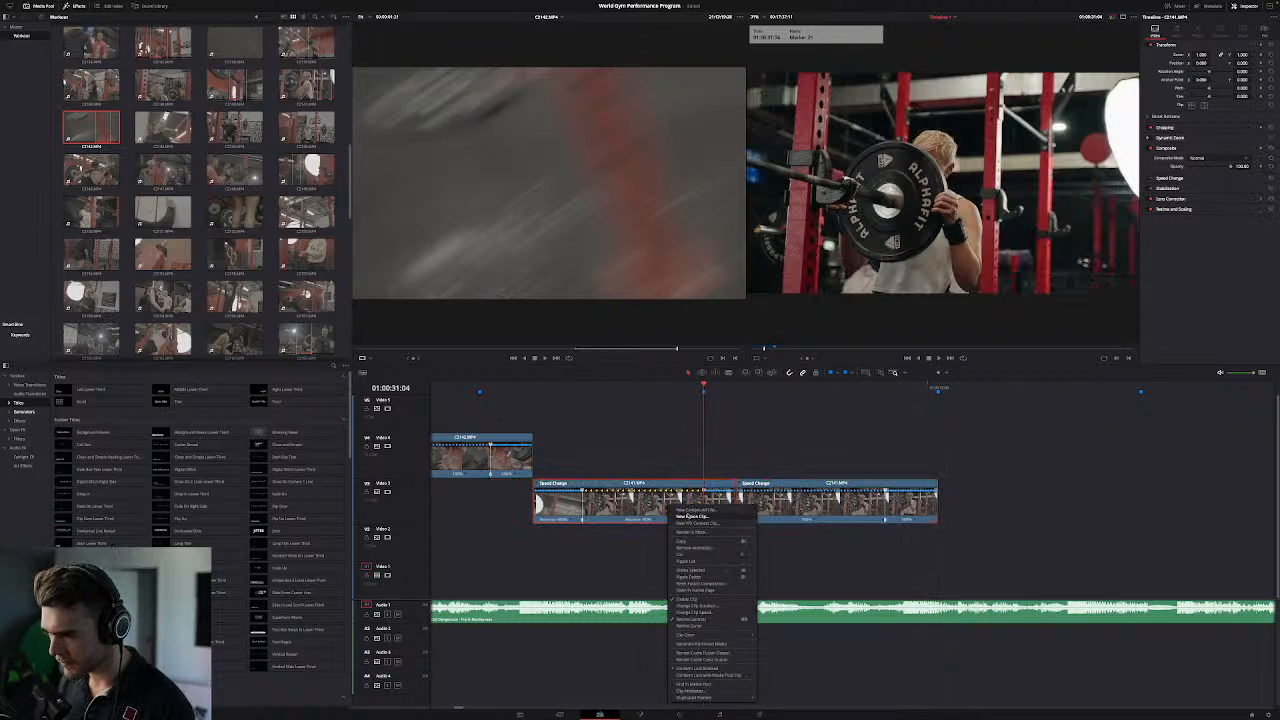
{"action": "left_click", "coordinate": [700, 632]}
{"action": "right_click", "coordinate": [834, 505]}
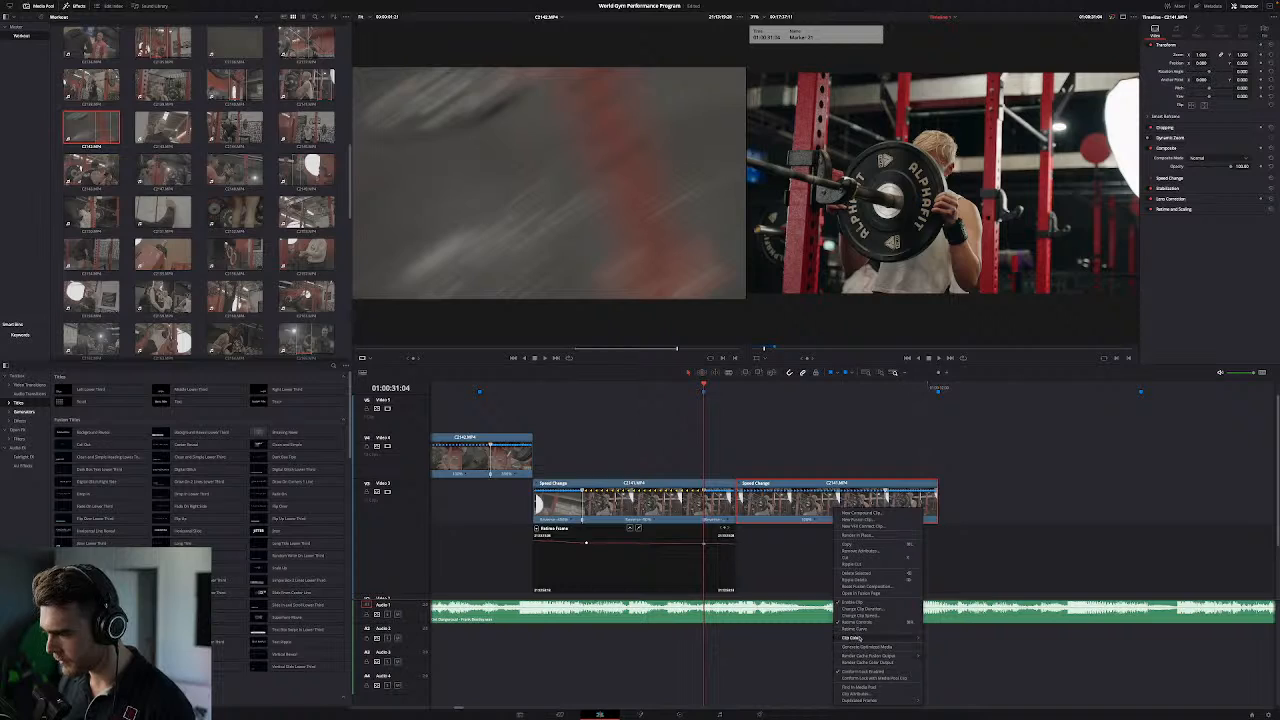
{"action": "left_click", "coordinate": [860, 633]}
Step: Switch the reversed clip's displayed curve from Retime Frame to Retime Speed
{"action": "left_click", "coordinate": [541, 535]}
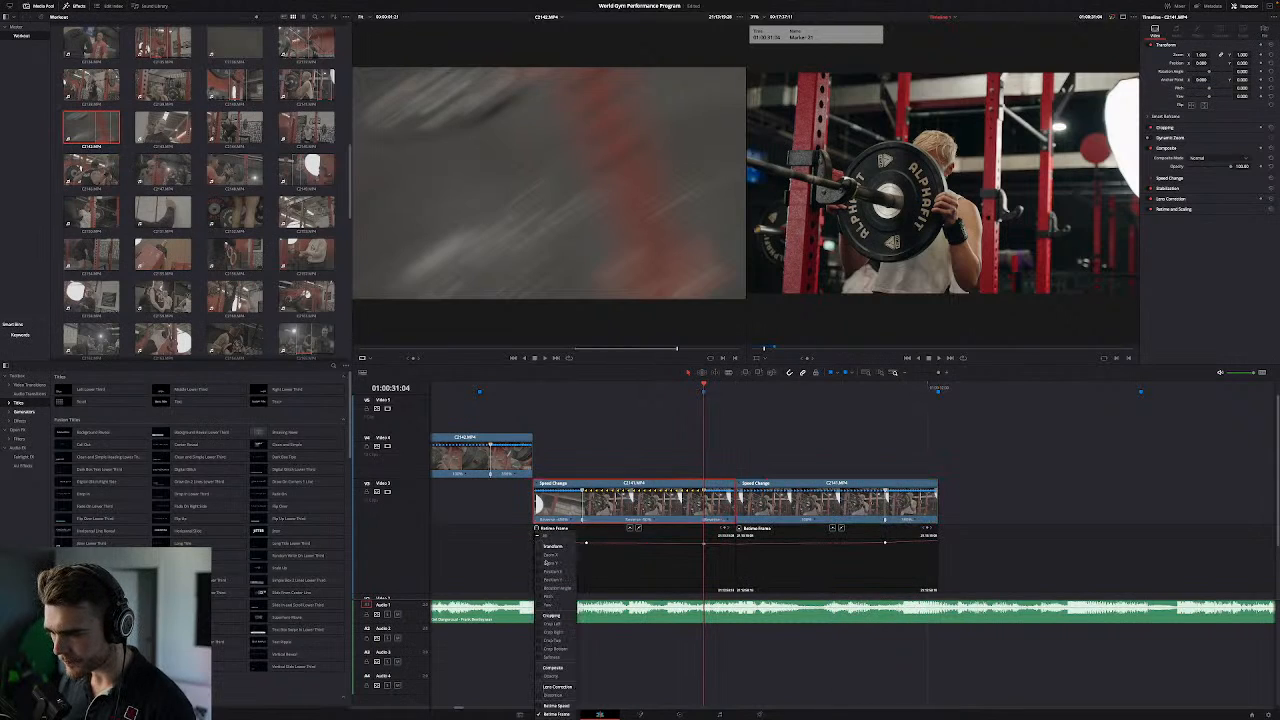
{"action": "left_click", "coordinate": [540, 706]}
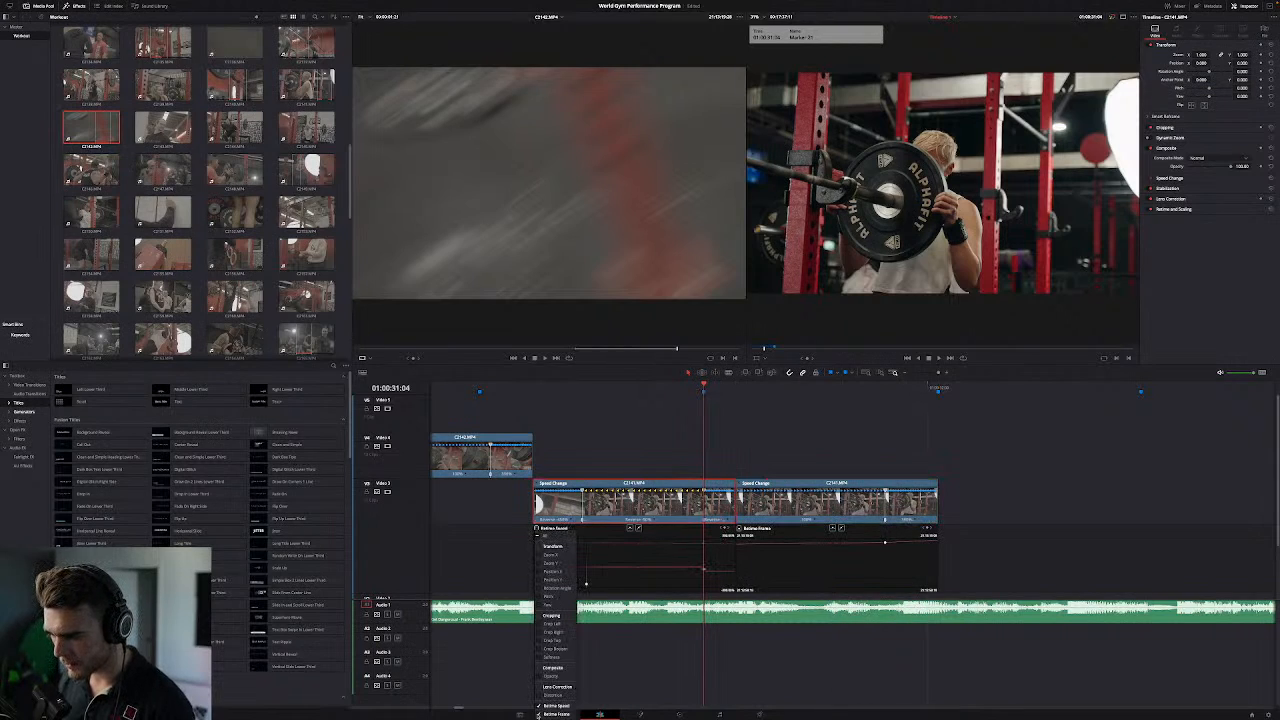
{"action": "left_click", "coordinate": [608, 572]}
{"action": "scroll", "coordinate": [584, 553], "scroll_direction": "down", "scroll_amount": 1}
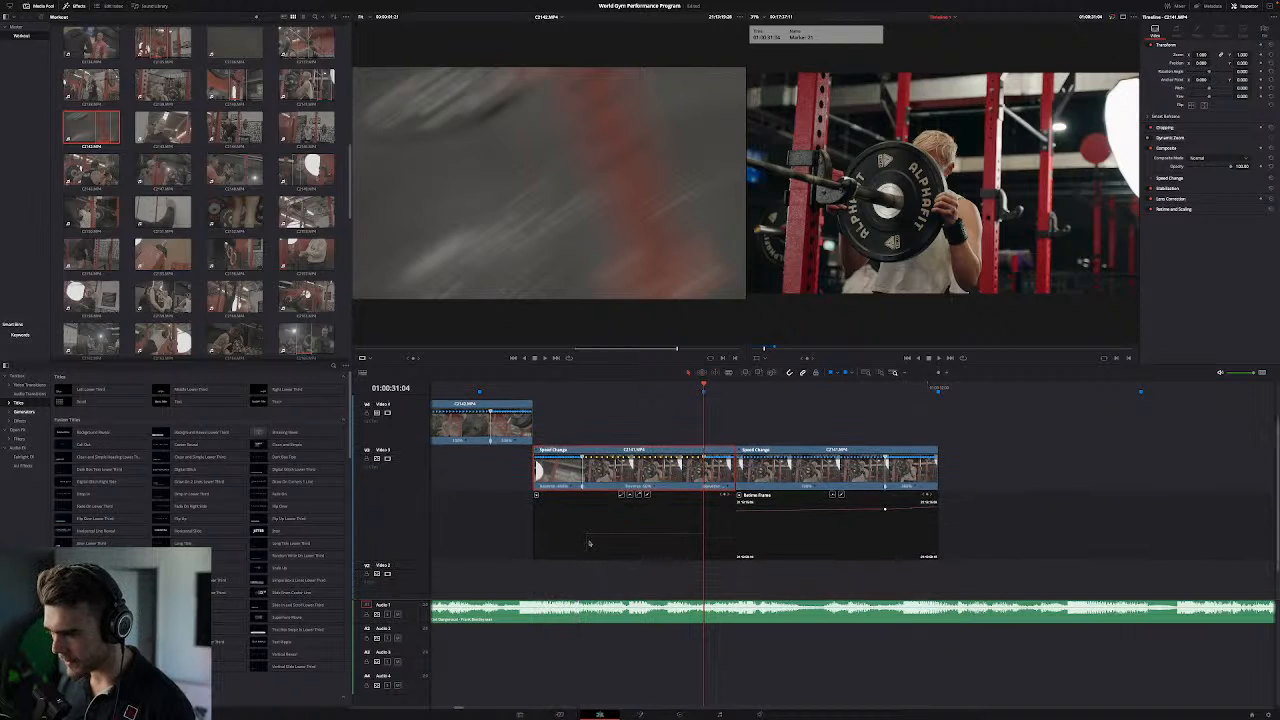
Step: Smooth the reversed clip's Retime Speed curve at both of its speed points
{"action": "left_click", "coordinate": [630, 496]}
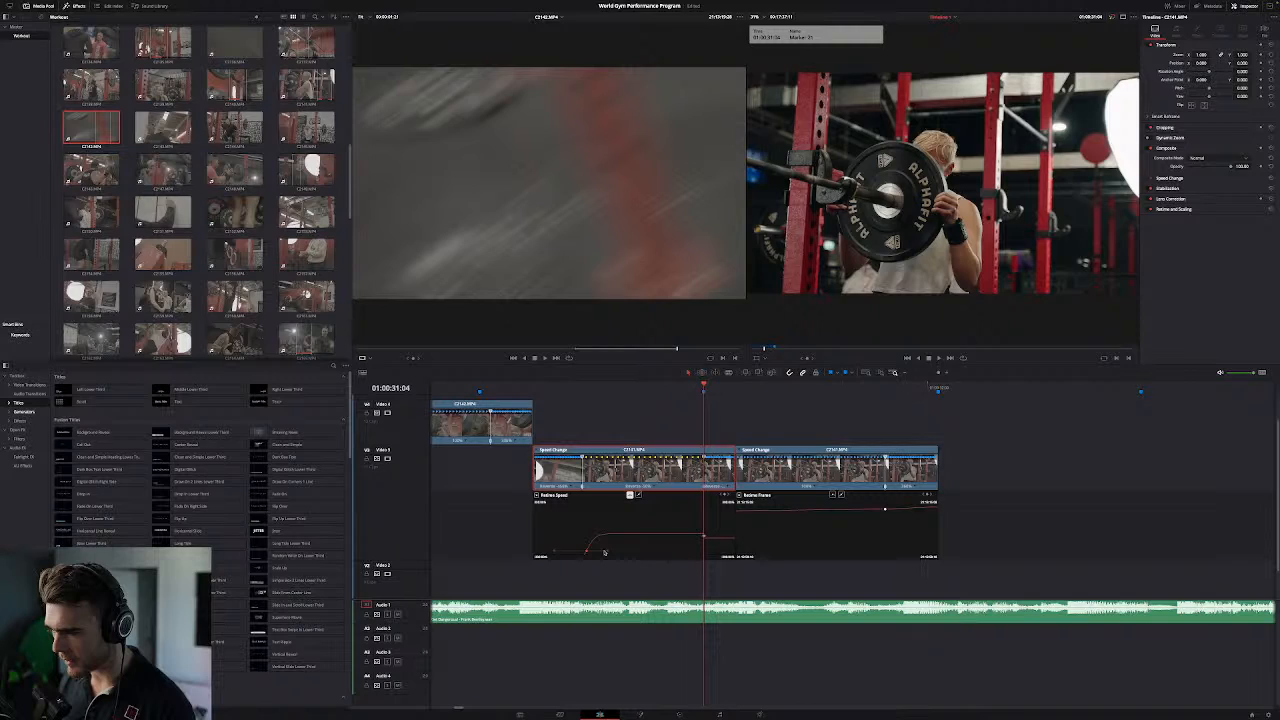
{"action": "left_click", "coordinate": [638, 495]}
{"action": "left_click", "coordinate": [630, 496]}
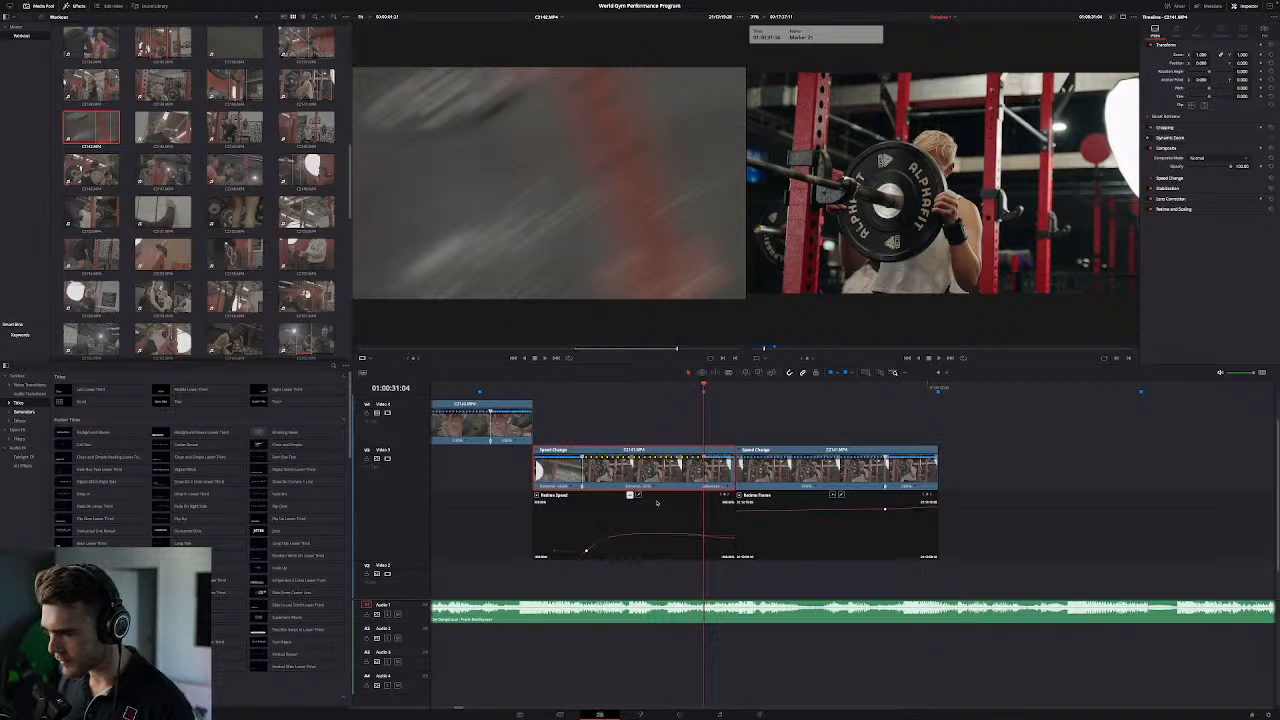
Step: Switch the duplicate's displayed curve from Retime Frame to Retime Speed and smooth it at the speed point
{"action": "left_click", "coordinate": [739, 497]}
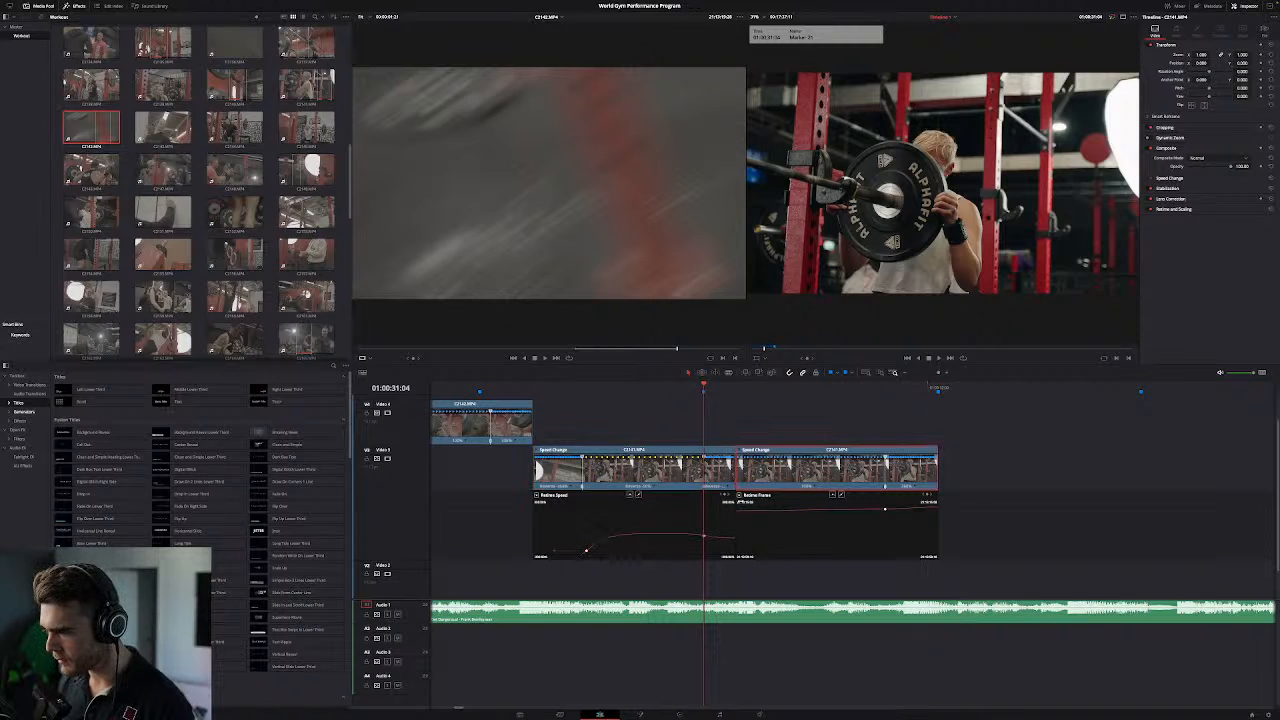
{"action": "left_click", "coordinate": [740, 497]}
{"action": "left_click", "coordinate": [745, 677]}
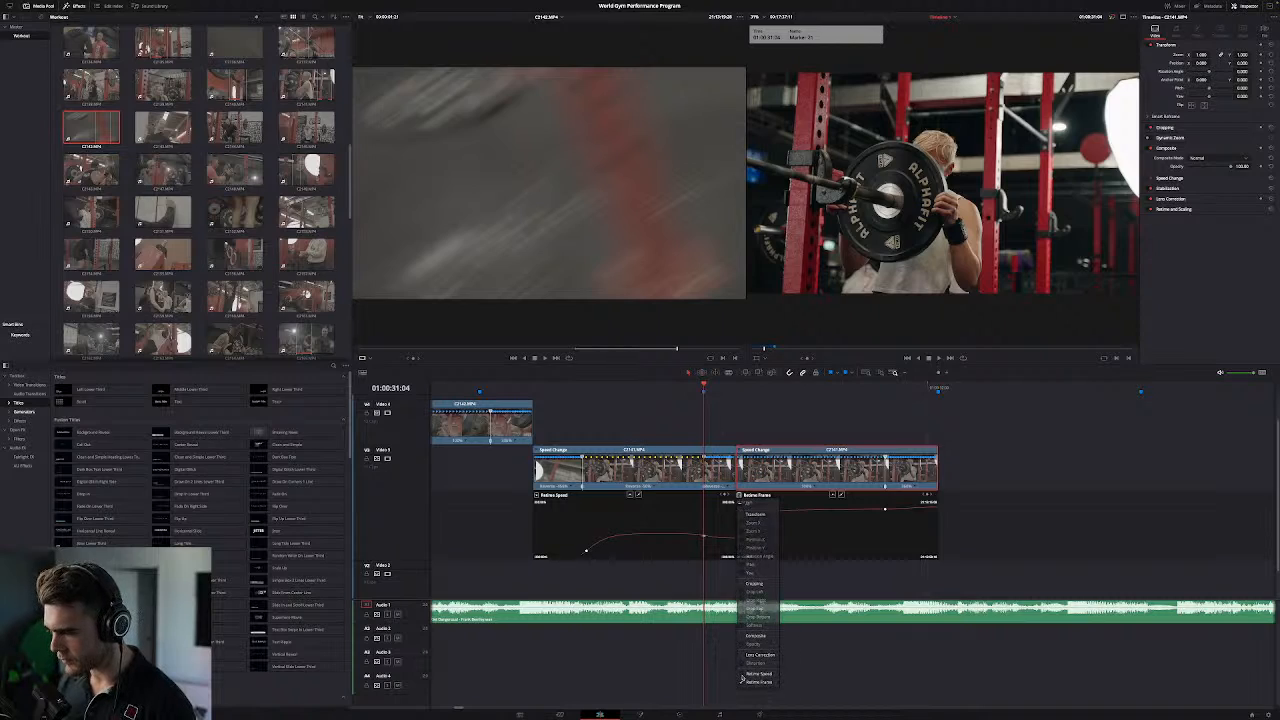
{"action": "left_click", "coordinate": [739, 497]}
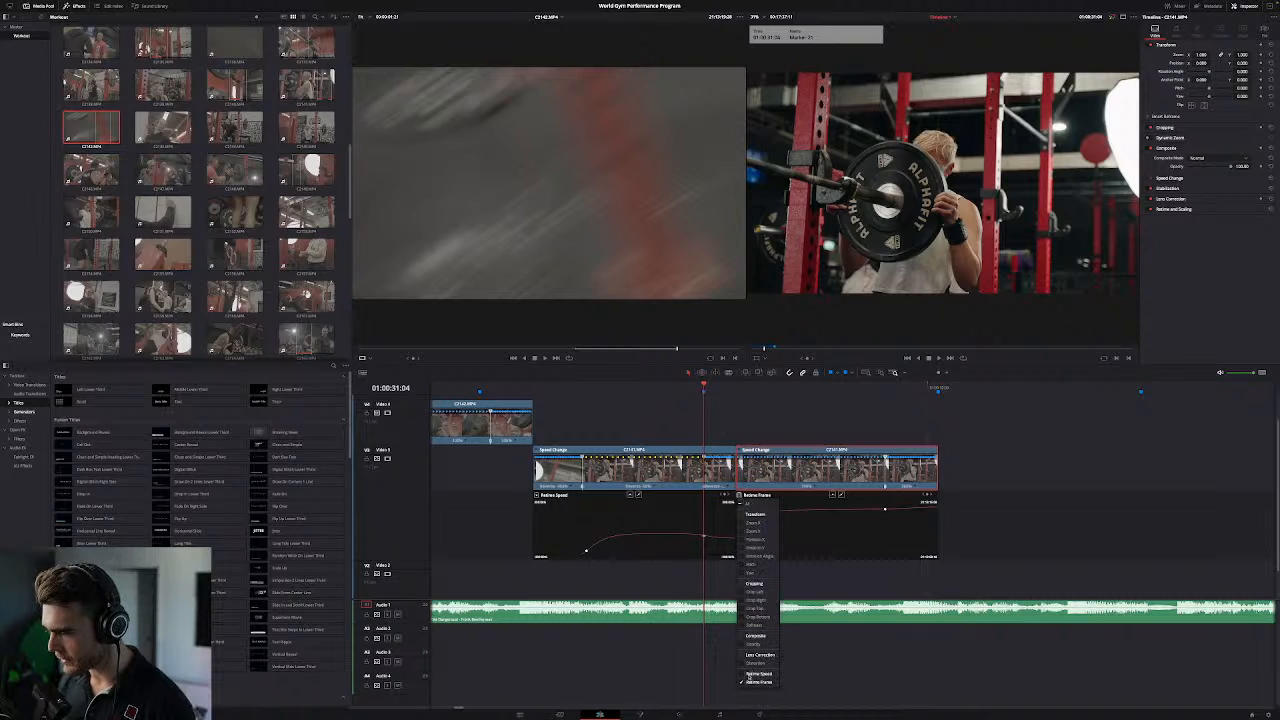
{"action": "left_click", "coordinate": [745, 674]}
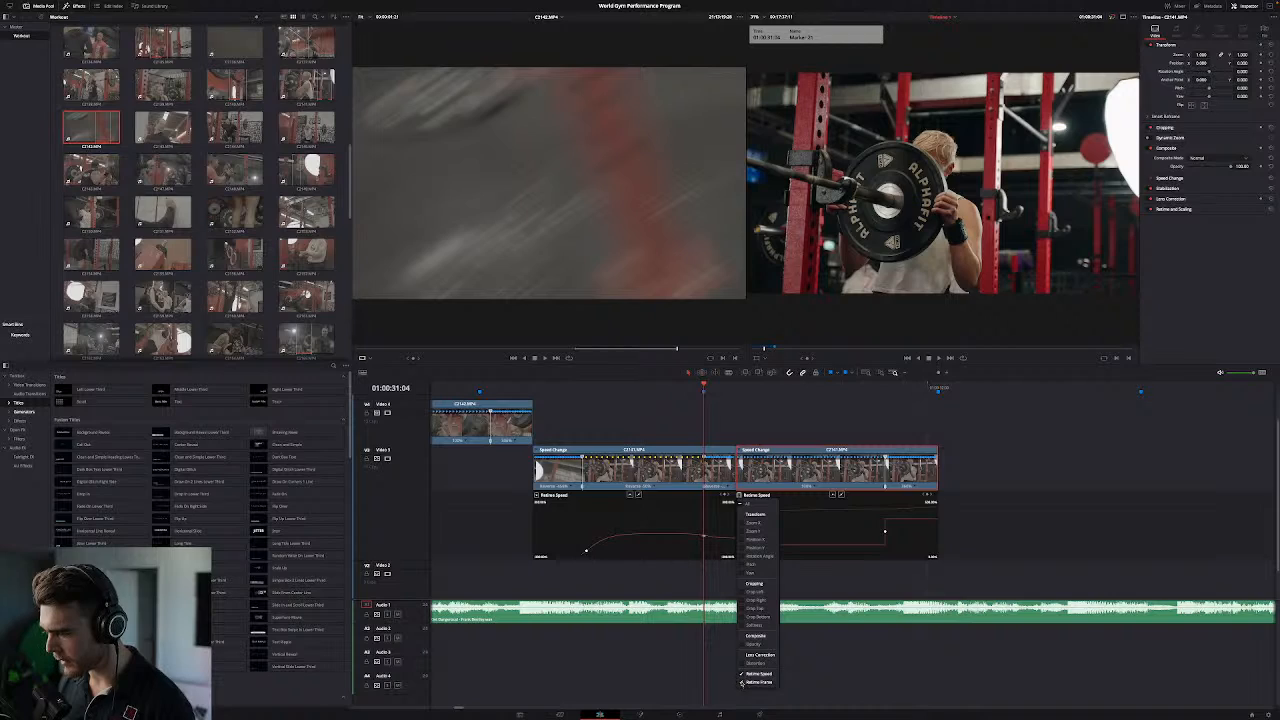
{"action": "left_click", "coordinate": [742, 683]}
{"action": "left_click", "coordinate": [795, 562]}
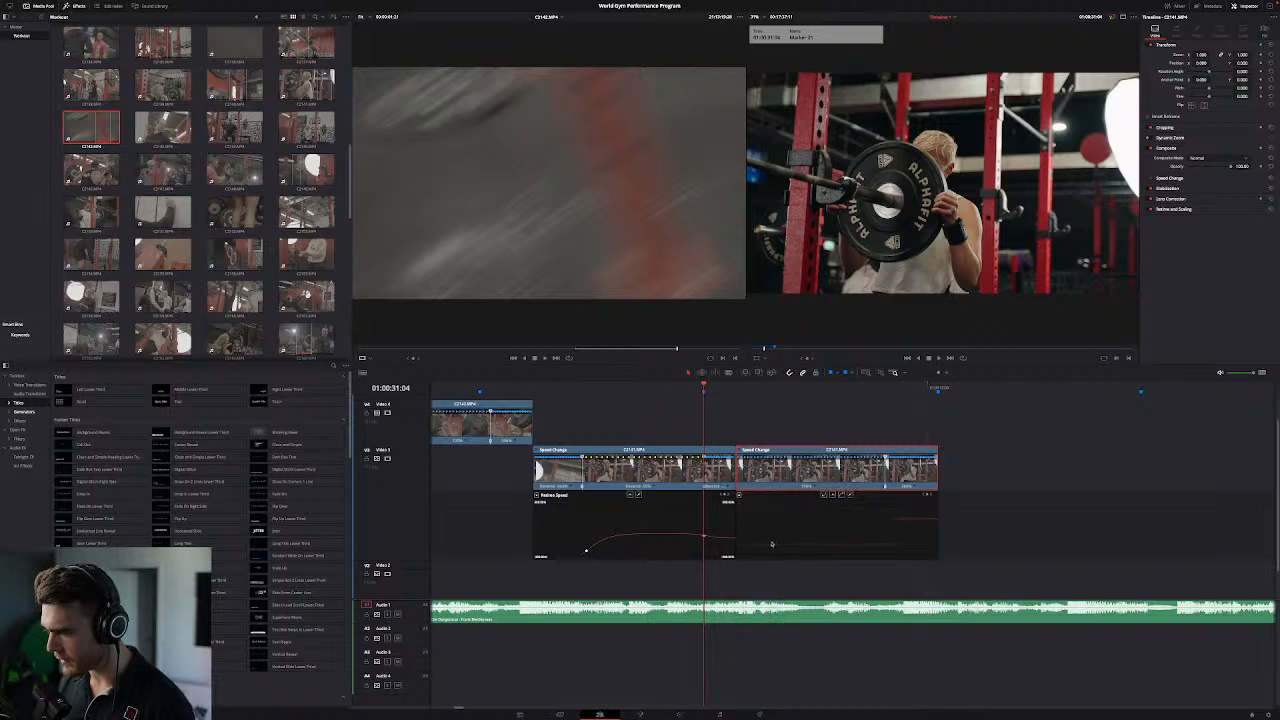
{"action": "left_click", "coordinate": [885, 532]}
{"action": "left_click", "coordinate": [828, 495]}
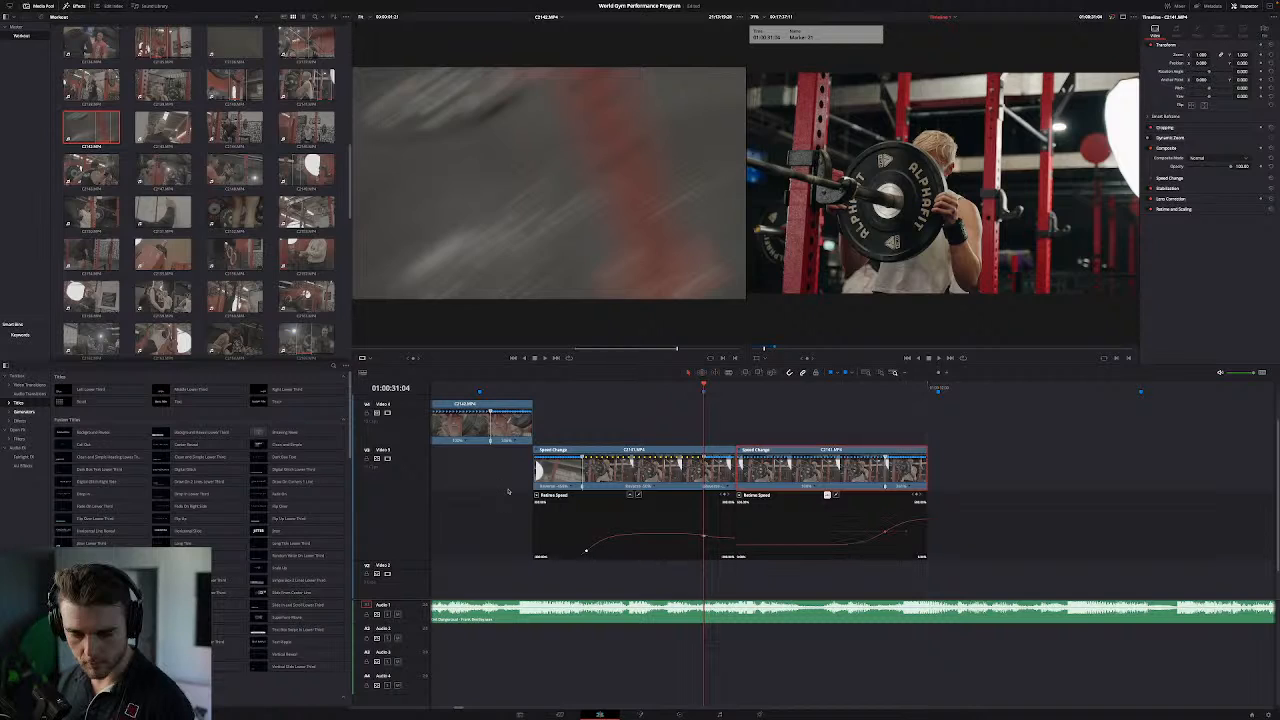
Step: Play the sequence from 01:00:29:04 through both speed-ramped clips to check the smoothed ramps against the music
{"action": "key", "text": "super+minus"}
{"action": "key", "text": "super+minus"}
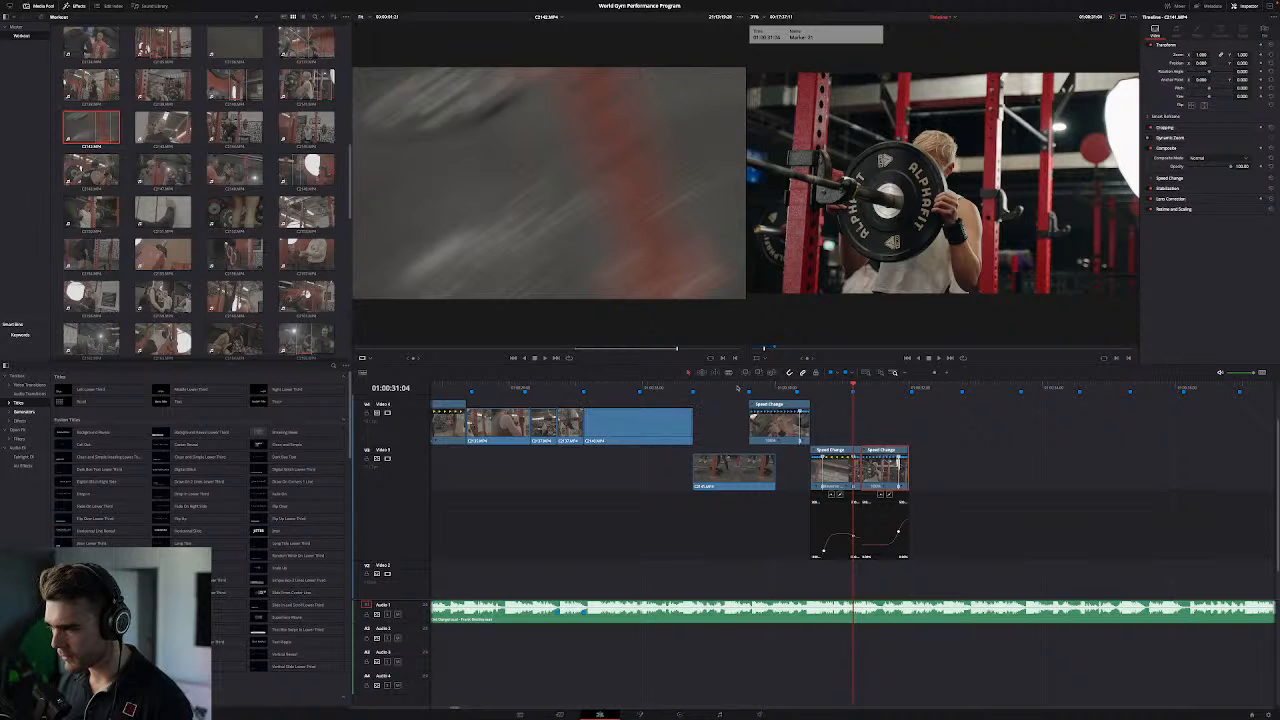
{"action": "left_click", "coordinate": [720, 388]}
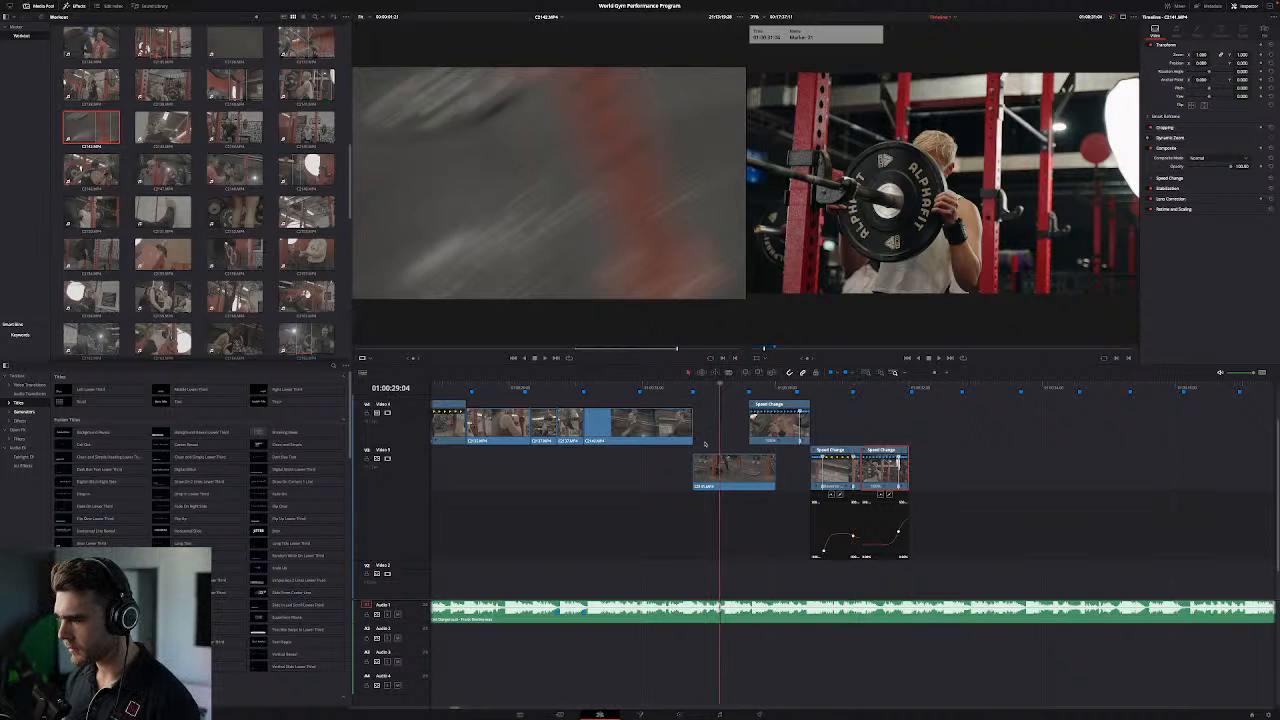
{"action": "key", "text": "space"}
{"action": "left_click", "coordinate": [630, 388]}
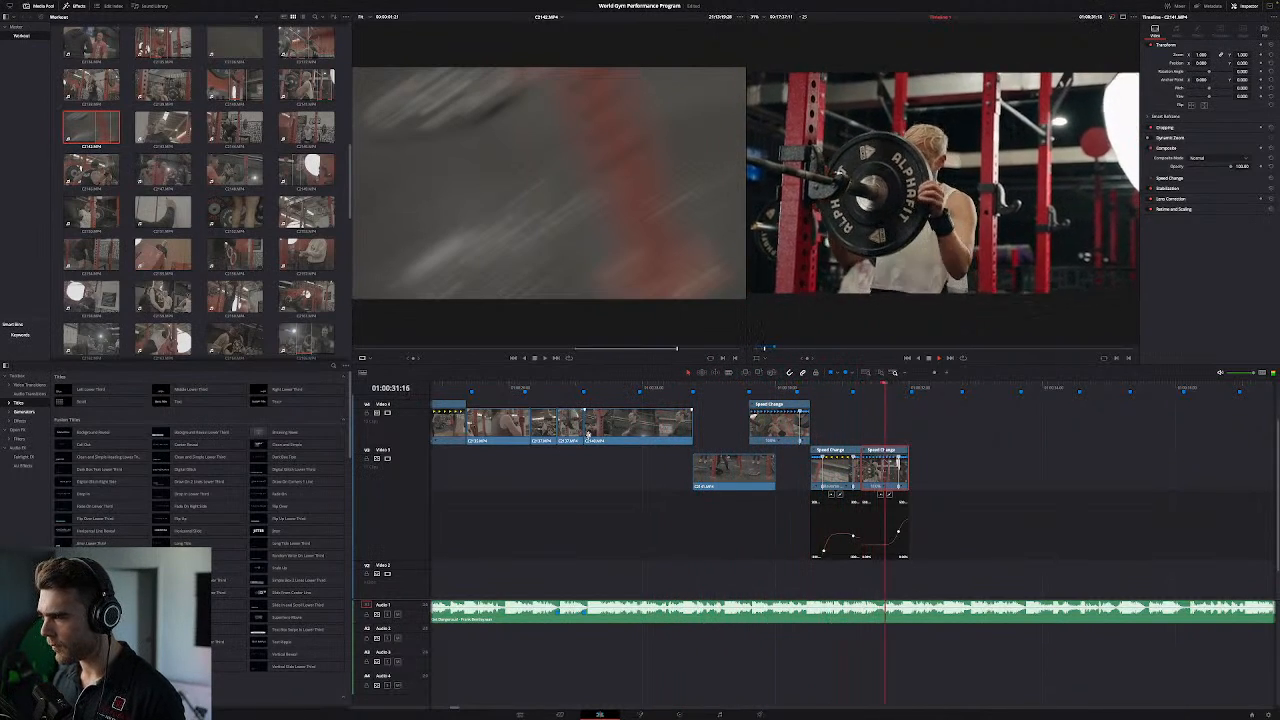
{"action": "left_click", "coordinate": [829, 388]}
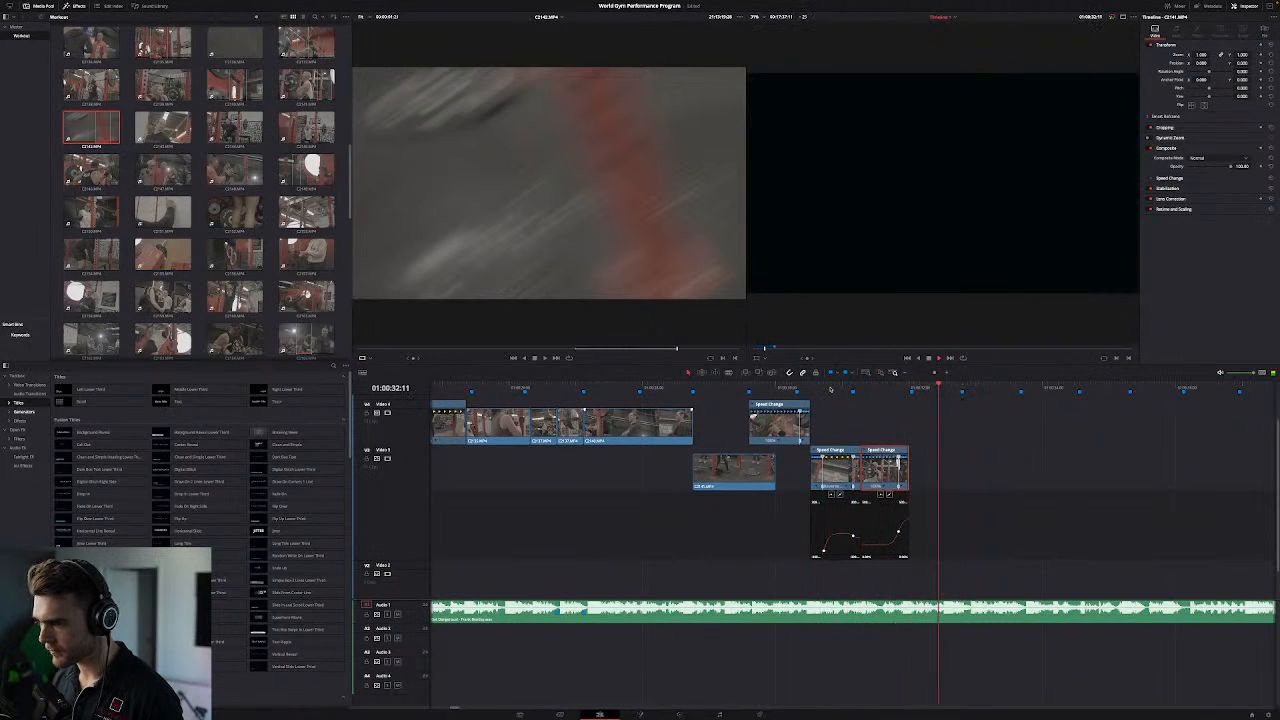
Step: Examine the end of the duplicate clip frame by frame around 01:00:31:22 to 01:00:31:24
{"action": "left_click", "coordinate": [887, 388]}
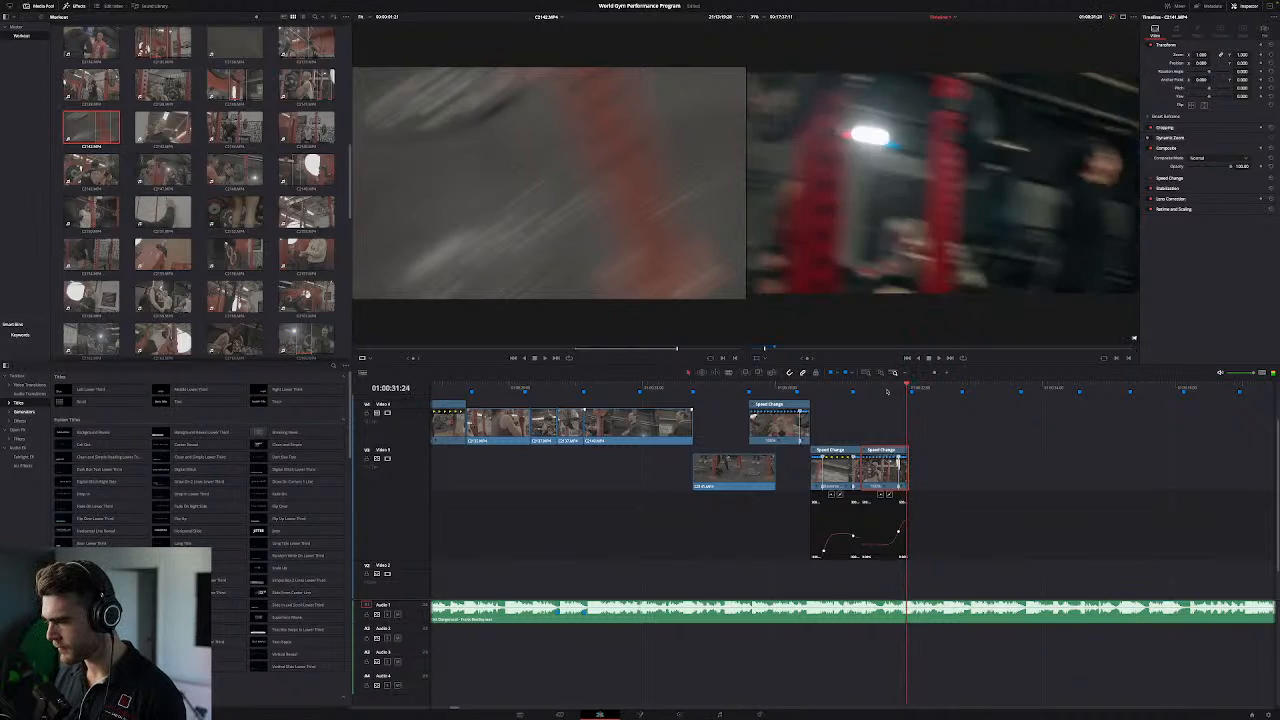
{"action": "key", "text": "Left"}
{"action": "key", "text": "Left"}
{"action": "key", "text": "Left"}
{"action": "key", "text": "Left"}
{"action": "key", "text": "Left"}
{"action": "key", "text": "Left"}
{"action": "key", "text": "Left"}
{"action": "key", "text": "Left"}
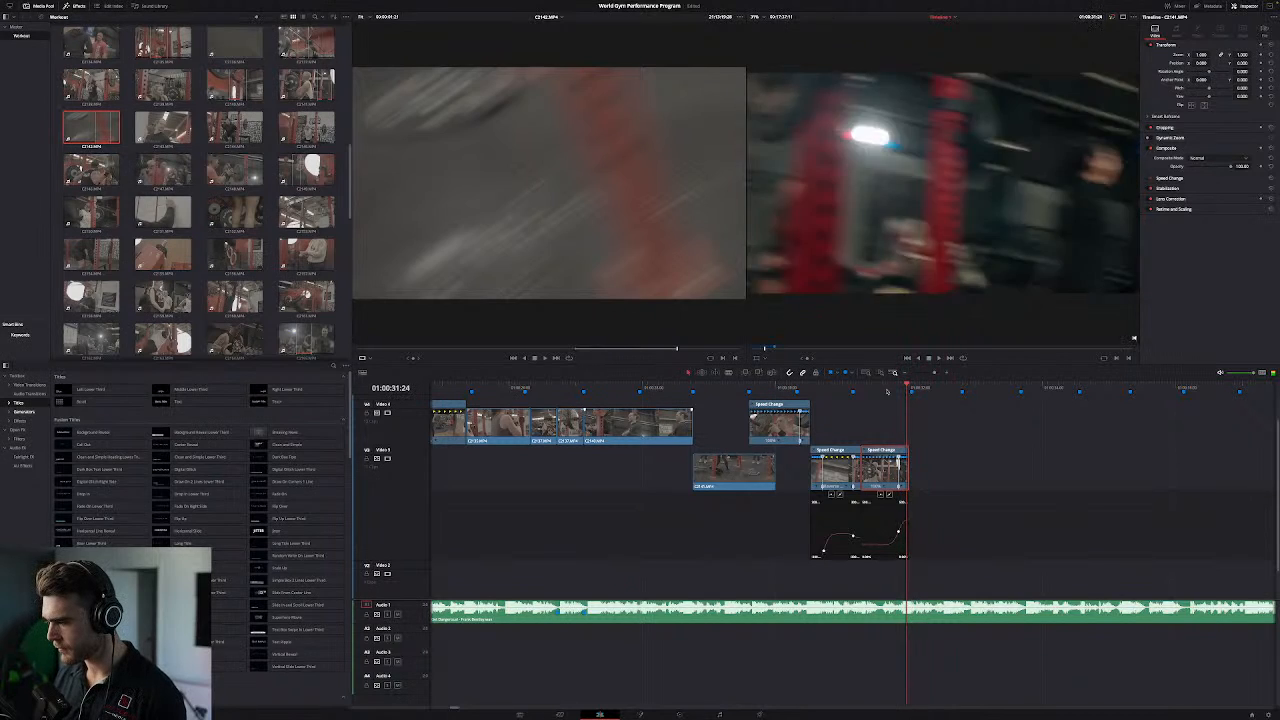
{"action": "key", "text": "Right"}
{"action": "key", "text": "Right"}
{"action": "key", "text": "Right"}
{"action": "key", "text": "Right"}
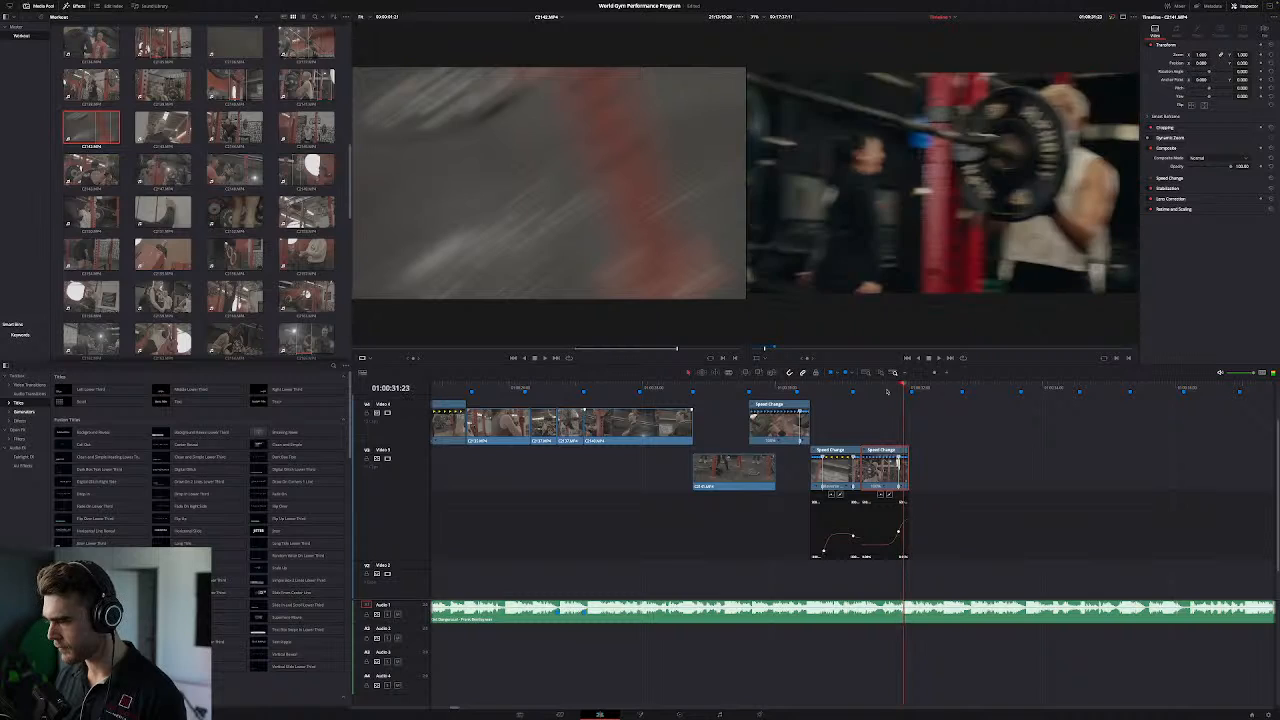
{"action": "key", "text": "Left"}
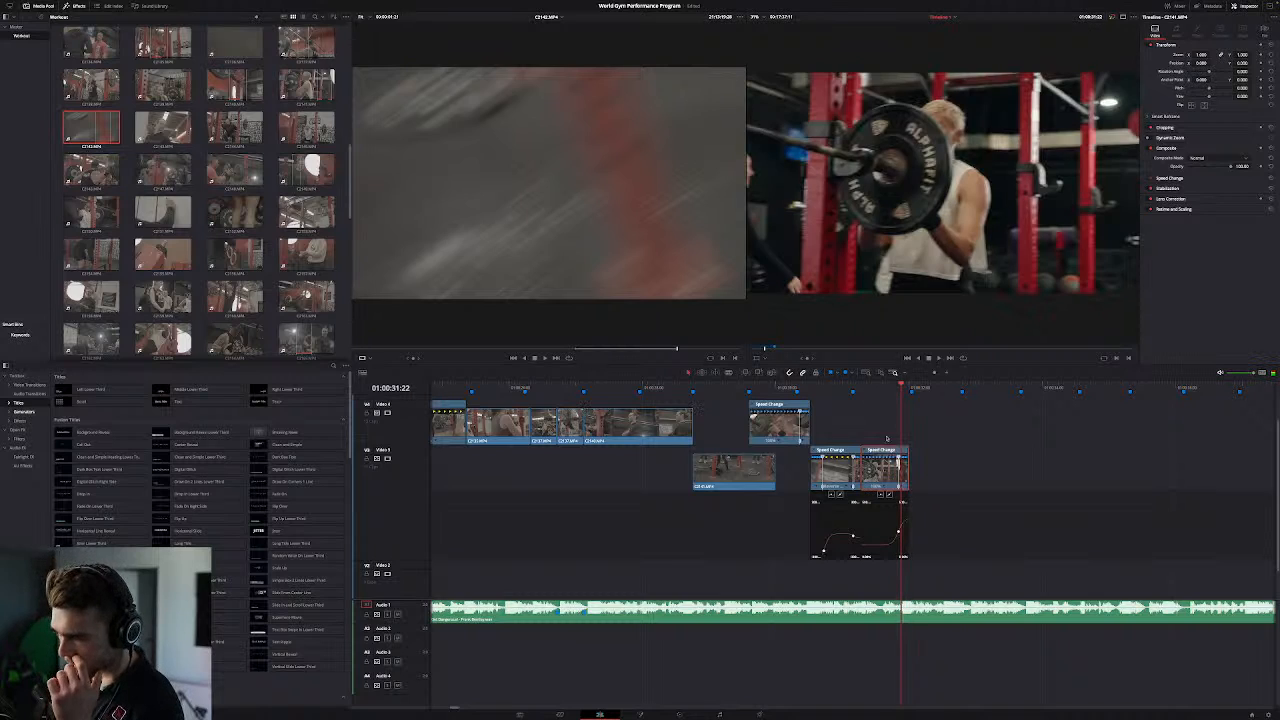
Step: Try moving the duplicate's speed point earlier to speed up the segment before it, and undo the change
{"action": "scroll", "coordinate": [912, 396], "scroll_direction": "up", "scroll_amount": 4}
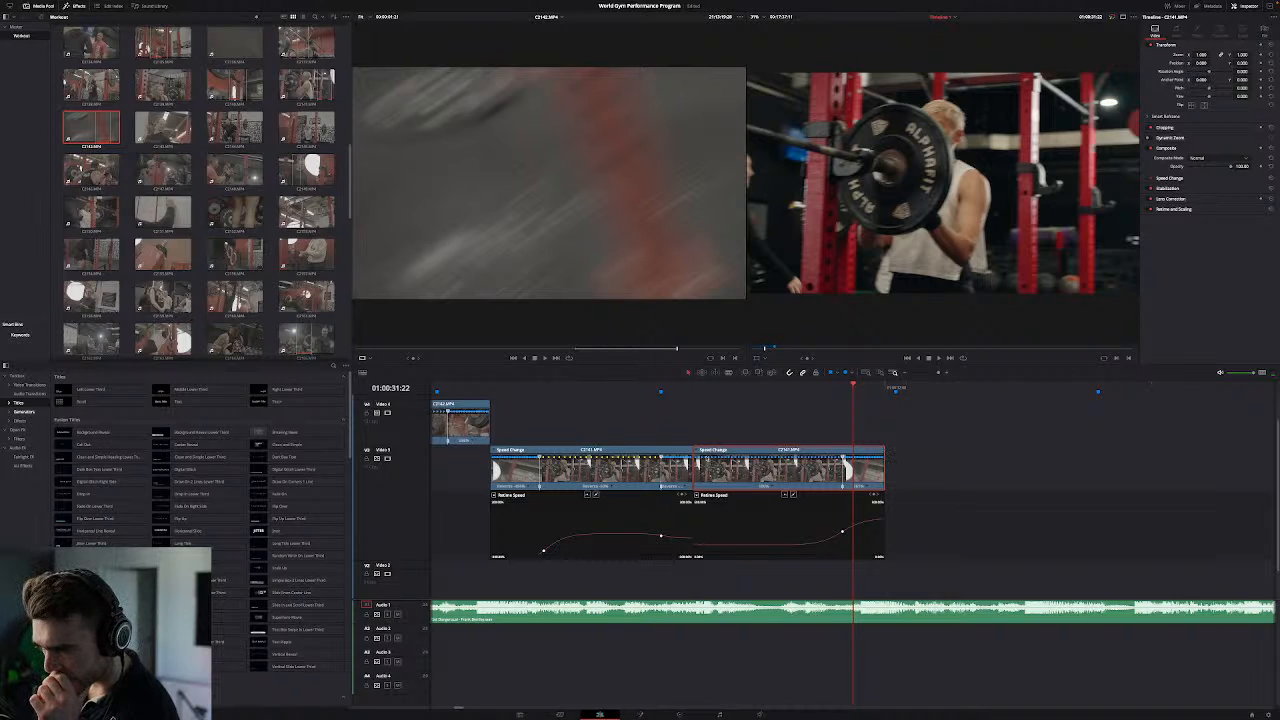
{"action": "left_click_drag", "start_coordinate": [846, 468], "coordinate": [822, 468]}
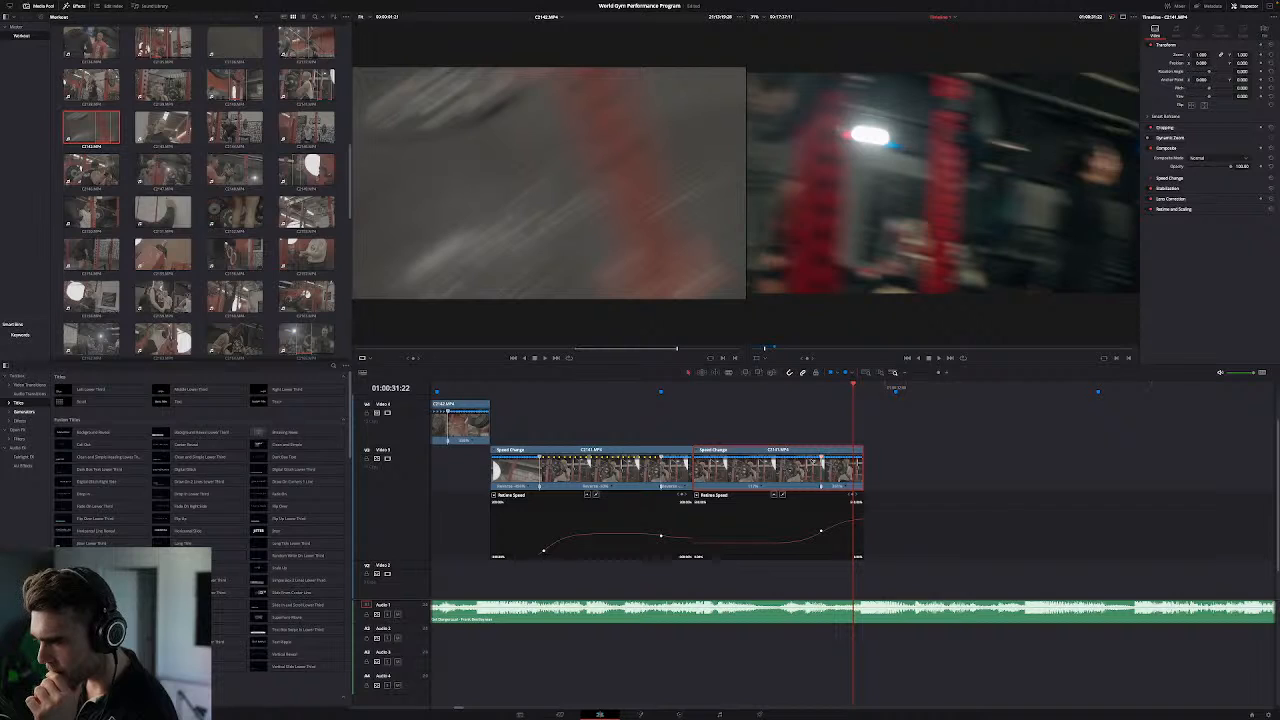
{"action": "key", "text": "ctrl+z"}
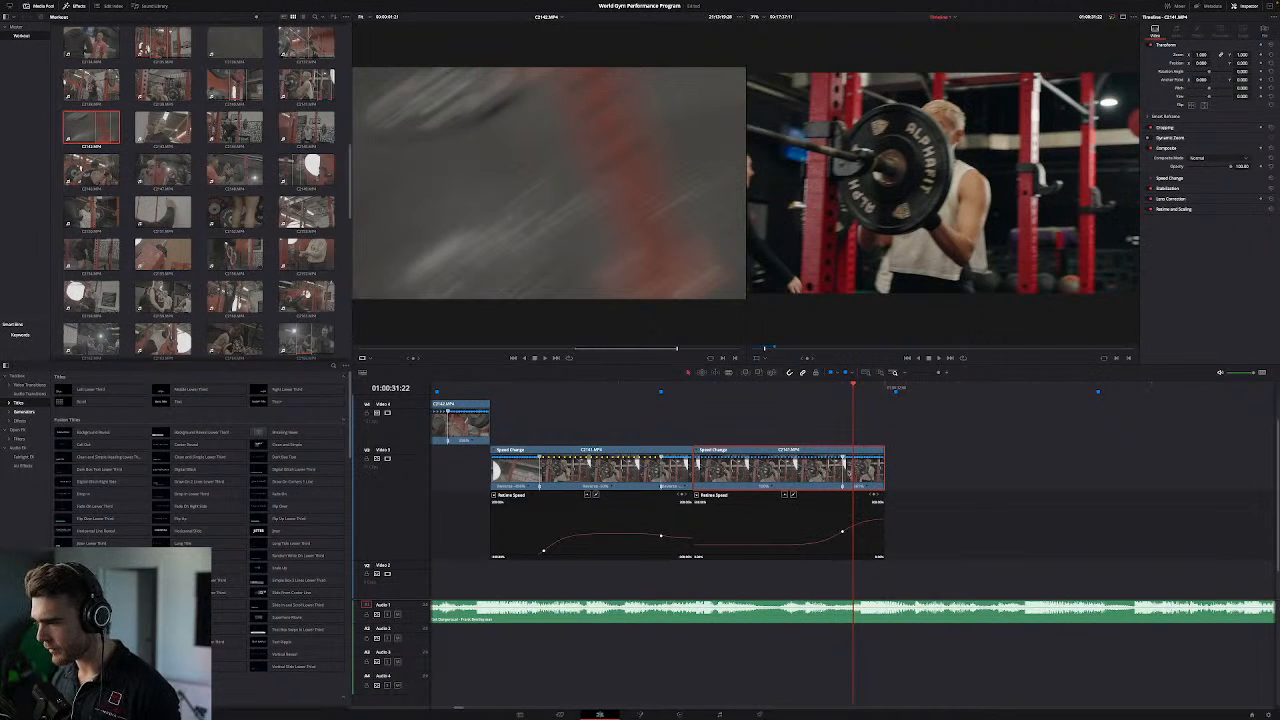
Step: Move the duplicate's speed point earlier and end the clip at 01:00:31:22, checking the ramped clips against the music
{"action": "left_click_drag", "start_coordinate": [842, 487], "coordinate": [807, 487]}
{"action": "left_click_drag", "start_coordinate": [861, 448], "coordinate": [856, 448]}
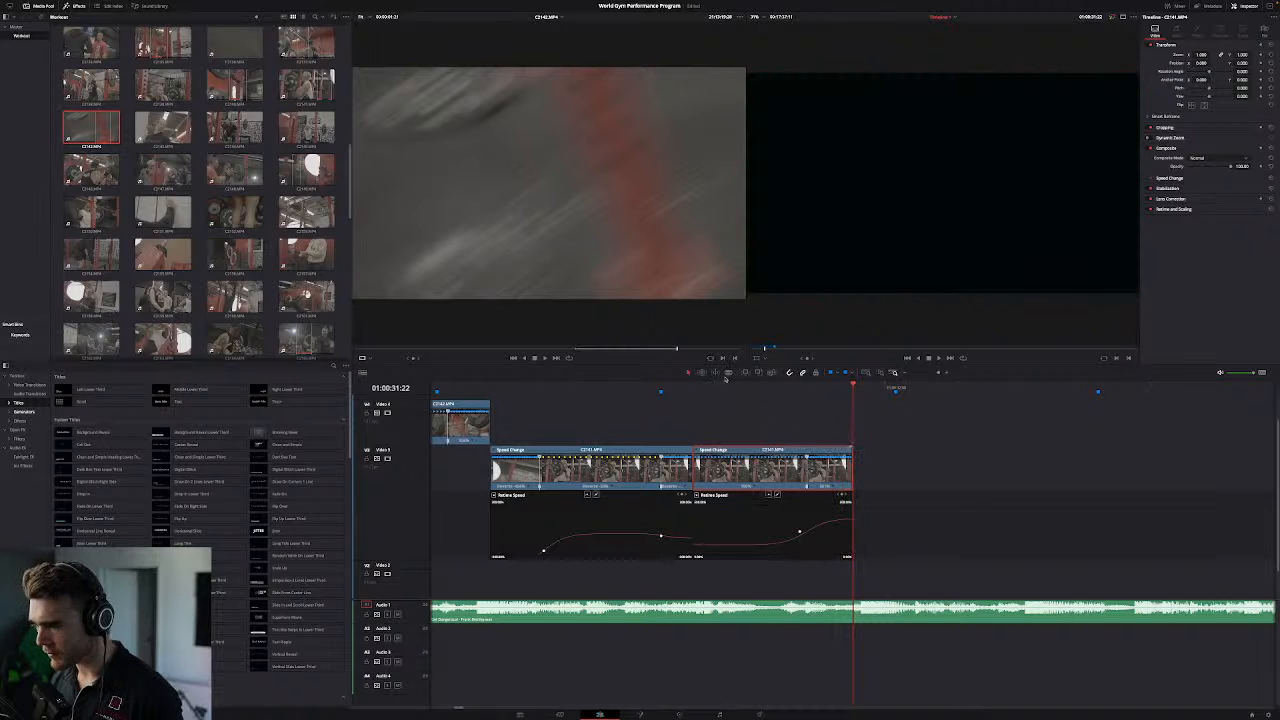
{"action": "left_click", "coordinate": [694, 386]}
{"action": "key", "text": "space"}
{"action": "key", "text": "space"}
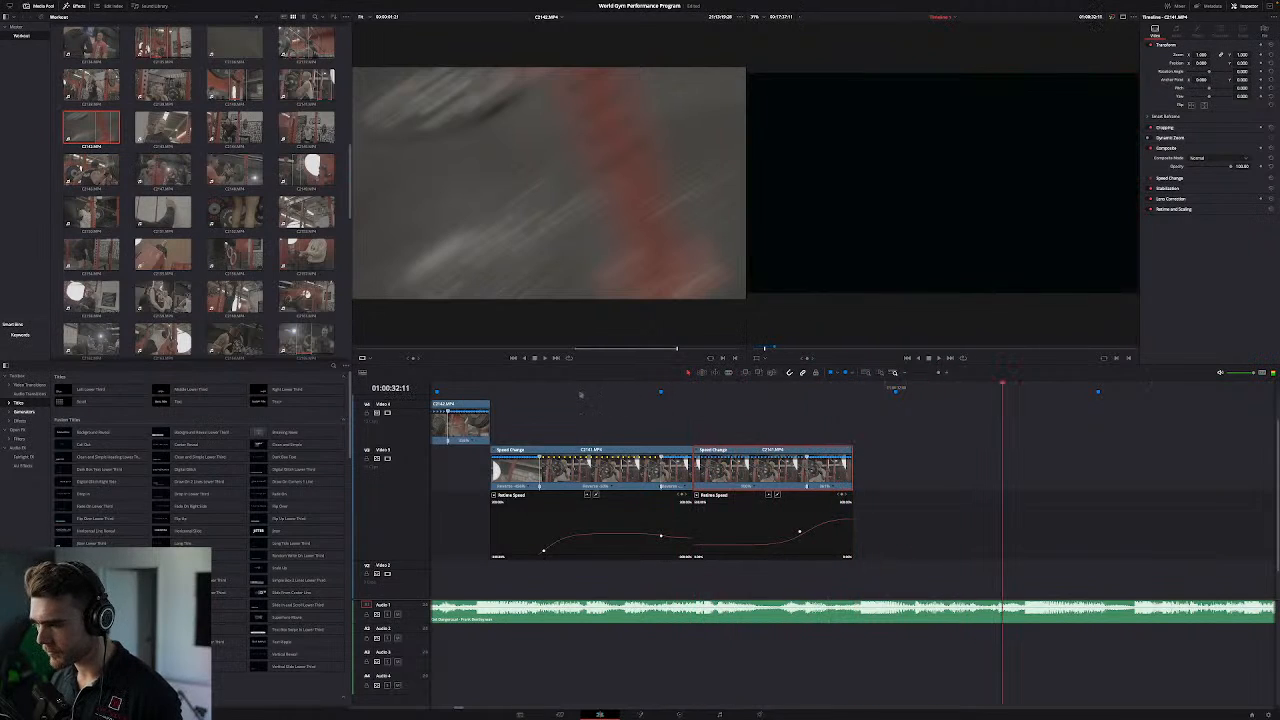
{"action": "left_click", "coordinate": [516, 388]}
{"action": "key", "text": "space"}
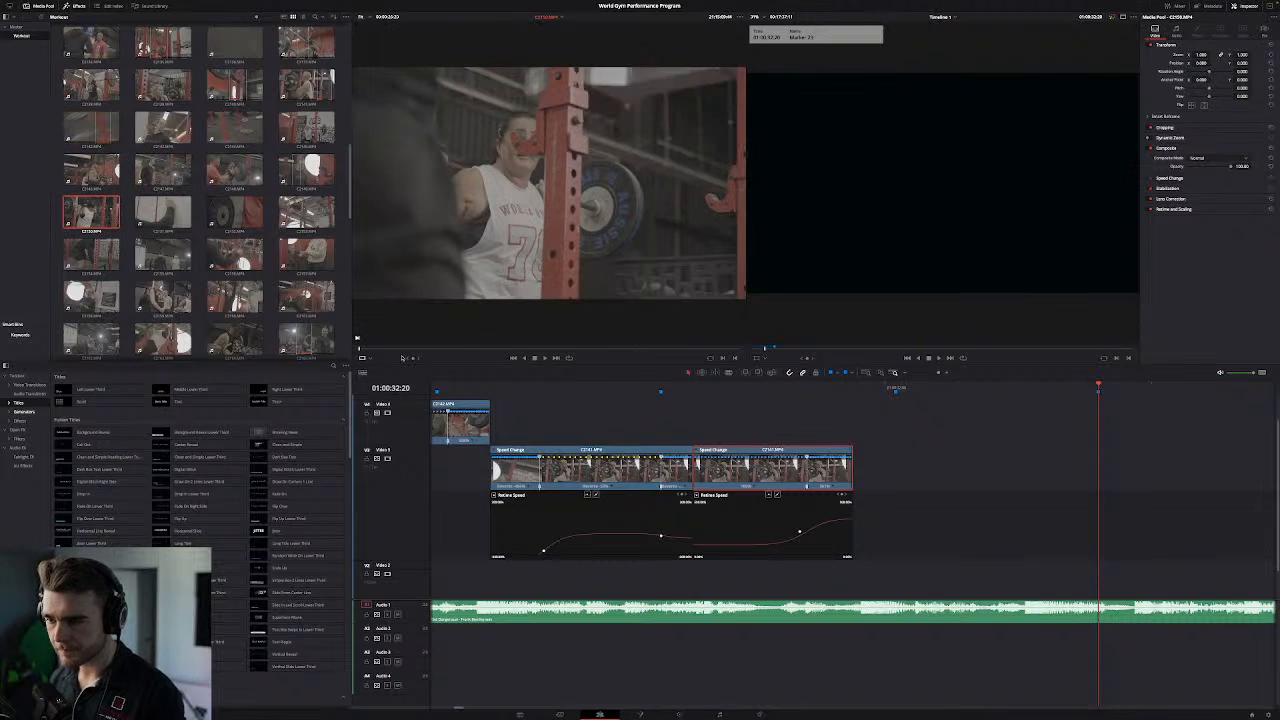
Step: Add the squat clip of the lifter in the white tank to Video 4 directly after the duplicate, and play across the cut
{"action": "left_click_drag", "start_coordinate": [394, 349], "coordinate": [853, 423]}
{"action": "left_click", "coordinate": [702, 393]}
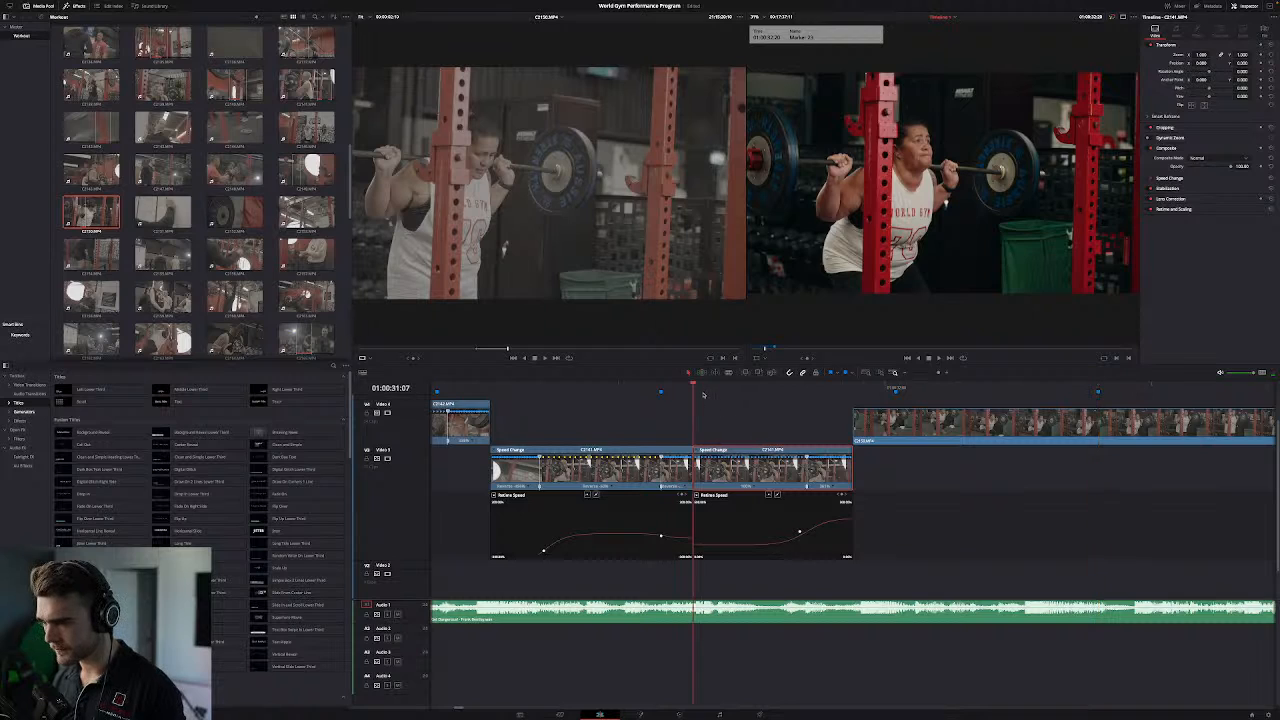
{"action": "key", "text": "space"}
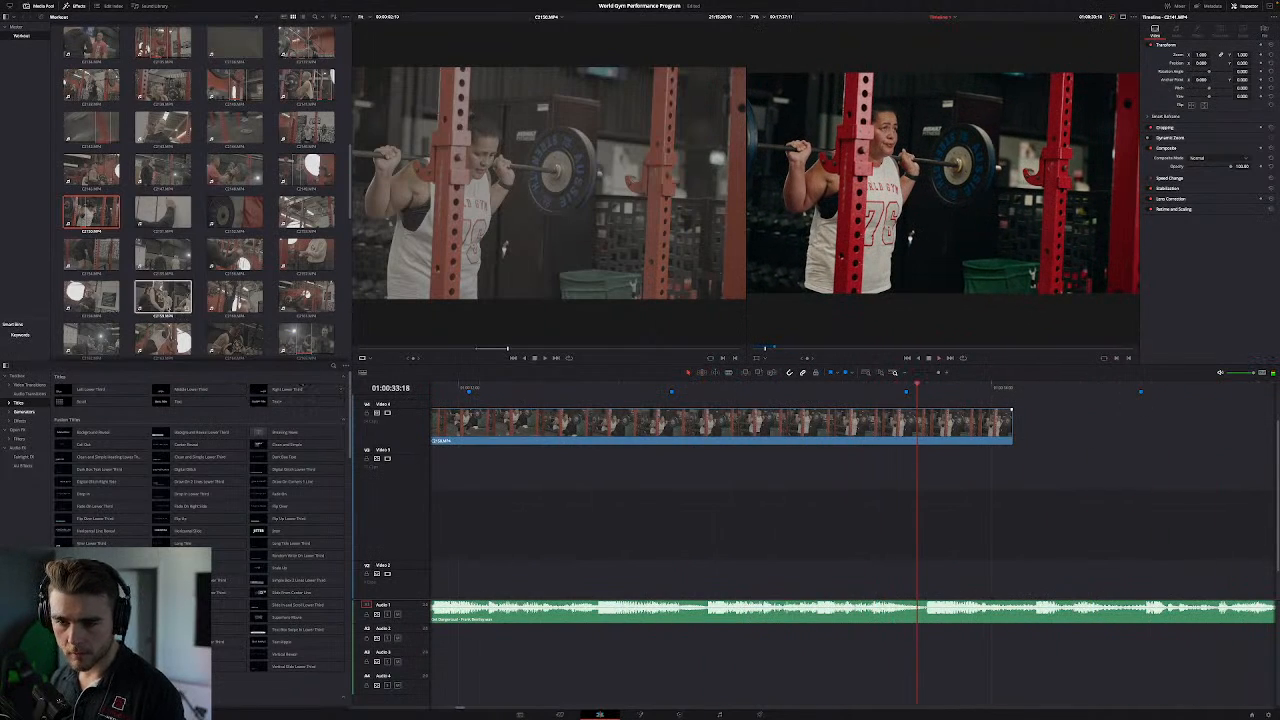
{"action": "left_click", "coordinate": [905, 373]}
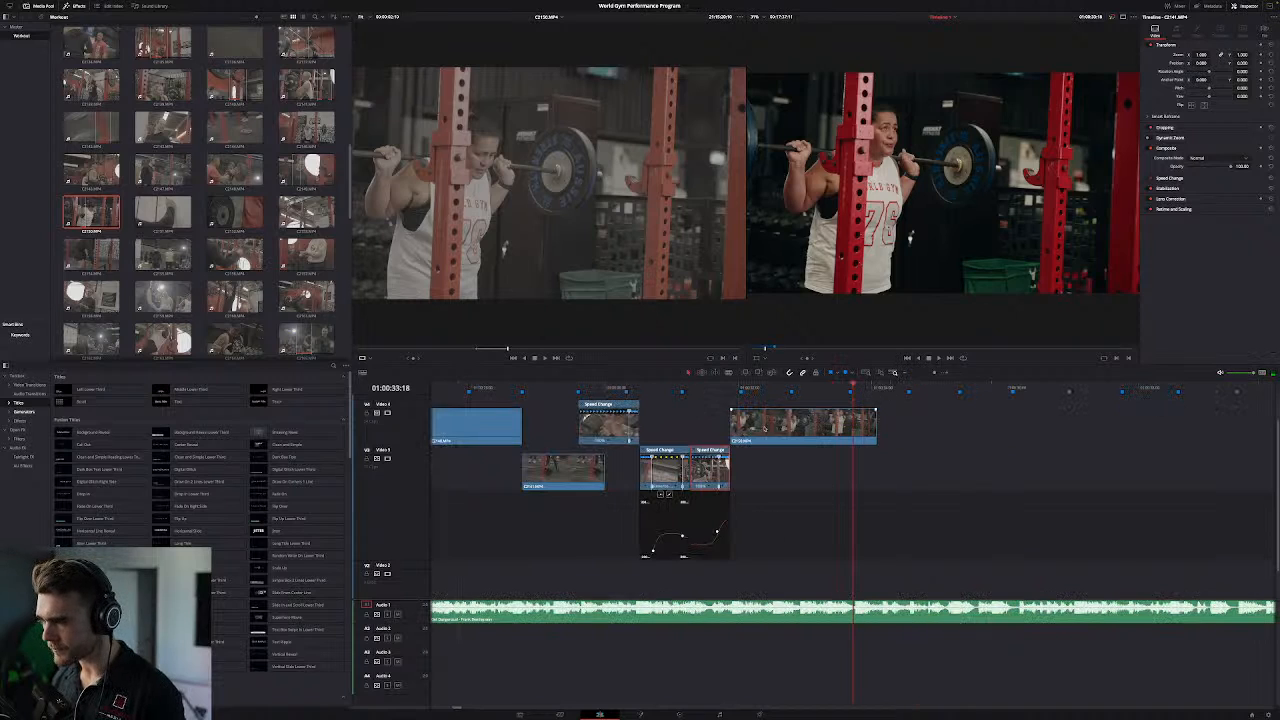
{"action": "left_click", "coordinate": [716, 388]}
{"action": "key", "text": "space"}
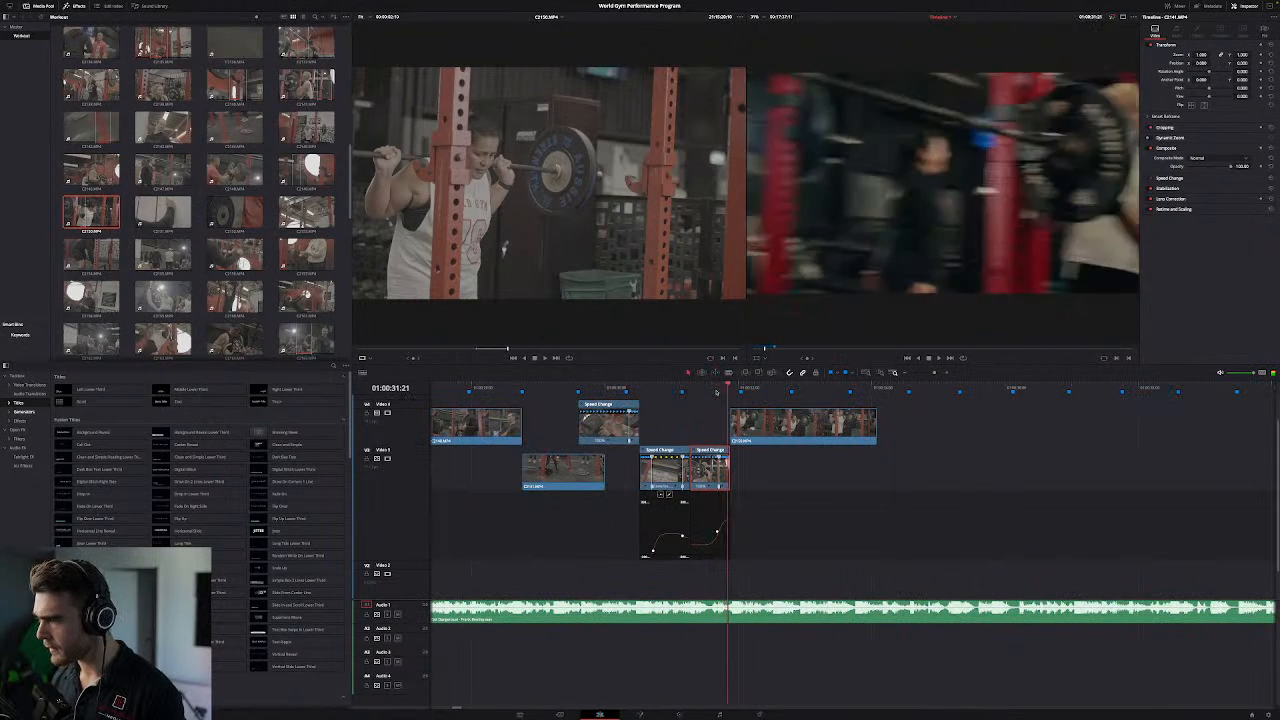
{"action": "key", "text": "space"}
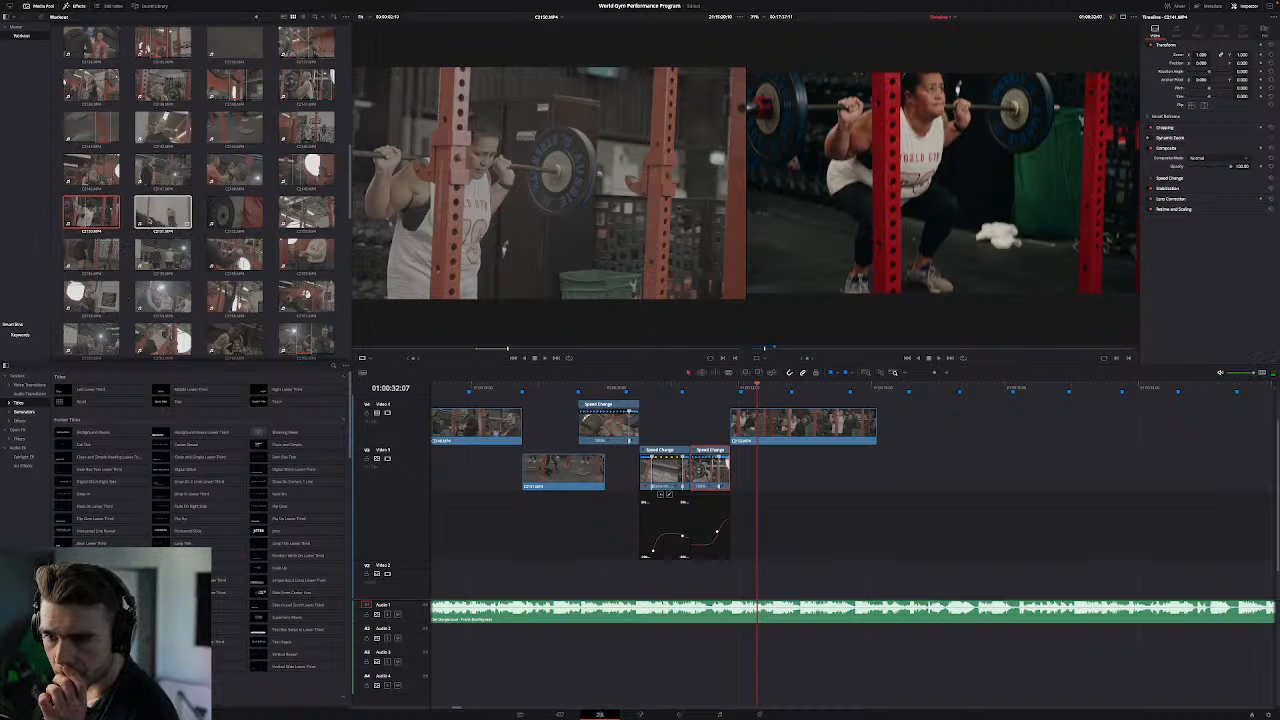
Step: Find the walk-in section of the squat clip with the lifter in black and add only its video to Video 3, past the existing clips
{"action": "double_click", "coordinate": [145, 220]}
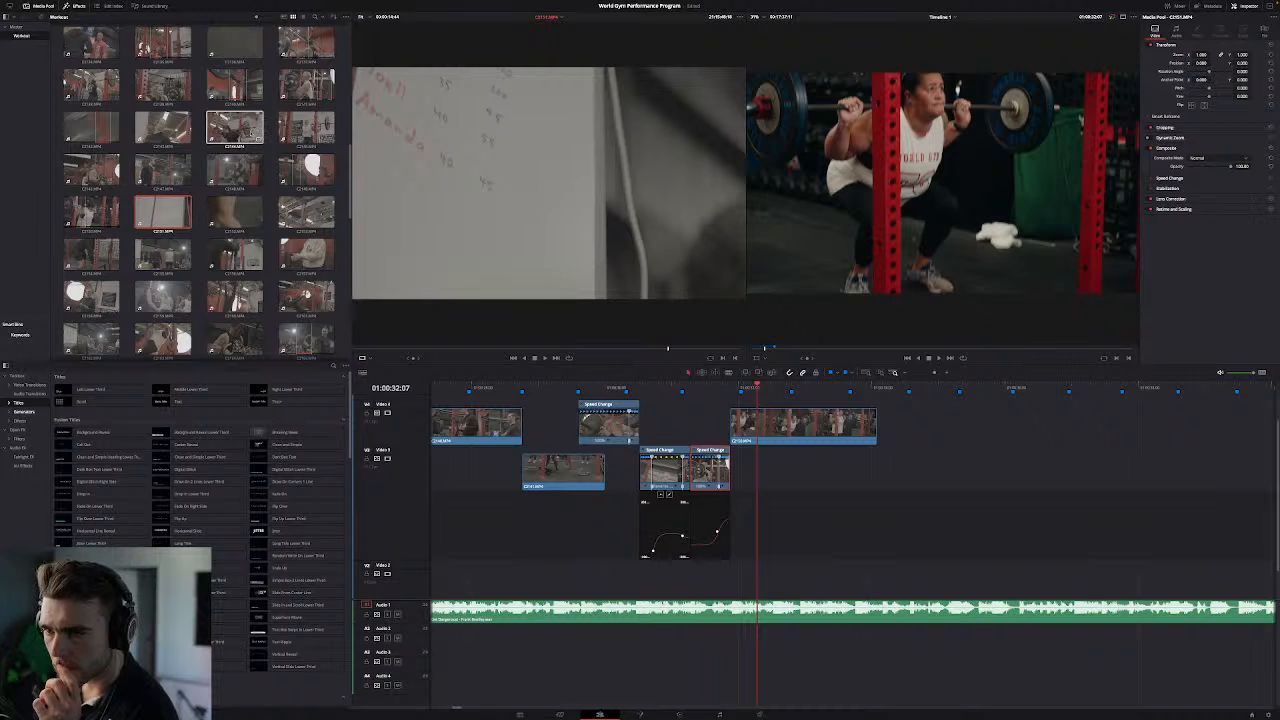
{"action": "left_click", "coordinate": [234, 127]}
{"action": "left_click_drag", "start_coordinate": [680, 348], "coordinate": [648, 346]}
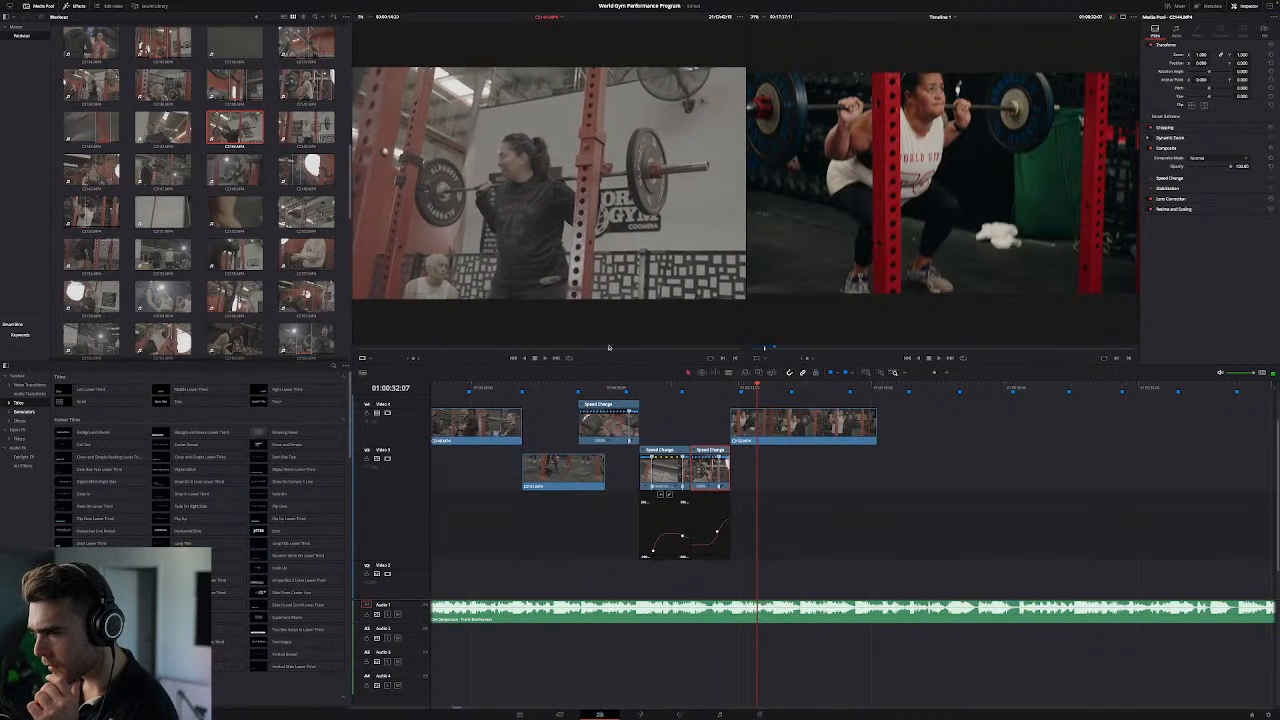
{"action": "mouse_move", "coordinate": [678, 338]}
{"action": "left_mouse_down"}
{"action": "mouse_move", "coordinate": [722, 330]}
{"action": "mouse_move", "coordinate": [693, 335]}
{"action": "left_mouse_up"}
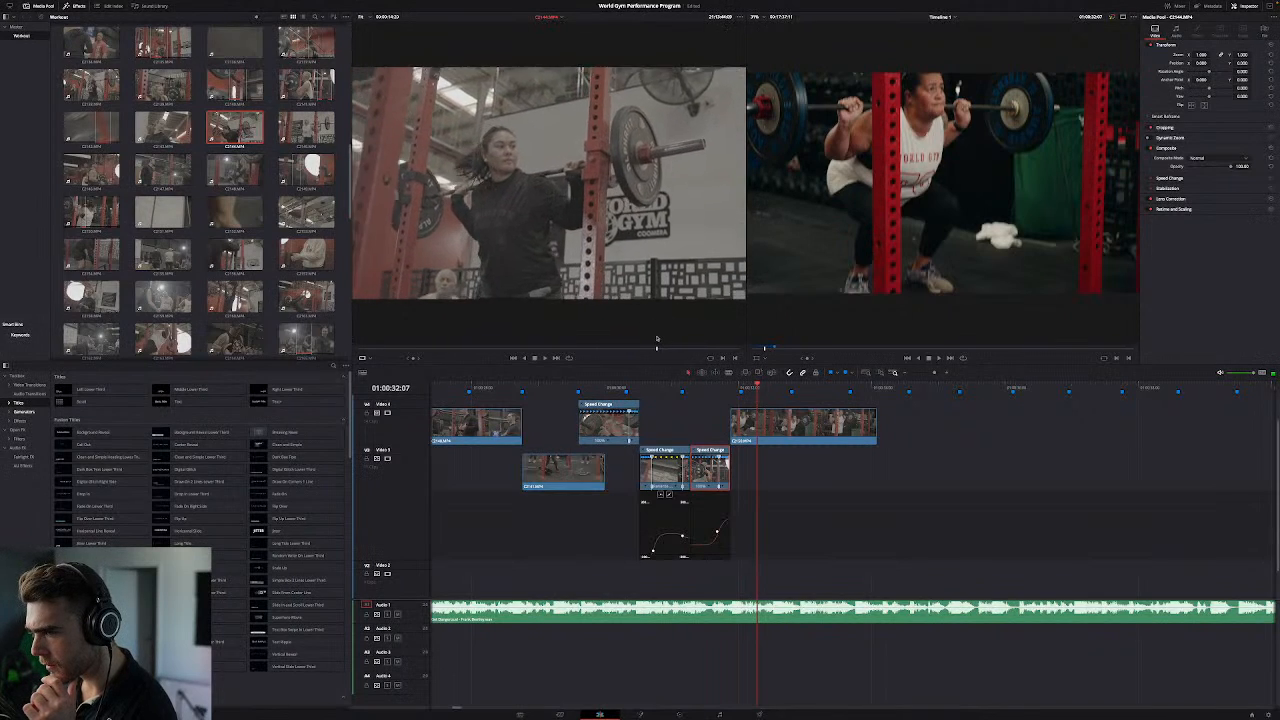
{"action": "mouse_move", "coordinate": [643, 341]}
{"action": "left_mouse_down"}
{"action": "mouse_move", "coordinate": [723, 330]}
{"action": "mouse_move", "coordinate": [638, 345]}
{"action": "left_mouse_up"}
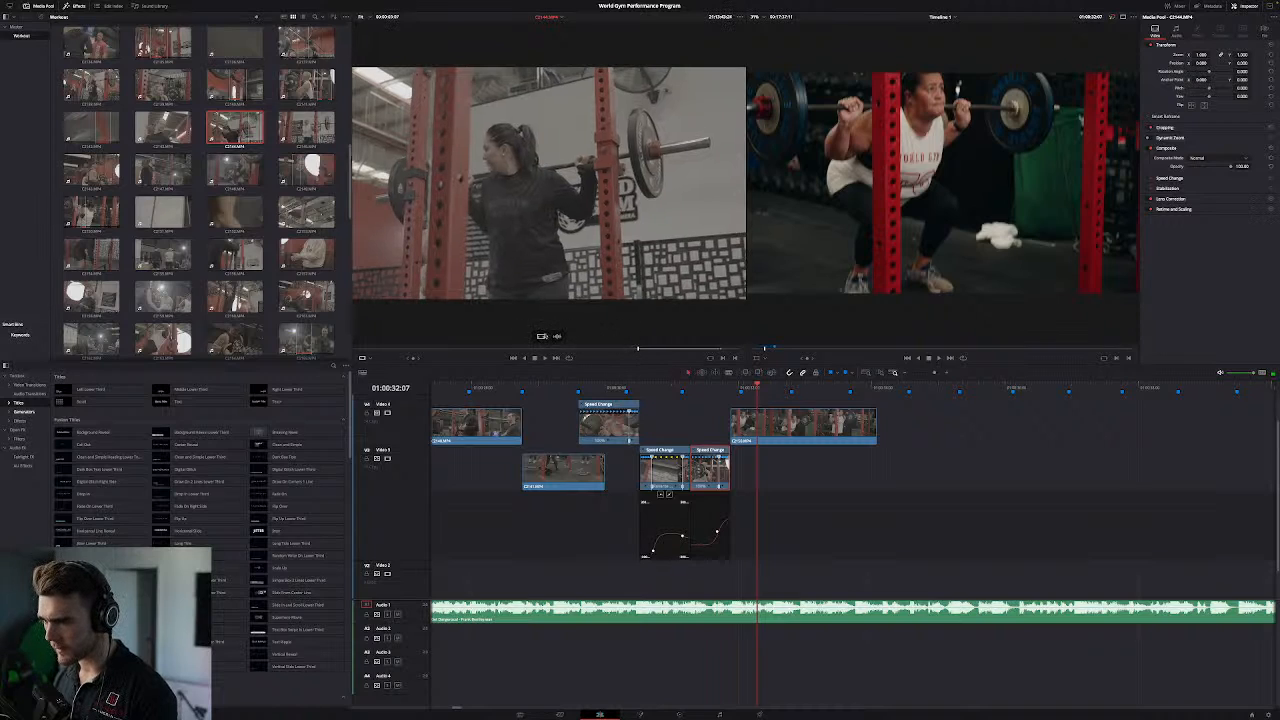
{"action": "left_click_drag", "start_coordinate": [541, 336], "coordinate": [929, 472]}
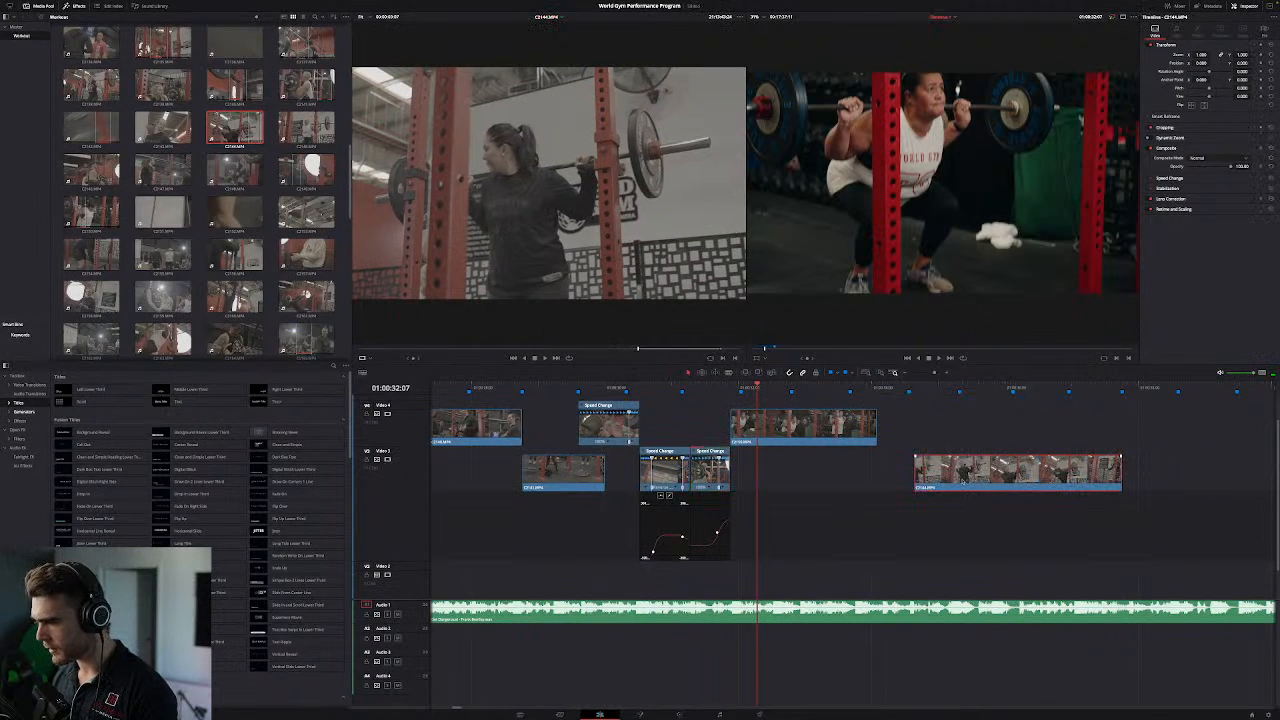
Step: Reverse the playback of the new clip of the lifter in black with Change Clip Speed
{"action": "right_click", "coordinate": [965, 479]}
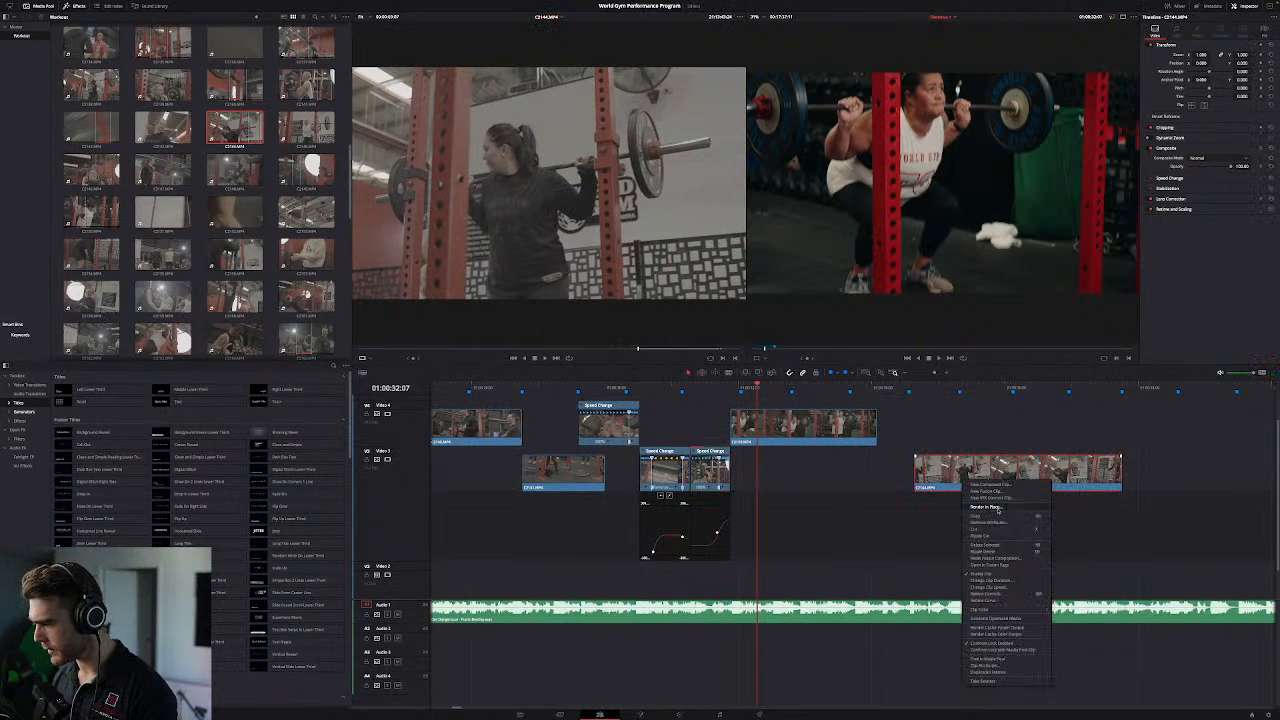
{"action": "left_click", "coordinate": [990, 587]}
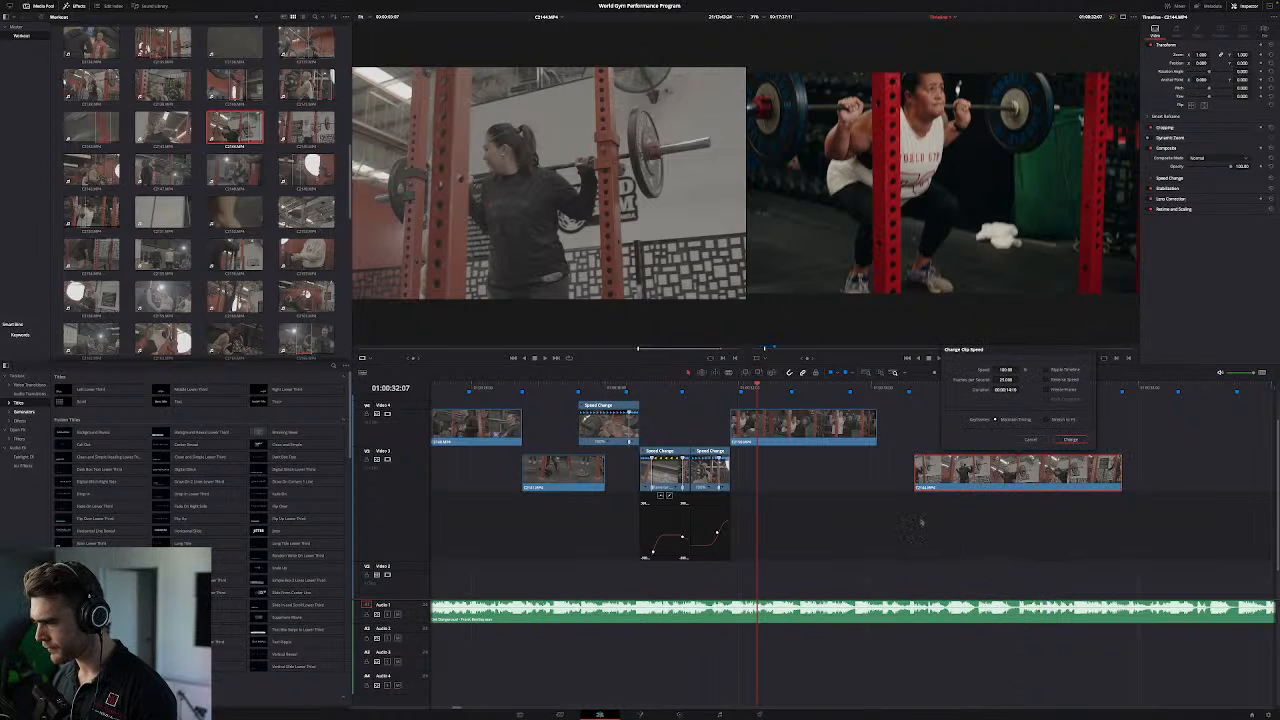
{"action": "key", "text": "Return"}
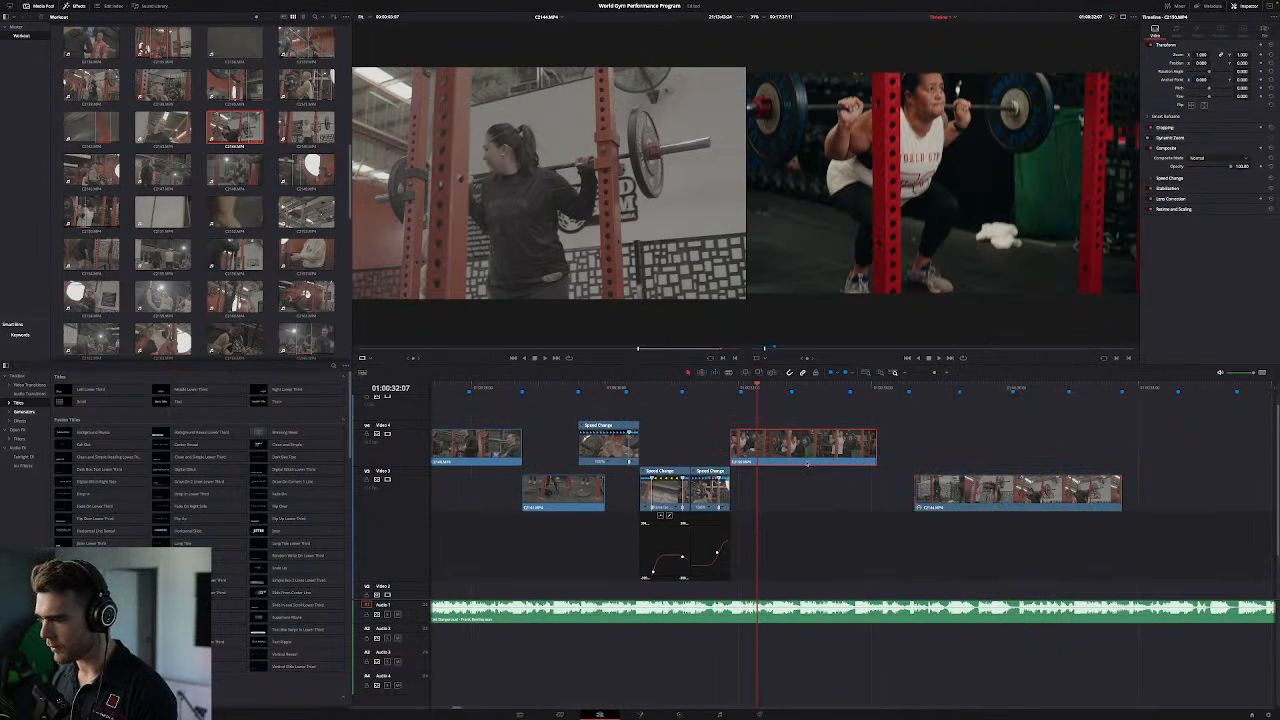
Step: Move the white-tank squat clip down to Video 3 and place the reversed clip above it on Video 4, starting at the duplicate's end
{"action": "left_click", "coordinate": [805, 462]}
{"action": "left_click_drag", "start_coordinate": [805, 465], "coordinate": [805, 490]}
{"action": "left_click_drag", "start_coordinate": [1000, 492], "coordinate": [817, 449]}
Step: Scrub the source of the reversed clip and play its opening on the timeline to judge the camera movement against the music
{"action": "scroll", "coordinate": [295, 340], "scroll_direction": "up", "scroll_amount": 2}
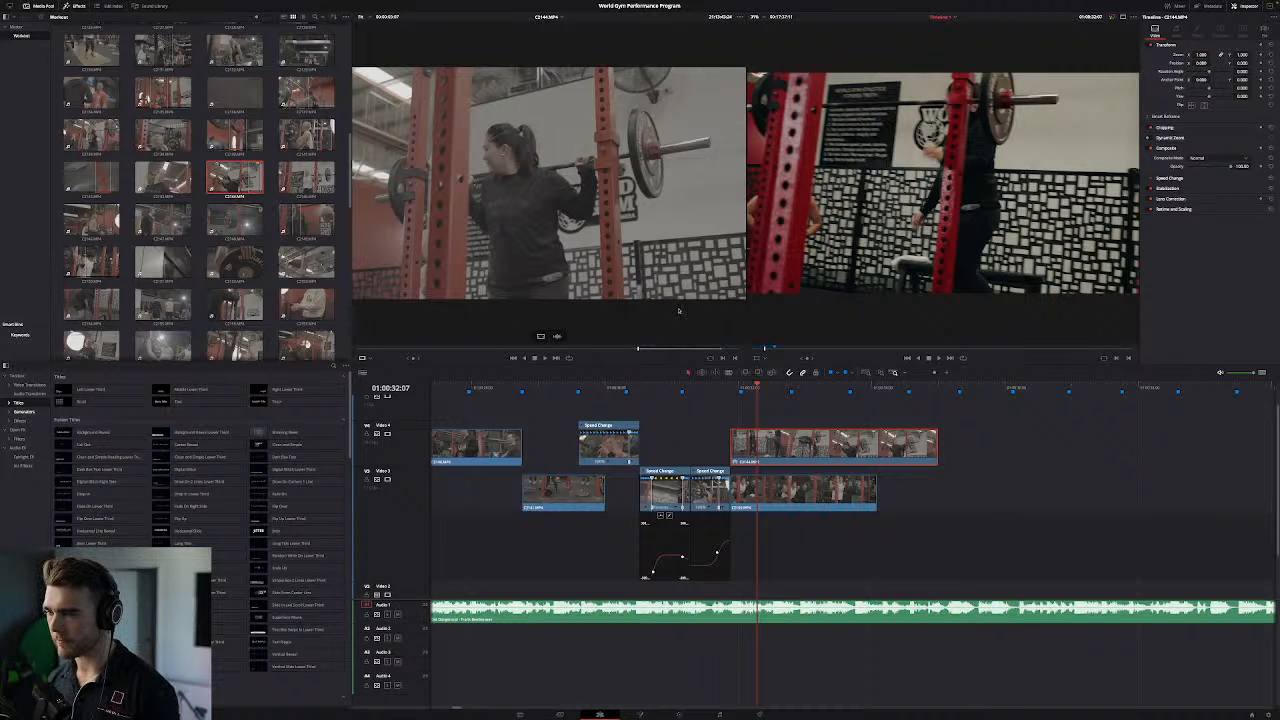
{"action": "left_click_drag", "start_coordinate": [713, 347], "coordinate": [634, 347]}
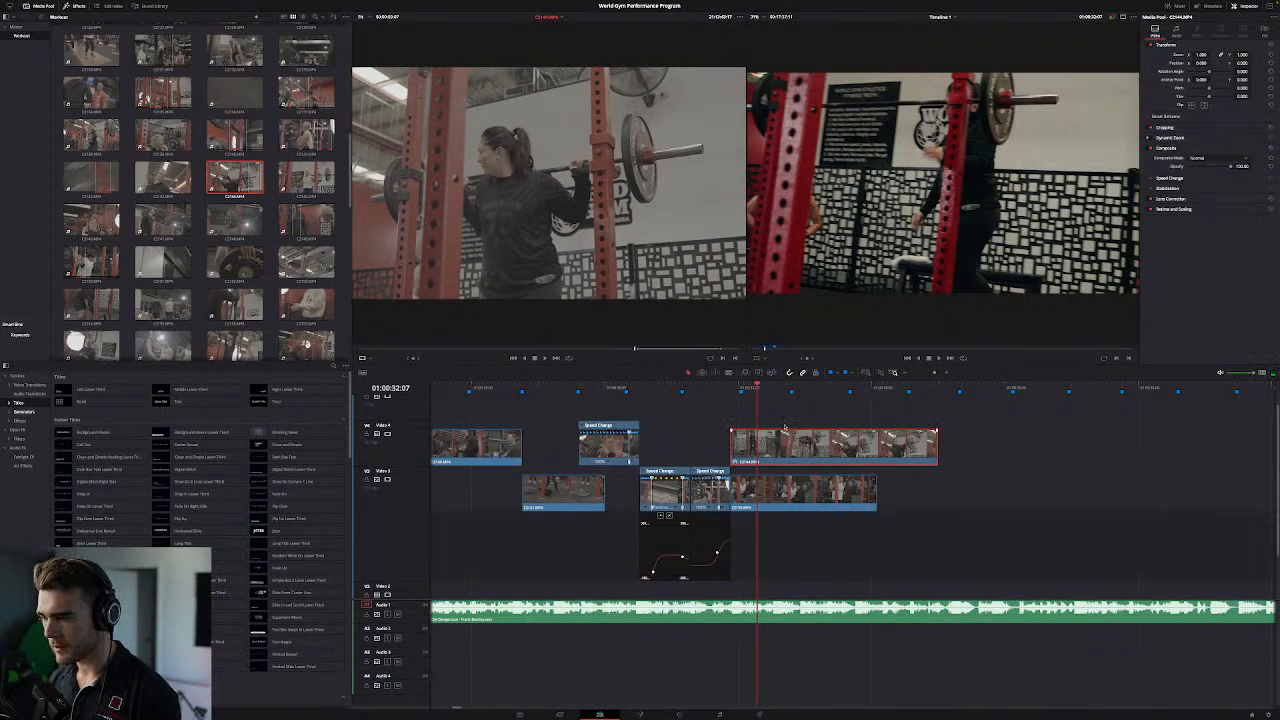
{"action": "left_click", "coordinate": [731, 395]}
{"action": "key", "text": "space"}
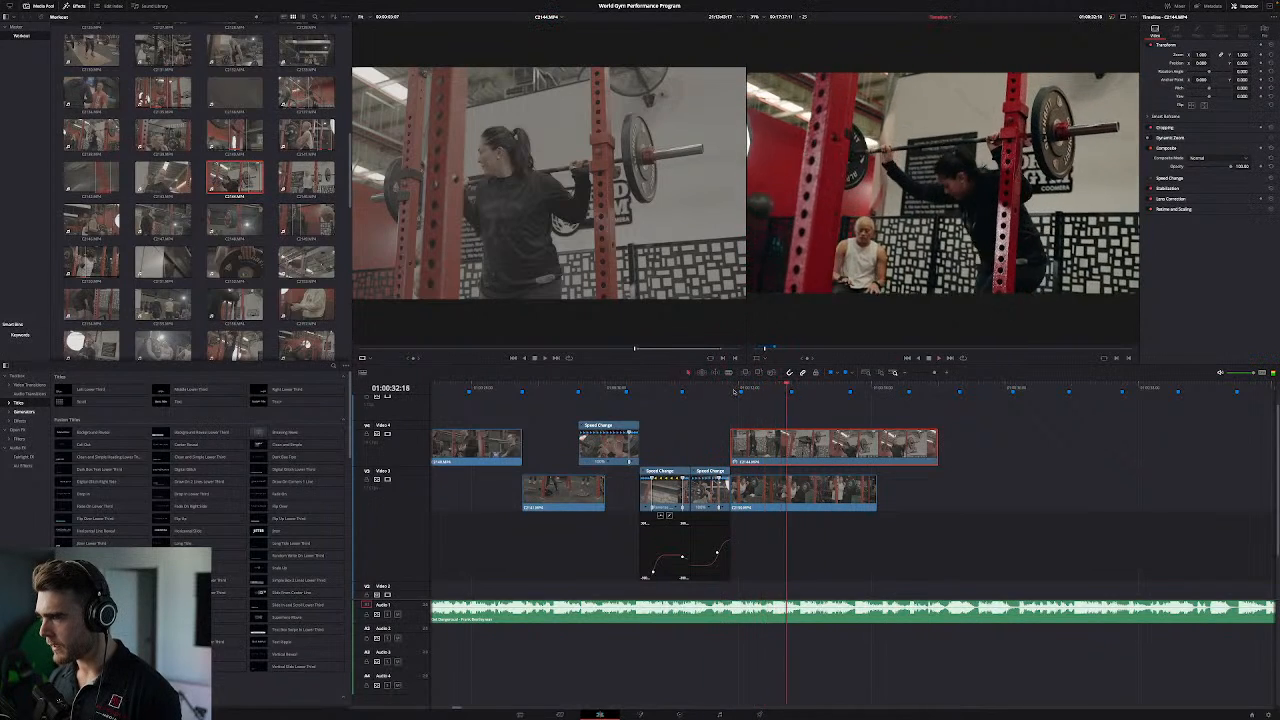
{"action": "left_click", "coordinate": [735, 391]}
{"action": "key", "text": "space"}
{"action": "key", "text": "space"}
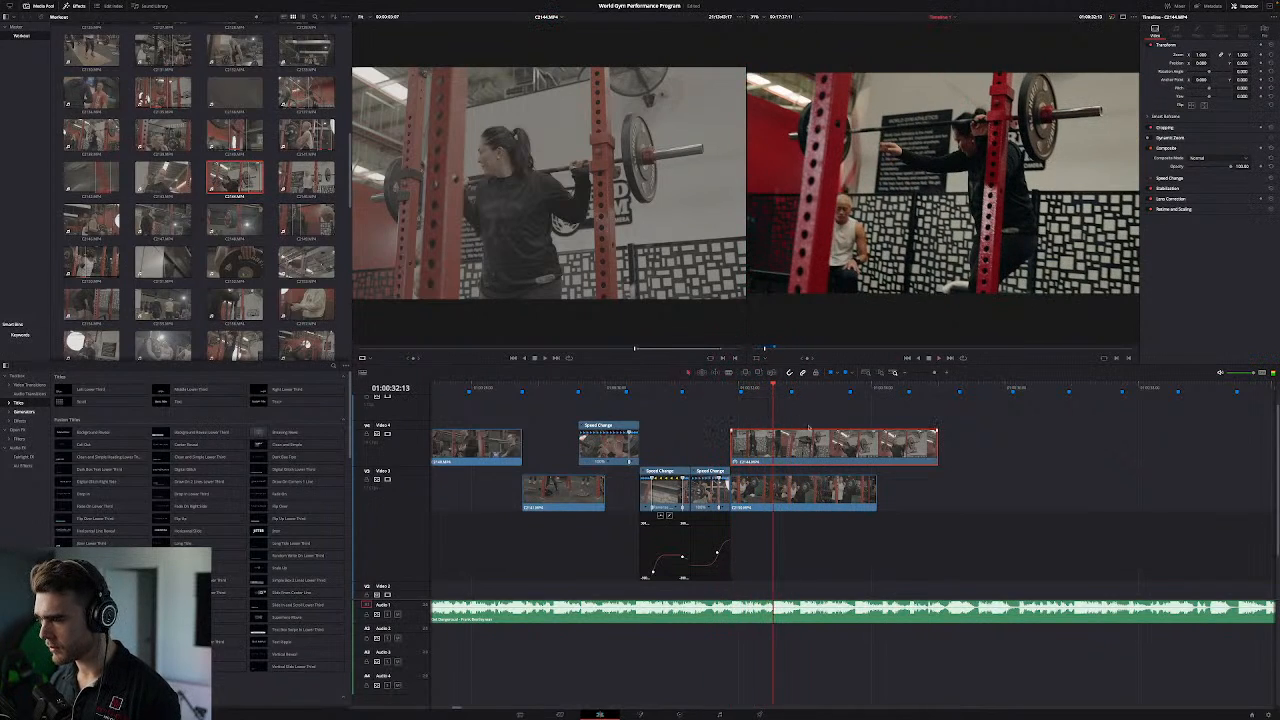
Step: Shift the reversed clip later on Video 4 and extend its start back to about 01:00:32:06
{"action": "left_click_drag", "start_coordinate": [837, 451], "coordinate": [867, 449]}
{"action": "left_click_drag", "start_coordinate": [772, 450], "coordinate": [754, 447]}
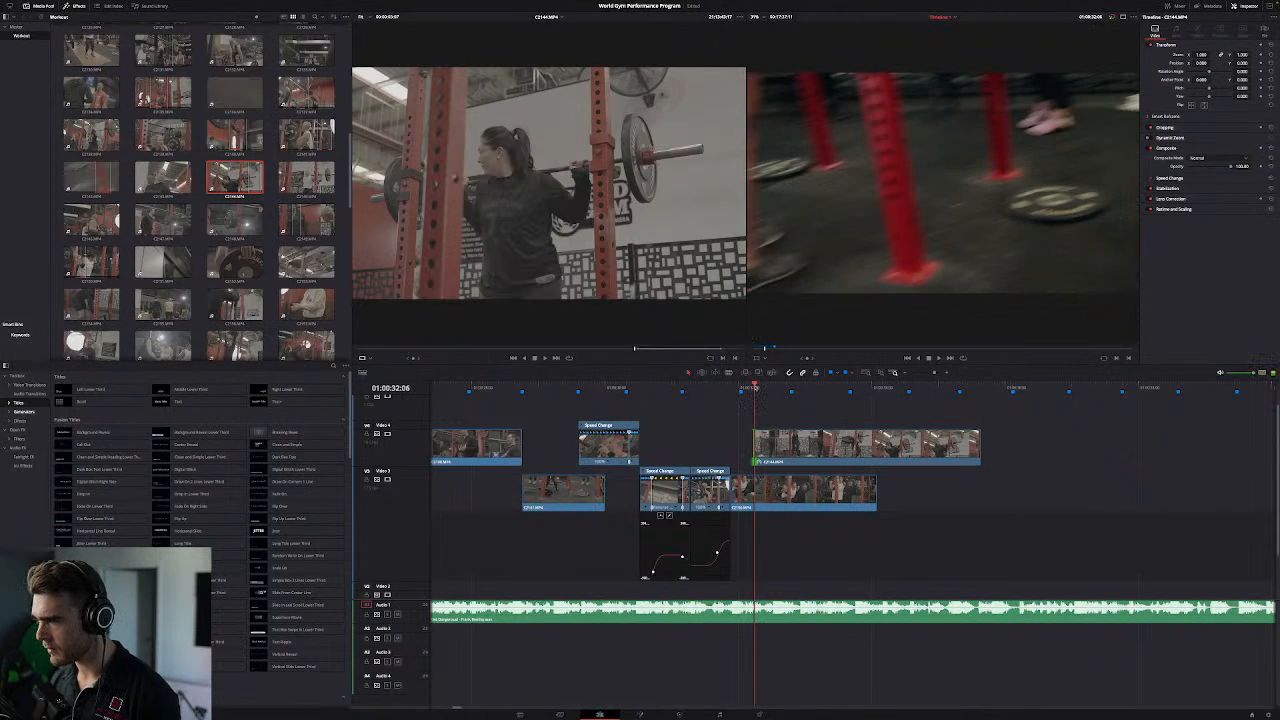
{"action": "key", "text": "space"}
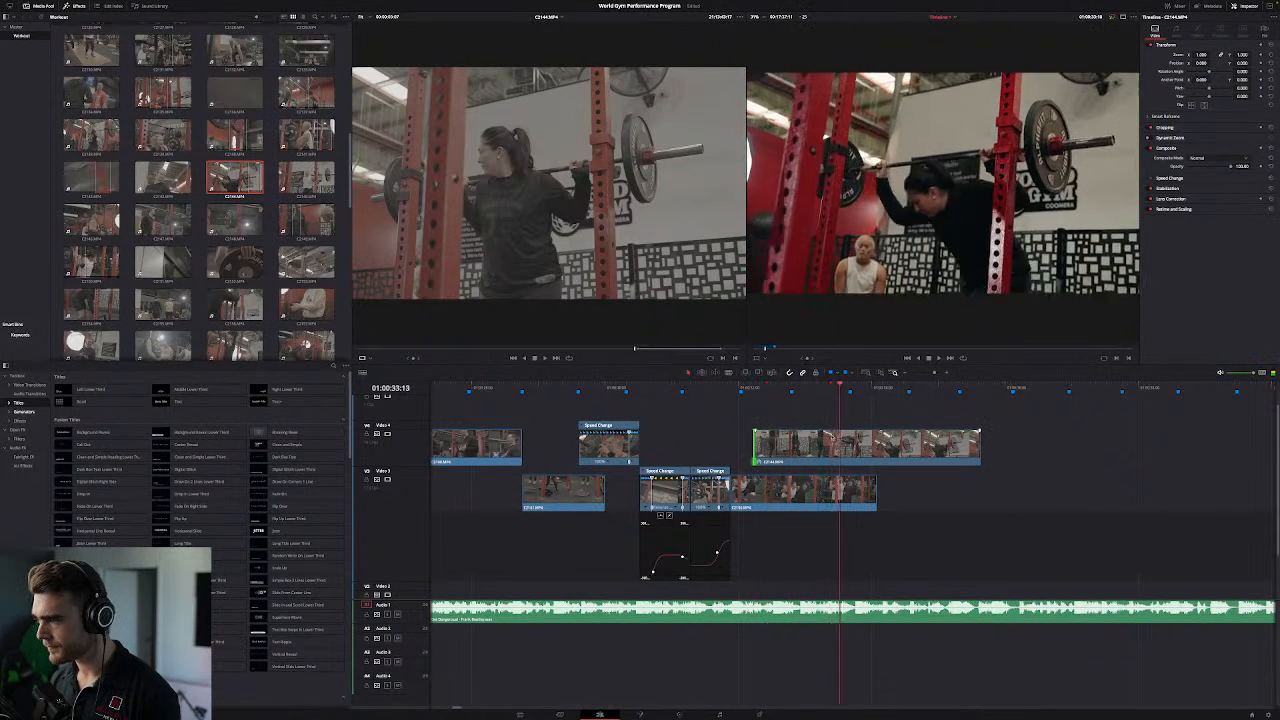
Step: Show the retime controls on the reversed clip and add a speed point at 01:00:33:21
{"action": "left_click", "coordinate": [870, 445]}
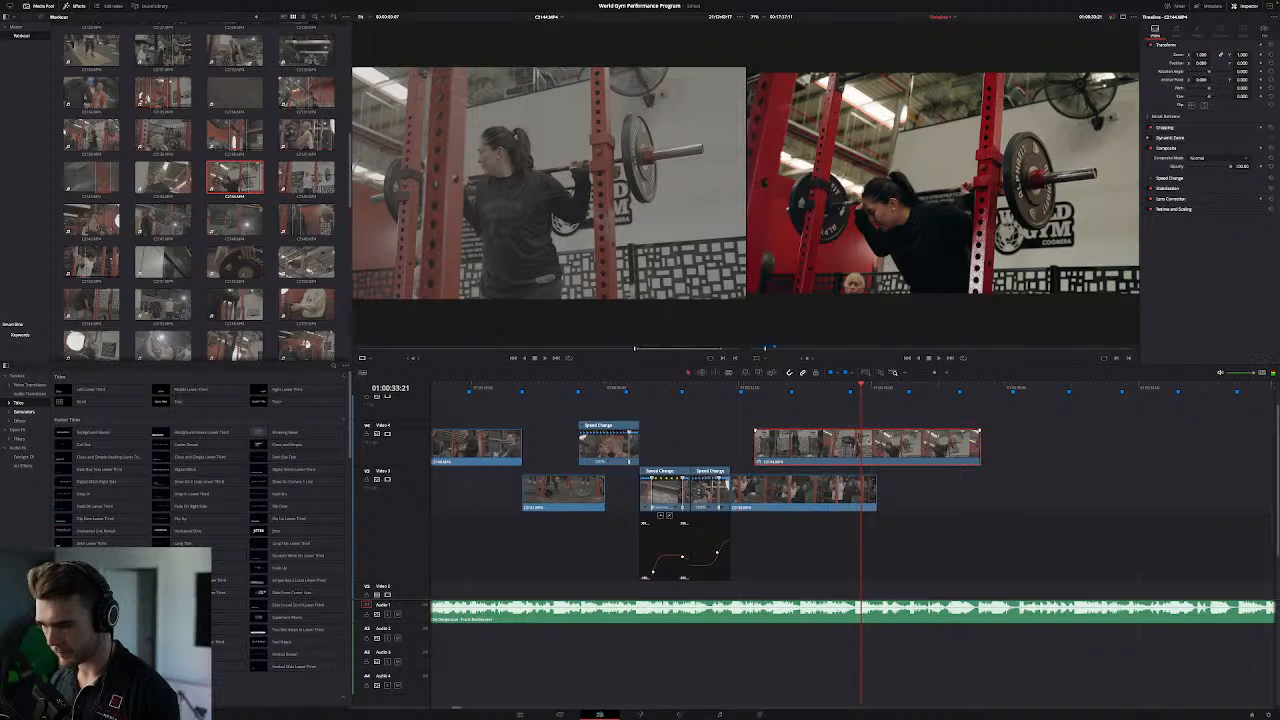
{"action": "key", "text": "ctrl+r"}
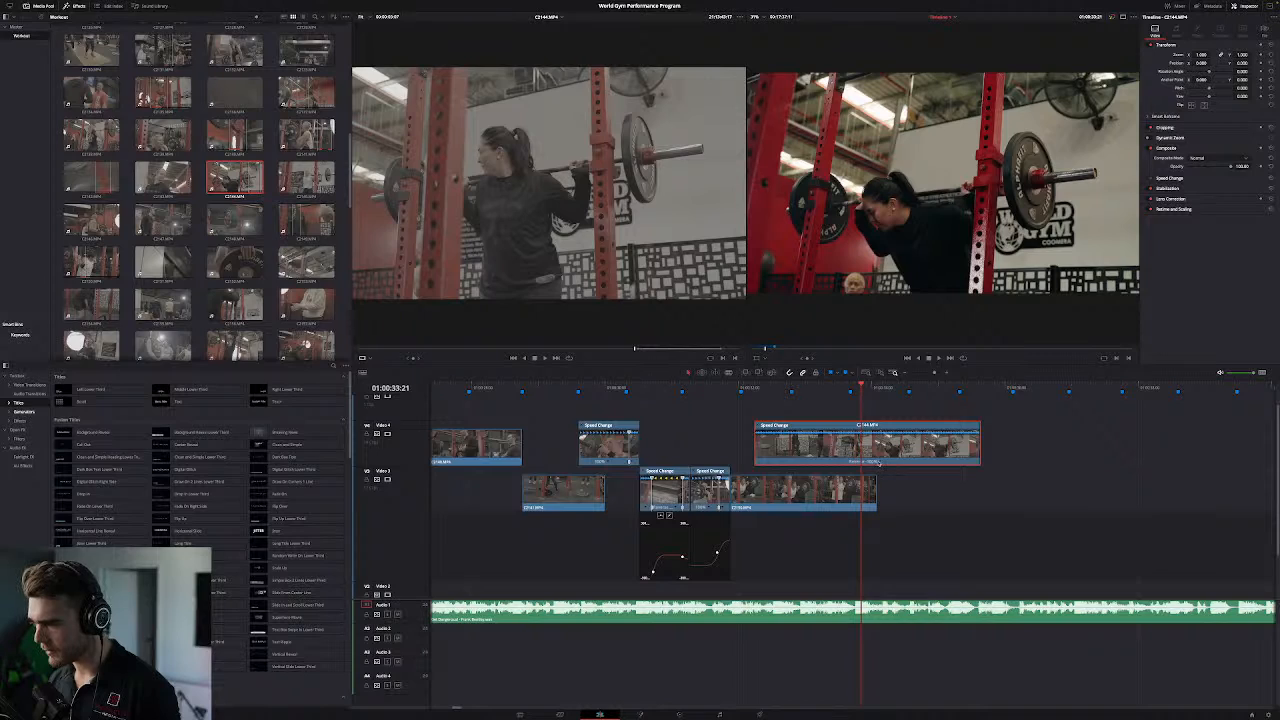
{"action": "left_click", "coordinate": [878, 462]}
{"action": "left_click", "coordinate": [898, 470]}
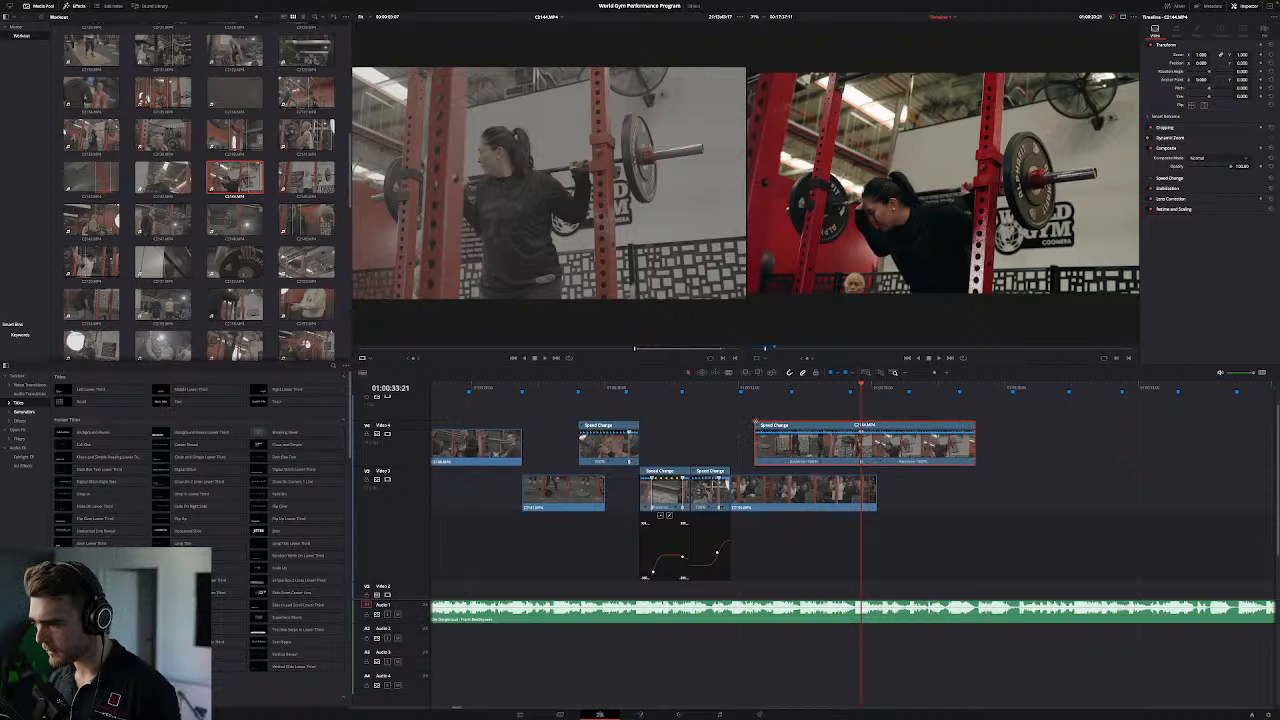
Step: Speed up the reversed clip's segment before the speed point and place the clip directly after the duplicate
{"action": "left_click_drag", "start_coordinate": [755, 440], "coordinate": [778, 421]}
{"action": "left_click", "coordinate": [697, 389]}
{"action": "key", "text": "space"}
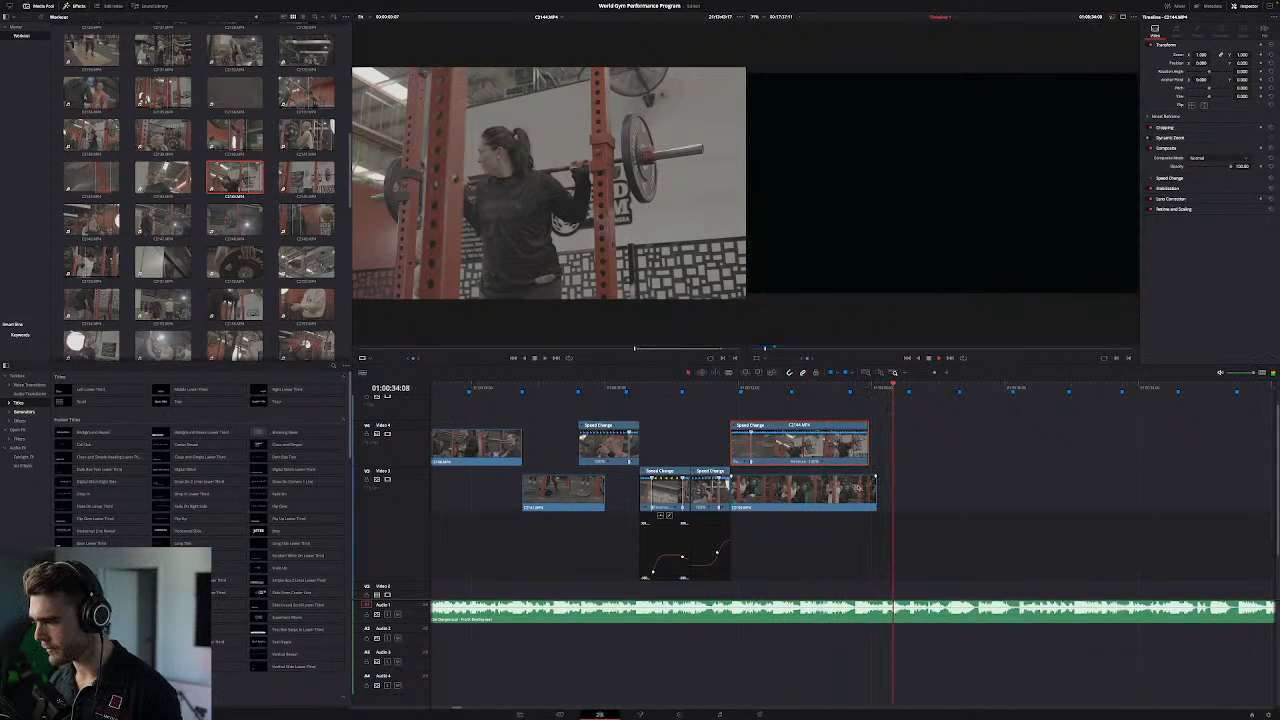
Step: Move the white-tank squat clip further along onto Video 4 and locate the reversed clip's cut frame at 01:00:33:18
{"action": "left_click_drag", "start_coordinate": [857, 488], "coordinate": [1138, 446]}
{"action": "left_click", "coordinate": [843, 389]}
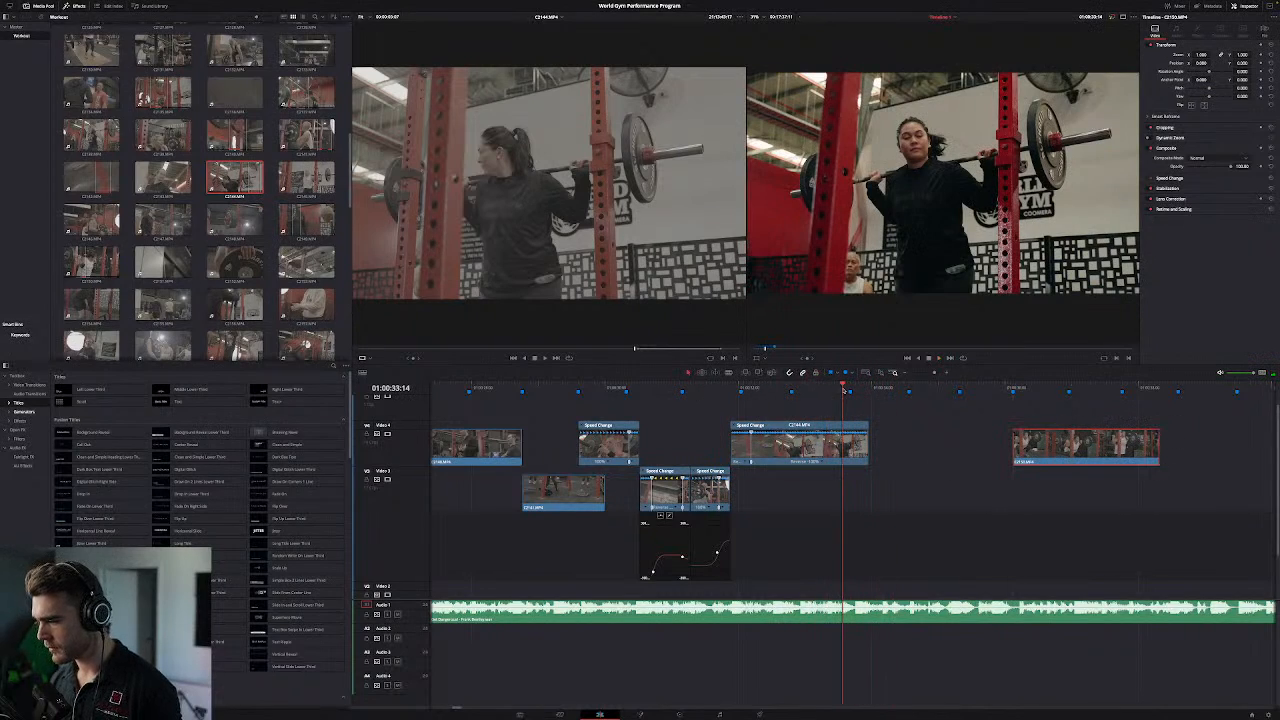
{"action": "key", "text": "Right"}
{"action": "key", "text": "Right"}
{"action": "key", "text": "Right"}
{"action": "key", "text": "Right"}
{"action": "key", "text": "Right"}
{"action": "key", "text": "Left"}
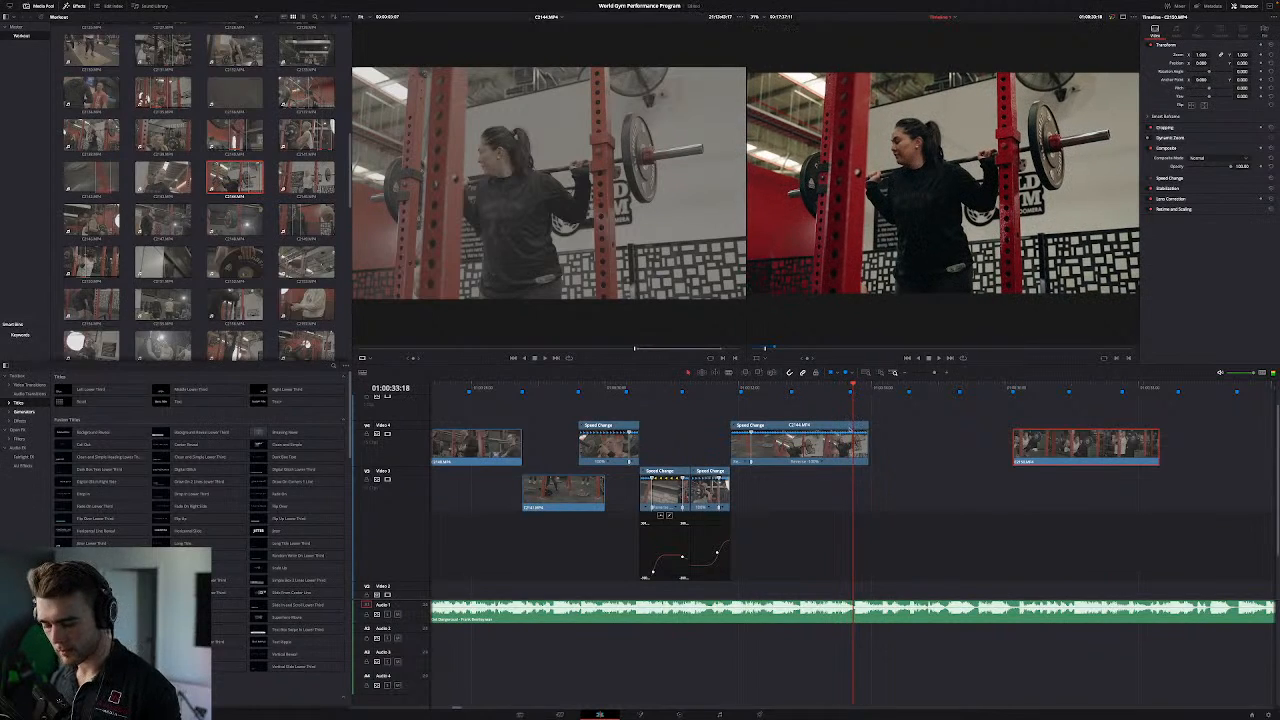
Step: Split only the reversed clip at 01:00:33:18, leaving the music uncut, delete the leftover end, and play the sequence
{"action": "key", "text": "super+b"}
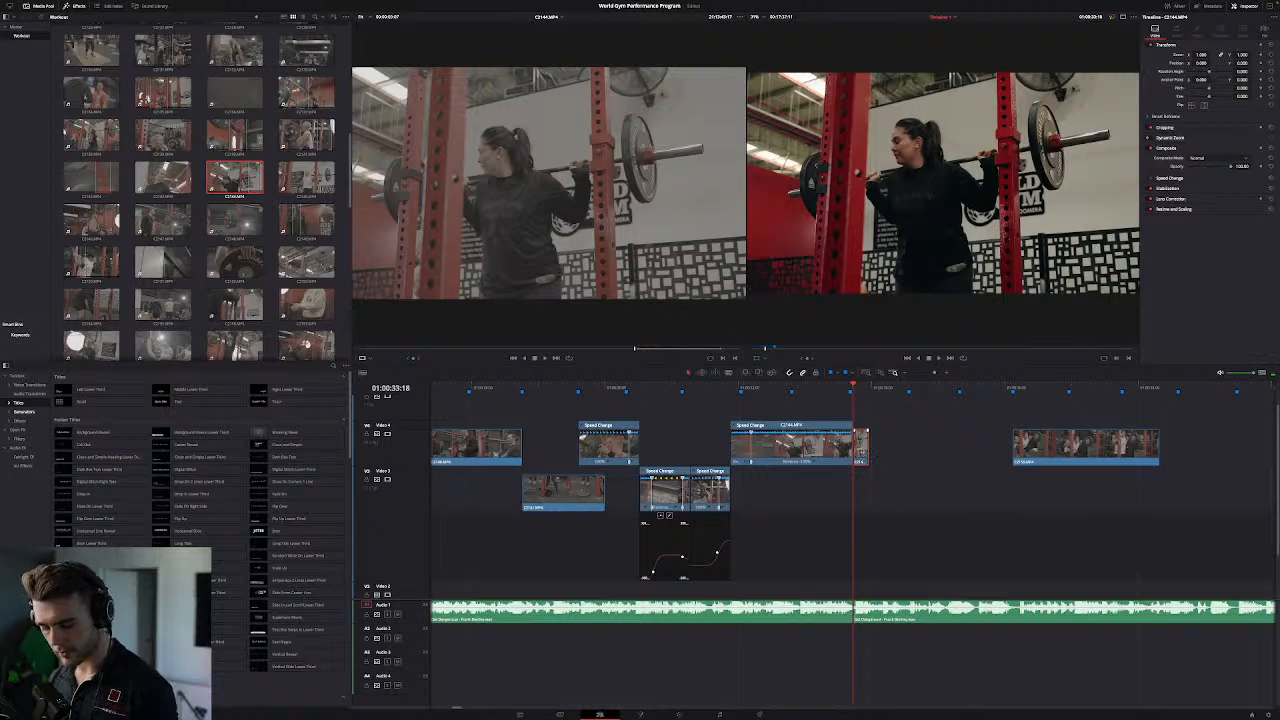
{"action": "key", "text": "super+z"}
{"action": "key", "text": "super+b"}
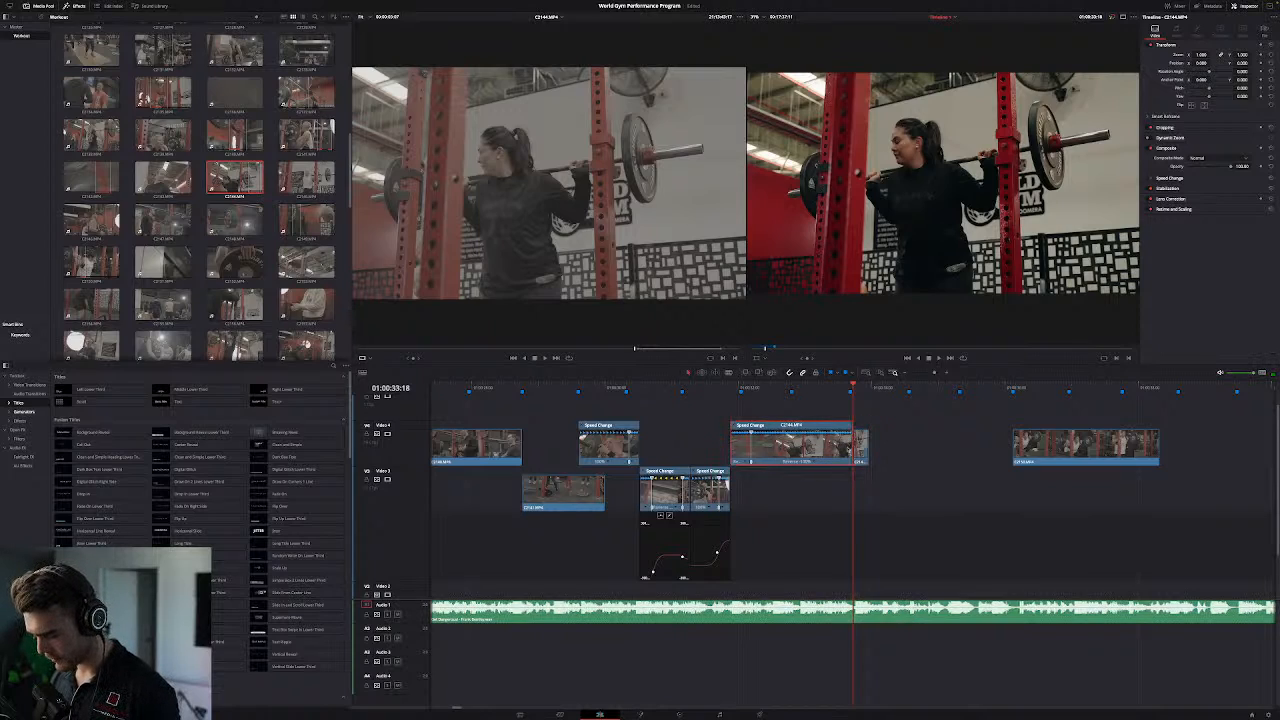
{"action": "left_click", "coordinate": [860, 452]}
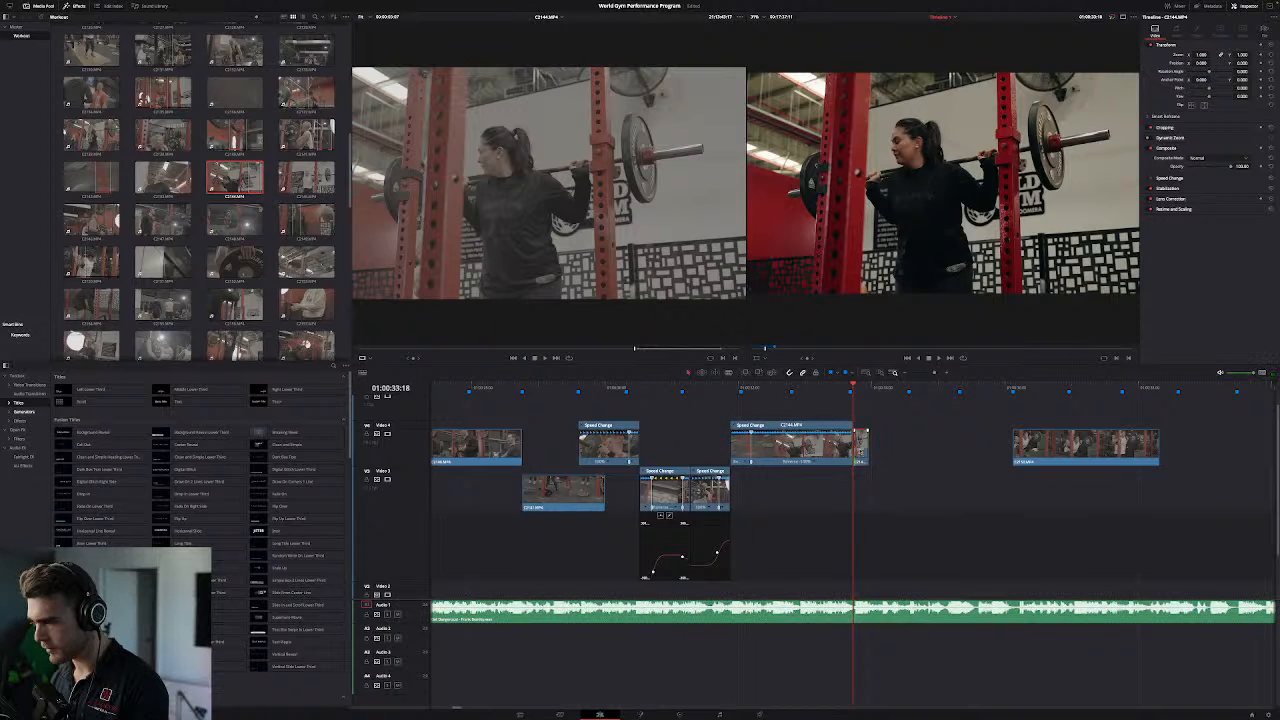
{"action": "key", "text": "Delete"}
{"action": "left_click", "coordinate": [689, 390]}
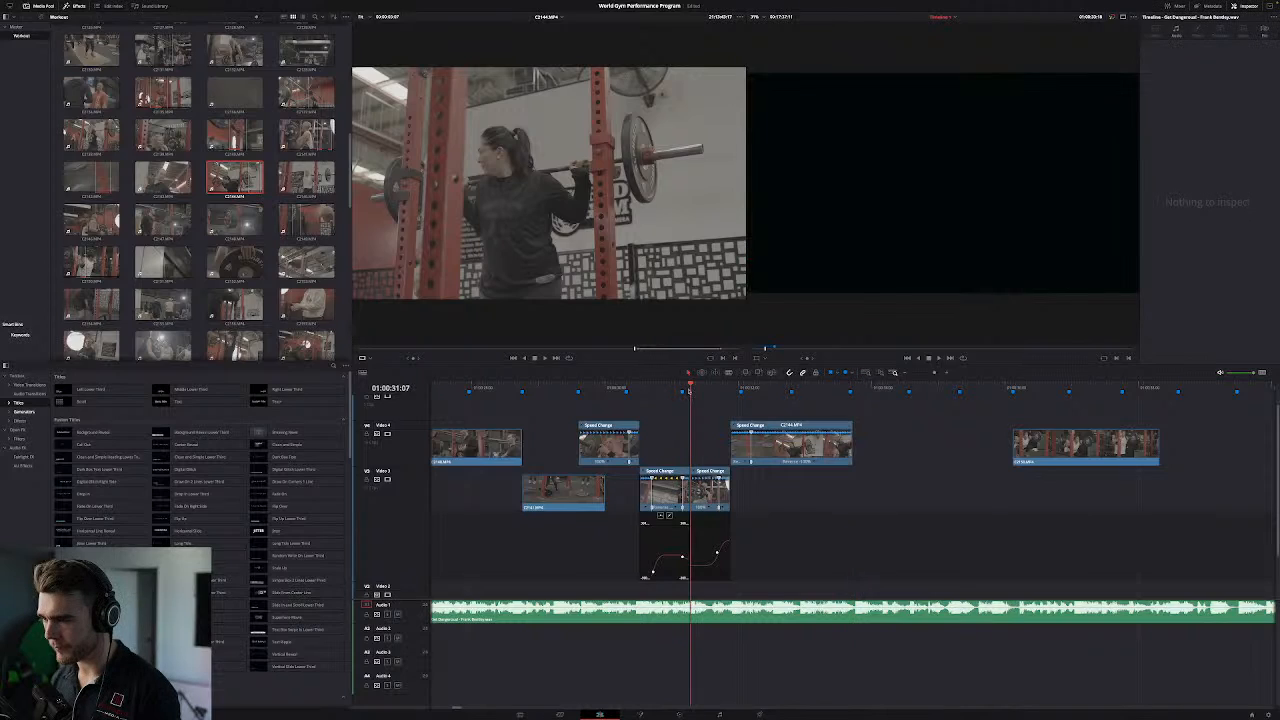
{"action": "key", "text": "space"}
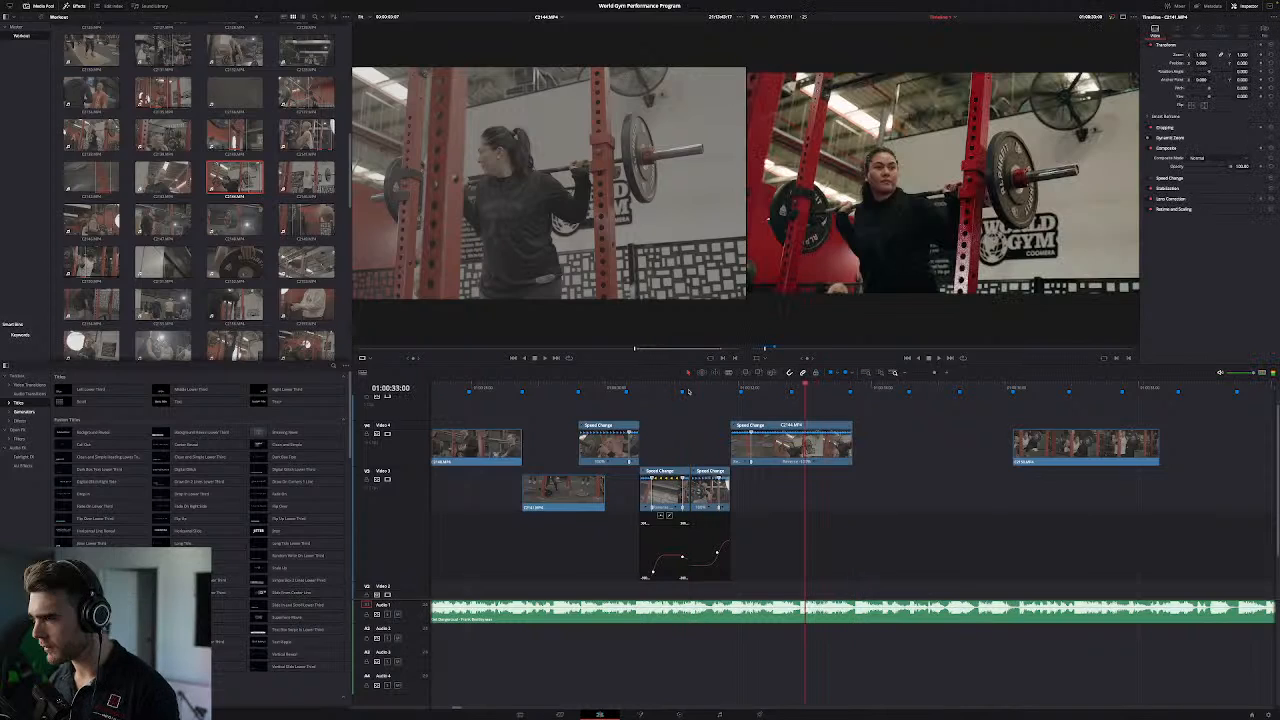
Step: Show the reversed clip's retime curve and display its Retime Speed curve instead of Retime Frame
{"action": "right_click", "coordinate": [796, 442]}
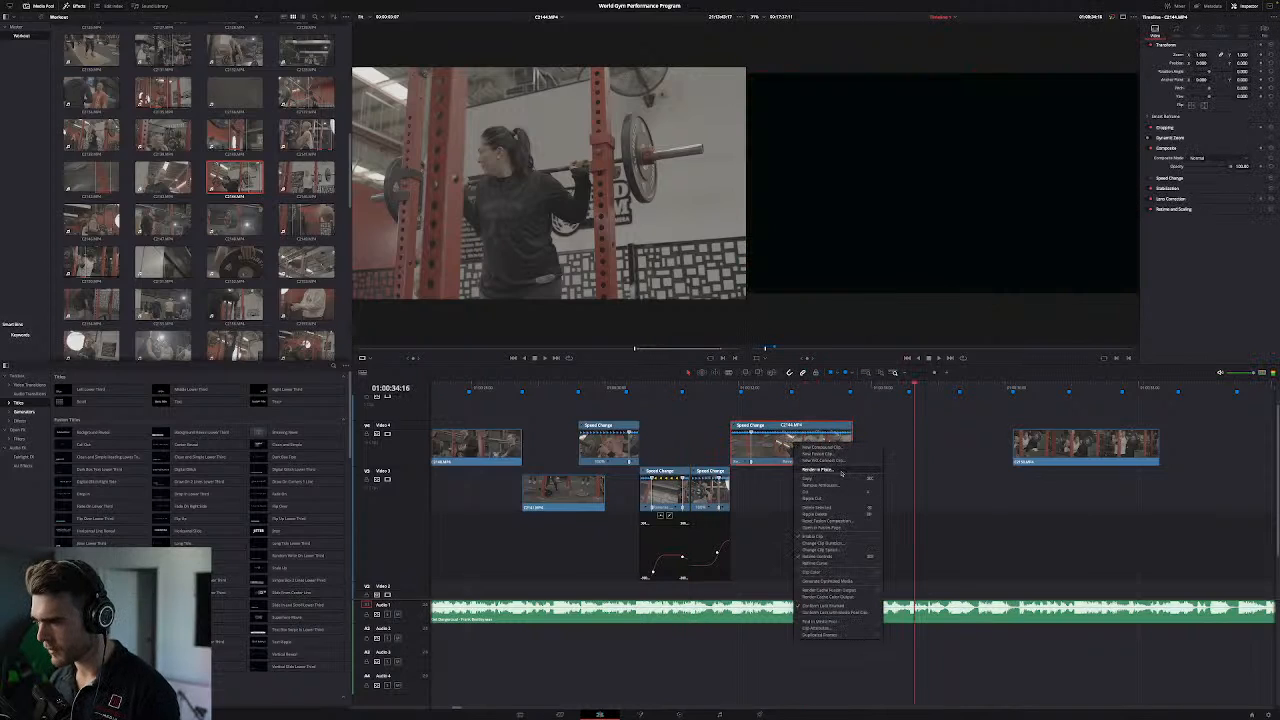
{"action": "left_click", "coordinate": [826, 566]}
{"action": "left_click", "coordinate": [735, 471]}
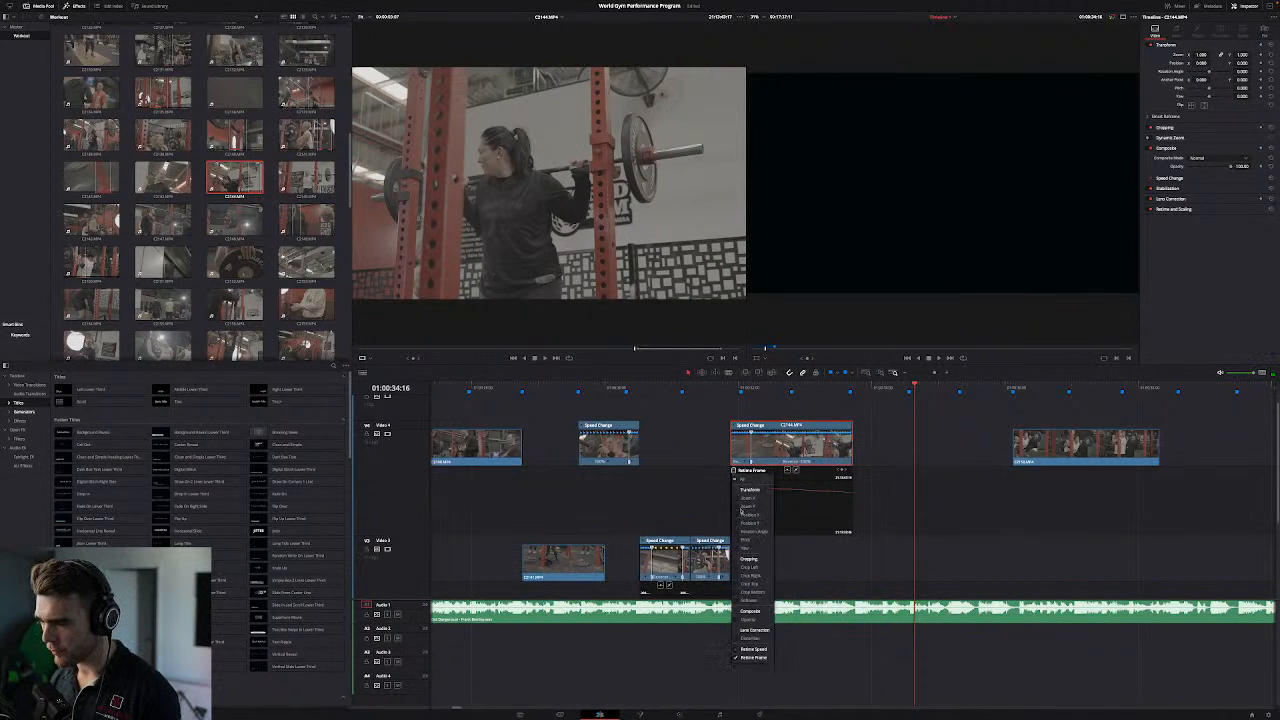
{"action": "left_click", "coordinate": [740, 650]}
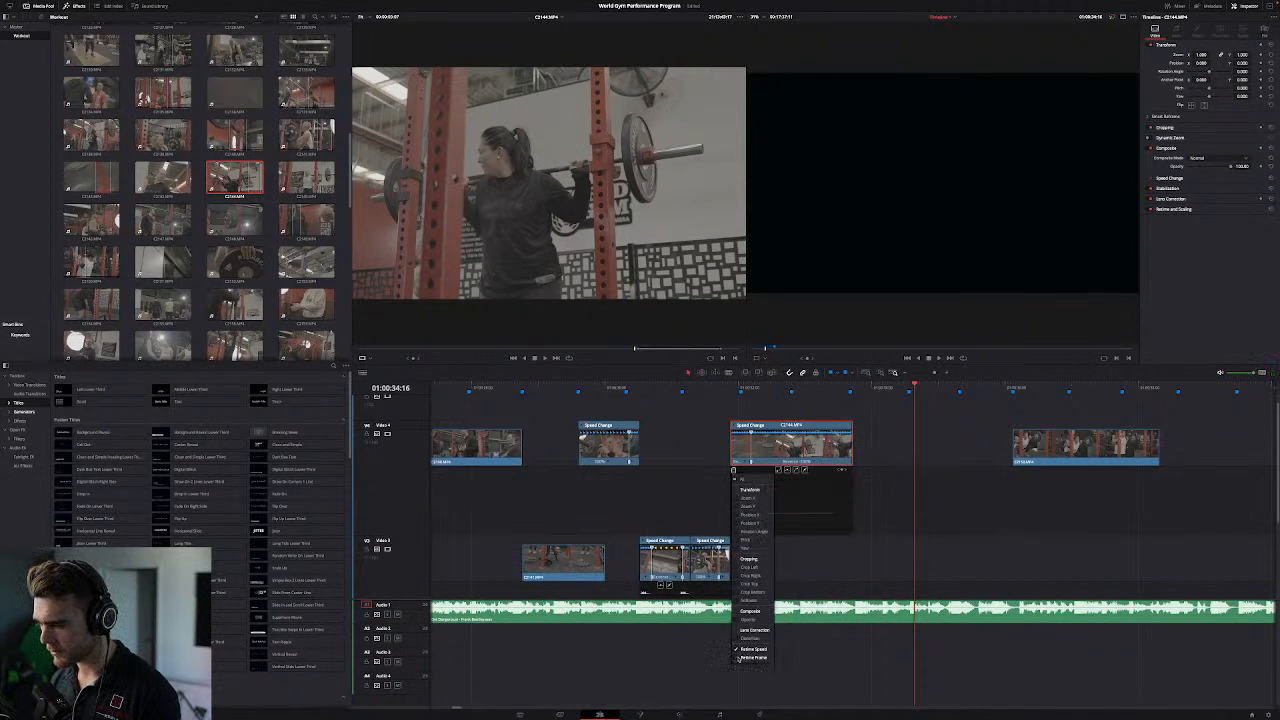
{"action": "left_click", "coordinate": [818, 520]}
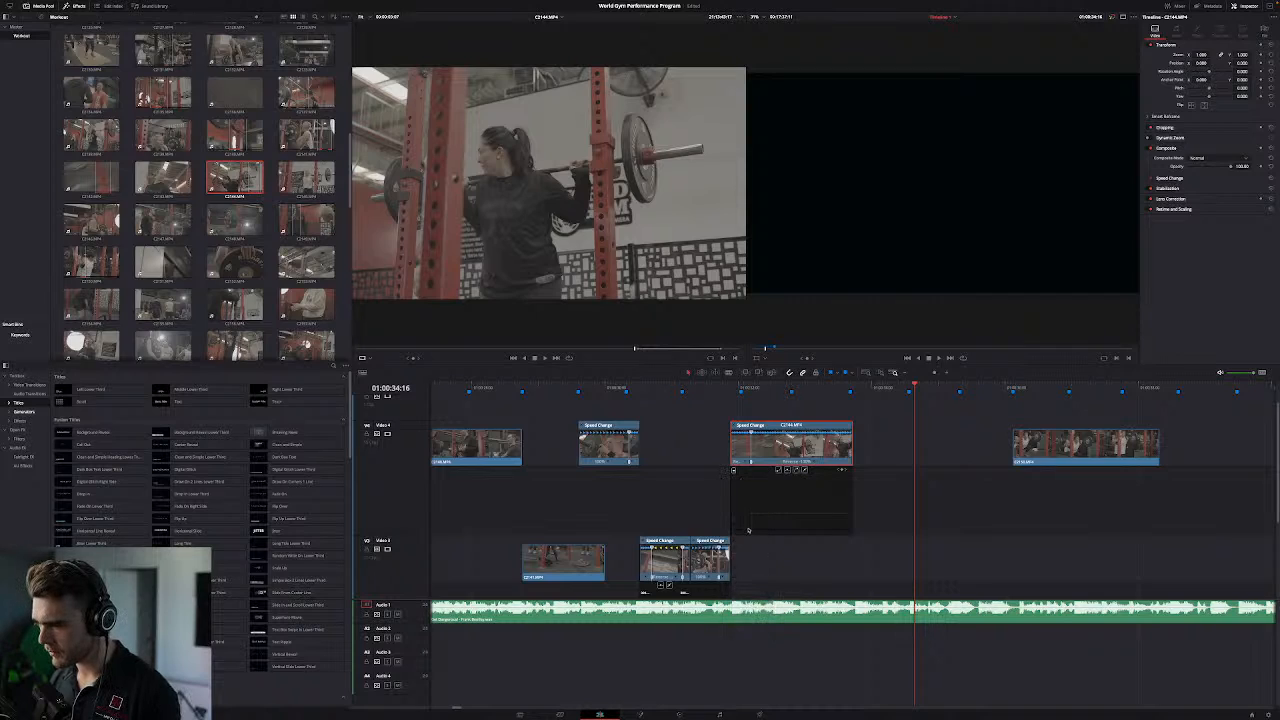
{"action": "left_click", "coordinate": [750, 530]}
{"action": "scroll", "coordinate": [757, 521], "scroll_direction": "down", "scroll_amount": 1}
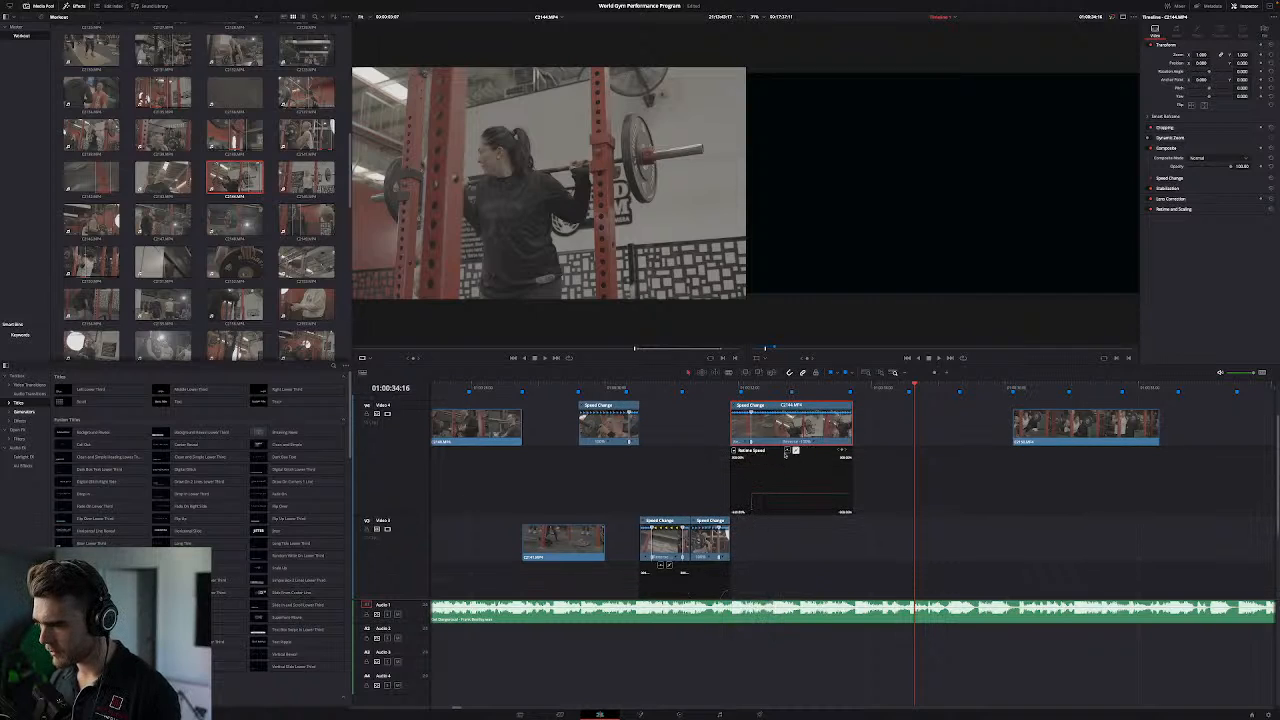
Step: Smooth the reversed clip's speed curve into a gradual ease through its speed point, and play the sequence
{"action": "left_click", "coordinate": [788, 451]}
{"action": "left_click_drag", "start_coordinate": [738, 457], "coordinate": [701, 454]}
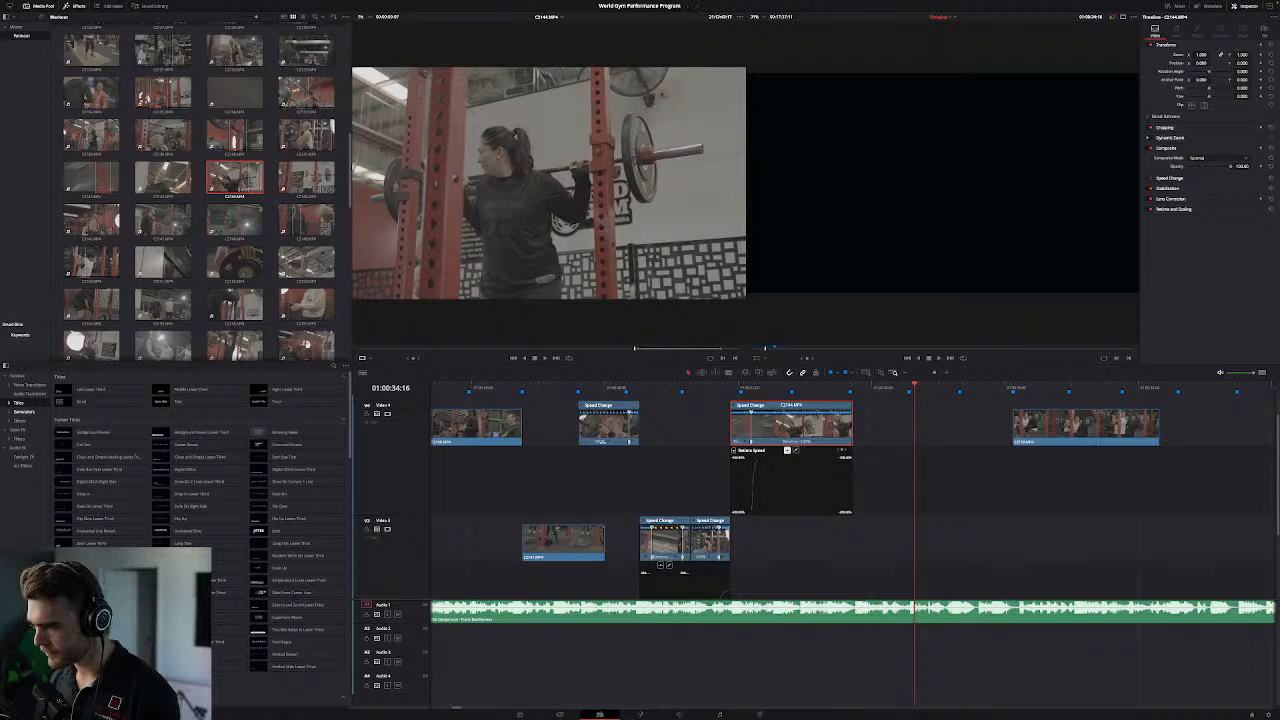
{"action": "scroll", "coordinate": [775, 488], "scroll_direction": "down", "scroll_amount": 2}
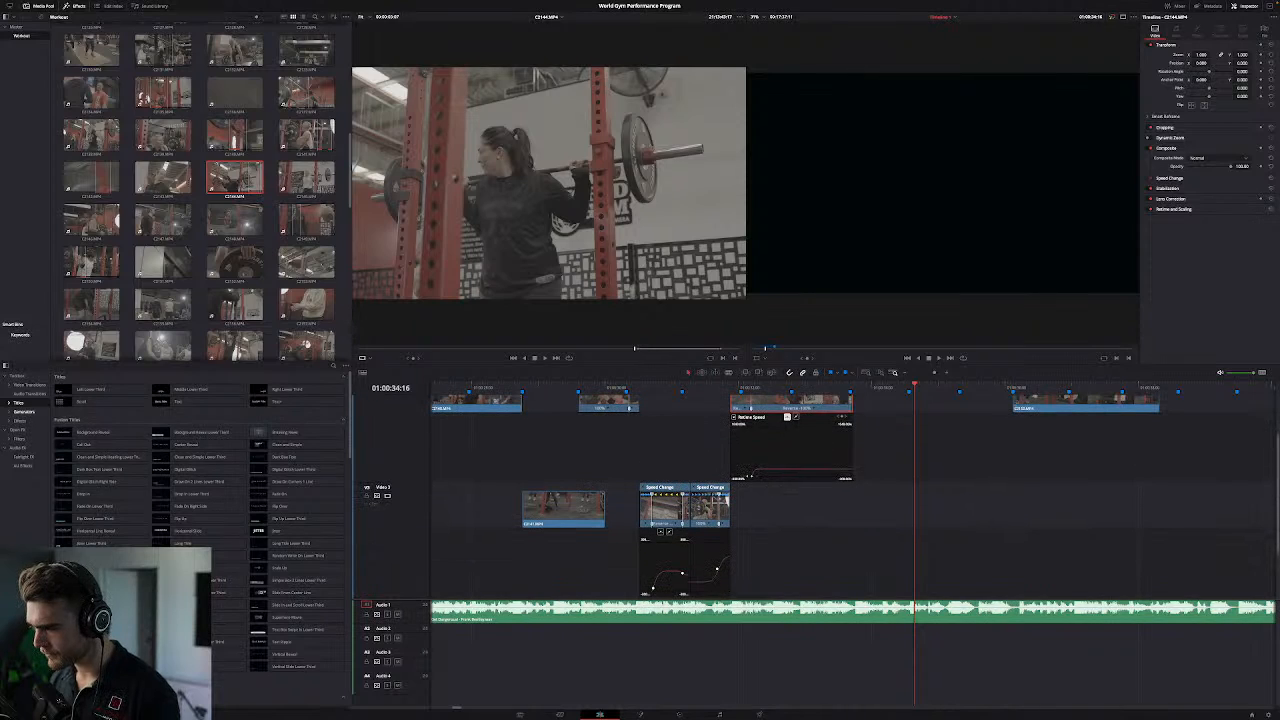
{"action": "left_click_drag", "start_coordinate": [757, 476], "coordinate": [681, 476]}
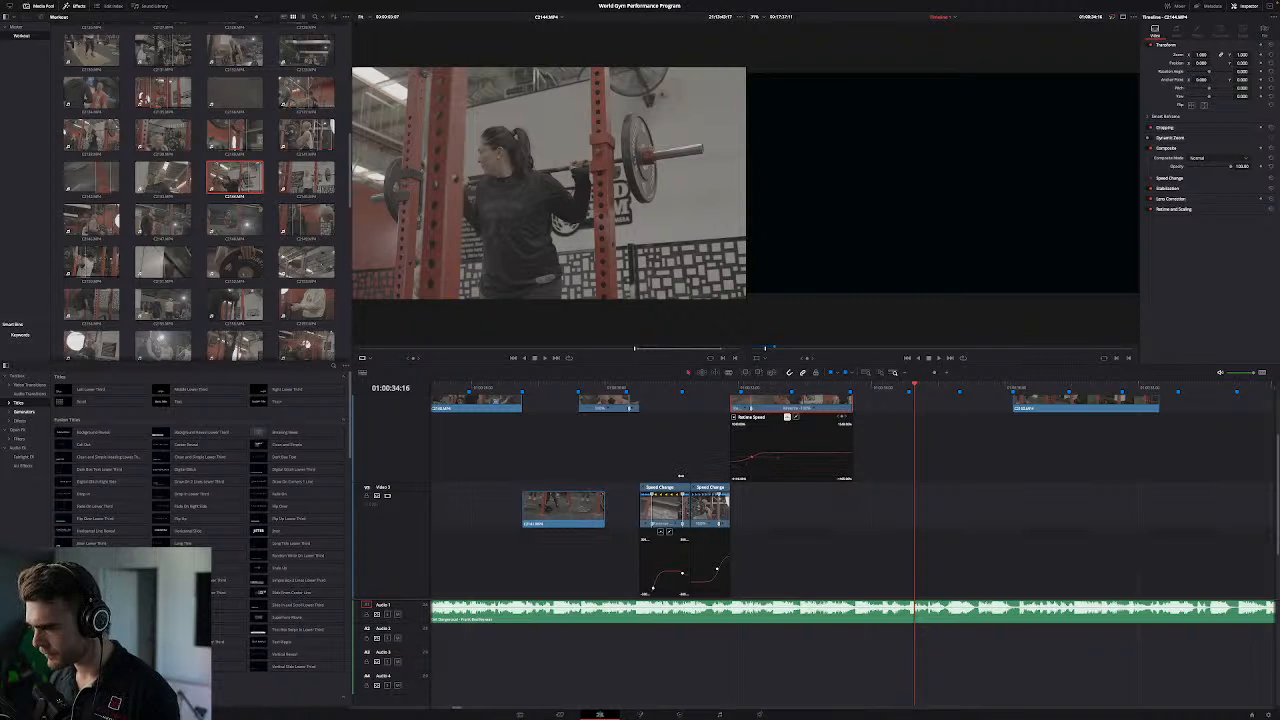
{"action": "left_click", "coordinate": [685, 388]}
{"action": "key", "text": "space"}
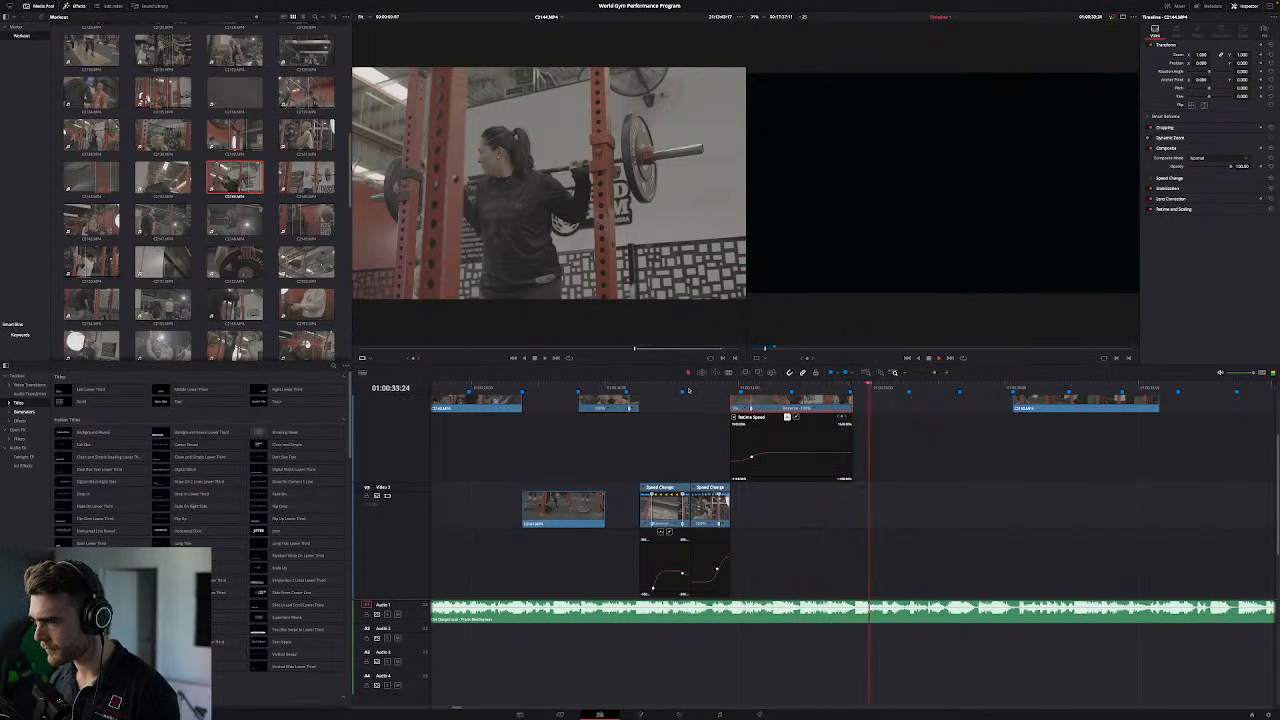
{"action": "key", "text": "space"}
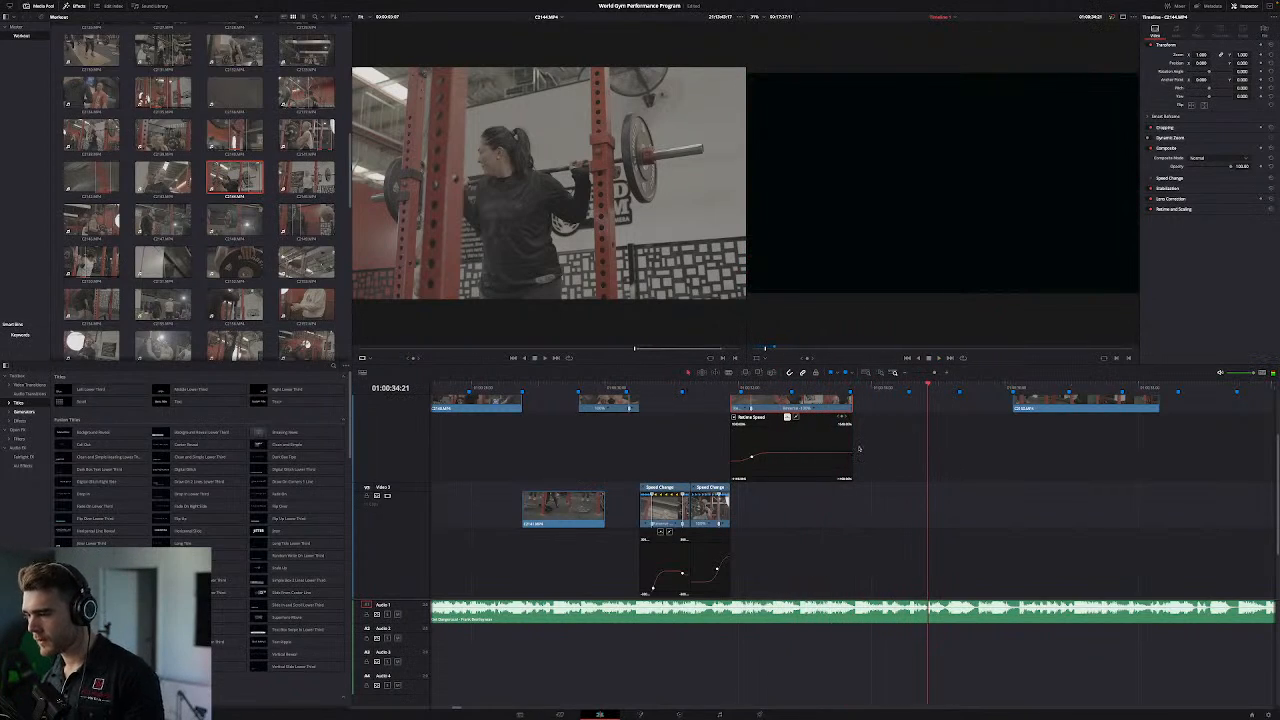
Step: Hide the retime curves of the reversed clip on Video 4 and the two adjoining speed-changed clips on Video 3
{"action": "scroll", "coordinate": [832, 438], "scroll_direction": "up", "scroll_amount": 2}
{"action": "right_click", "coordinate": [829, 436]}
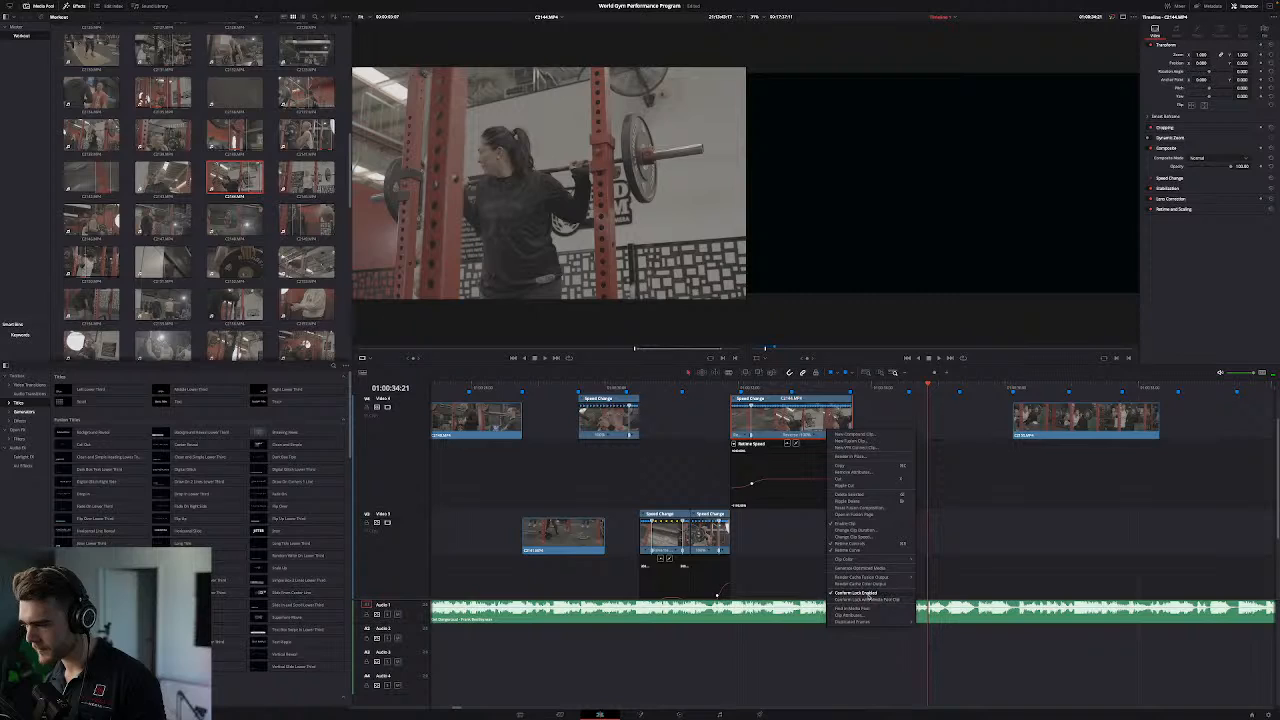
{"action": "left_click", "coordinate": [848, 549]}
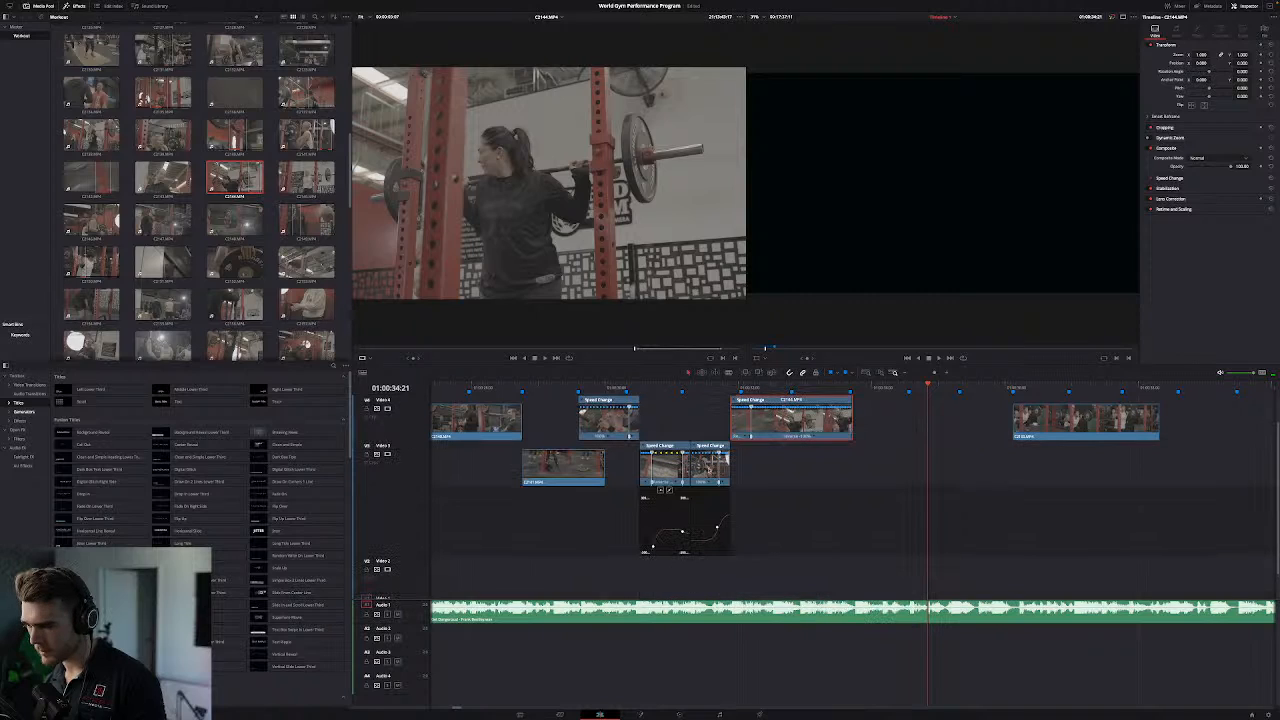
{"action": "left_click", "coordinate": [709, 470]}
{"action": "key", "text": "shift+c"}
{"action": "right_click", "coordinate": [660, 470]}
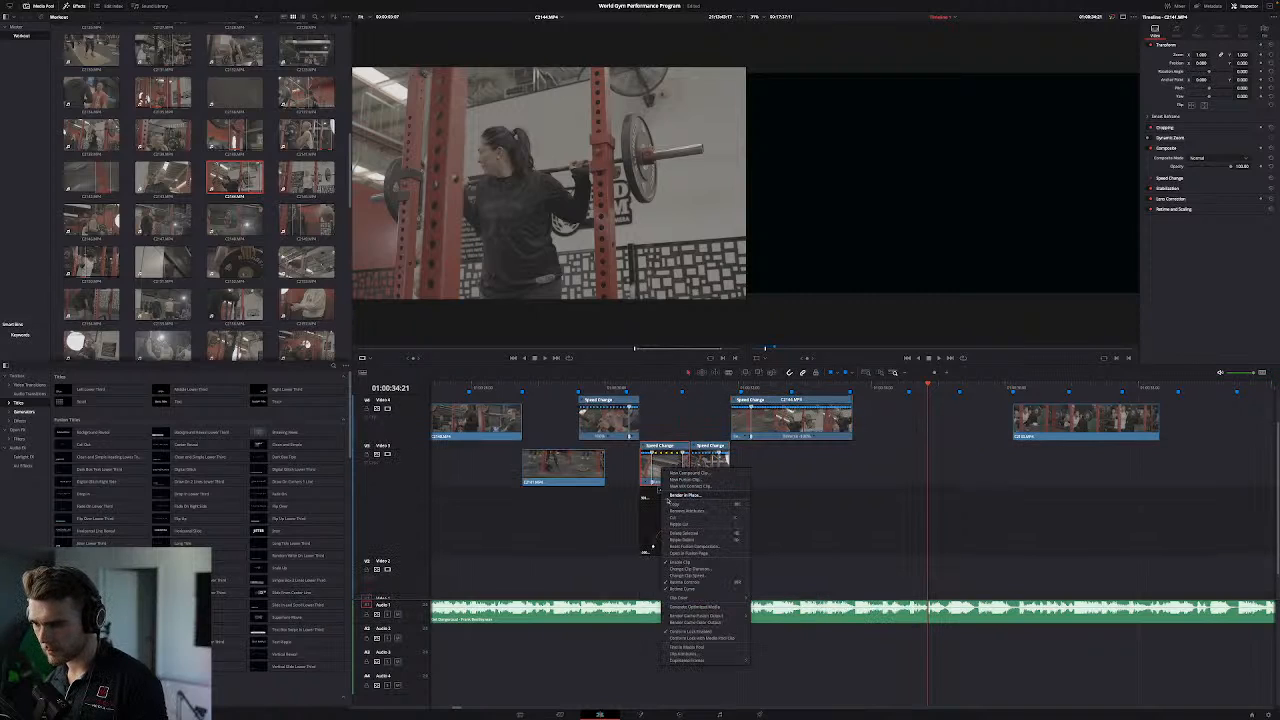
{"action": "left_click", "coordinate": [685, 584]}
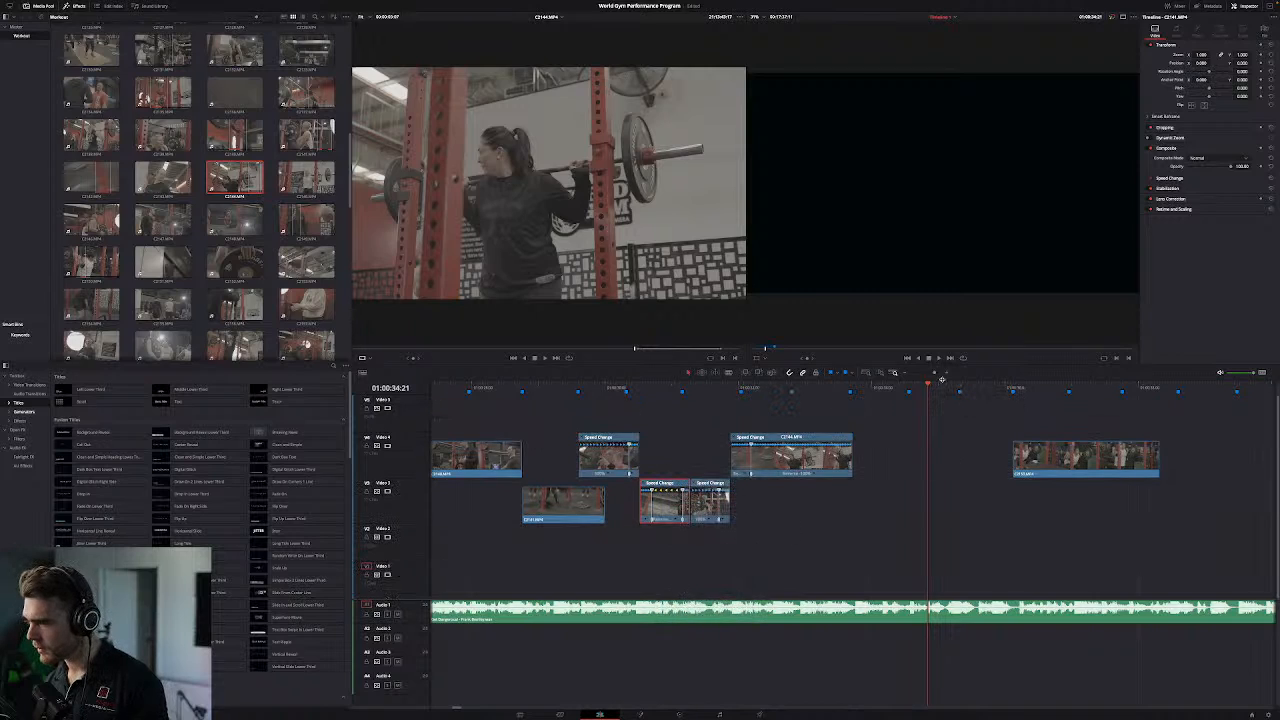
Step: Examine the full timeline's layout and locate the start of the long interview clip on Video 2
{"action": "left_click", "coordinate": [853, 388]}
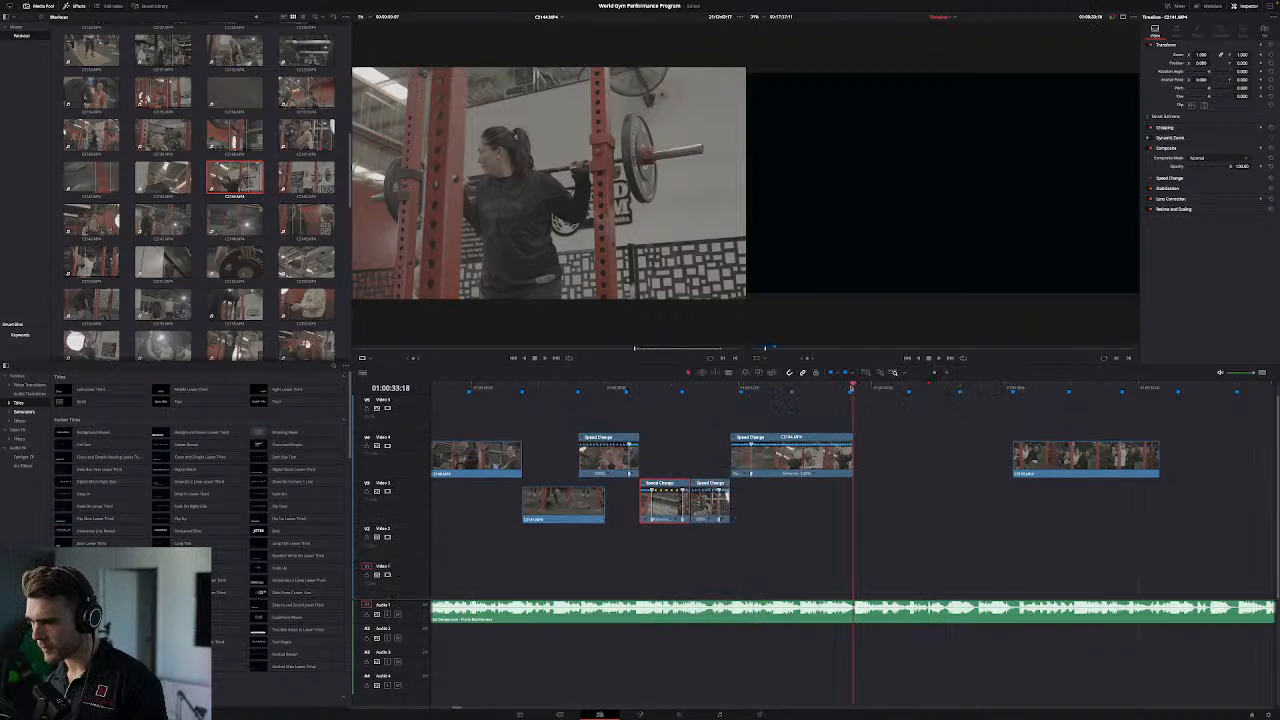
{"action": "left_click", "coordinate": [903, 374]}
{"action": "left_click", "coordinate": [903, 374]}
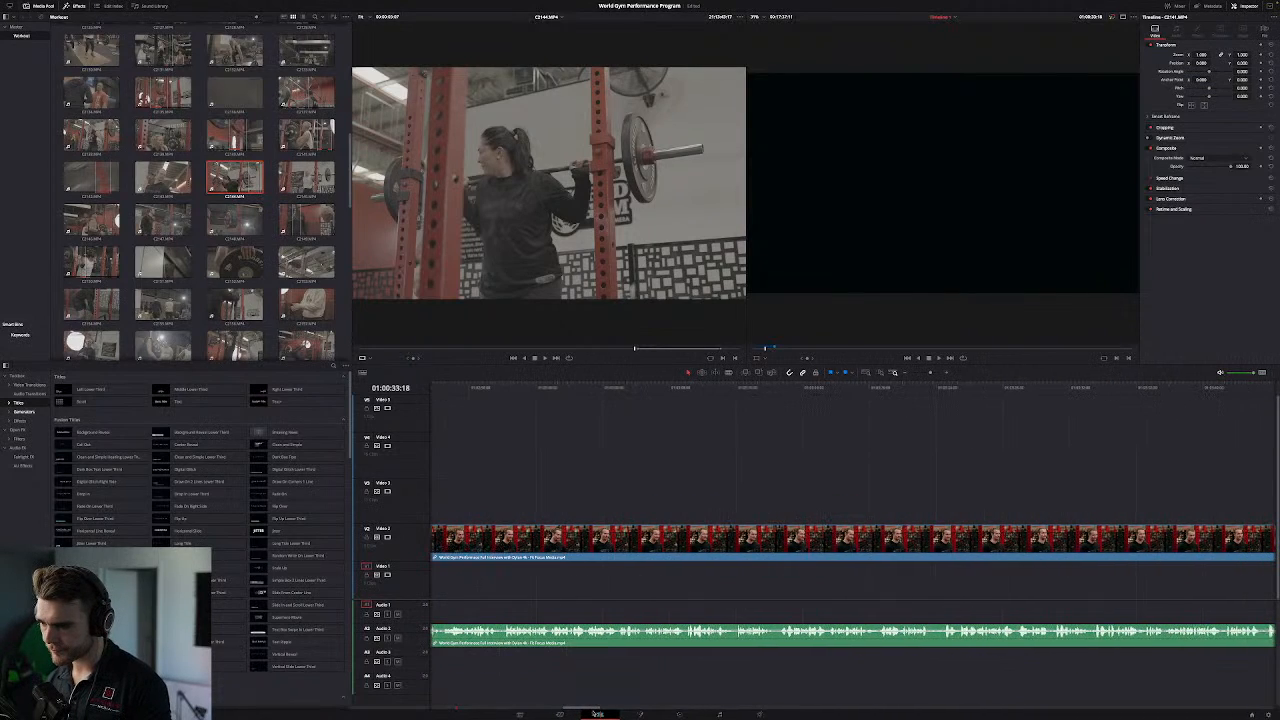
{"action": "left_click_drag", "start_coordinate": [594, 713], "coordinate": [611, 712]}
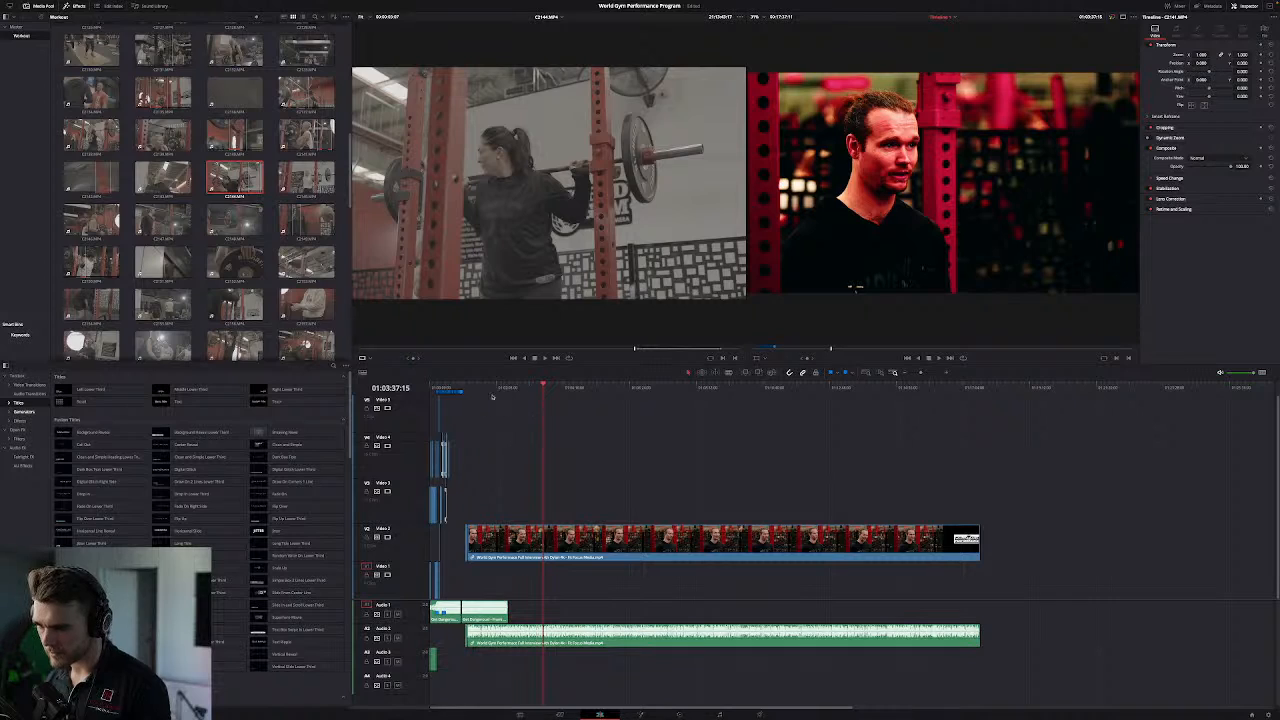
{"action": "left_click", "coordinate": [474, 387]}
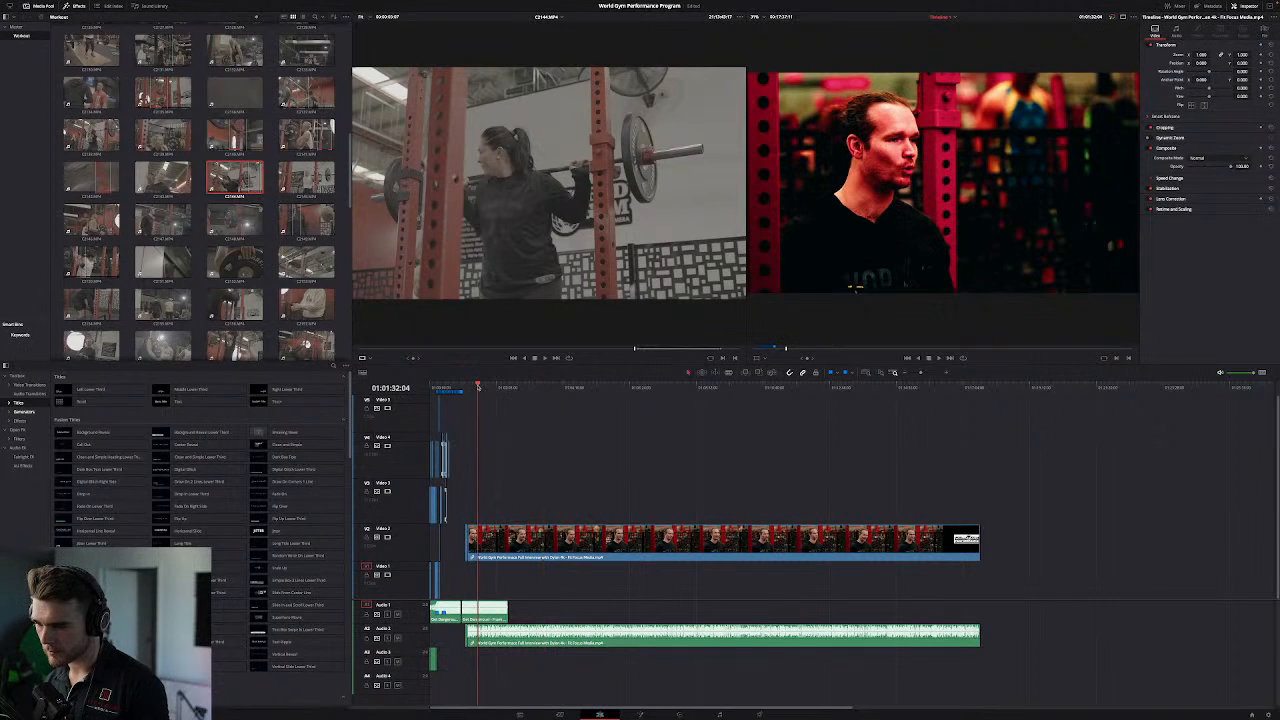
{"action": "left_click", "coordinate": [947, 373]}
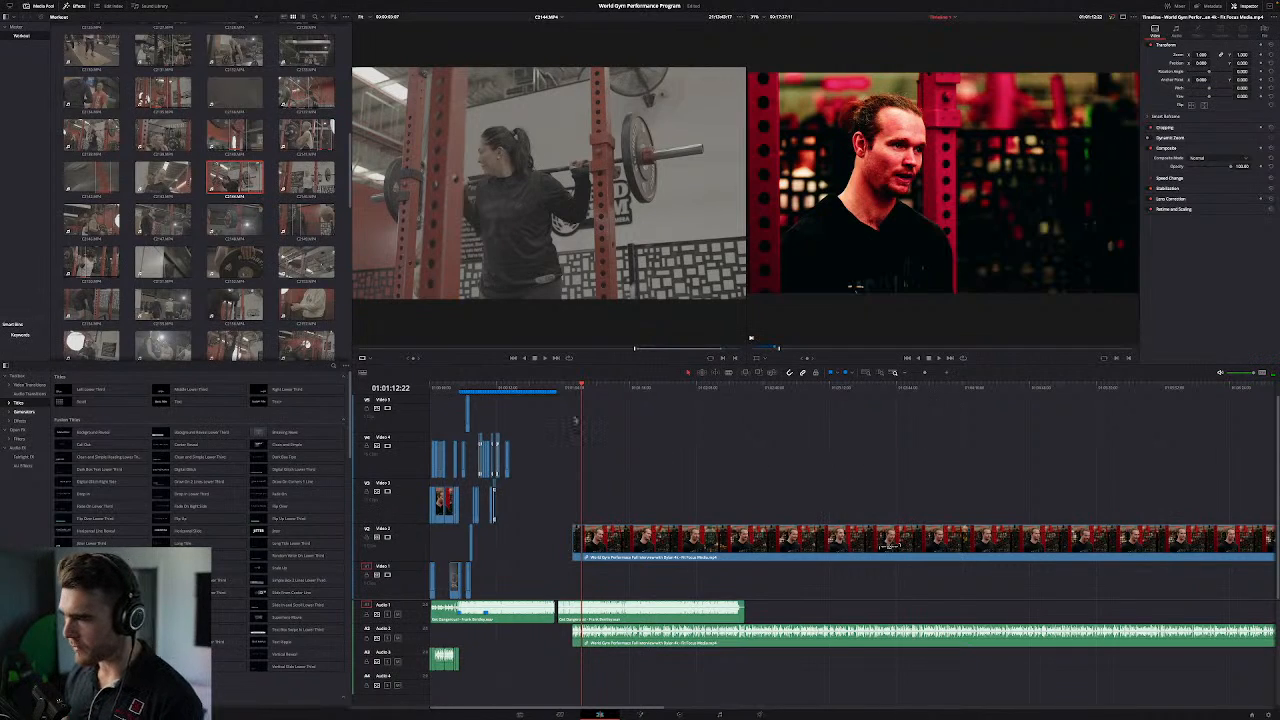
{"action": "left_click", "coordinate": [573, 390]}
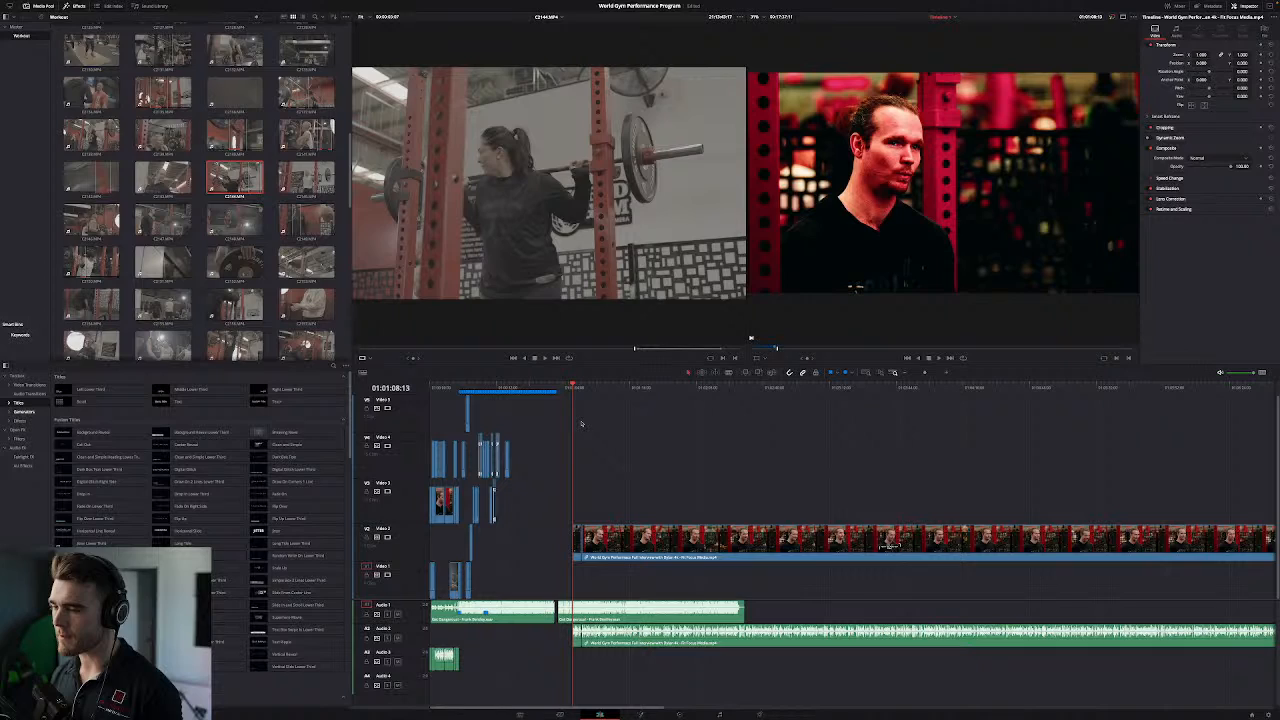
Step: Review frames from the edited opening and compare them with the unedited interview, fitting the whole picture in the timeline viewer
{"action": "left_click", "coordinate": [453, 389]}
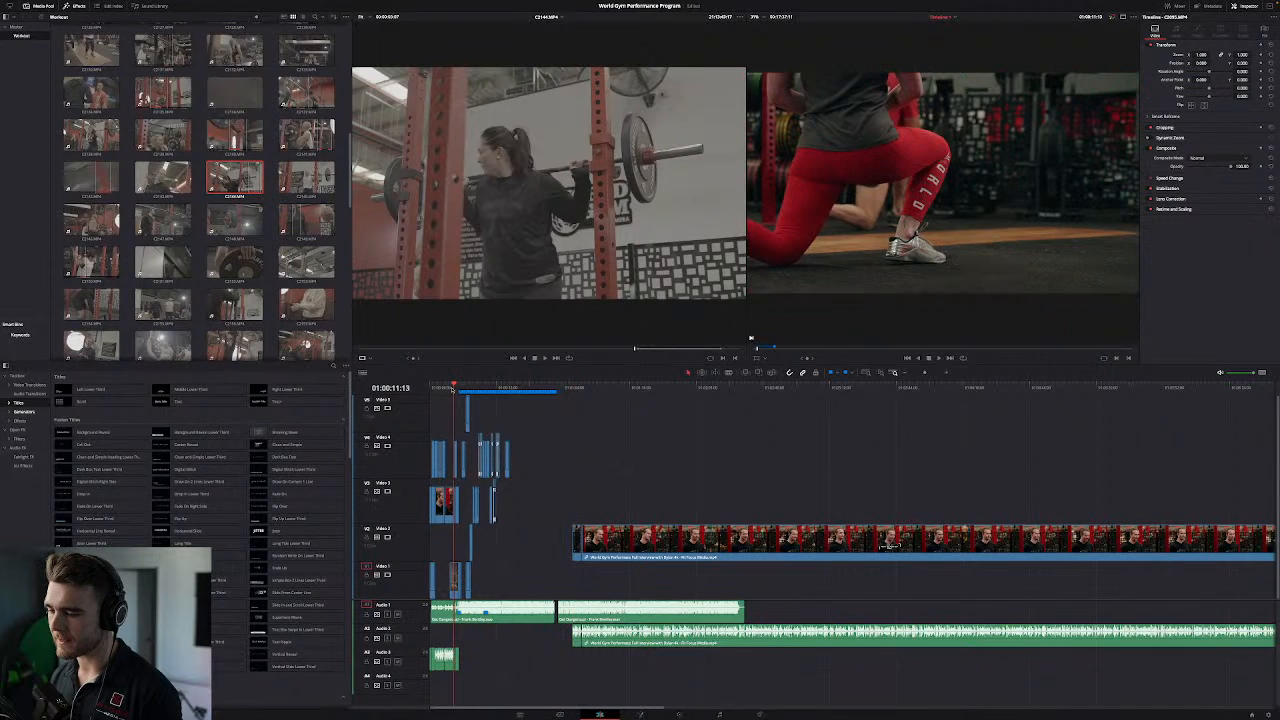
{"action": "left_click", "coordinate": [446, 389]}
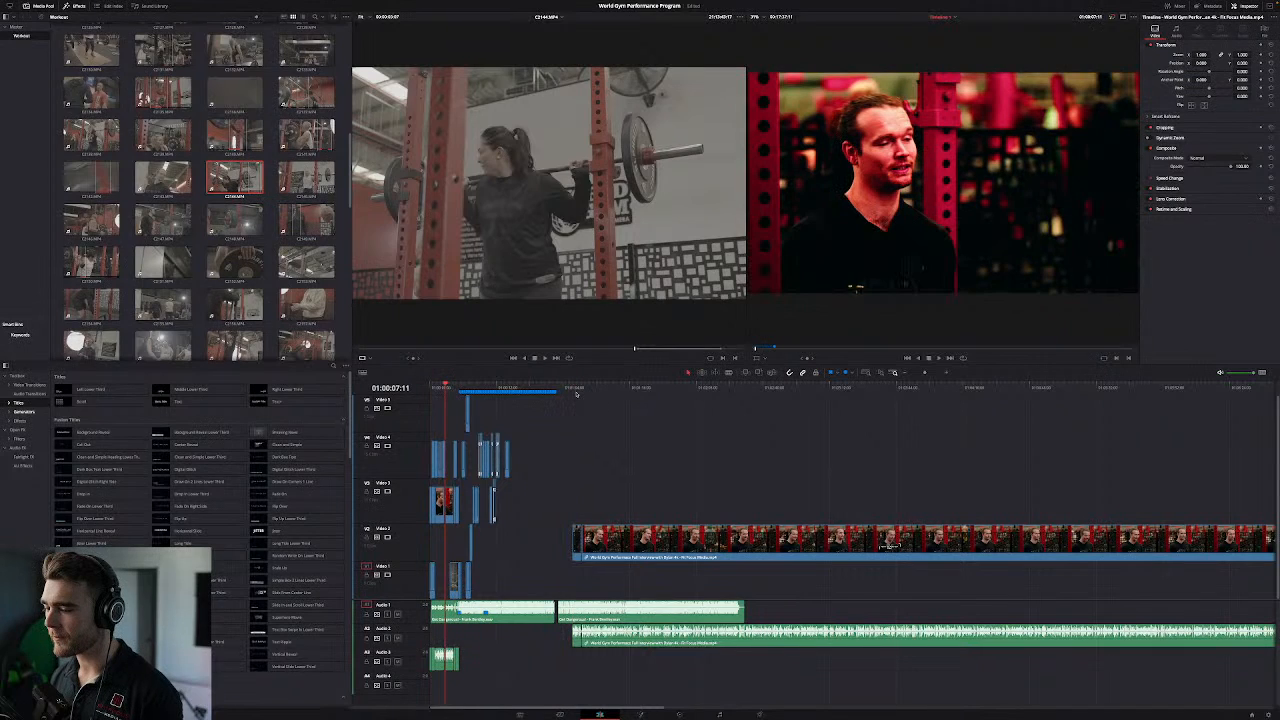
{"action": "scroll", "coordinate": [895, 213], "scroll_direction": "down", "scroll_amount": 3}
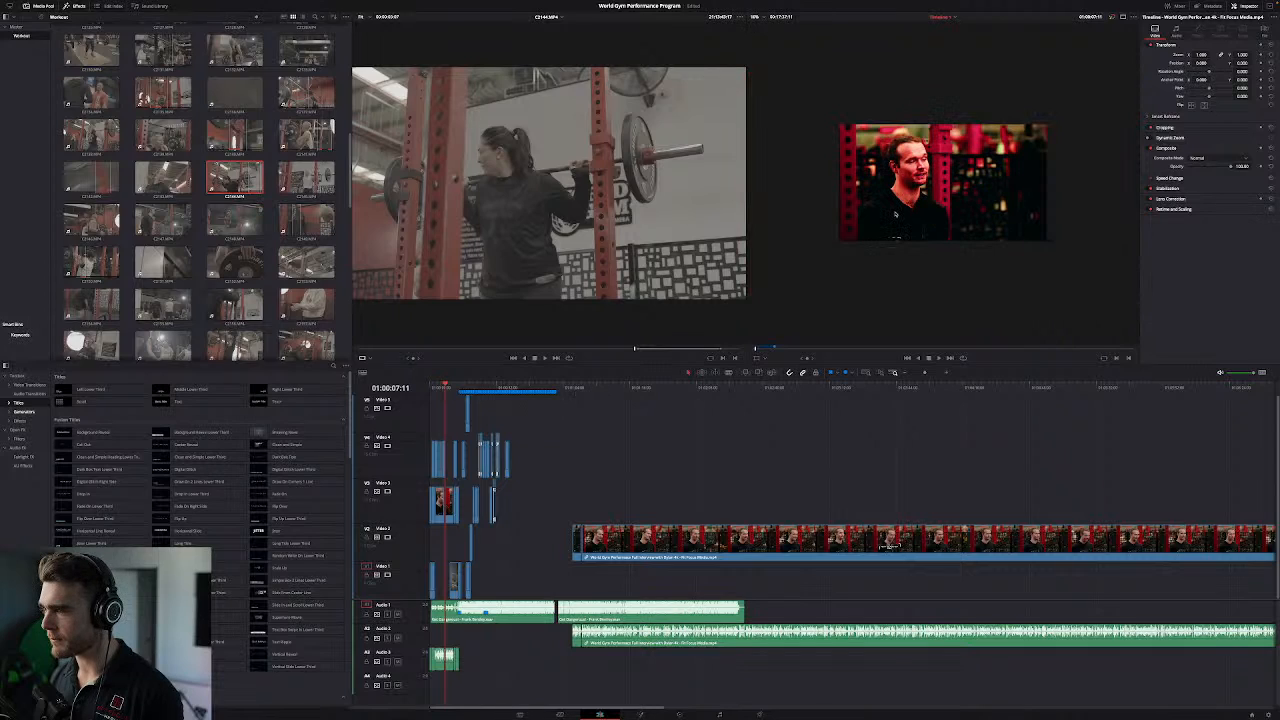
{"action": "scroll", "coordinate": [895, 213], "scroll_direction": "up", "scroll_amount": 2}
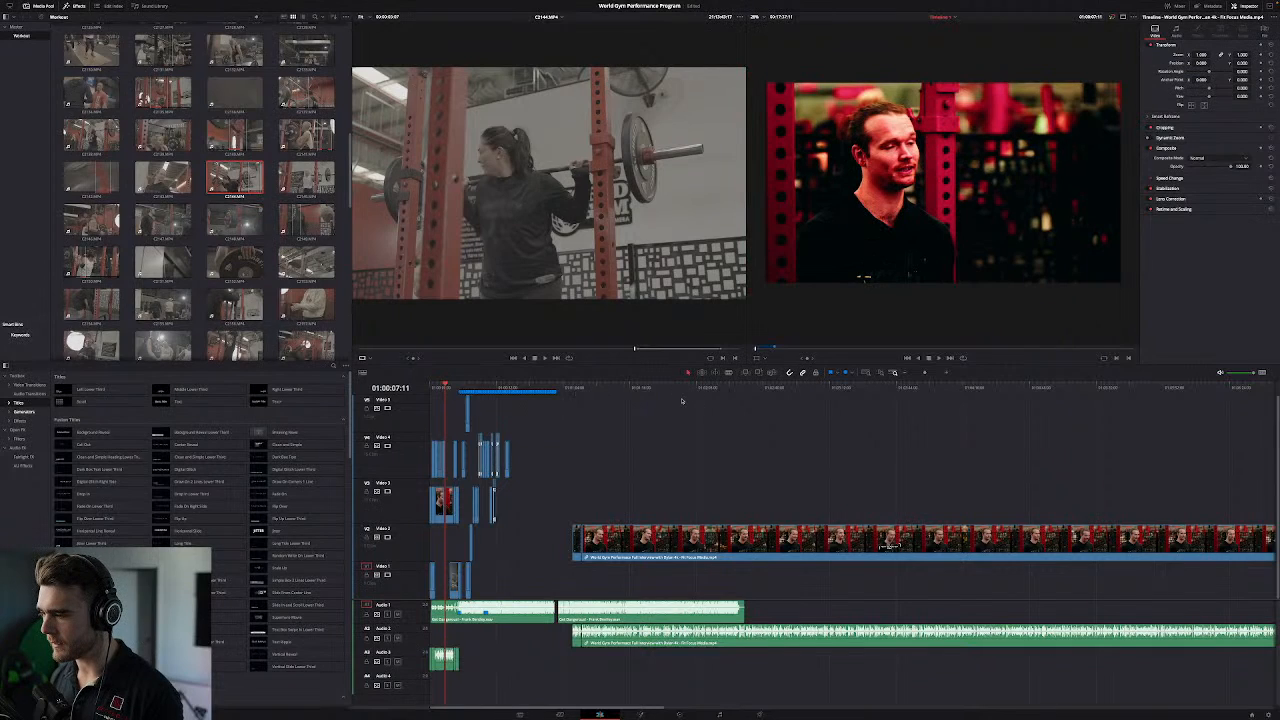
{"action": "left_click", "coordinate": [759, 389]}
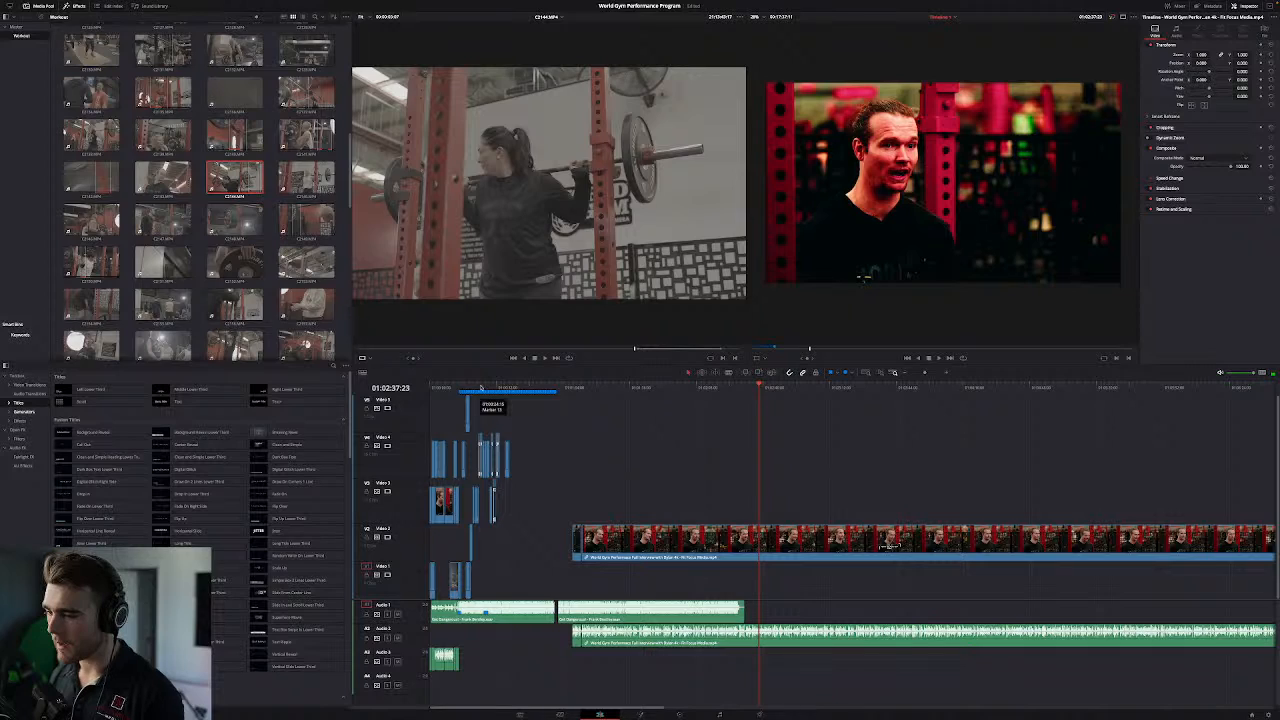
{"action": "left_click", "coordinate": [481, 388]}
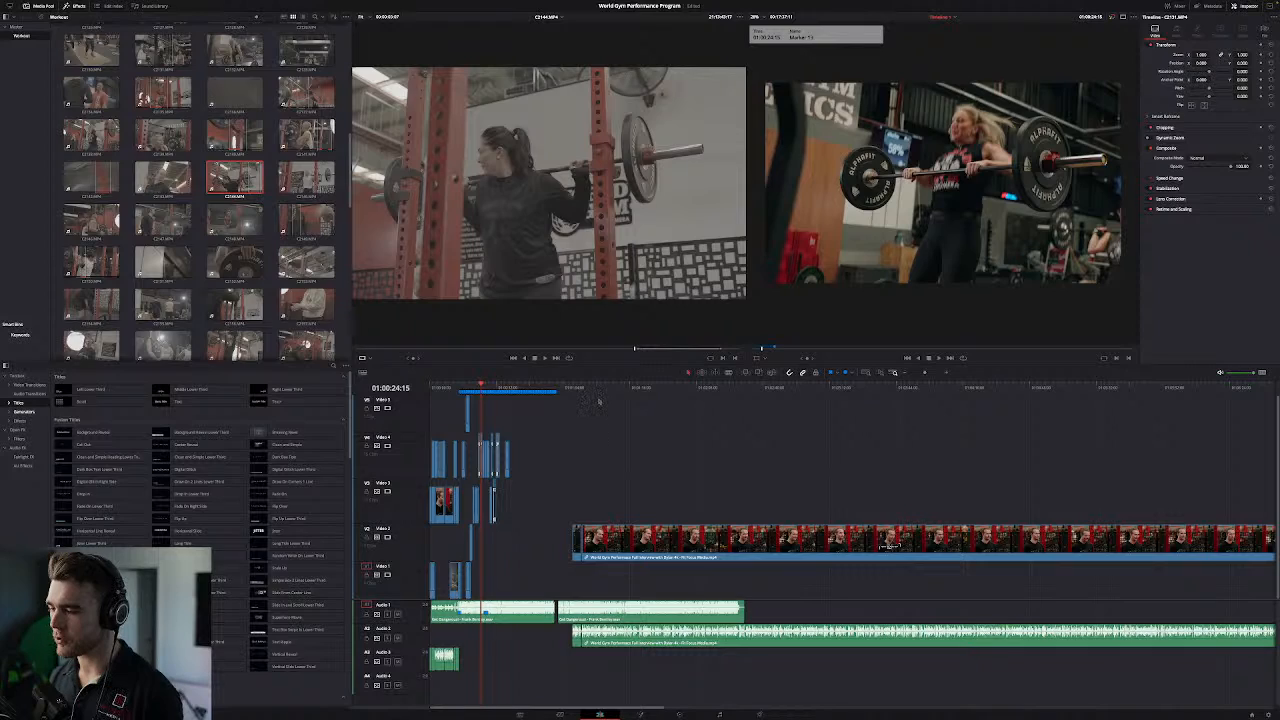
{"action": "left_click", "coordinate": [583, 390]}
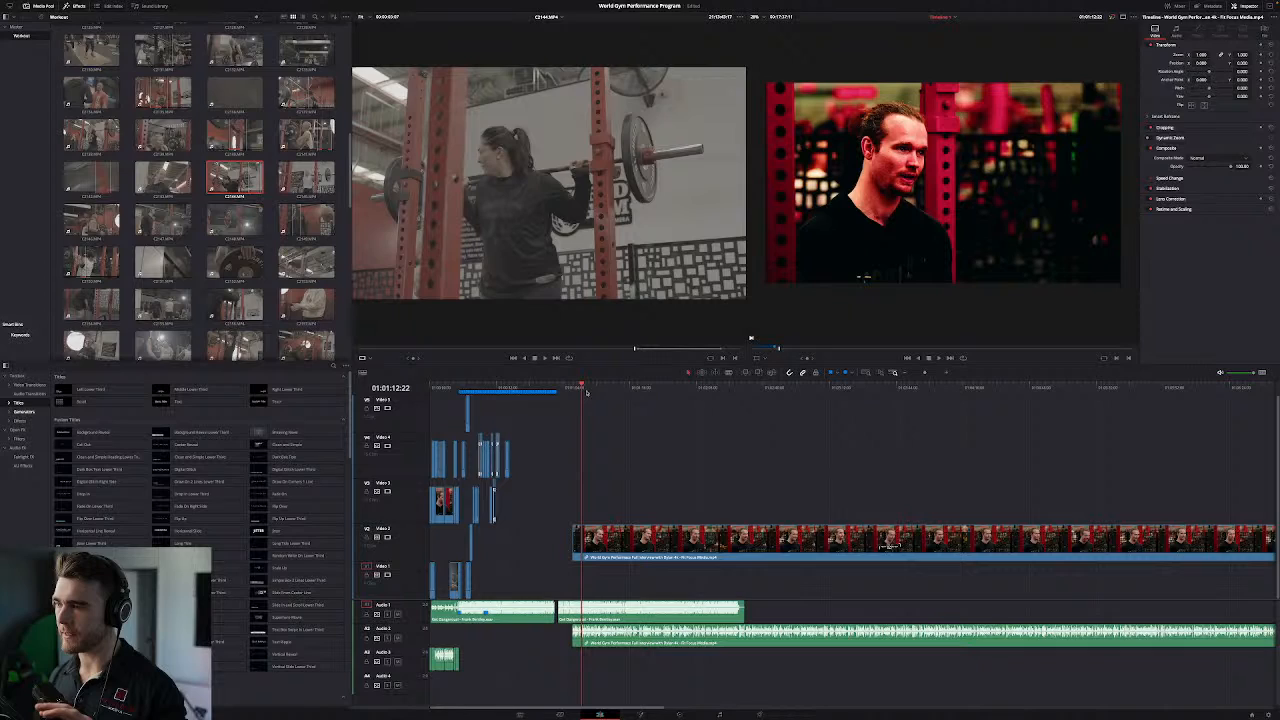
Step: Try splitting the interview and music at 01:01:33:07, play past the cut, and undo the split
{"action": "left_click", "coordinate": [949, 373]}
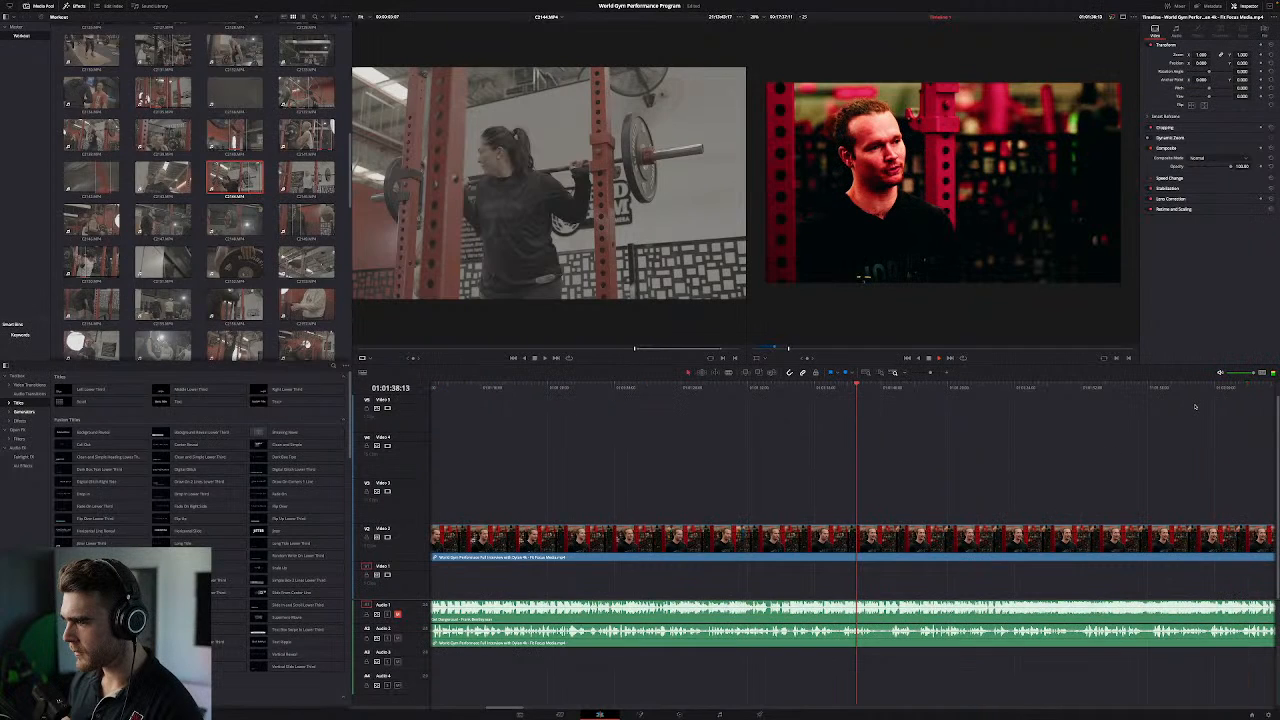
{"action": "left_click", "coordinate": [769, 388]}
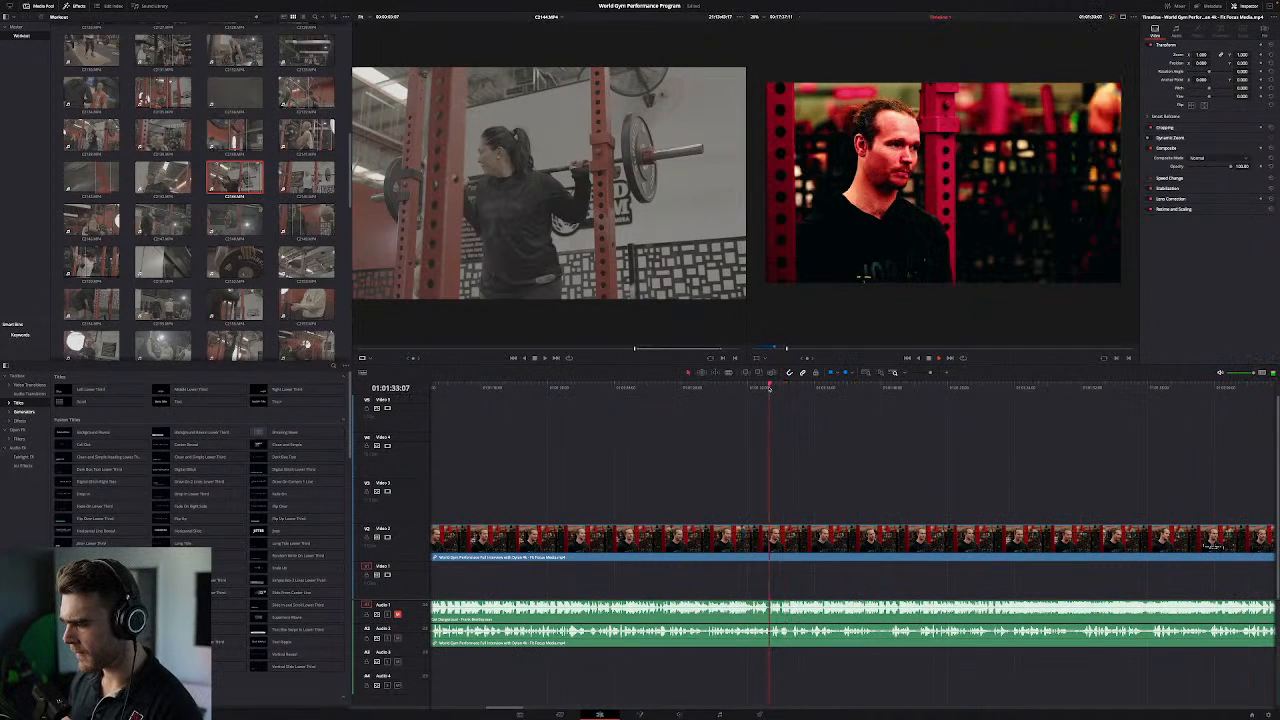
{"action": "key", "text": "ctrl+b"}
{"action": "key", "text": "space"}
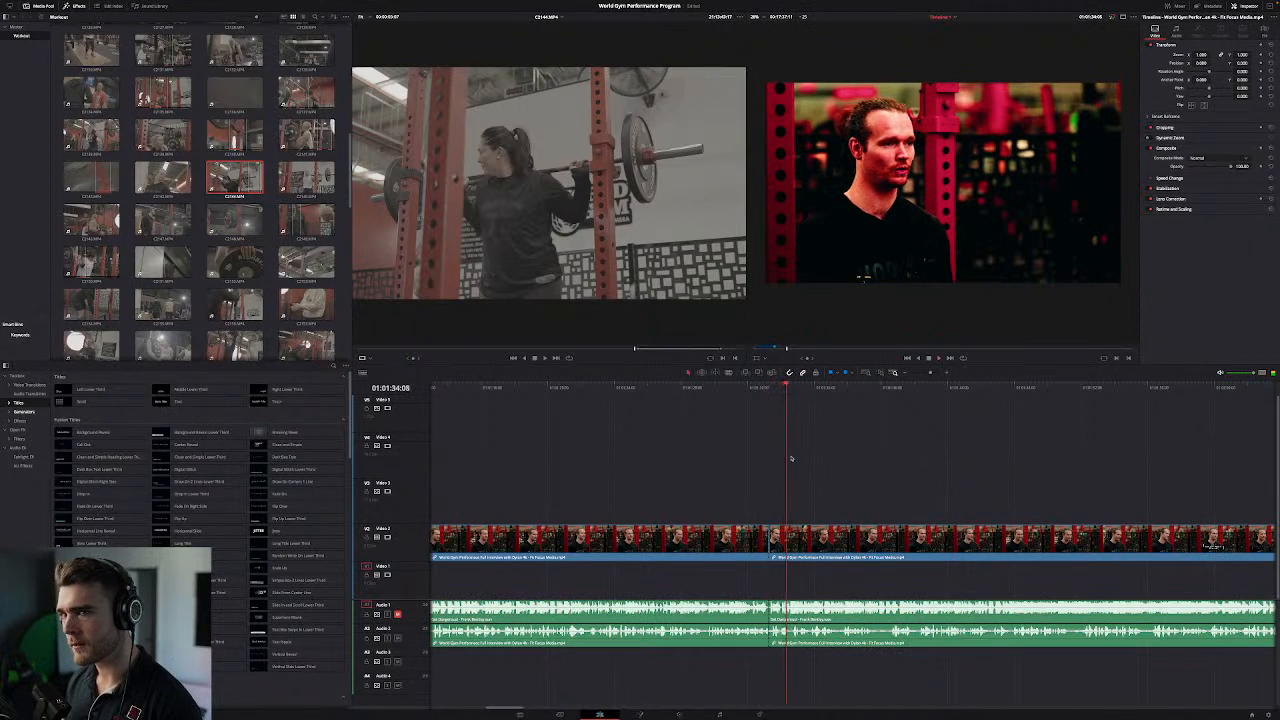
{"action": "key", "text": "ctrl+z"}
Step: Try splitting the interview and music near 01:01:33:16, play past the cut, and undo the split
{"action": "left_click", "coordinate": [783, 390]}
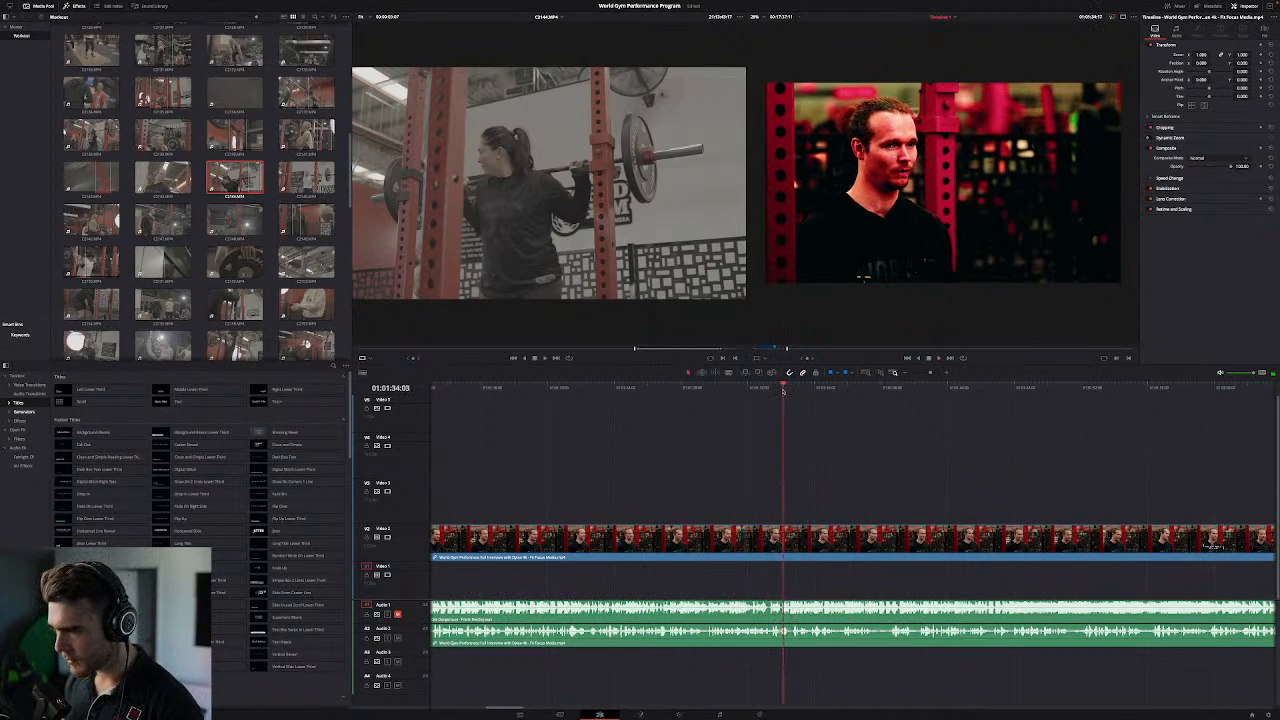
{"action": "left_click_drag", "start_coordinate": [783, 390], "coordinate": [775, 393]}
{"action": "key", "text": "ctrl+b"}
{"action": "key", "text": "space"}
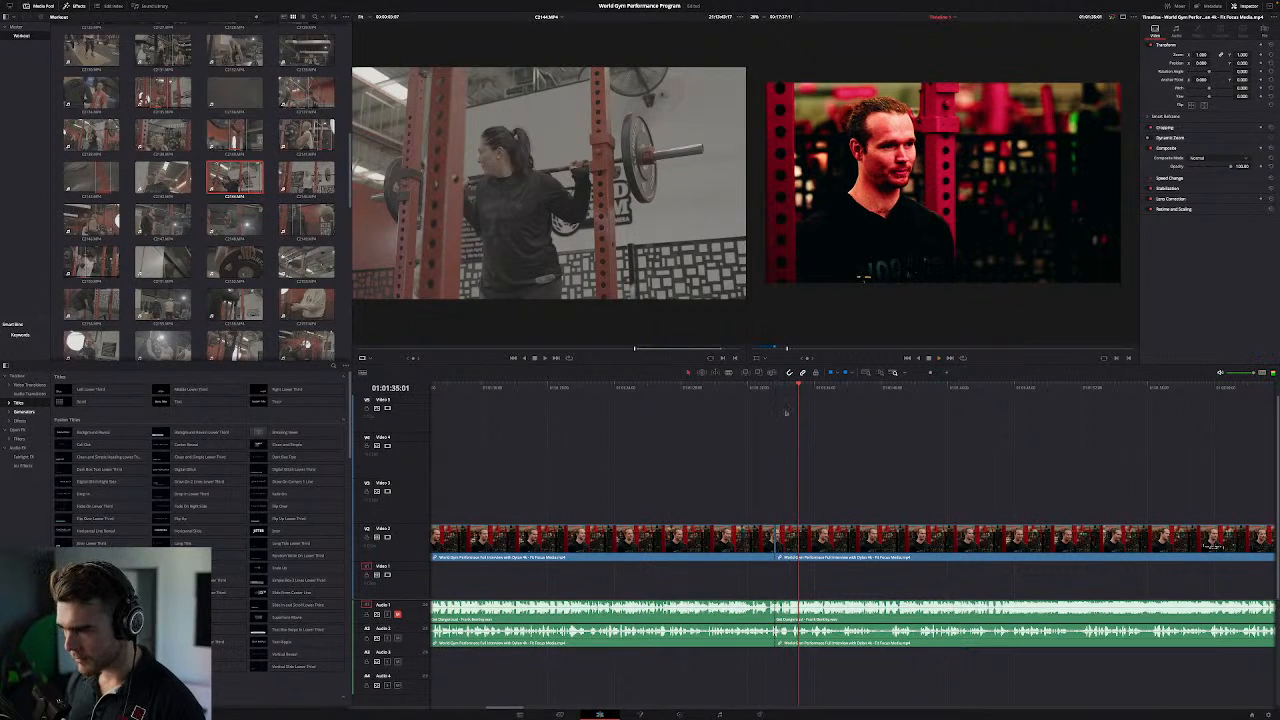
{"action": "left_click", "coordinate": [778, 390]}
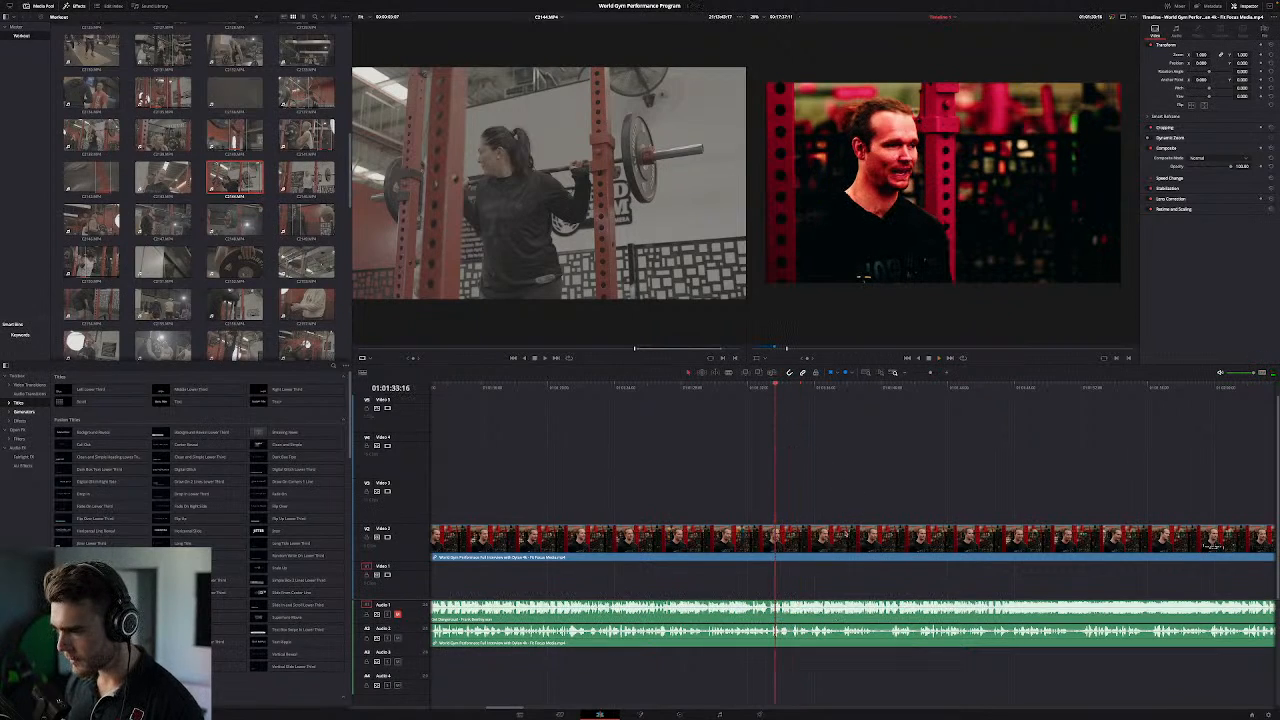
Step: Split only the linked interview clip at 01:01:33:16 and 01:01:37:08 to isolate that section, leaving the music uncut
{"action": "key", "text": "space"}
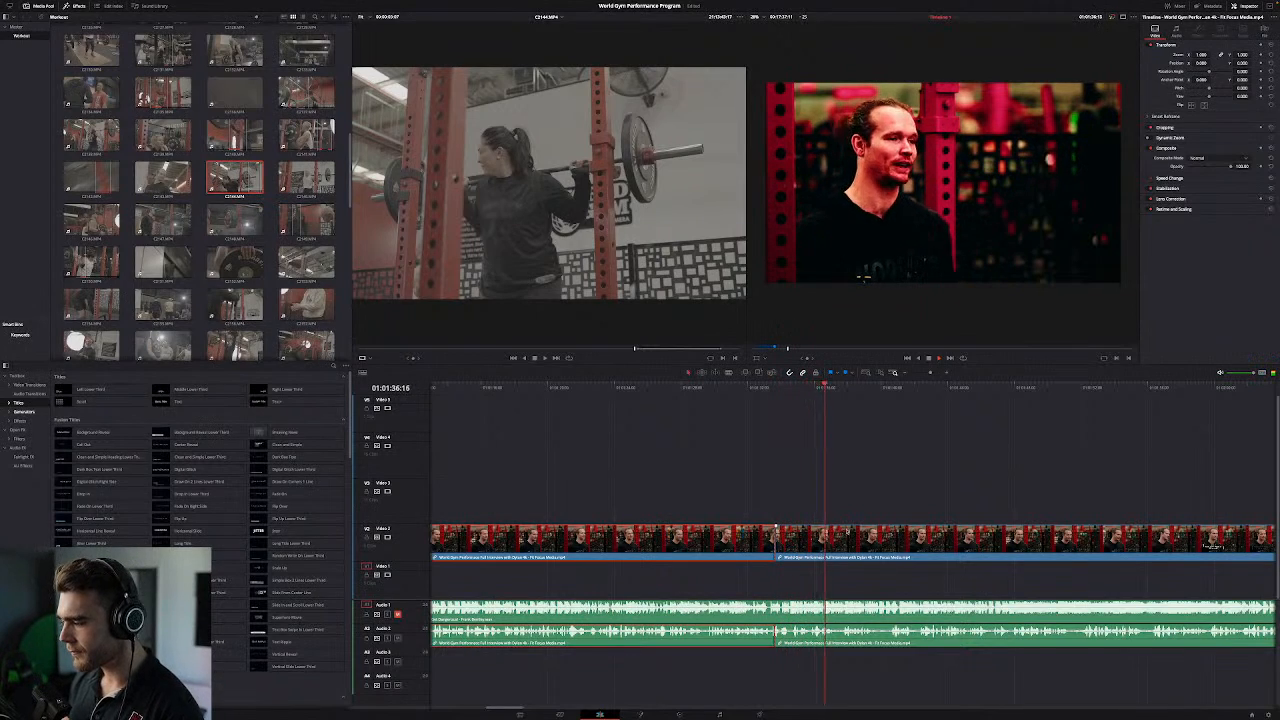
{"action": "right_click", "coordinate": [856, 541]}
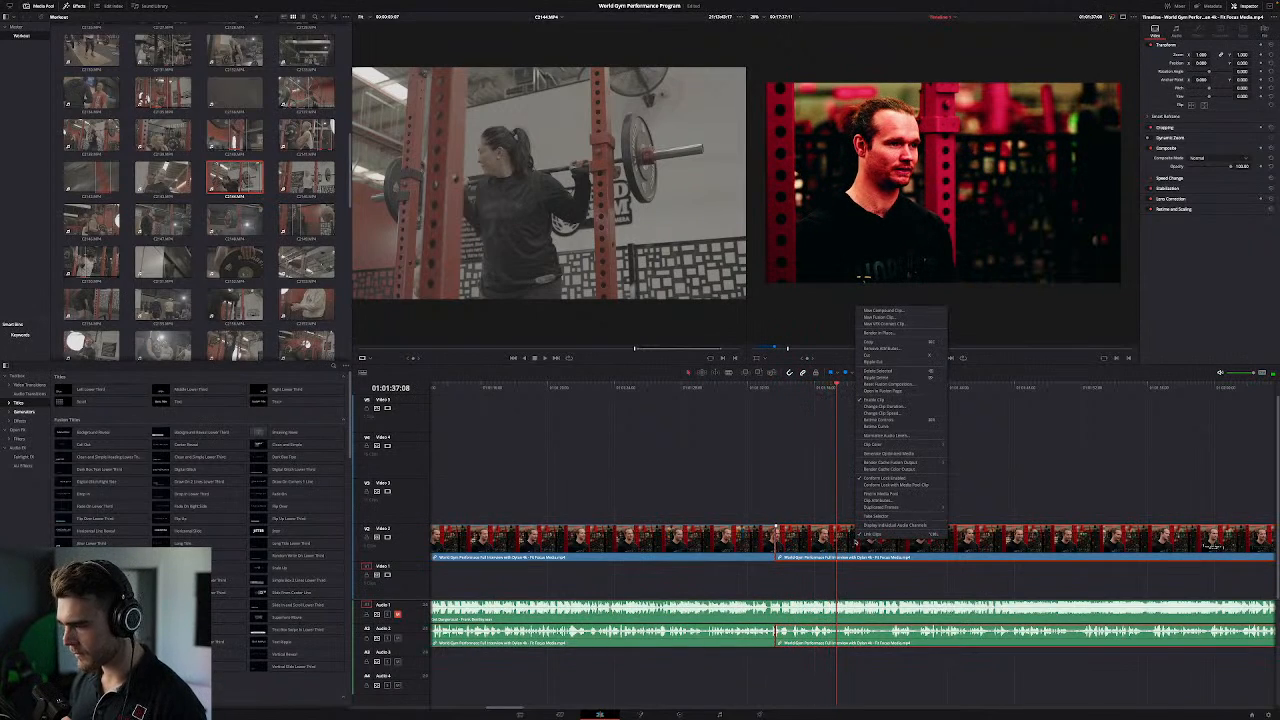
{"action": "left_click", "coordinate": [849, 546]}
{"action": "key", "text": "super+b"}
Step: Play on through the interview and move the isolated section up to Video 3, with its sound on Audio 3
{"action": "key", "text": "space"}
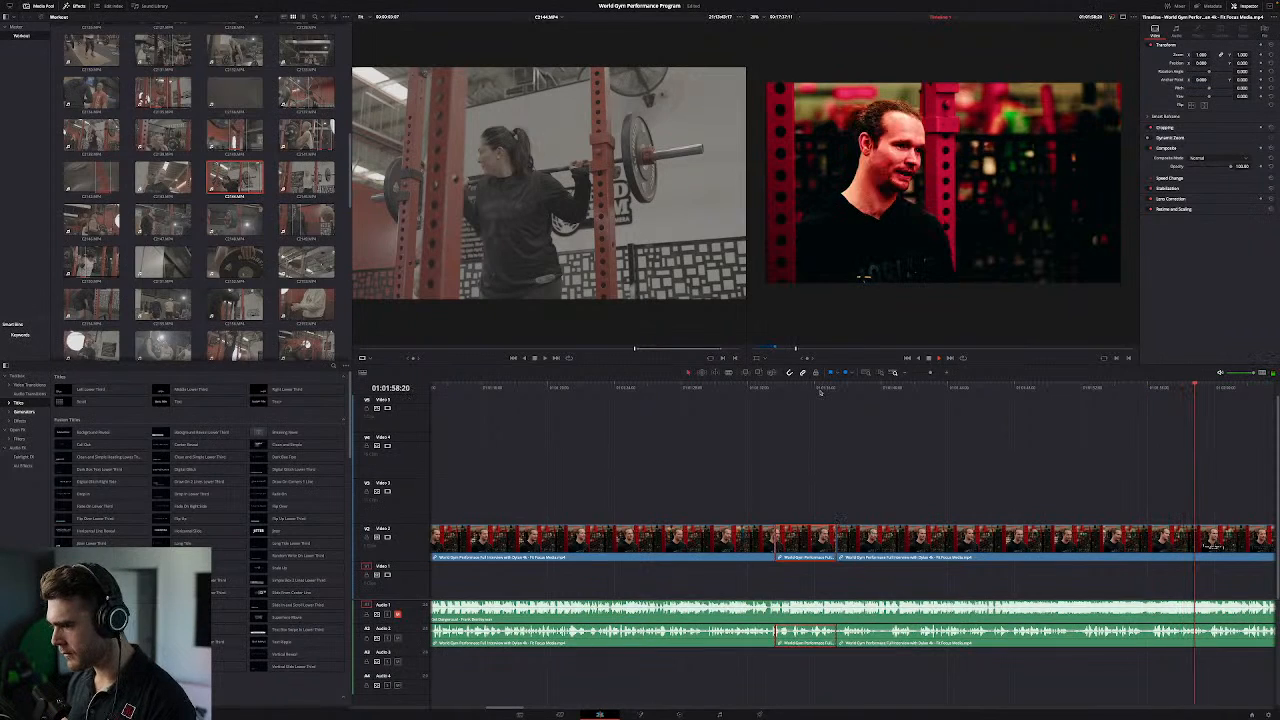
{"action": "left_click", "coordinate": [825, 388]}
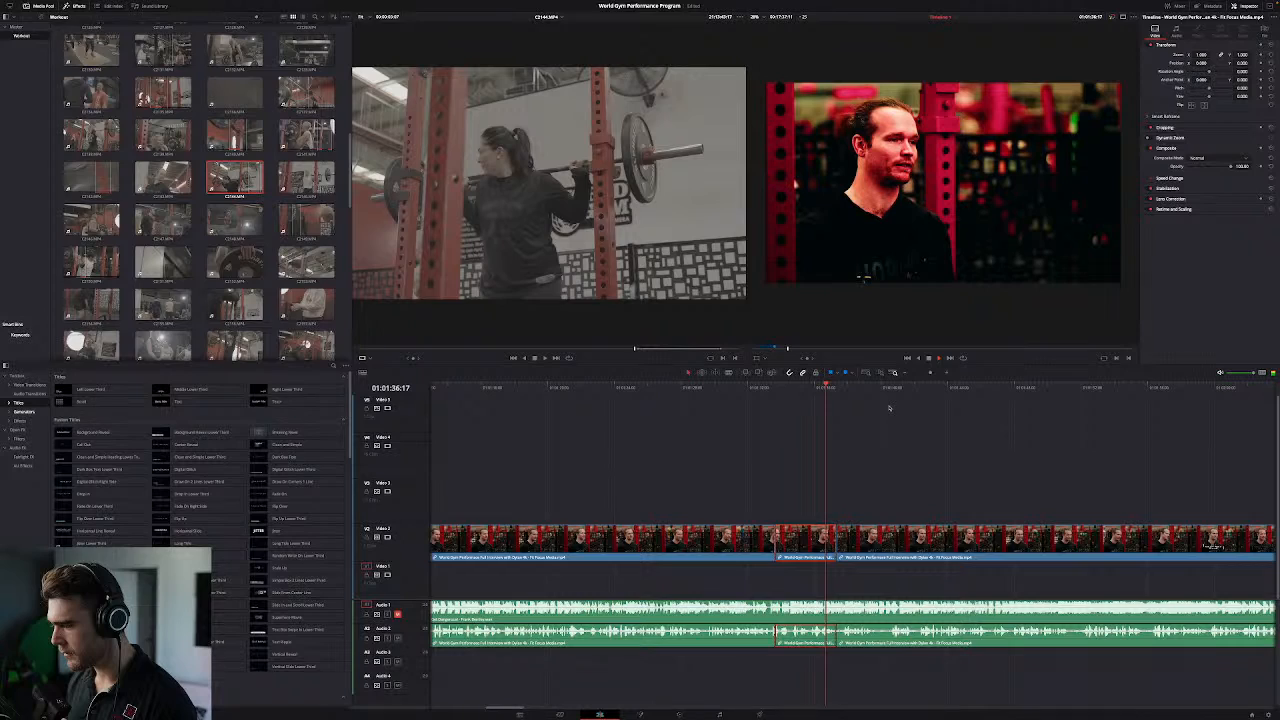
{"action": "left_click", "coordinate": [1092, 389]}
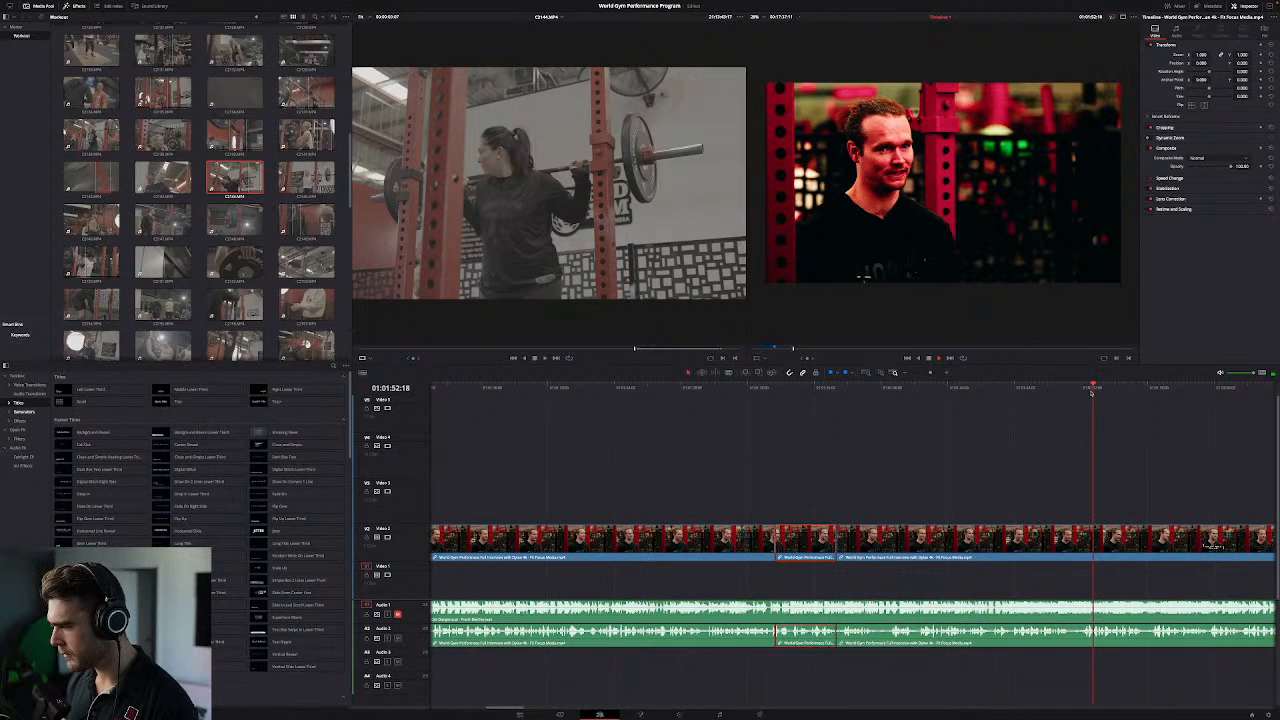
{"action": "key", "text": "alt+Up"}
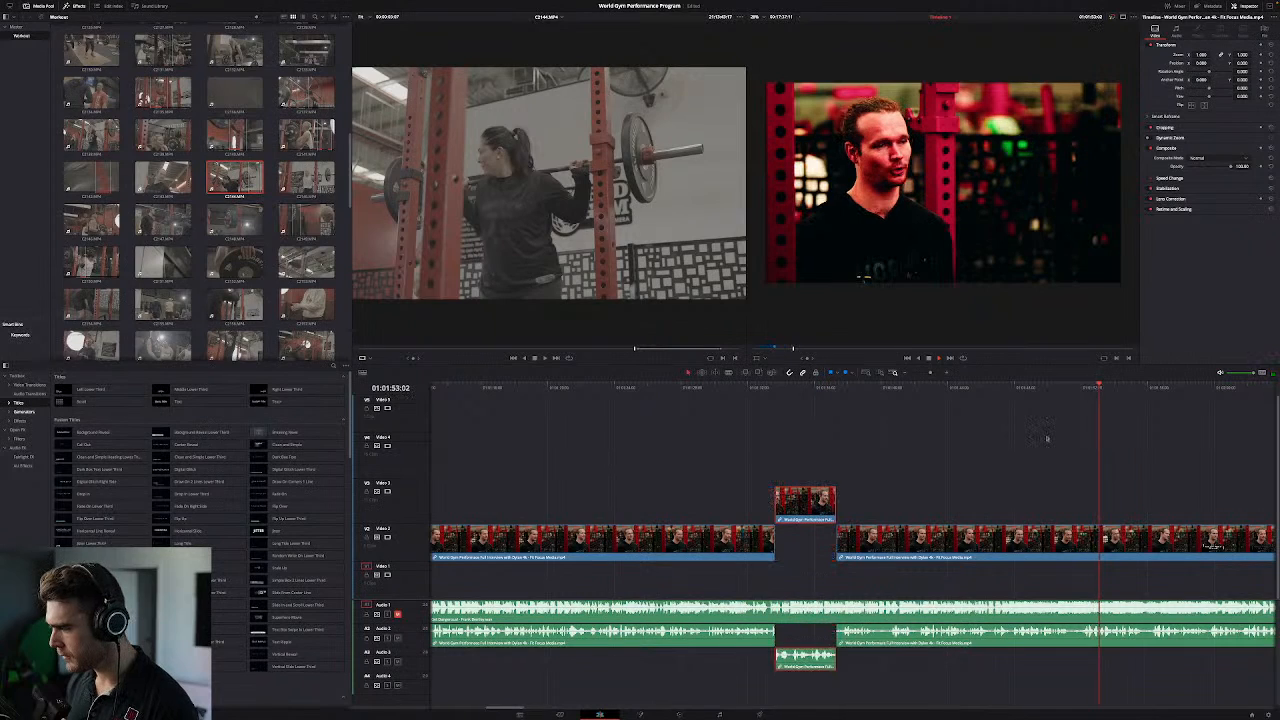
Step: Split the interview at 01:01:52:10 and 01:01:59:18 and raise the section between the cuts to Video 3
{"action": "left_click", "coordinate": [1089, 392]}
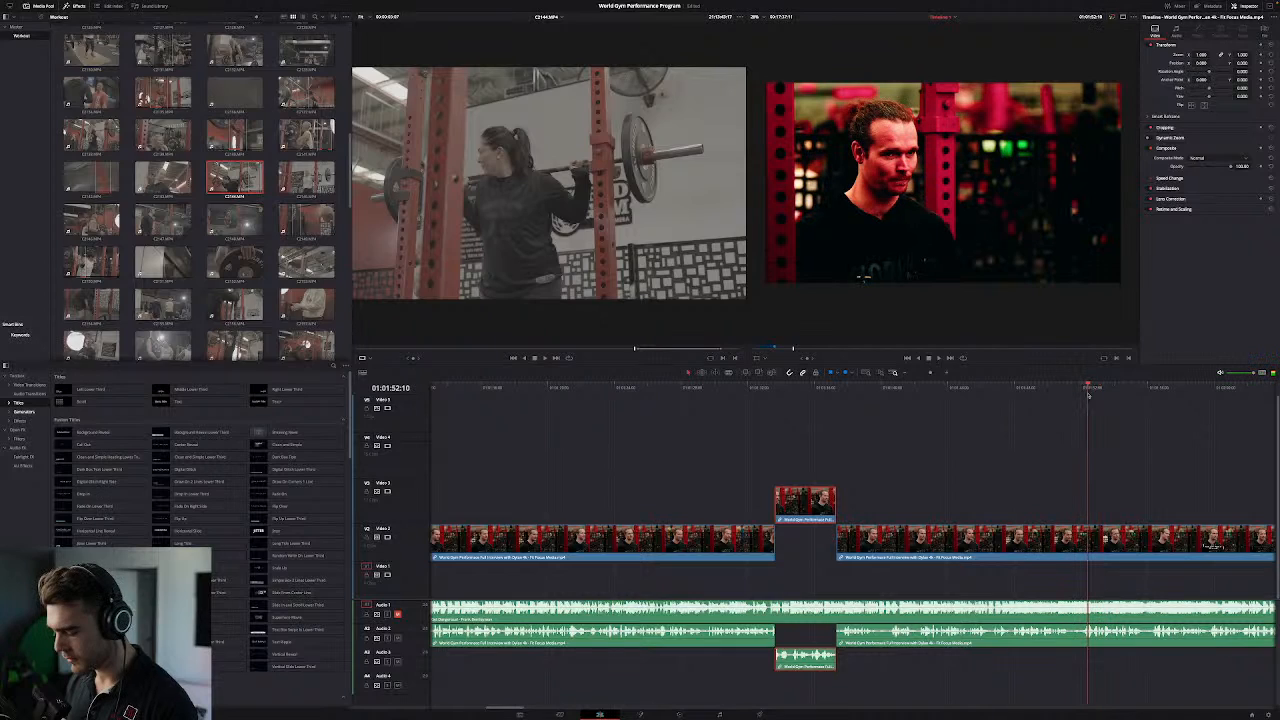
{"action": "key", "text": "super+b"}
{"action": "left_click", "coordinate": [1003, 548]}
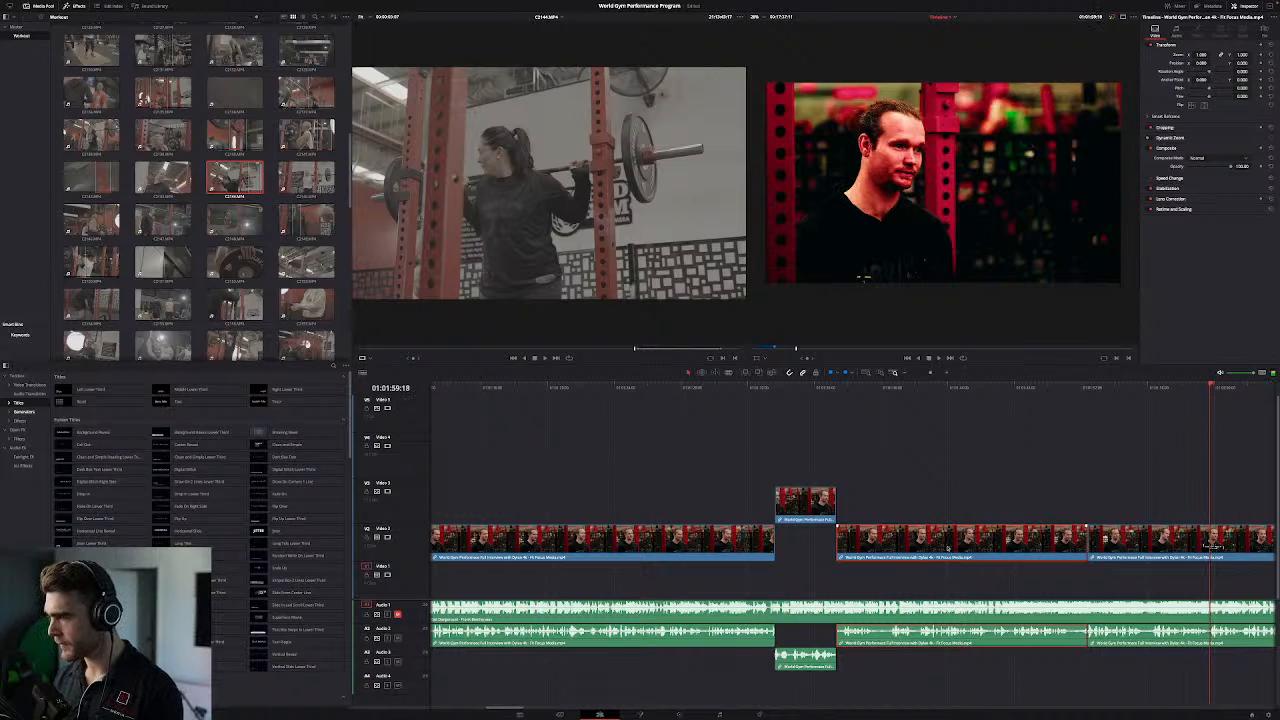
{"action": "key", "text": "super+b"}
{"action": "double_click", "coordinate": [1207, 545]}
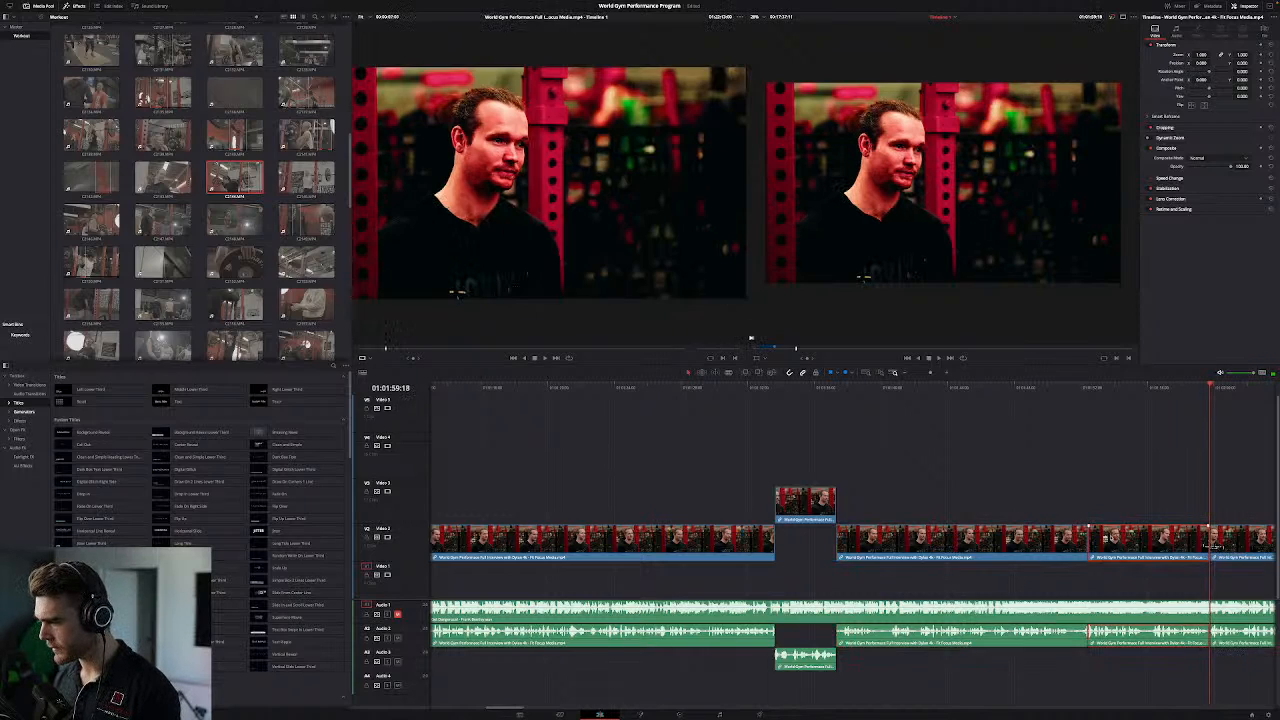
{"action": "left_click_drag", "start_coordinate": [1122, 545], "coordinate": [1120, 511]}
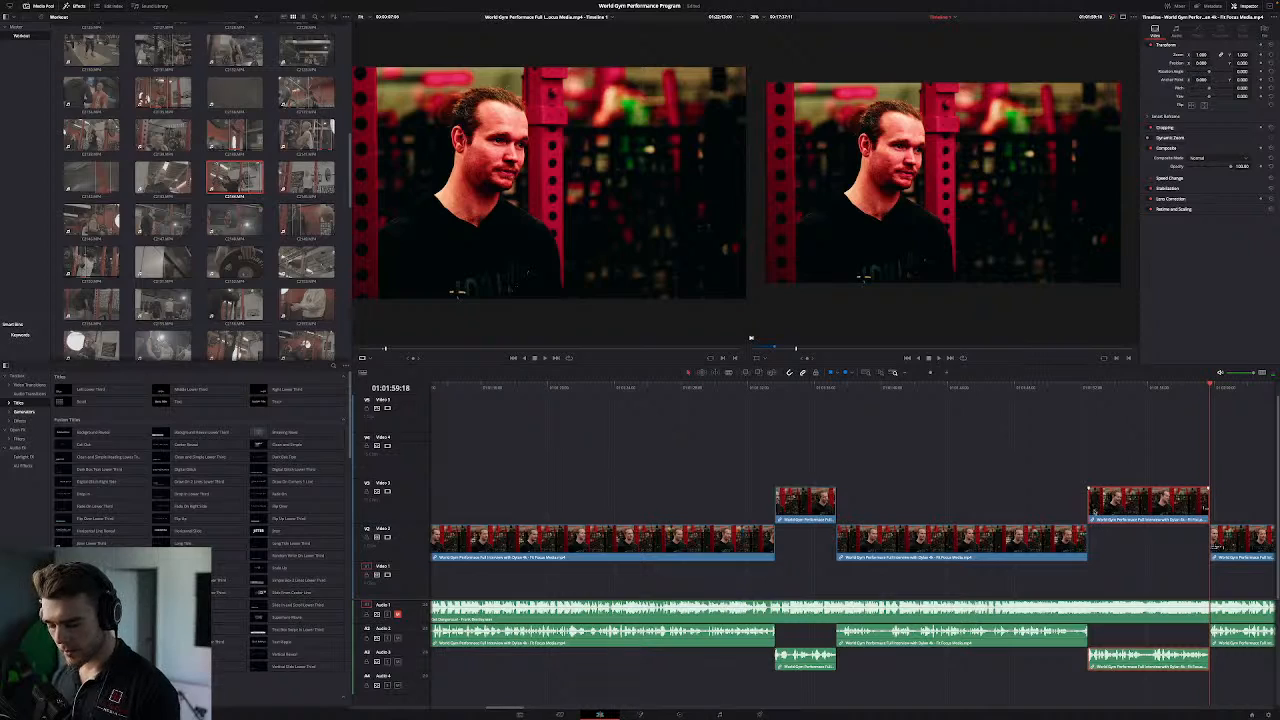
Step: Colour both raised interview sections orange and place them back to back on Video 3 over the end of the first music clip
{"action": "left_click", "coordinate": [802, 508], "text": "super"}
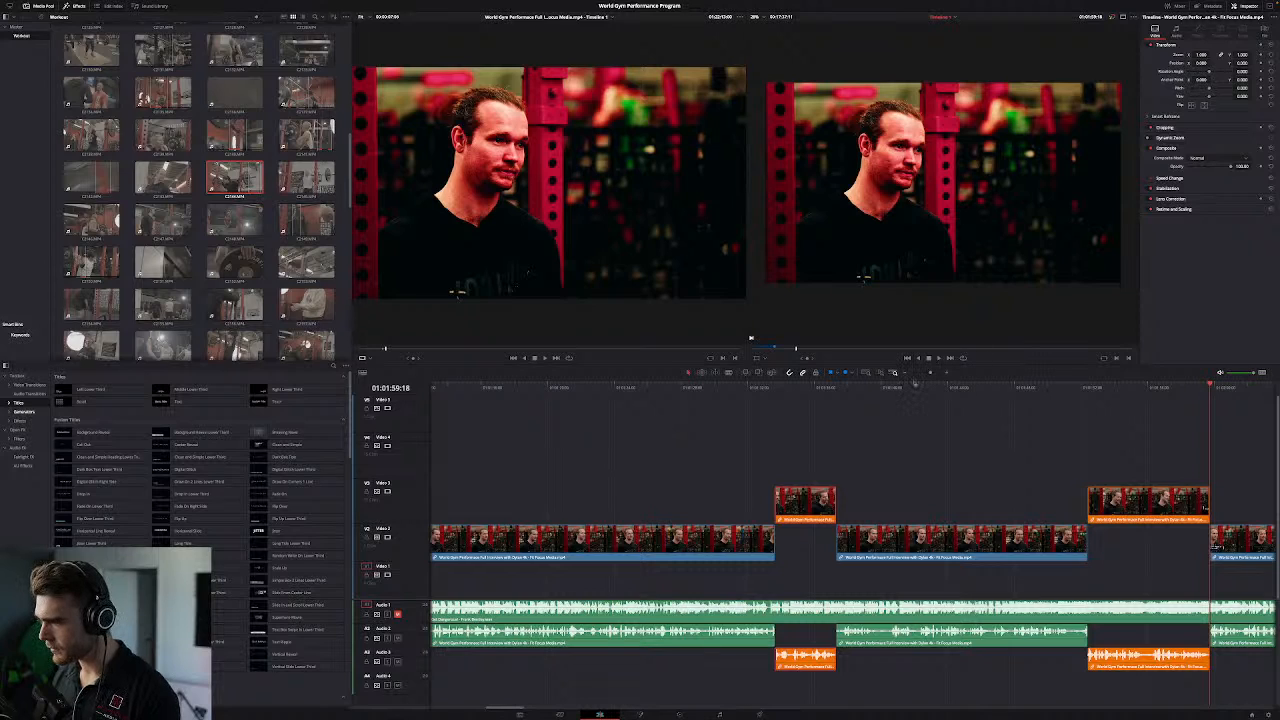
{"action": "left_click", "coordinate": [905, 374]}
{"action": "left_click", "coordinate": [905, 374]}
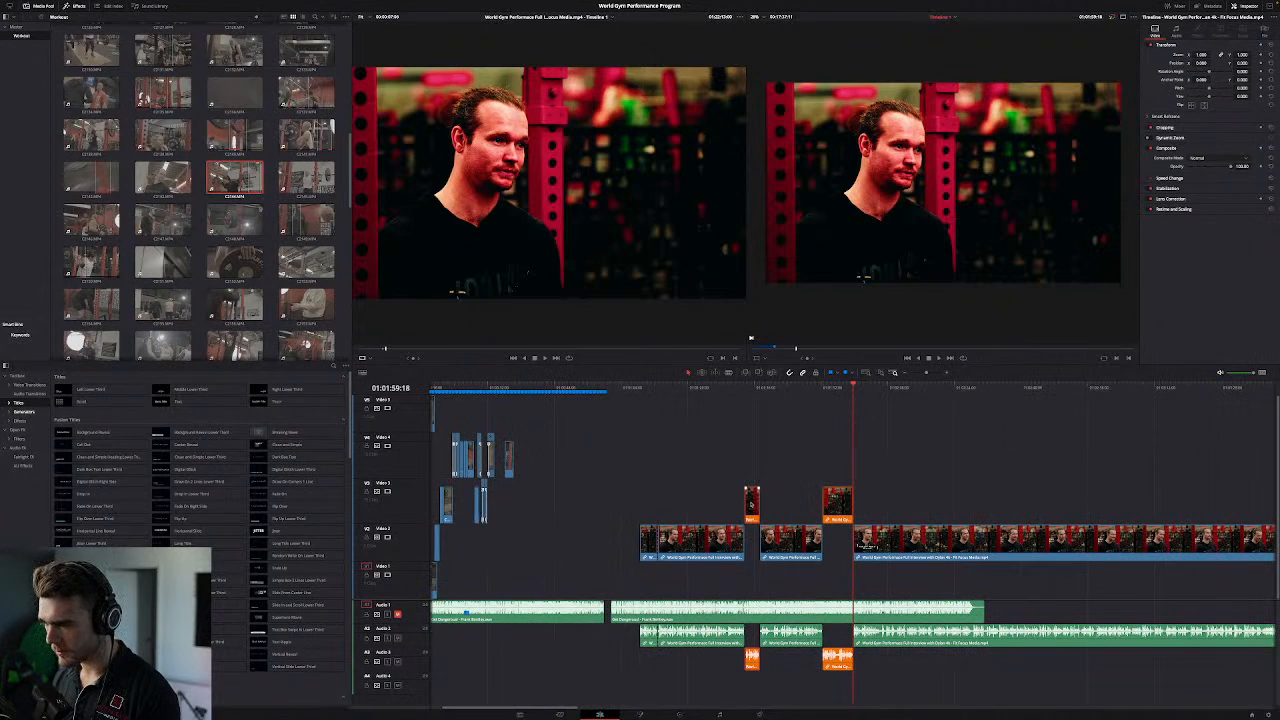
{"action": "left_click_drag", "start_coordinate": [751, 502], "coordinate": [580, 502]}
{"action": "left_click_drag", "start_coordinate": [838, 505], "coordinate": [603, 507]}
Step: Split the second orange interview section at 01:00:56:05, delete its opening piece, and close the gap to the first section
{"action": "left_click", "coordinate": [572, 404]}
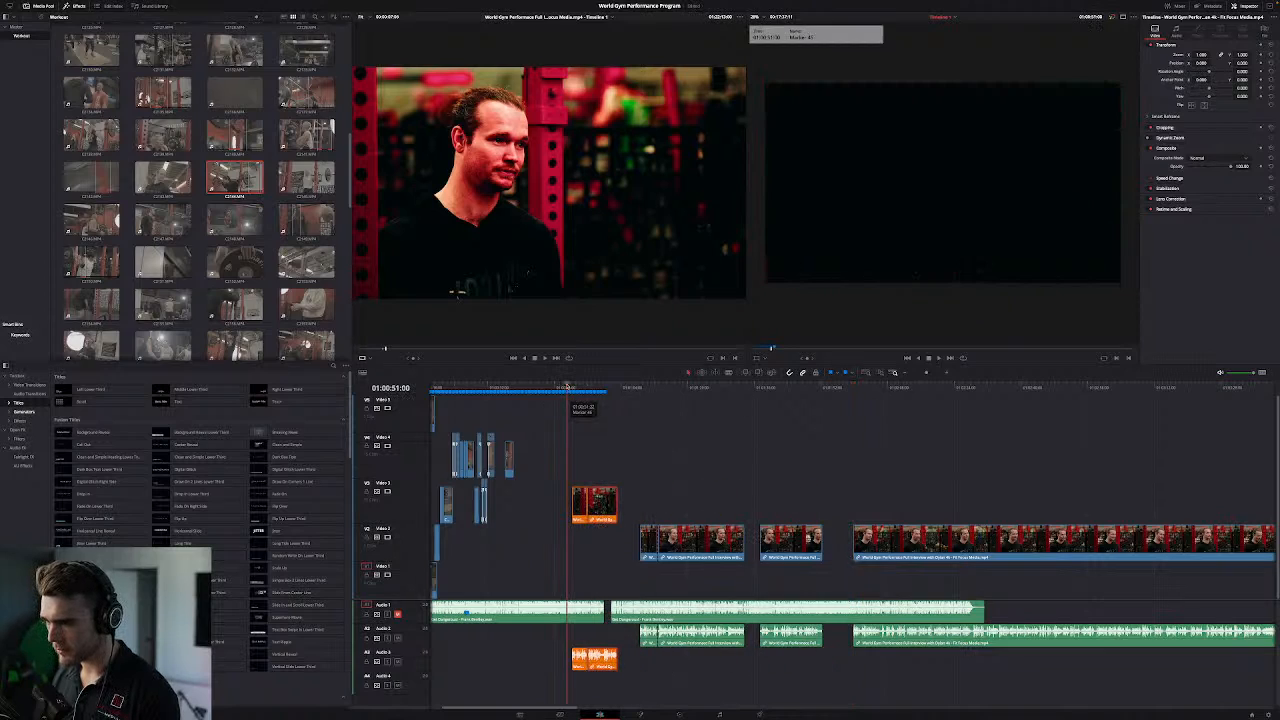
{"action": "key", "text": "space"}
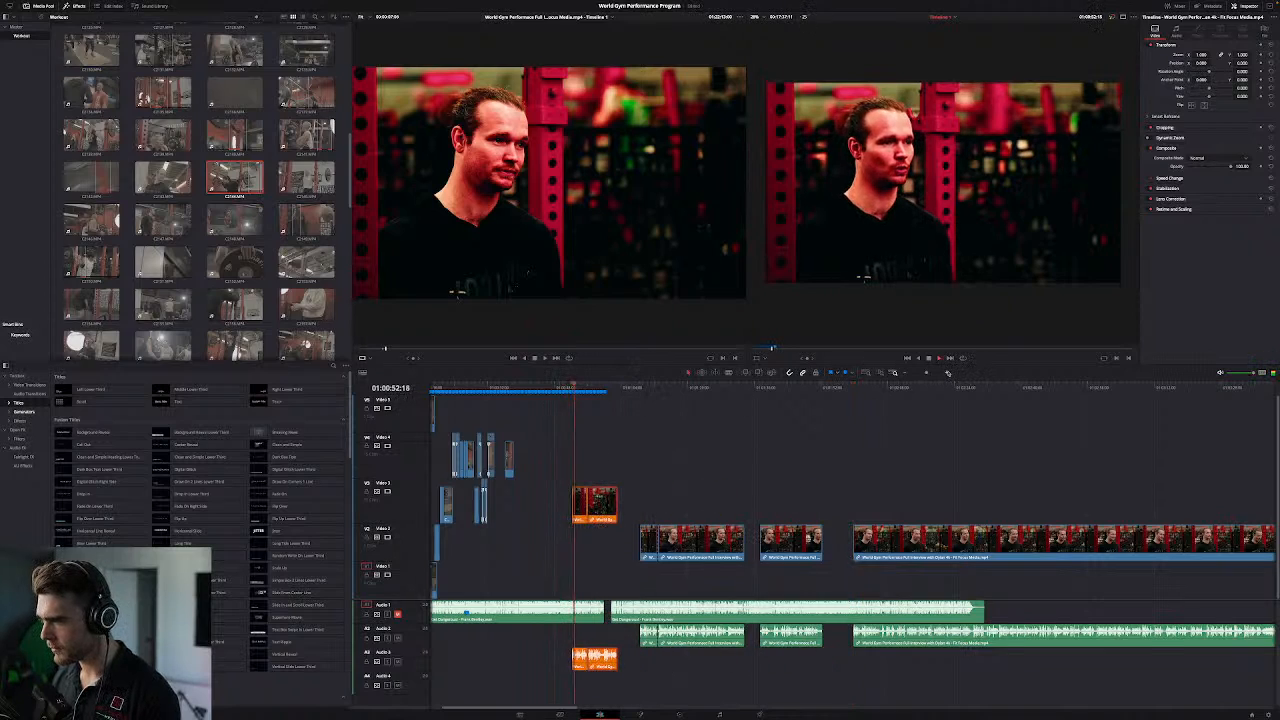
{"action": "left_click", "coordinate": [947, 373]}
{"action": "left_click", "coordinate": [947, 373]}
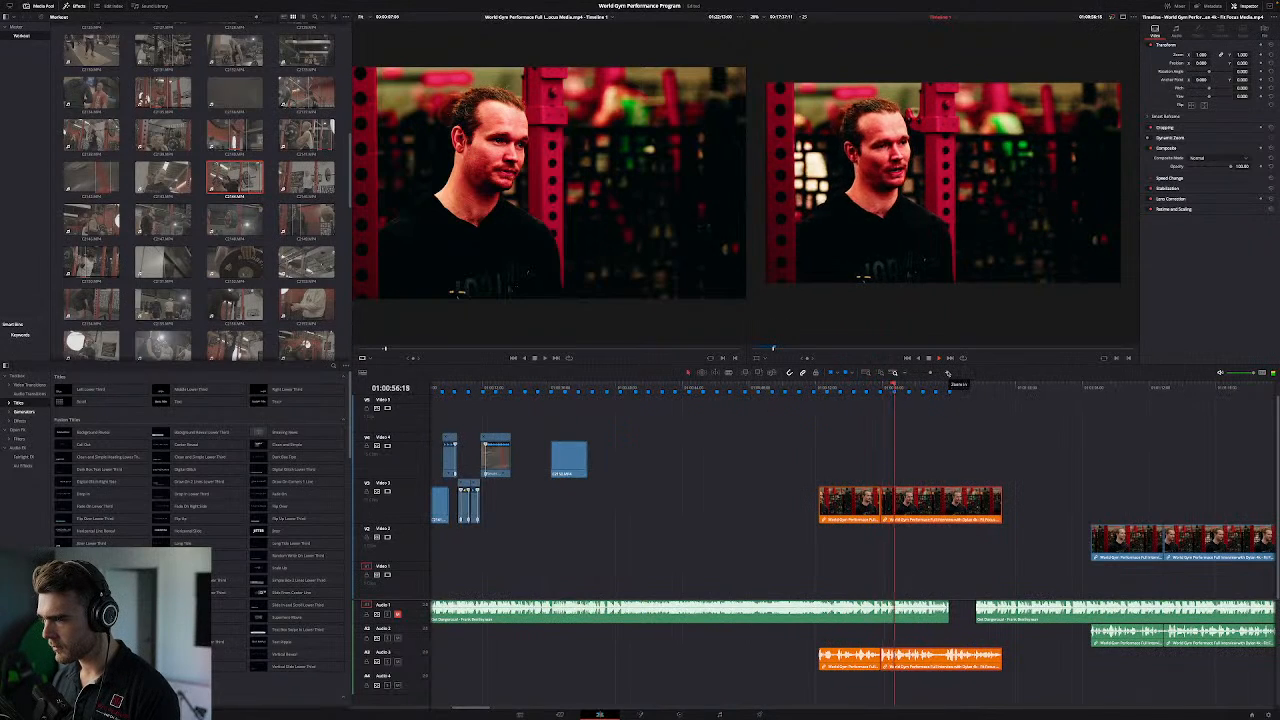
{"action": "left_click", "coordinate": [947, 373]}
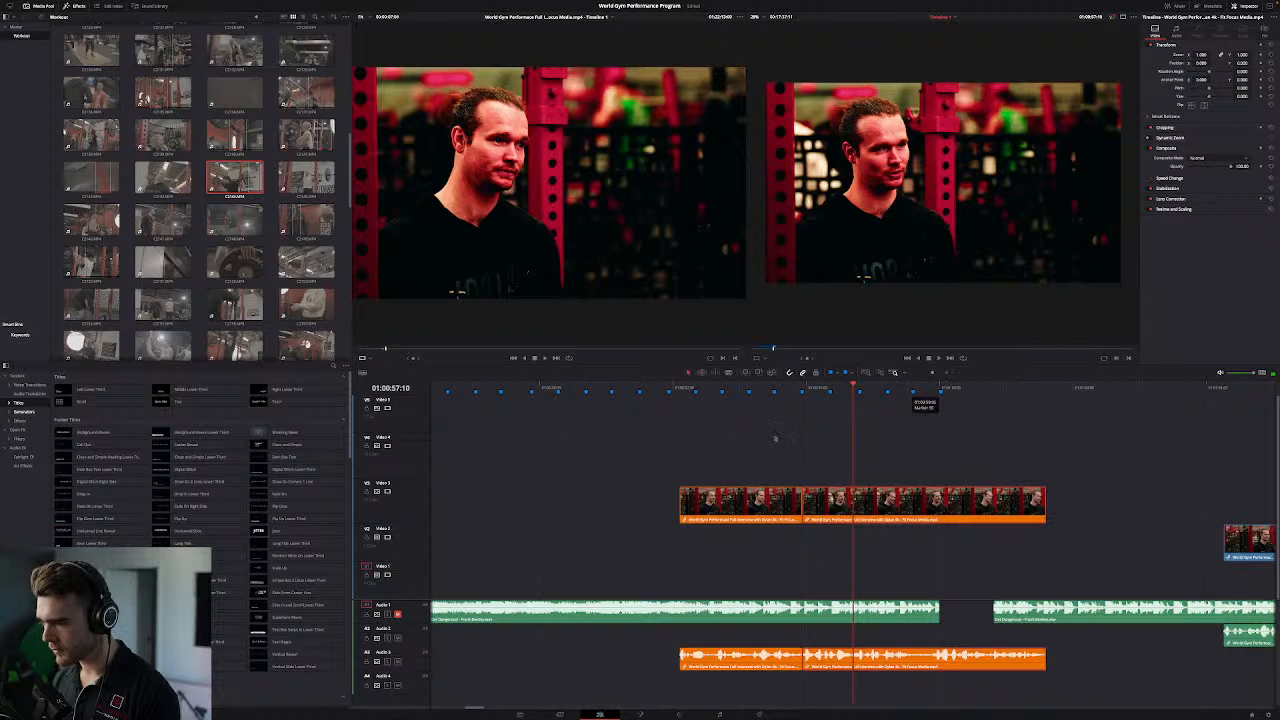
{"action": "left_click", "coordinate": [811, 388]}
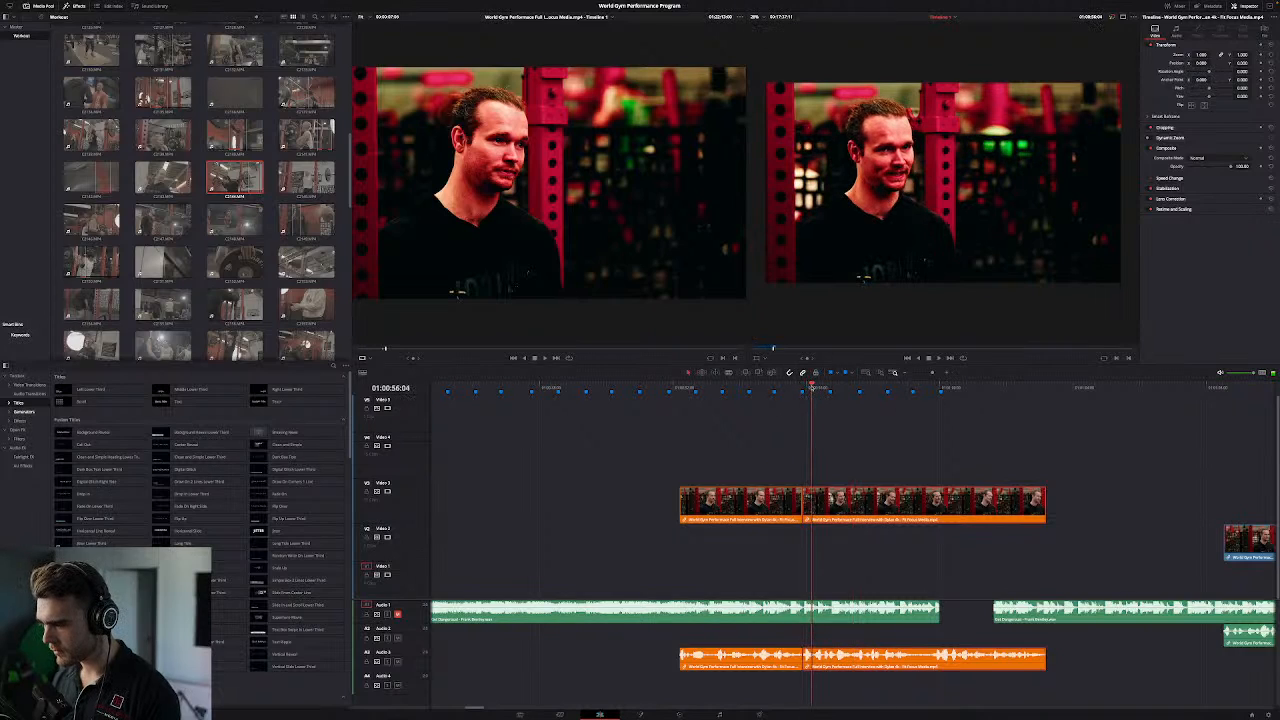
{"action": "key", "text": "space"}
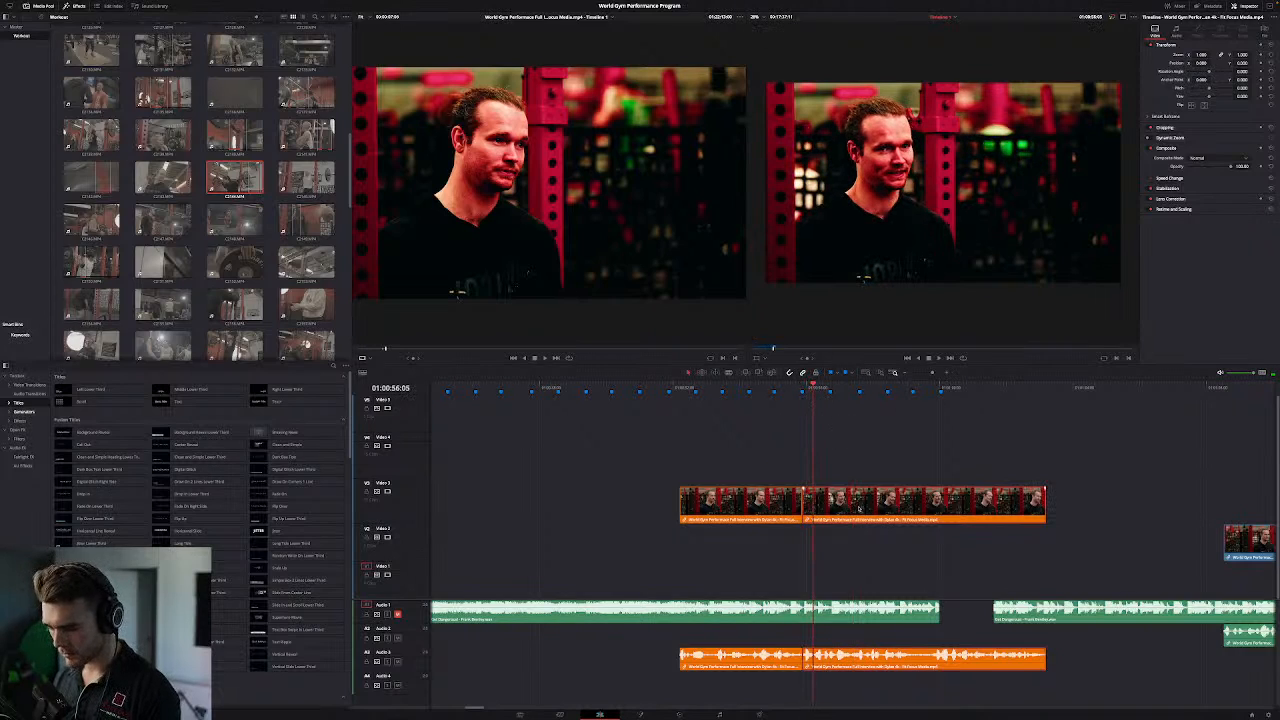
{"action": "key", "text": "super+b"}
{"action": "left_click", "coordinate": [808, 509]}
{"action": "key", "text": "BackSpace"}
{"action": "left_click_drag", "start_coordinate": [860, 509], "coordinate": [850, 510]}
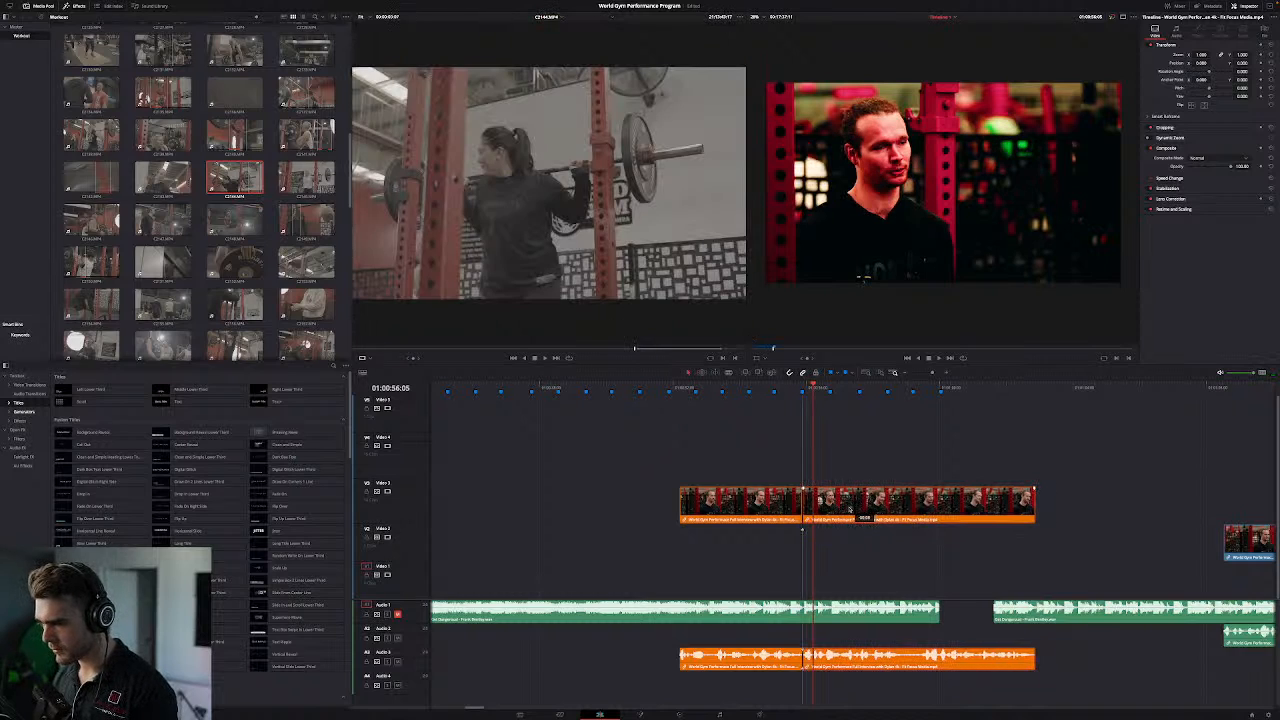
Step: Play across the join between the two orange interview sections and inspect the audio waveforms closely around 01:00:55:22
{"action": "left_click", "coordinate": [727, 389]}
{"action": "key", "text": "space"}
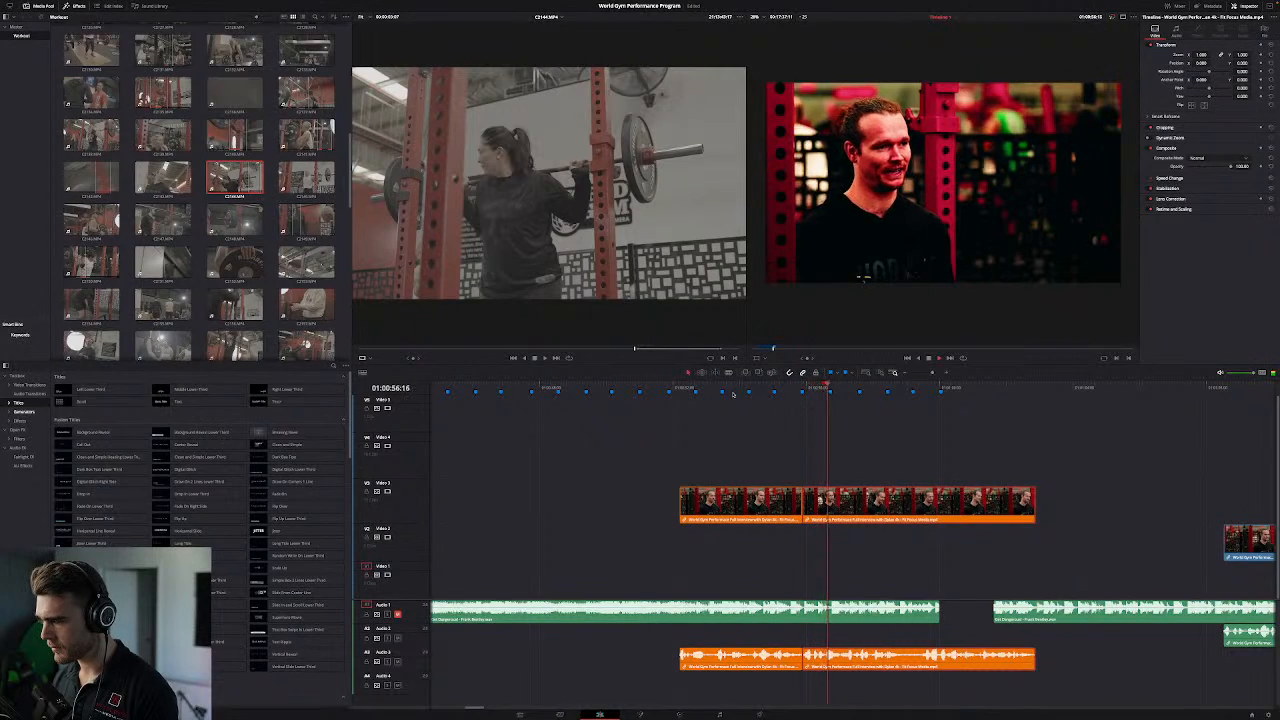
{"action": "left_click", "coordinate": [791, 390]}
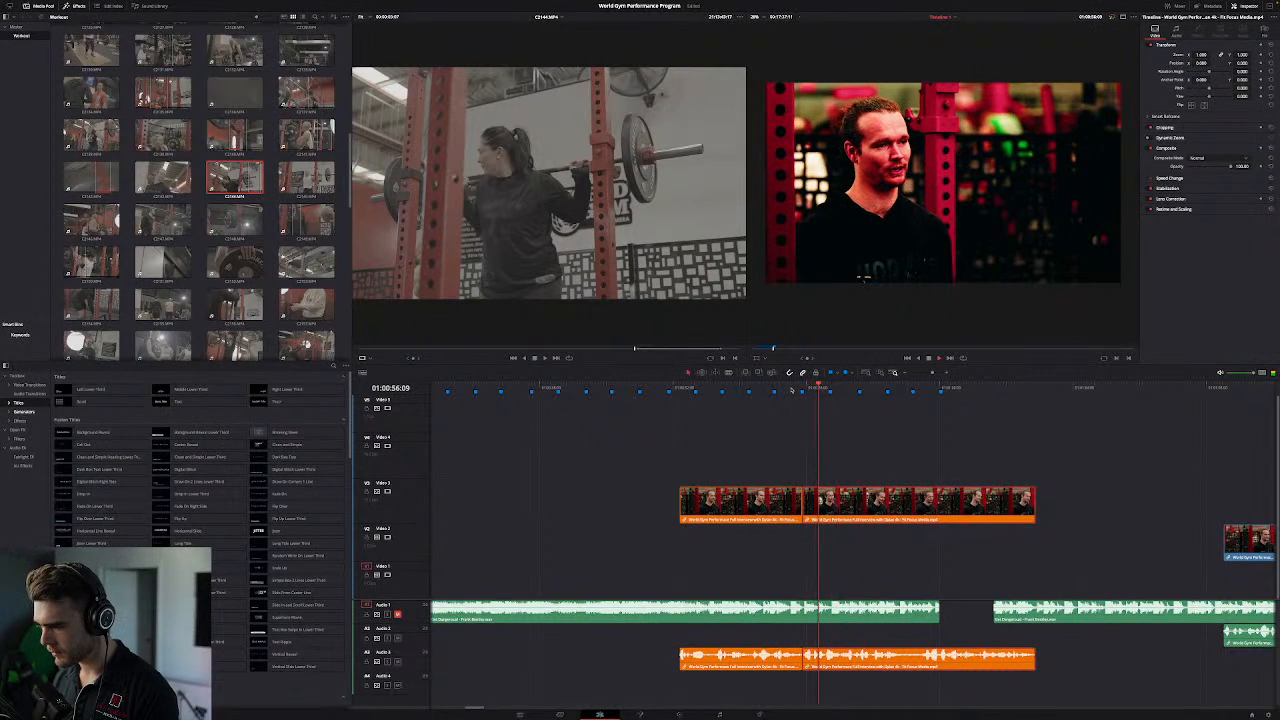
{"action": "key", "text": "shift+Up"}
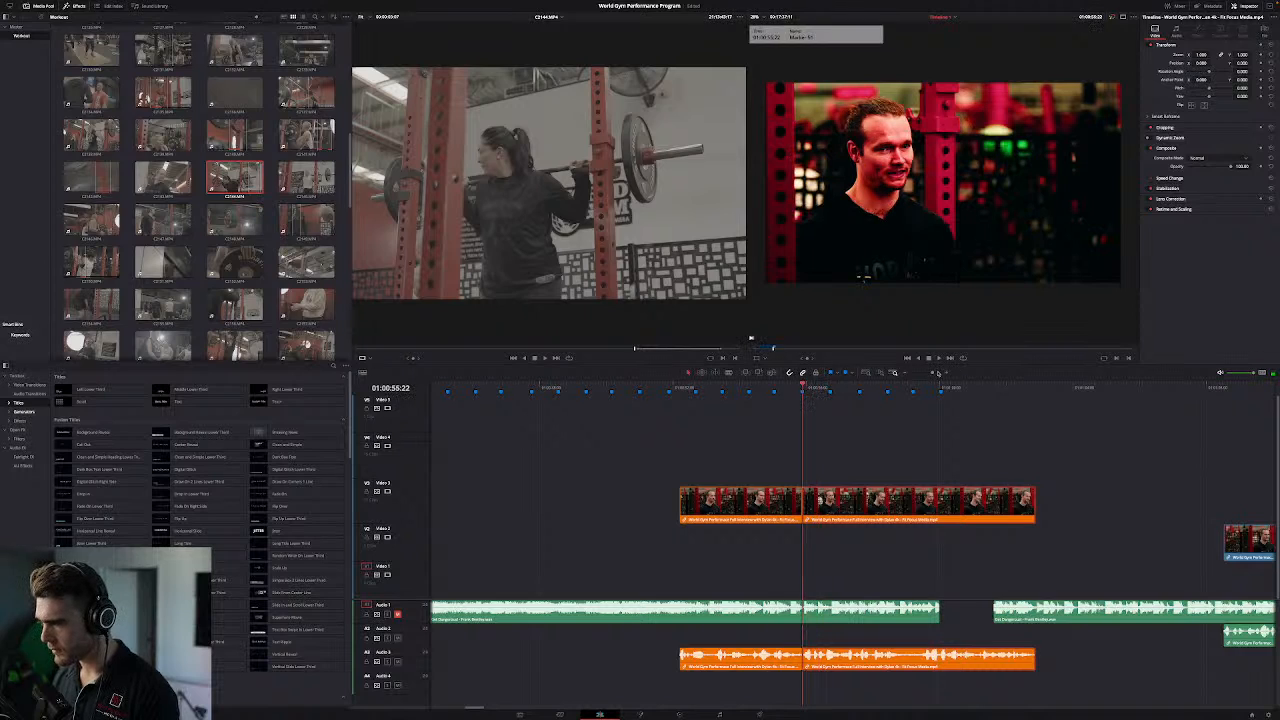
{"action": "left_click", "coordinate": [948, 373]}
{"action": "left_click", "coordinate": [948, 373]}
{"action": "left_click", "coordinate": [948, 373]}
{"action": "left_click", "coordinate": [948, 373]}
{"action": "key", "text": "space"}
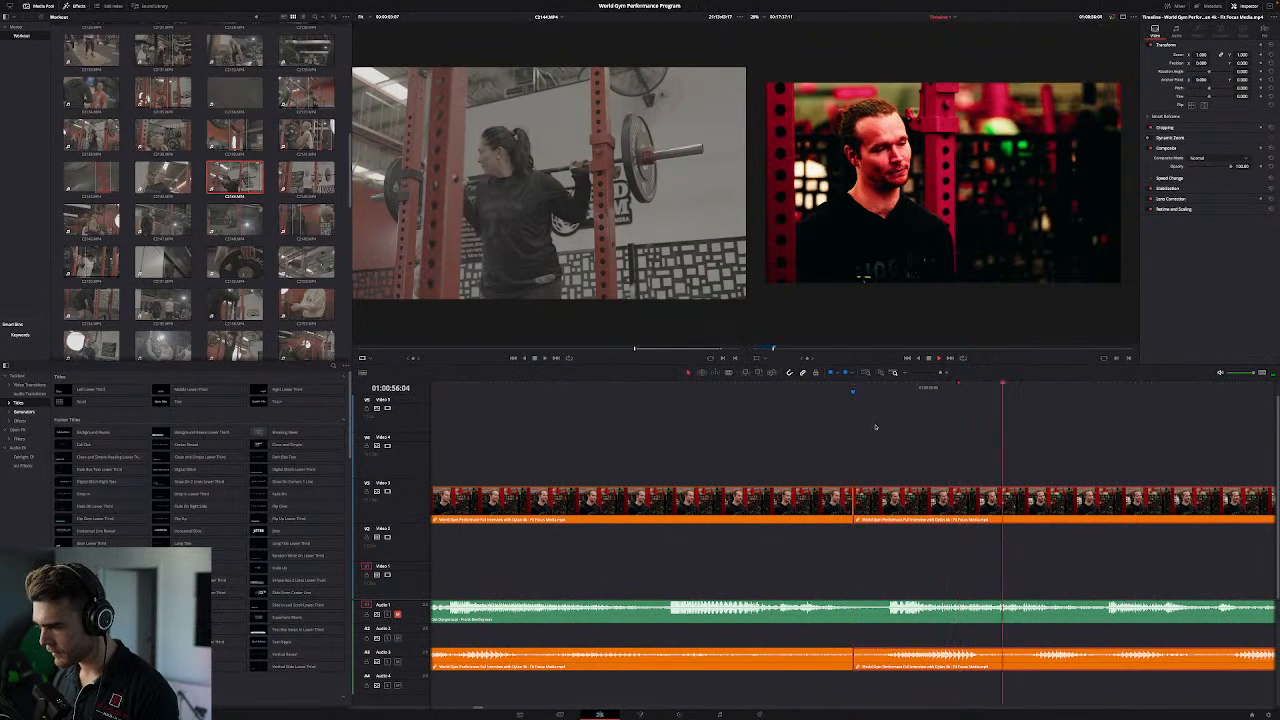
{"action": "key", "text": "space"}
Step: Split the second orange section at 01:00:56:01, delete the short piece before the cut, and close the gap
{"action": "left_click", "coordinate": [919, 392]}
{"action": "key", "text": "space"}
{"action": "key", "text": "space"}
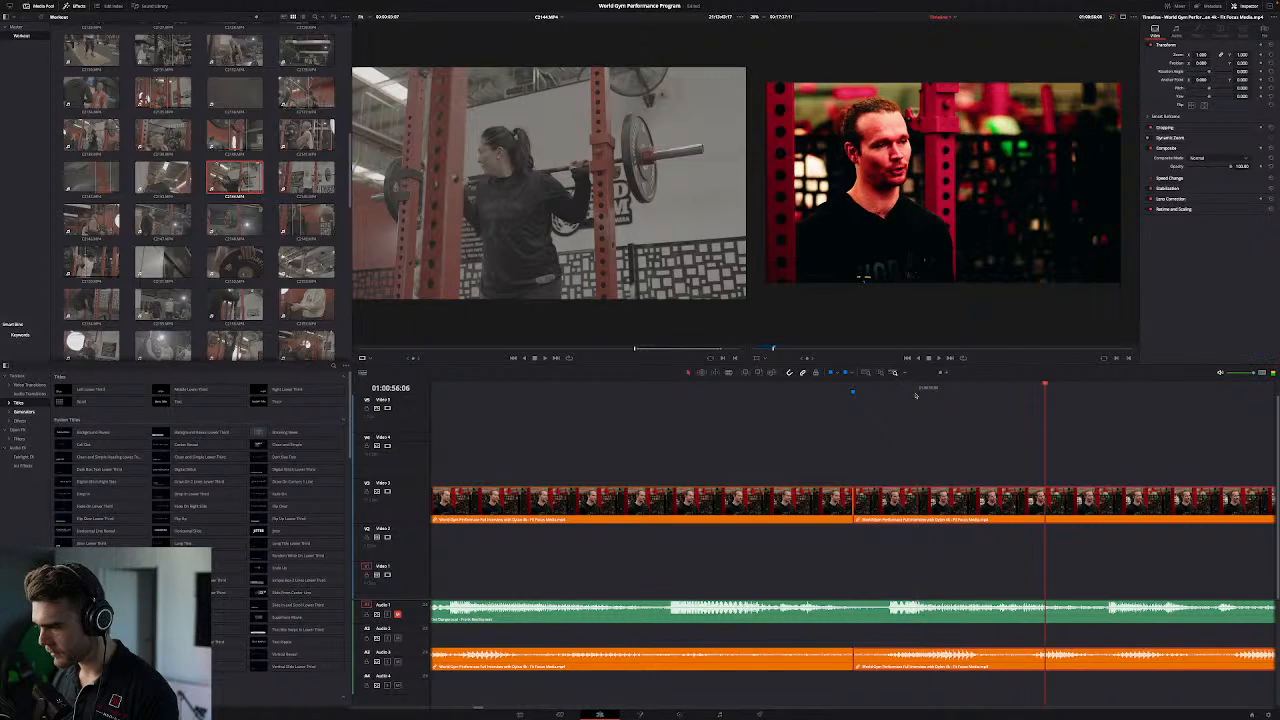
{"action": "left_click", "coordinate": [919, 393]}
{"action": "key", "text": "space"}
{"action": "left_click", "coordinate": [919, 393]}
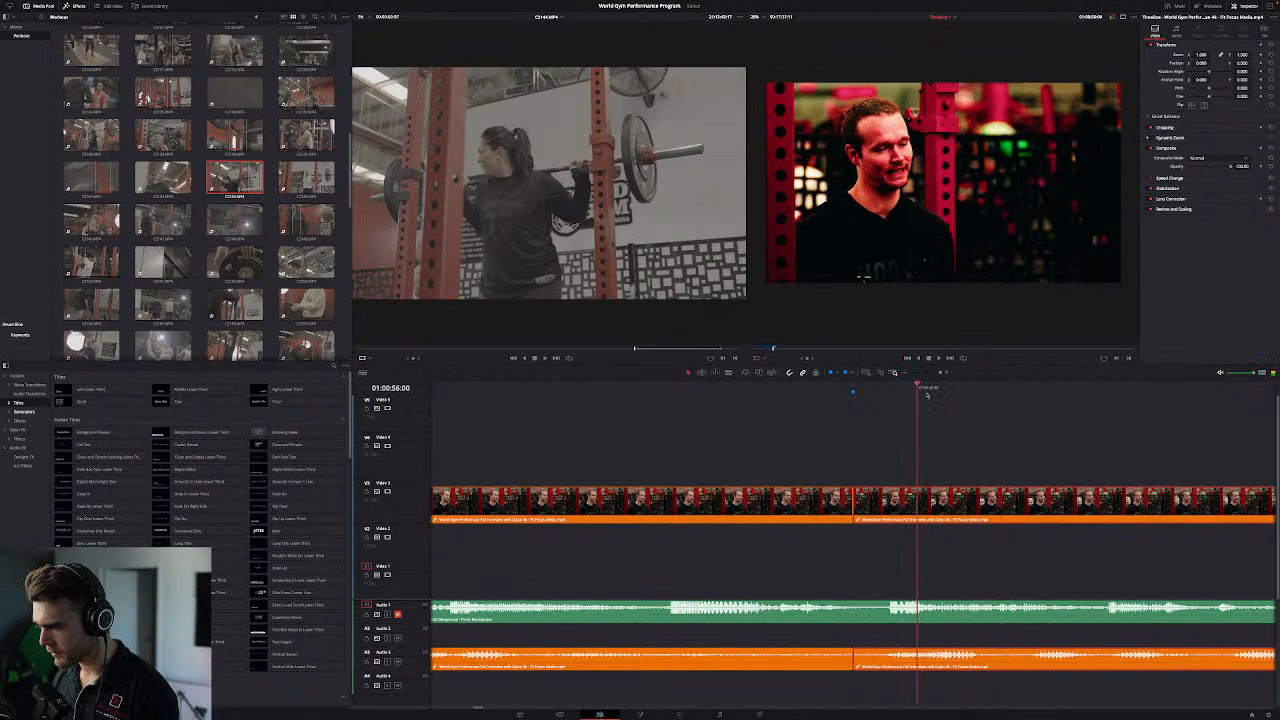
{"action": "key", "text": "Right"}
{"action": "key", "text": "ctrl+b"}
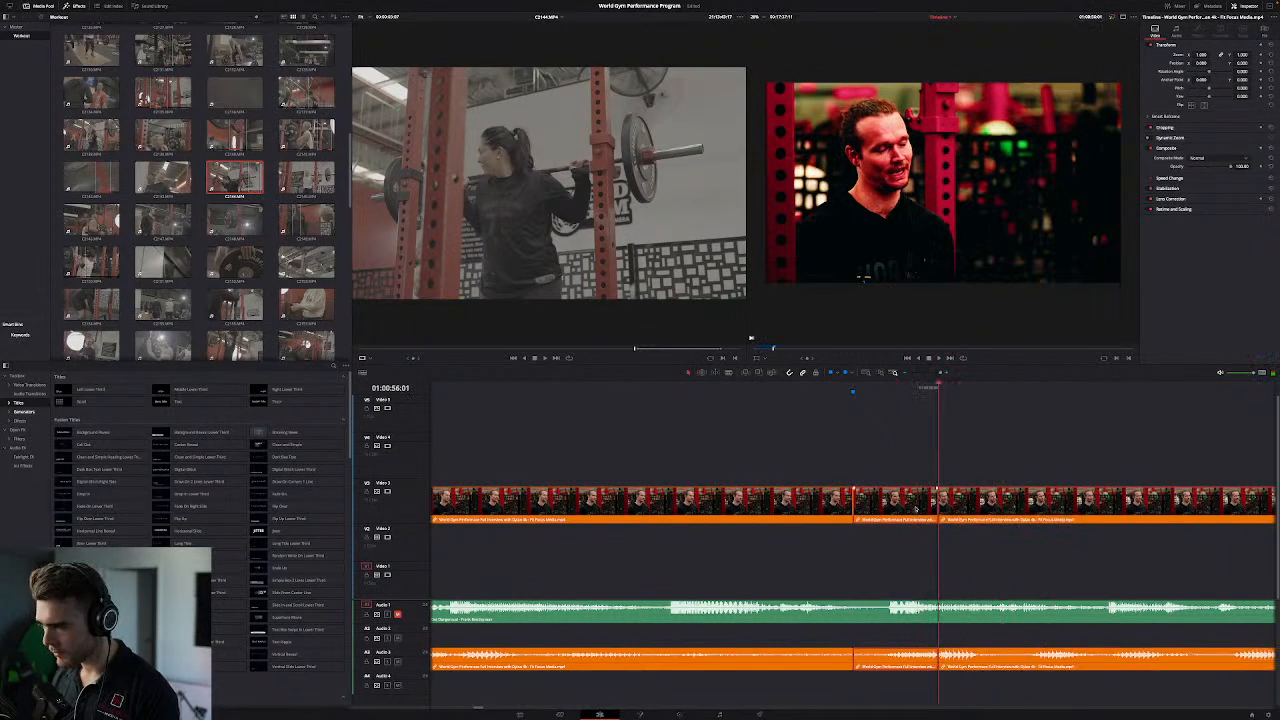
{"action": "key", "text": "Delete"}
{"action": "left_click_drag", "start_coordinate": [980, 517], "coordinate": [908, 510]}
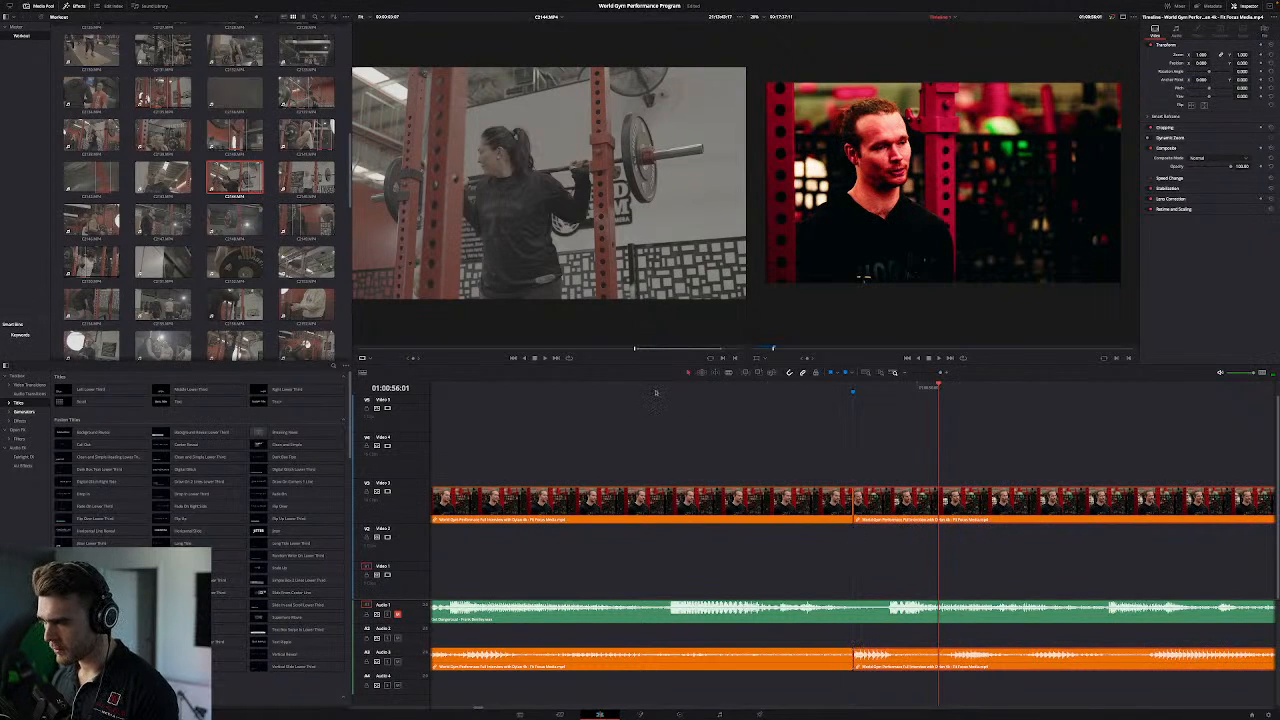
Step: Play the joined interview sections and split the second orange section at 01:00:58:15
{"action": "key", "text": "space"}
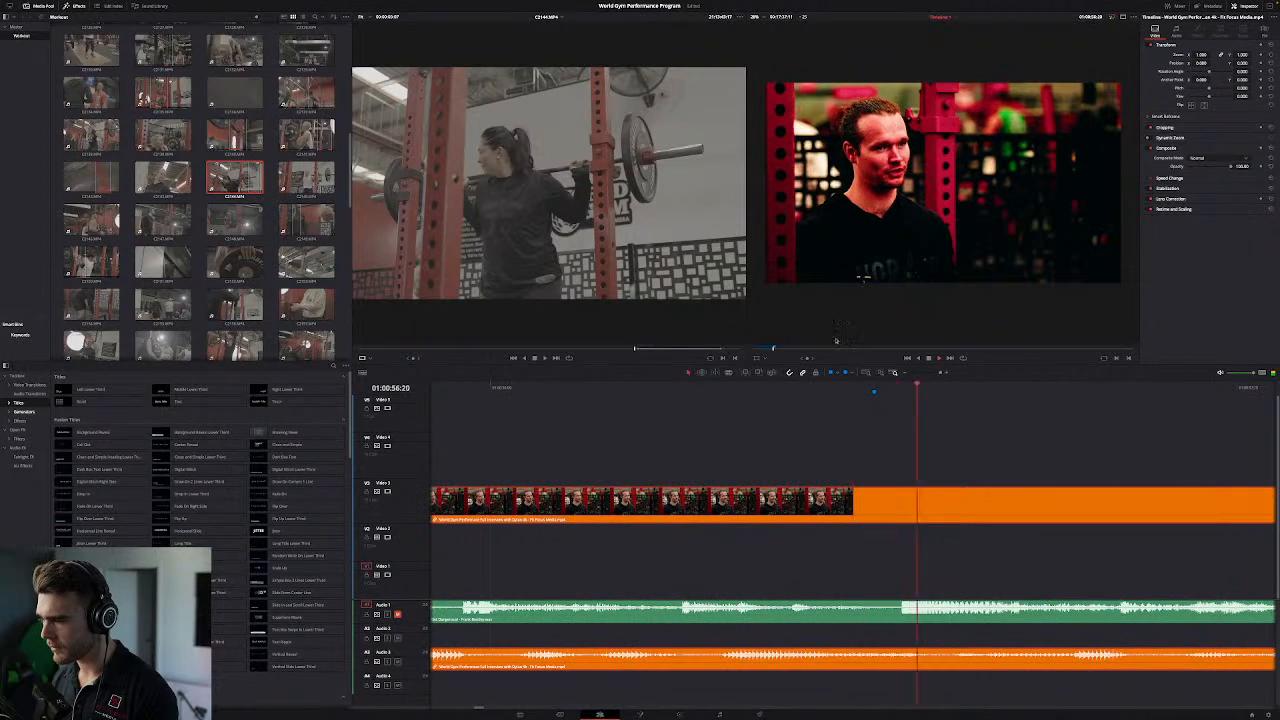
{"action": "left_click", "coordinate": [905, 374]}
{"action": "left_click", "coordinate": [905, 374]}
{"action": "left_click", "coordinate": [905, 374]}
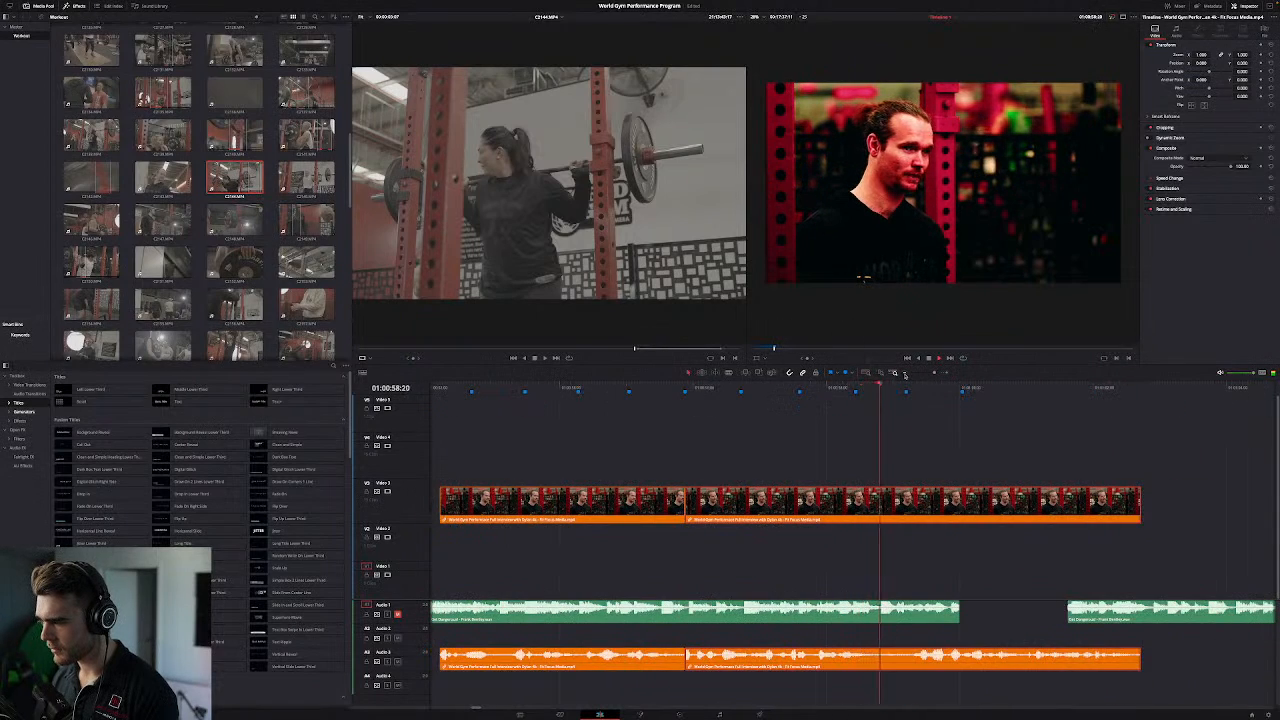
{"action": "left_click", "coordinate": [905, 374]}
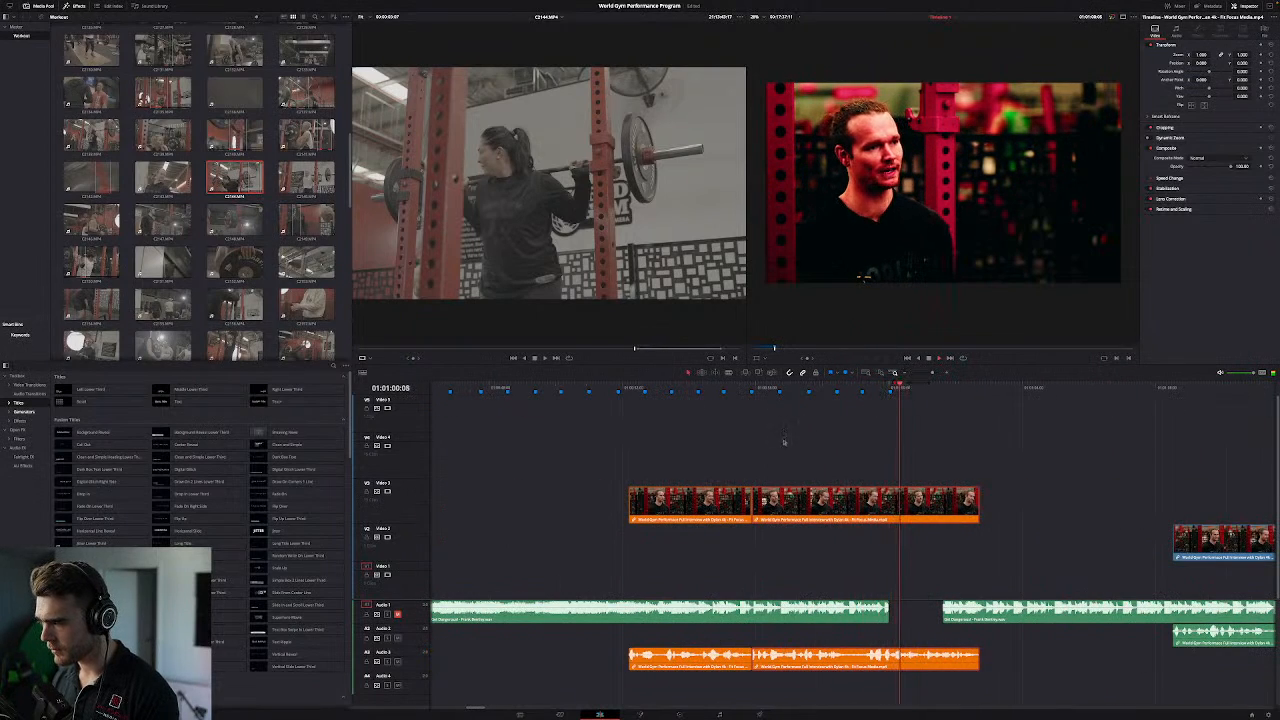
{"action": "left_click", "coordinate": [836, 390]}
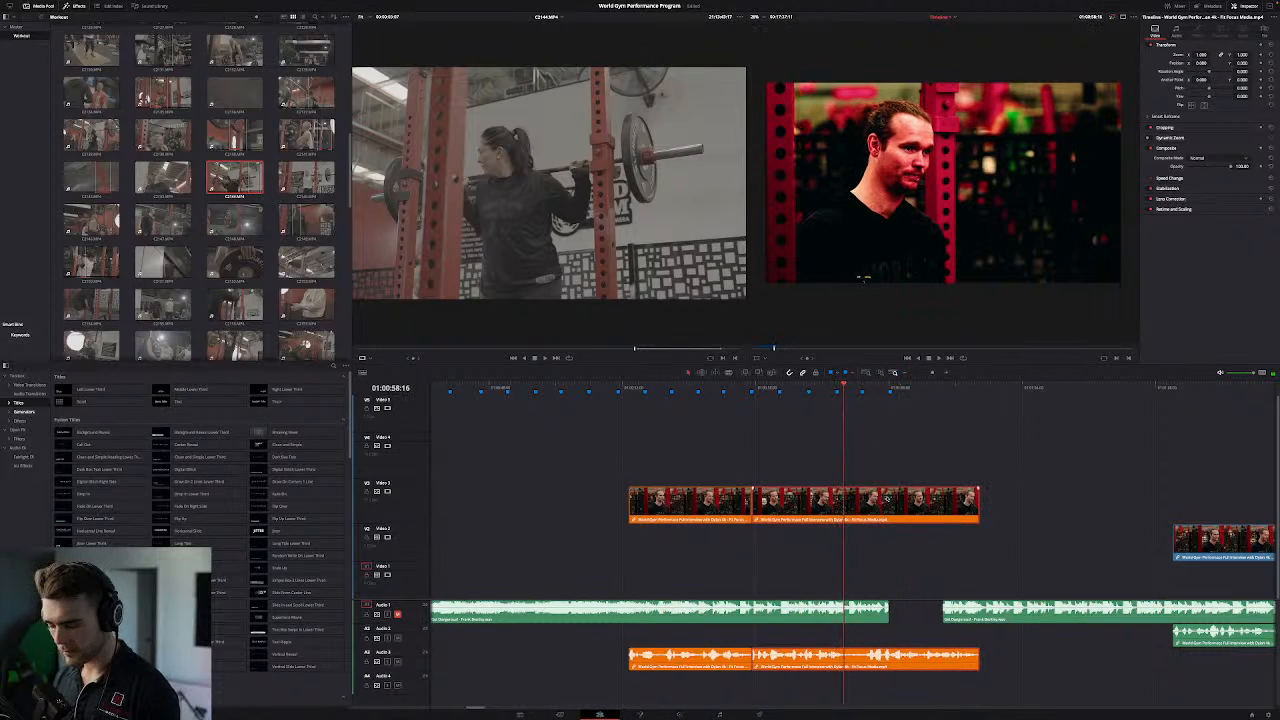
{"action": "left_click", "coordinate": [861, 390]}
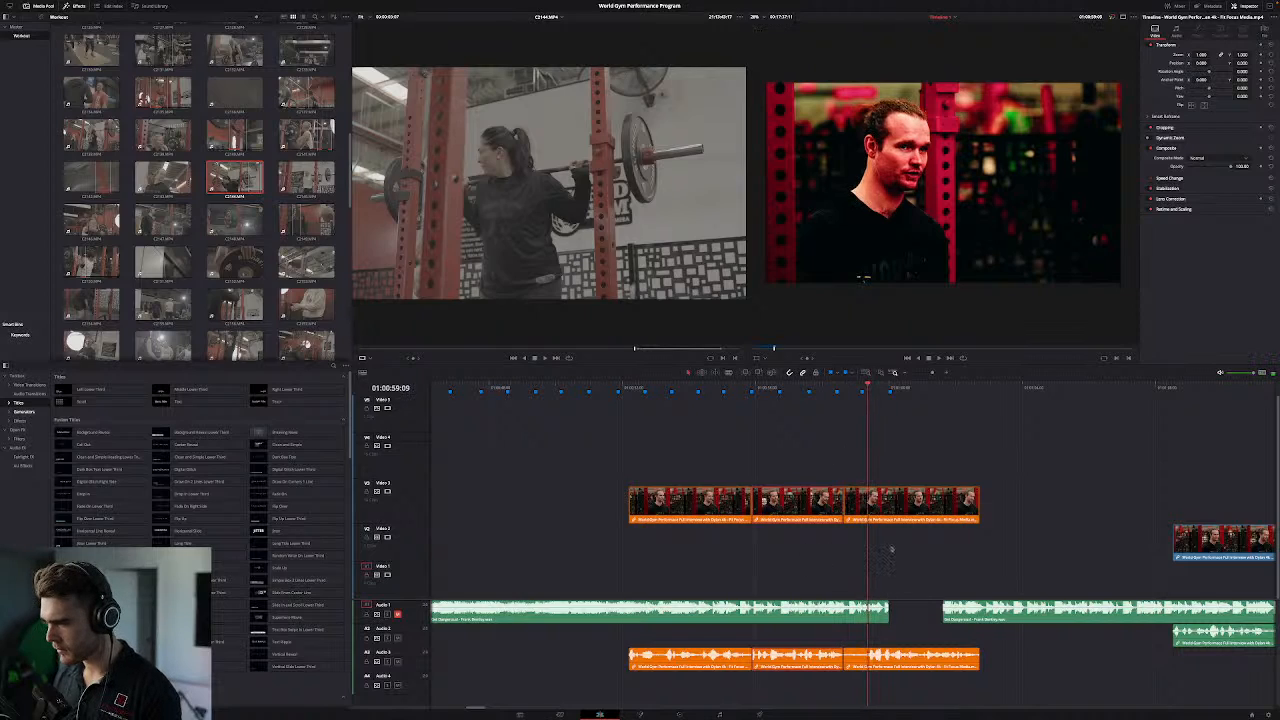
Step: Trim the start of the third orange interview section to 01:00:59:09, close the gap, and play the join
{"action": "key", "text": "shift+bracketleft"}
{"action": "left_click_drag", "start_coordinate": [903, 514], "coordinate": [880, 513]}
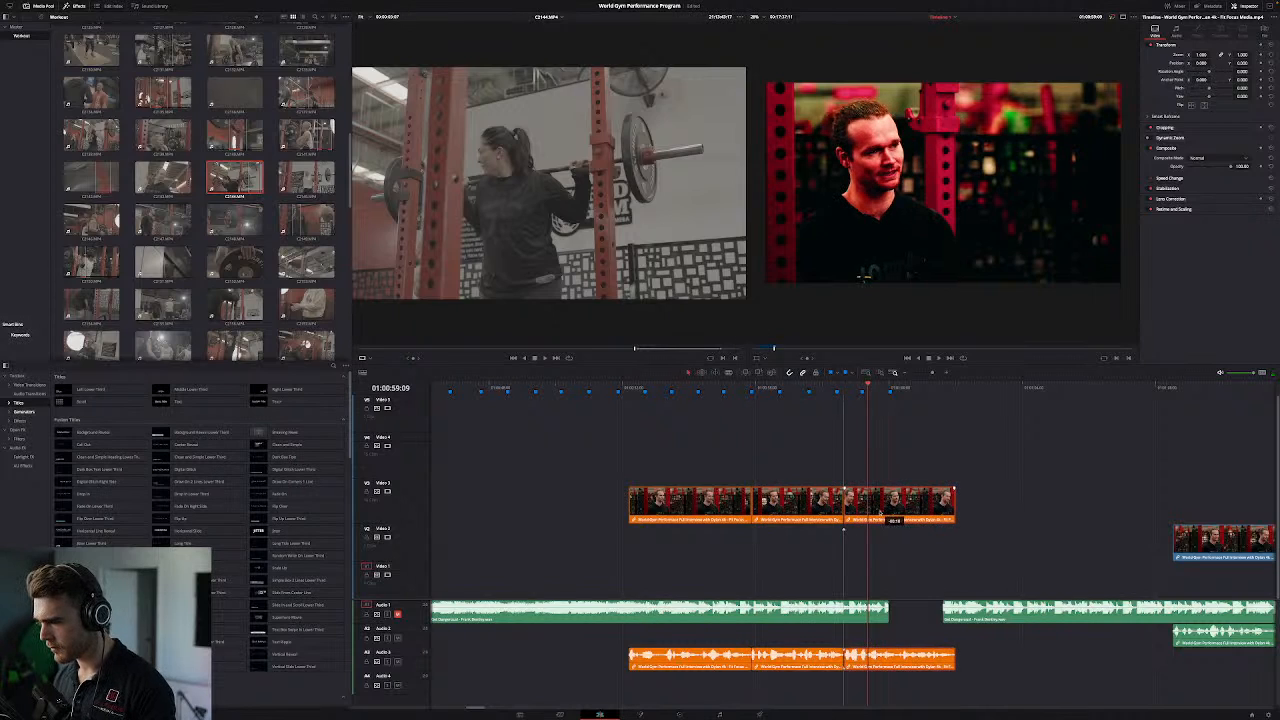
{"action": "left_click", "coordinate": [813, 388]}
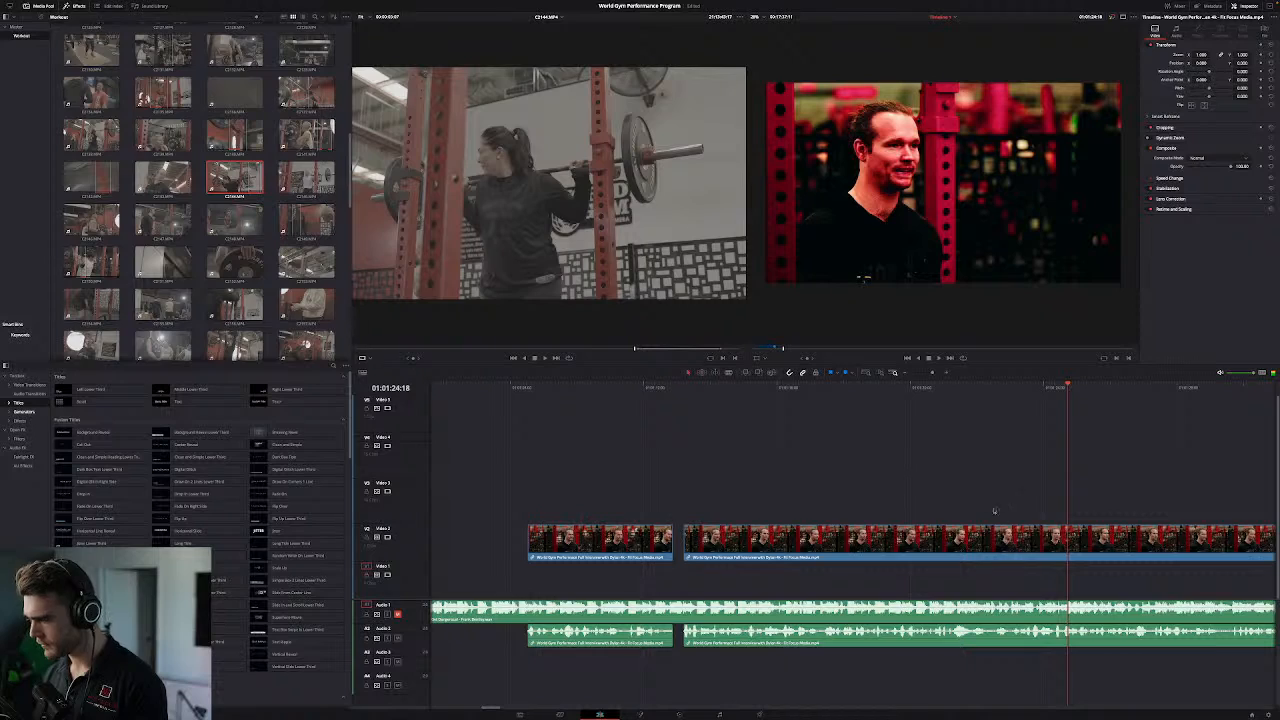
Step: Split the long blue interview clip at 01:01:23:22 and raise the part before the cut to Video 3
{"action": "left_click", "coordinate": [1027, 392]}
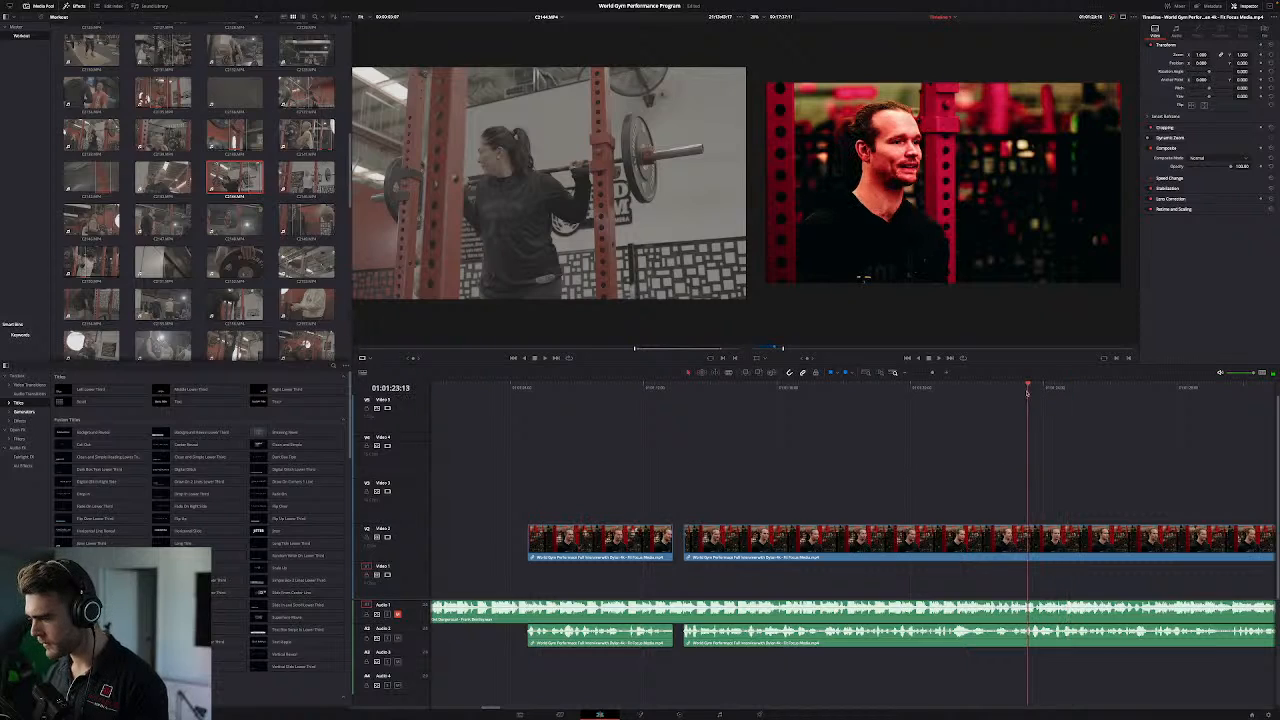
{"action": "key", "text": "Left"}
{"action": "key", "text": "Left"}
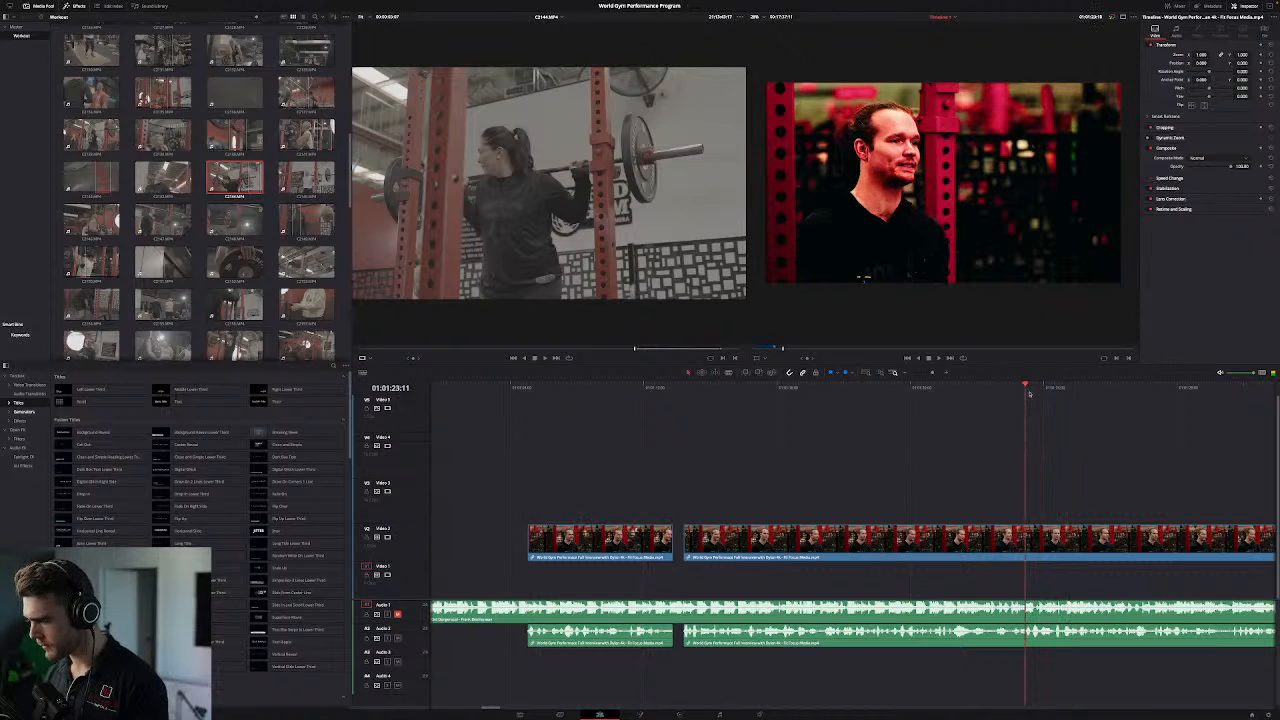
{"action": "left_click", "coordinate": [1040, 391]}
{"action": "left_click", "coordinate": [1043, 552]}
{"action": "key", "text": "ctrl+b"}
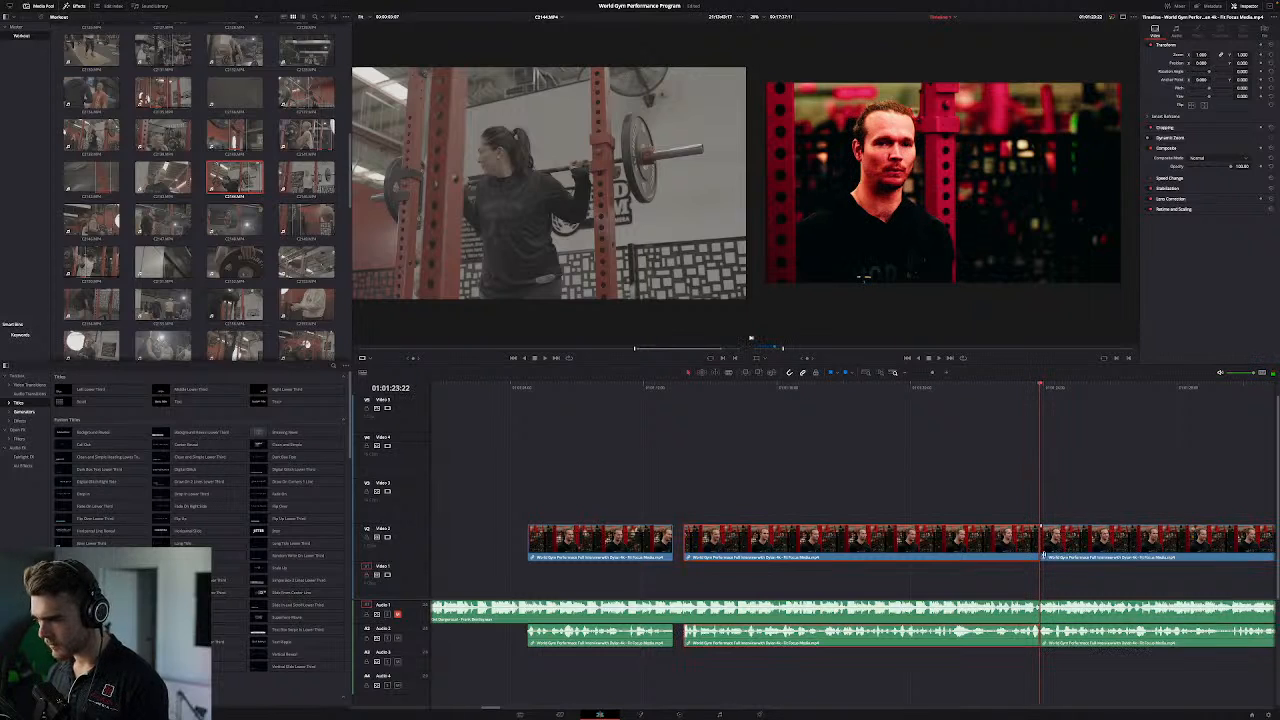
{"action": "left_click_drag", "start_coordinate": [1019, 545], "coordinate": [1013, 506]}
Step: Play on through the interview, move the raised soundbite to Video 4 ahead of the orange sections, and colour it orange
{"action": "key", "text": "space"}
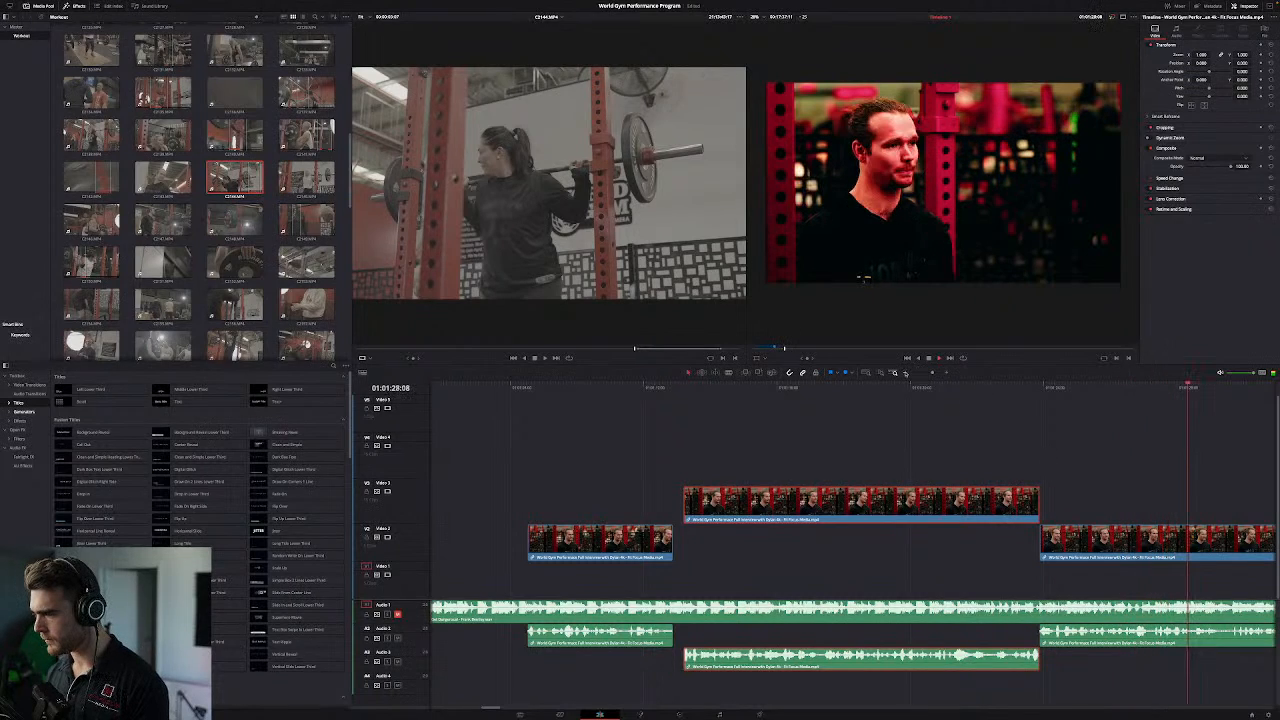
{"action": "left_click", "coordinate": [906, 373]}
{"action": "key", "text": "space"}
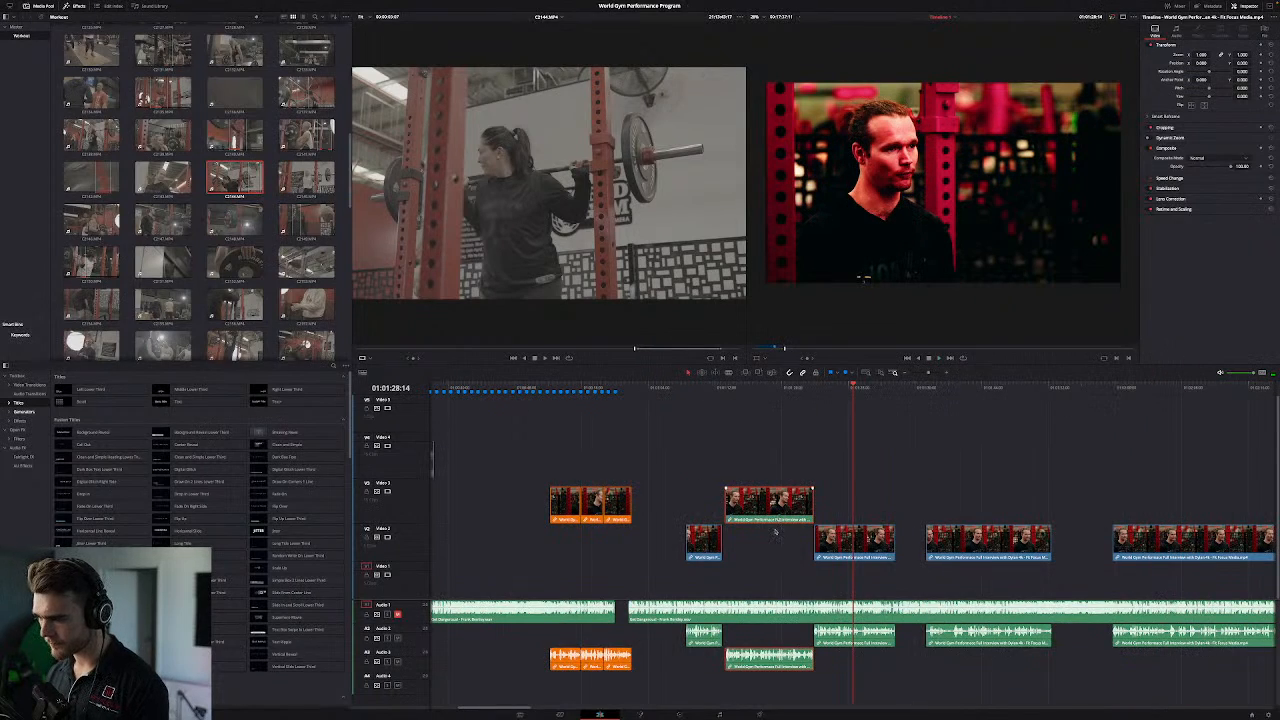
{"action": "left_click_drag", "start_coordinate": [778, 522], "coordinate": [531, 470]}
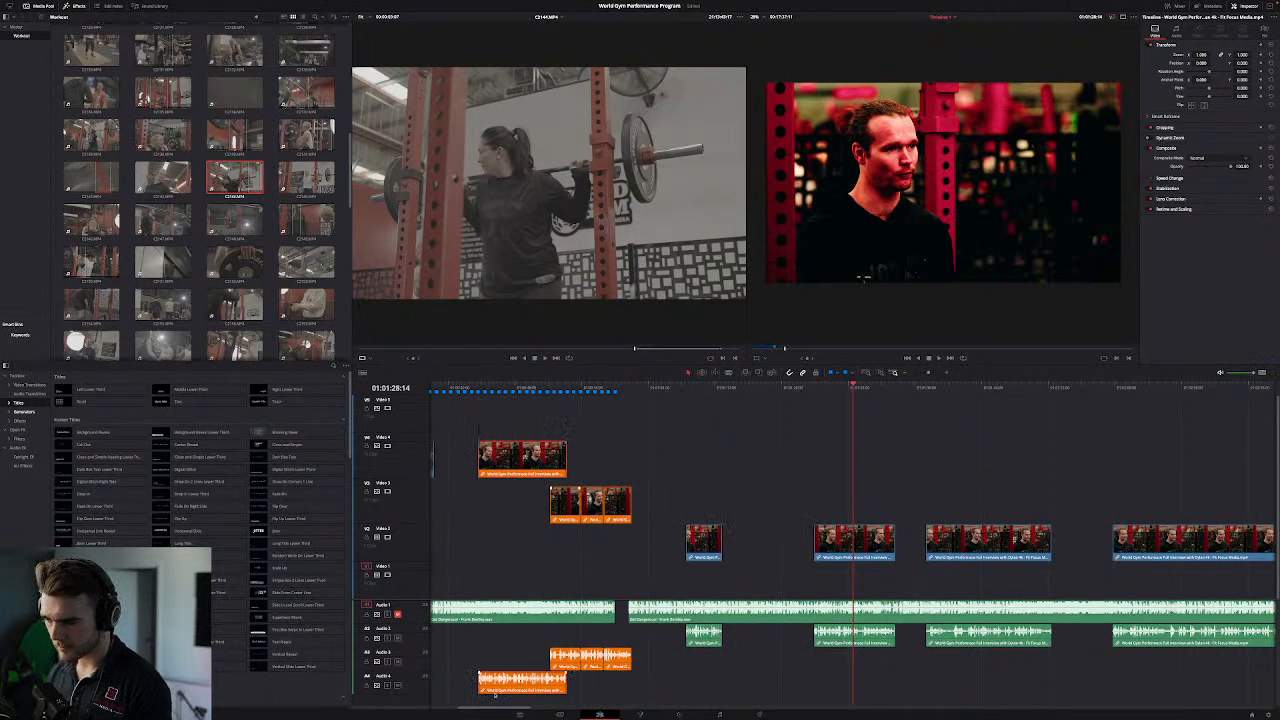
Step: Colour all the opening interview clips on Video 3 pink
{"action": "scroll", "coordinate": [497, 710], "scroll_direction": "left", "scroll_amount": 10}
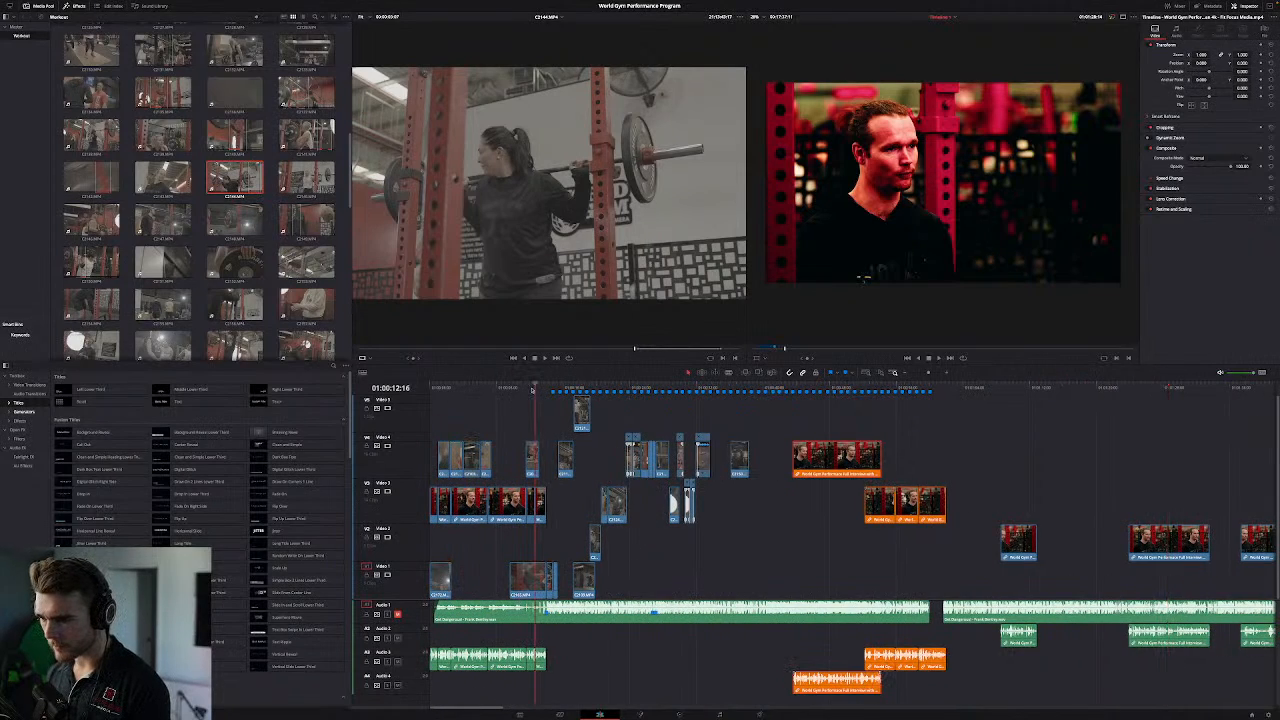
{"action": "left_click", "coordinate": [535, 388]}
{"action": "left_click", "coordinate": [436, 508]}
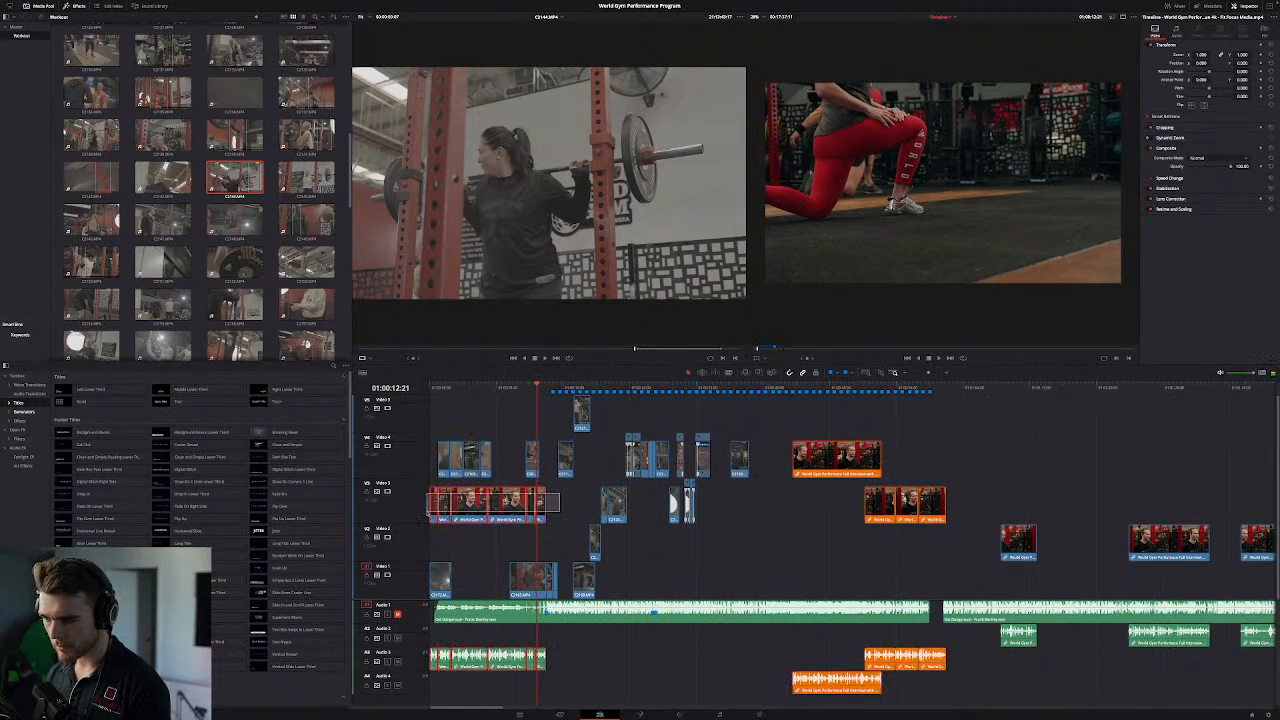
{"action": "key", "text": "alt+1"}
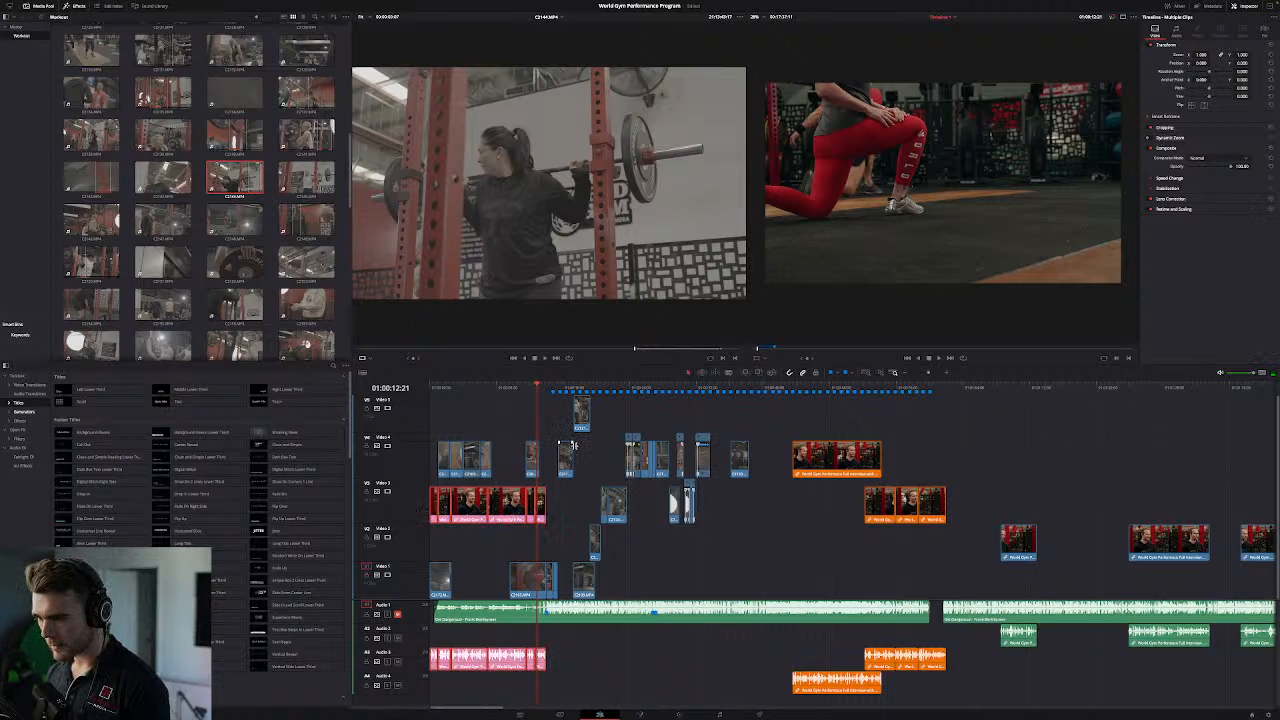
Step: Play the end of the opening interview into the gym montage, and the beginning of the orange soundbite on Video 4
{"action": "key", "text": "space"}
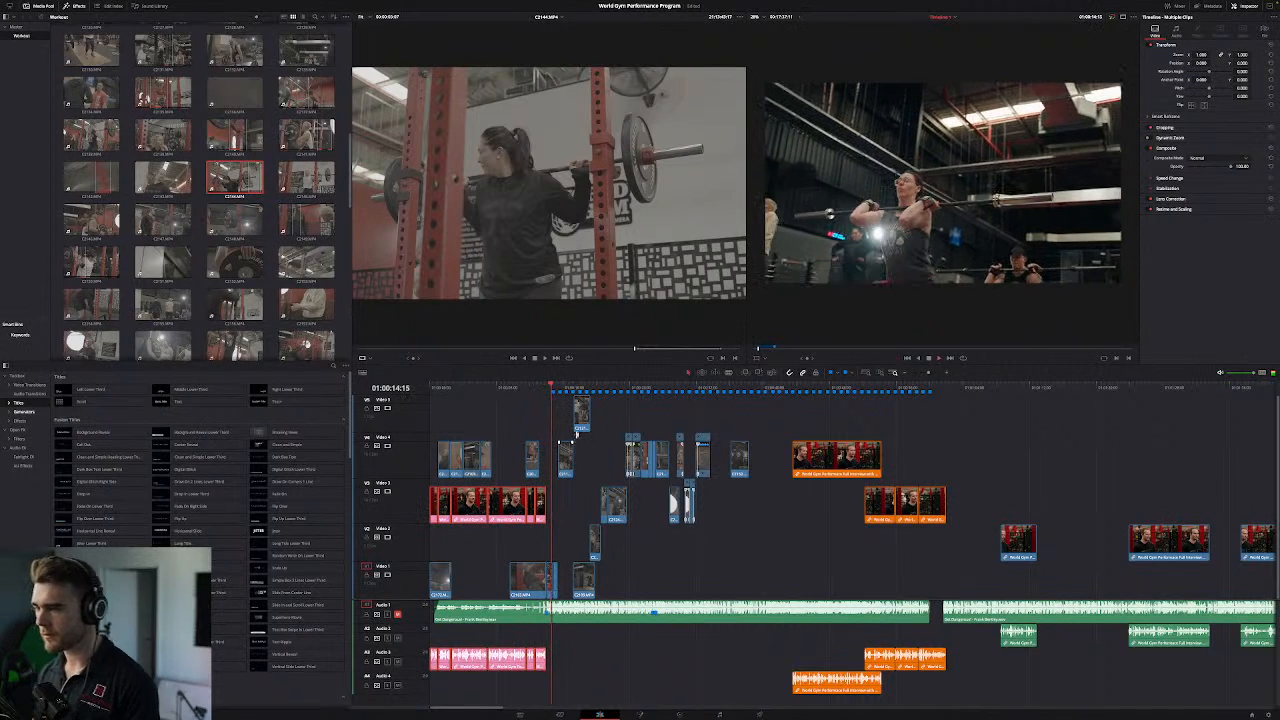
{"action": "left_click", "coordinate": [529, 389]}
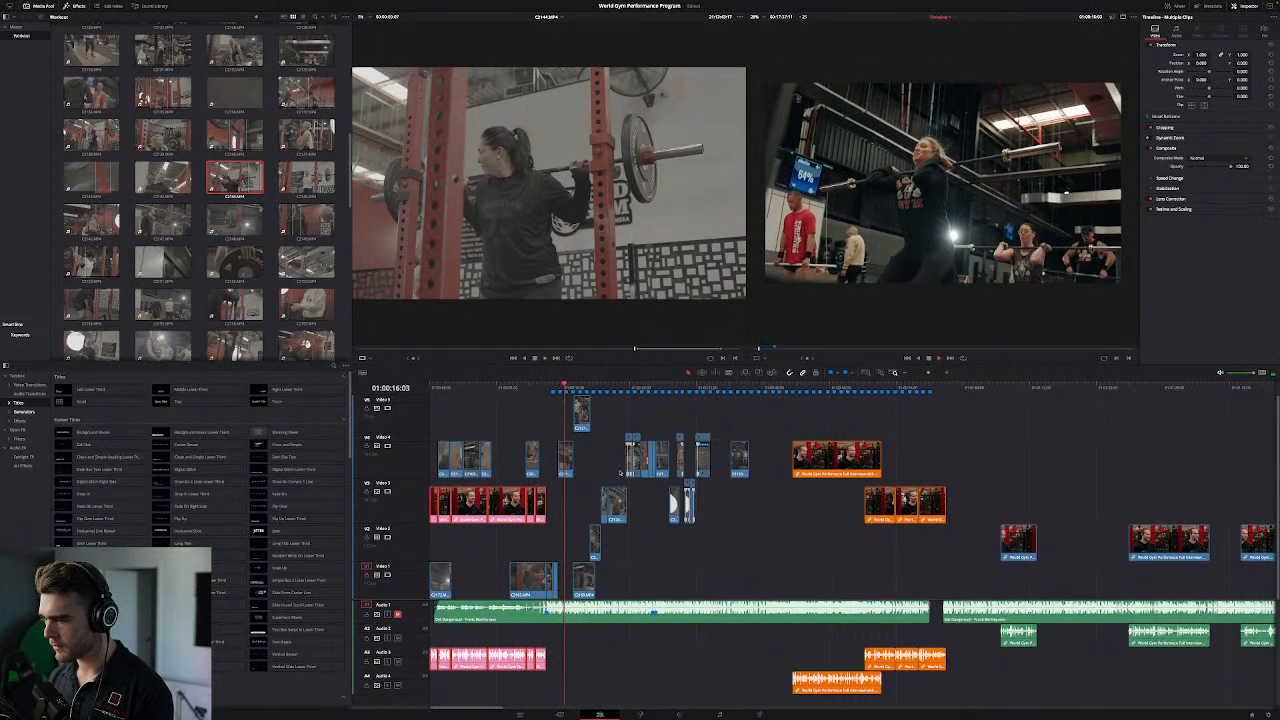
{"action": "left_click", "coordinate": [790, 389]}
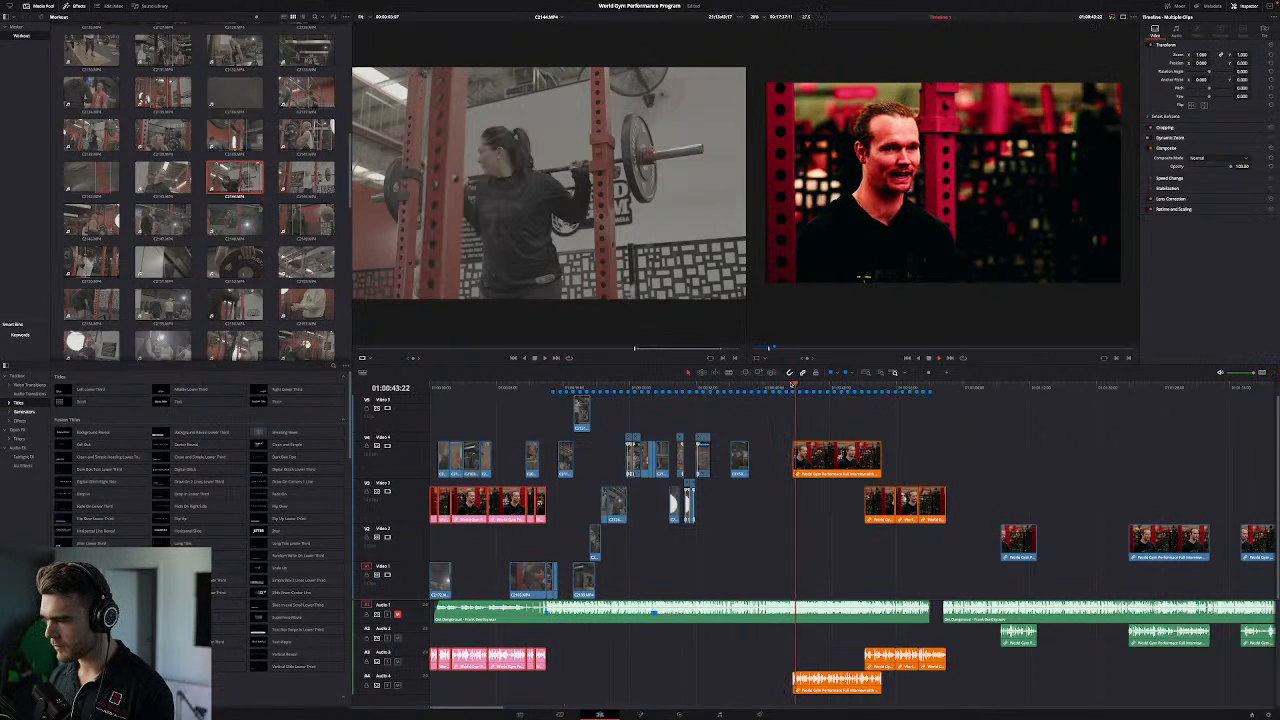
Step: Move the orange soundbite on Video 4 behind the Video 3 orange sections and play those sections
{"action": "left_click_drag", "start_coordinate": [863, 460], "coordinate": [1018, 463]}
{"action": "left_click", "coordinate": [855, 386]}
{"action": "key", "text": "space"}
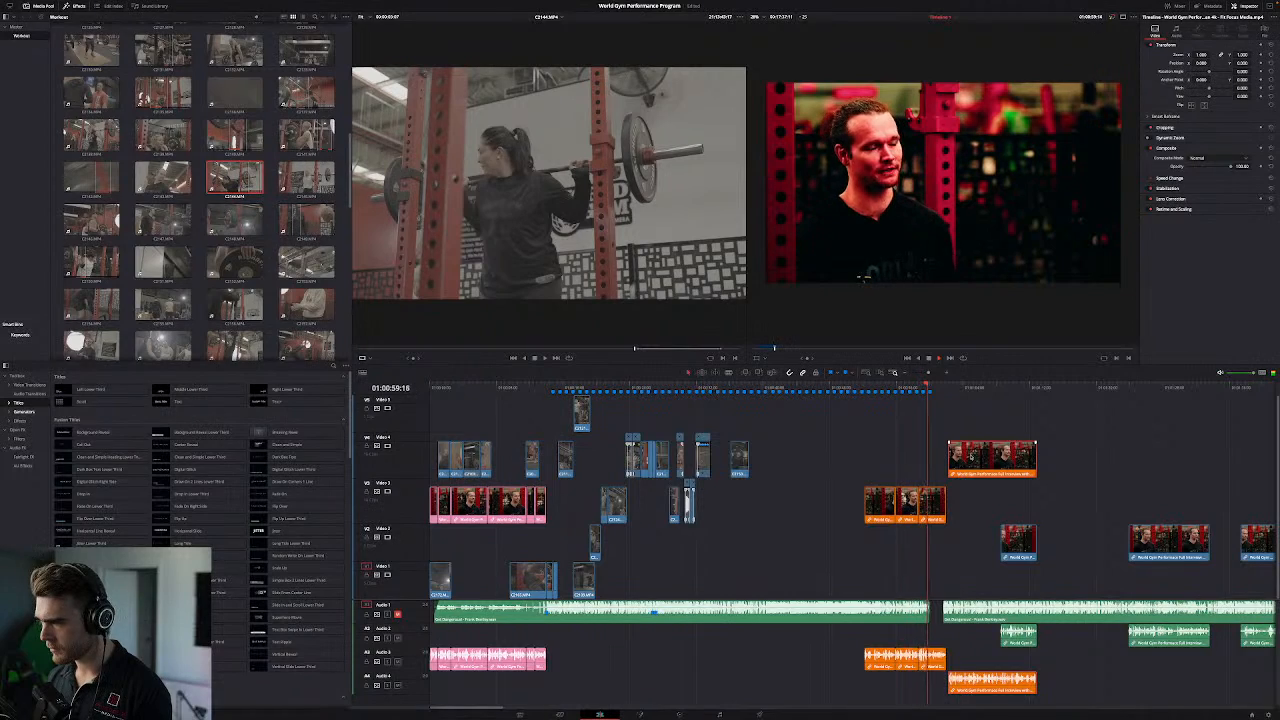
{"action": "key", "text": "space"}
Step: Place the second and third orange sections before the first on Video 3, and join the long Video 4 soundbite onto the end
{"action": "left_click_drag", "start_coordinate": [925, 510], "coordinate": [792, 503]}
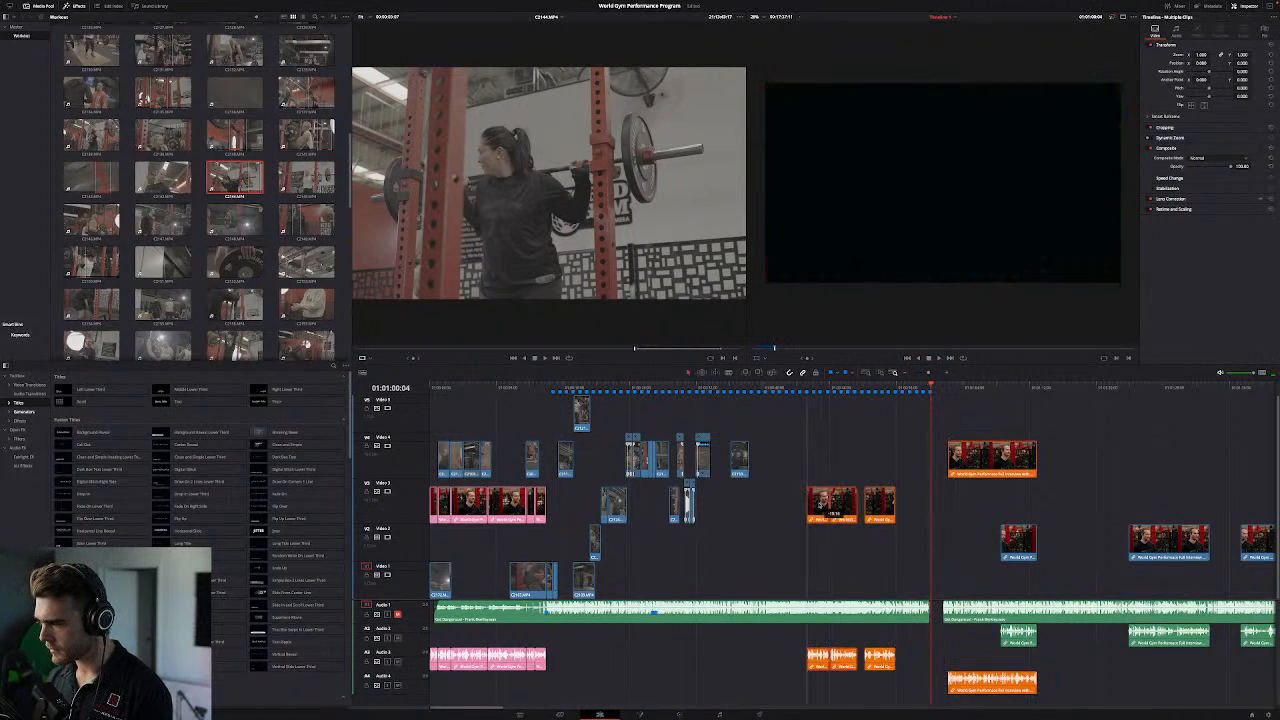
{"action": "left_click_drag", "start_coordinate": [988, 460], "coordinate": [936, 506]}
{"action": "left_click", "coordinate": [799, 386]}
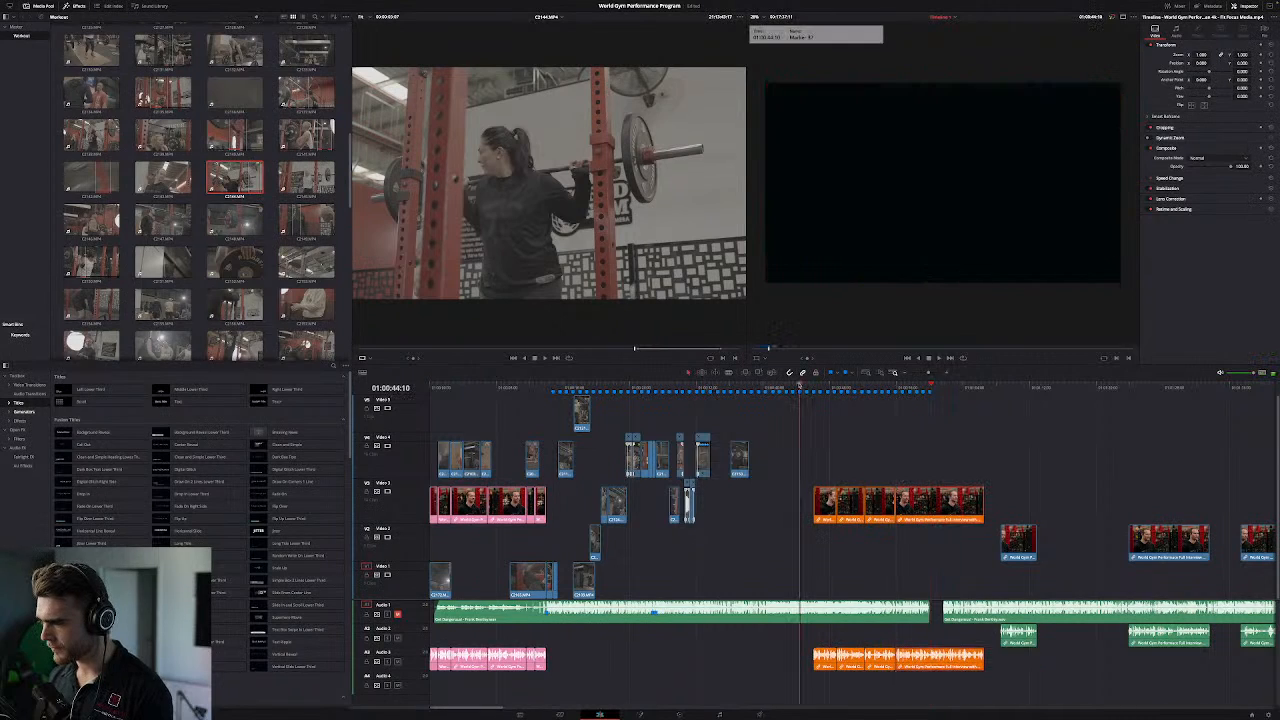
{"action": "key", "text": "space"}
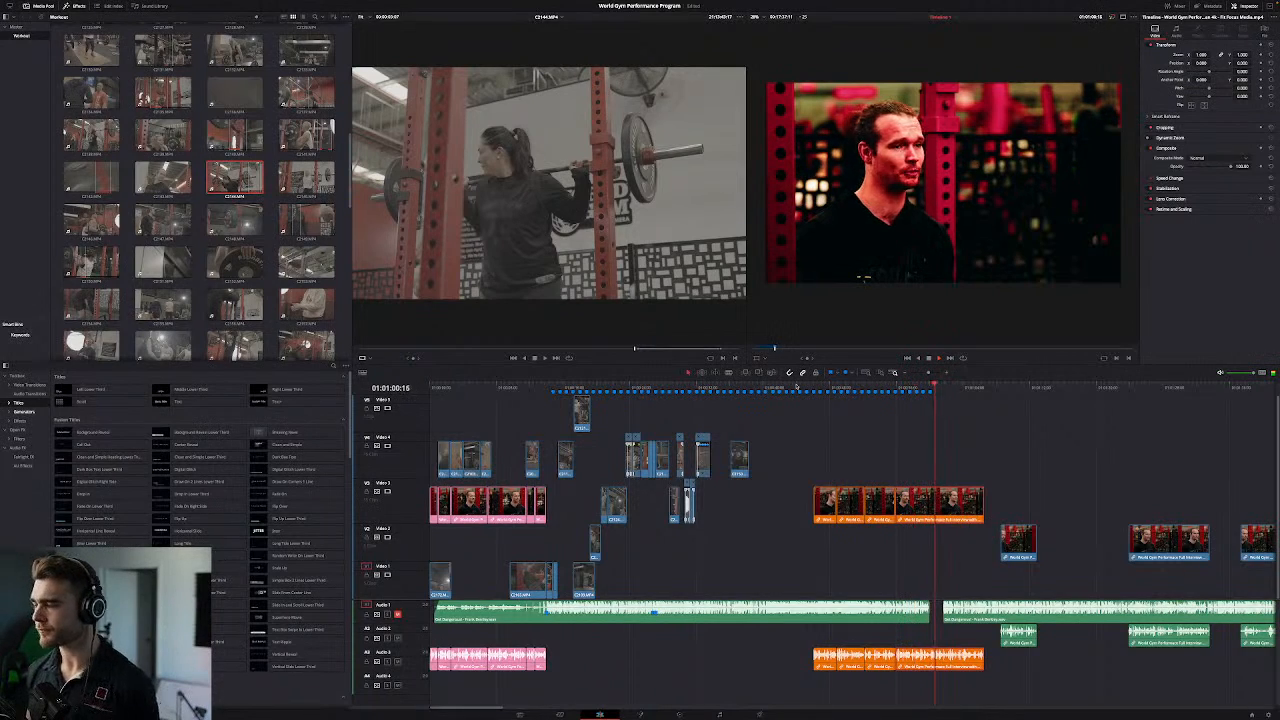
Step: Split the last orange soundbite at 01:01:03:05 and delete the part after the cut
{"action": "left_click", "coordinate": [944, 376]}
{"action": "left_click", "coordinate": [990, 391]}
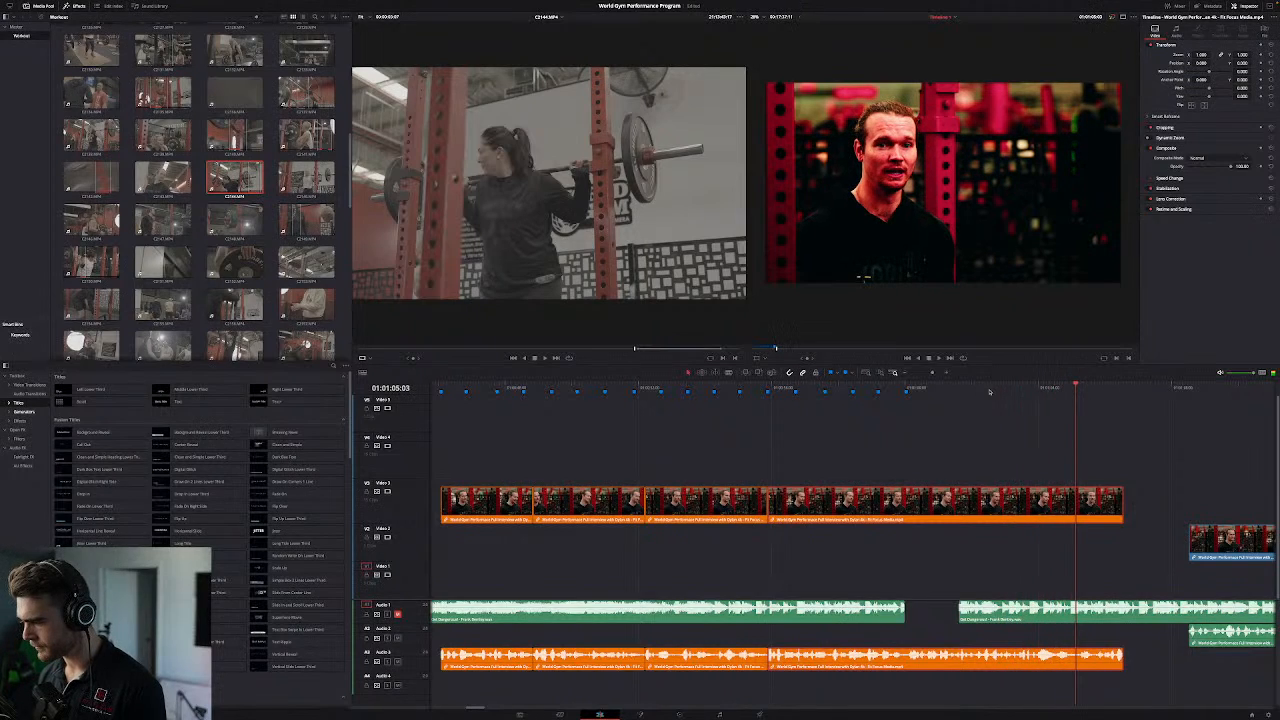
{"action": "left_click", "coordinate": [990, 391]}
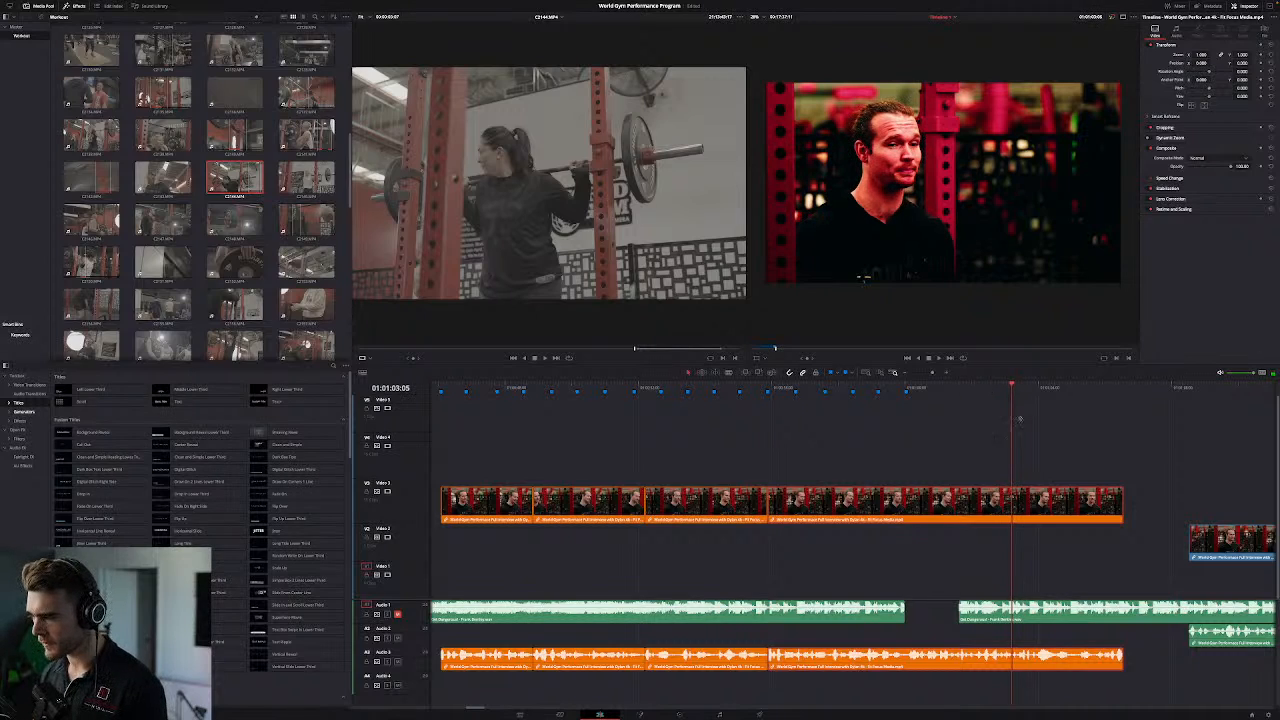
{"action": "key", "text": "super+b"}
{"action": "left_click", "coordinate": [1046, 504]}
{"action": "key", "text": "BackSpace"}
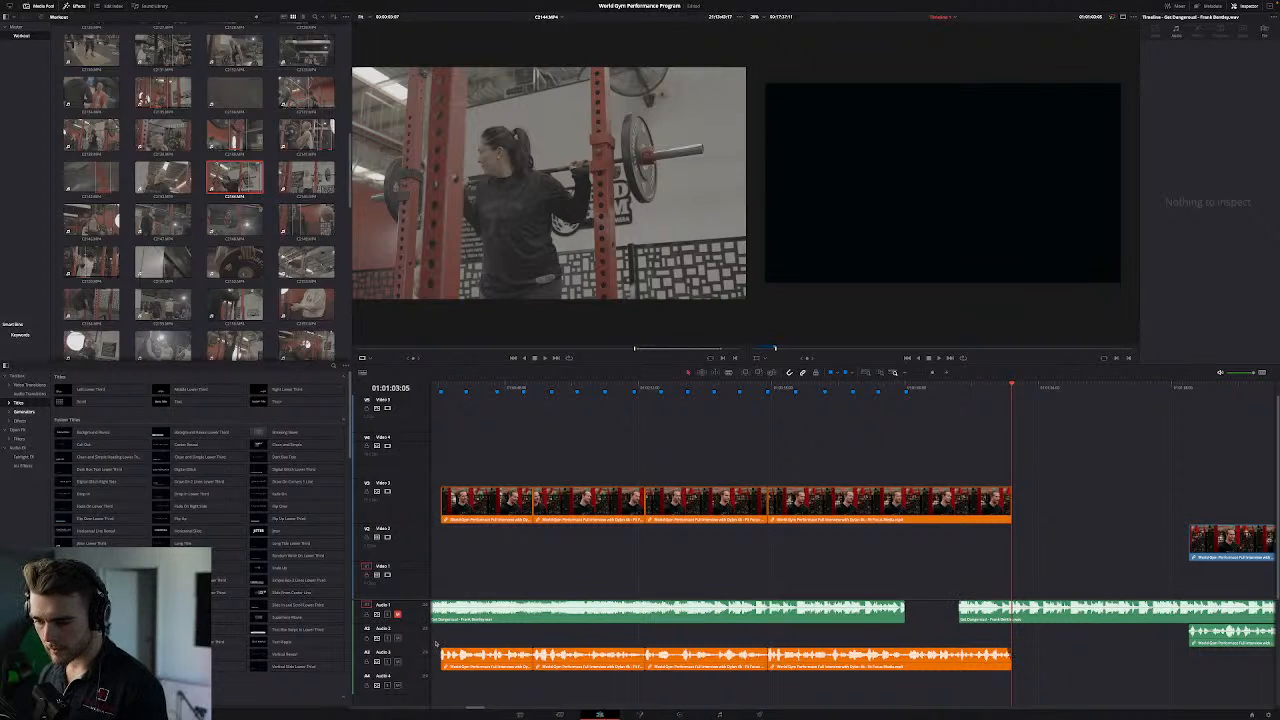
Step: Play the joined orange soundbites from their start and again through their ending
{"action": "left_click_drag", "start_coordinate": [442, 655], "coordinate": [443, 656]}
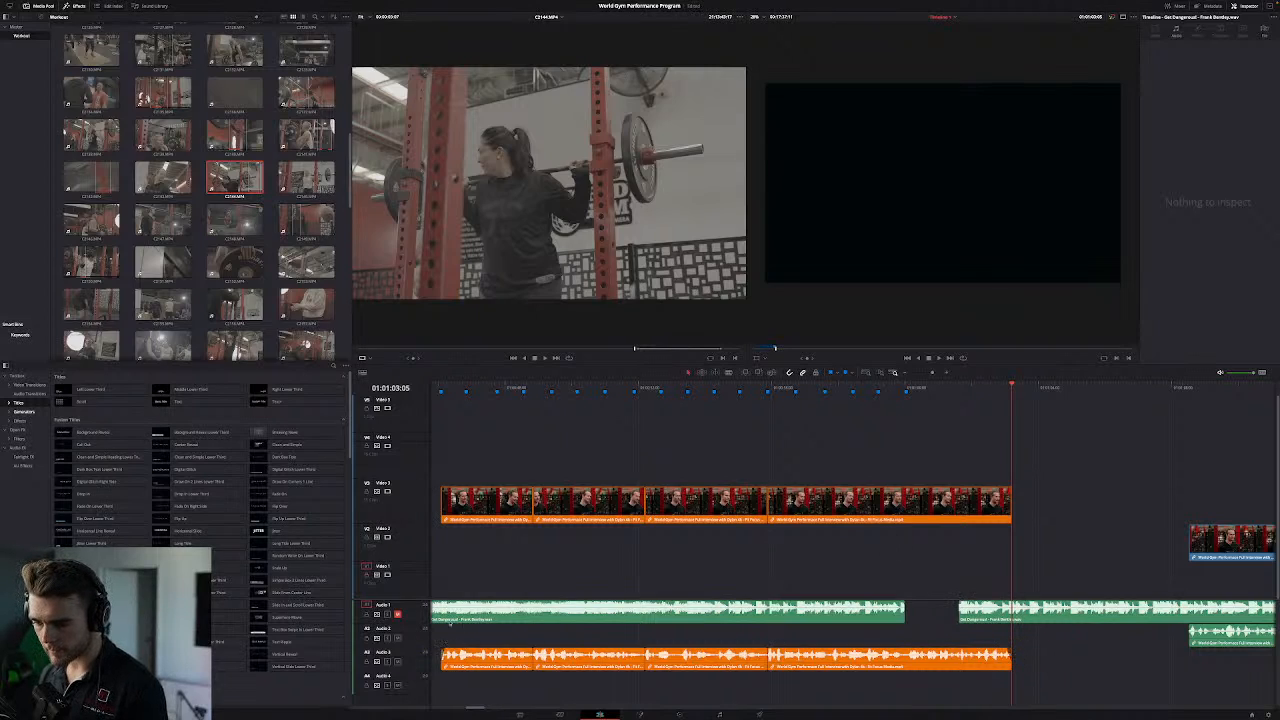
{"action": "left_click", "coordinate": [443, 391]}
{"action": "key", "text": "space"}
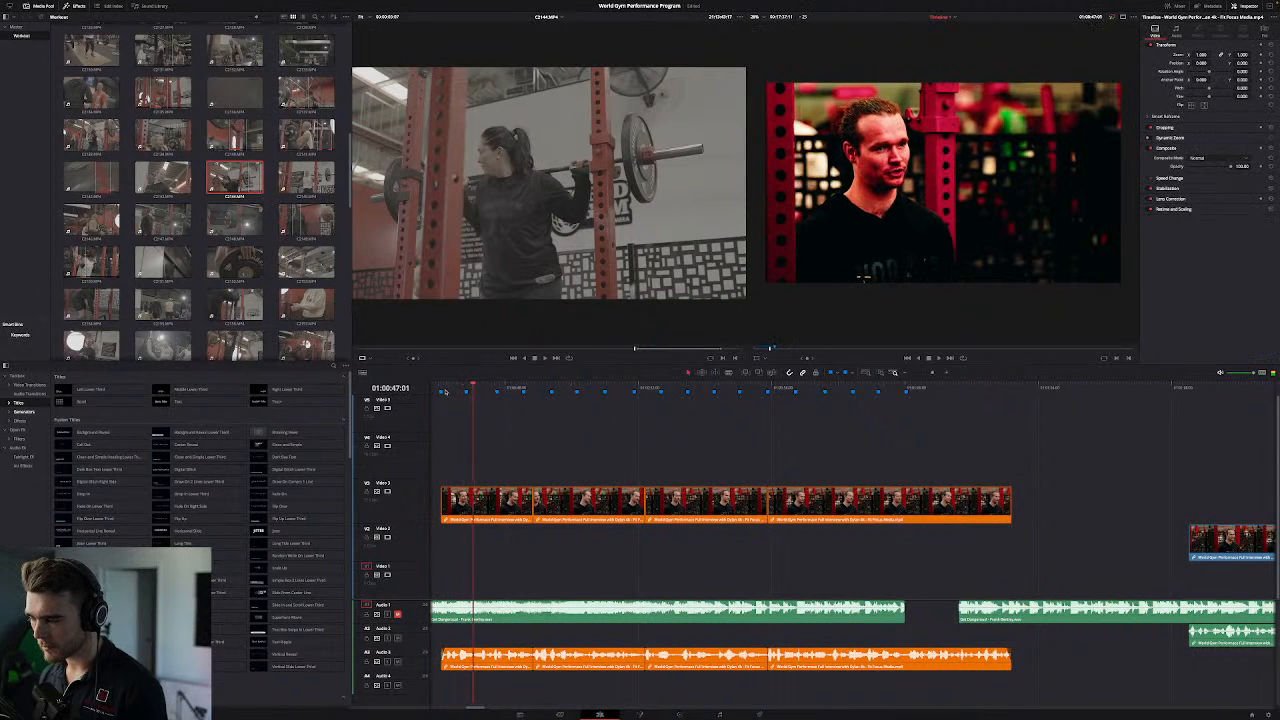
{"action": "left_click", "coordinate": [877, 389]}
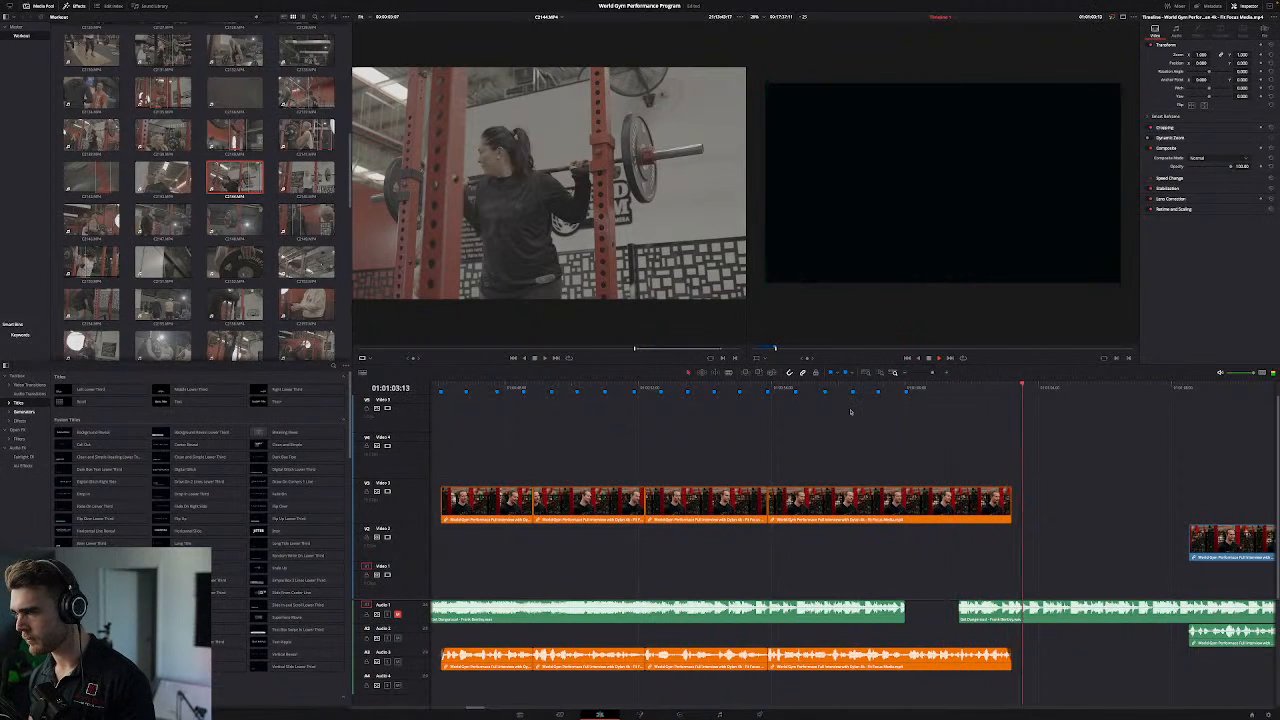
{"action": "left_click", "coordinate": [895, 374]}
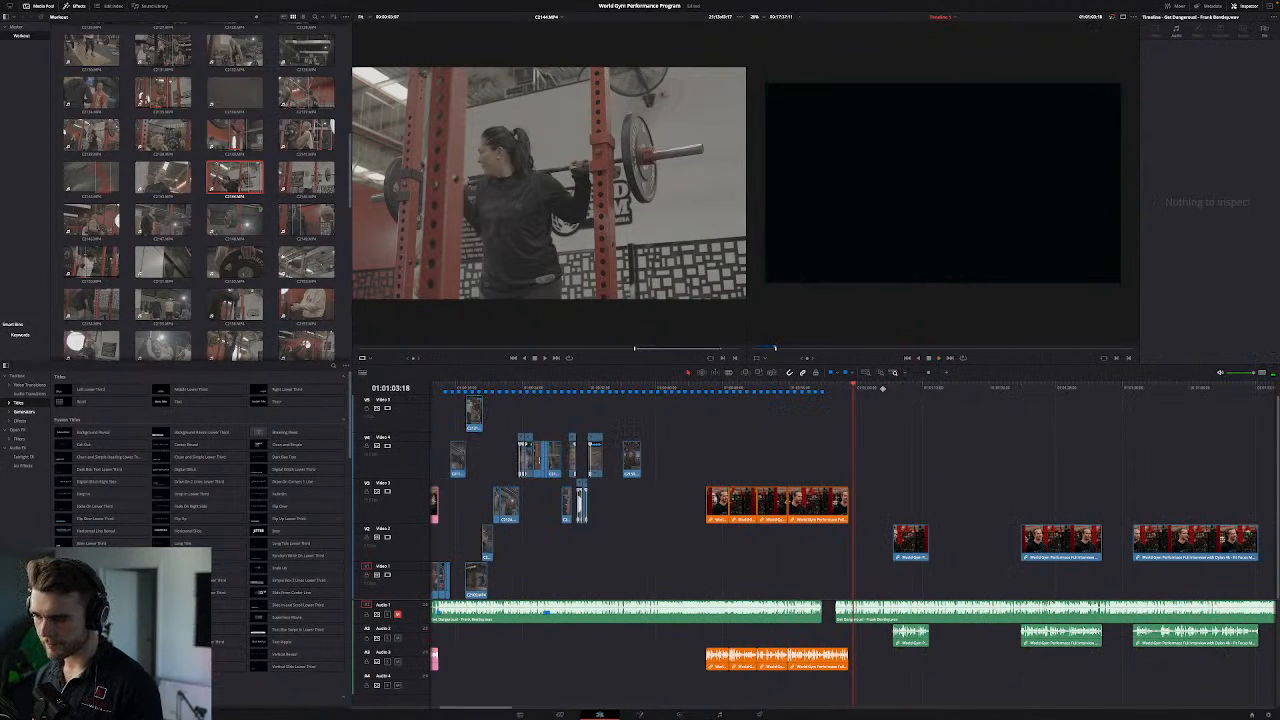
Step: Move all the joined orange soundbites with their audio down to Video 2 and slightly earlier on the timeline
{"action": "left_click_drag", "start_coordinate": [877, 465], "coordinate": [687, 568]}
{"action": "right_click", "coordinate": [750, 510]}
{"action": "left_click", "coordinate": [771, 505]}
{"action": "left_click_drag", "start_coordinate": [480, 708], "coordinate": [451, 708]}
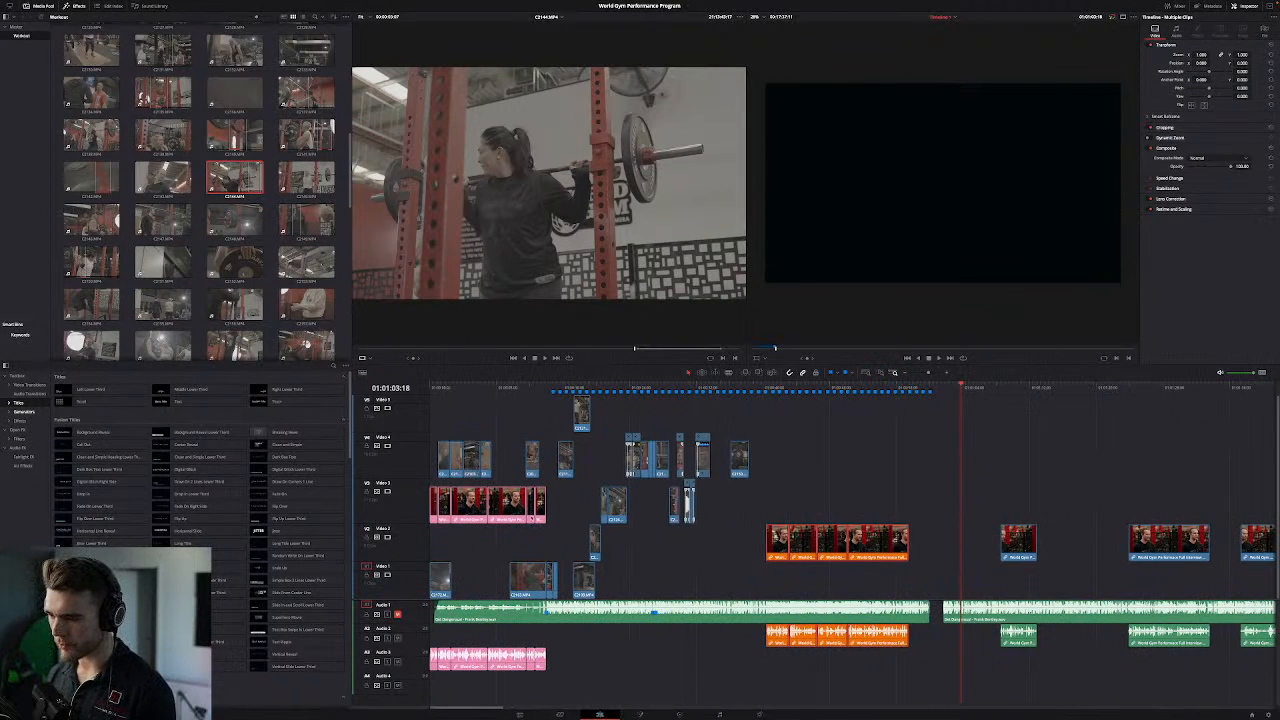
Step: Place the playhead at 01:00:20:14, at the start of the pair of gym clips on Video 3
{"action": "left_click", "coordinate": [594, 459]}
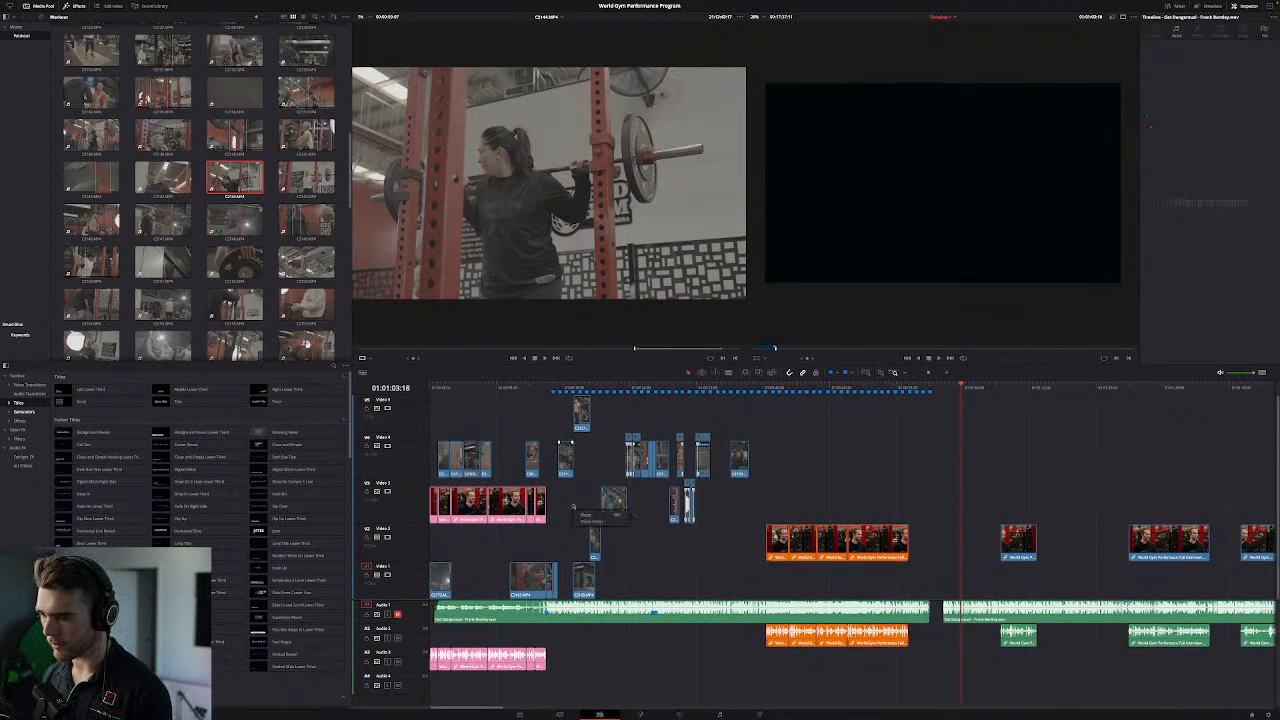
{"action": "left_click", "coordinate": [601, 388]}
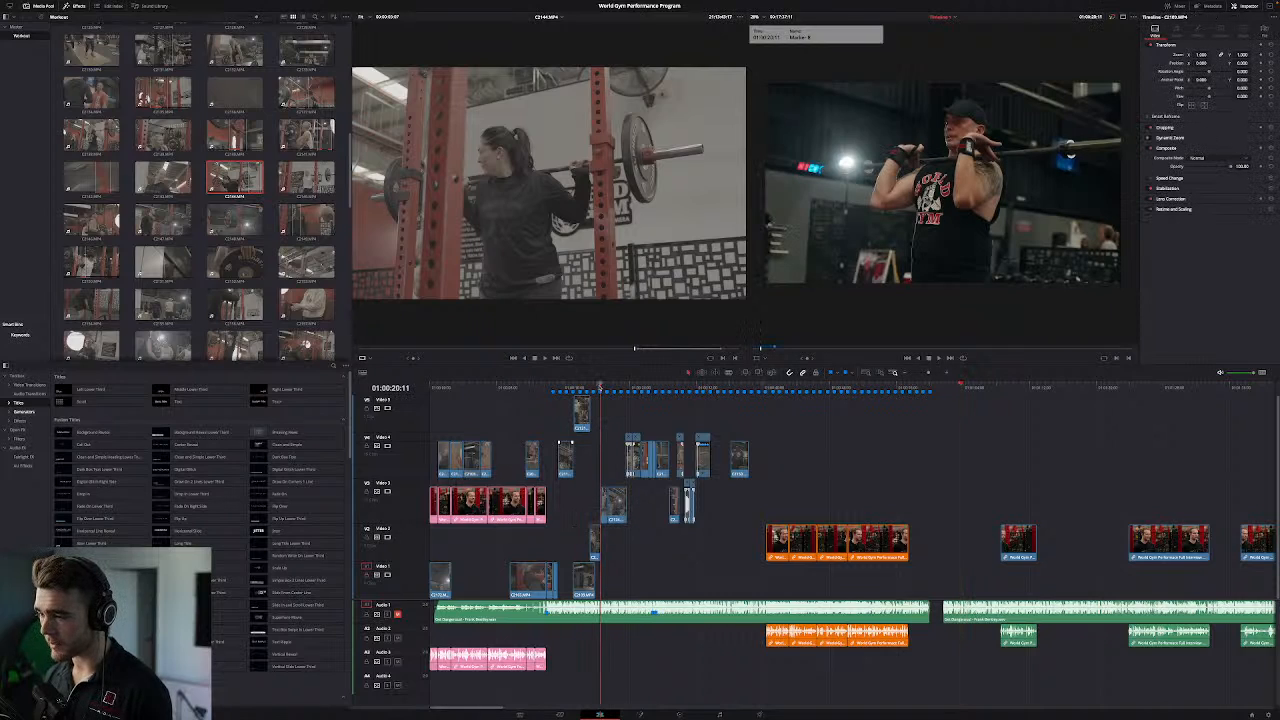
{"action": "mouse_move", "coordinate": [637, 498]}
{"action": "left_mouse_down"}
{"action": "mouse_move", "coordinate": [603, 513]}
{"action": "mouse_move", "coordinate": [616, 502]}
{"action": "left_mouse_up"}
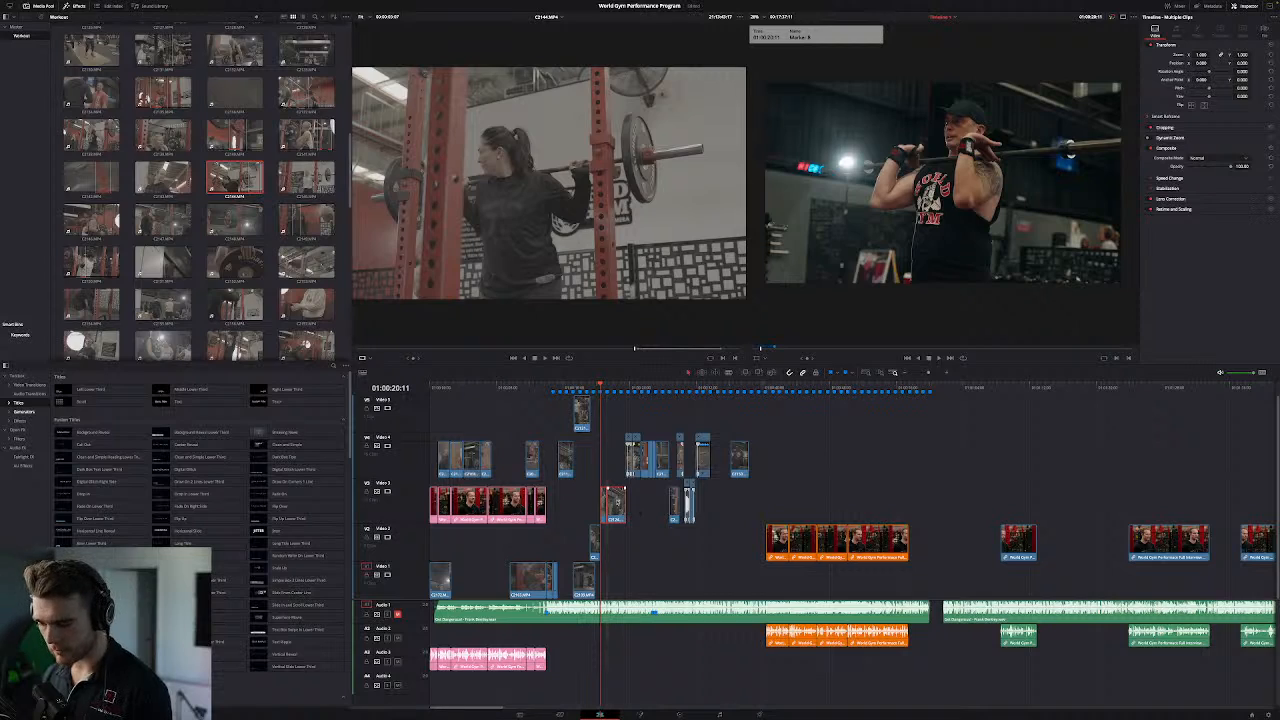
{"action": "scroll", "coordinate": [837, 411], "scroll_direction": "up", "scroll_amount": 5}
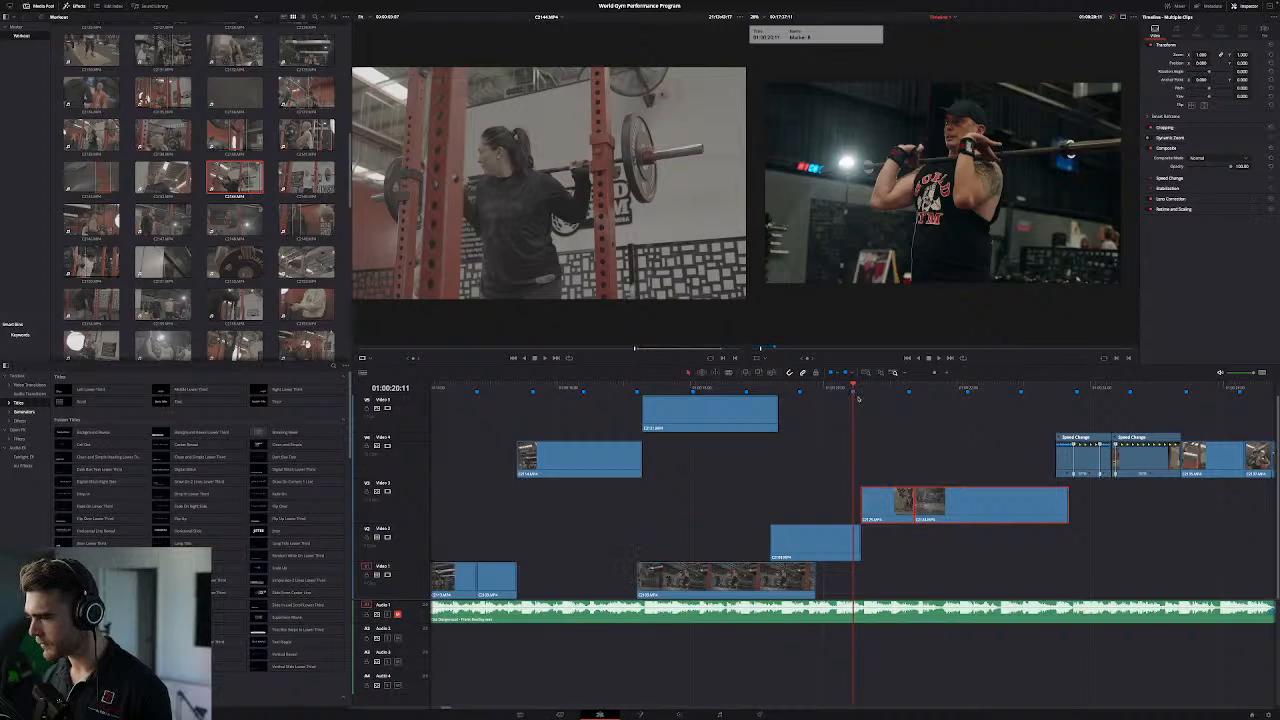
{"action": "left_click", "coordinate": [861, 401]}
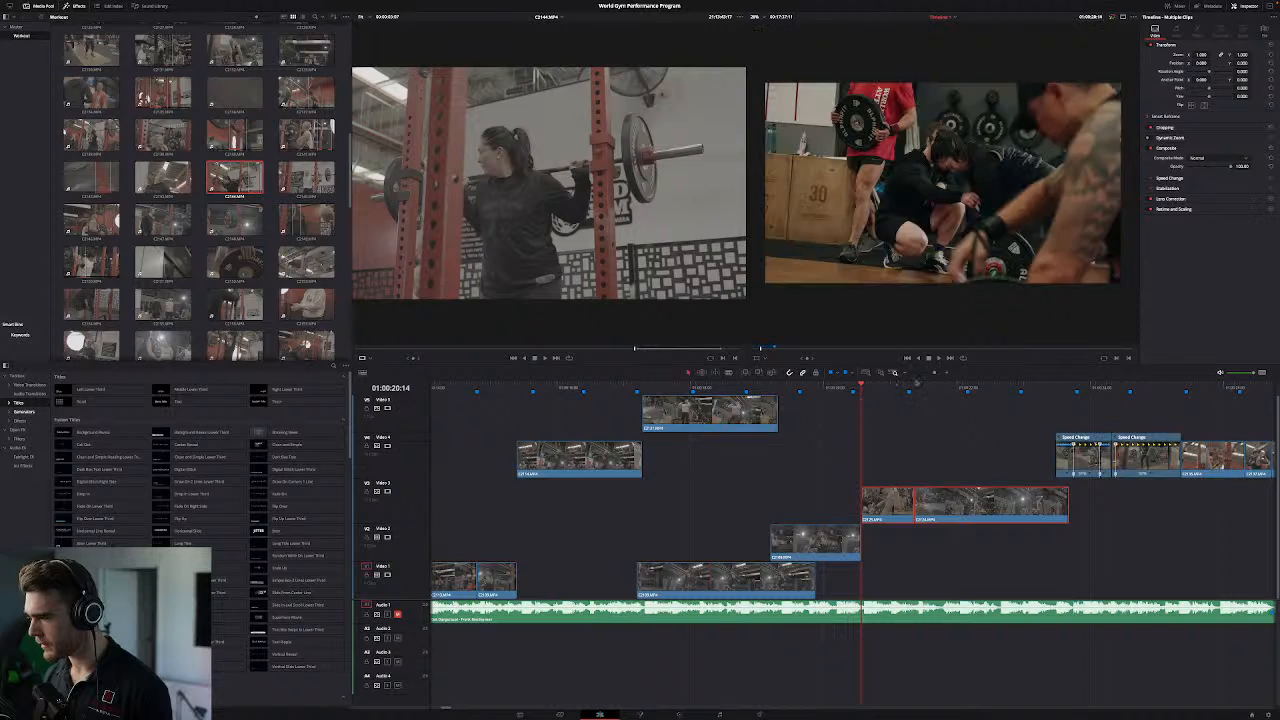
Step: Move all the gym b-roll clips on Video 3 and Video 4 from 01:00:20:14 onward up one video track
{"action": "key", "text": "super+minus"}
{"action": "key", "text": "super+minus"}
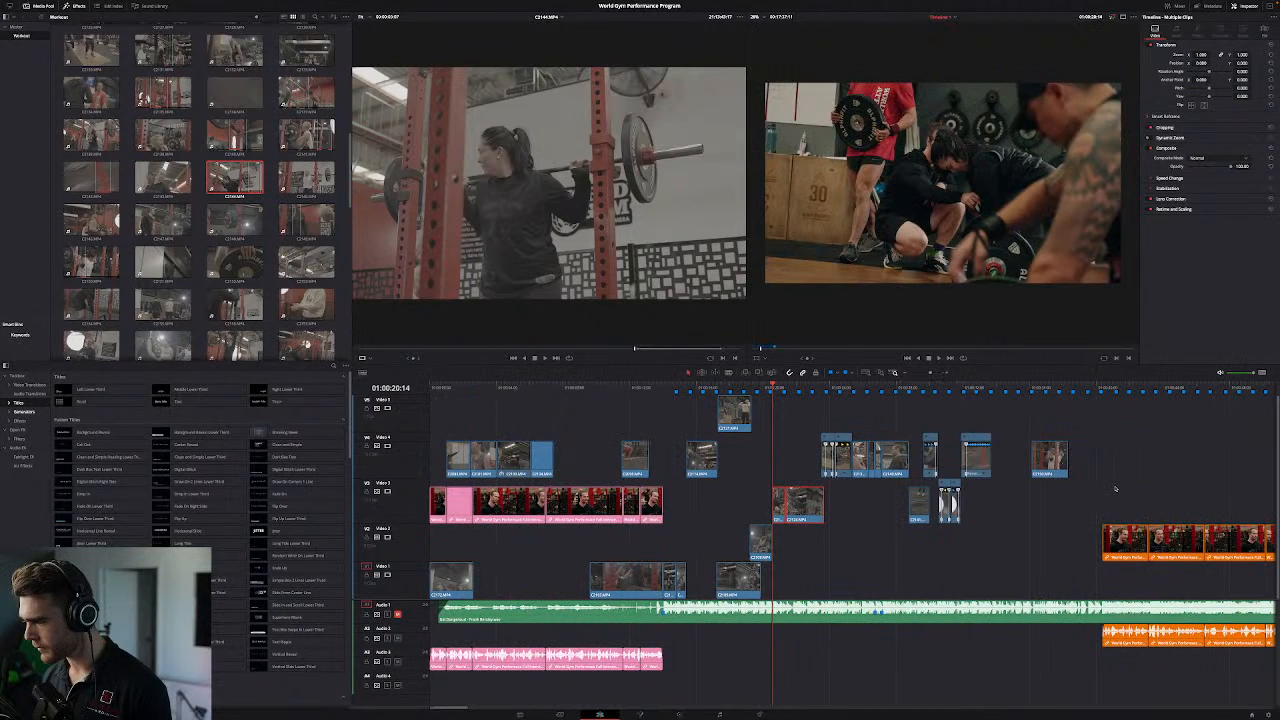
{"action": "left_click_drag", "start_coordinate": [1115, 488], "coordinate": [970, 437]}
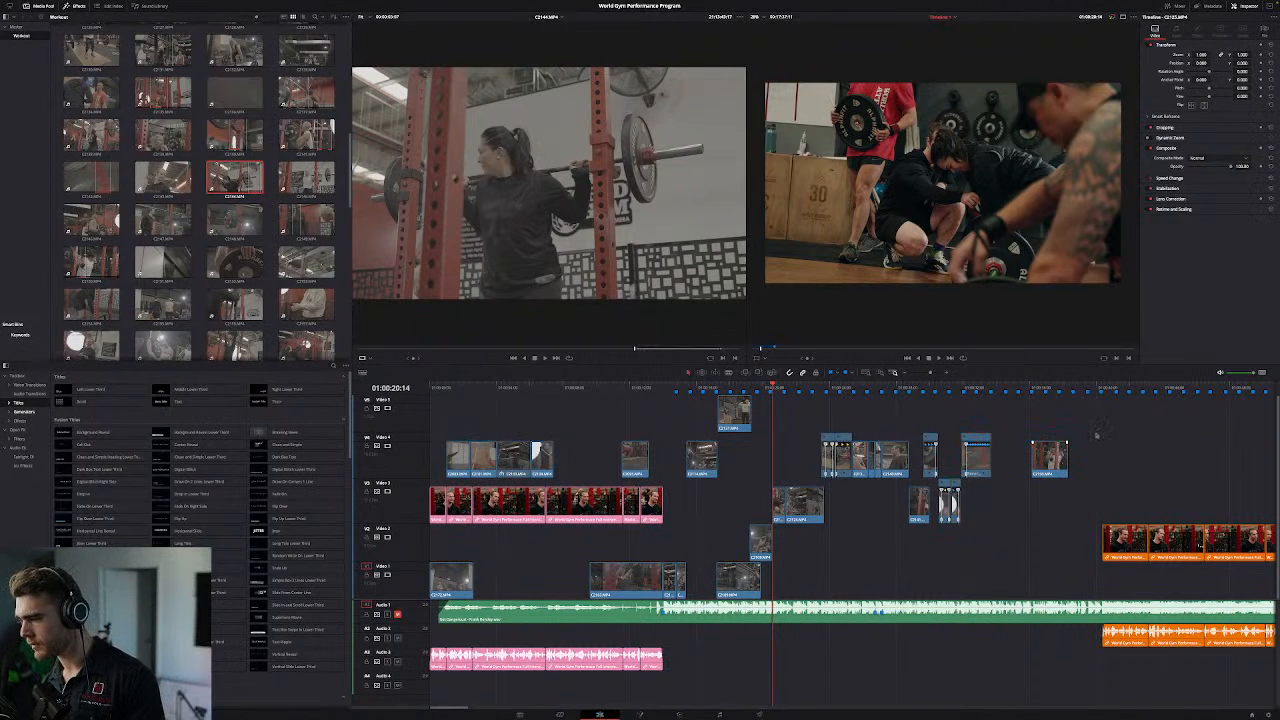
{"action": "left_click_drag", "start_coordinate": [1097, 433], "coordinate": [771, 520]}
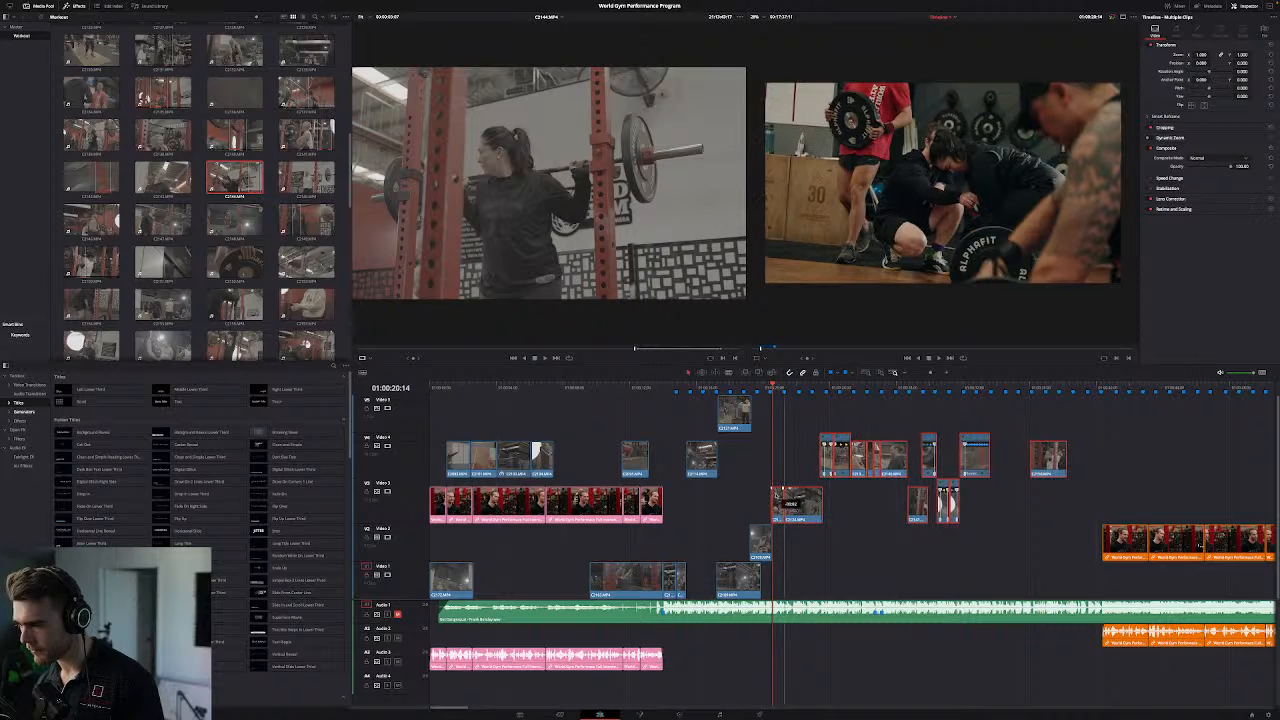
{"action": "left_click_drag", "start_coordinate": [777, 497], "coordinate": [779, 496]}
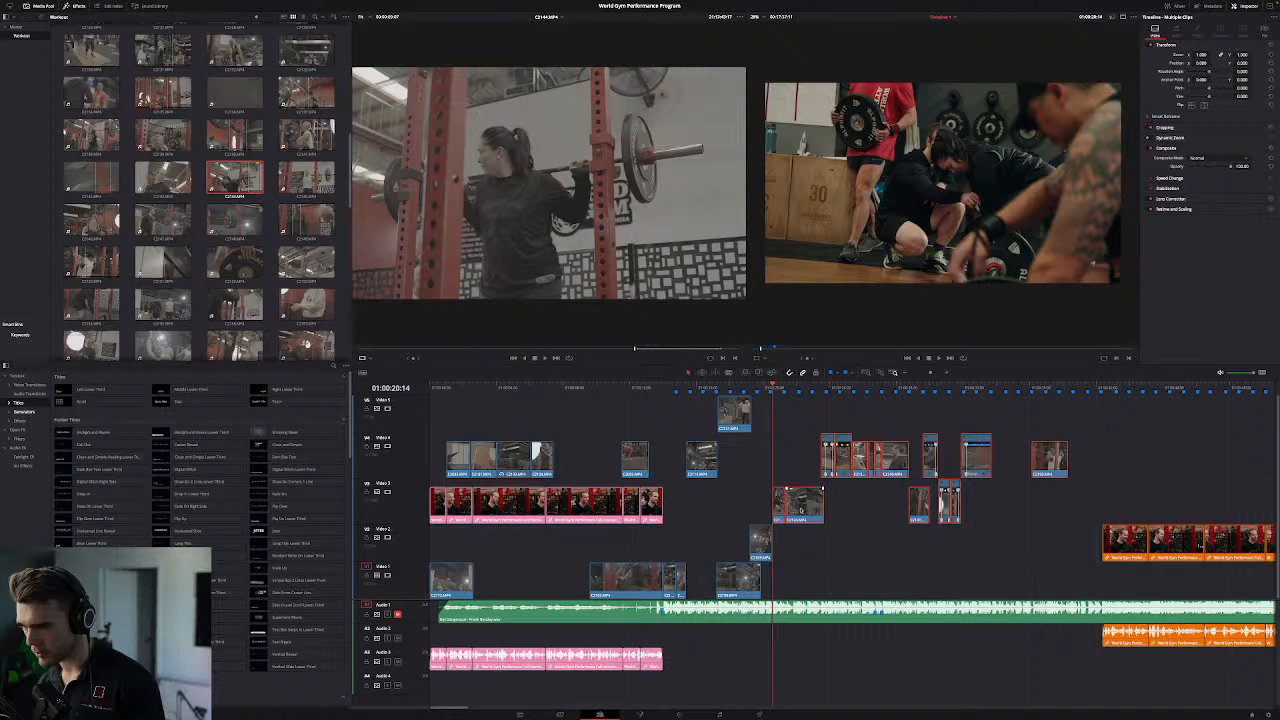
{"action": "key", "text": "alt+Up"}
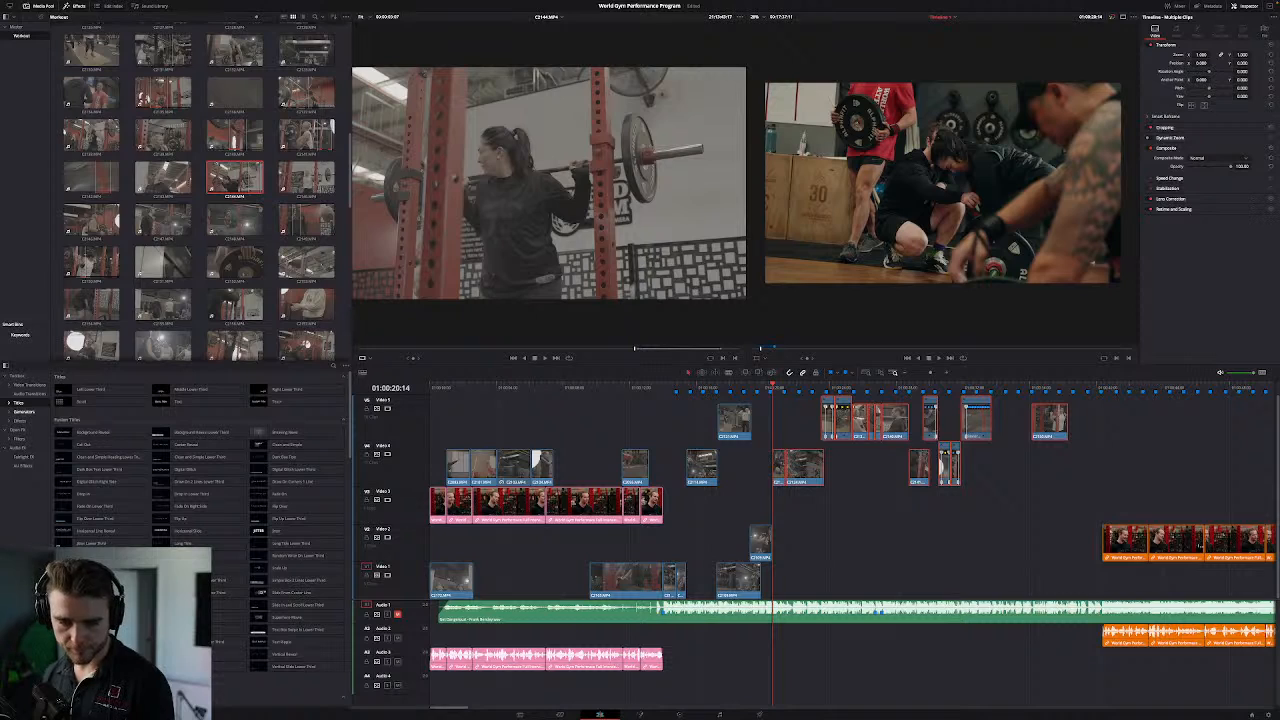
Step: Move the joined orange soundbites back to just after 01:00:20:14 on Video 2, and play into them with Audio 1 unmuted
{"action": "left_click_drag", "start_coordinate": [1120, 535], "coordinate": [824, 542]}
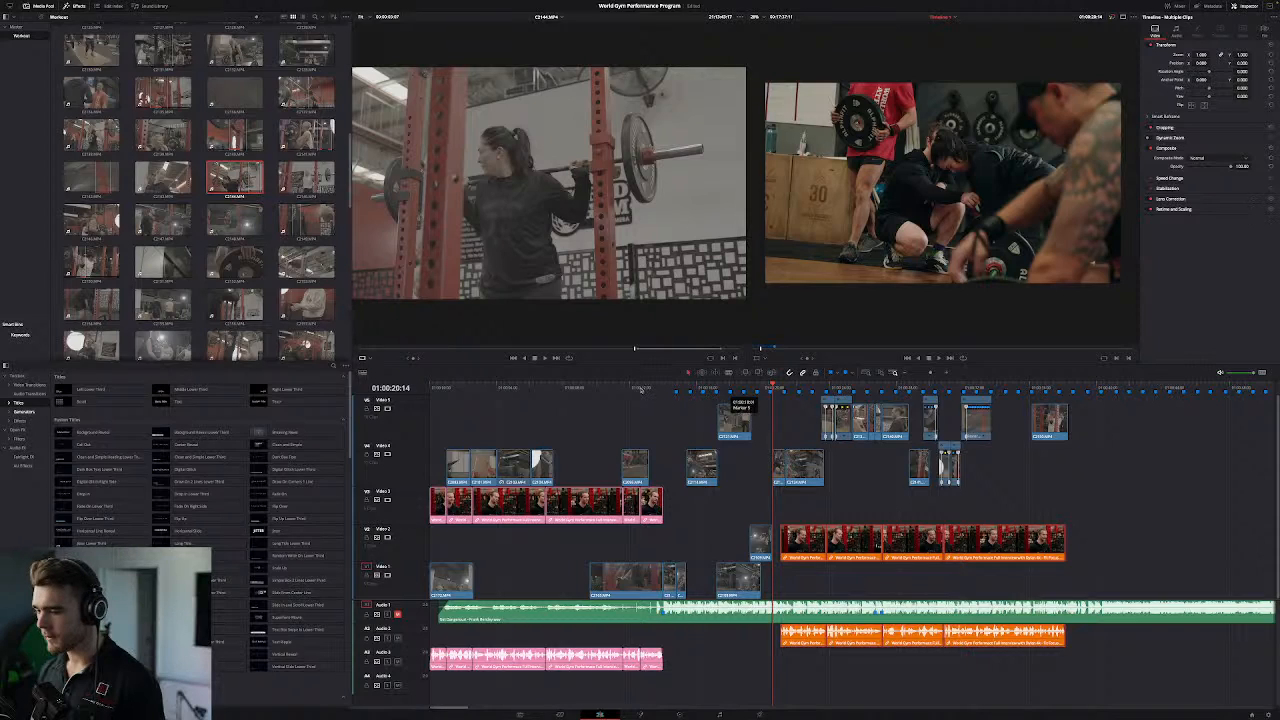
{"action": "left_click", "coordinate": [641, 390]}
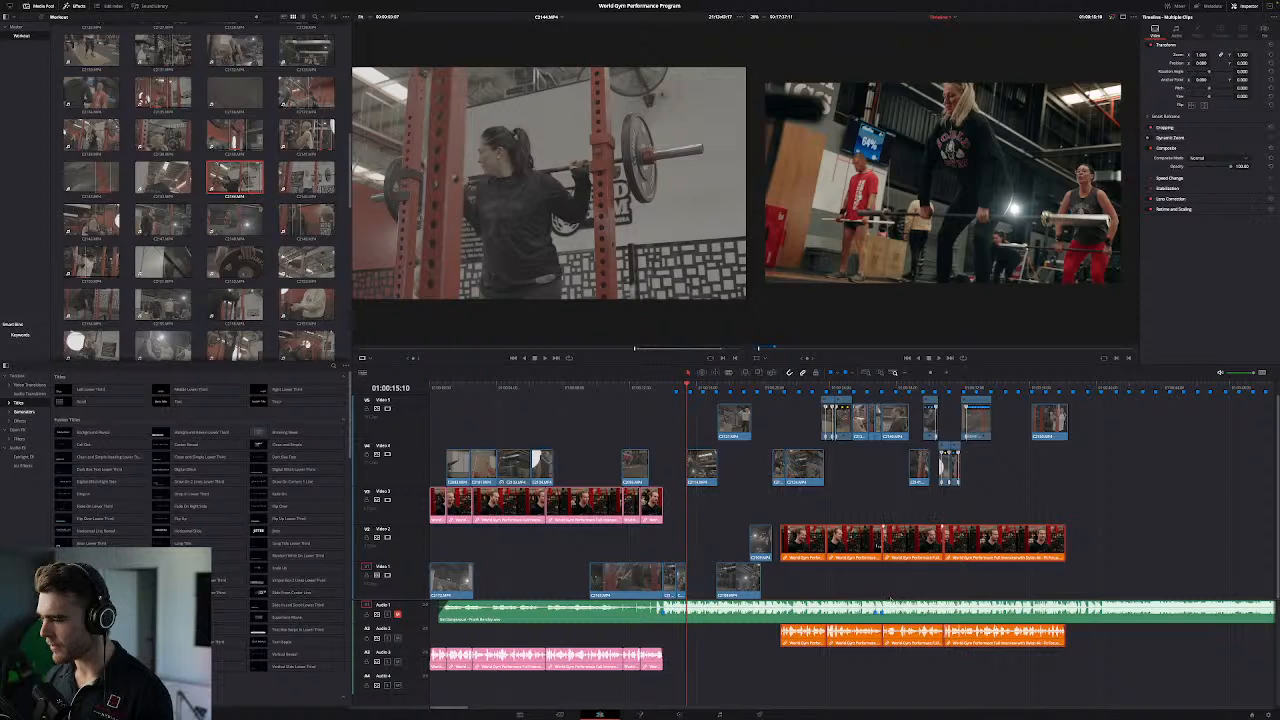
{"action": "left_click", "coordinate": [736, 387]}
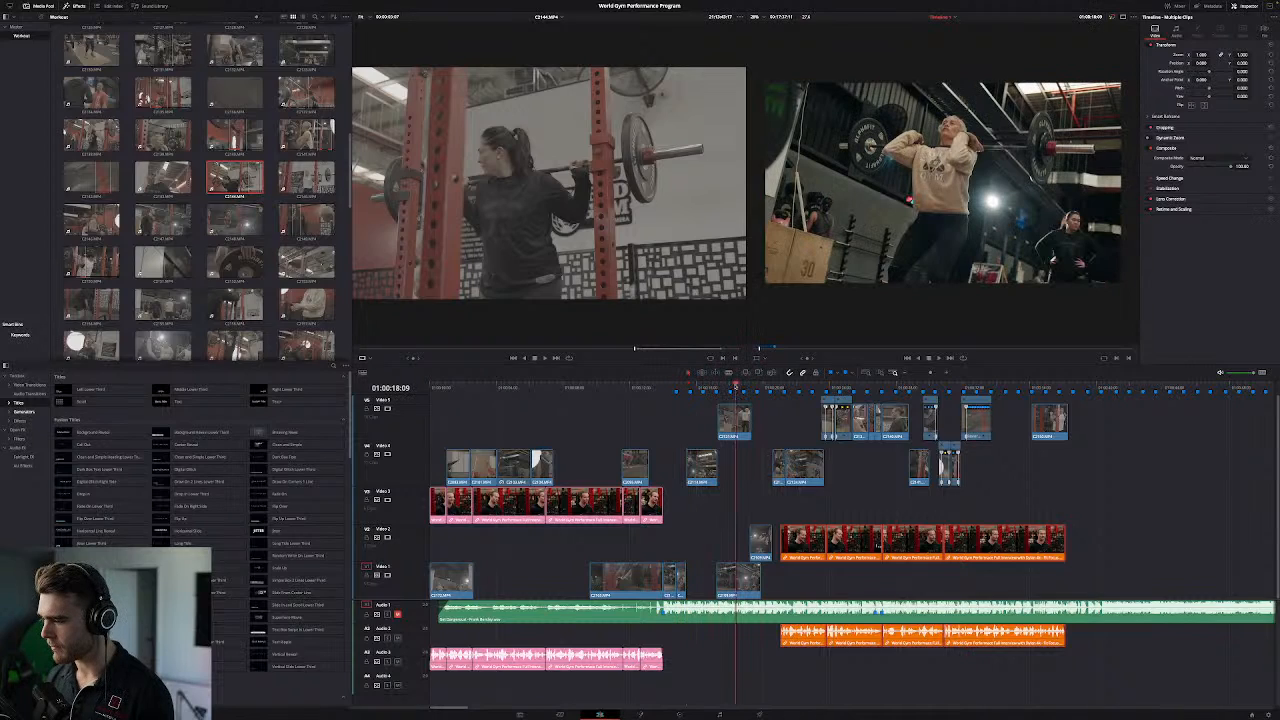
{"action": "key", "text": "space"}
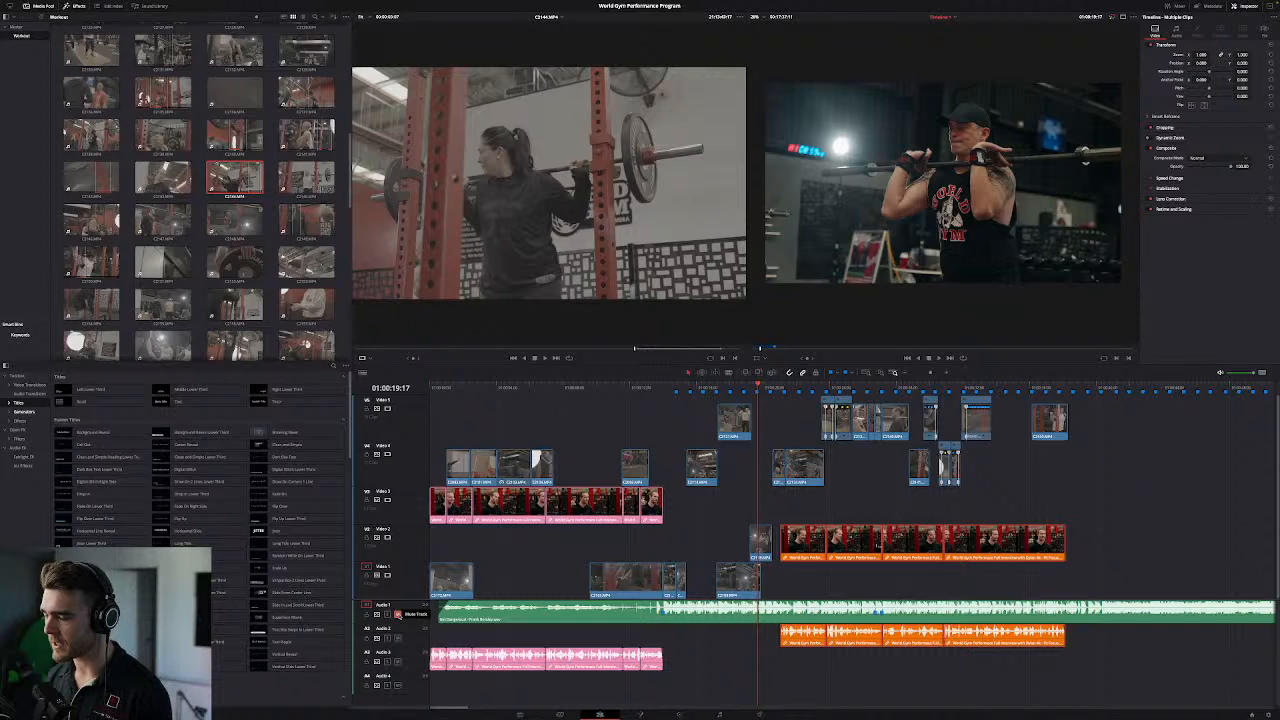
{"action": "left_click", "coordinate": [397, 614]}
{"action": "key", "text": "space"}
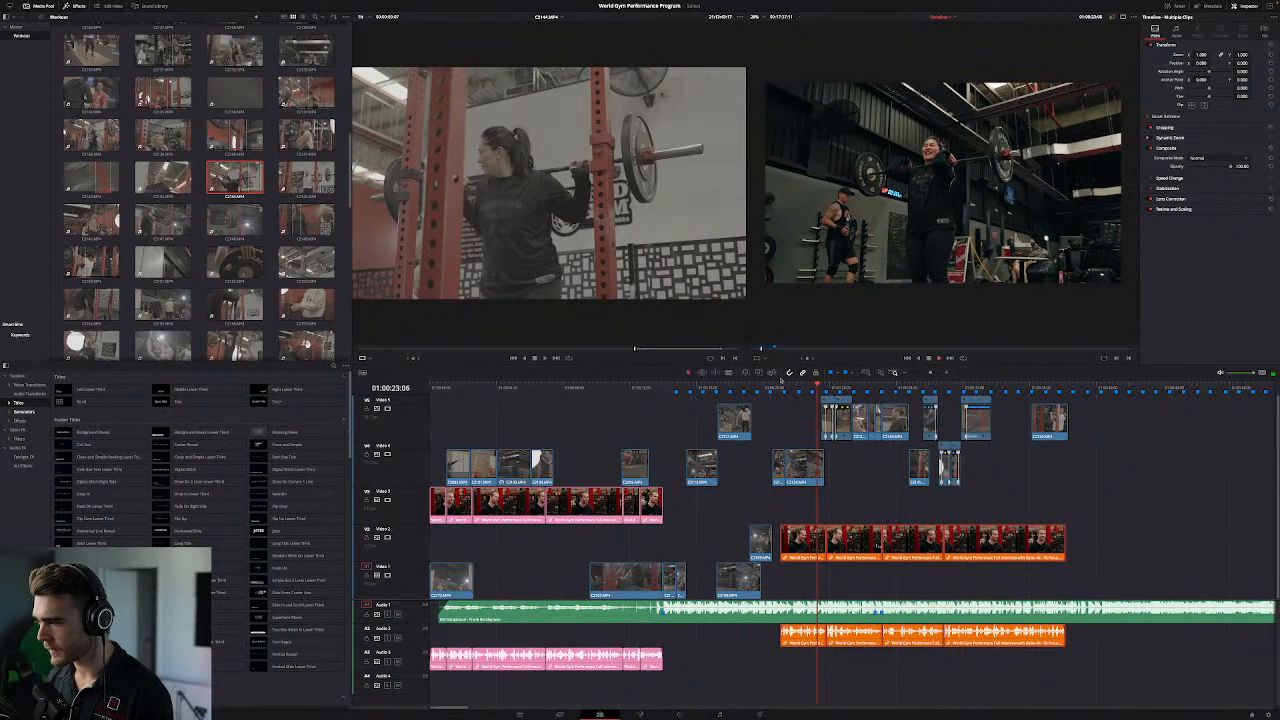
Step: Align the start of the orange soundbites with 01:00:20:14, directly against the end of the gym clip on Video 2
{"action": "left_click", "coordinate": [776, 386]}
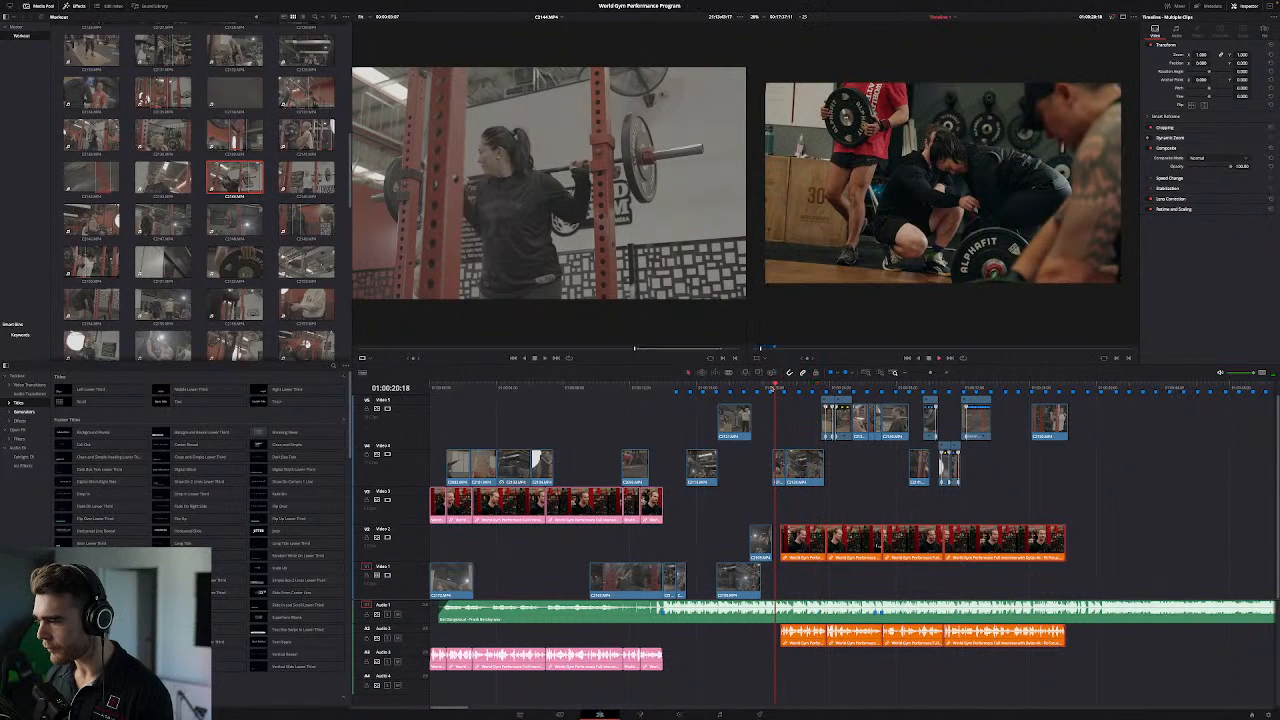
{"action": "left_click", "coordinate": [772, 388]}
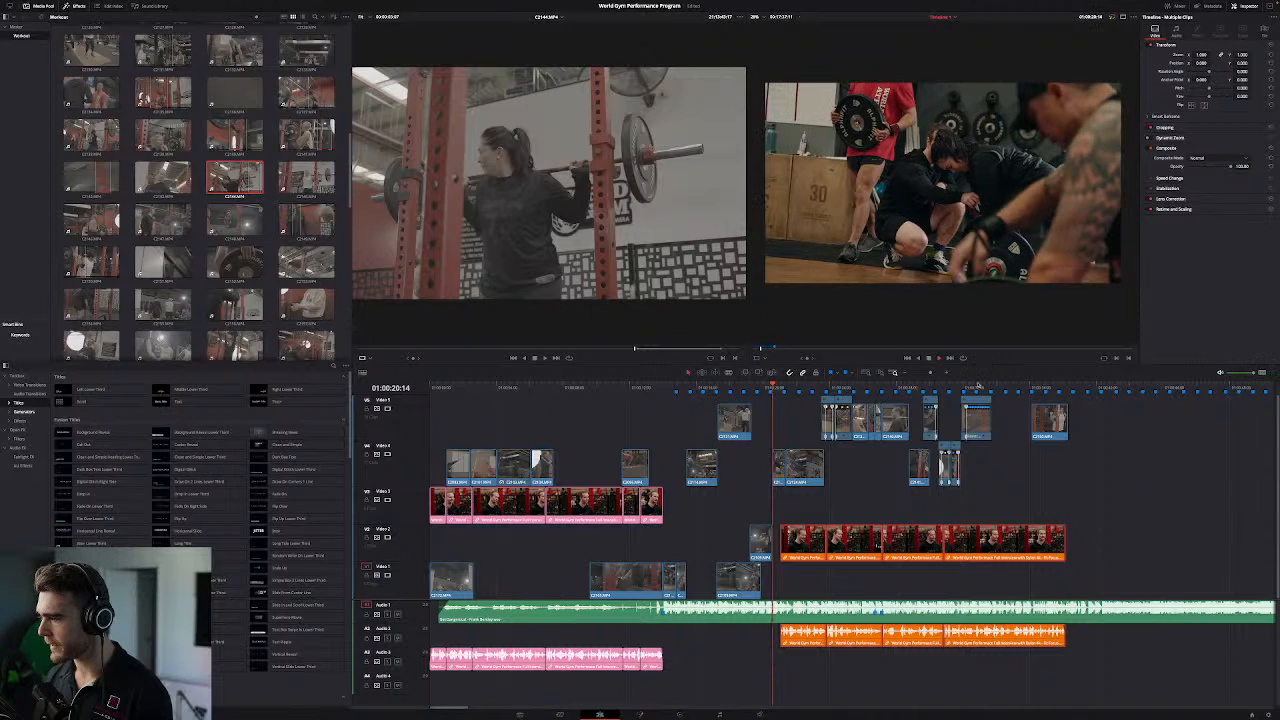
{"action": "key", "text": "super+equal"}
{"action": "key", "text": "super+equal"}
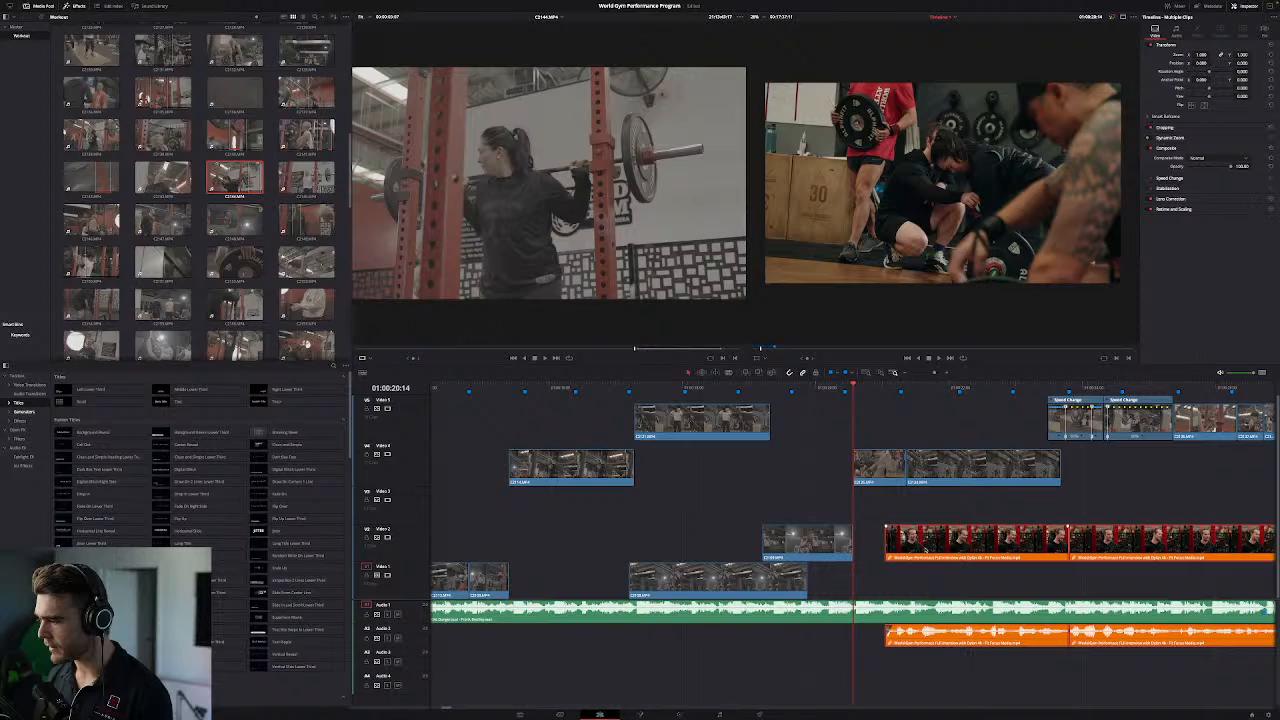
{"action": "mouse_move", "coordinate": [912, 548]}
{"action": "left_mouse_down"}
{"action": "mouse_move", "coordinate": [891, 547]}
{"action": "mouse_move", "coordinate": [907, 545]}
{"action": "left_mouse_up"}
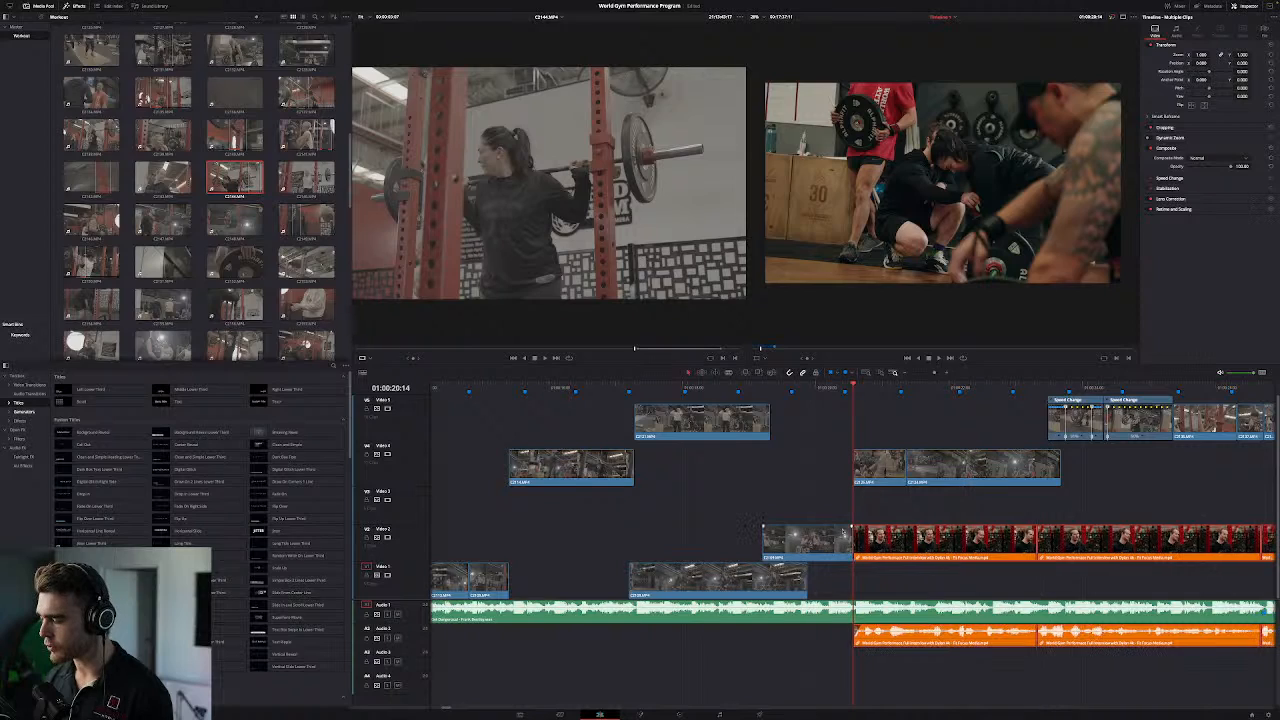
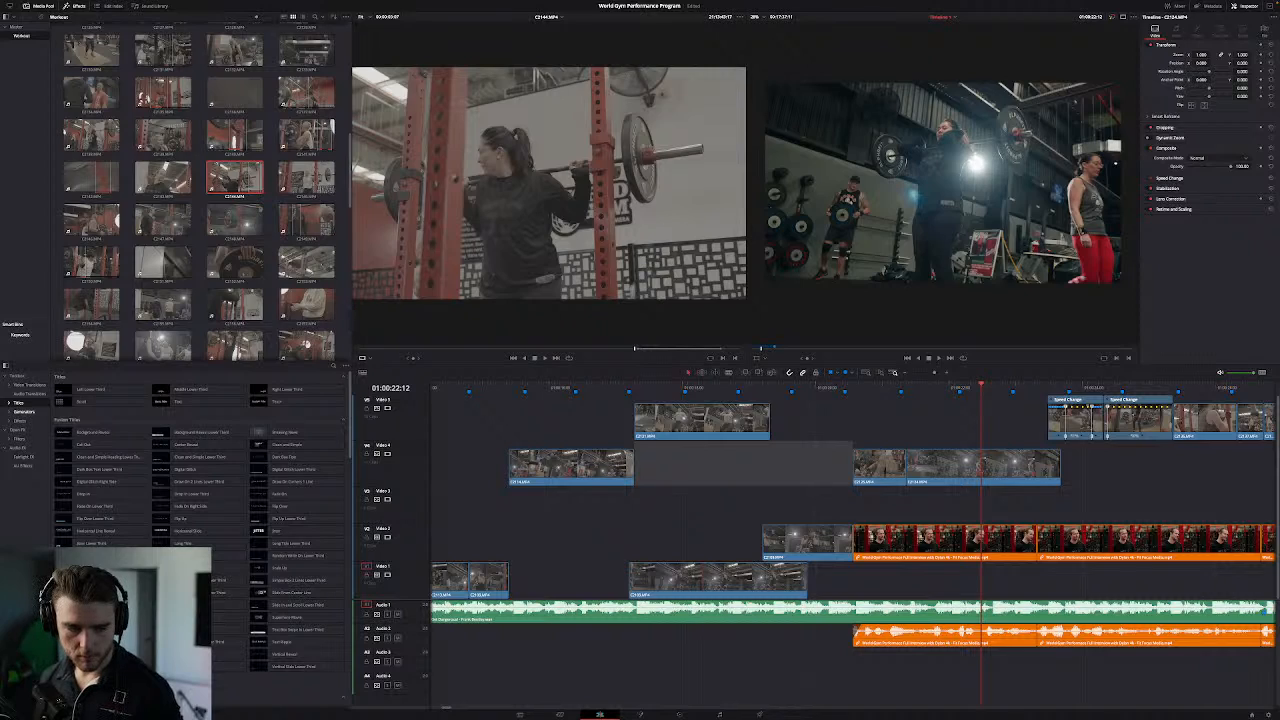
Step: Select the music clip on Audio 1 and play it under the pink soundbites from about 01:00:03:14
{"action": "left_click", "coordinate": [835, 388]}
{"action": "left_click", "coordinate": [840, 610]}
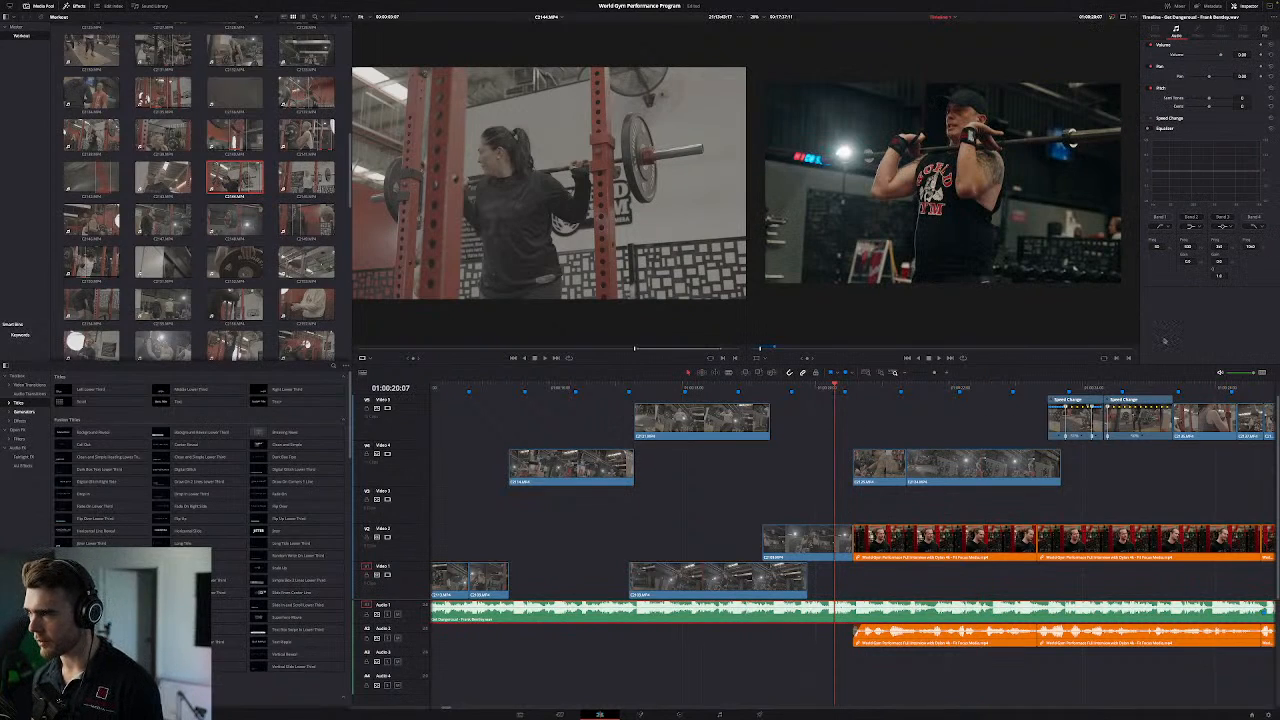
{"action": "left_click", "coordinate": [912, 376]}
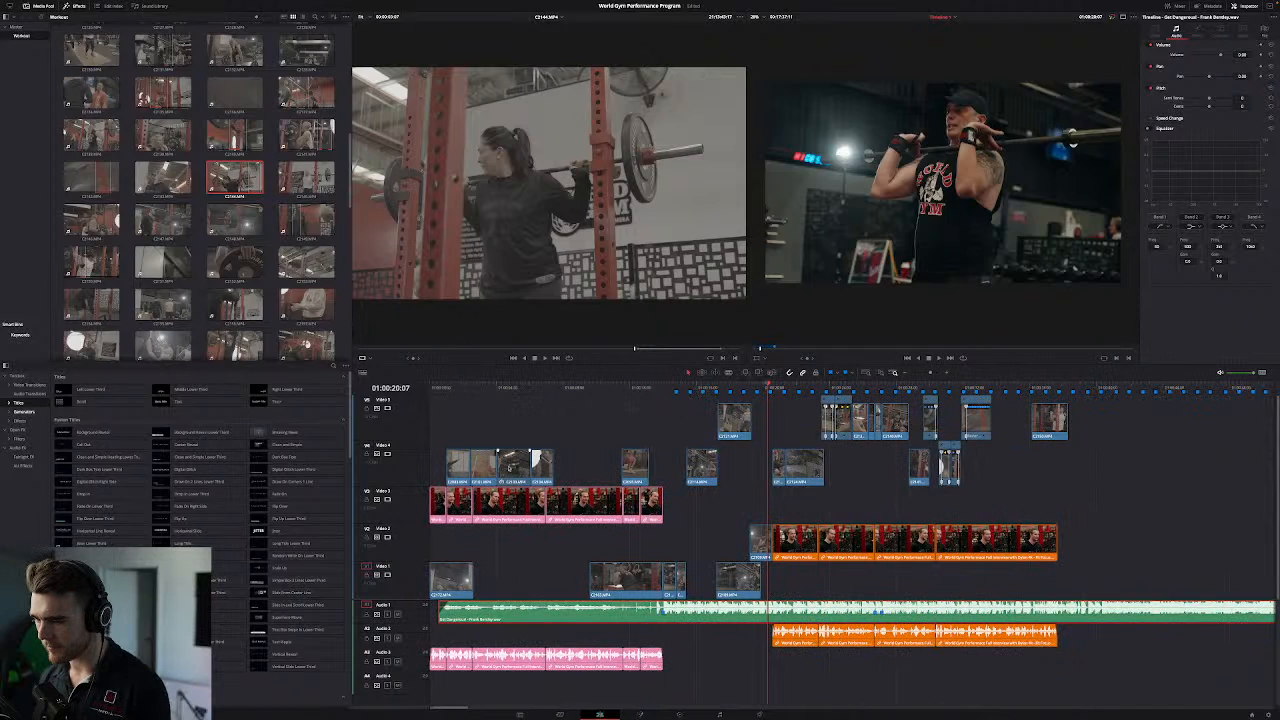
{"action": "left_click", "coordinate": [489, 390]}
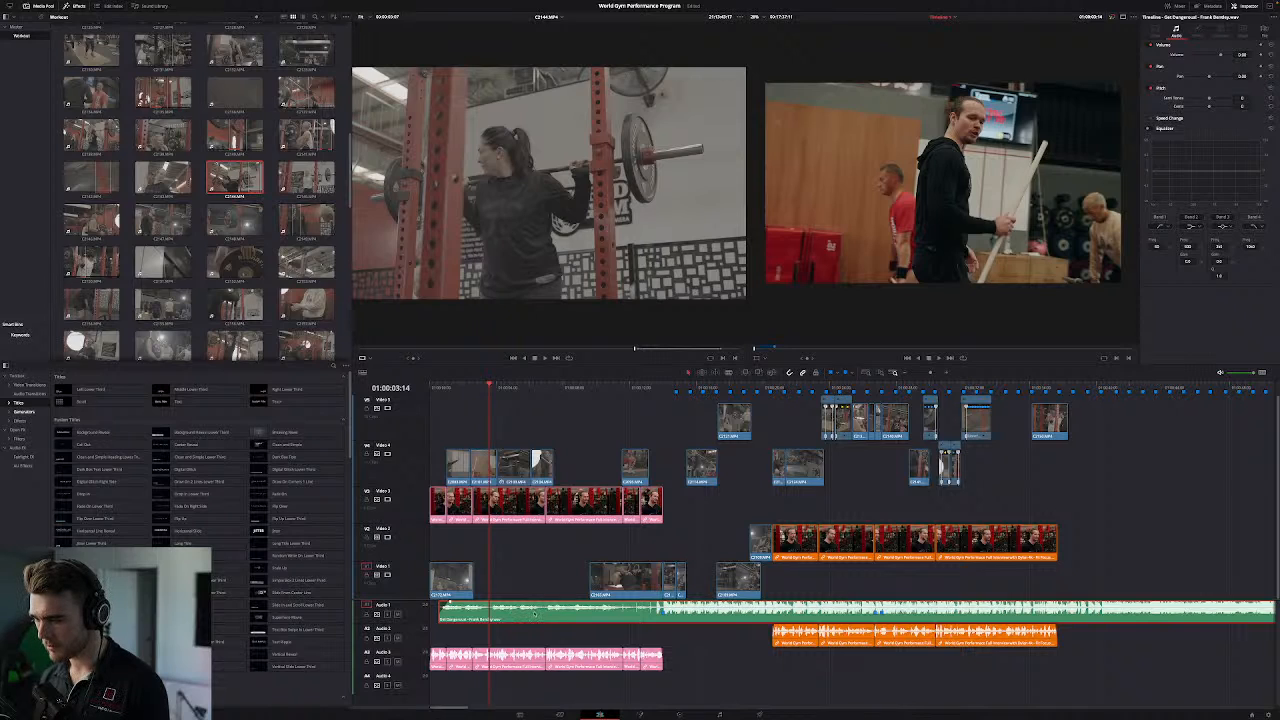
{"action": "key", "text": "space"}
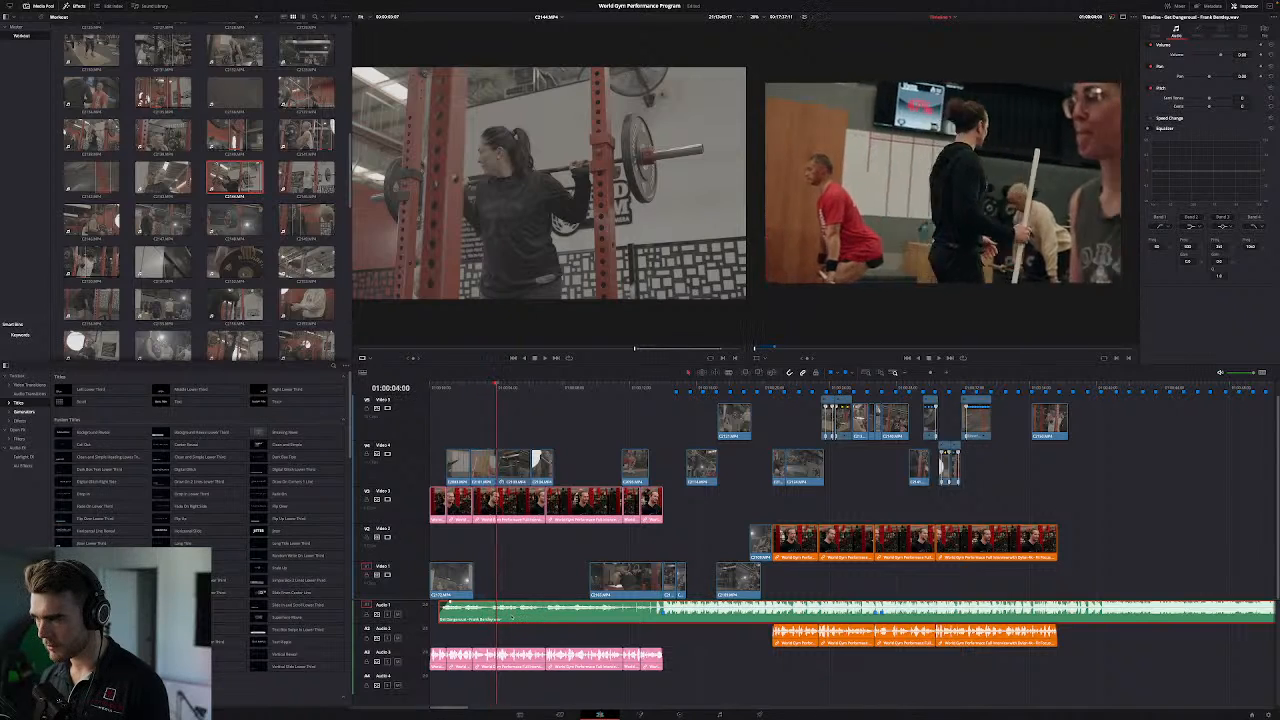
{"action": "key", "text": "space"}
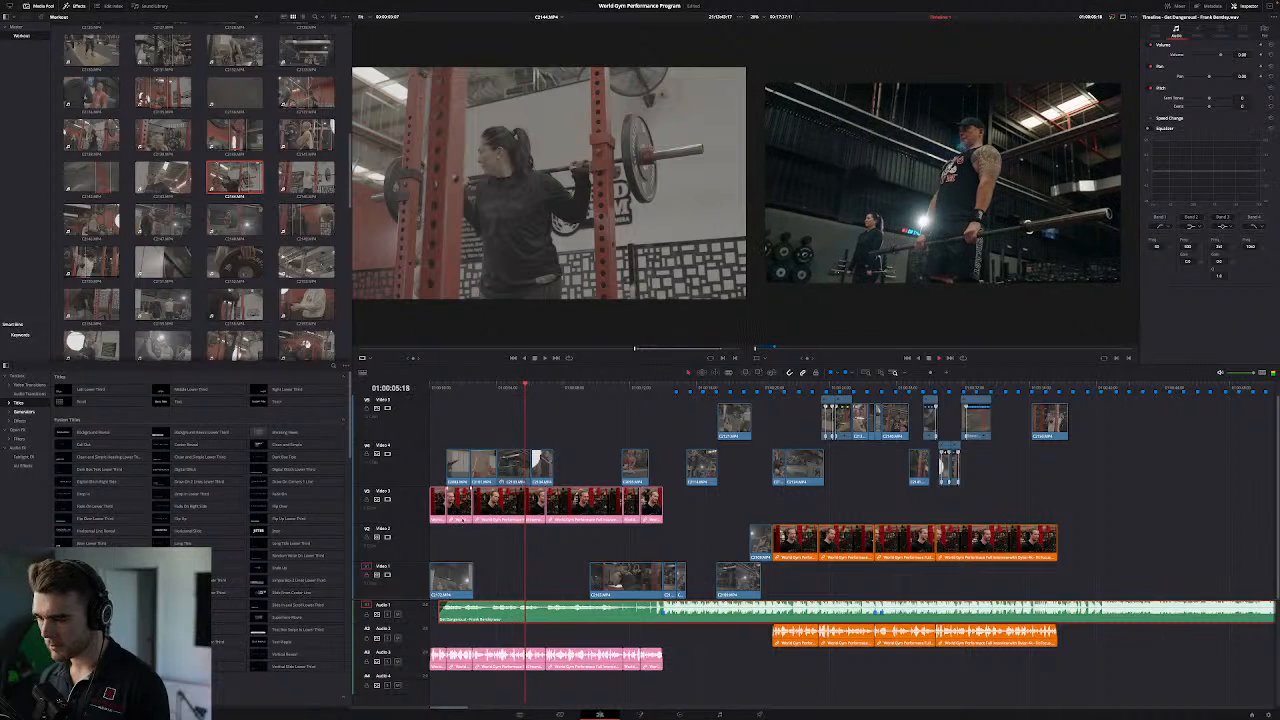
Step: Set the music clip's volume to -18 with the playhead at its start, 01:00:00:13
{"action": "left_click", "coordinate": [438, 388]}
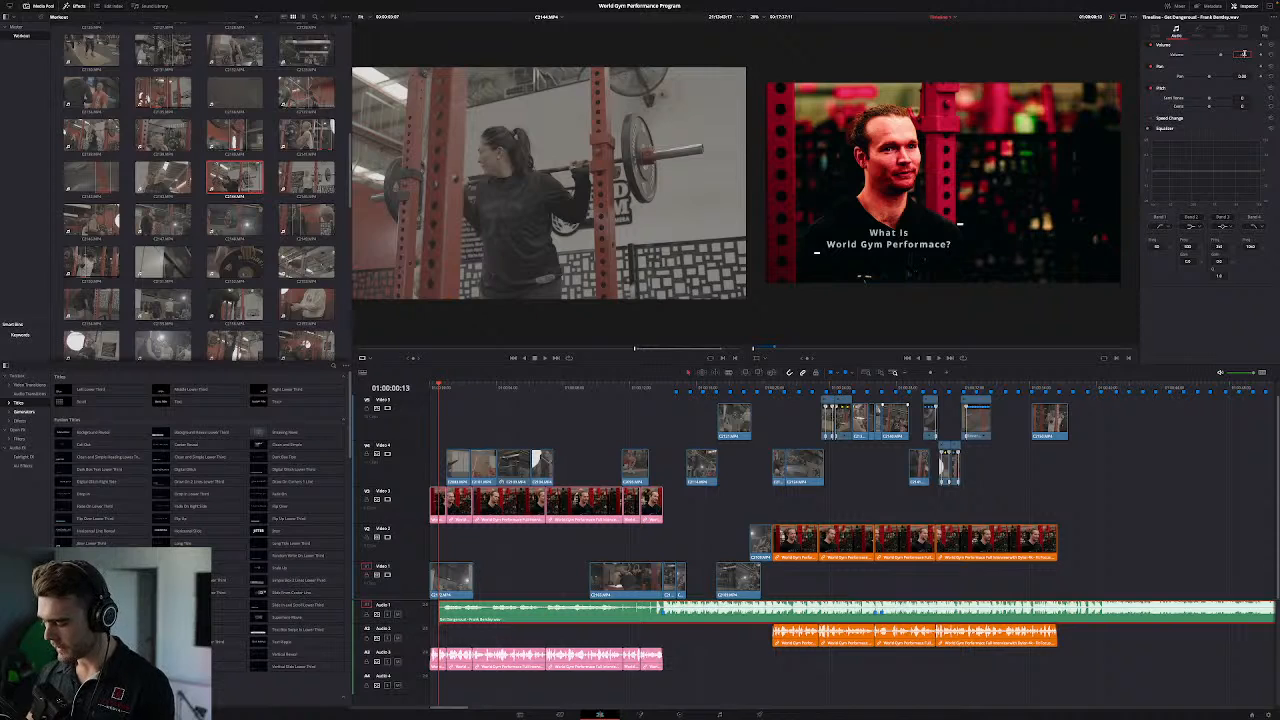
{"action": "type", "text": "-18"}
{"action": "key", "text": "Return"}
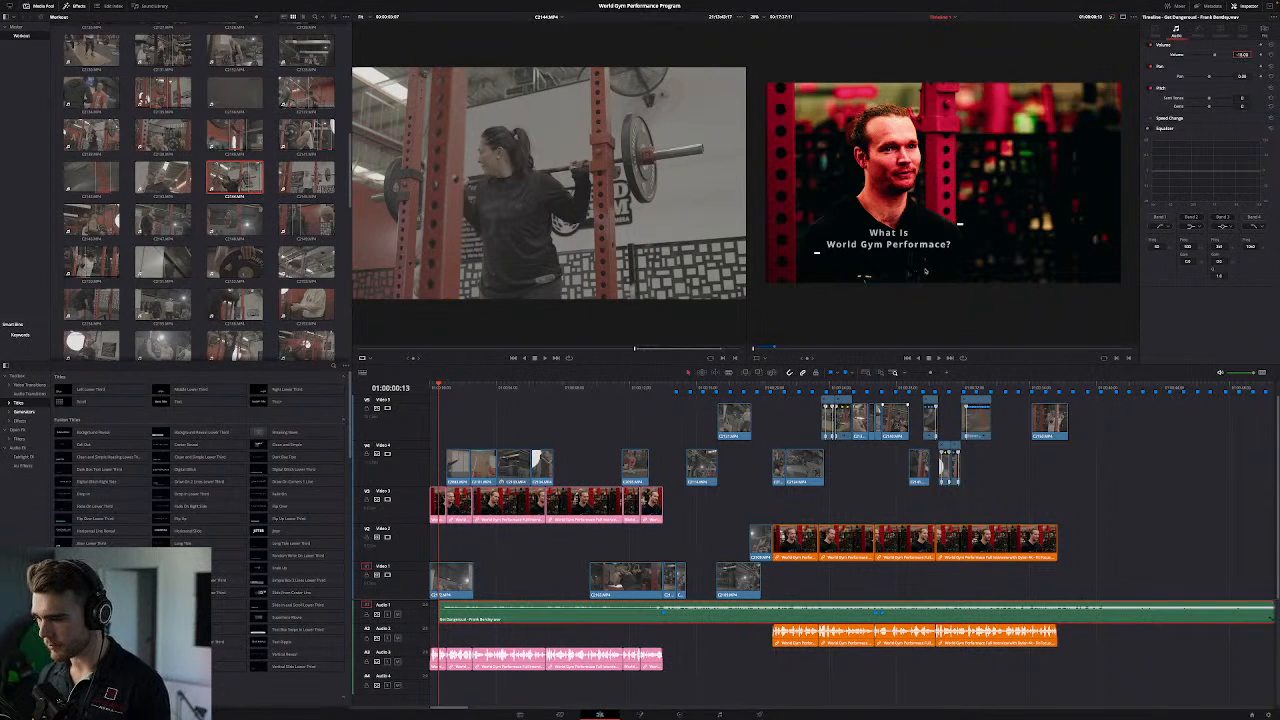
Step: Keyframe the music to rise near the end of the pink soundbites, setting its volume to -5 at 01:00:14:00
{"action": "left_click", "coordinate": [652, 386]}
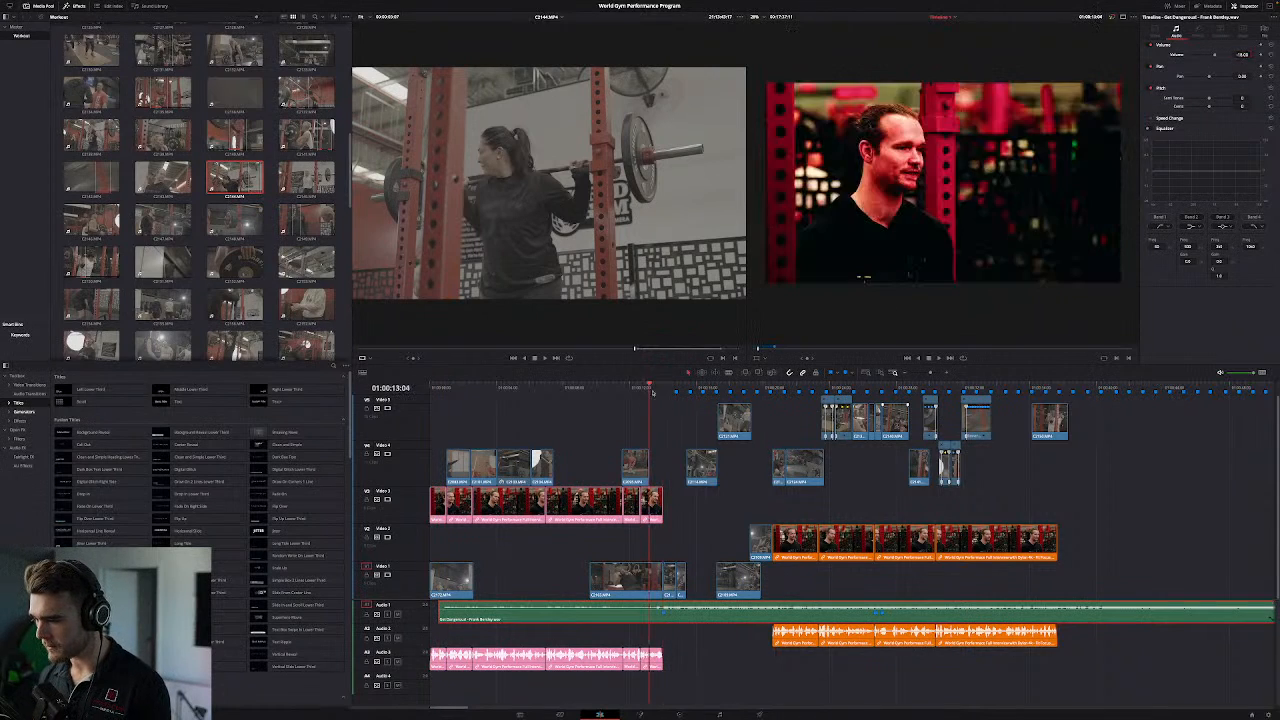
{"action": "left_click", "coordinate": [947, 373]}
{"action": "left_click", "coordinate": [947, 373]}
{"action": "left_click", "coordinate": [947, 373]}
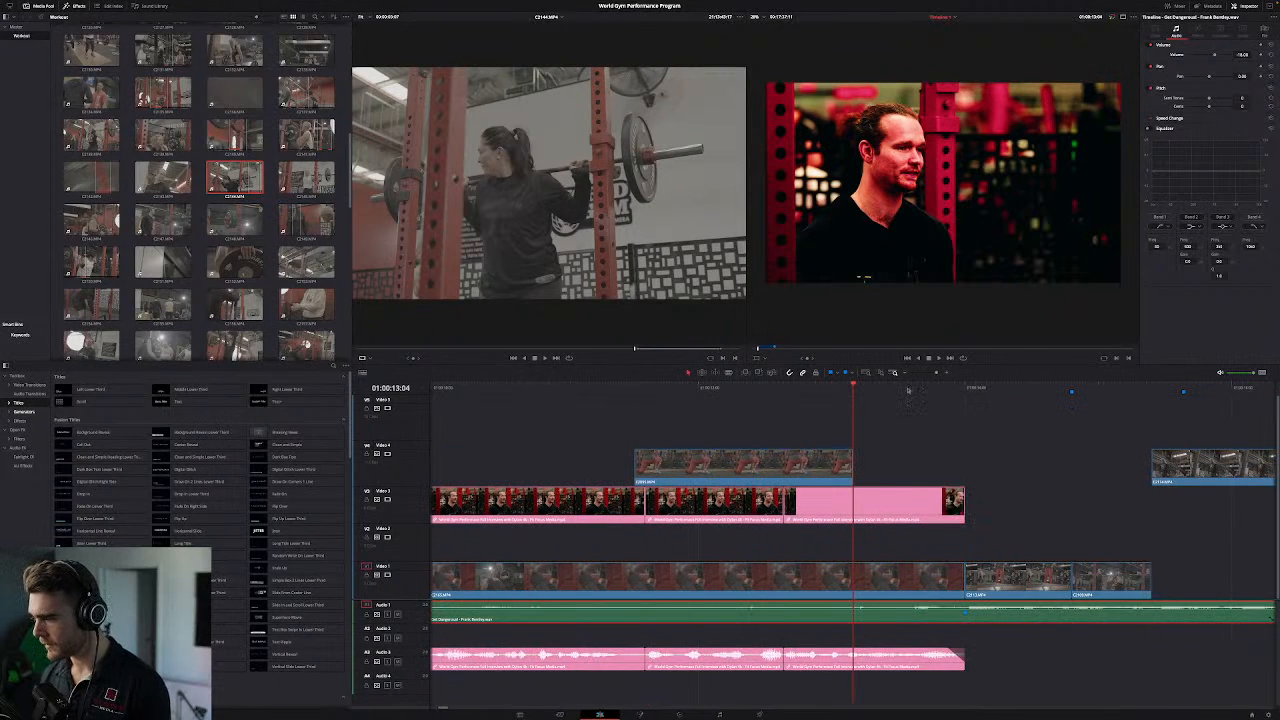
{"action": "left_click", "coordinate": [908, 390]}
{"action": "left_click", "coordinate": [933, 392]}
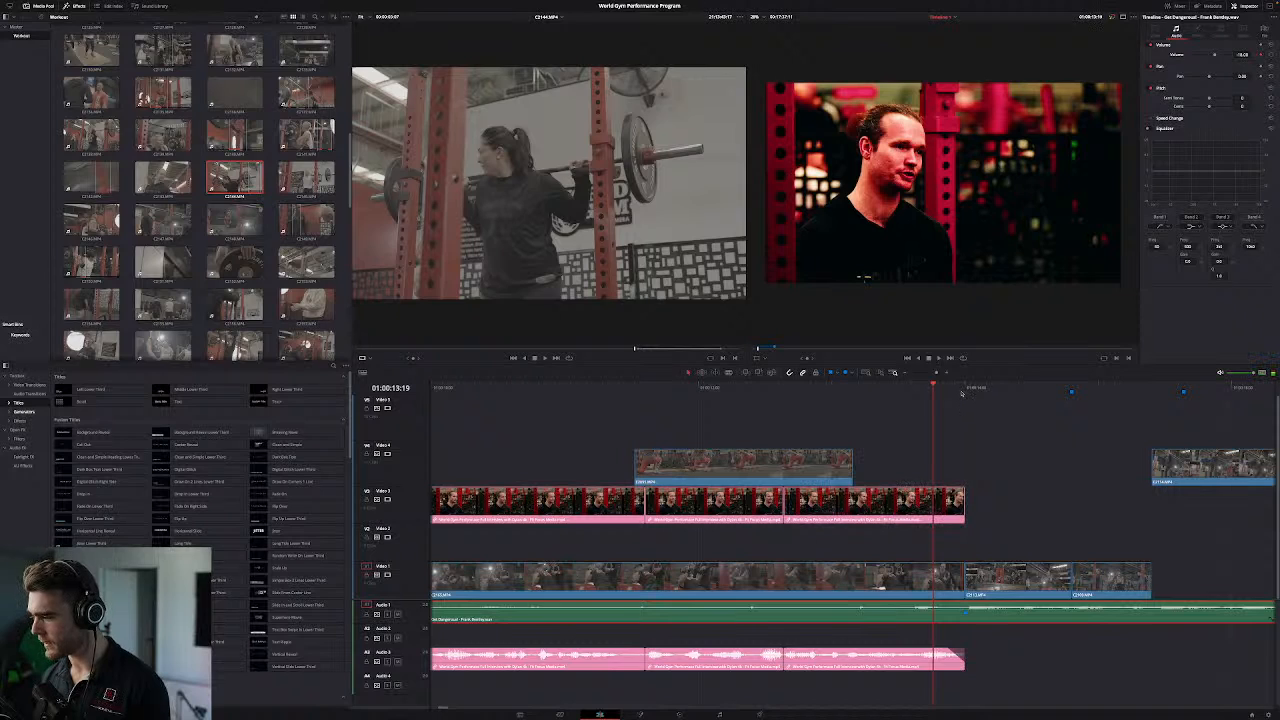
{"action": "left_click", "coordinate": [962, 392]}
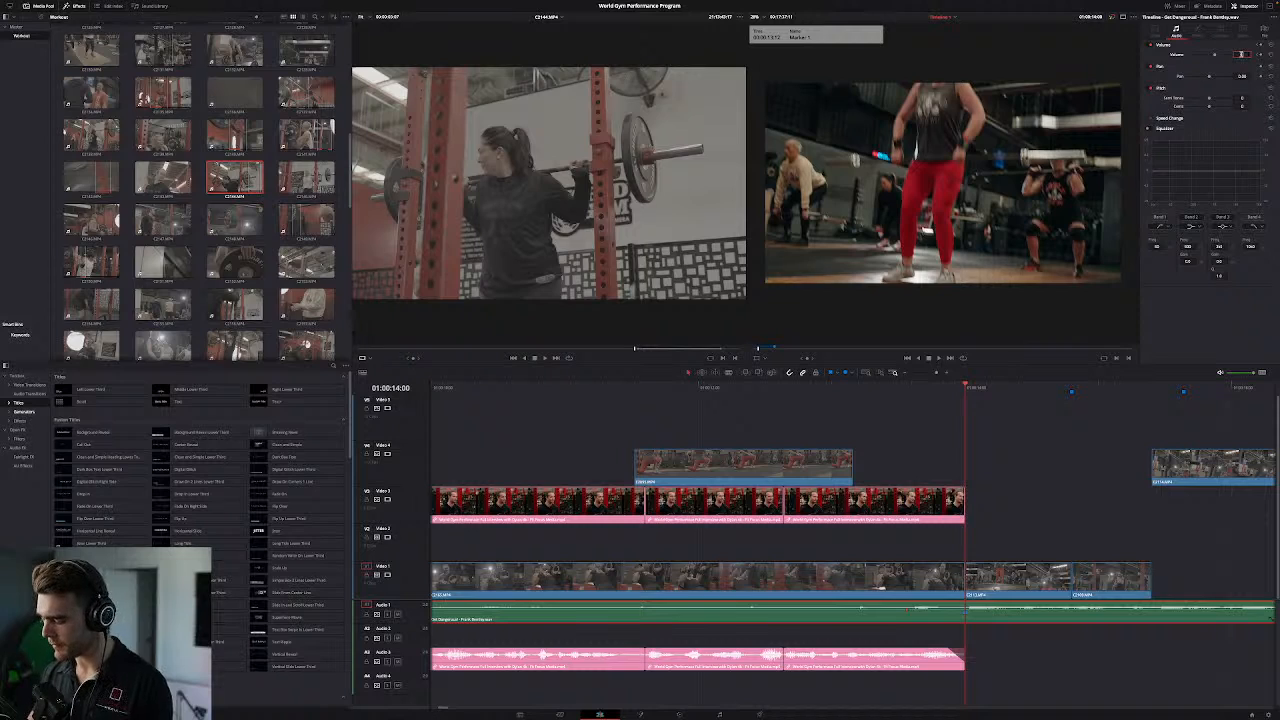
{"action": "type", "text": "-5"}
{"action": "key", "text": "Return"}
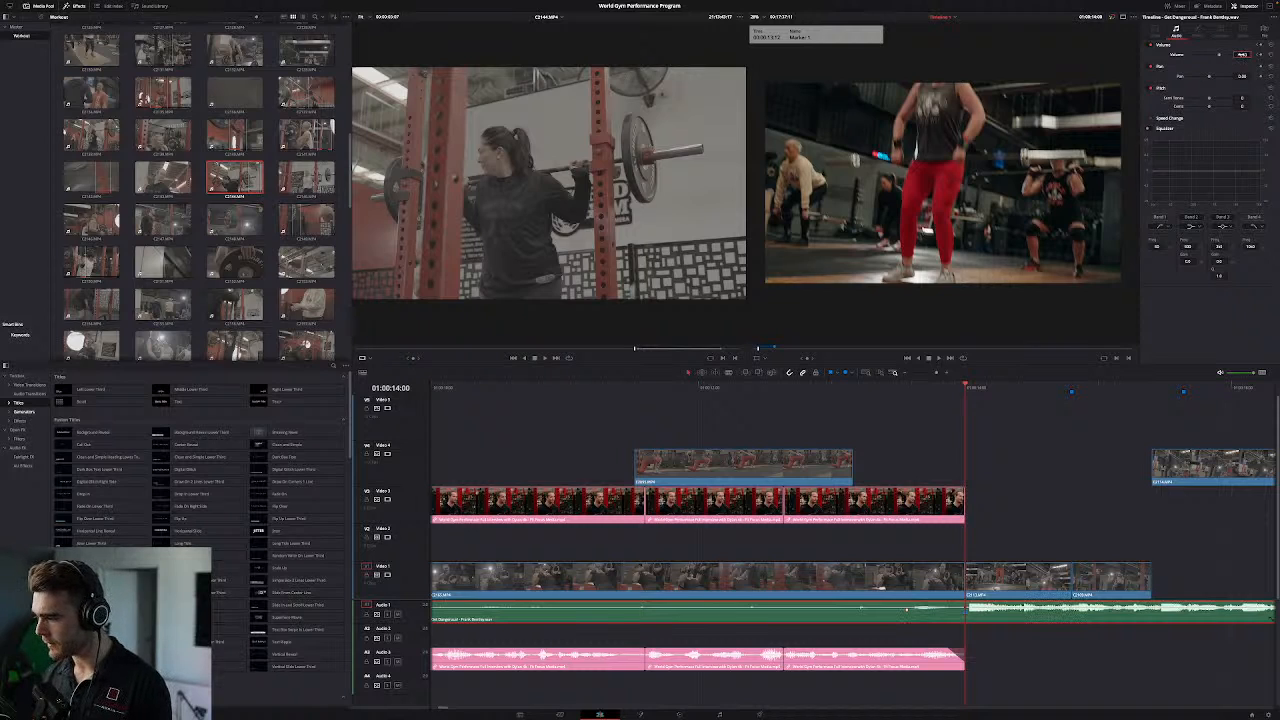
Step: Play the music's volume rise where the pink soundbites end and the gym montage begins
{"action": "key", "text": "space"}
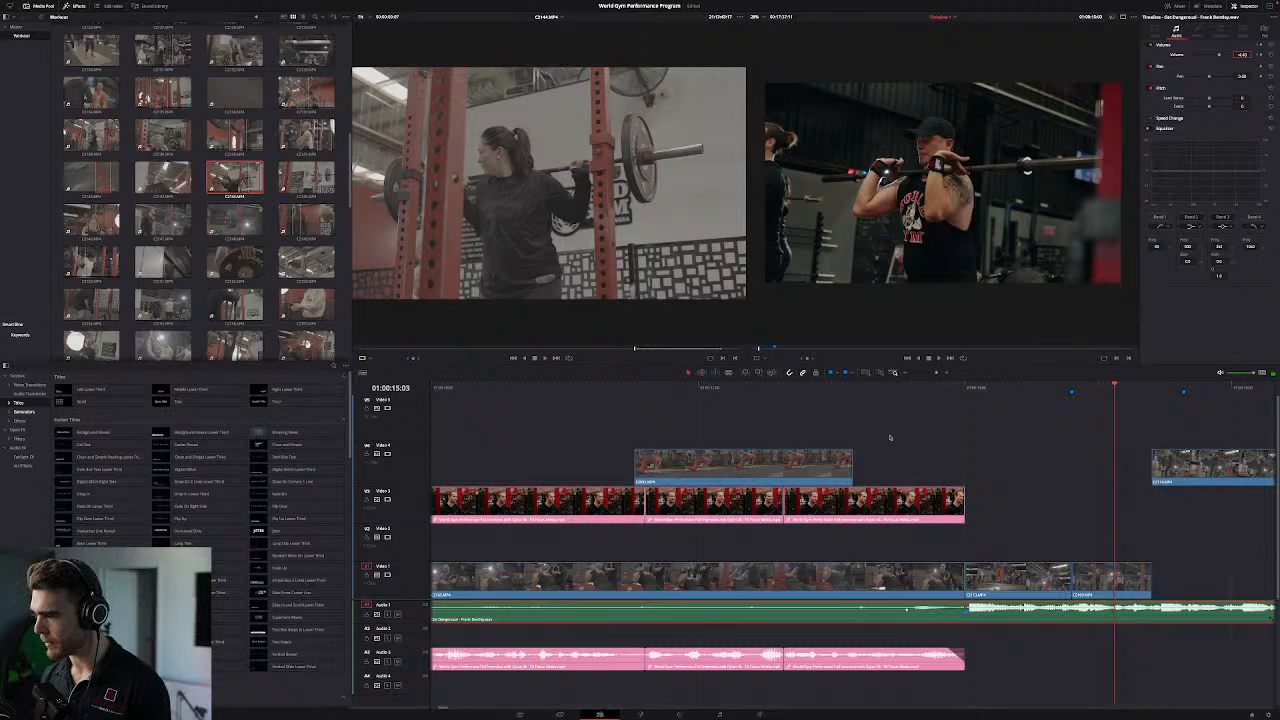
{"action": "left_click", "coordinate": [837, 388]}
{"action": "key", "text": "space"}
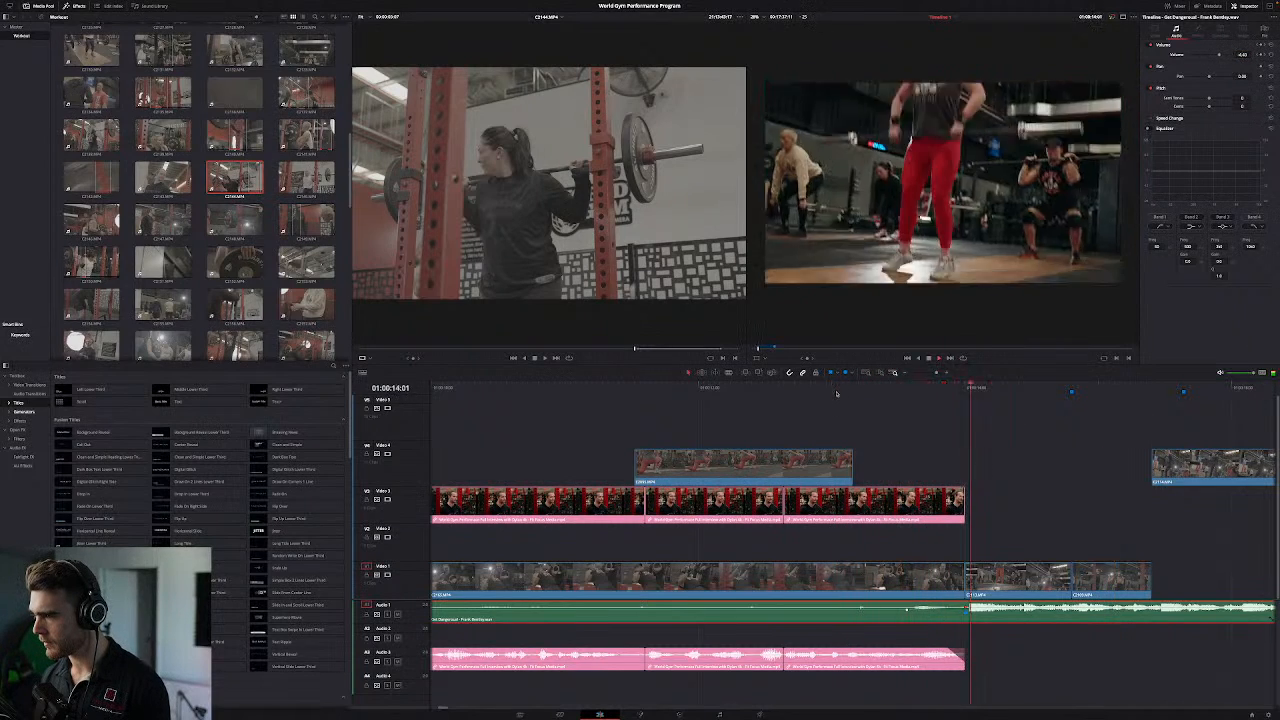
{"action": "key", "text": "space"}
{"action": "left_click", "coordinate": [563, 390]}
{"action": "key", "text": "space"}
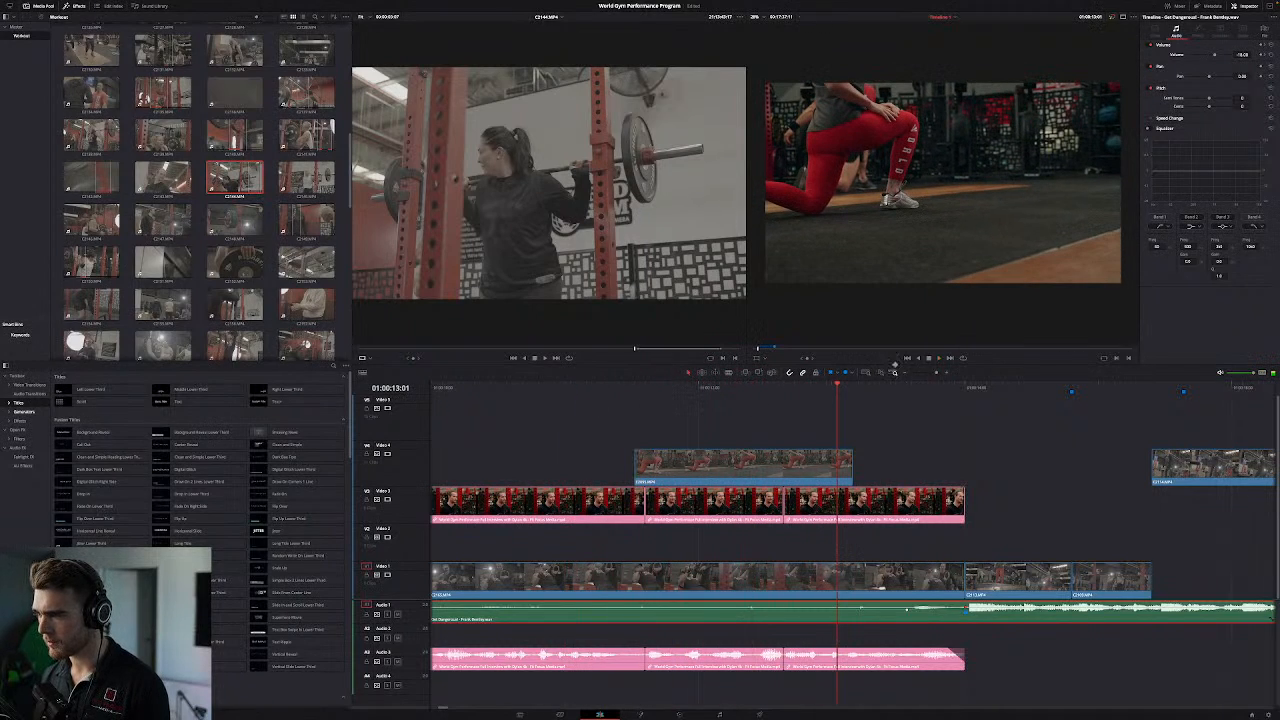
Step: Play the opening soundbites from 01:00:00:17 to judge the music level under the voice
{"action": "left_click", "coordinate": [905, 372]}
{"action": "left_click", "coordinate": [905, 372]}
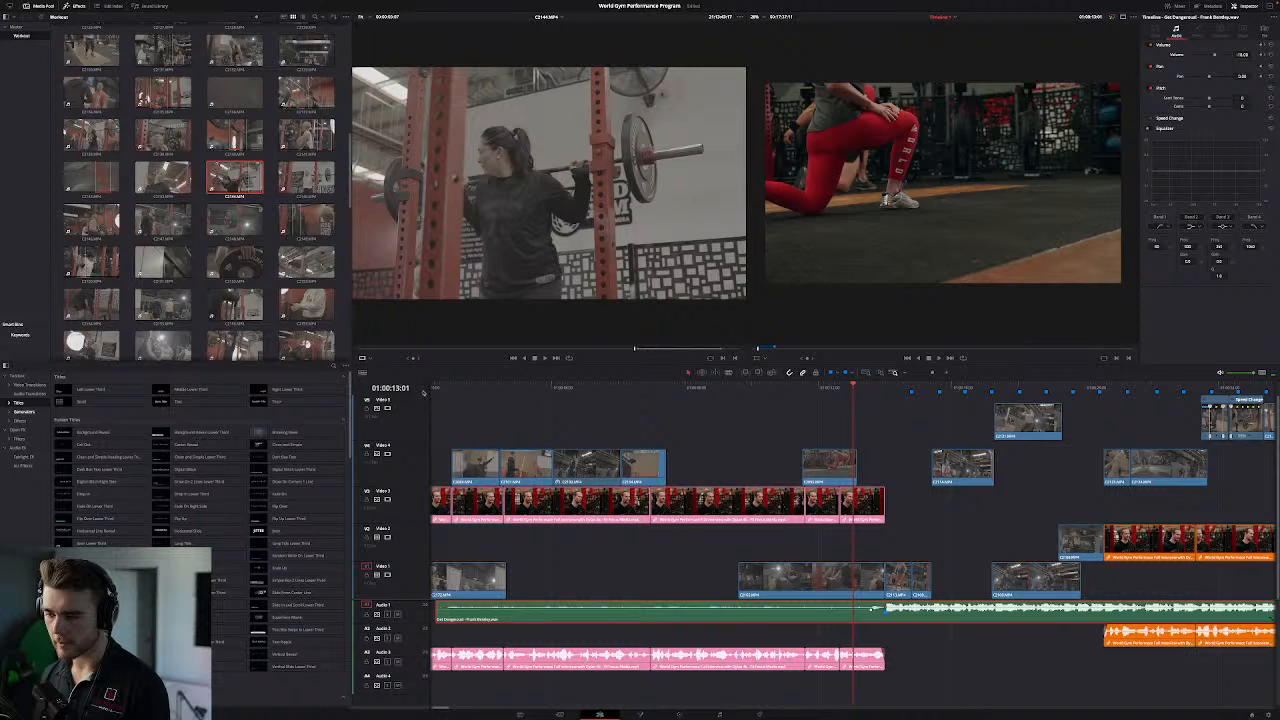
{"action": "left_click", "coordinate": [443, 388]}
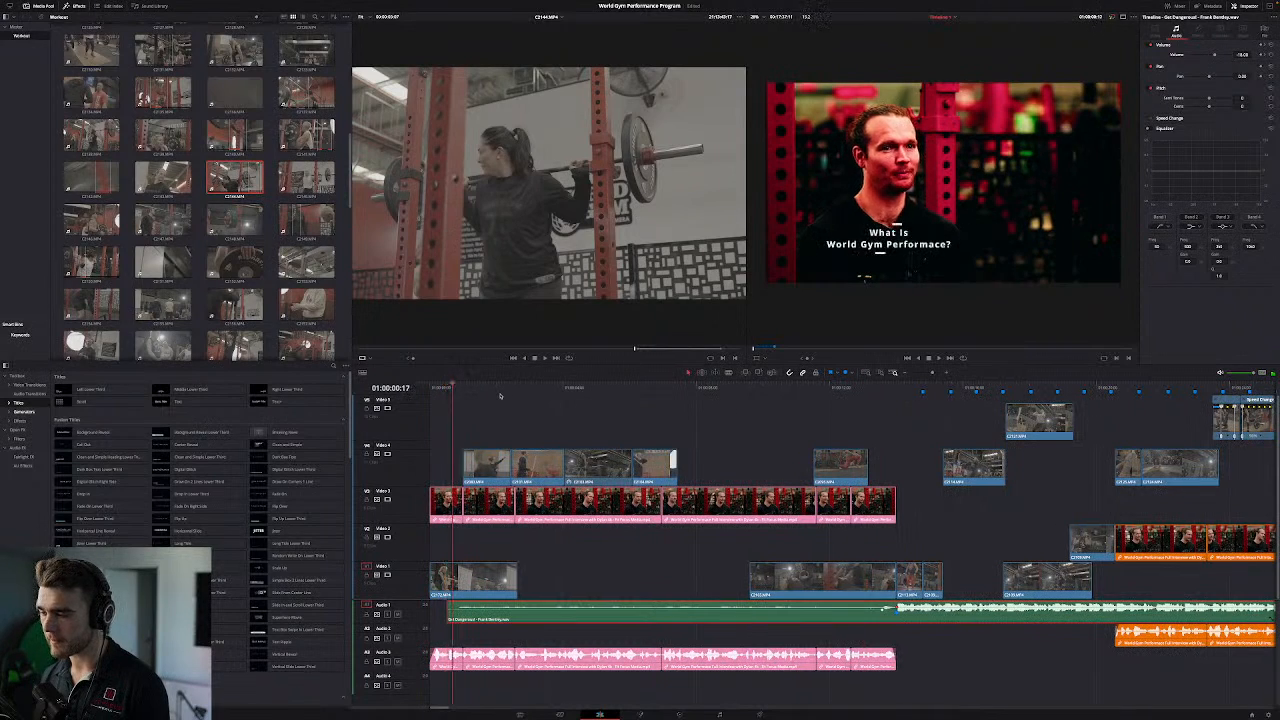
{"action": "key", "text": "space"}
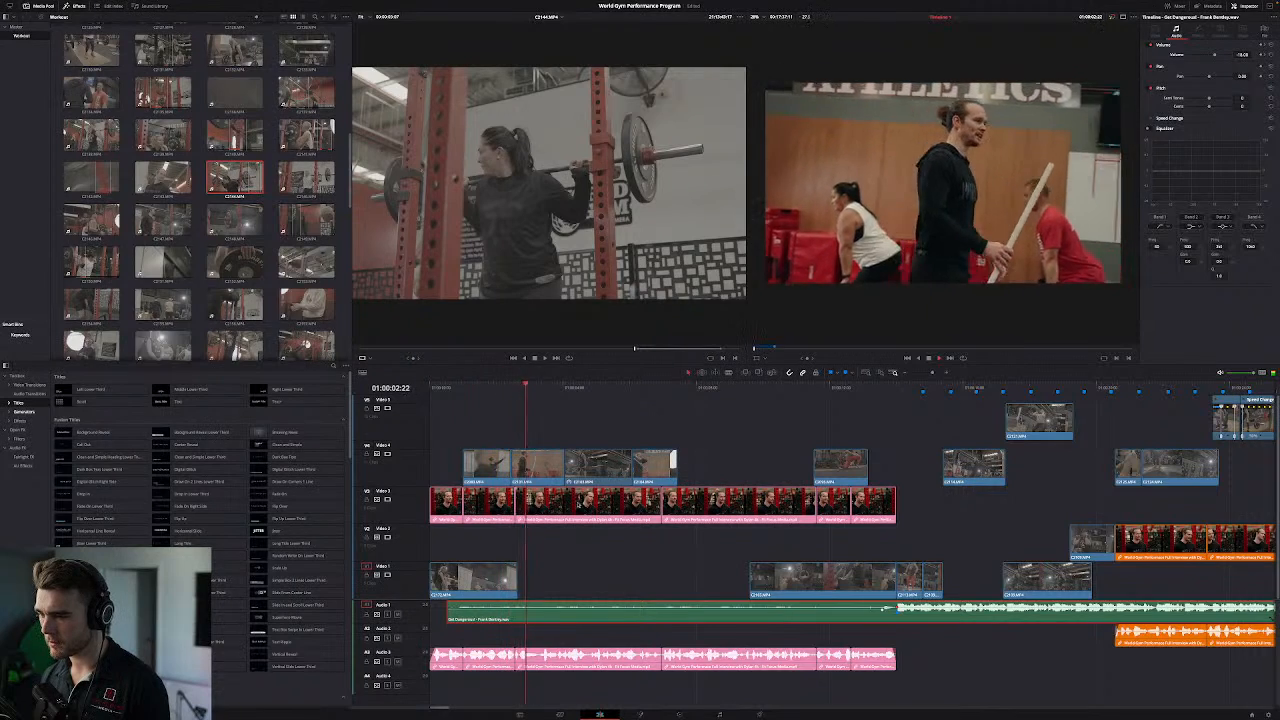
Step: Raise the music clip's volume at its start, 01:00:00:13, and play the opening soundbites to judge the balance
{"action": "left_click", "coordinate": [446, 388]}
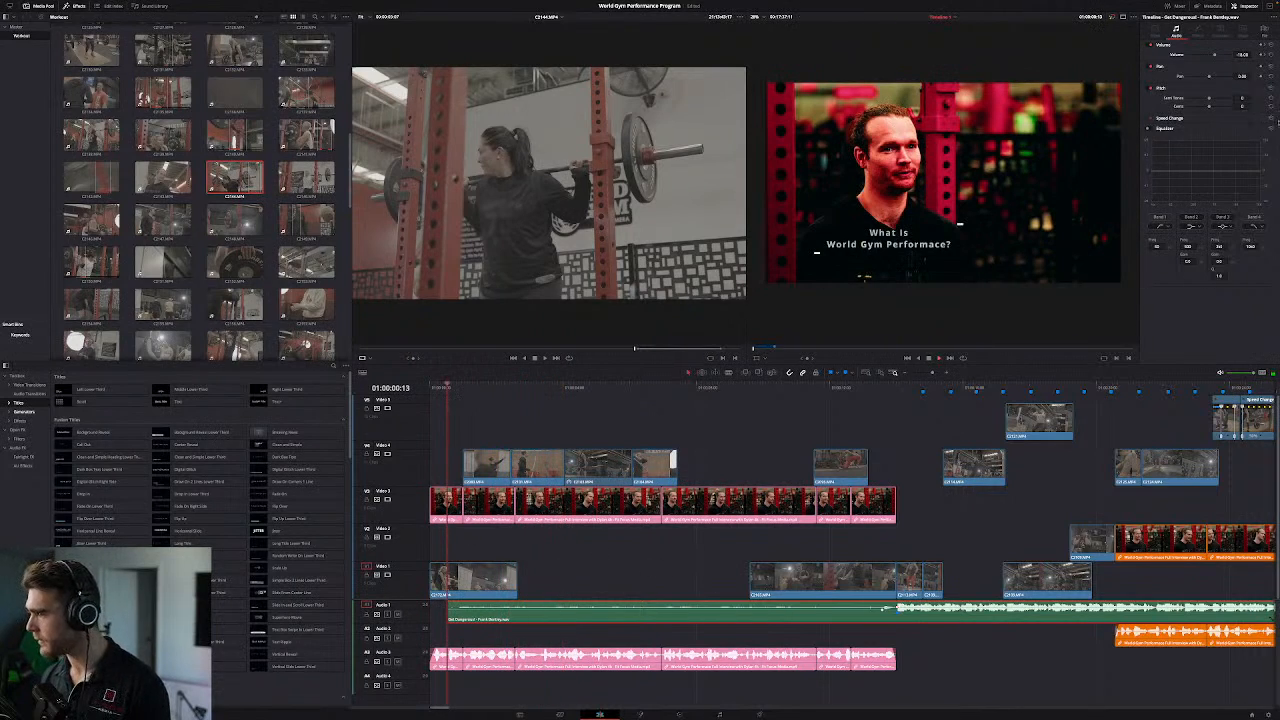
{"action": "type", "text": "-1"}
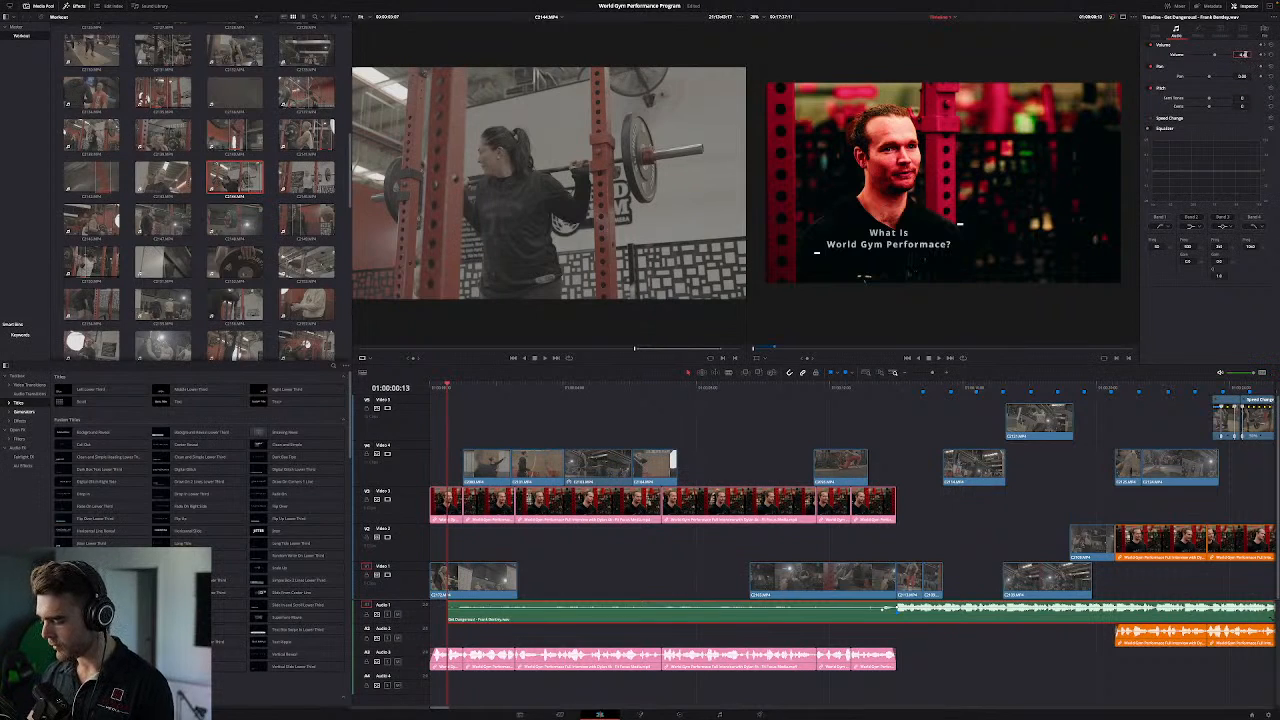
{"action": "key", "text": "Return"}
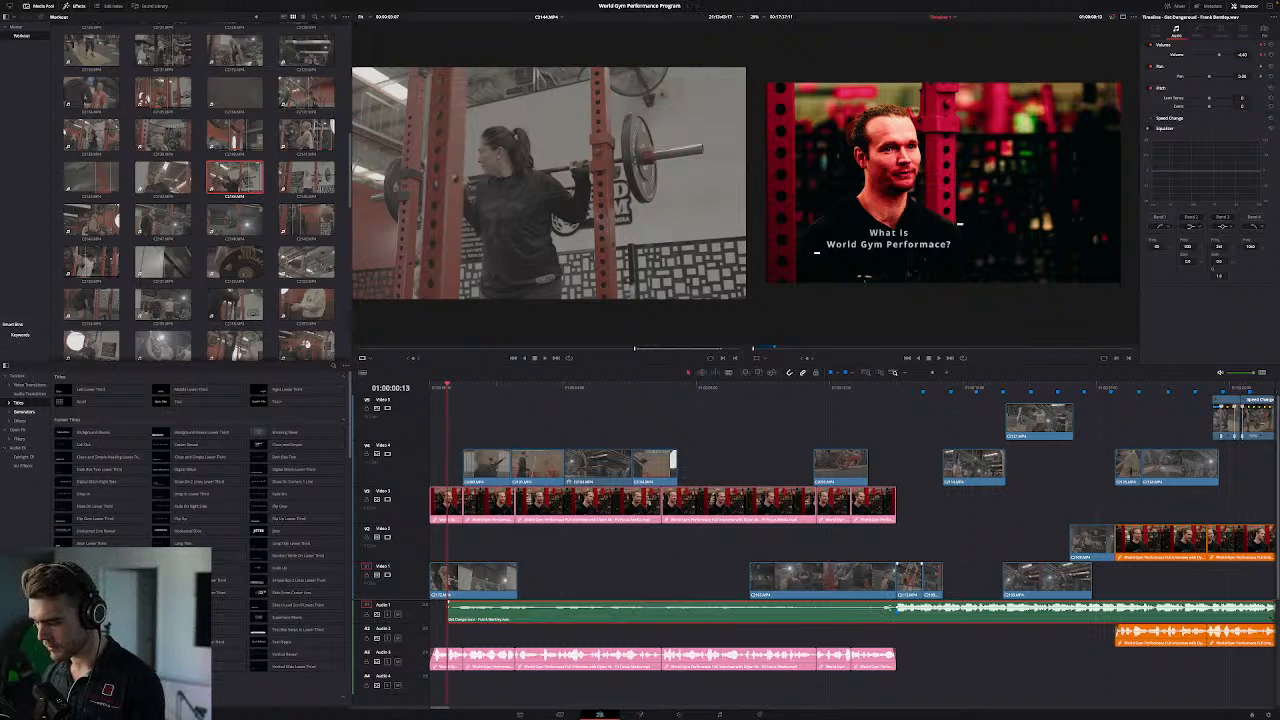
{"action": "key", "text": "space"}
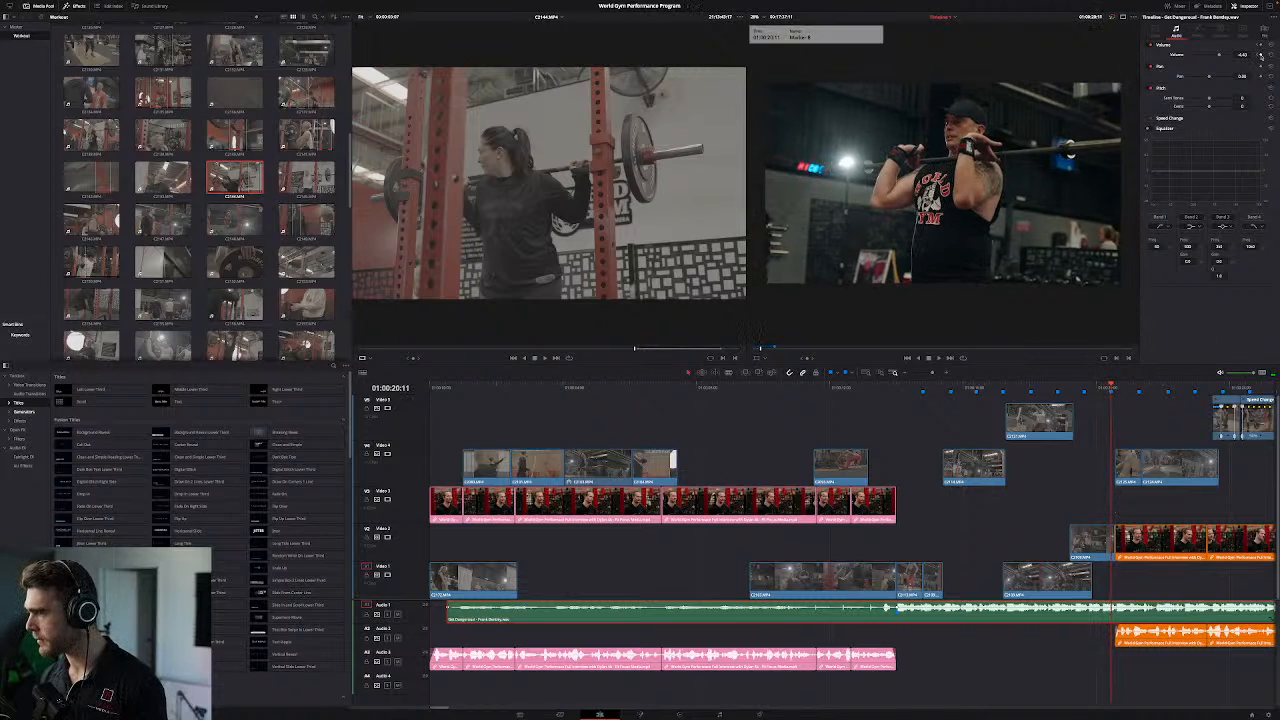
Step: Try lowering the music at 01:00:20:16 with a volume keyframe where the orange soundbites begin, and play the transition
{"action": "left_click", "coordinate": [1116, 390]}
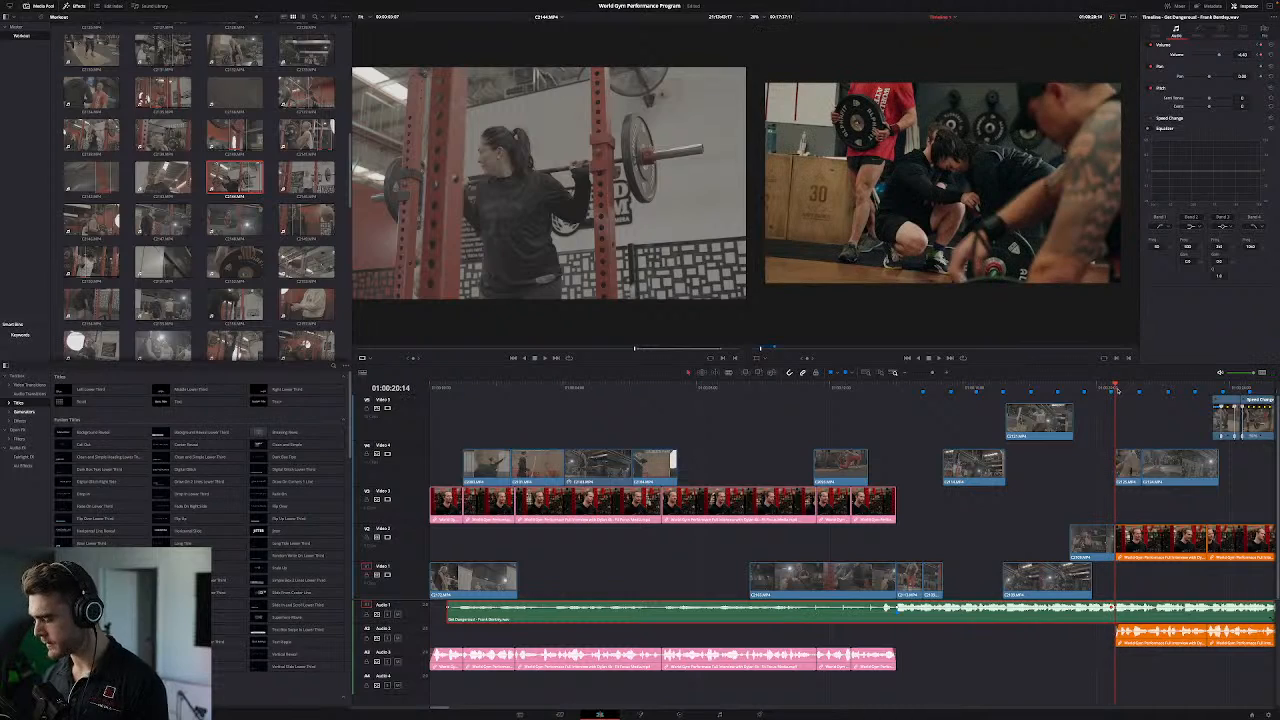
{"action": "key", "text": "Right"}
{"action": "key", "text": "Right"}
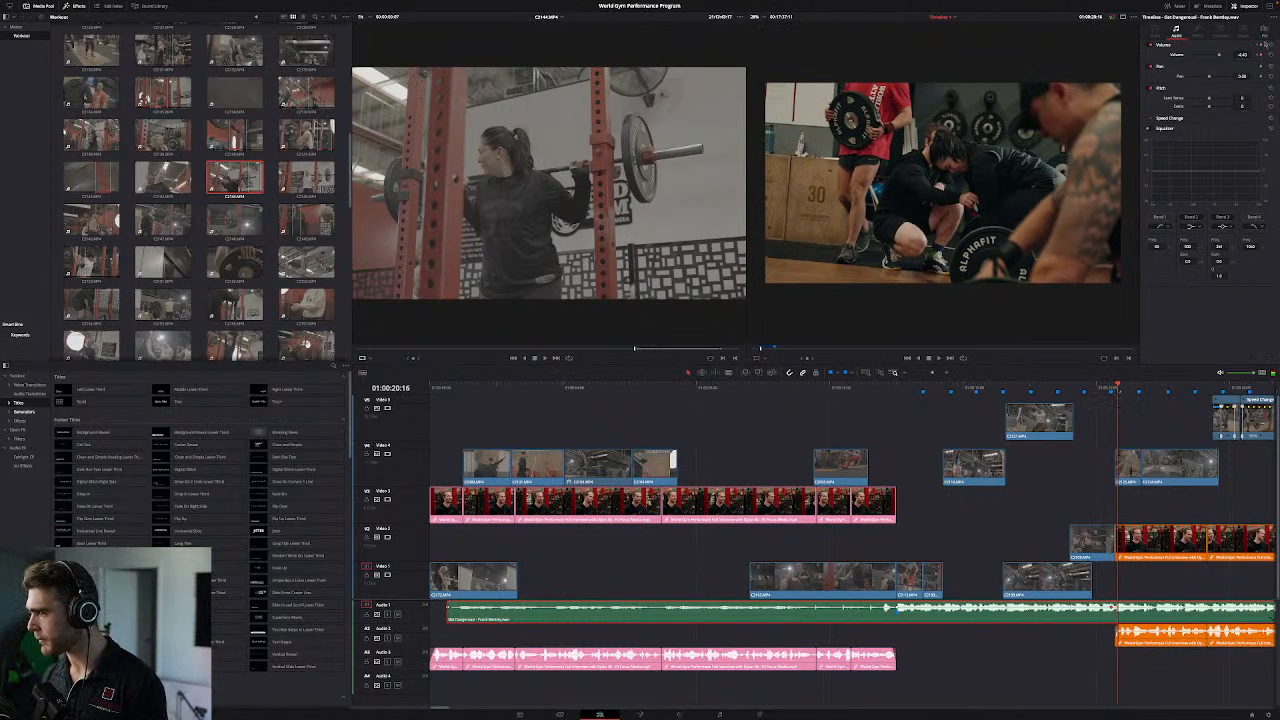
{"action": "left_click", "coordinate": [1265, 45]}
{"action": "double_click", "coordinate": [1246, 54]}
{"action": "type", "text": "-"}
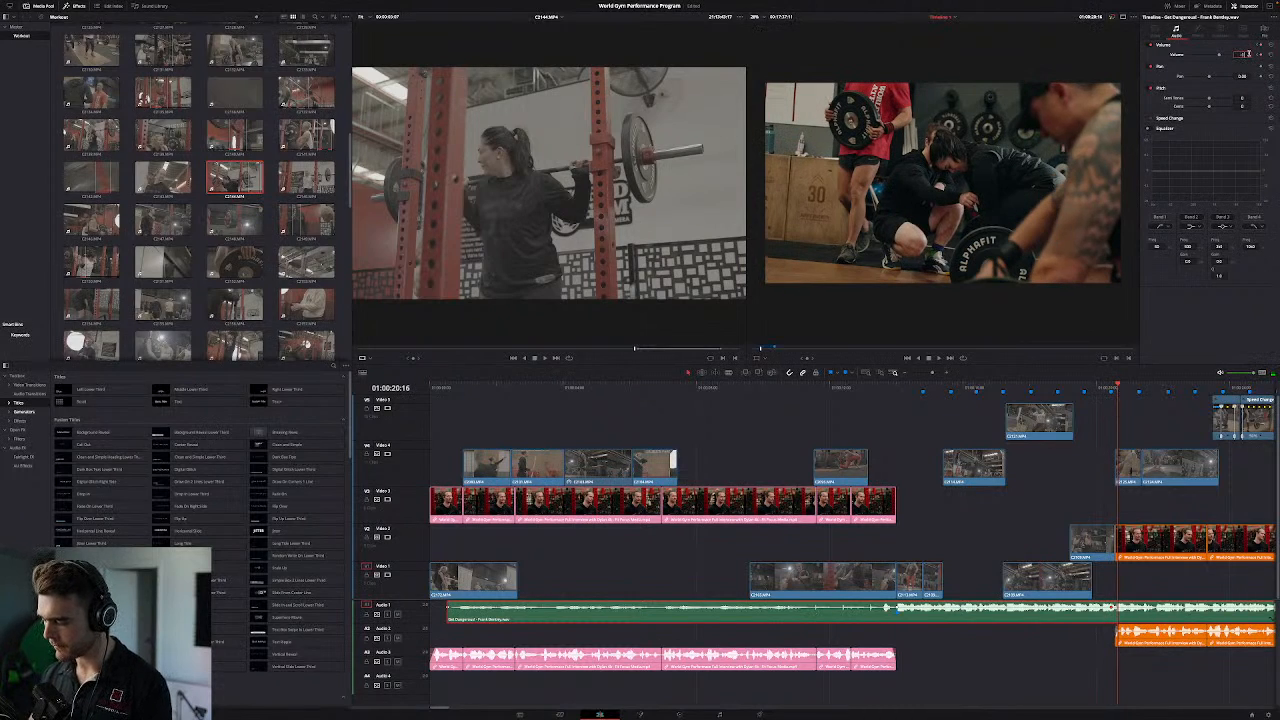
{"action": "key", "text": "Return"}
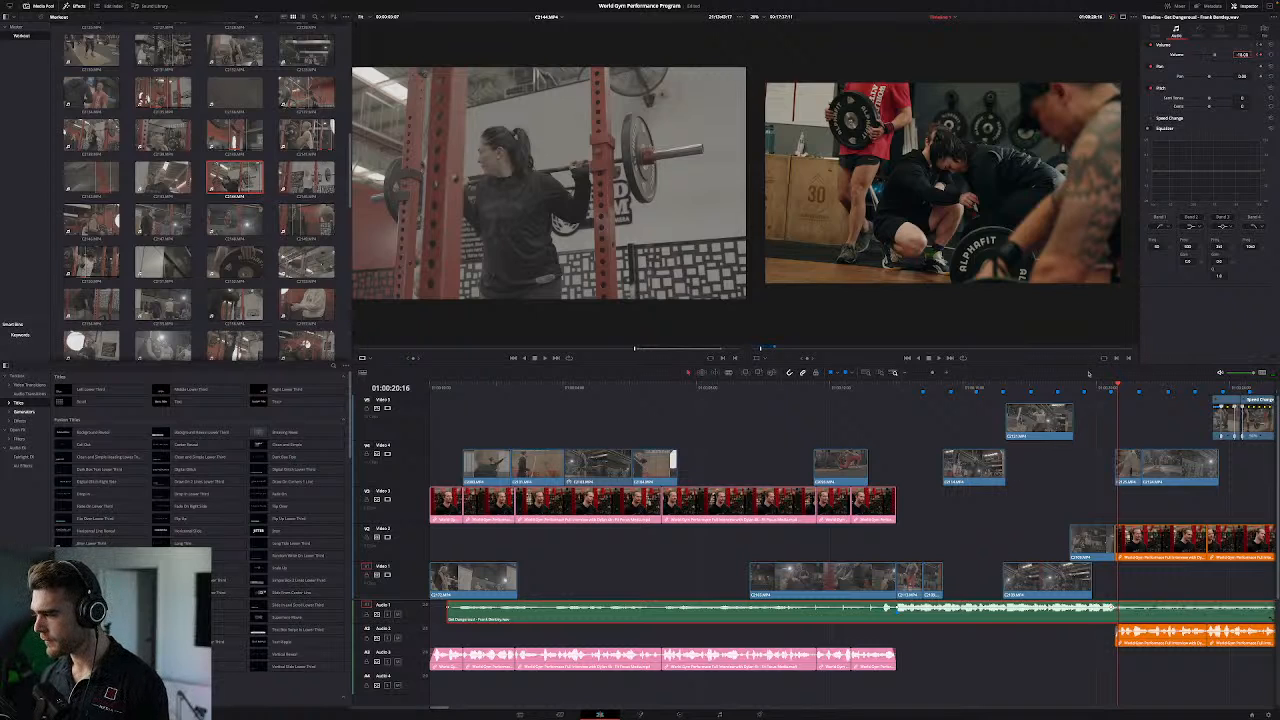
{"action": "left_click", "coordinate": [1073, 390]}
{"action": "key", "text": "space"}
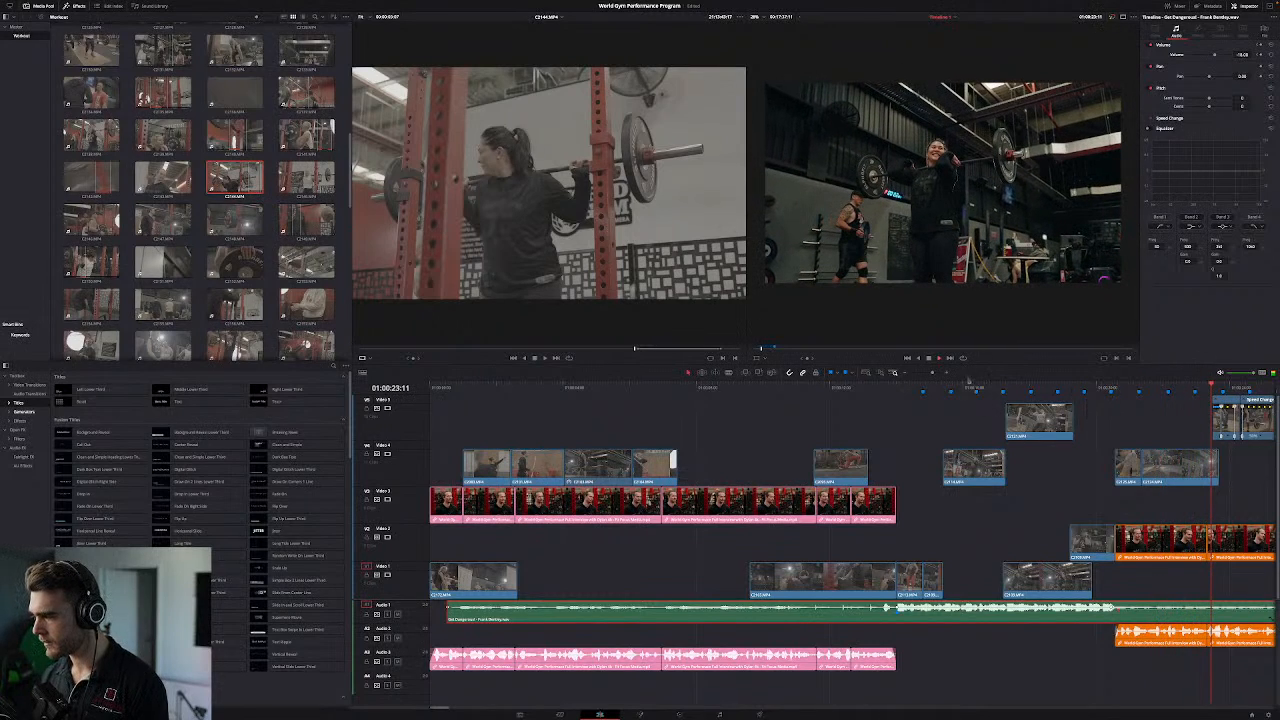
Step: Return the playhead to the marker at 01:00:20:11, just before the orange soundbites, and select the music clip
{"action": "left_click", "coordinate": [946, 372]}
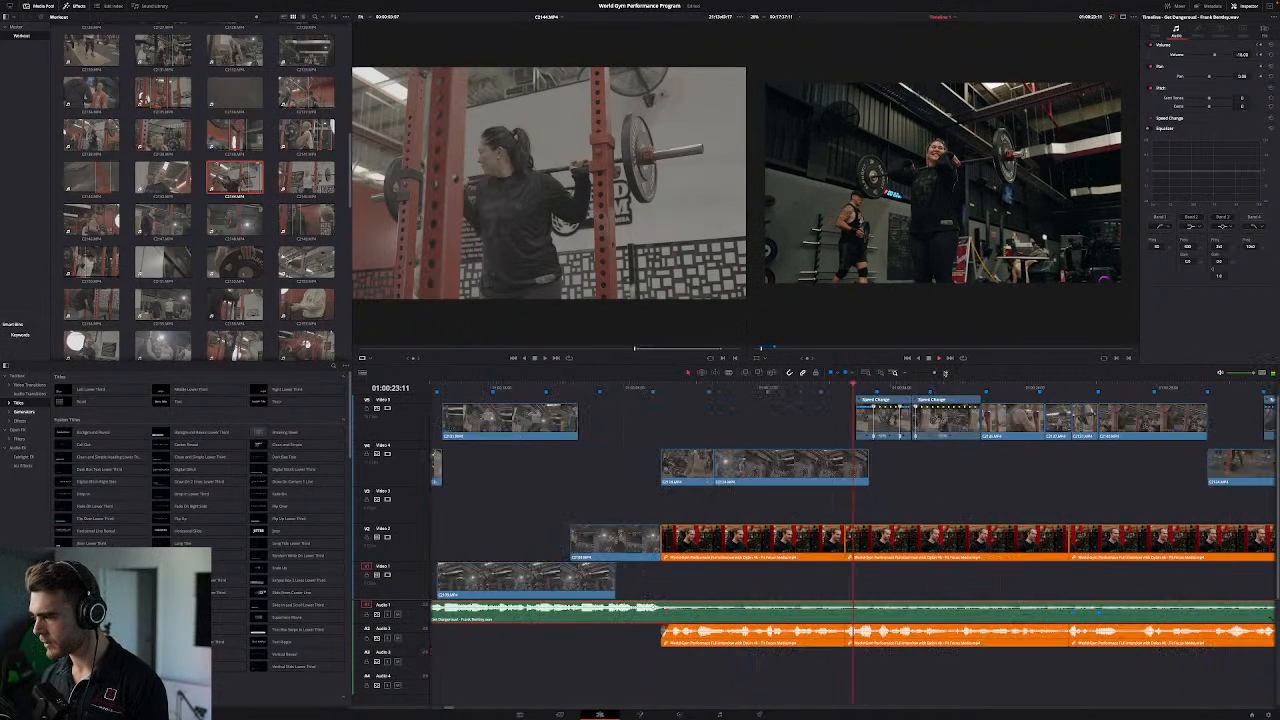
{"action": "left_click", "coordinate": [675, 423]}
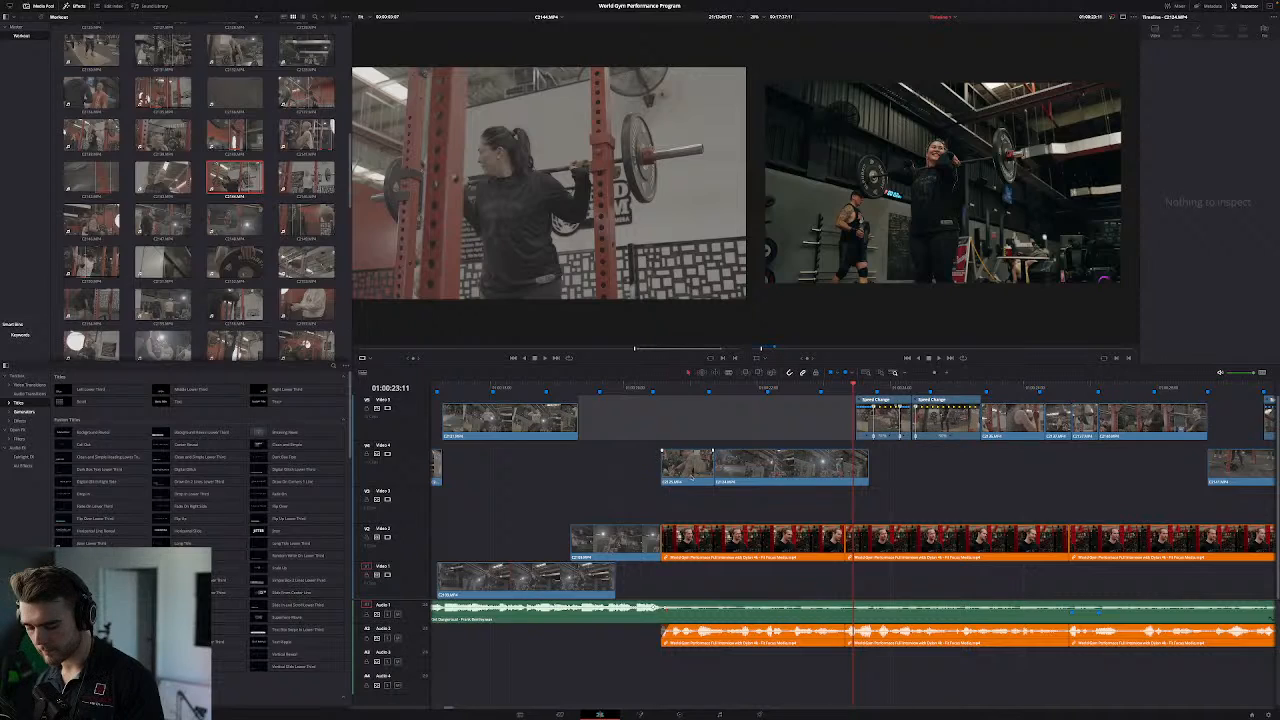
{"action": "left_click", "coordinate": [655, 393]}
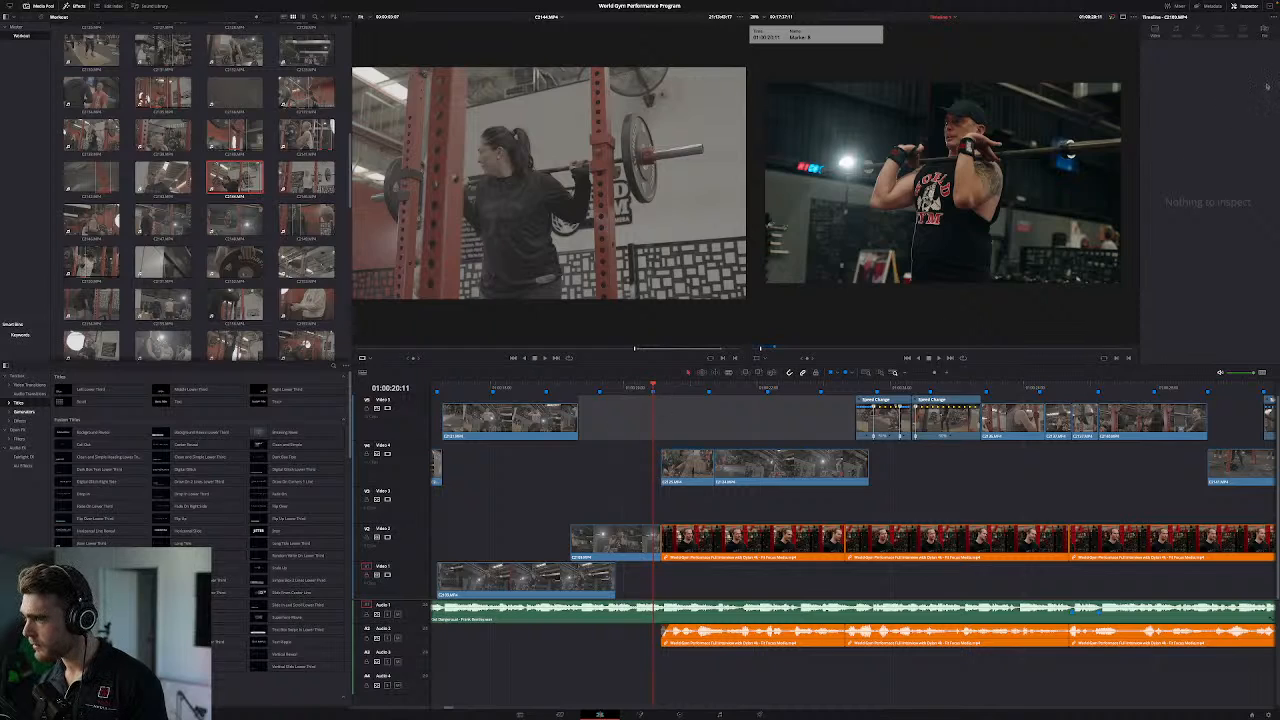
{"action": "left_click", "coordinate": [813, 608]}
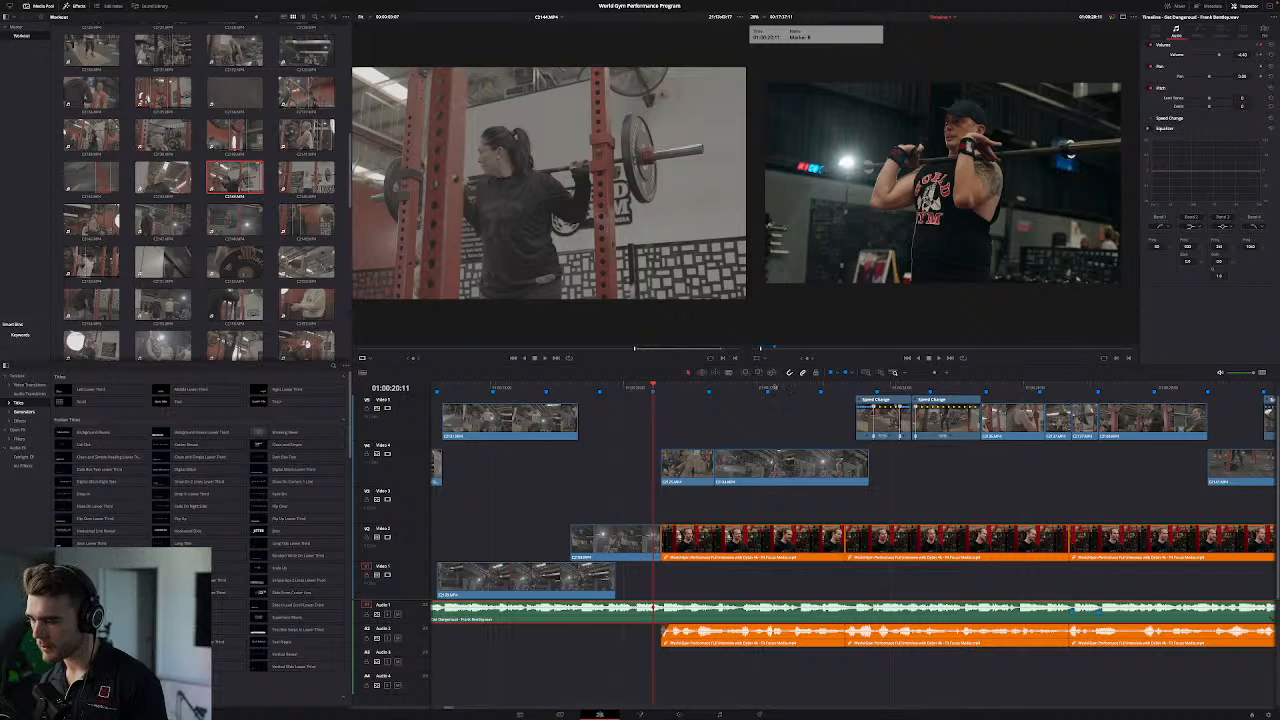
Step: Lower the music track's volume from 01:00:21:16 onward, beneath the start of the interview, and play back the volume change
{"action": "left_click", "coordinate": [733, 388]}
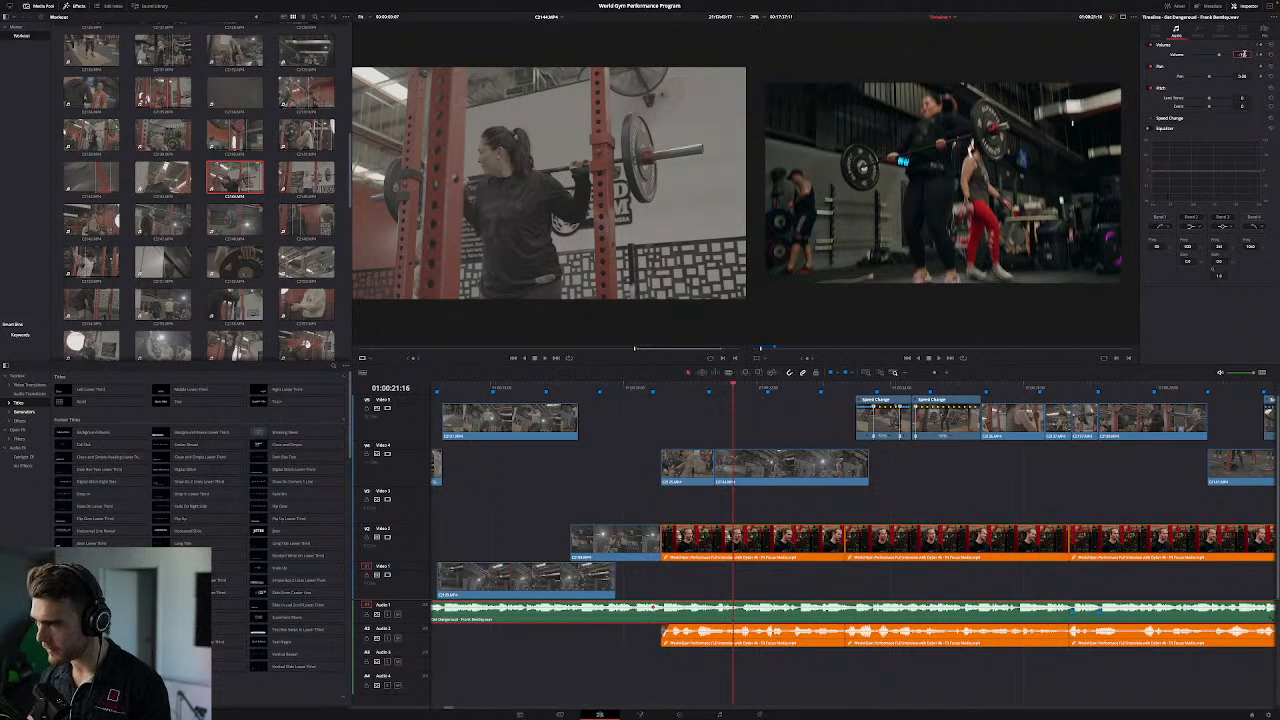
{"action": "key", "text": "Return"}
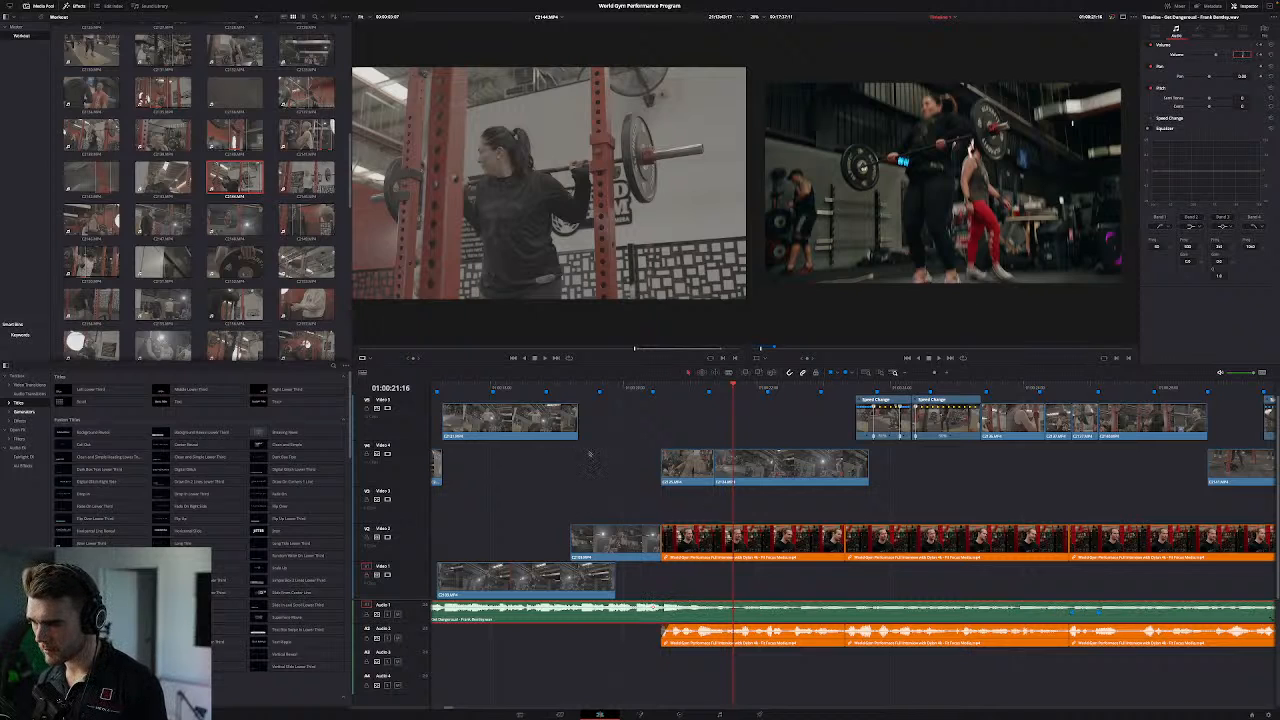
{"action": "left_click", "coordinate": [592, 395]}
{"action": "key", "text": "space"}
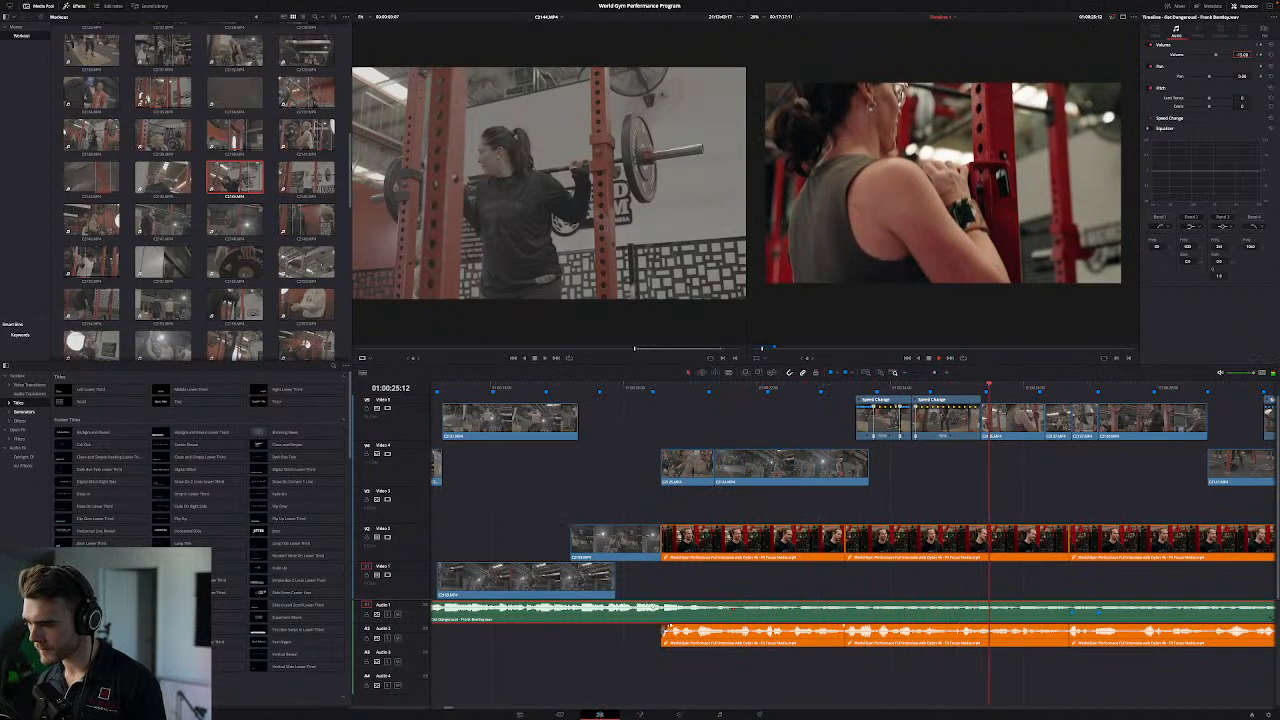
Step: Play the sequence from just before the interview begins to check the music level against the speech
{"action": "left_click", "coordinate": [664, 628]}
{"action": "left_click", "coordinate": [628, 386]}
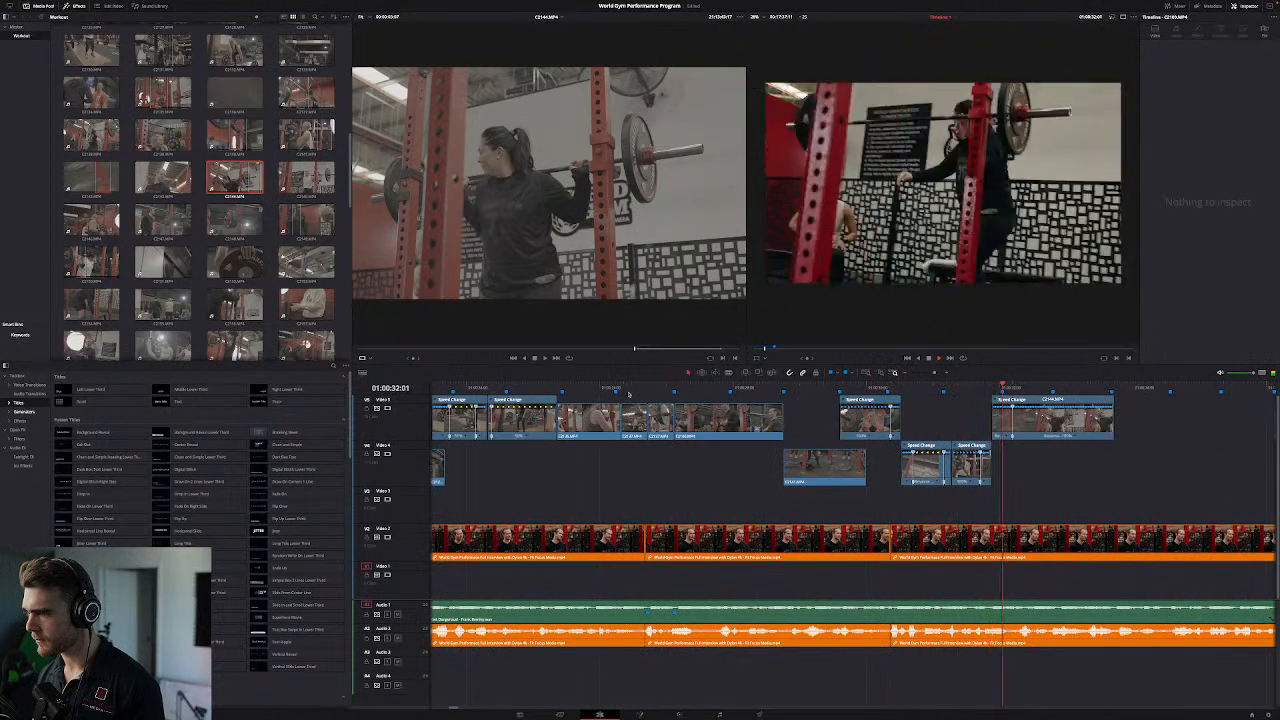
{"action": "key", "text": "space"}
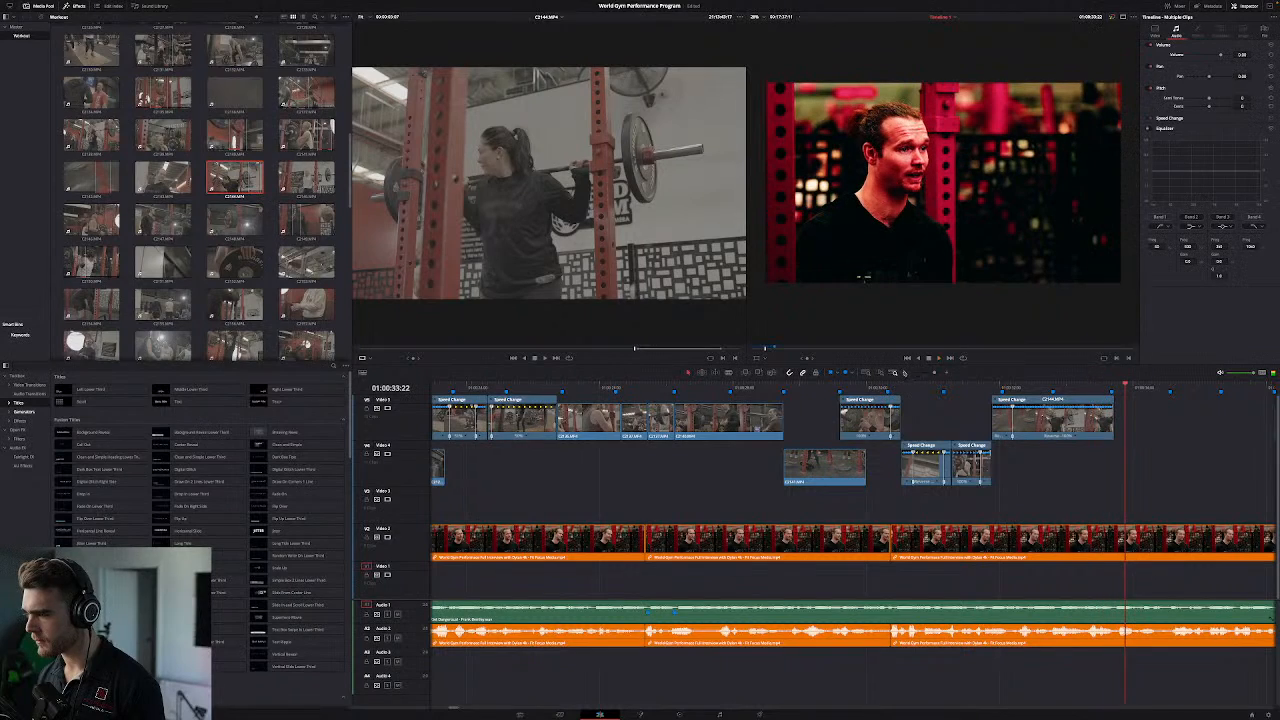
Step: Unlink the video and audio of the selected interview clips on Video 2 and Audio 2, then clear the selection
{"action": "key", "text": "ctrl+minus"}
{"action": "key", "text": "ctrl+minus"}
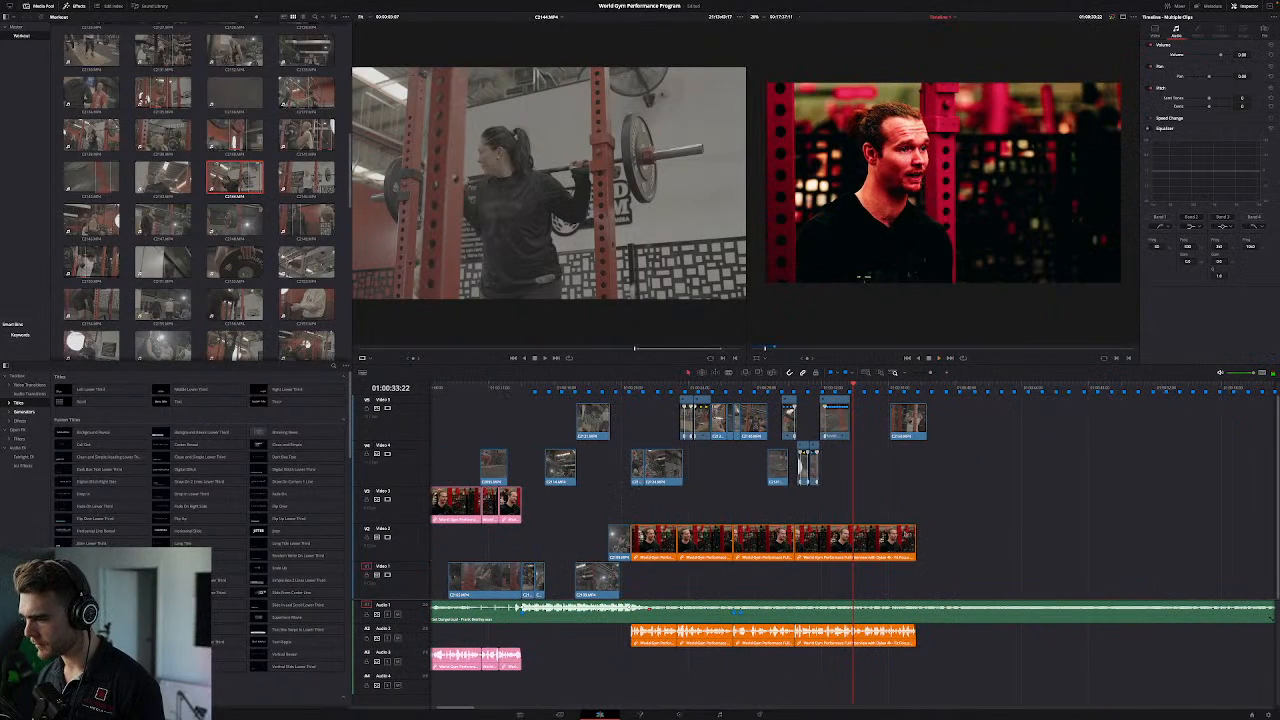
{"action": "left_click_drag", "start_coordinate": [868, 548], "coordinate": [868, 549]}
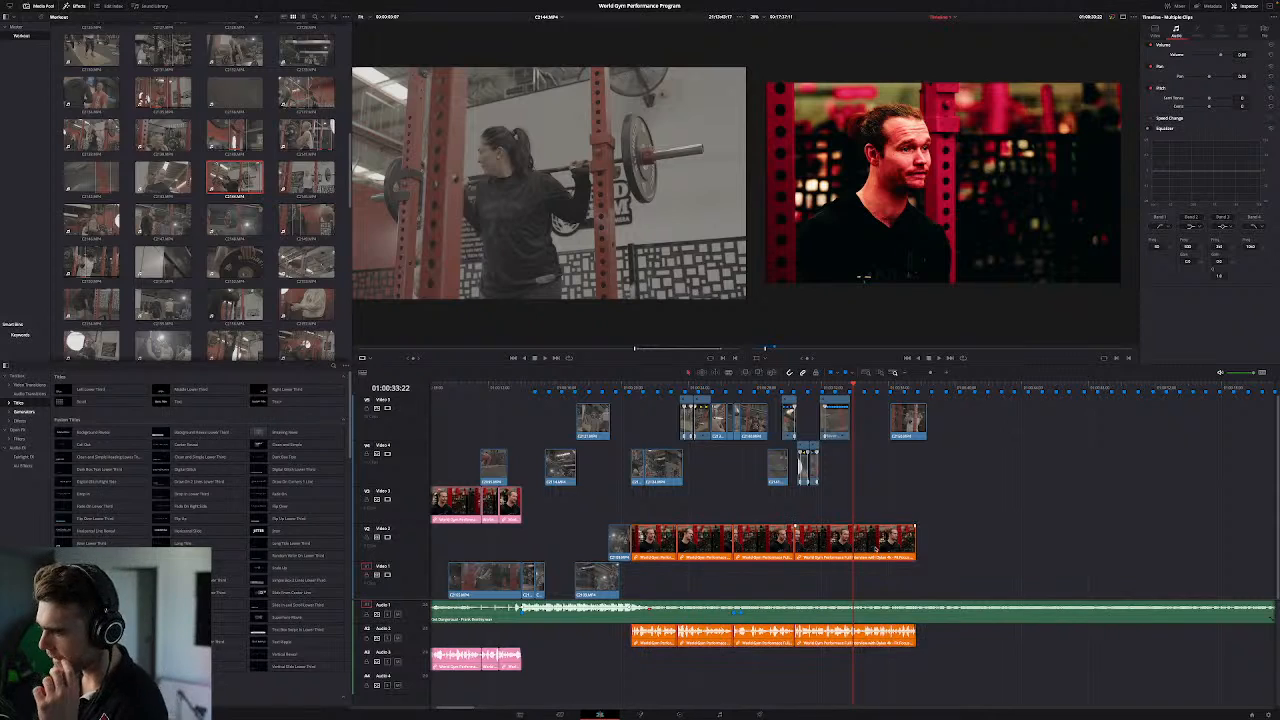
{"action": "right_click", "coordinate": [876, 549]}
{"action": "left_click", "coordinate": [887, 552]}
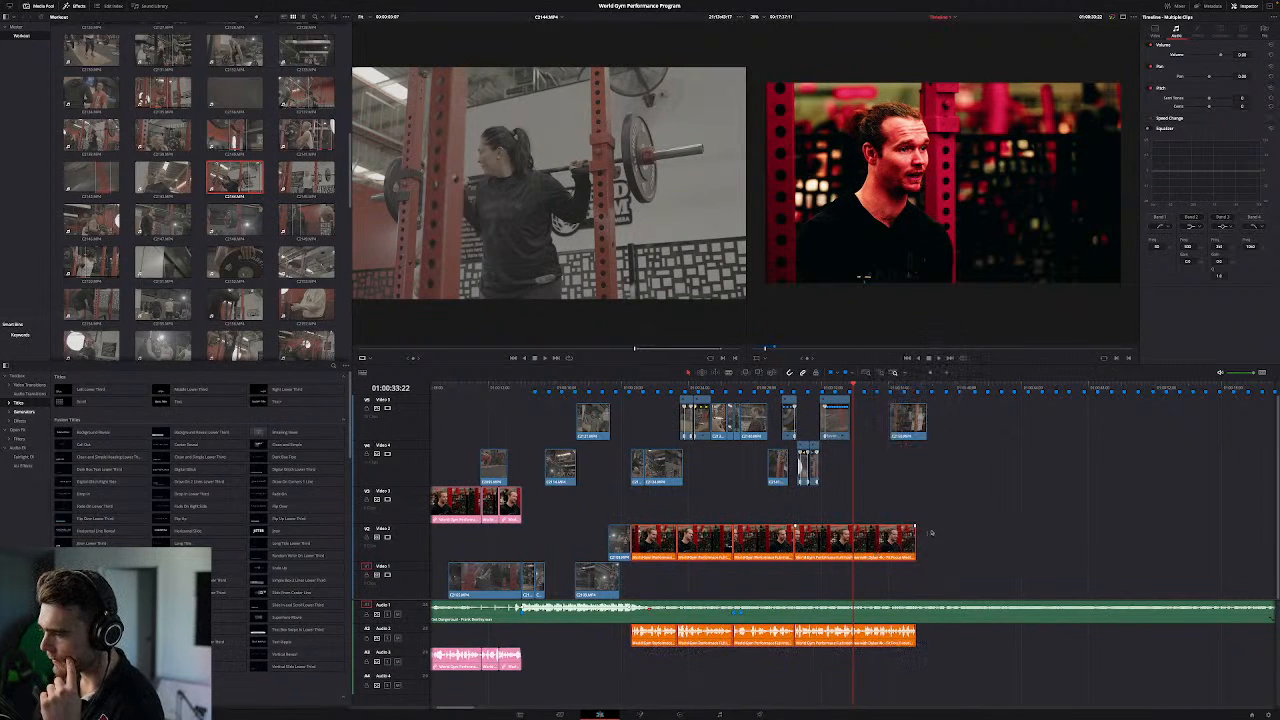
{"action": "left_click", "coordinate": [931, 533]}
Step: Shift the last interview clip's video and audio slightly later to leave a short gap, and play back from before it
{"action": "left_click", "coordinate": [840, 540]}
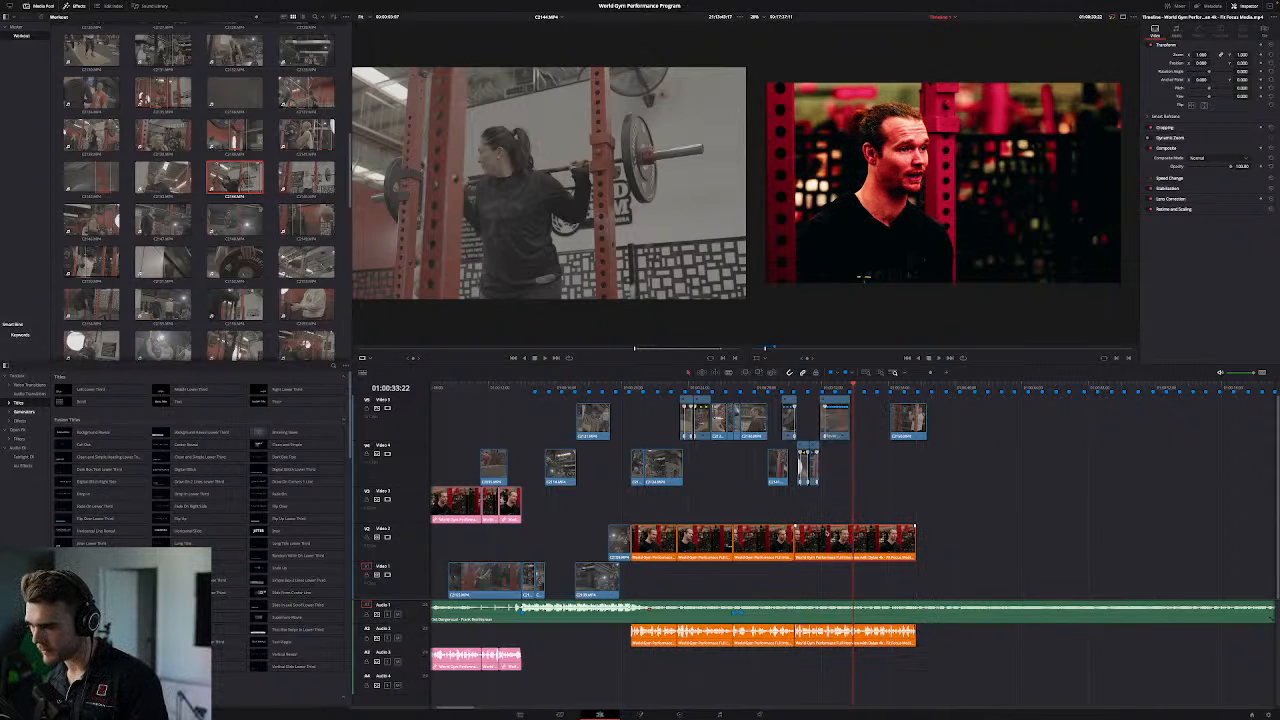
{"action": "left_click_drag", "start_coordinate": [842, 541], "coordinate": [856, 541]}
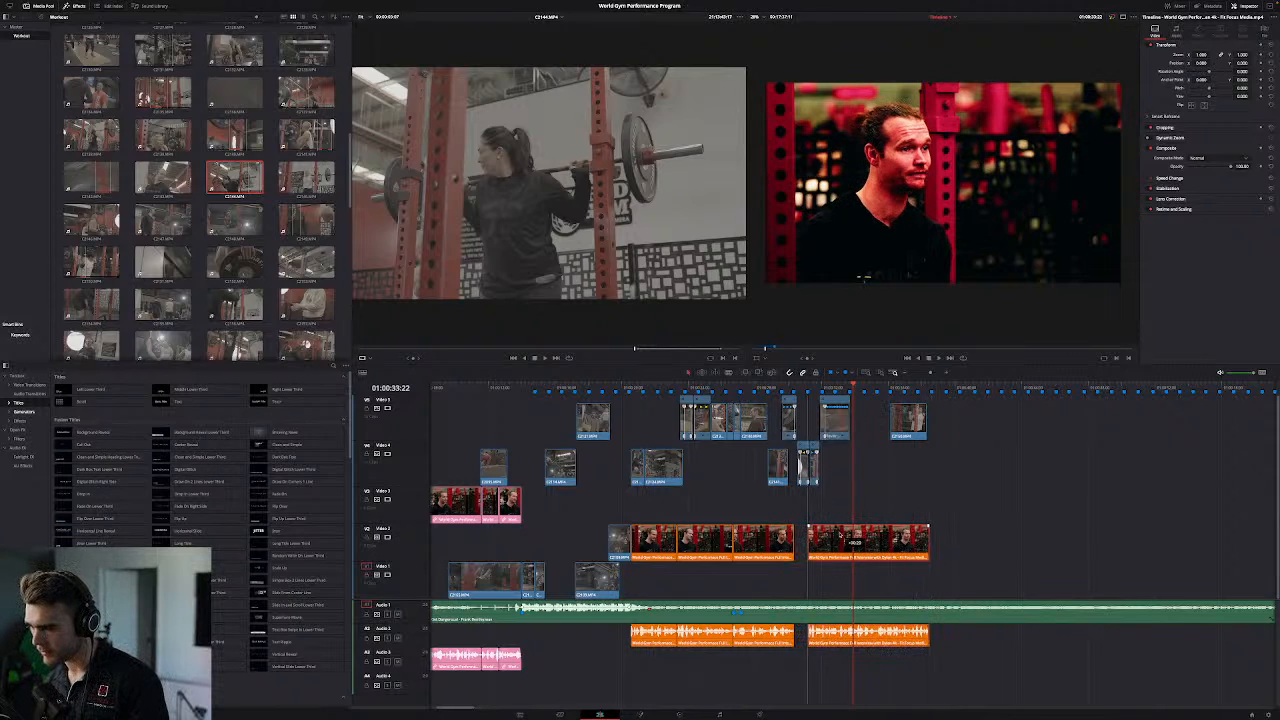
{"action": "left_click", "coordinate": [755, 388]}
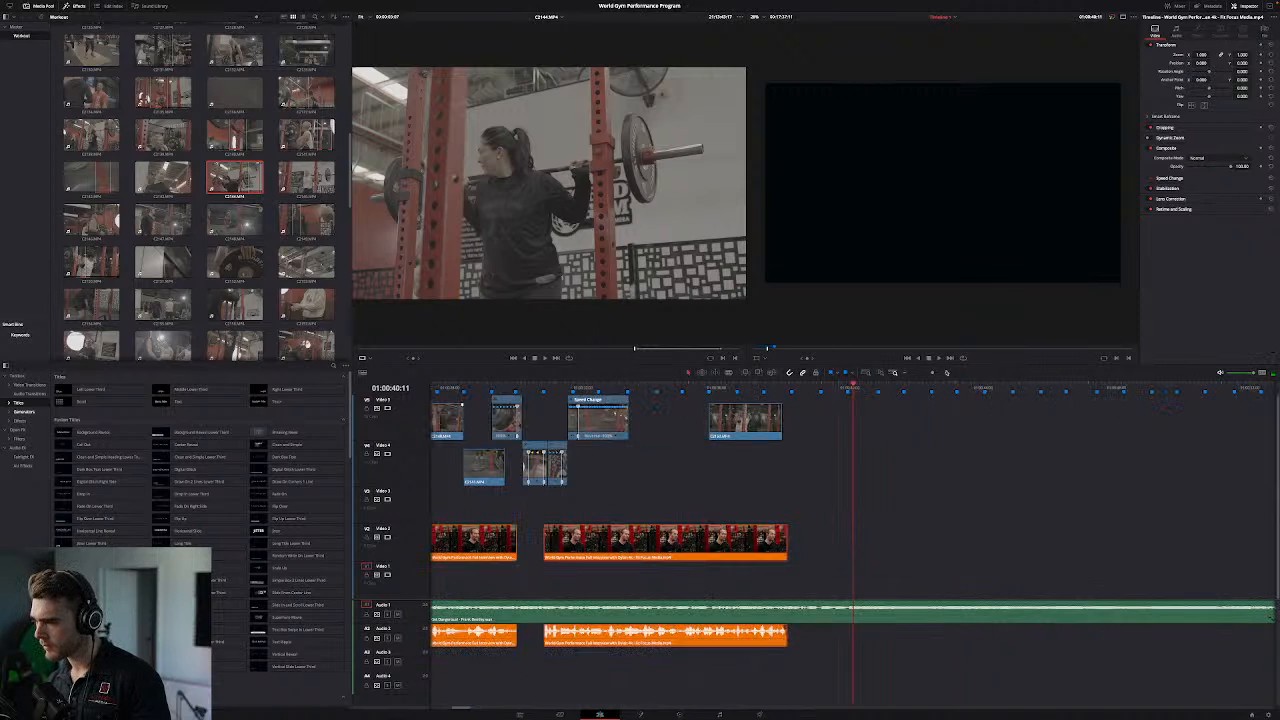
Step: Set the playhead to 01:00:40:03 and move the last interview clip's video and audio so they end there
{"action": "key", "text": "Left"}
{"action": "key", "text": "Left"}
{"action": "key", "text": "Left"}
{"action": "key", "text": "Left"}
{"action": "key", "text": "Left"}
{"action": "key", "text": "Left"}
{"action": "key", "text": "Left"}
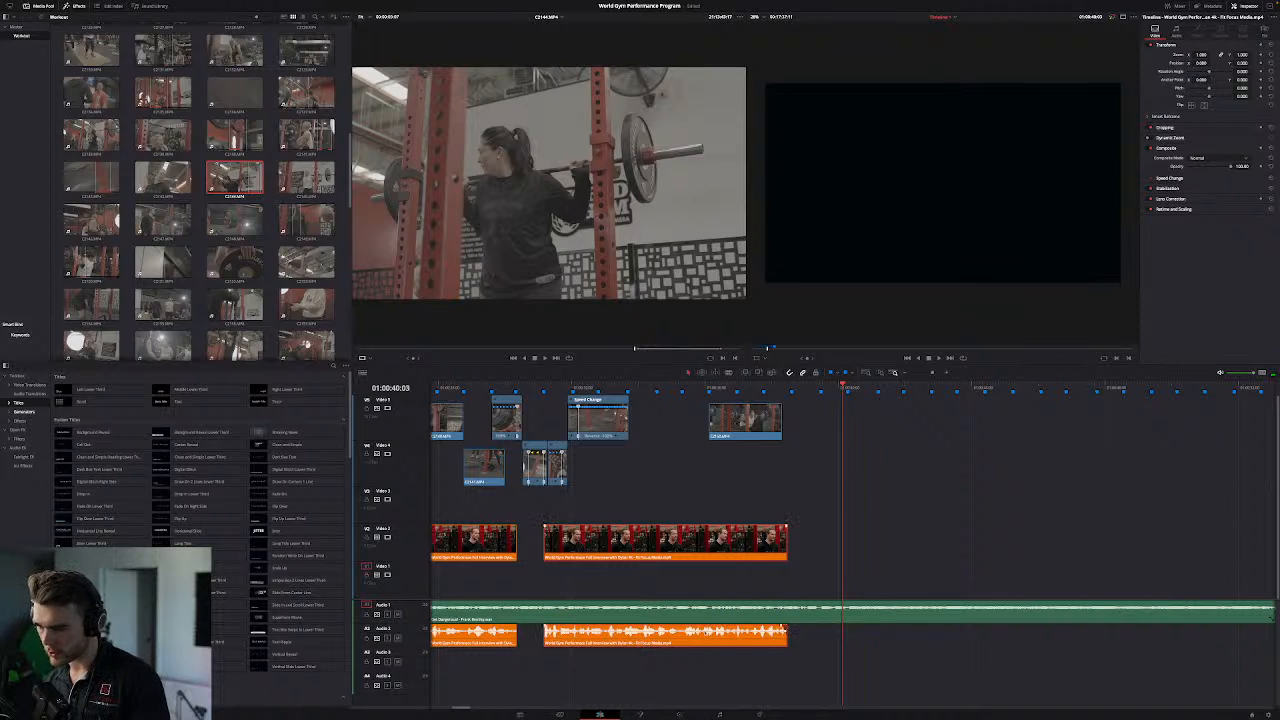
{"action": "left_click_drag", "start_coordinate": [582, 545], "coordinate": [637, 545]}
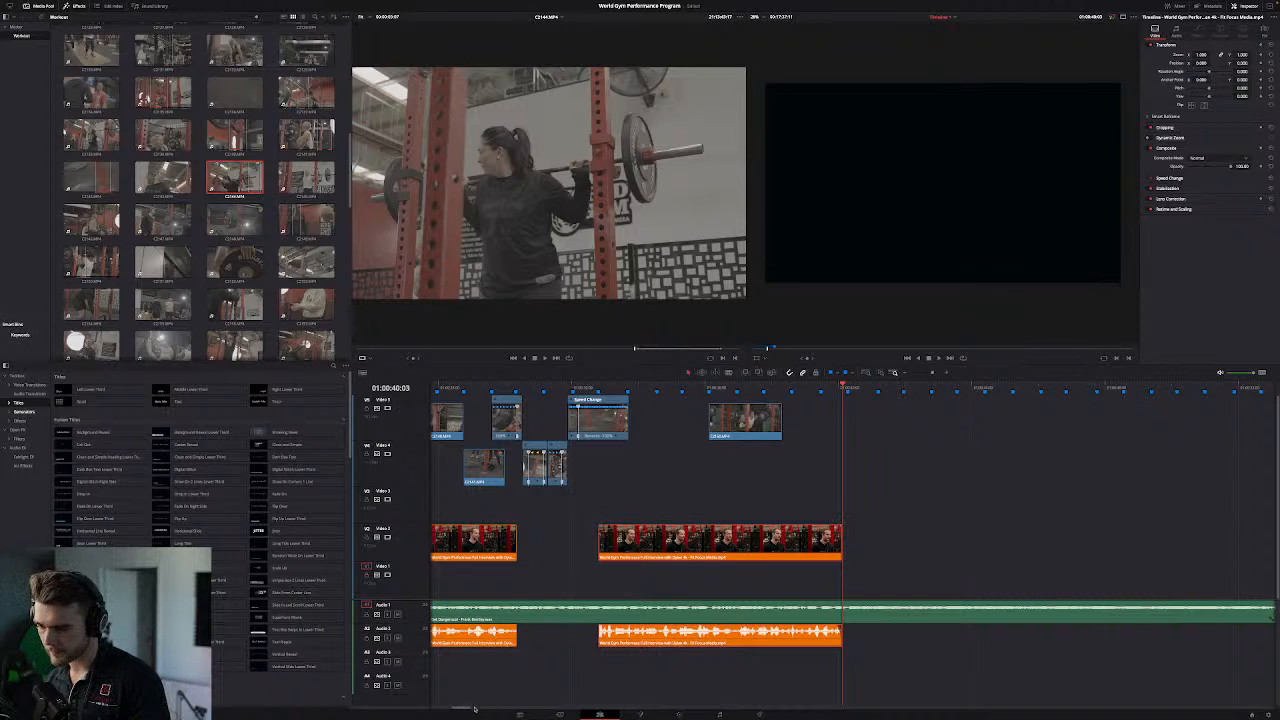
Step: Move the second-to-last interview clip later to leave a pause before it, and play back from 01:00:20:14
{"action": "left_click_drag", "start_coordinate": [467, 709], "coordinate": [457, 709]}
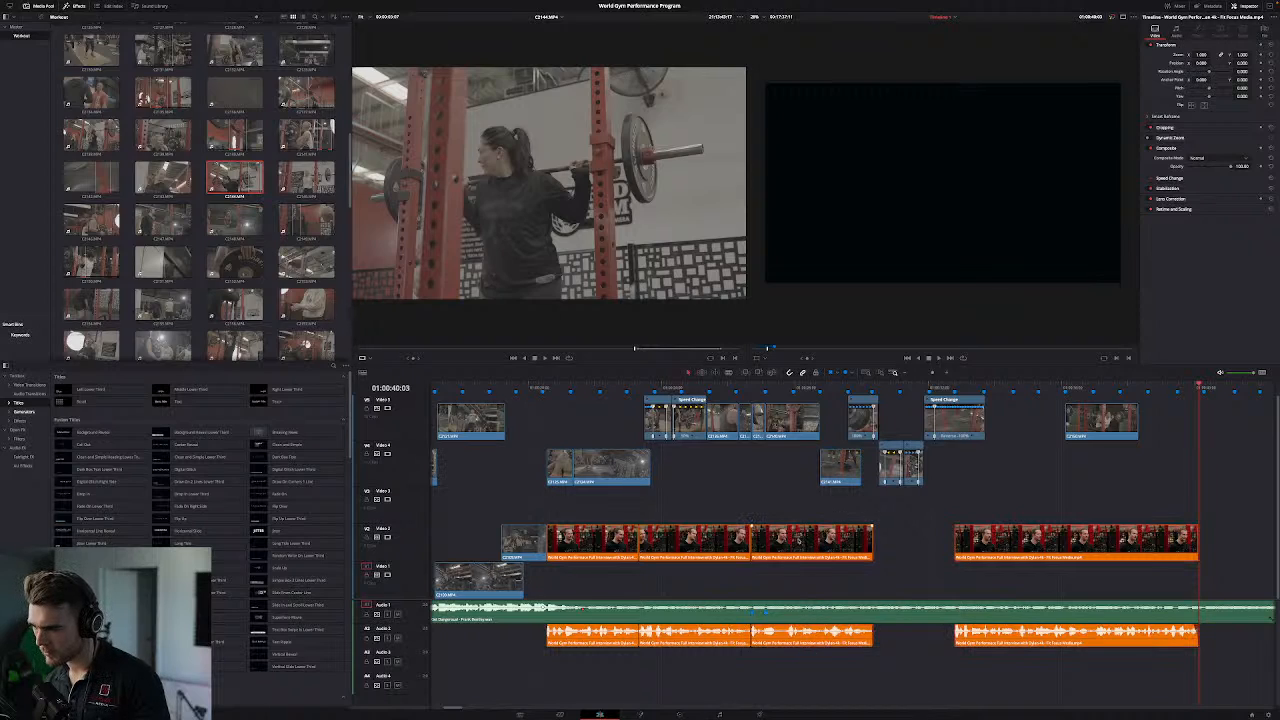
{"action": "left_click_drag", "start_coordinate": [800, 543], "coordinate": [858, 545]}
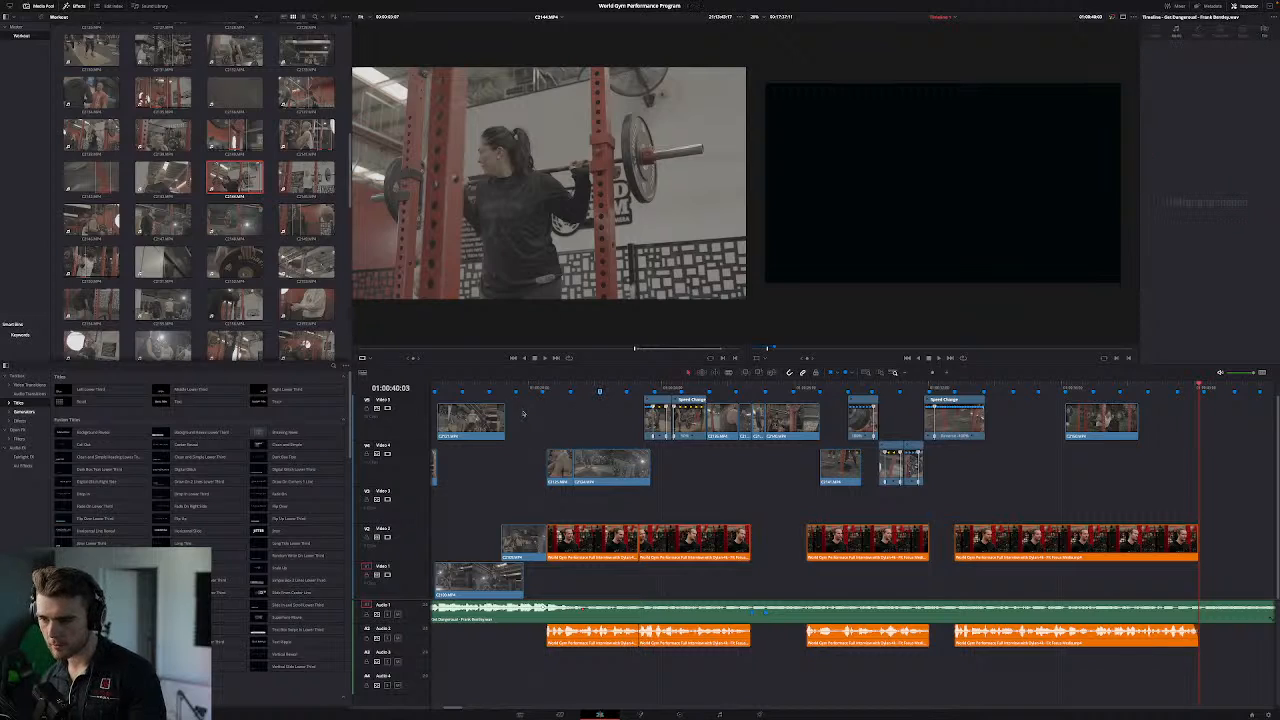
{"action": "left_click", "coordinate": [547, 388]}
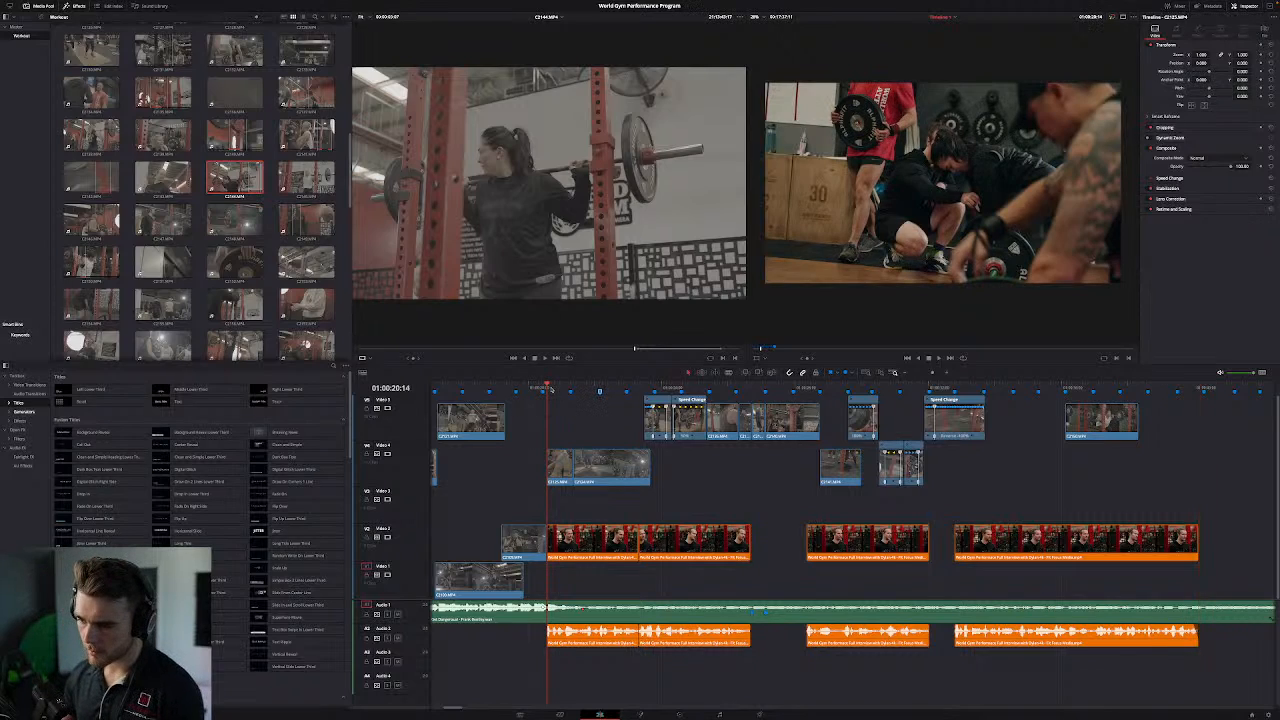
{"action": "key", "text": "space"}
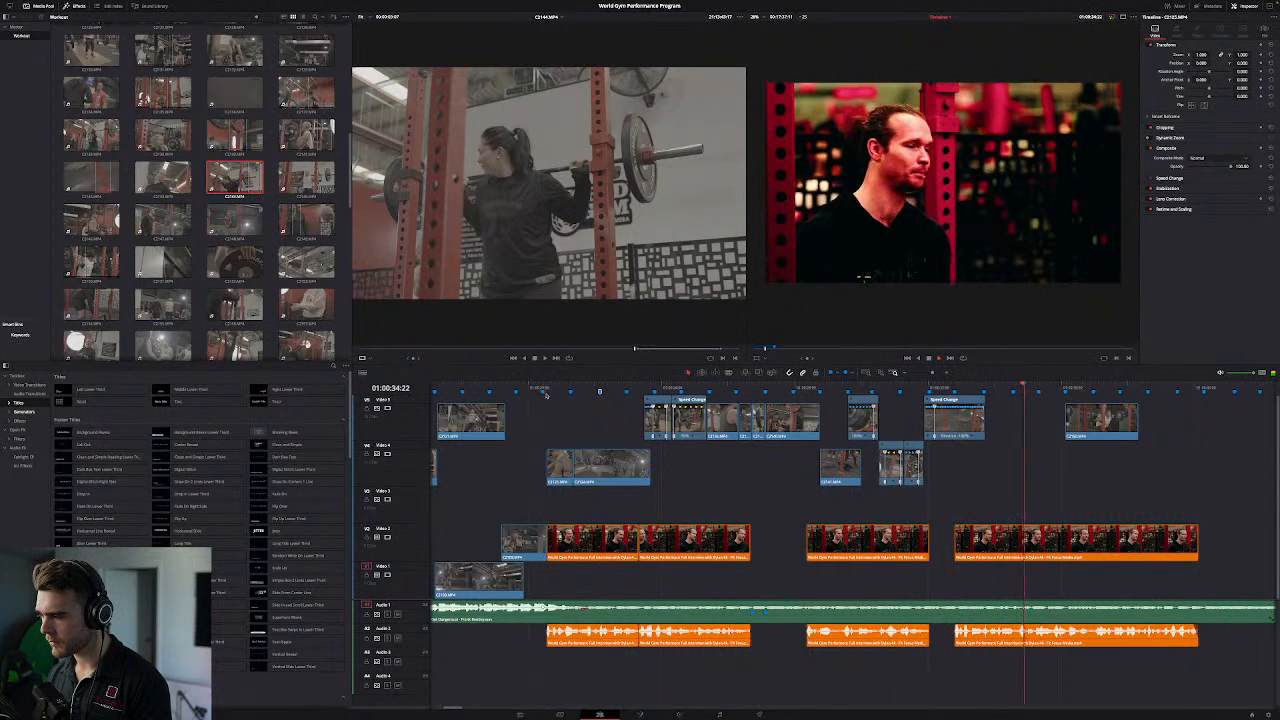
{"action": "left_click", "coordinate": [983, 551]}
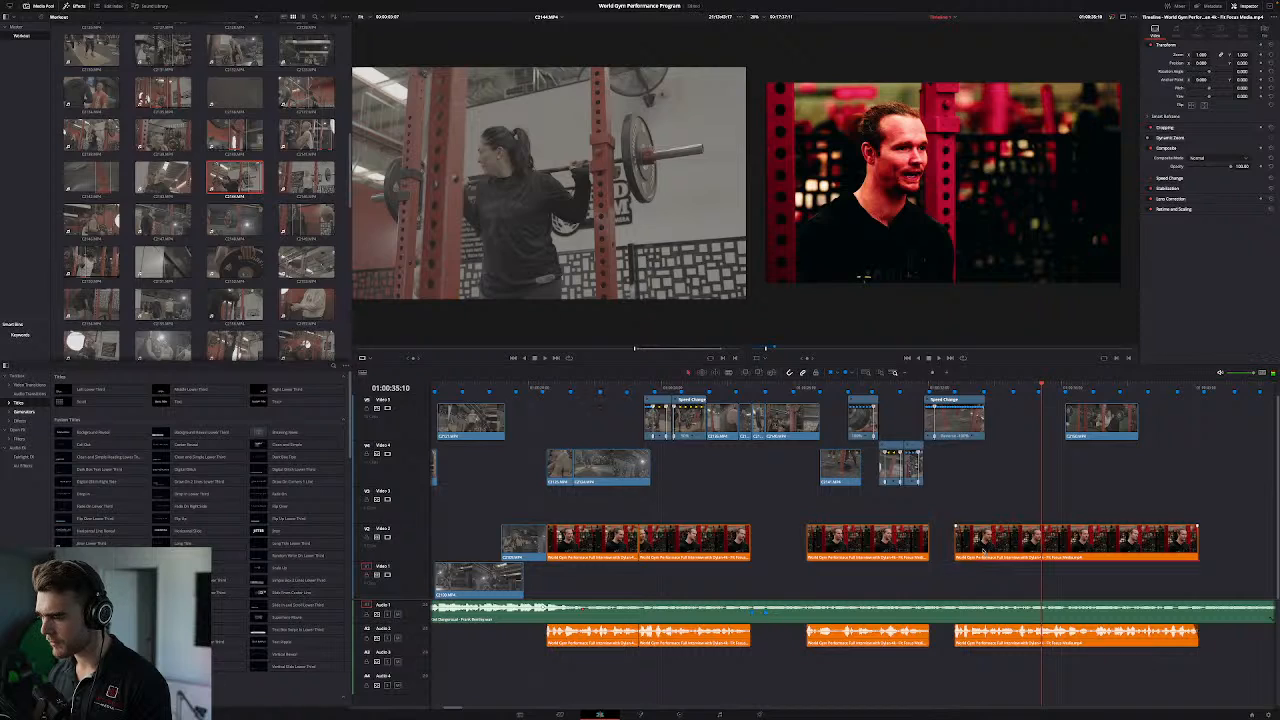
{"action": "left_click_drag", "start_coordinate": [983, 551], "coordinate": [968, 549]}
{"action": "key", "text": "ctrl+z"}
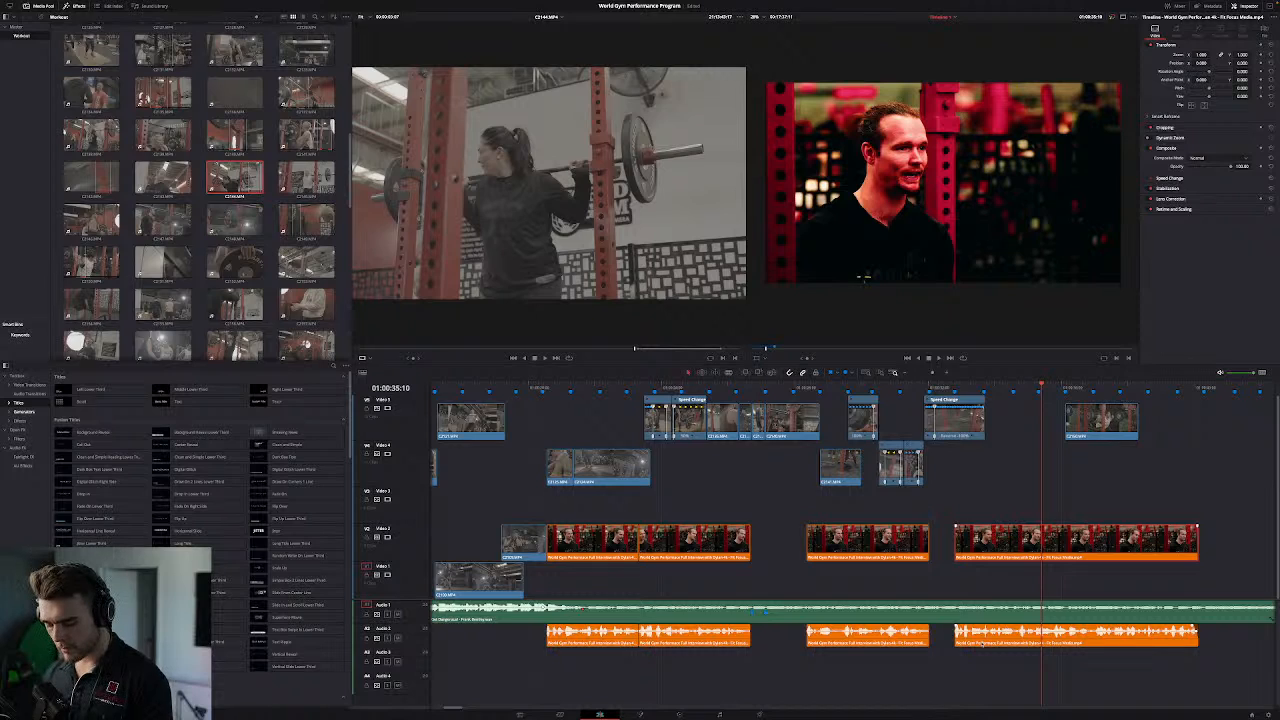
Step: Extend the end of the second-to-last interview clip into the following gap, on both its audio and its video
{"action": "left_click", "coordinate": [922, 639]}
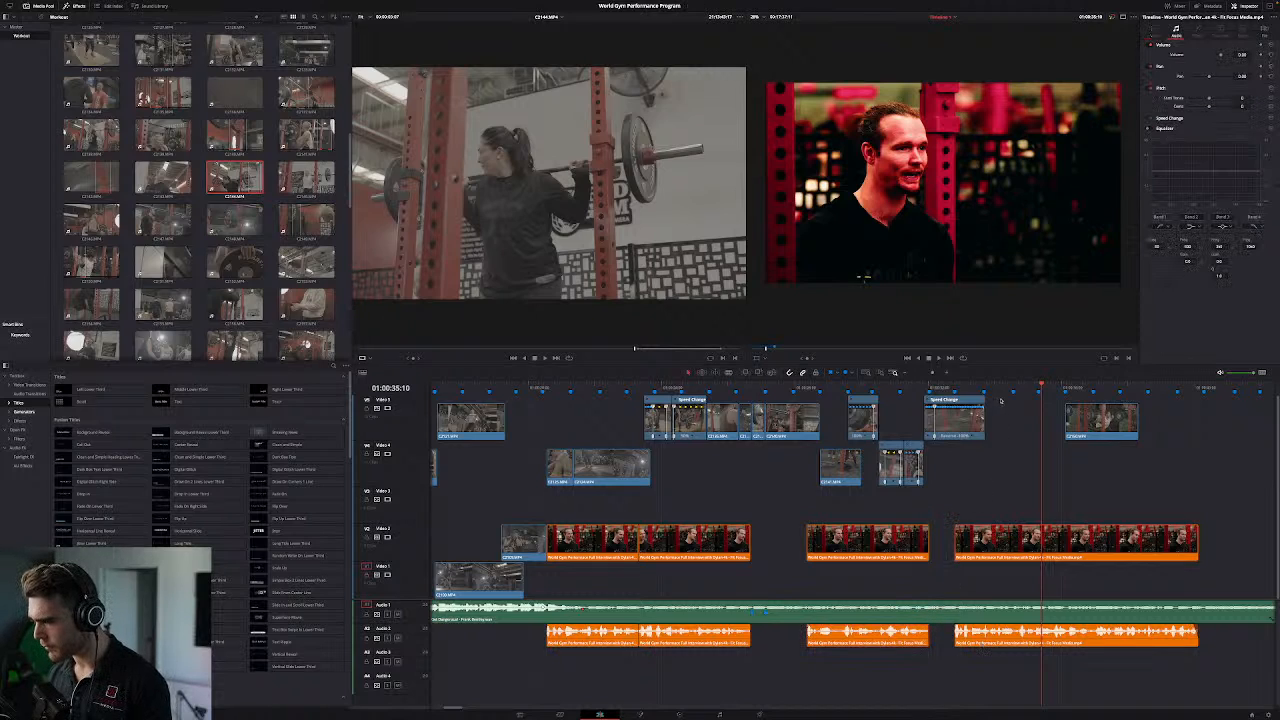
{"action": "left_click", "coordinate": [946, 373]}
{"action": "left_click", "coordinate": [946, 373]}
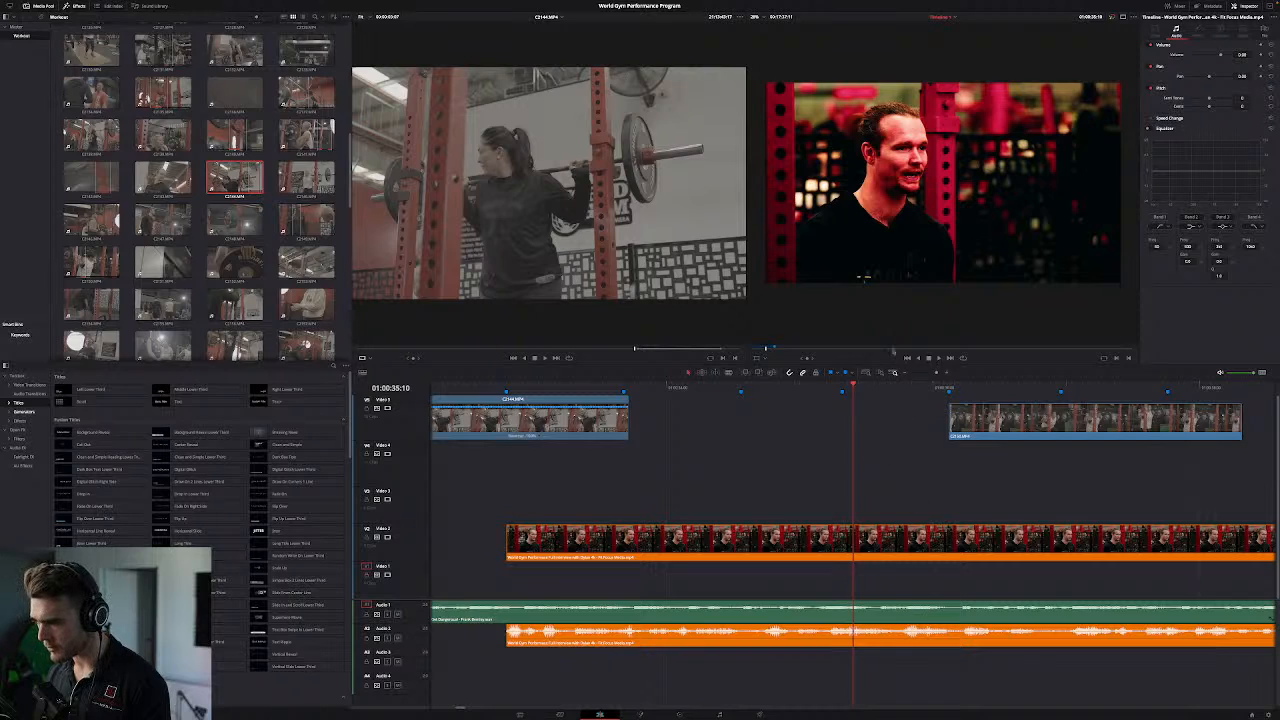
{"action": "key", "text": "super+minus"}
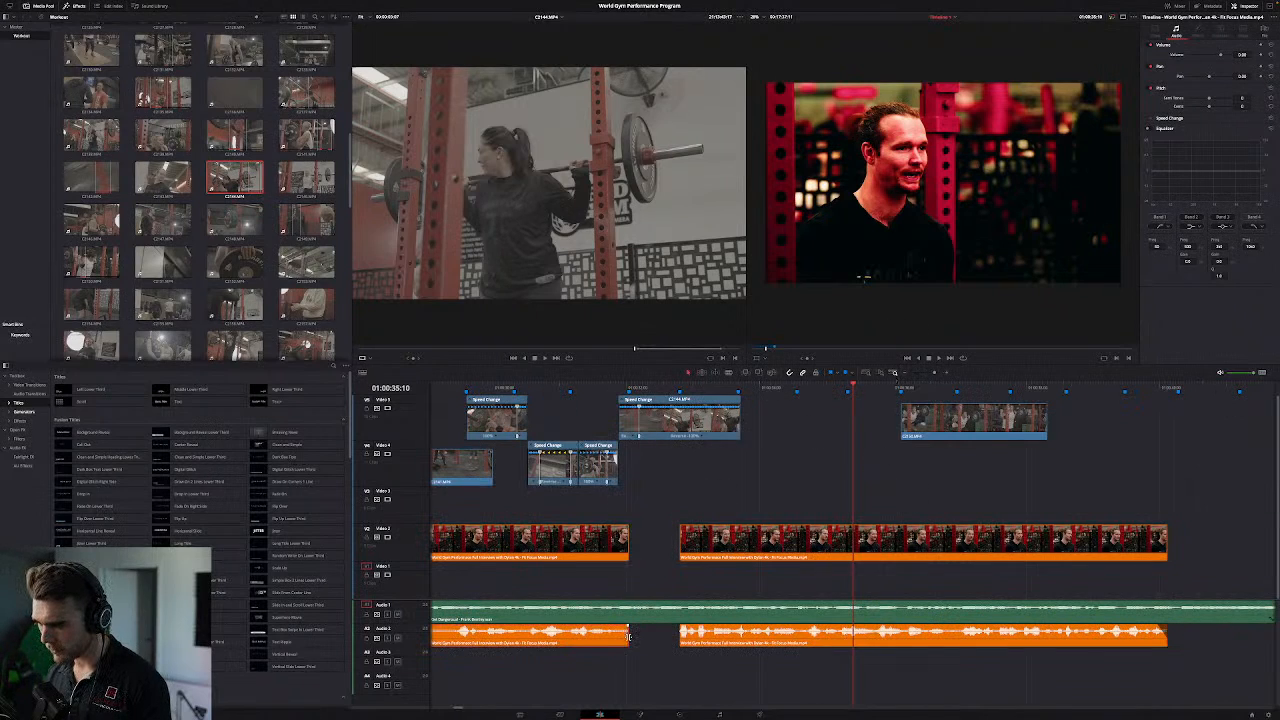
{"action": "left_click_drag", "start_coordinate": [628, 636], "coordinate": [652, 636]}
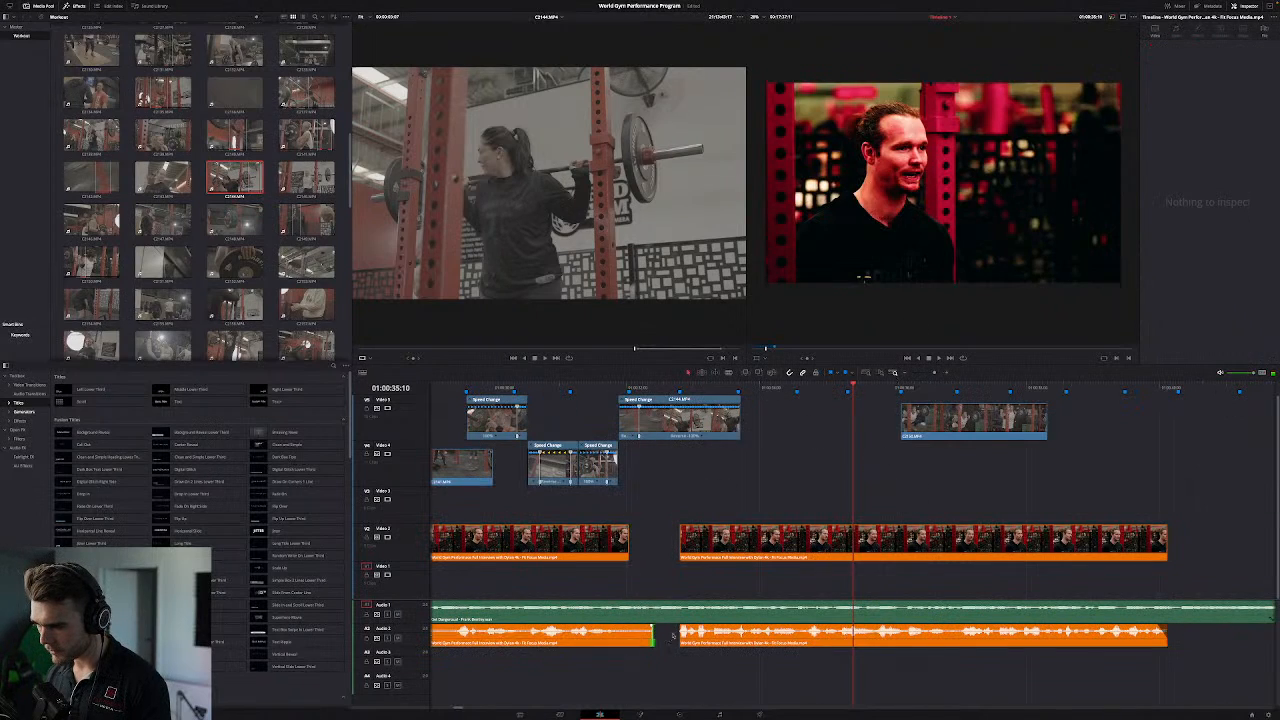
{"action": "left_click", "coordinate": [722, 552]}
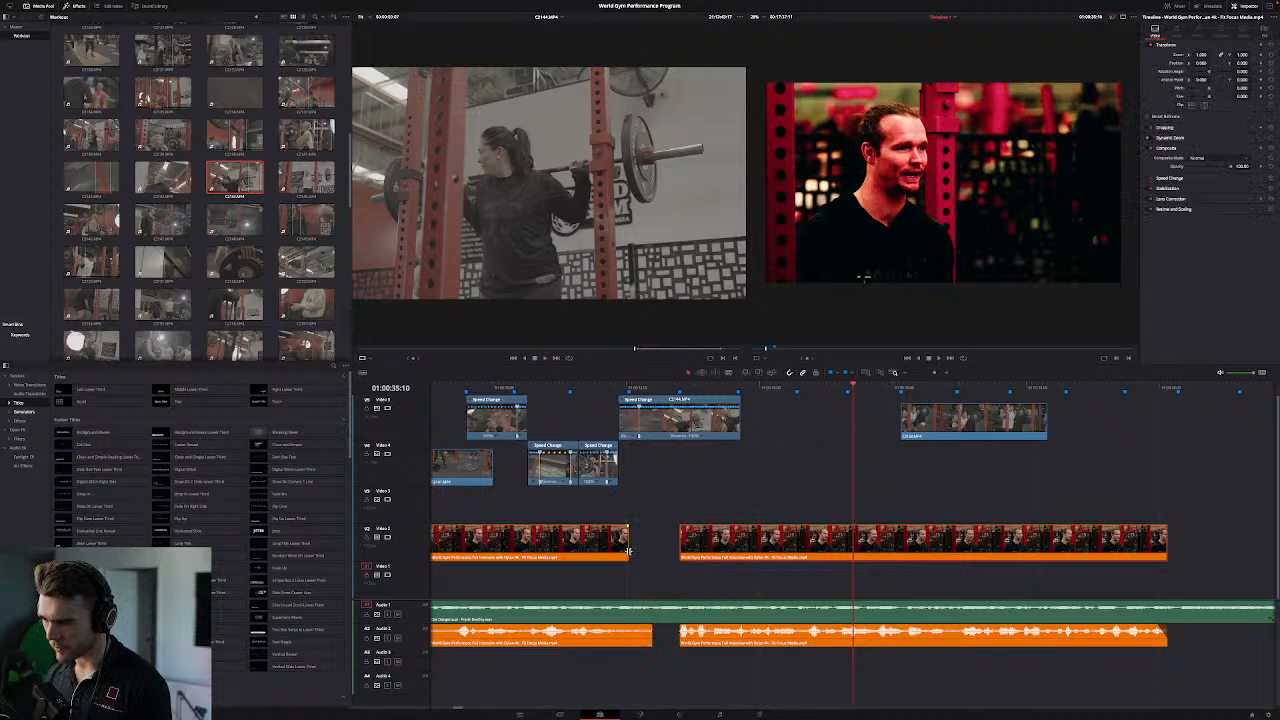
{"action": "left_click_drag", "start_coordinate": [628, 549], "coordinate": [650, 550]}
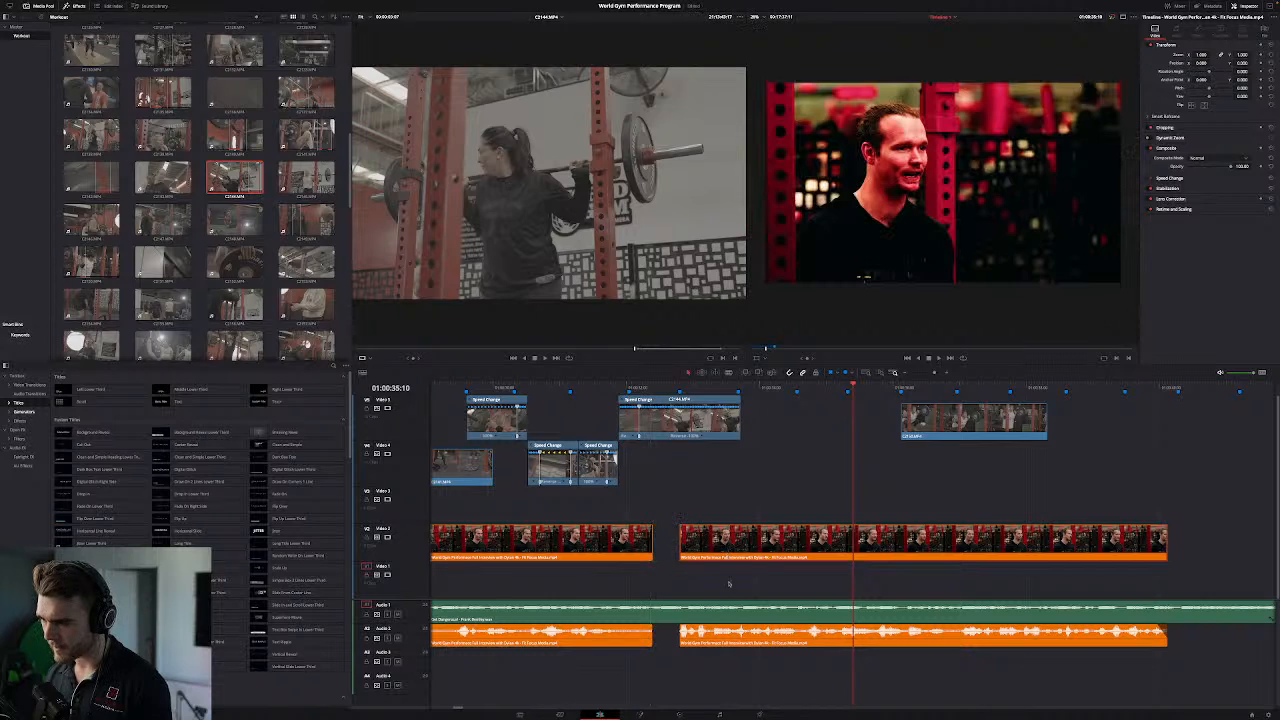
Step: Move the last interview clip earlier so it butts against the extended clip, and play back across the cut
{"action": "left_click_drag", "start_coordinate": [741, 549], "coordinate": [715, 550]}
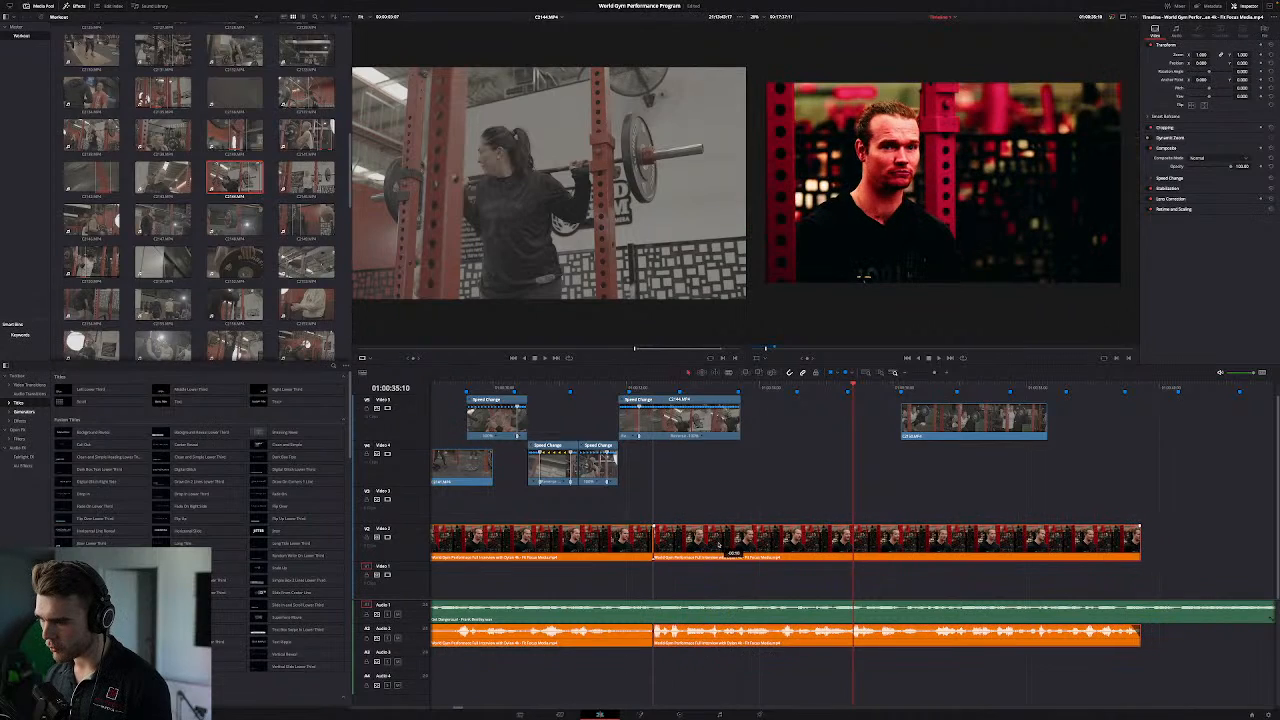
{"action": "left_click", "coordinate": [580, 389]}
{"action": "key", "text": "space"}
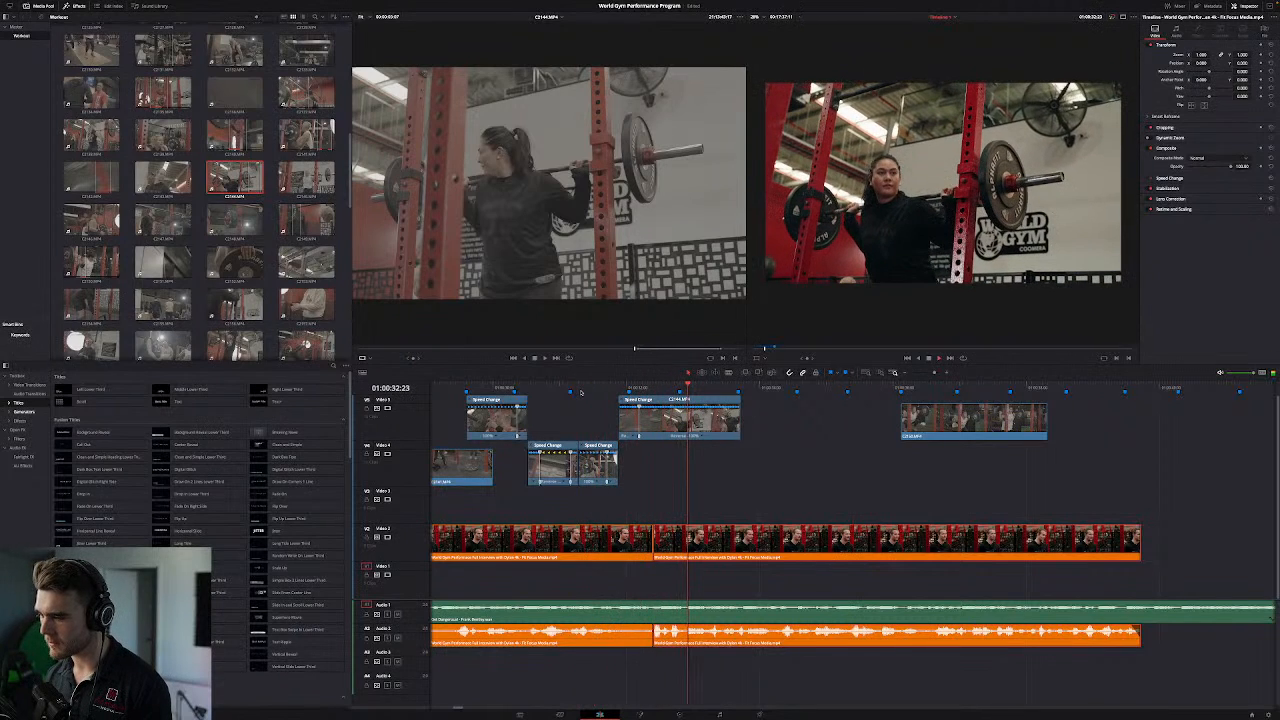
{"action": "left_click", "coordinate": [572, 389]}
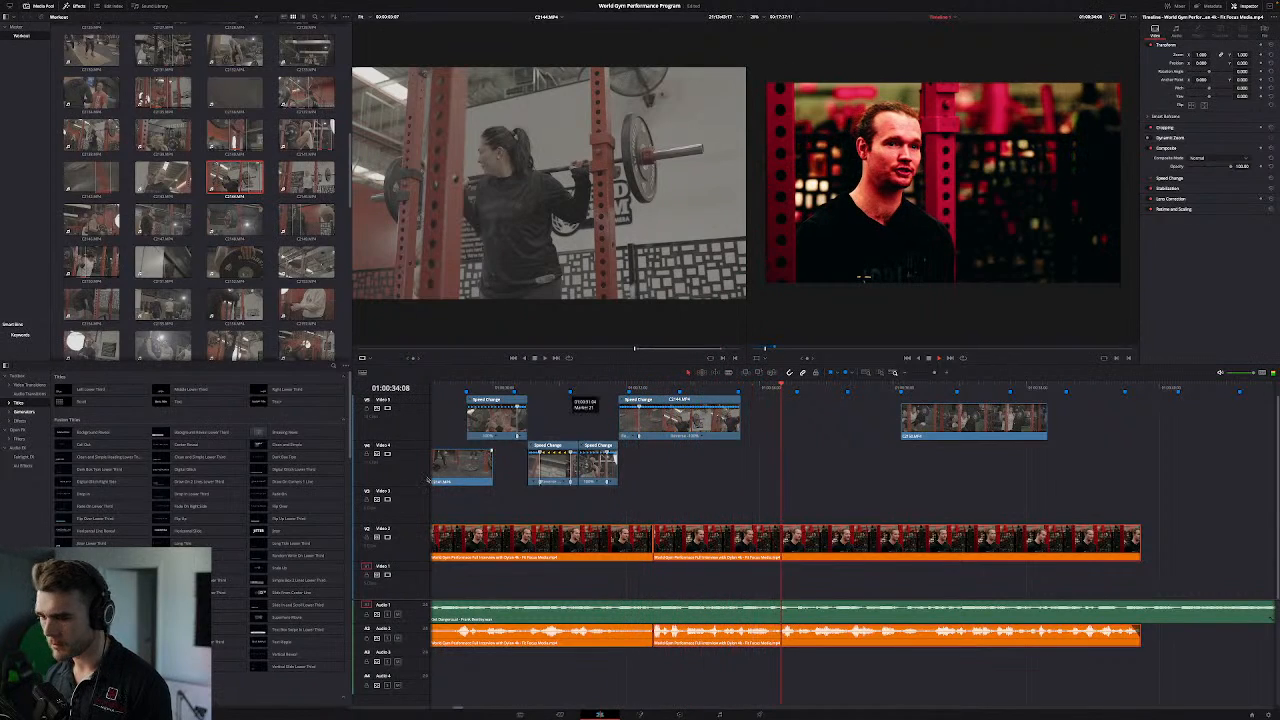
Step: Show the available audio transitions and select the third cross fade
{"action": "left_click", "coordinate": [27, 394]}
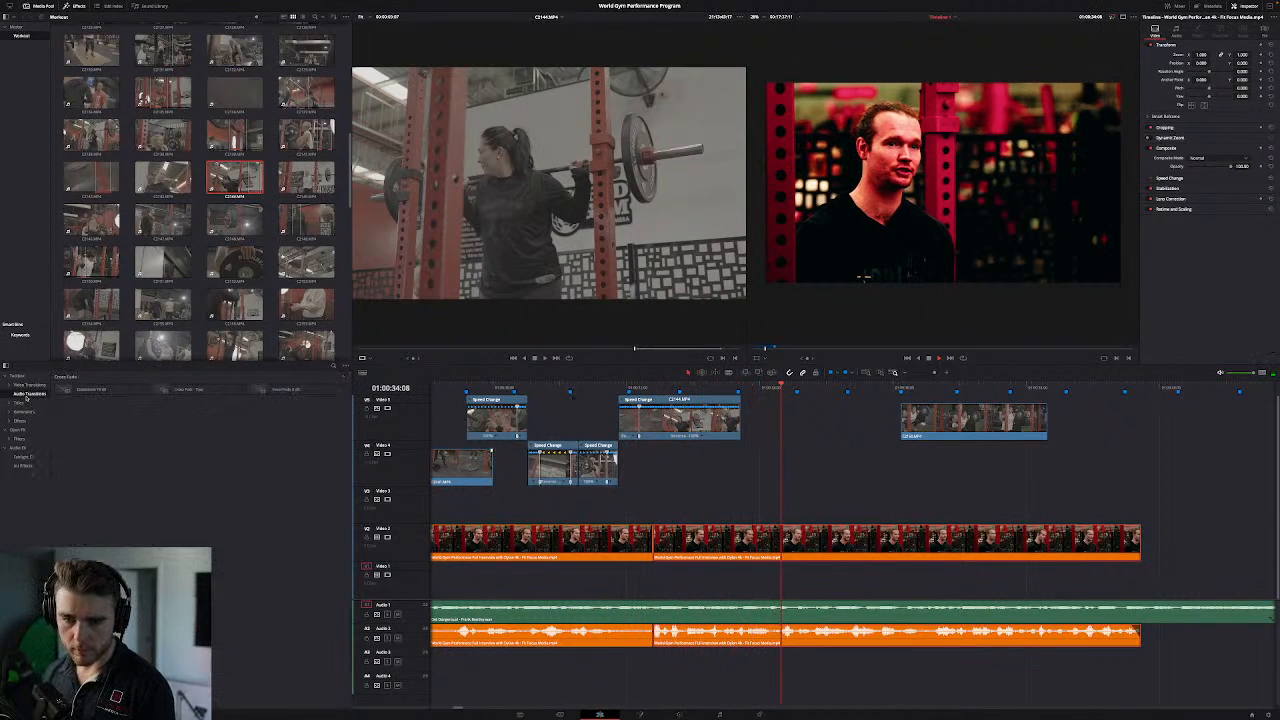
{"action": "left_click_drag", "start_coordinate": [290, 389], "coordinate": [262, 425]}
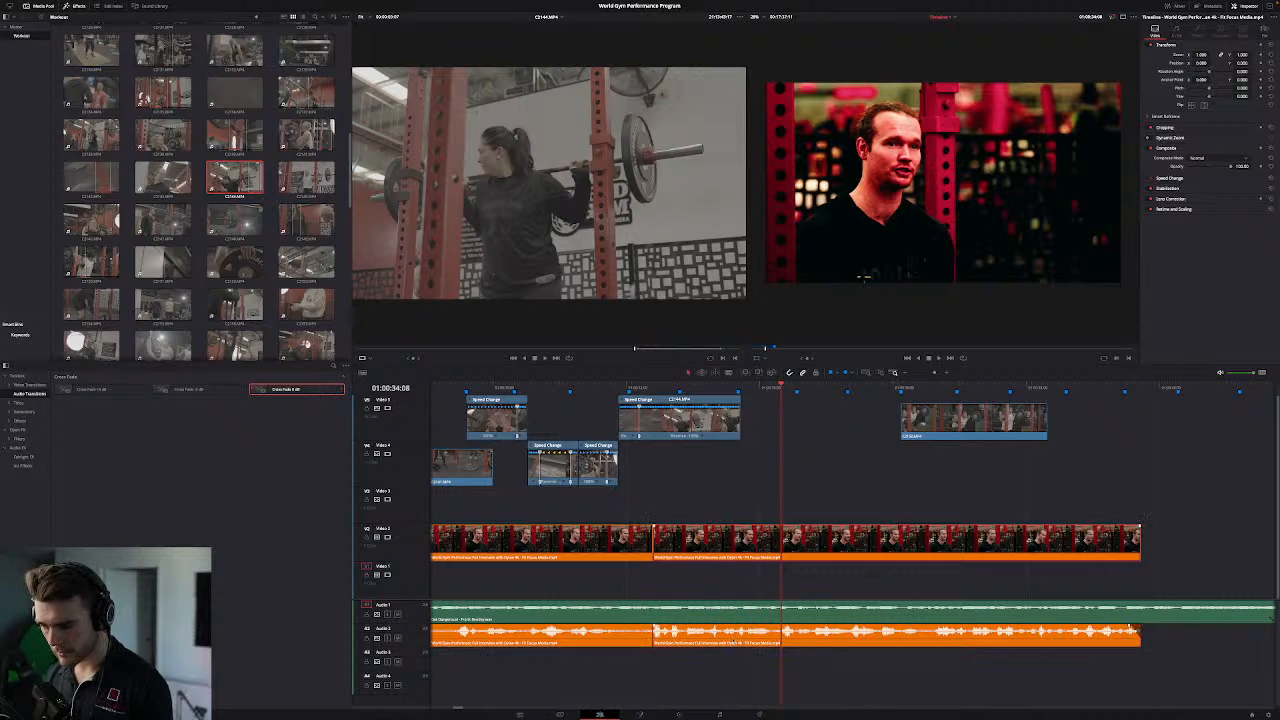
Step: Link the last interview clip's video and audio together and place the playhead at 01:00:35:21
{"action": "right_click", "coordinate": [725, 543]}
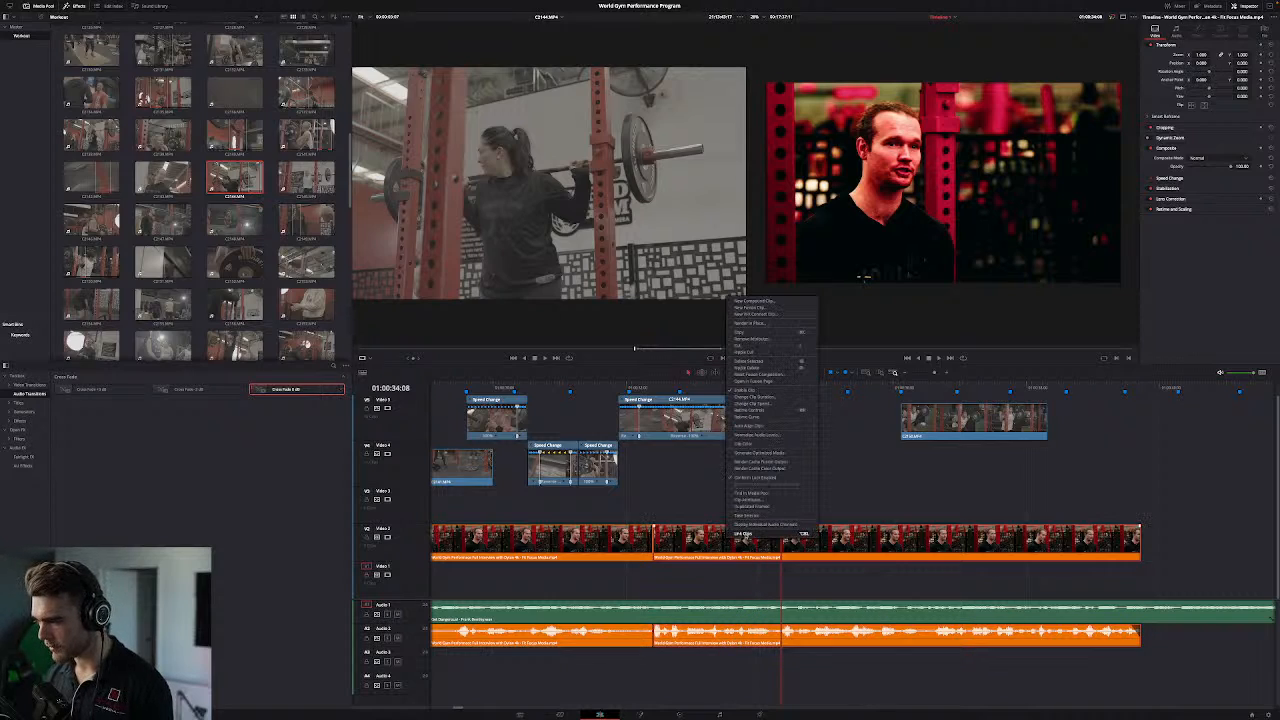
{"action": "left_click", "coordinate": [764, 534]}
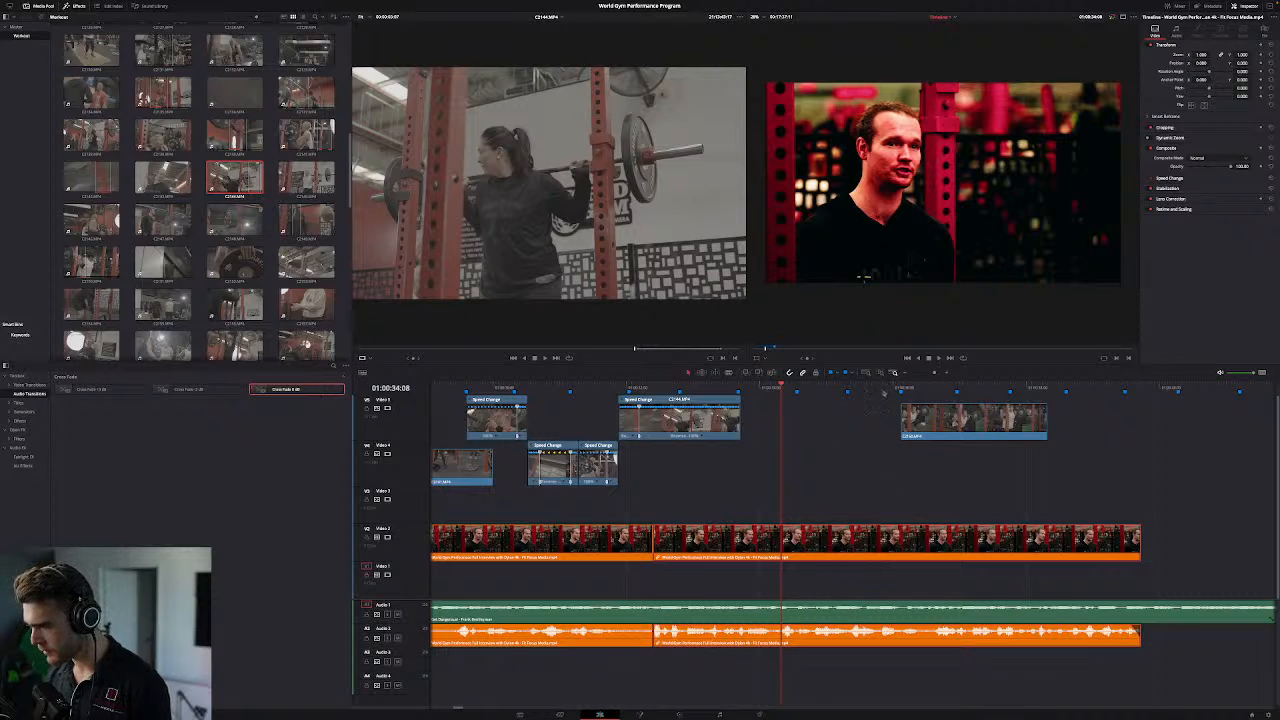
{"action": "left_click", "coordinate": [882, 392]}
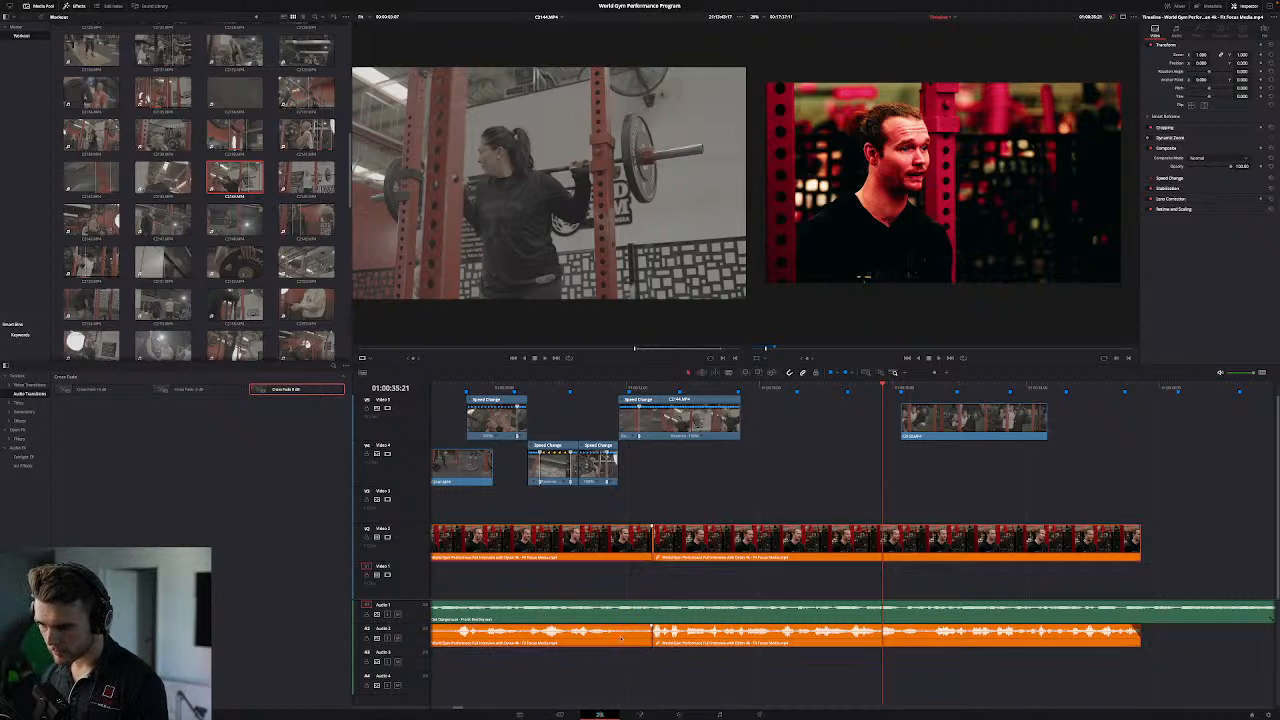
Step: Link the second-to-last interview clip's audio and video together
{"action": "right_click", "coordinate": [622, 632]}
{"action": "left_click", "coordinate": [806, 509]}
{"action": "left_click", "coordinate": [597, 636]}
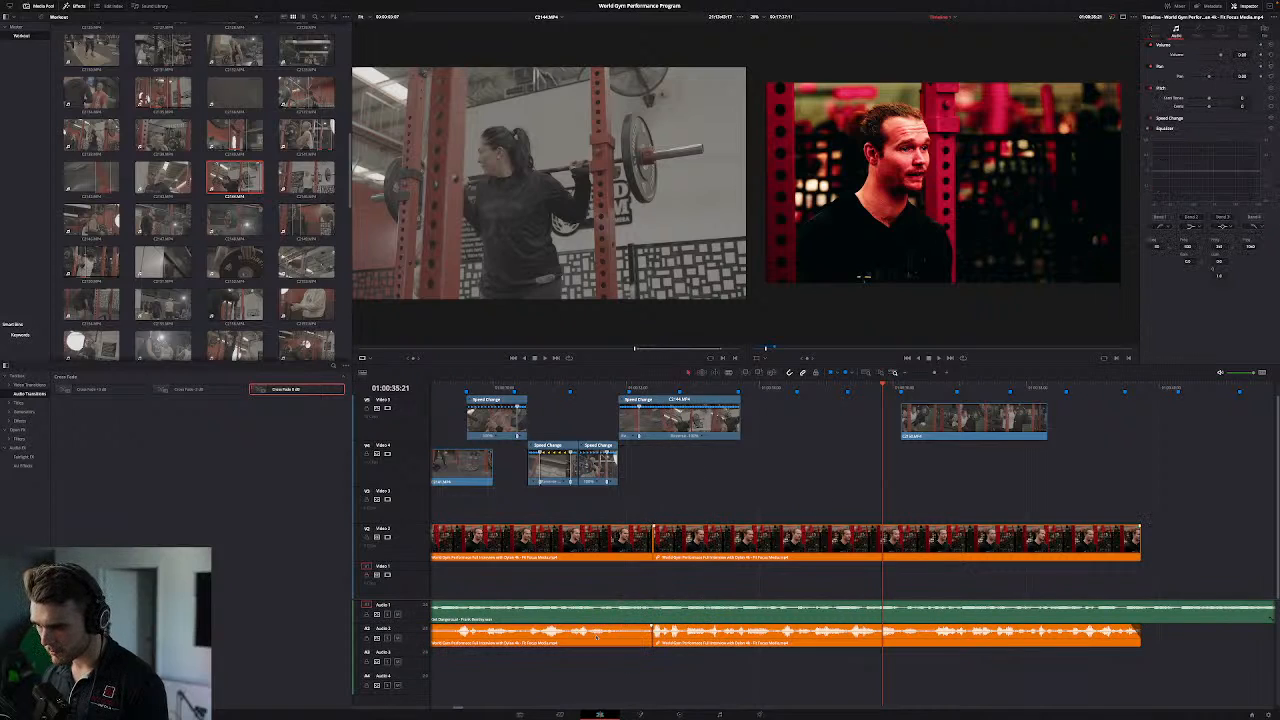
{"action": "right_click", "coordinate": [611, 548]}
{"action": "left_click", "coordinate": [630, 540]}
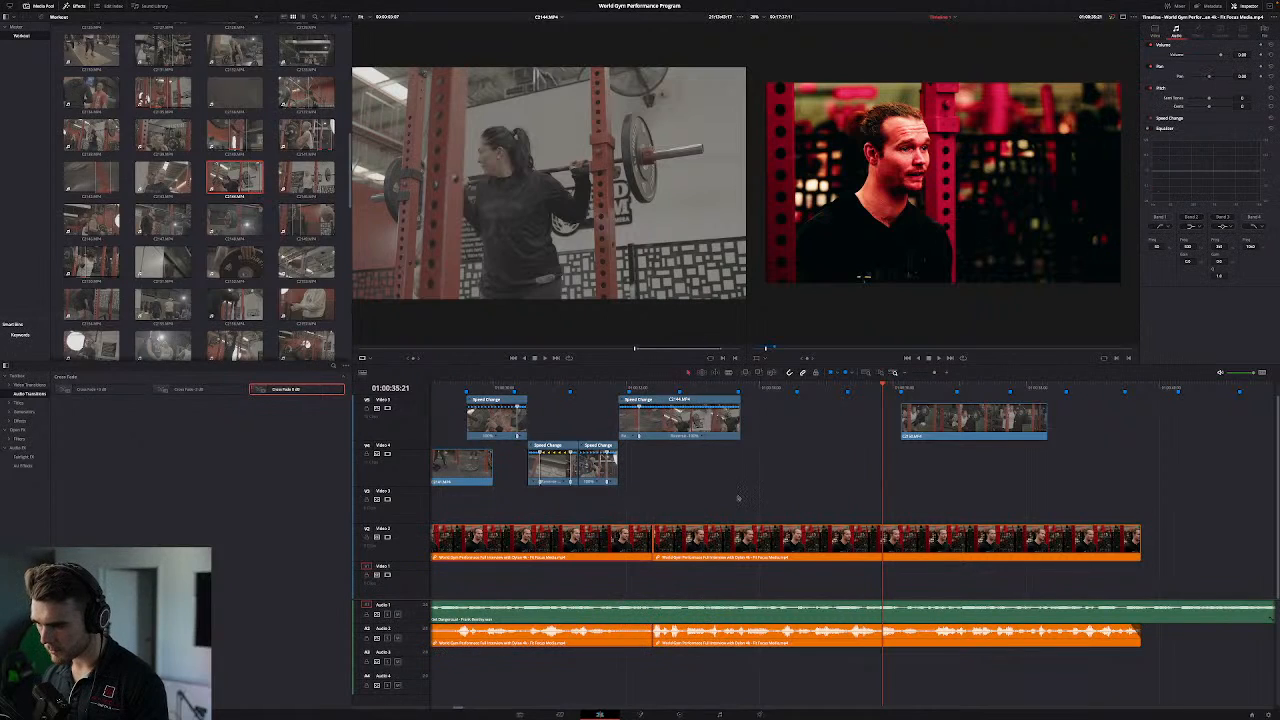
Step: Cut off the second-to-last interview clip's final frame at 01:00:32:09, delete it, and move the last interview clip one frame earlier to close the gap
{"action": "mouse_move", "coordinate": [312, 396]}
{"action": "left_mouse_down"}
{"action": "mouse_move", "coordinate": [630, 632]}
{"action": "mouse_move", "coordinate": [652, 632]}
{"action": "mouse_move", "coordinate": [630, 632]}
{"action": "mouse_move", "coordinate": [329, 403]}
{"action": "left_mouse_up"}
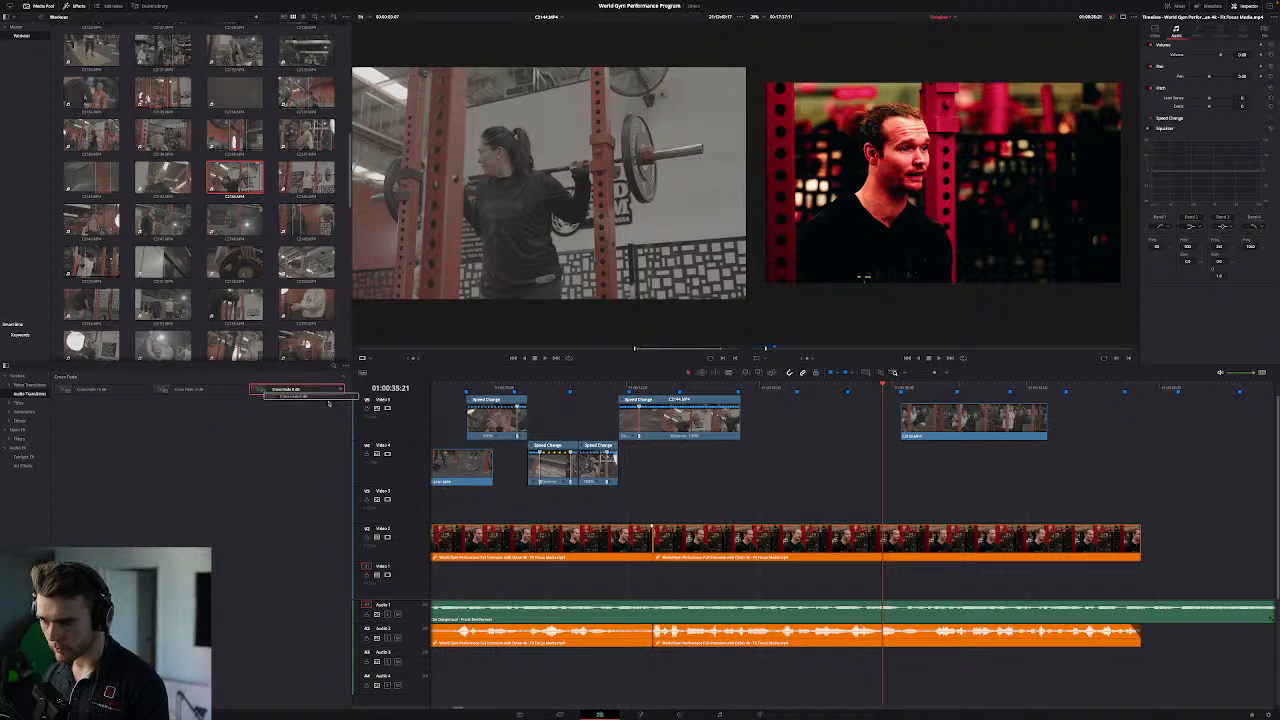
{"action": "left_click", "coordinate": [654, 386]}
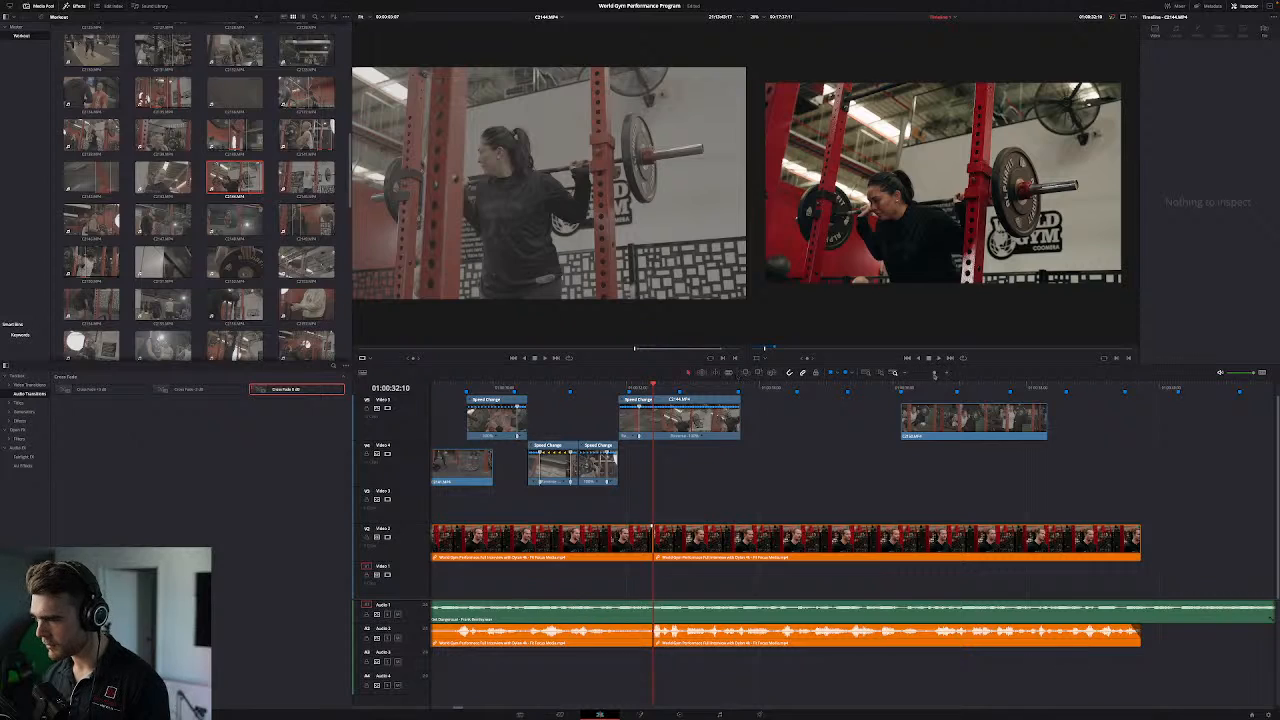
{"action": "left_click_drag", "start_coordinate": [935, 374], "coordinate": [939, 374]}
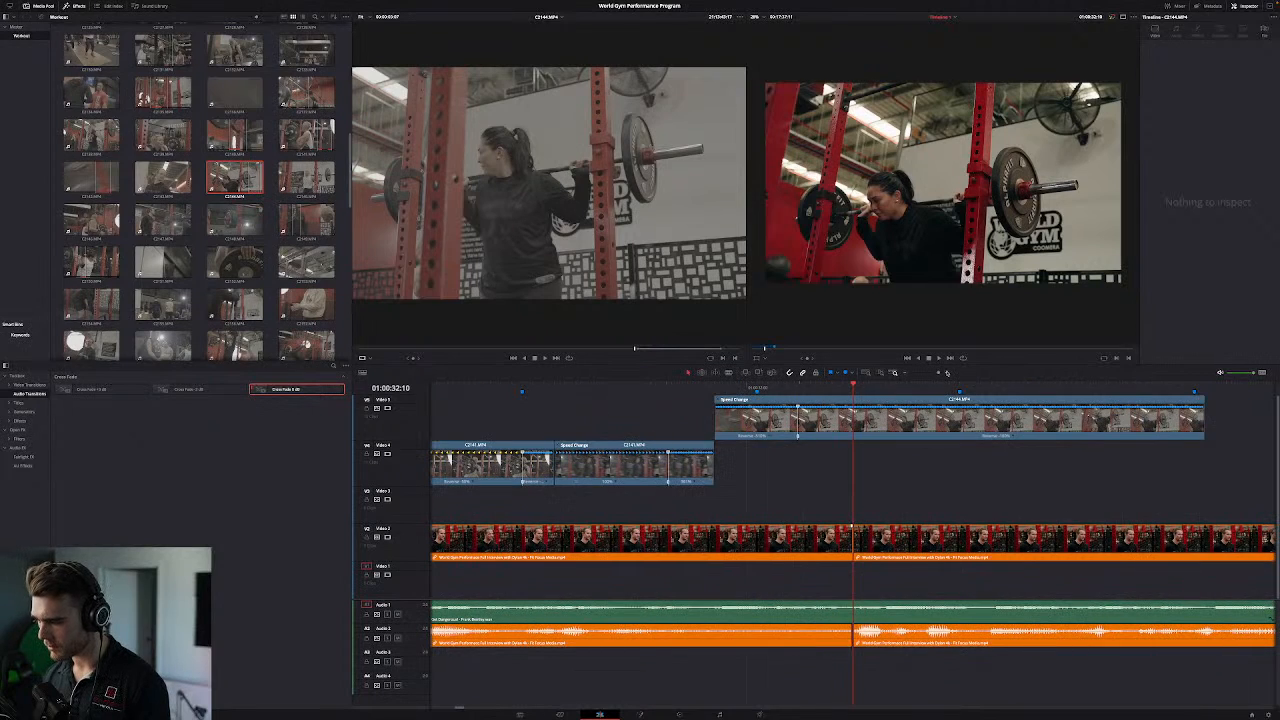
{"action": "left_click", "coordinate": [849, 632]}
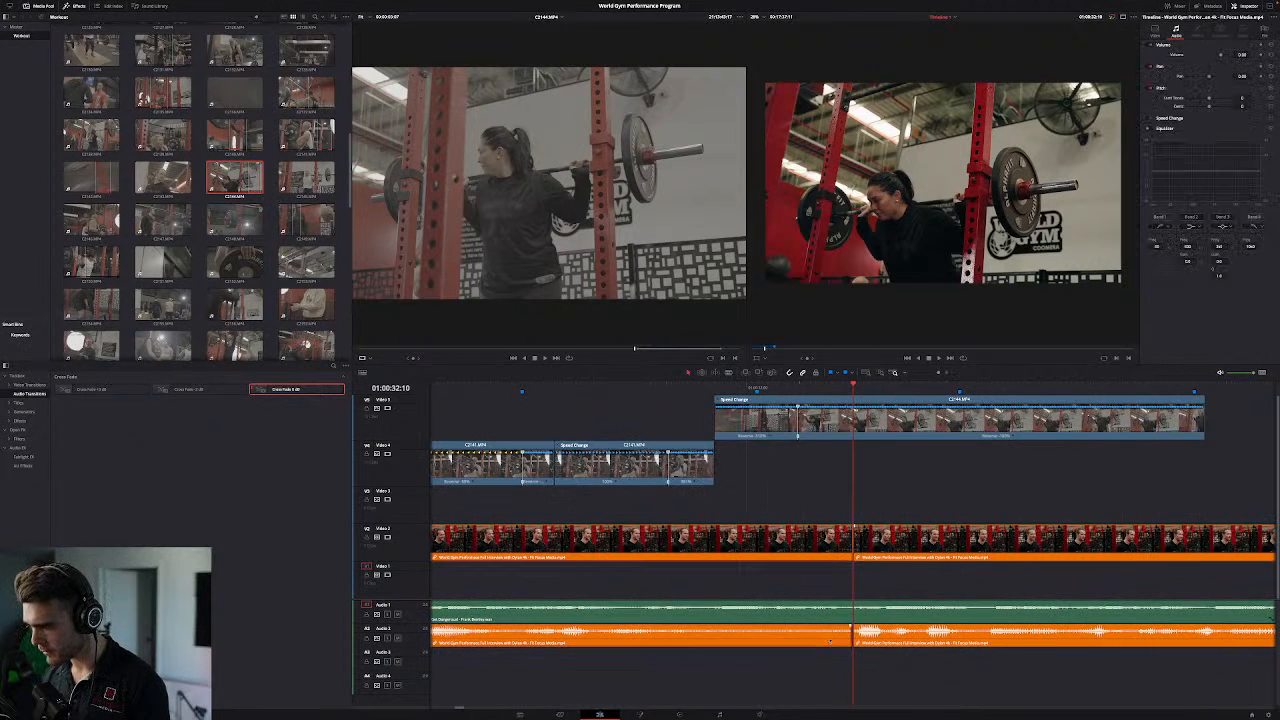
{"action": "left_click", "coordinate": [852, 634]}
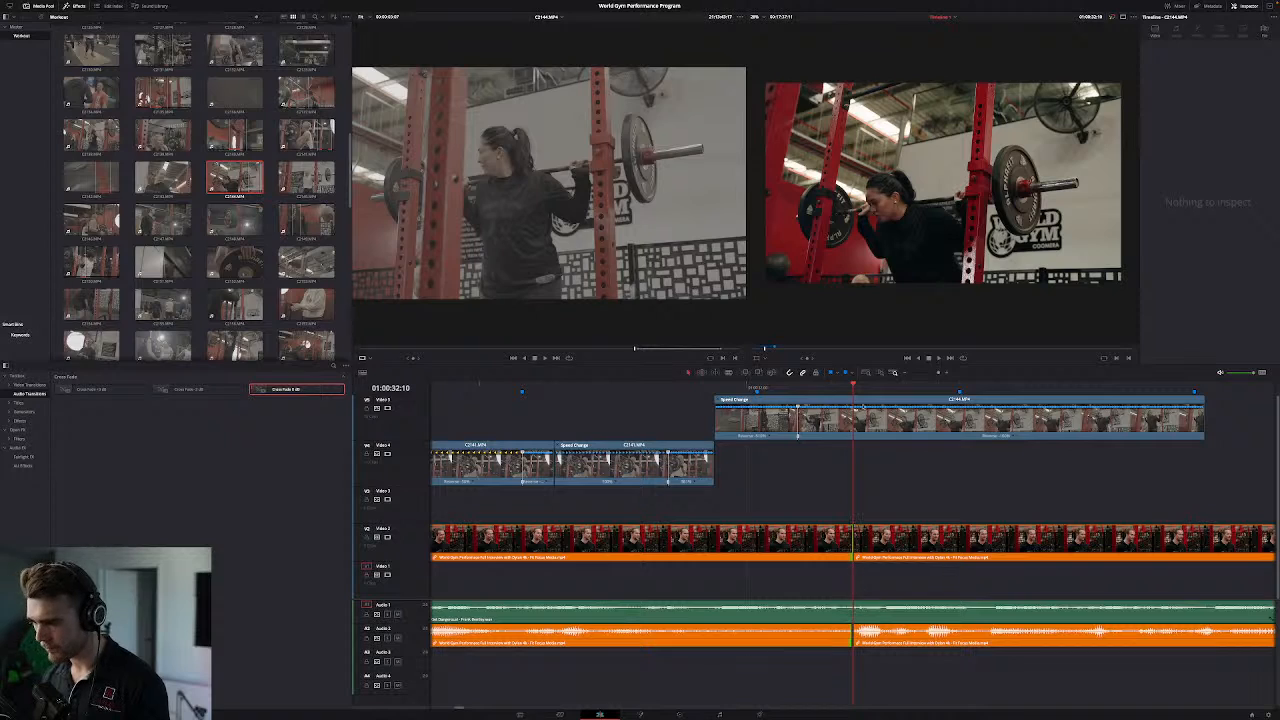
{"action": "key", "text": "Left"}
{"action": "left_click", "coordinate": [825, 548]}
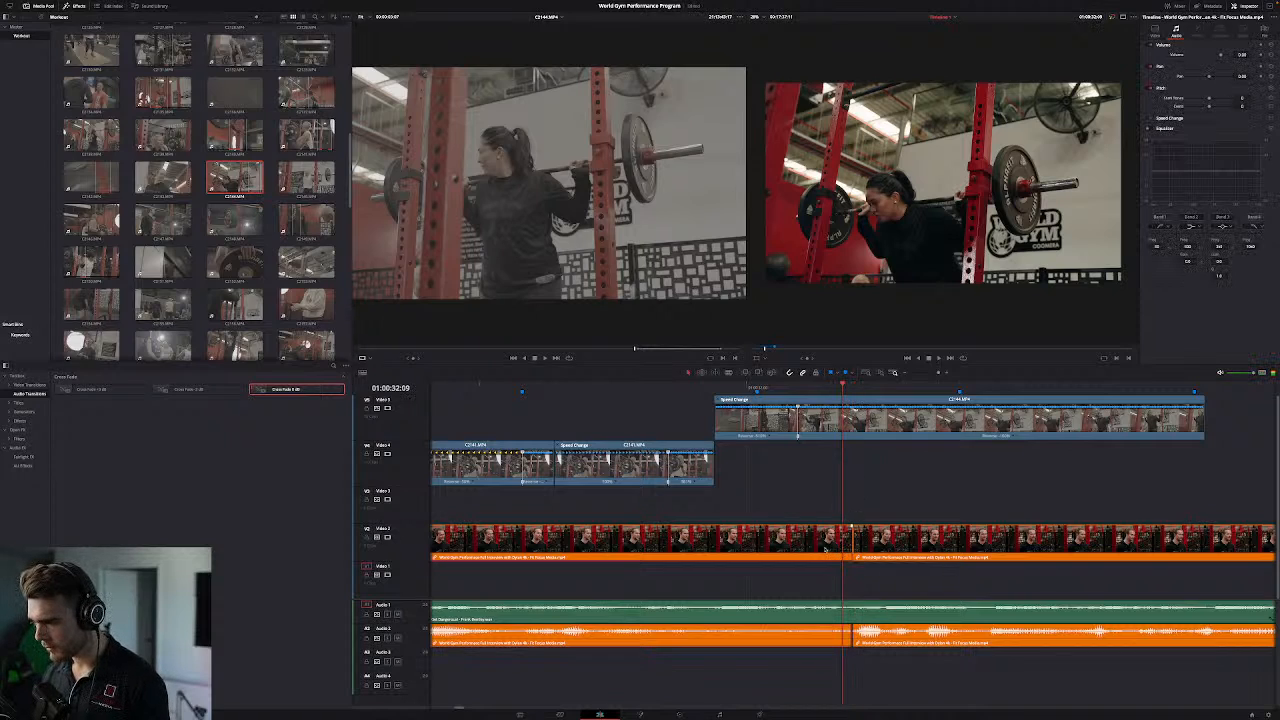
{"action": "key", "text": "ctrl+b"}
{"action": "left_click", "coordinate": [847, 546]}
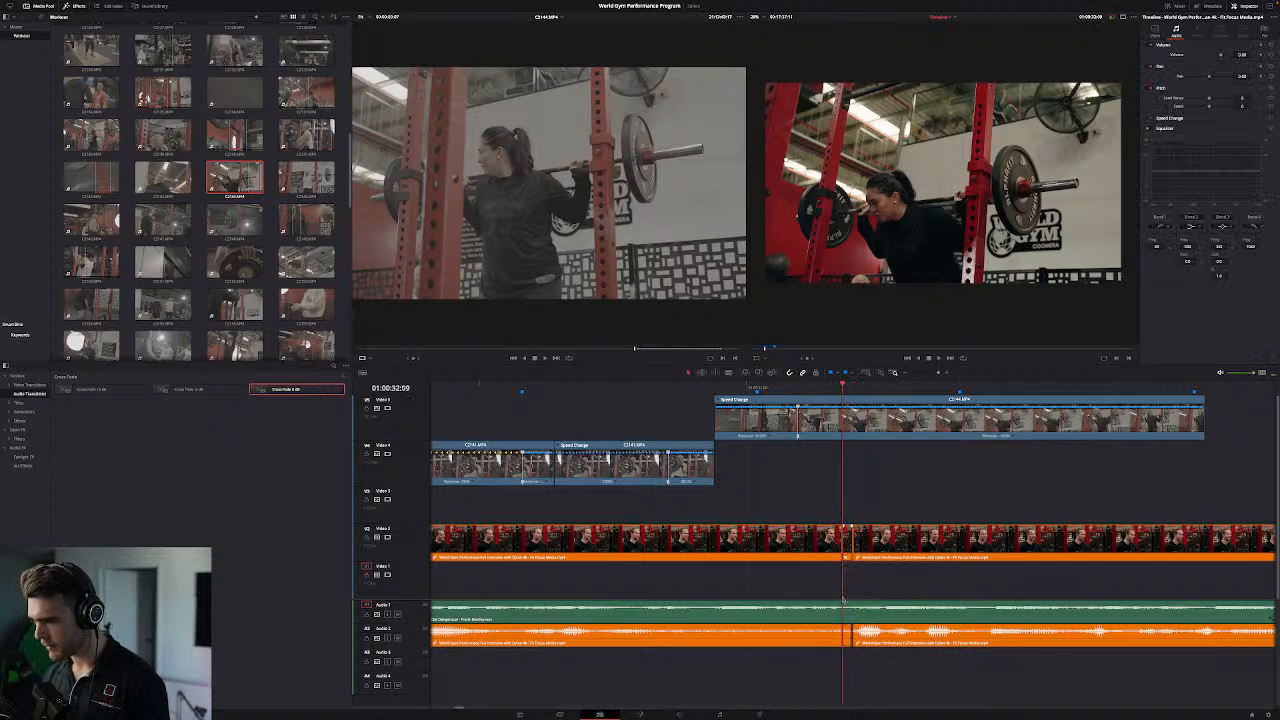
{"action": "key", "text": "BackSpace"}
{"action": "left_click_drag", "start_coordinate": [889, 547], "coordinate": [879, 547]}
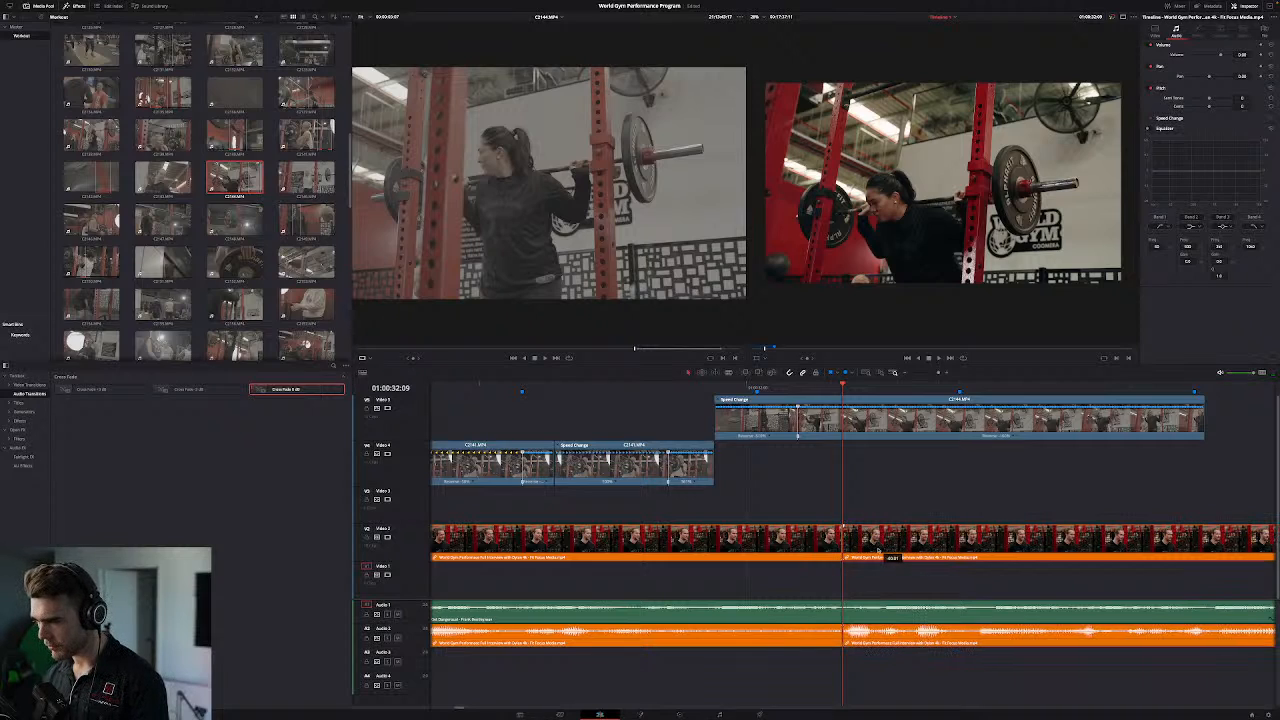
Step: Add the selected cross fade to the audio cut between the last two interview clips and shorten it tightly around the cut
{"action": "left_click_drag", "start_coordinate": [296, 388], "coordinate": [843, 633]}
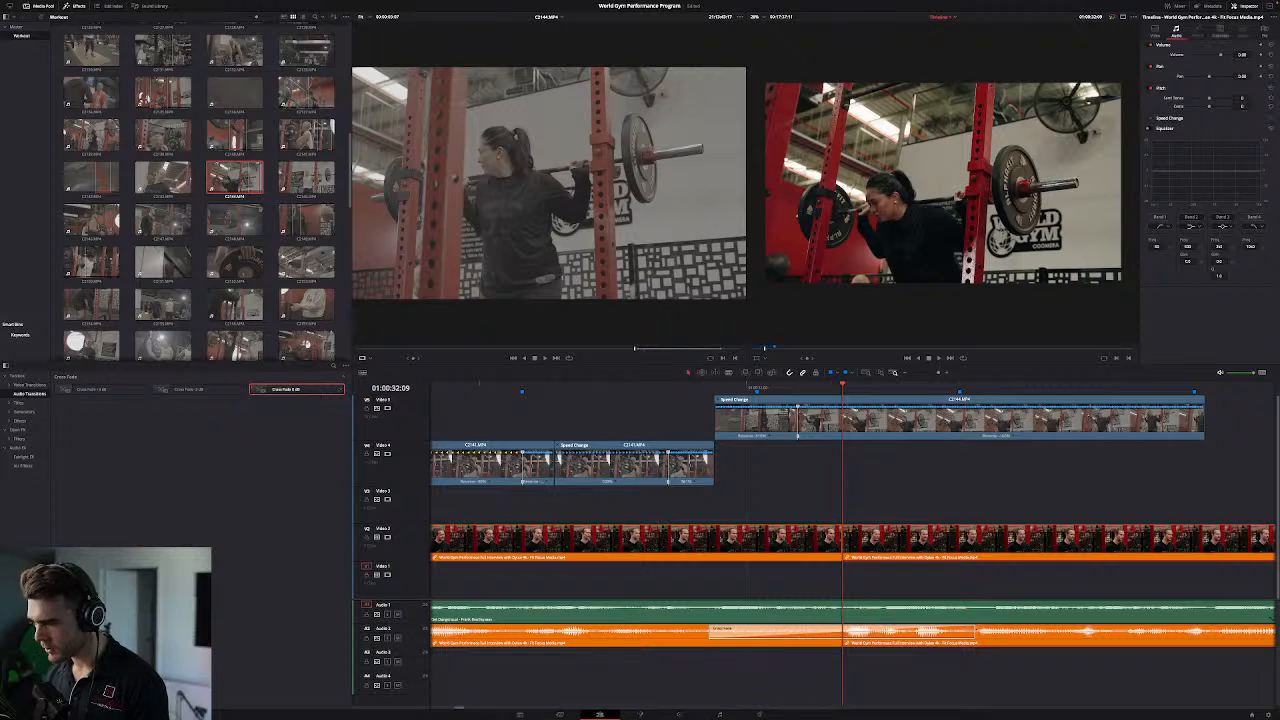
{"action": "left_click_drag", "start_coordinate": [977, 634], "coordinate": [846, 636]}
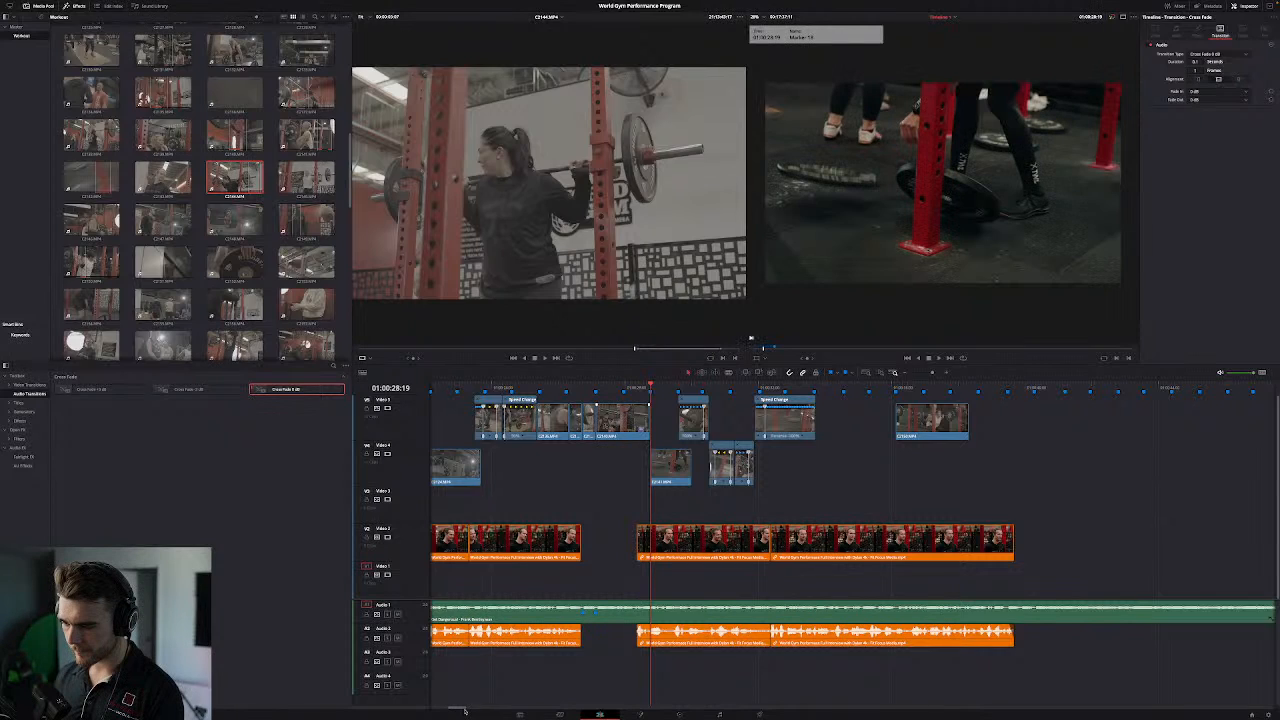
Step: Move the last two interview clips together earlier so they start at 01:00:27:20, and play back the gap before and after the move
{"action": "left_click_drag", "start_coordinate": [464, 711], "coordinate": [459, 711]}
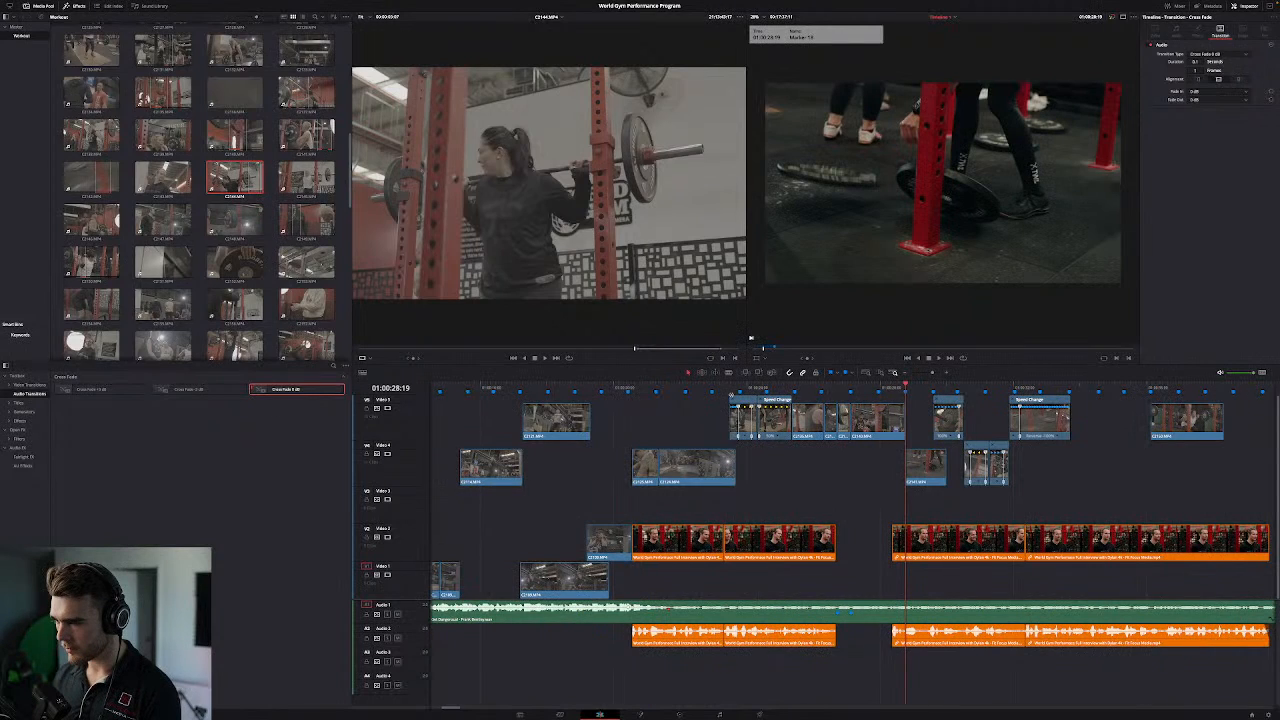
{"action": "left_click", "coordinate": [601, 390]}
{"action": "key", "text": "space"}
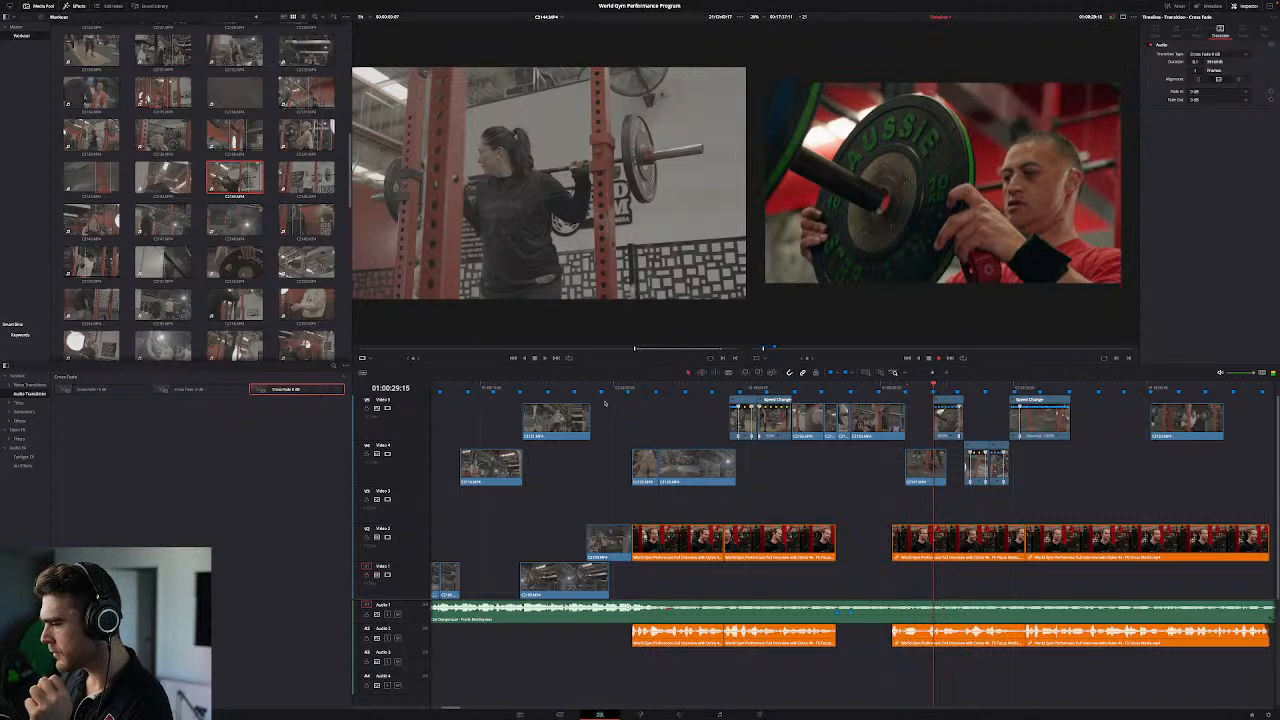
{"action": "left_click", "coordinate": [855, 389]}
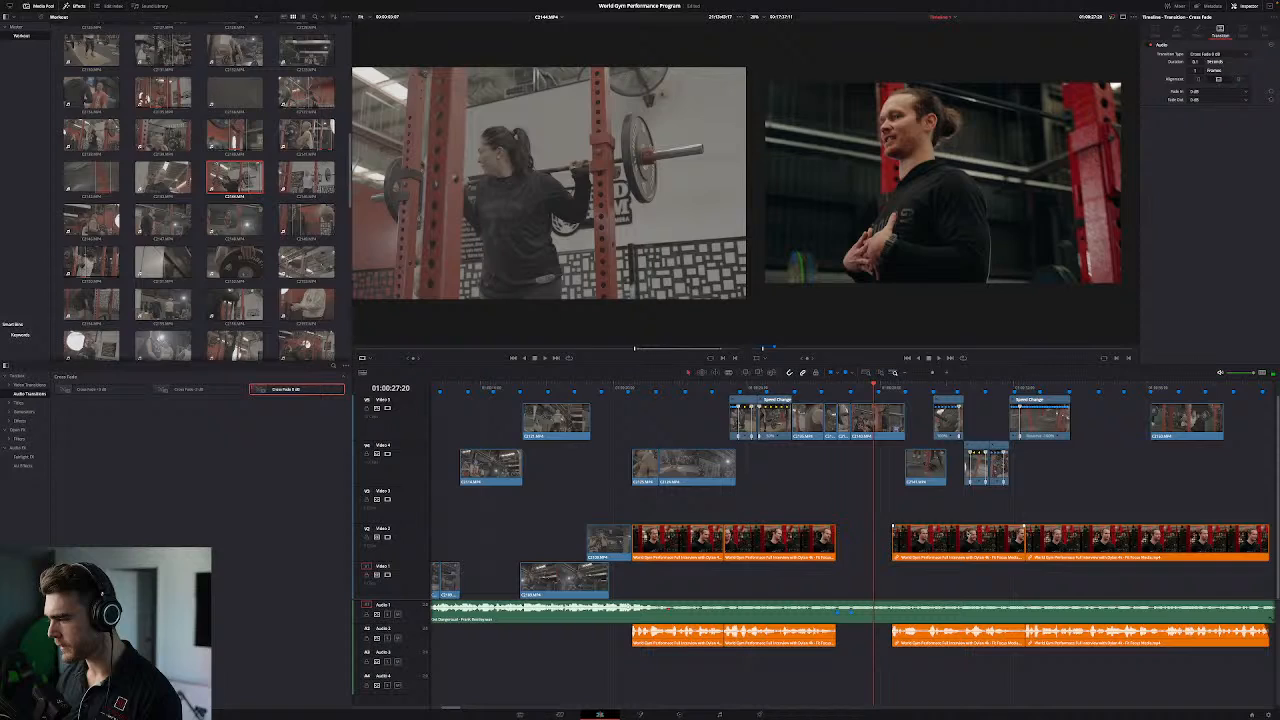
{"action": "left_click_drag", "start_coordinate": [994, 546], "coordinate": [974, 546]}
{"action": "left_click", "coordinate": [852, 389]}
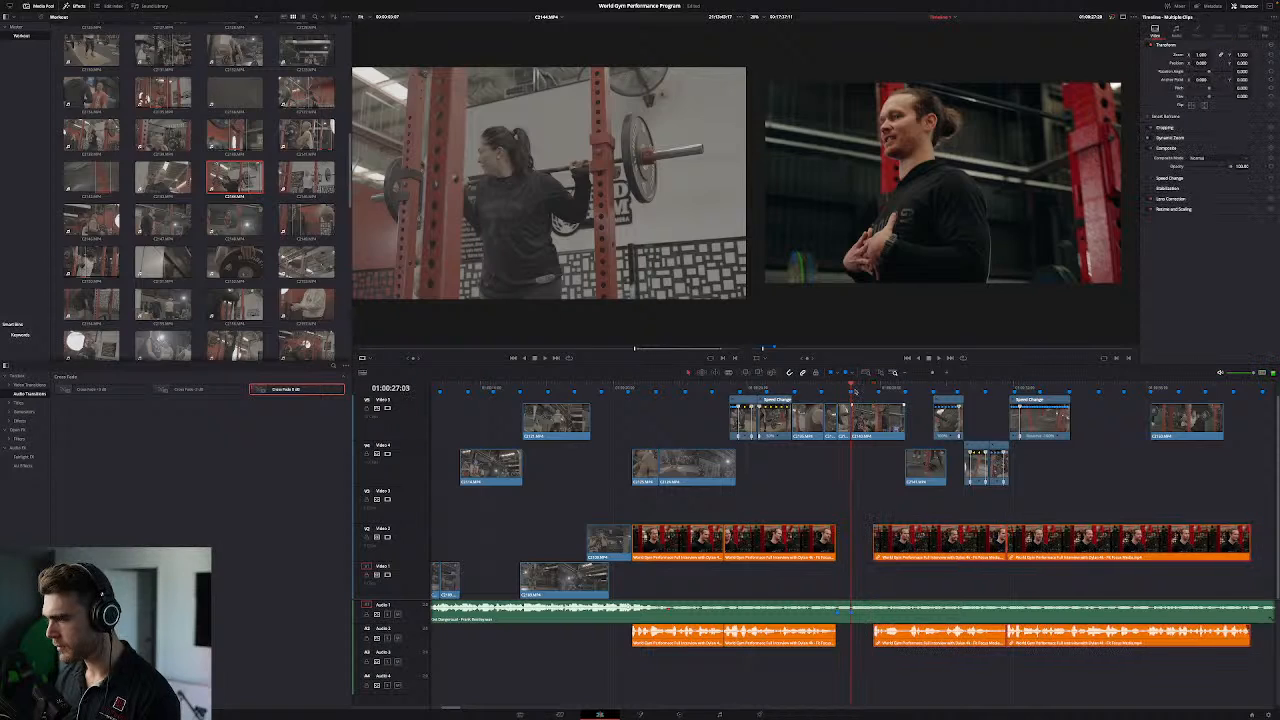
{"action": "key", "text": "space"}
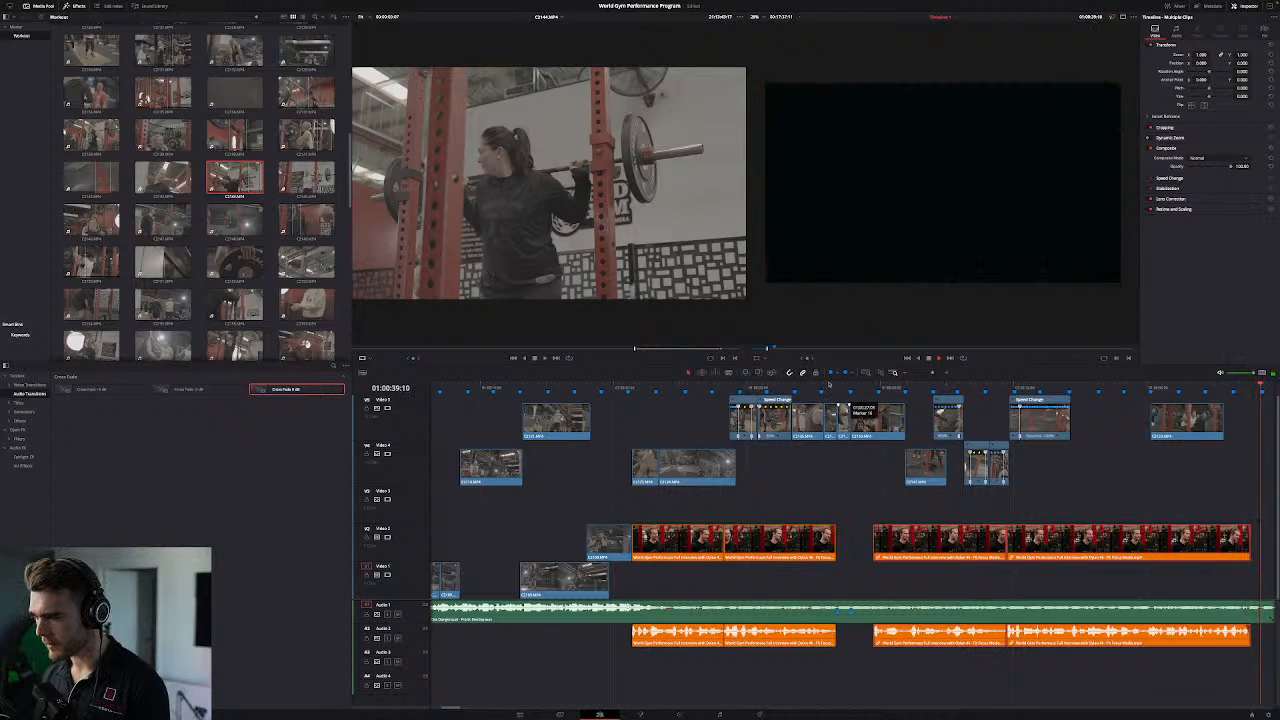
Step: Set the music clip's volume to -6 at 01:00:26:17, where the interview pauses
{"action": "left_click", "coordinate": [822, 391]}
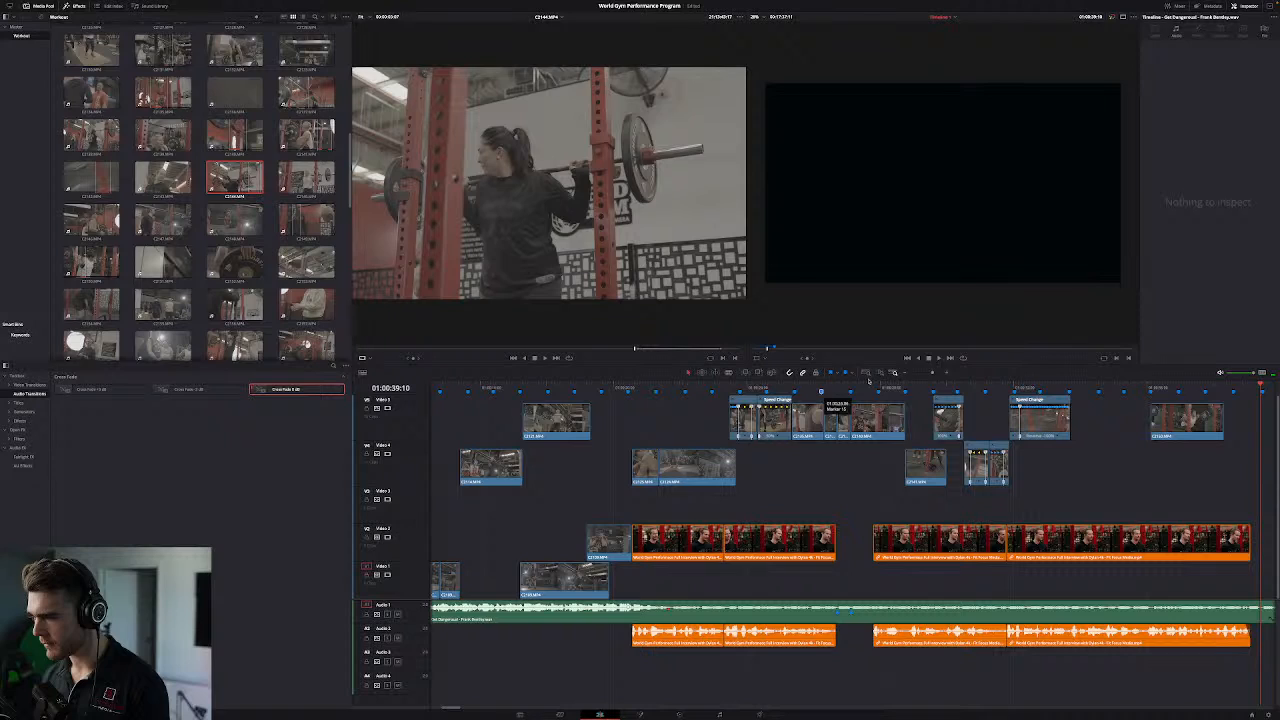
{"action": "left_click", "coordinate": [825, 384]}
{"action": "key", "text": "super+equal"}
{"action": "key", "text": "super+equal"}
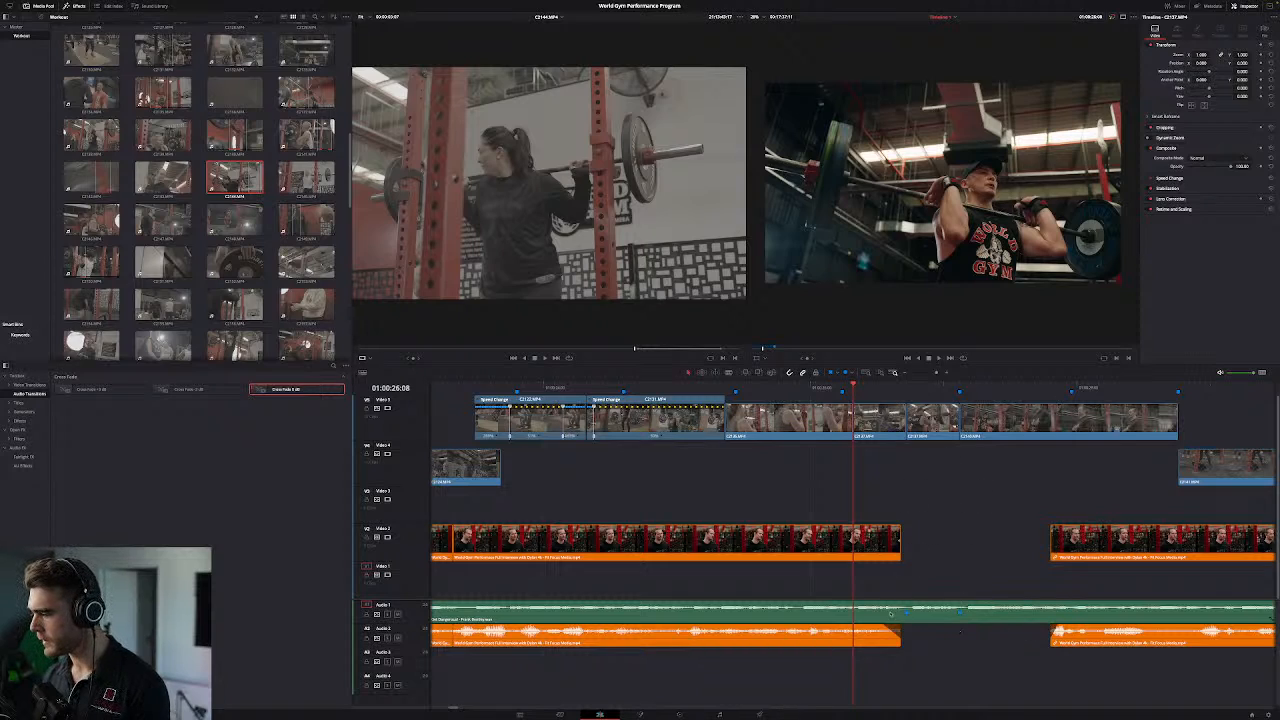
{"action": "left_click", "coordinate": [890, 612]}
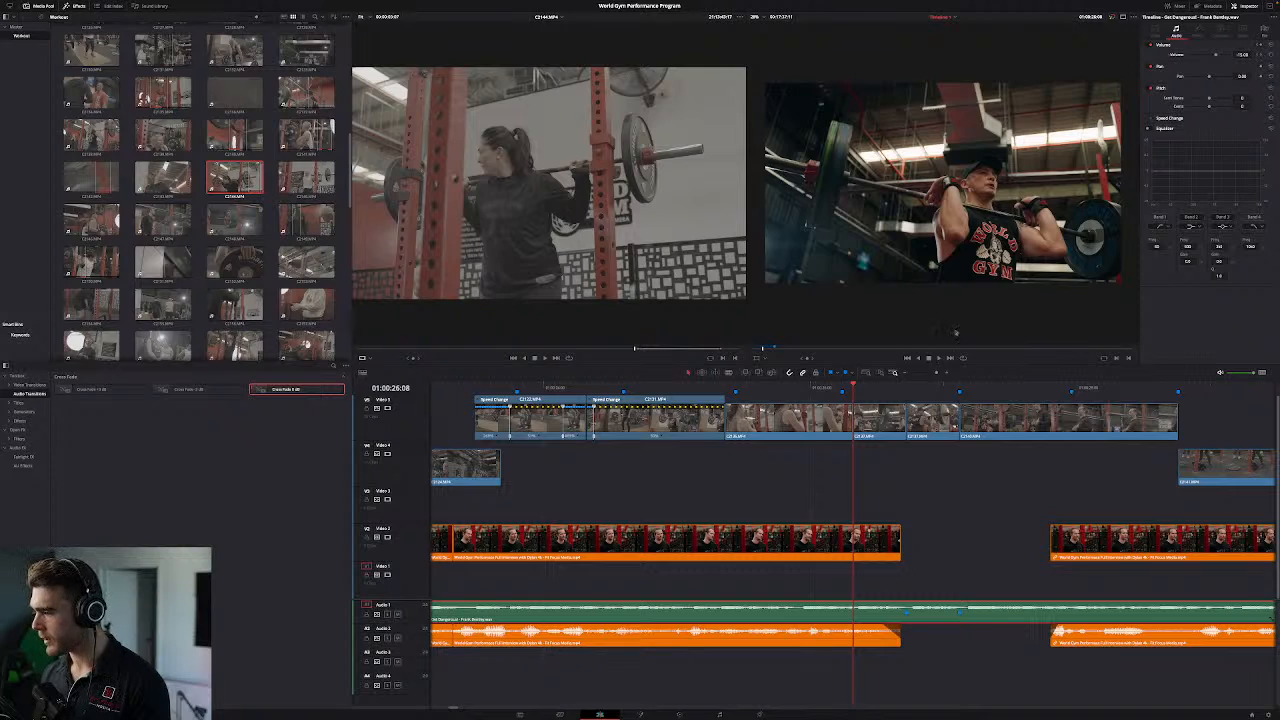
{"action": "key", "text": "Down"}
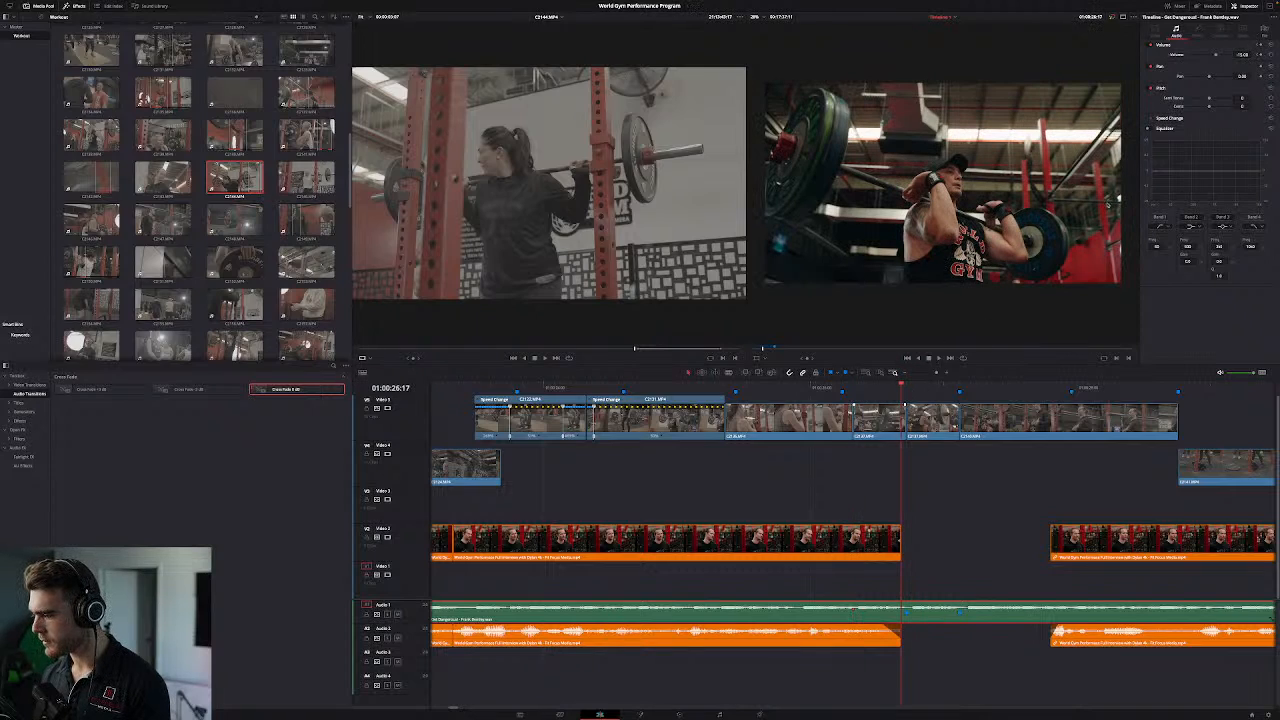
{"action": "double_click", "coordinate": [1242, 55]}
{"action": "key", "text": "BackSpace"}
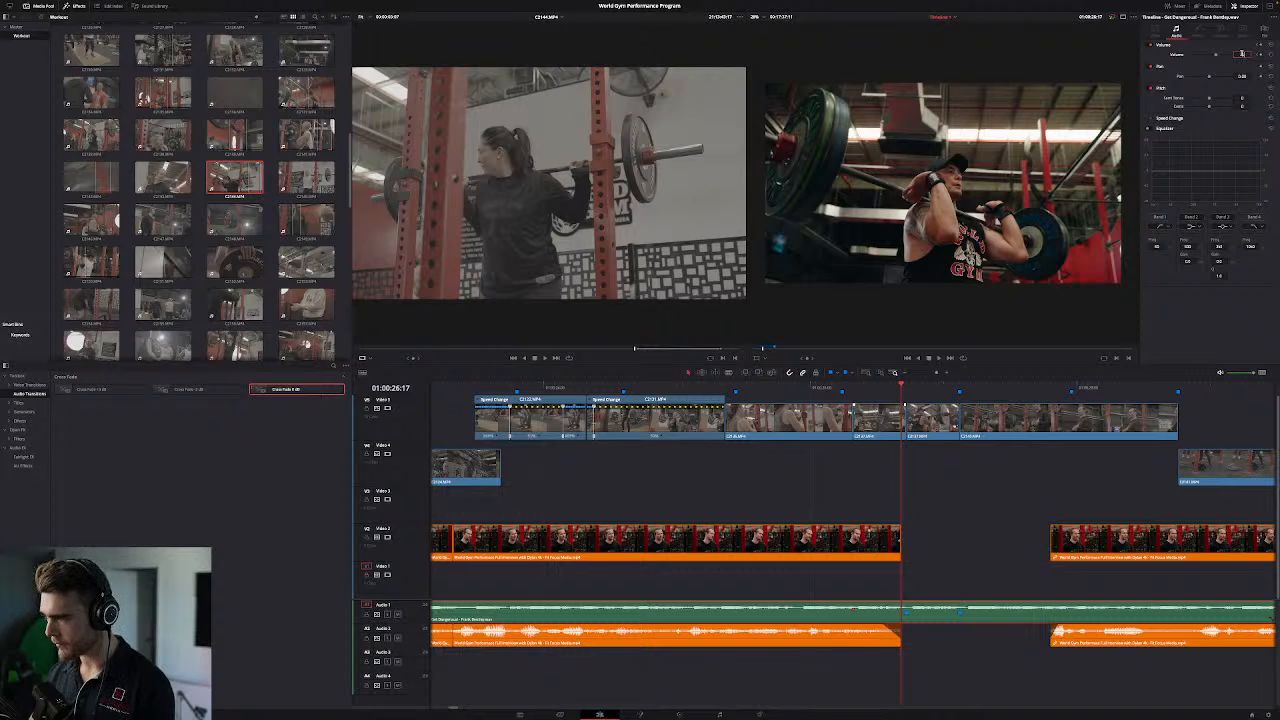
{"action": "type", "text": "-6"}
{"action": "key", "text": "Return"}
Step: Keyframe the music volume at 01:00:27:18 and lower it back to the under-interview level at 01:00:27:21
{"action": "left_click_drag", "start_coordinate": [1029, 388], "coordinate": [1034, 389]}
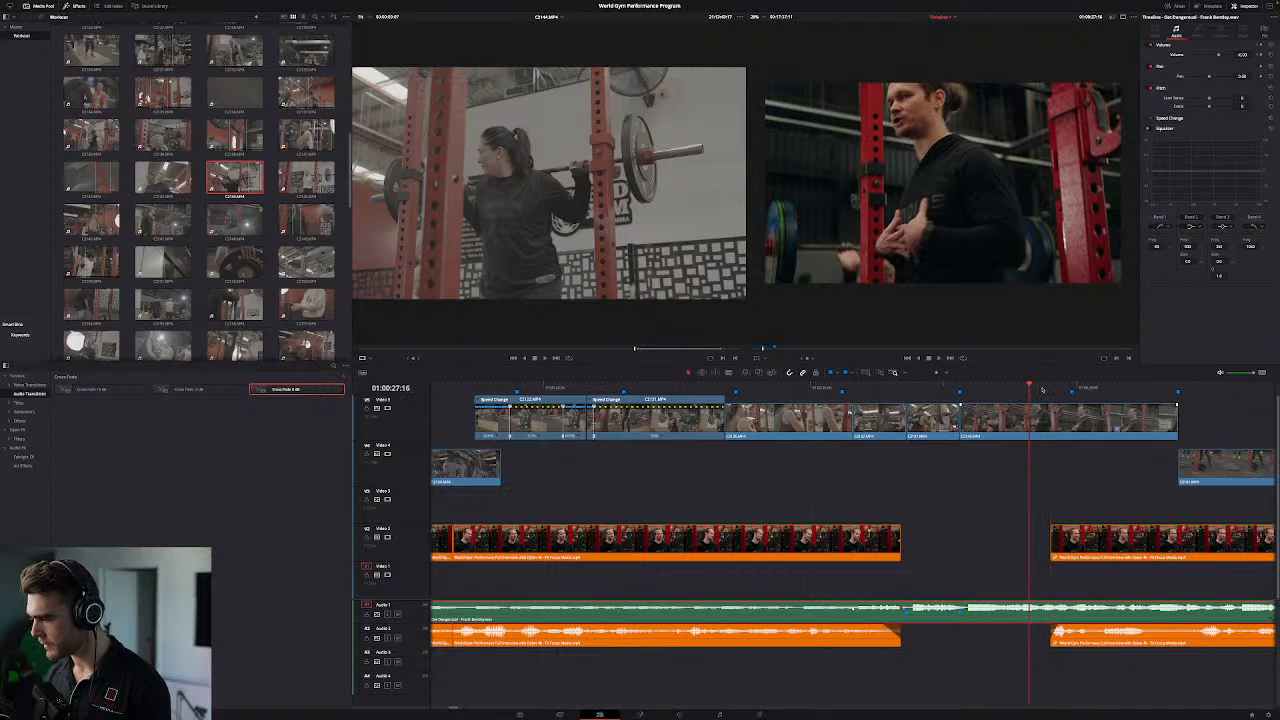
{"action": "left_click", "coordinate": [1041, 388]}
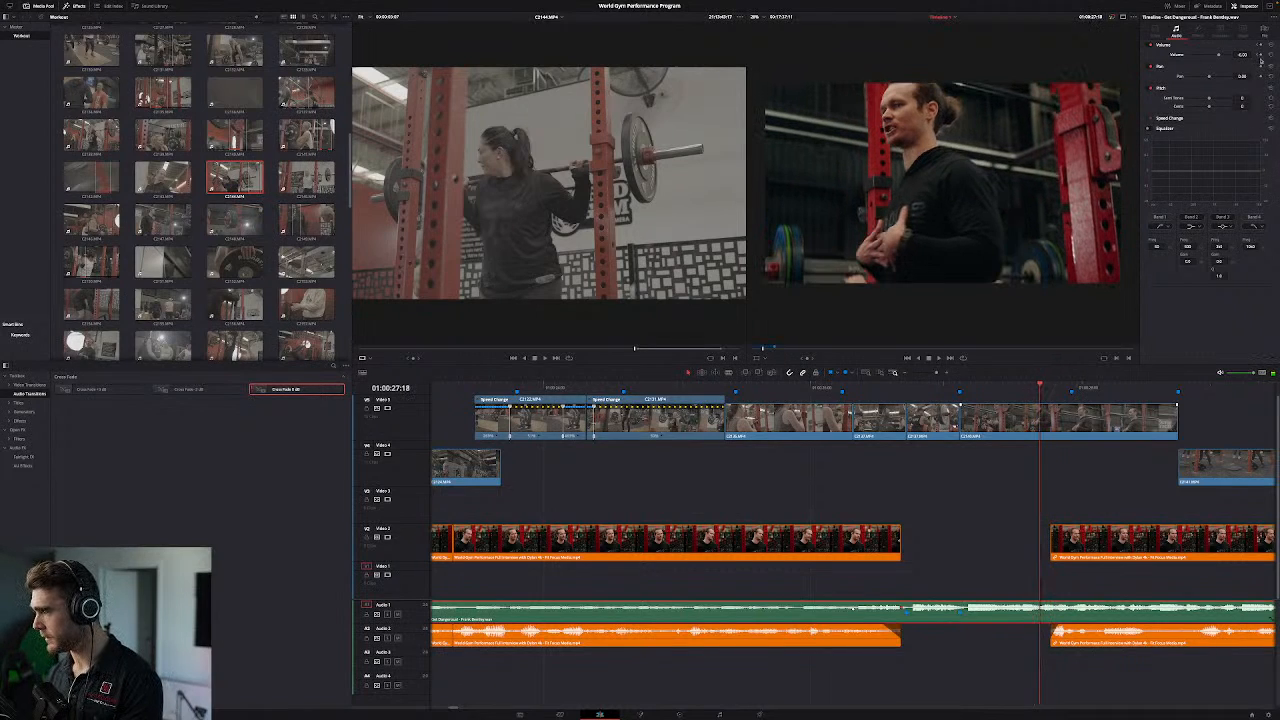
{"action": "key", "text": "Right"}
{"action": "key", "text": "Right"}
{"action": "key", "text": "Right"}
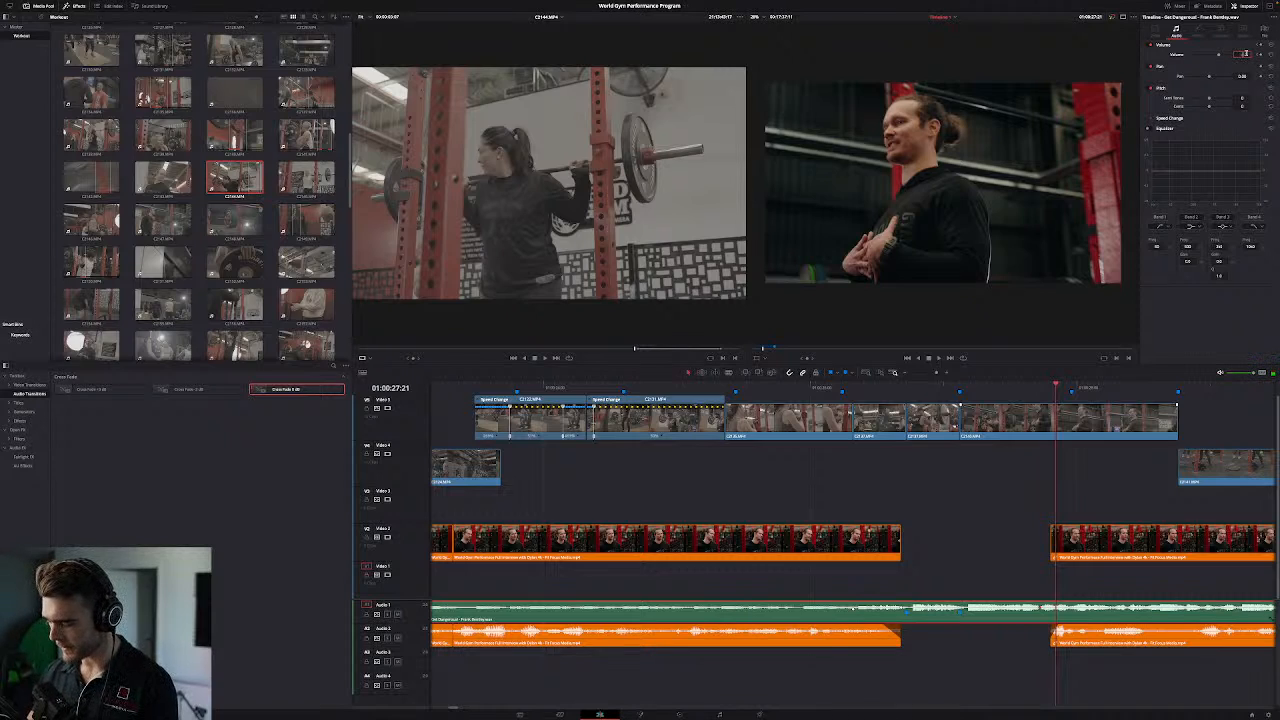
{"action": "key", "text": "Return"}
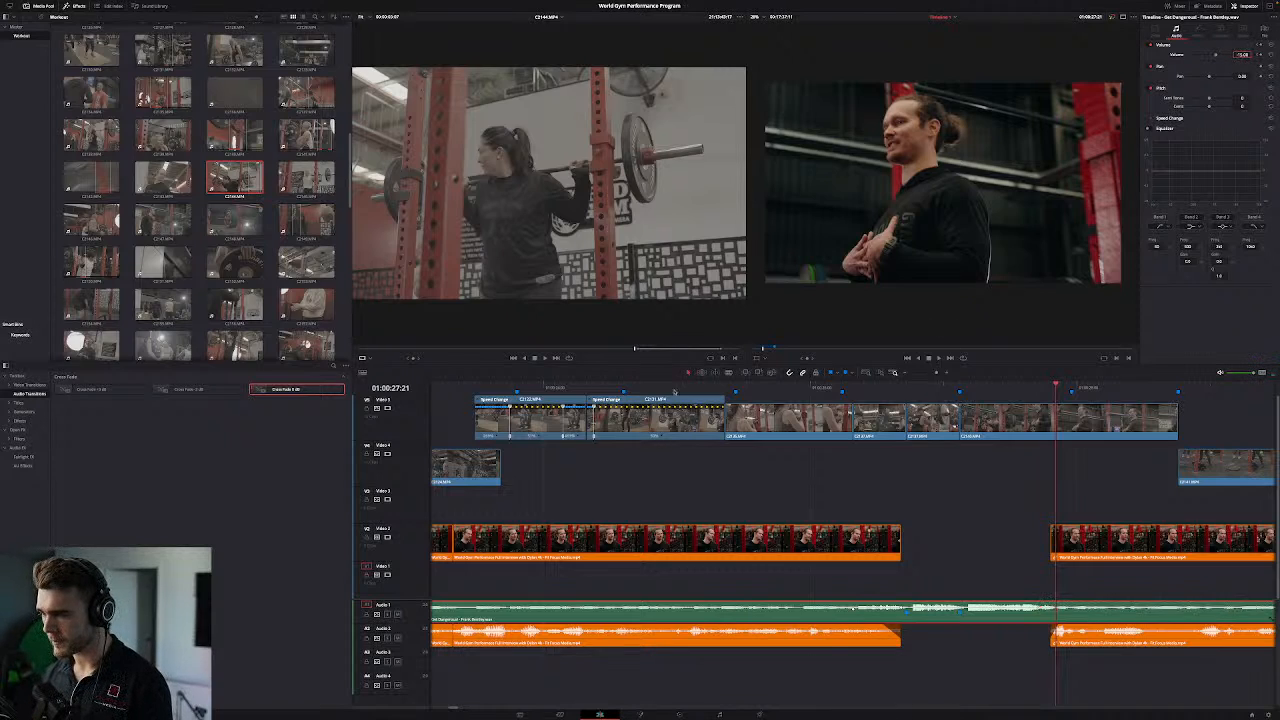
Step: Play back the music swell in the interview gap and the interview section that follows
{"action": "left_click", "coordinate": [704, 388]}
{"action": "key", "text": "space"}
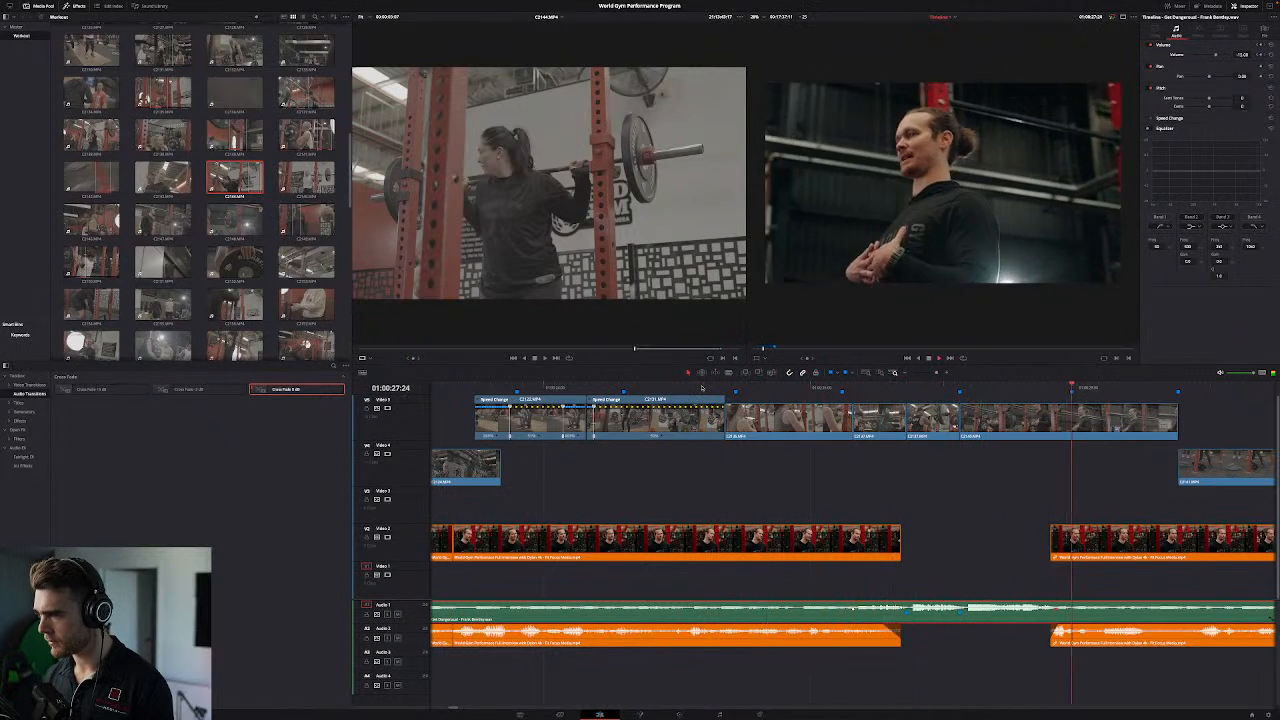
{"action": "left_click", "coordinate": [534, 388]}
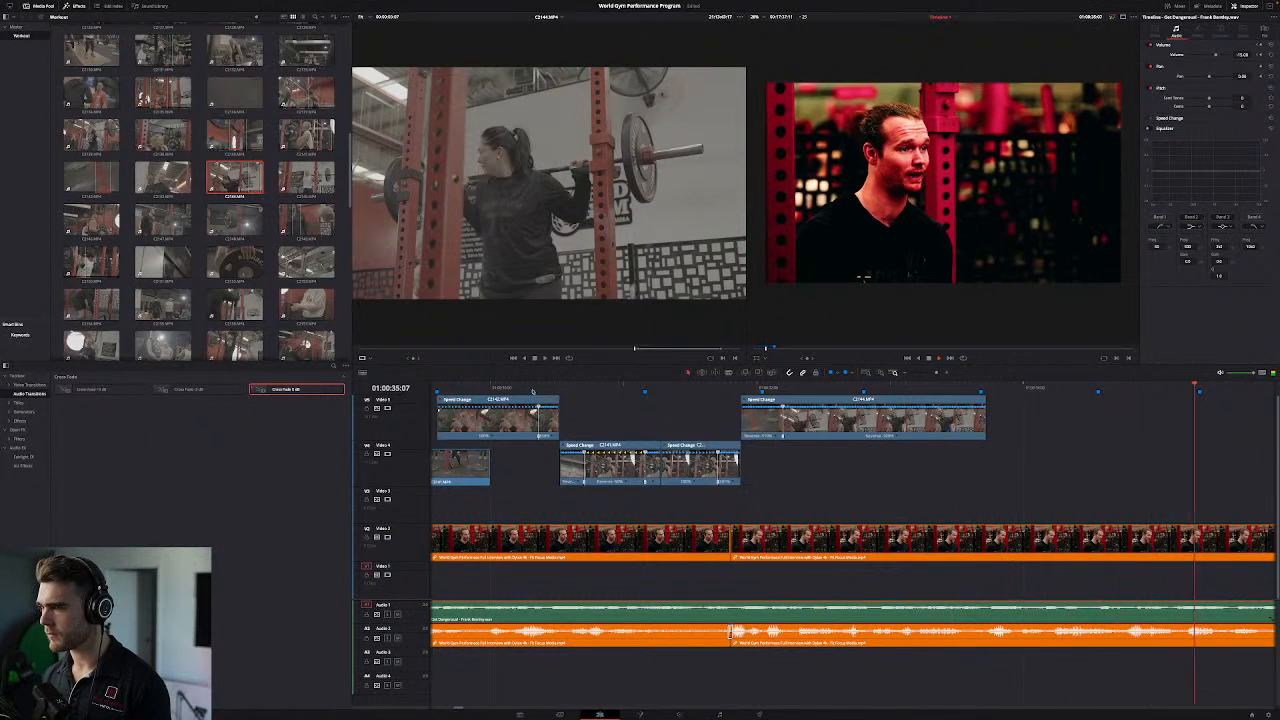
Step: Move the barbell squat clip on Video 5 slightly later to start at 01:00:36:05, and play back the section
{"action": "left_click", "coordinate": [881, 388]}
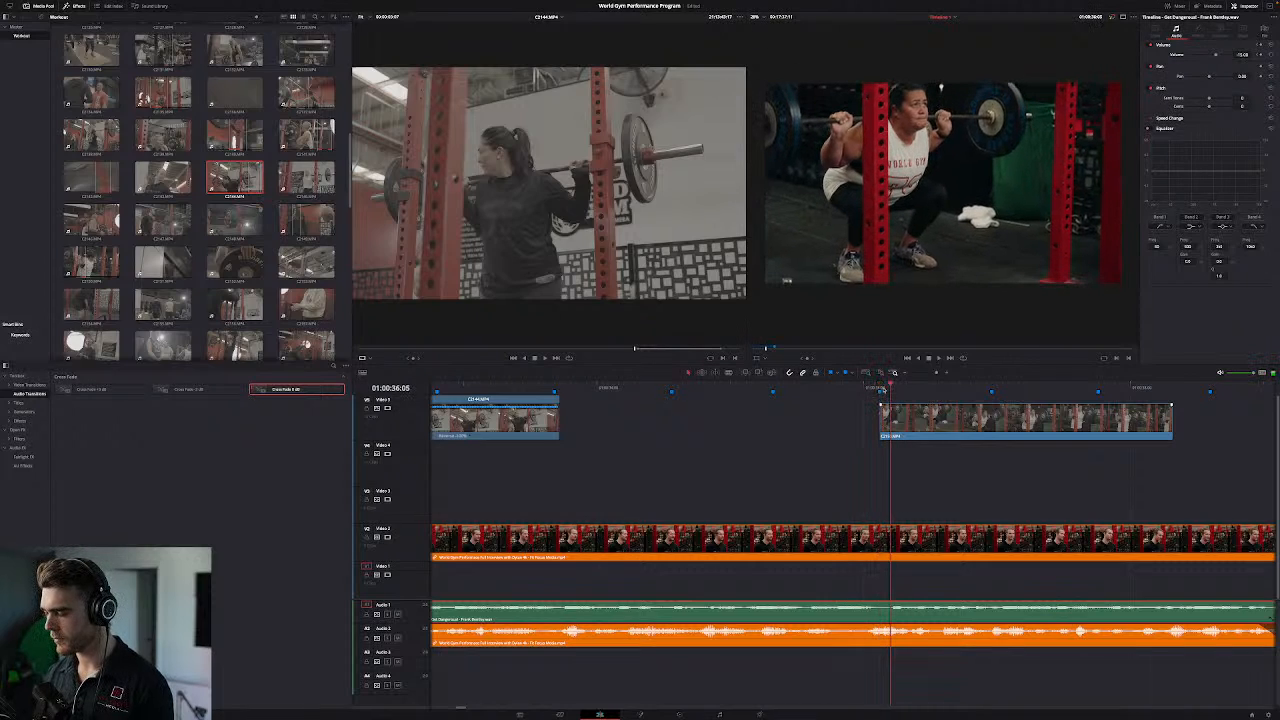
{"action": "left_click_drag", "start_coordinate": [907, 424], "coordinate": [918, 424]}
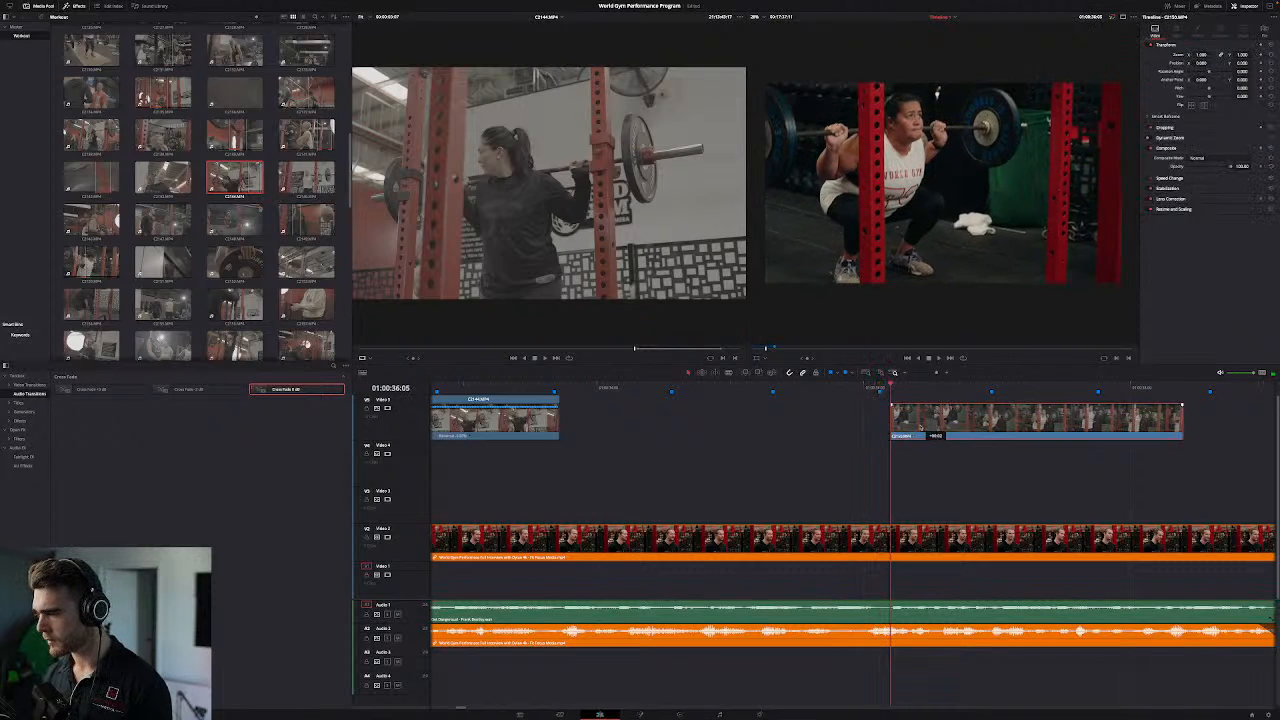
{"action": "left_click", "coordinate": [634, 388]}
{"action": "key", "text": "space"}
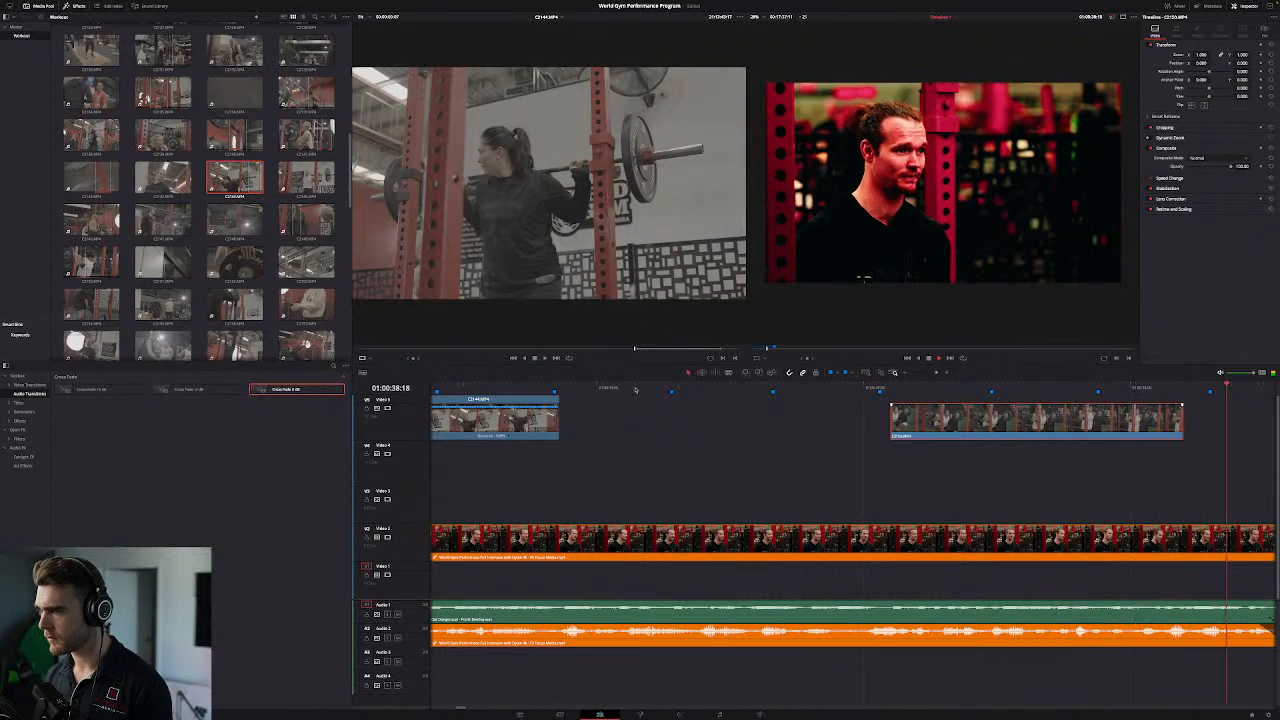
{"action": "left_click", "coordinate": [907, 373]}
{"action": "left_click", "coordinate": [739, 390]}
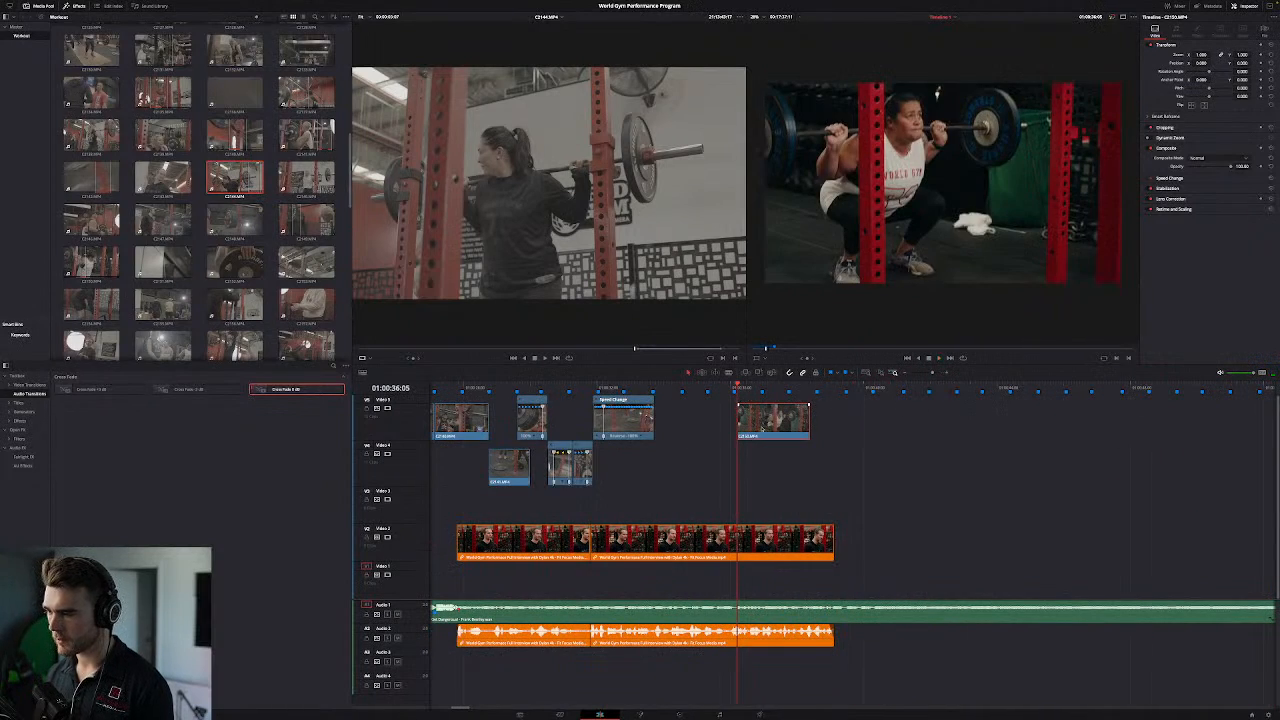
Step: Move the barbell squat clip down to Video 3 and trim its end to 01:00:37:20
{"action": "left_click_drag", "start_coordinate": [762, 414], "coordinate": [762, 498]}
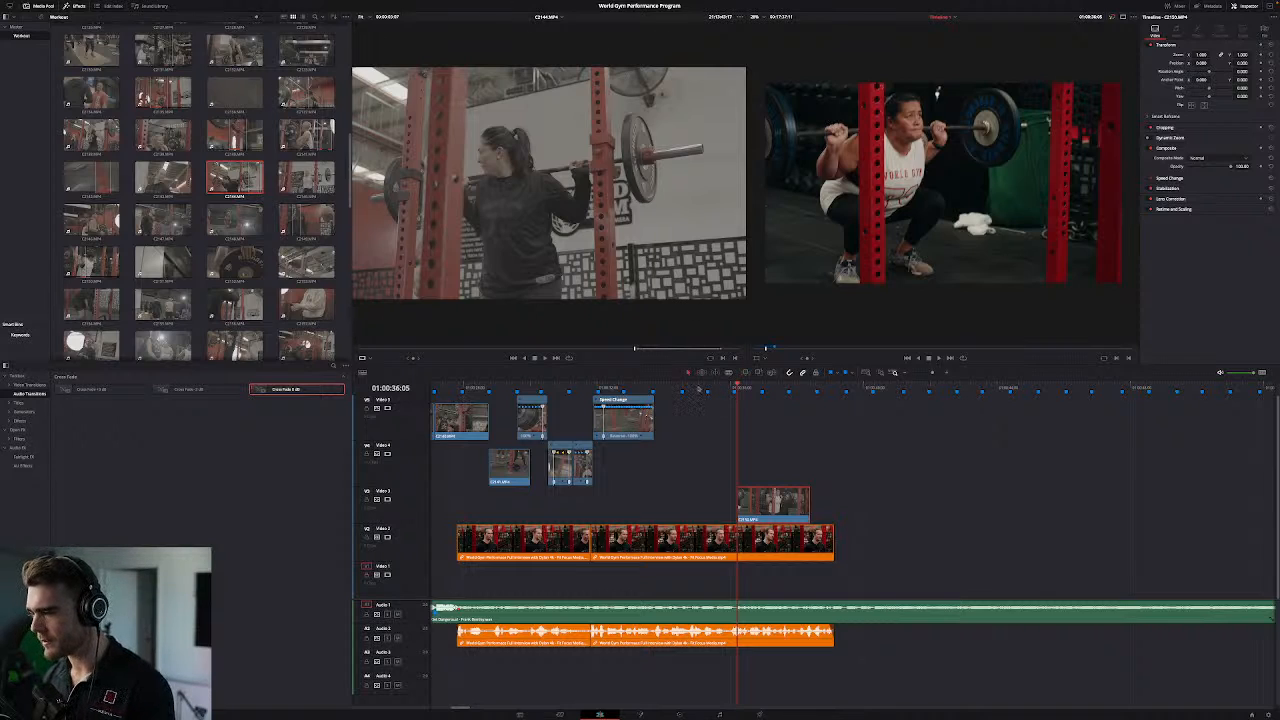
{"action": "left_click", "coordinate": [697, 387]}
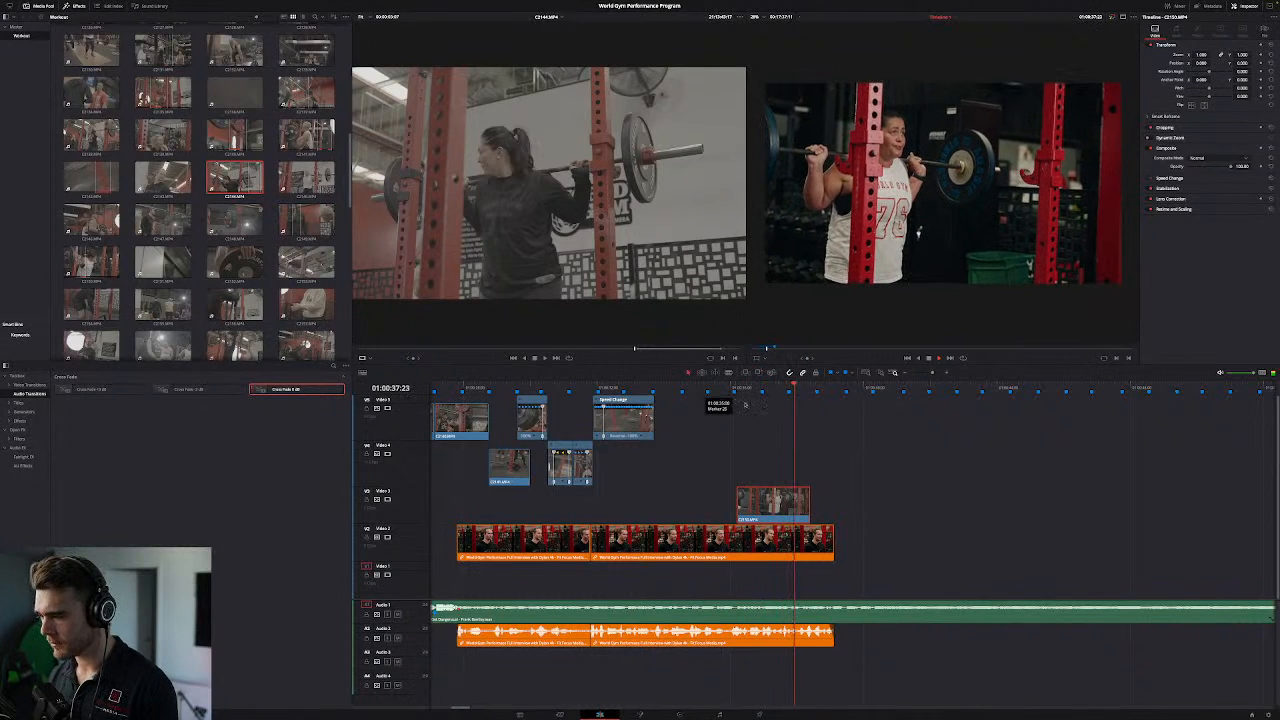
{"action": "key", "text": "Left"}
{"action": "key", "text": "Left"}
{"action": "key", "text": "Left"}
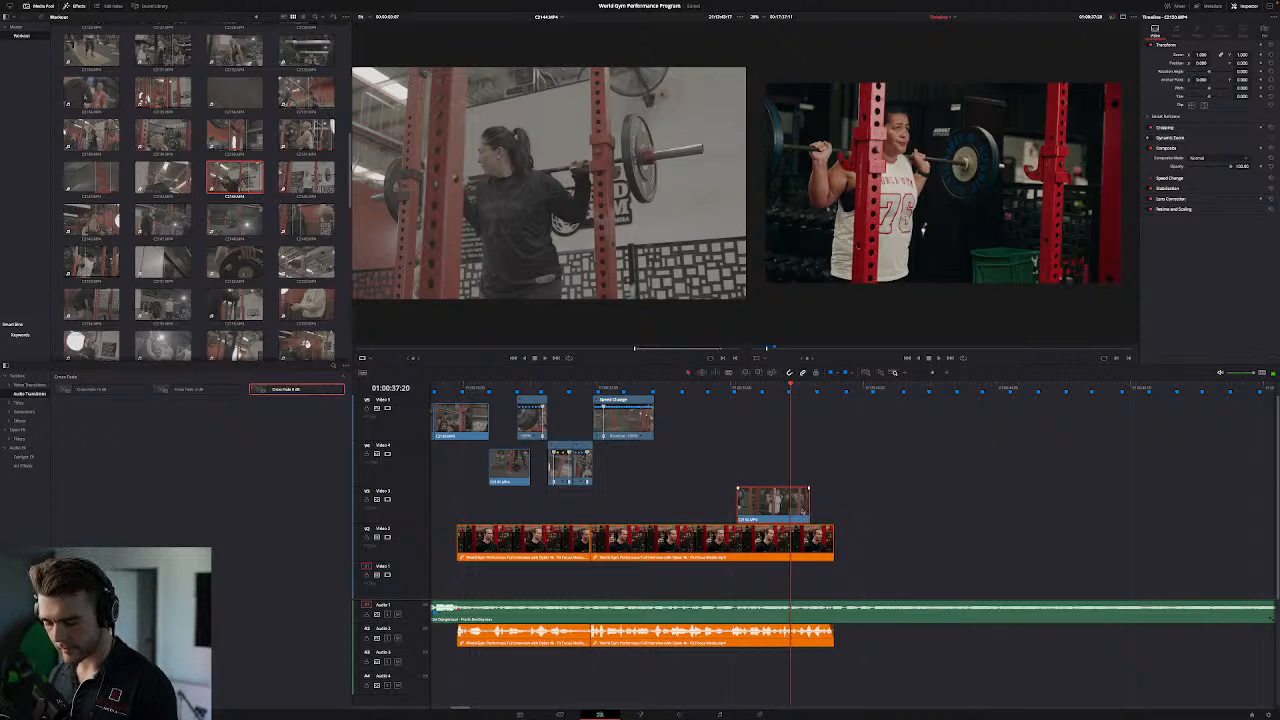
{"action": "left_click_drag", "start_coordinate": [803, 515], "coordinate": [790, 515]}
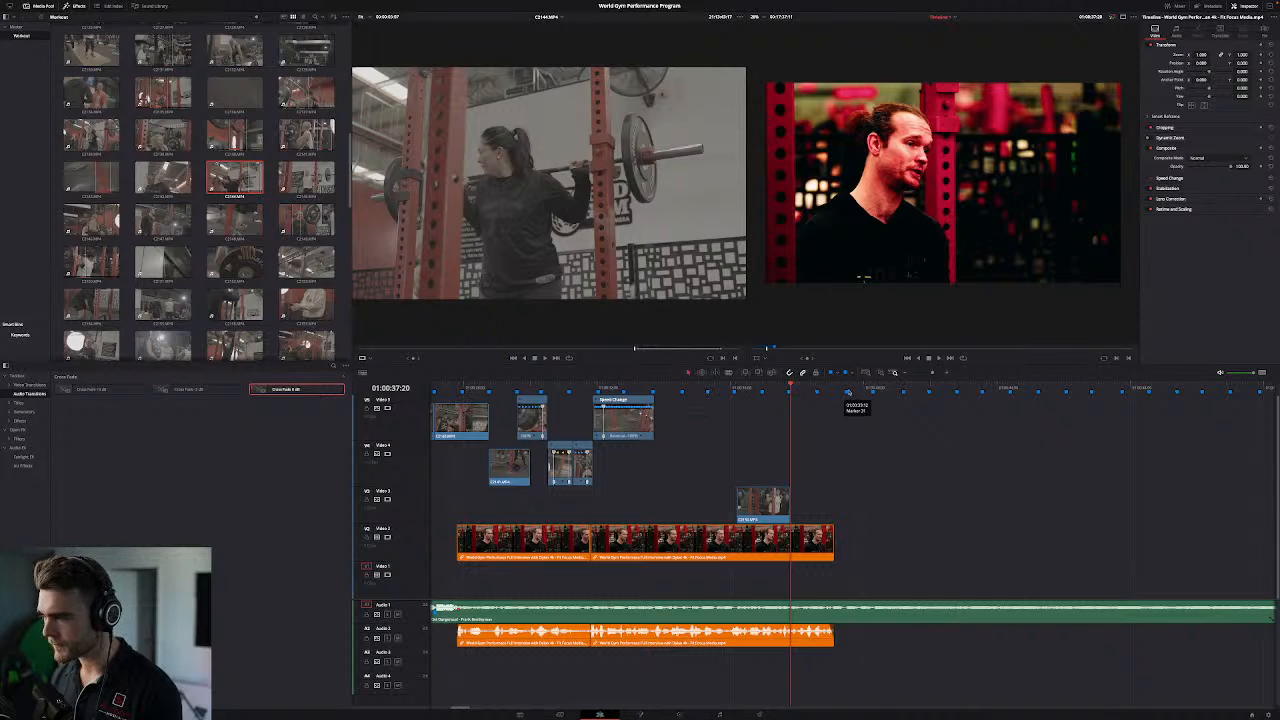
{"action": "left_click", "coordinate": [905, 374]}
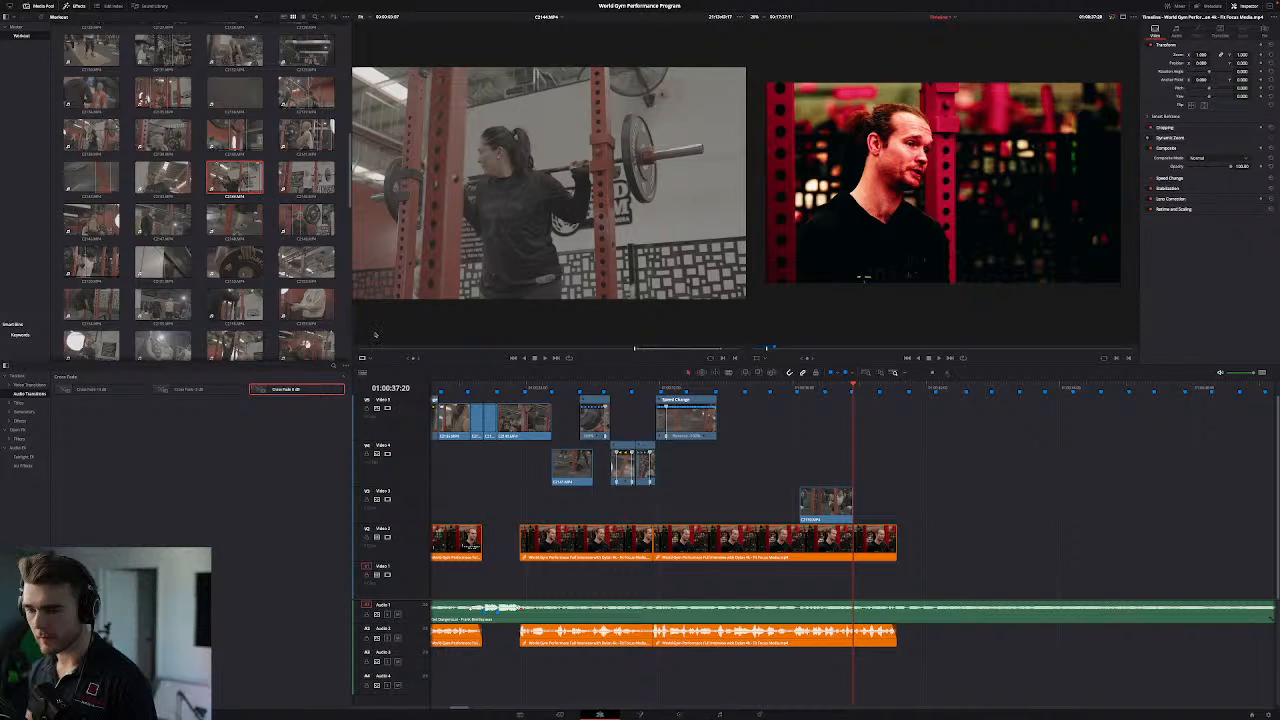
Step: Mark a range of the whiteboard-writing clip in the source viewer and place its video on Video 2 directly after the interview
{"action": "left_click_drag", "start_coordinate": [163, 262], "coordinate": [527, 291]}
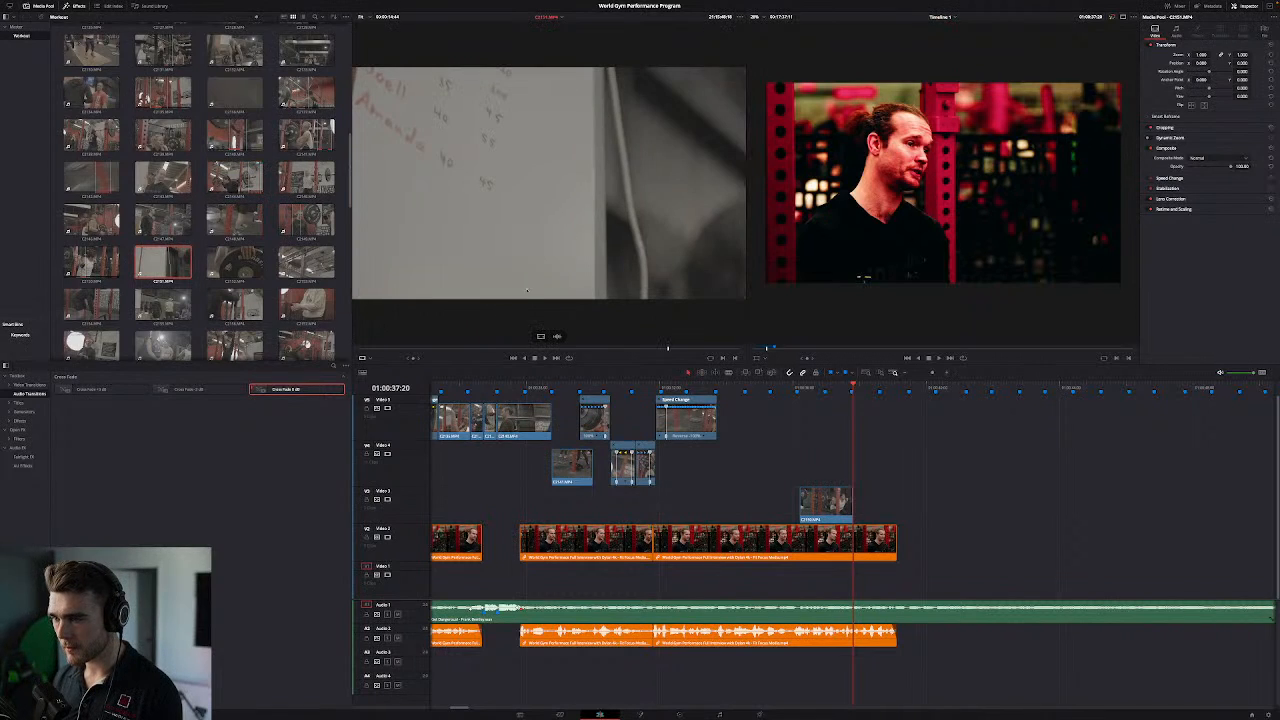
{"action": "left_click_drag", "start_coordinate": [437, 350], "coordinate": [662, 355]}
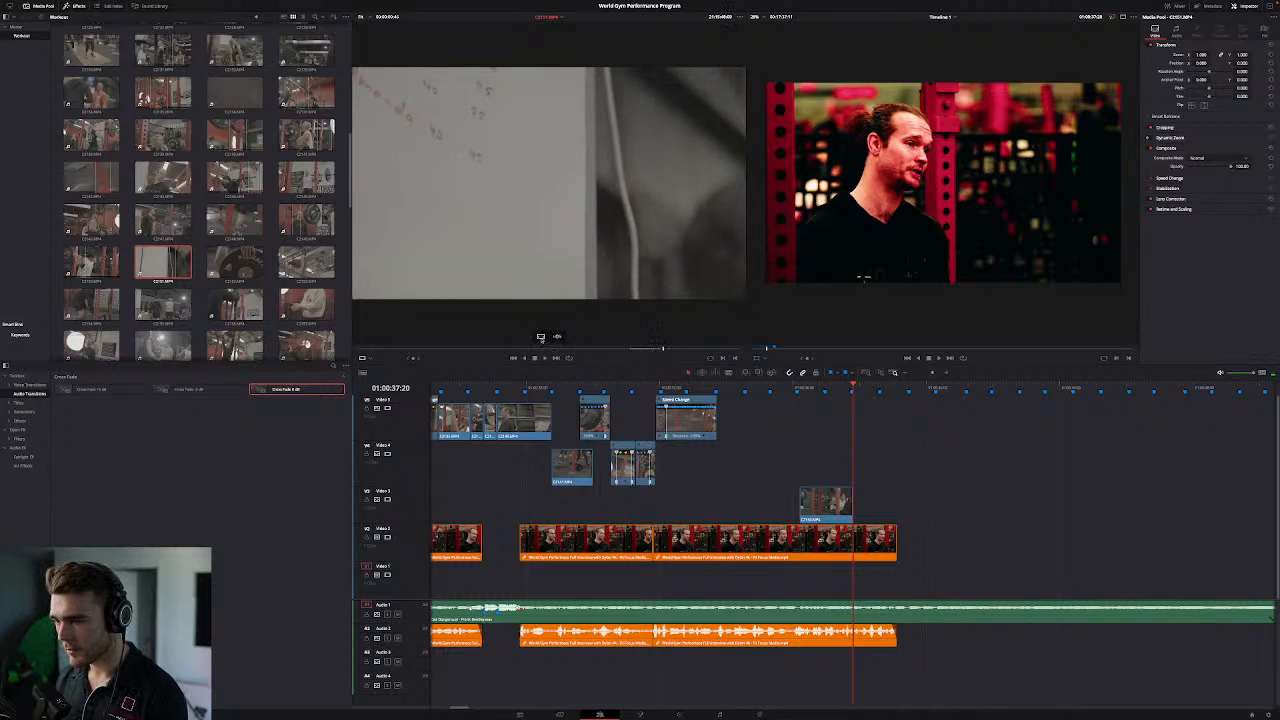
{"action": "left_click_drag", "start_coordinate": [540, 337], "coordinate": [921, 552]}
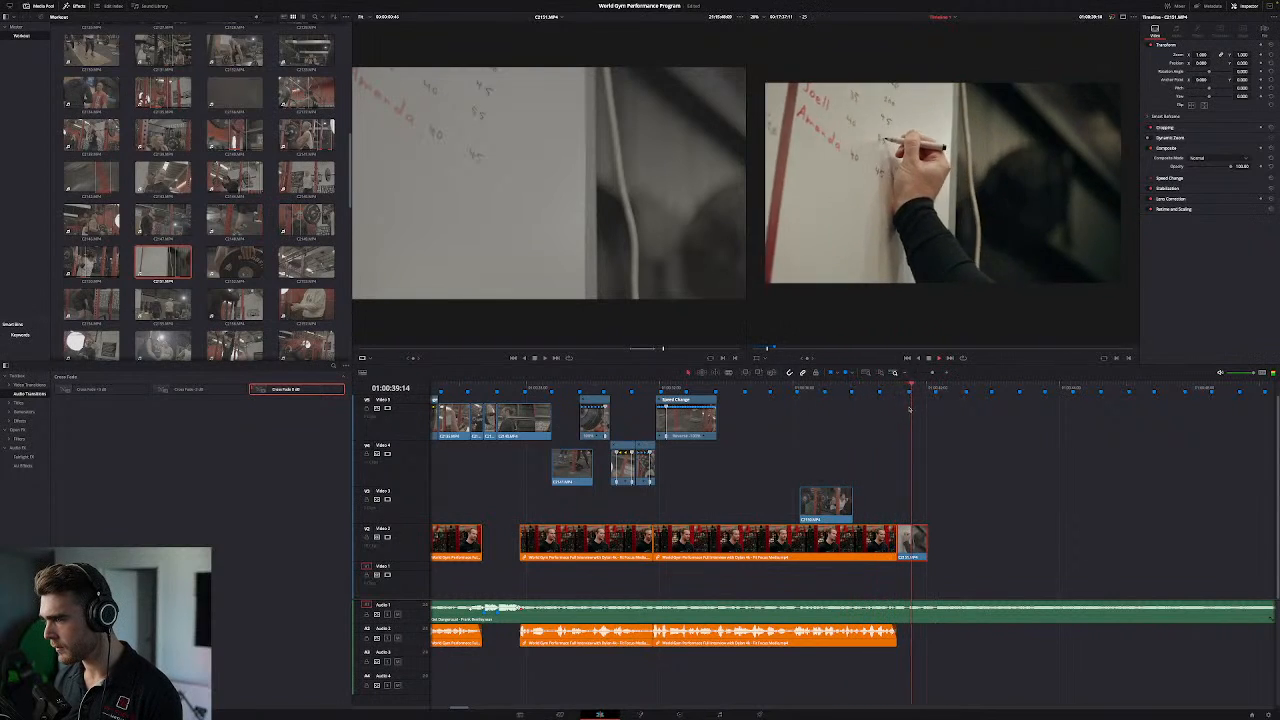
Step: Try changing the clip speed of the whiteboard clip on Video 2
{"action": "right_click", "coordinate": [932, 541]}
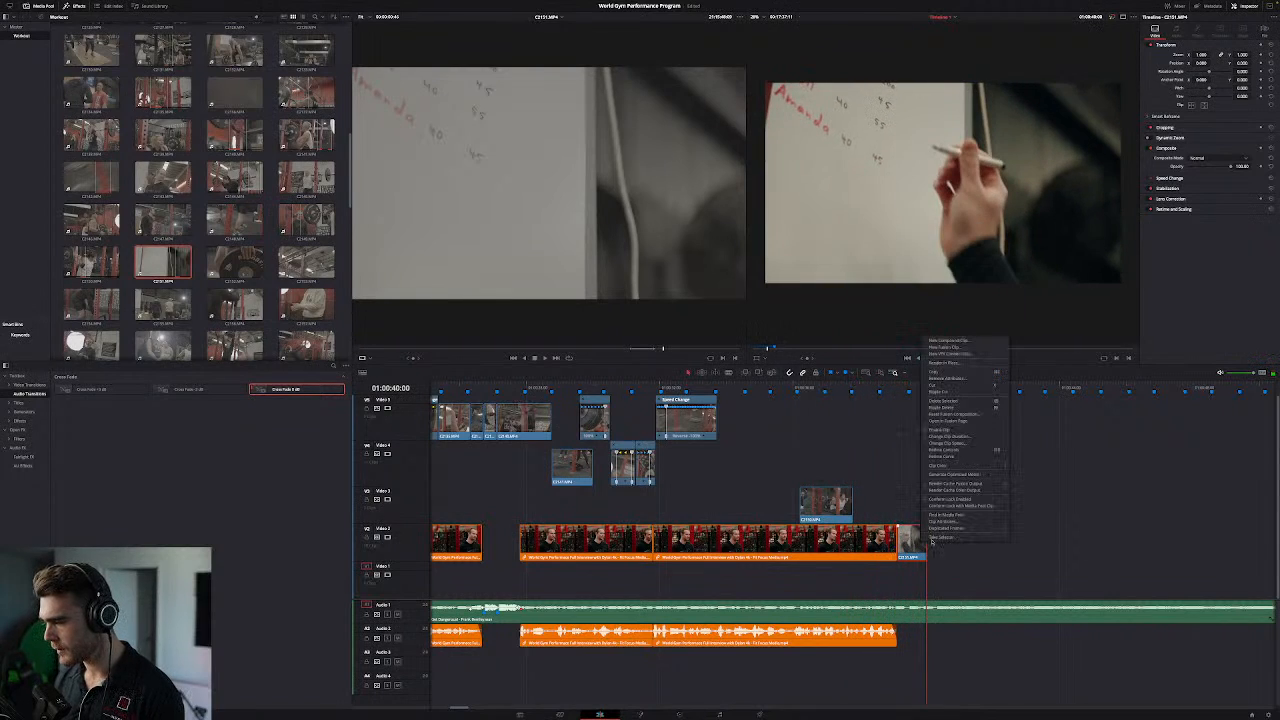
{"action": "left_click", "coordinate": [966, 444]}
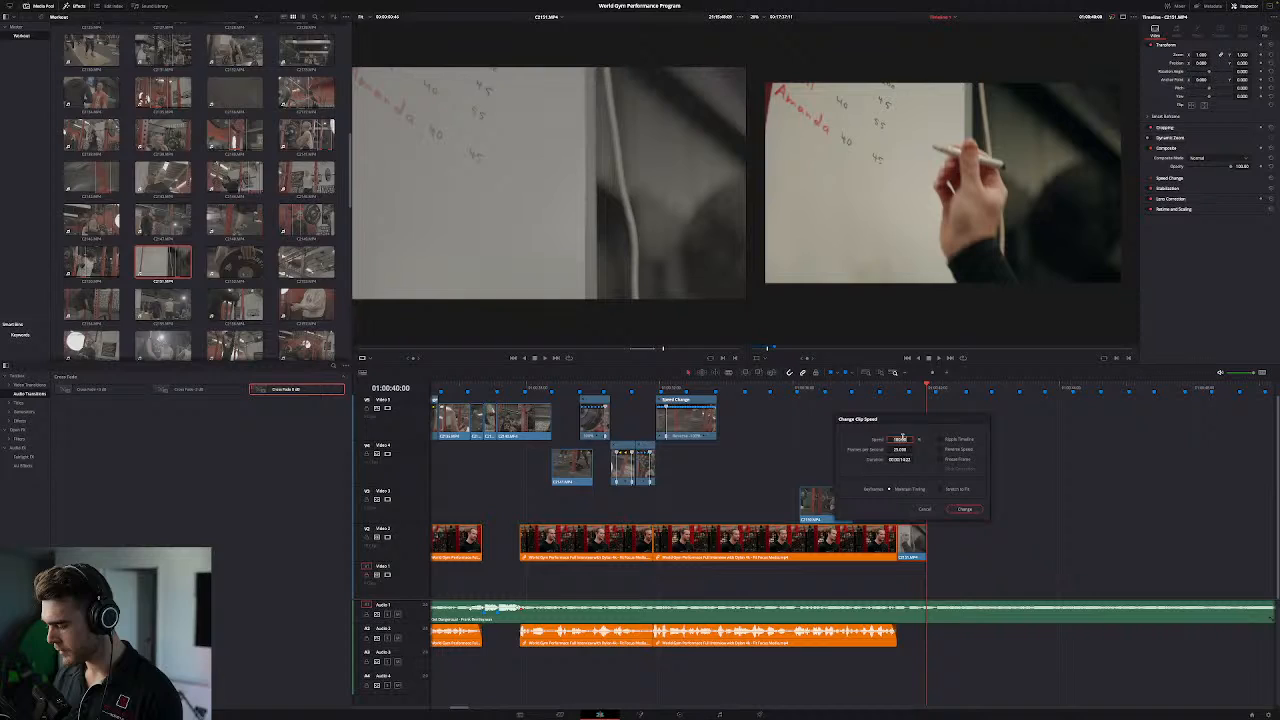
{"action": "key", "text": "Return"}
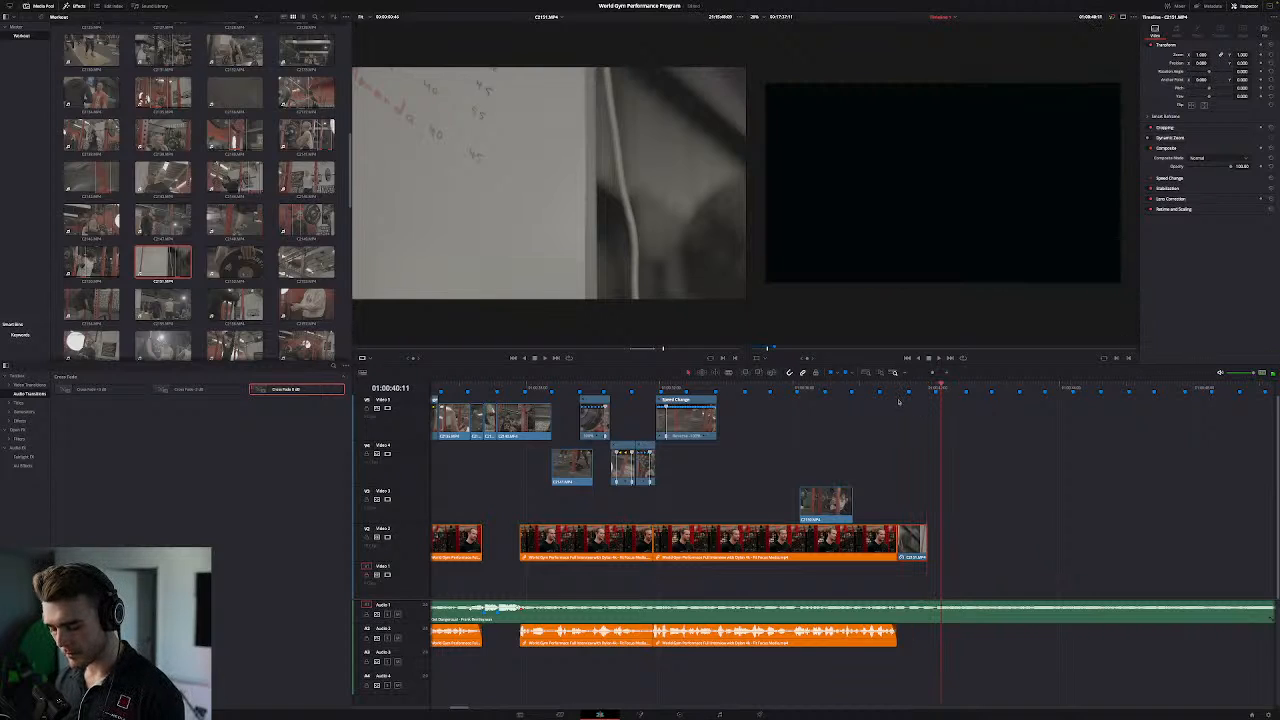
Step: Lower the video frame rate of the whiteboard source clip in its clip attributes
{"action": "right_click", "coordinate": [190, 271]}
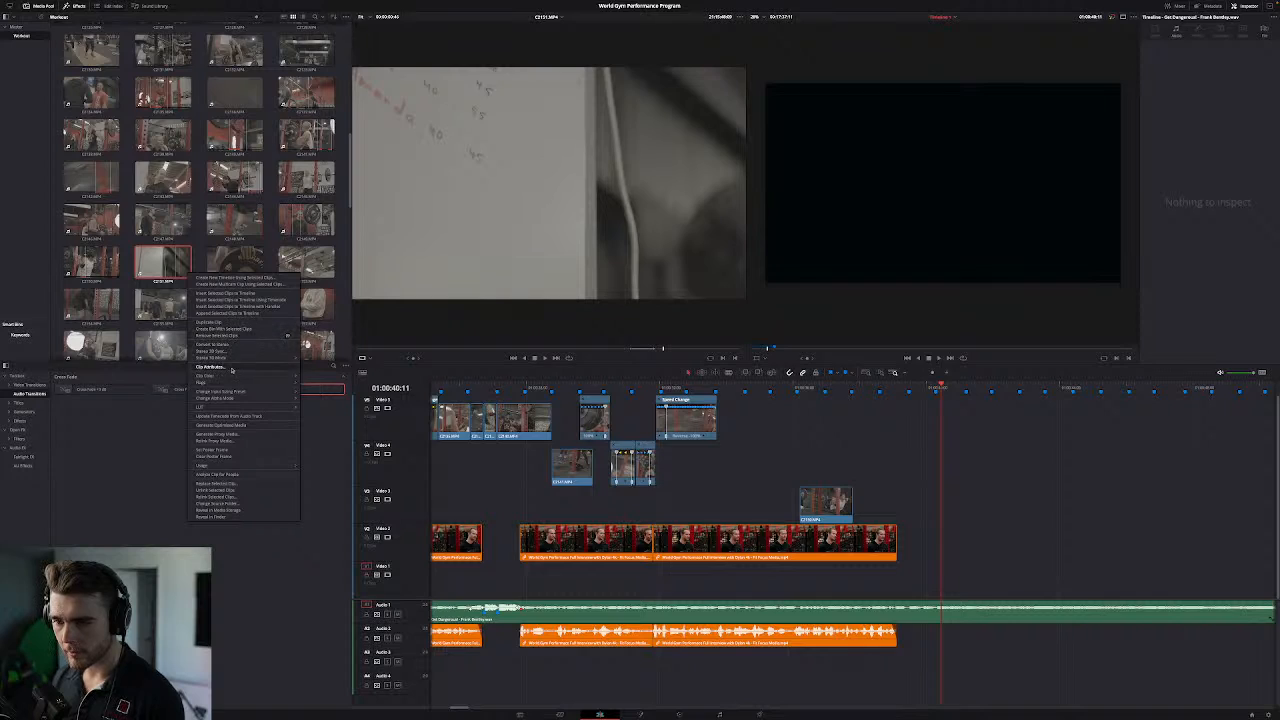
{"action": "left_click", "coordinate": [231, 368]}
{"action": "left_click", "coordinate": [626, 254]}
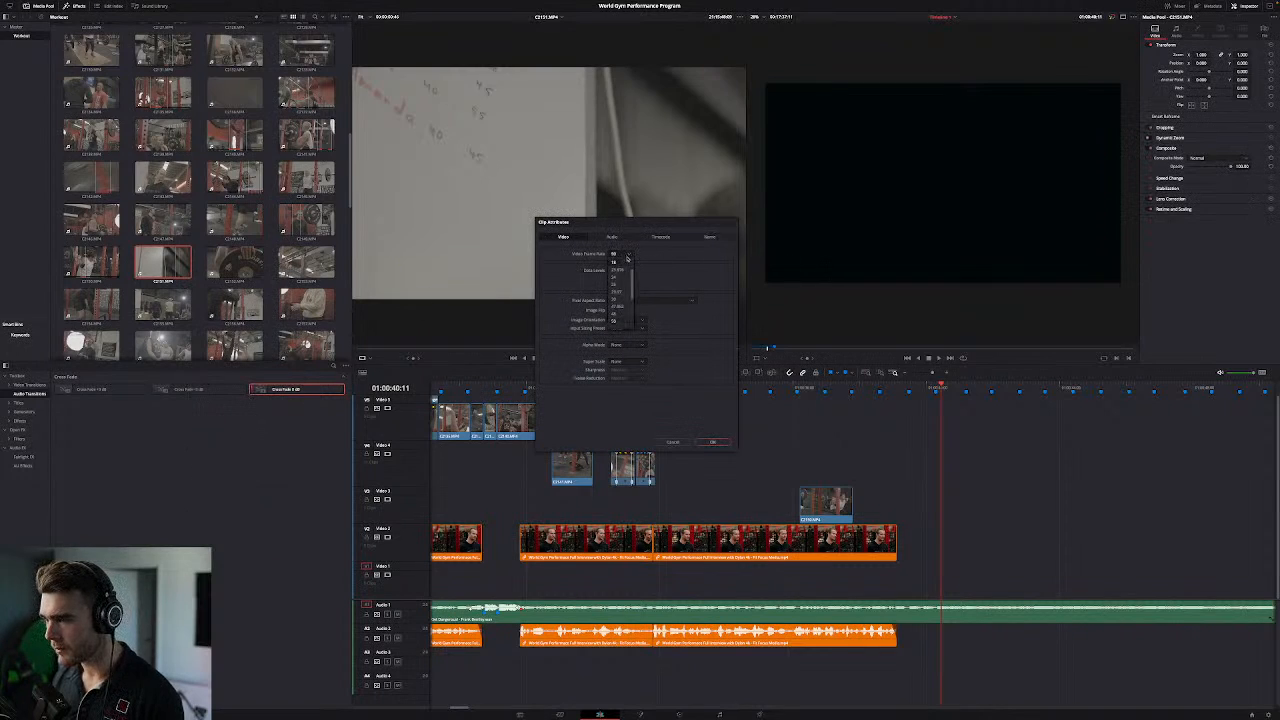
{"action": "left_click", "coordinate": [622, 279]}
{"action": "left_click", "coordinate": [712, 441]}
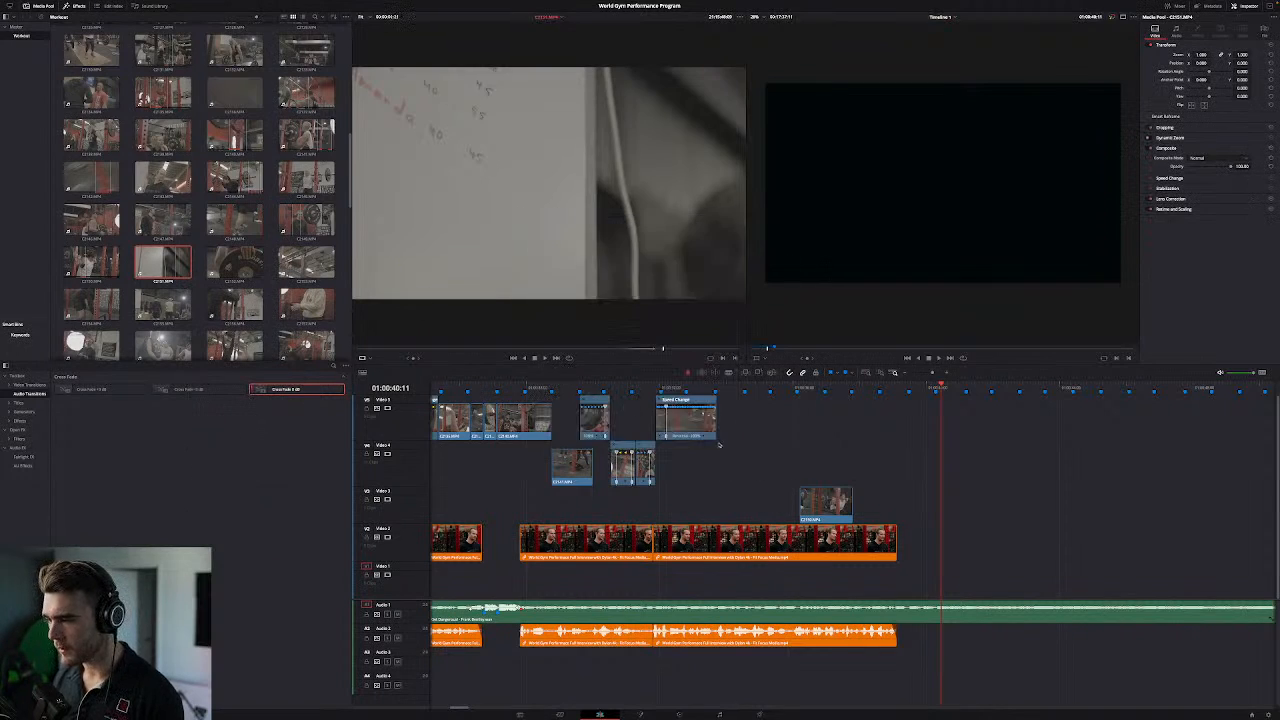
Step: Place the whiteboard clip's video on Video 3 directly after the barbell squat clip at 01:00:37:20, and play it back
{"action": "left_click_drag", "start_coordinate": [541, 336], "coordinate": [885, 505]}
{"action": "left_click", "coordinate": [772, 389]}
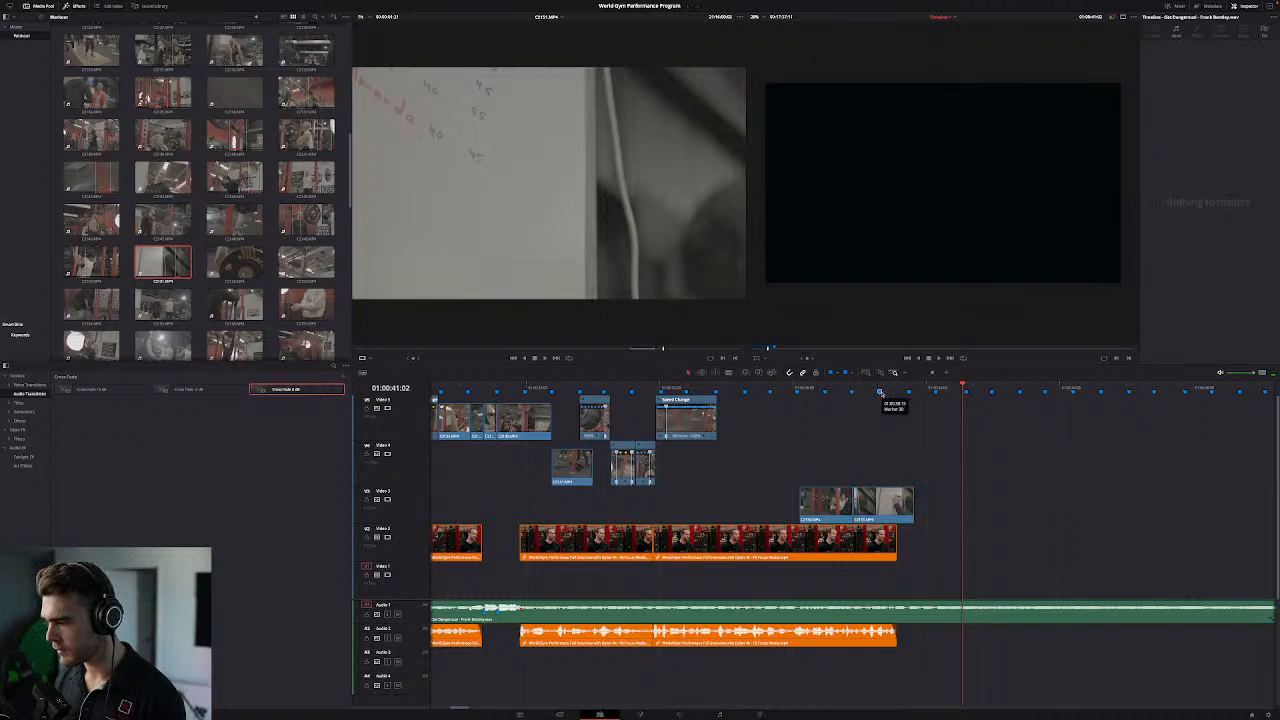
{"action": "left_click", "coordinate": [882, 393]}
{"action": "key", "text": "space"}
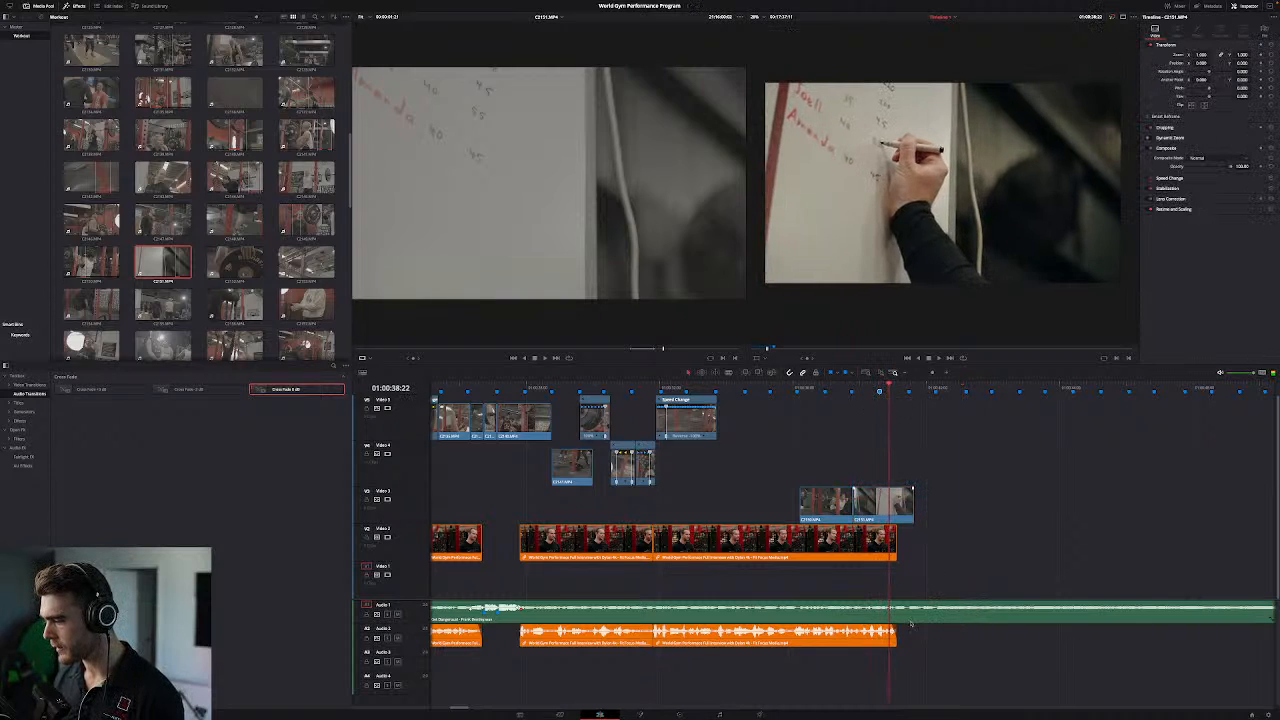
Step: Keyframe the music volume at 01:00:38:22, raise it at the 01:00:40:07 marker, and play back from 01:00:36:05
{"action": "left_click", "coordinate": [877, 644]}
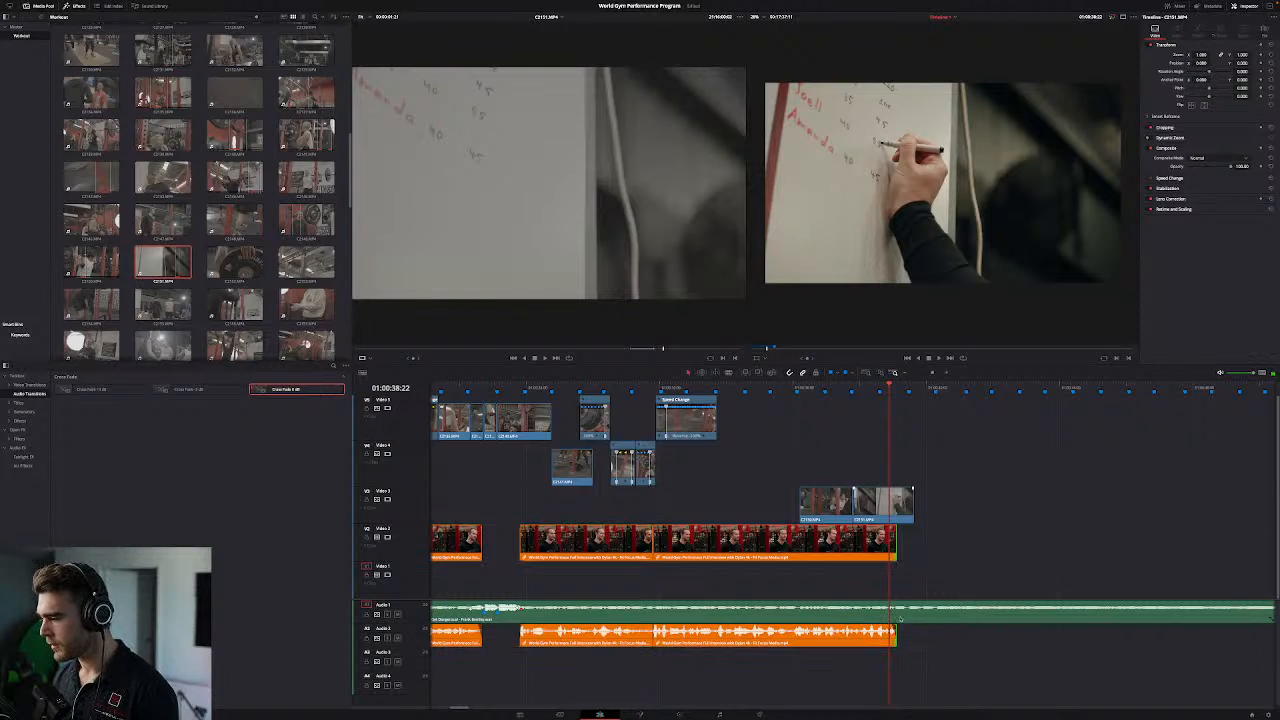
{"action": "left_click", "coordinate": [902, 617]}
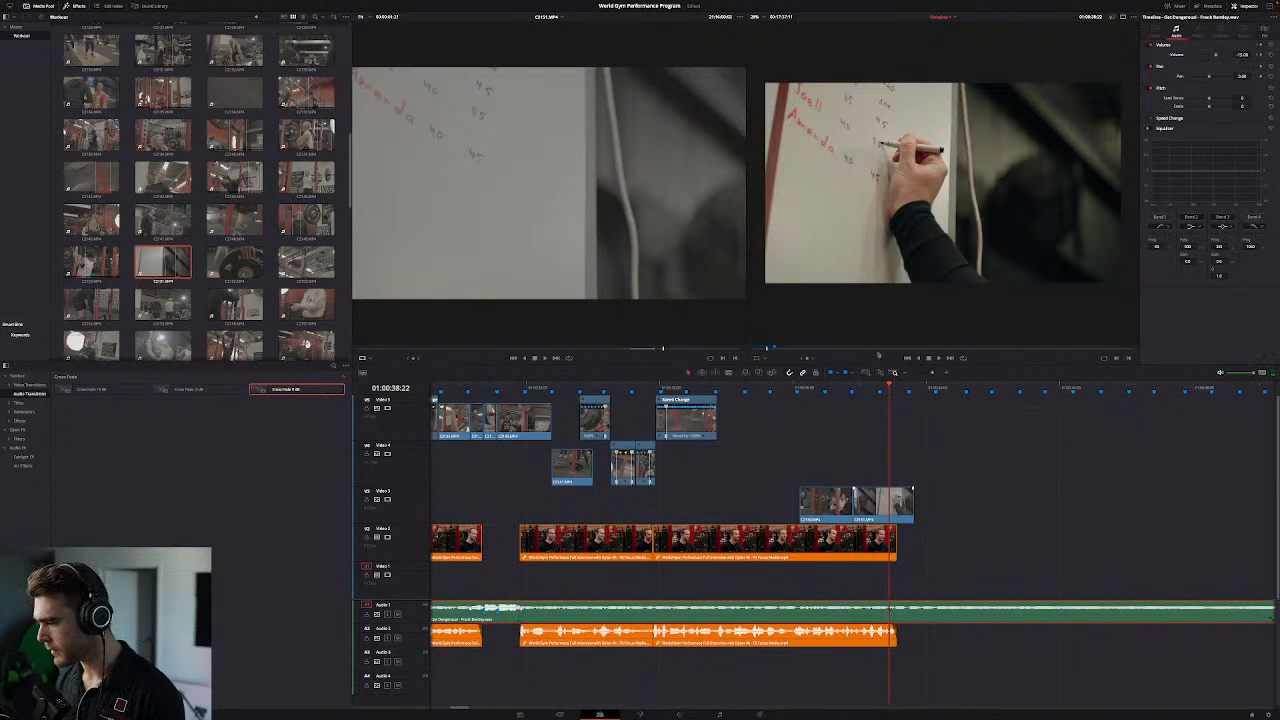
{"action": "left_click", "coordinate": [936, 391]}
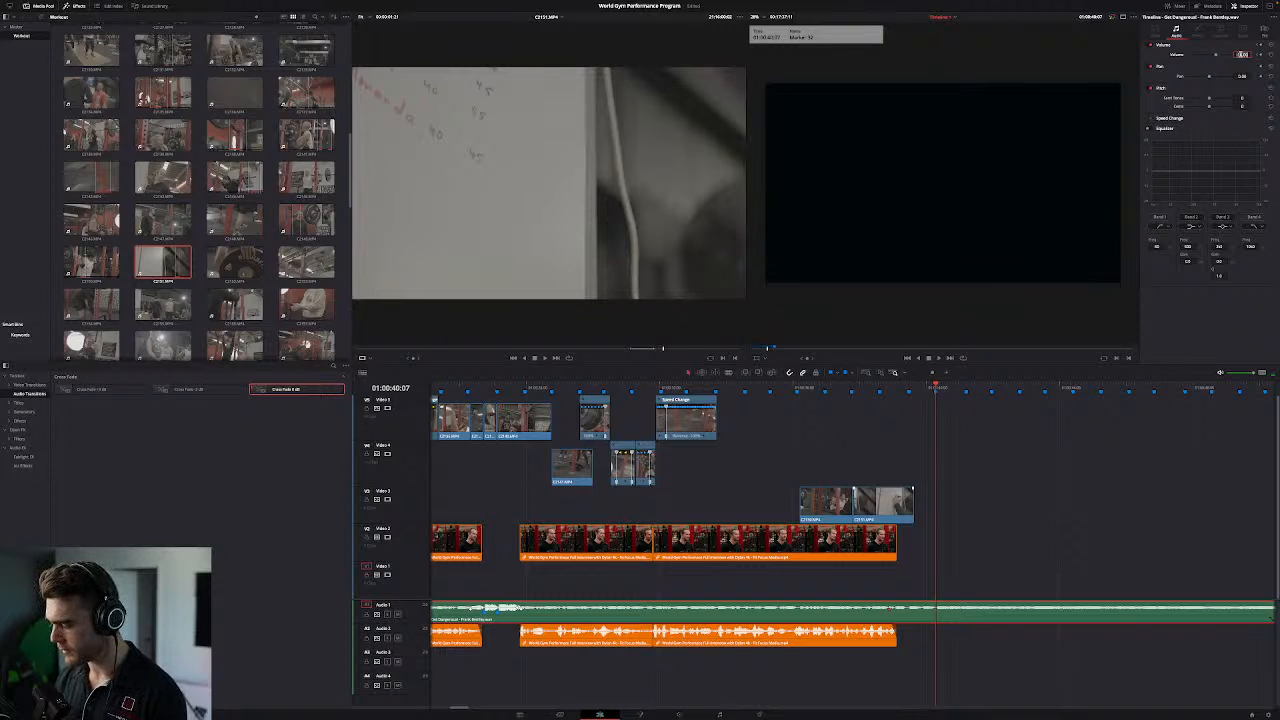
{"action": "key", "text": "Return"}
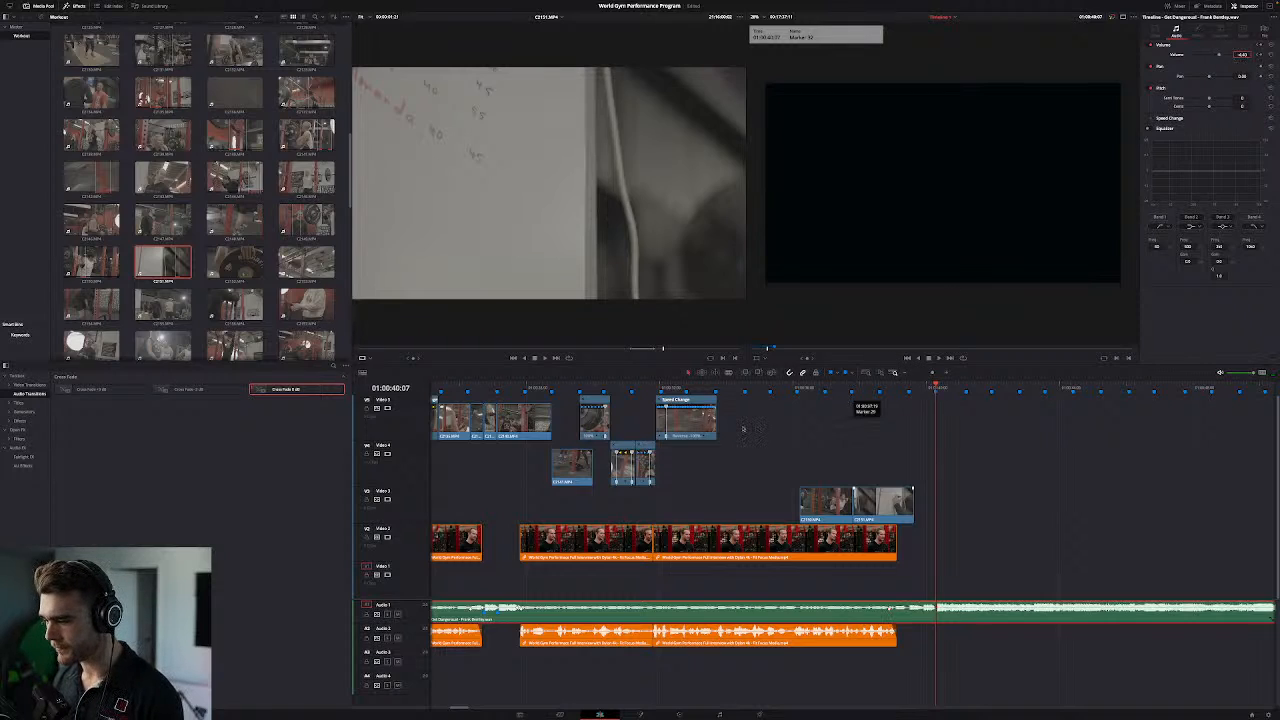
{"action": "left_click", "coordinate": [801, 389]}
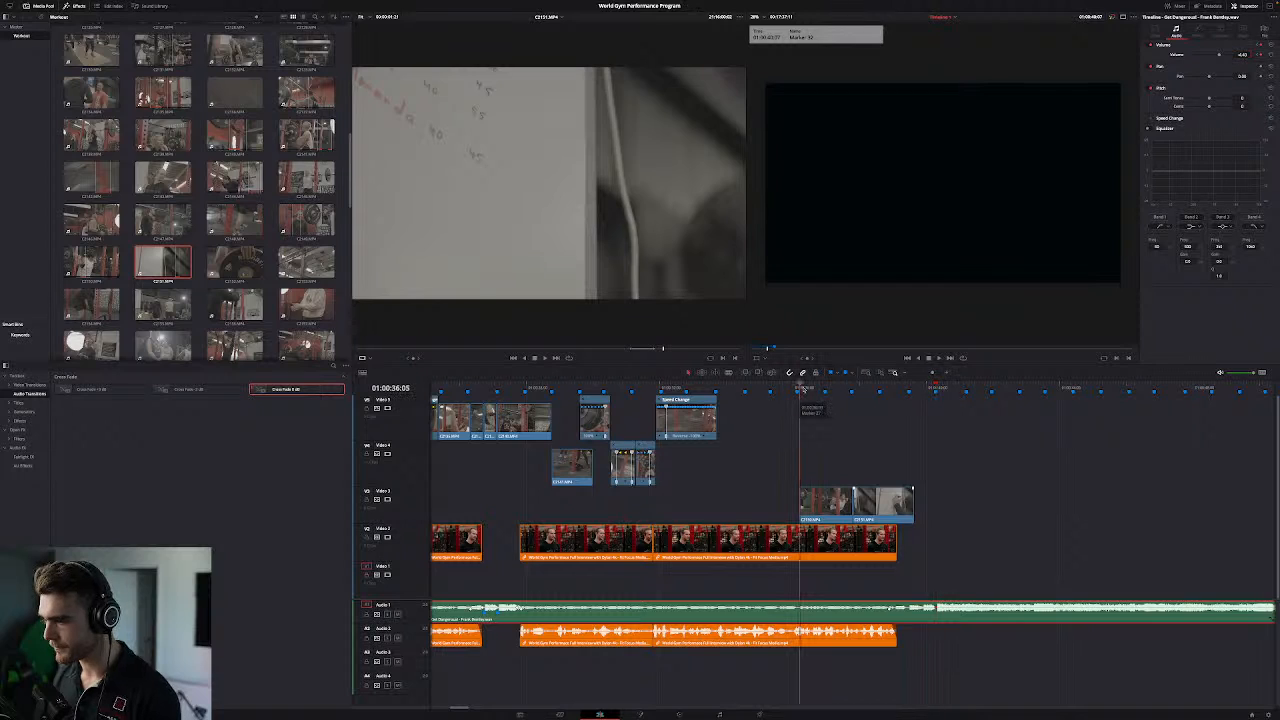
{"action": "key", "text": "space"}
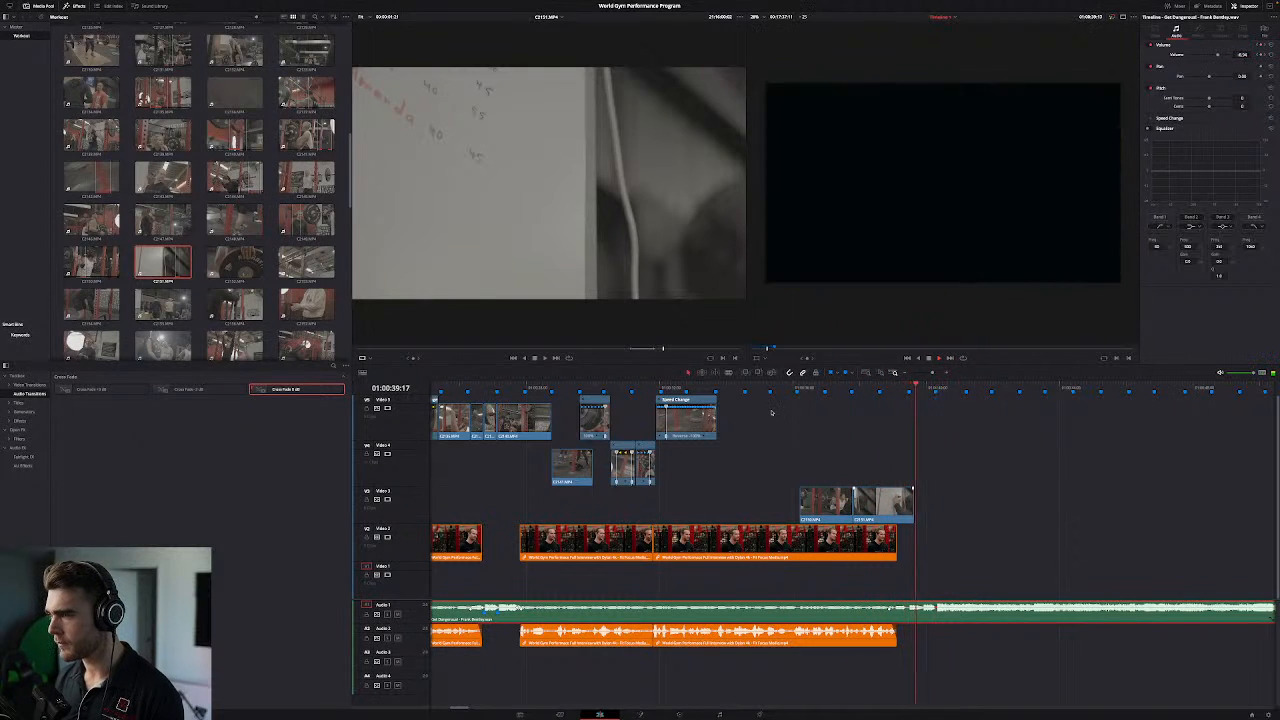
{"action": "key", "text": "space"}
Step: Add a Cross Fade 0 dB at the end of the last interview audio, shorten it to about 0.2 seconds, and play it back
{"action": "left_click", "coordinate": [898, 389]}
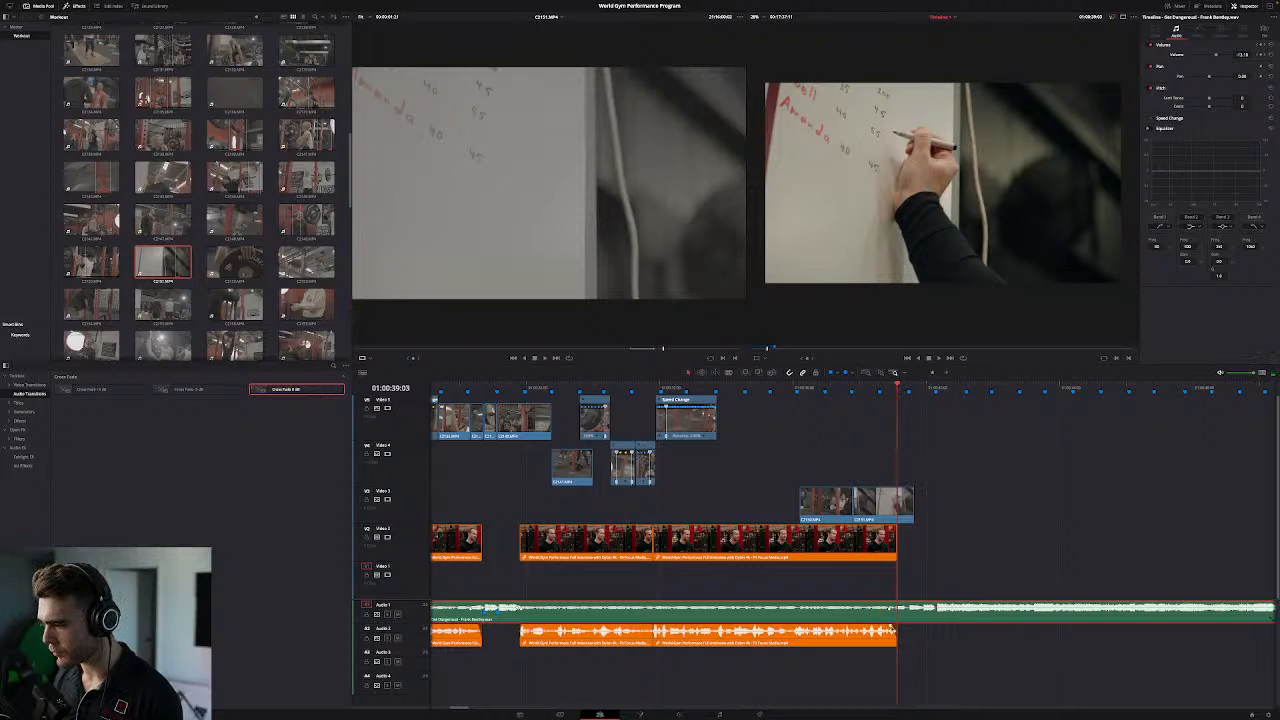
{"action": "left_click_drag", "start_coordinate": [278, 390], "coordinate": [898, 632]}
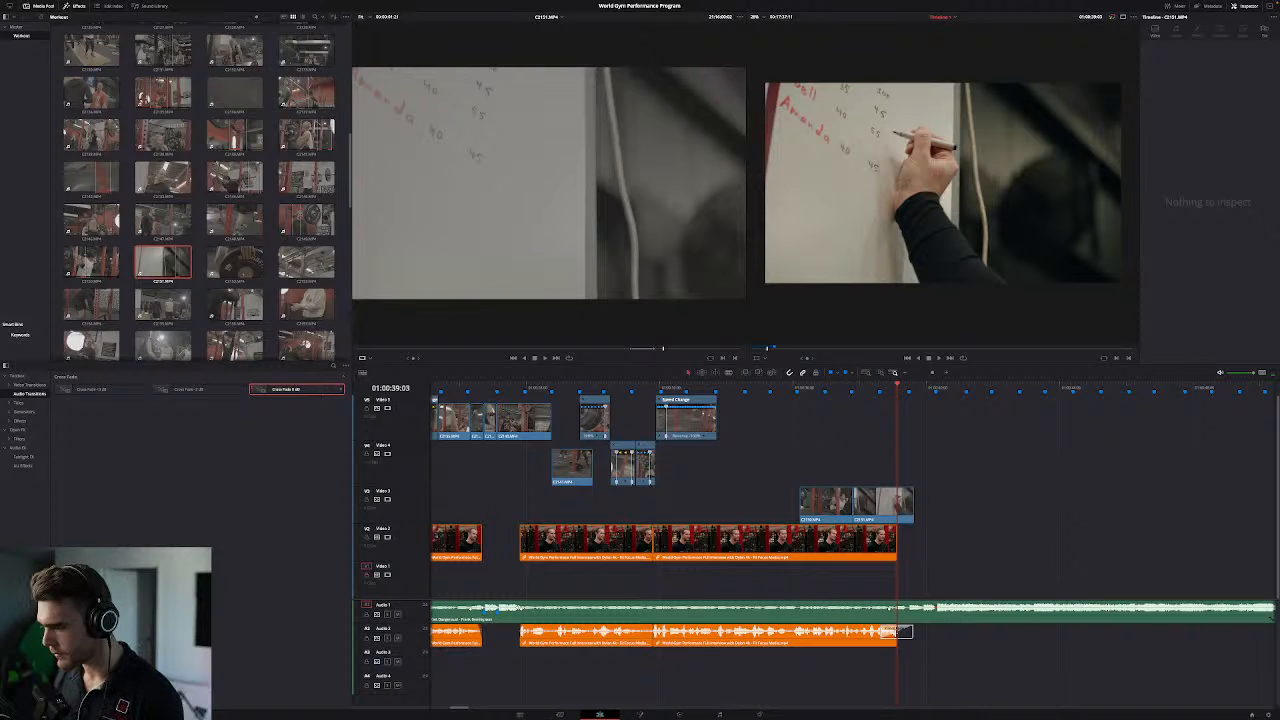
{"action": "scroll", "coordinate": [906, 662], "scroll_direction": "up", "scroll_amount": 5}
{"action": "left_click_drag", "start_coordinate": [986, 631], "coordinate": [875, 633]}
{"action": "key", "text": "space"}
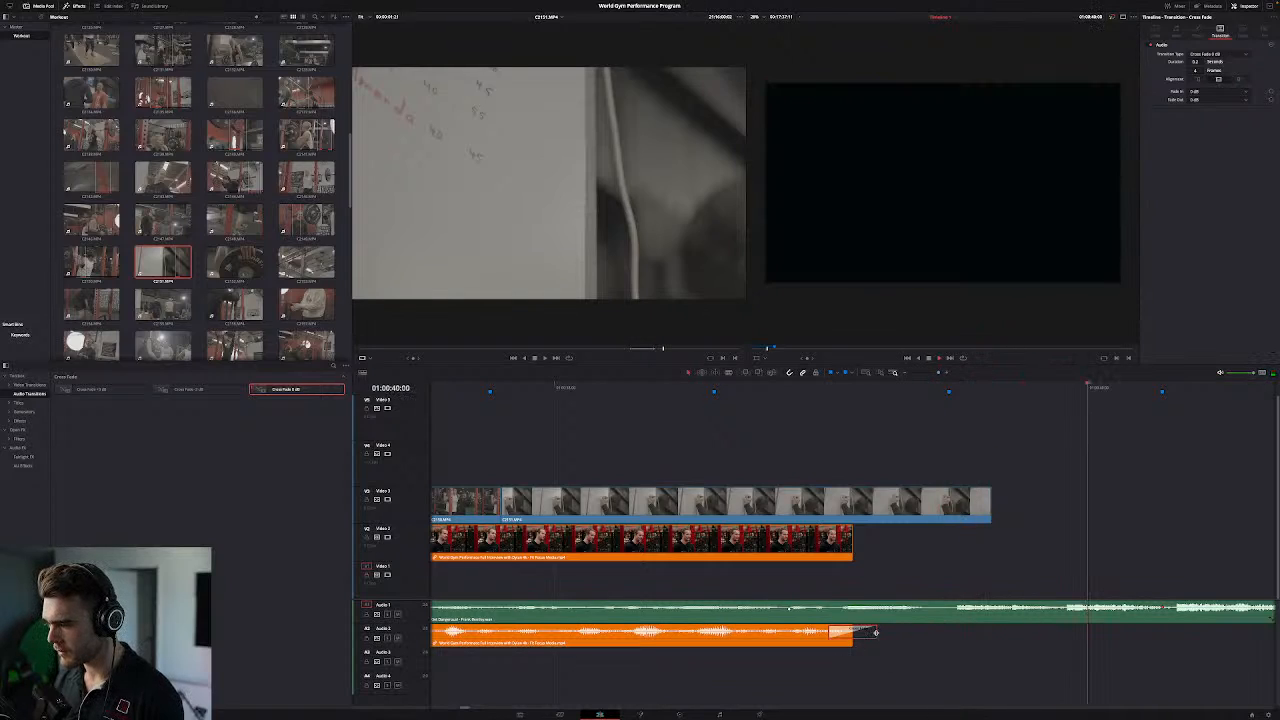
{"action": "left_click_drag", "start_coordinate": [875, 632], "coordinate": [884, 633]}
{"action": "left_click", "coordinate": [740, 385]}
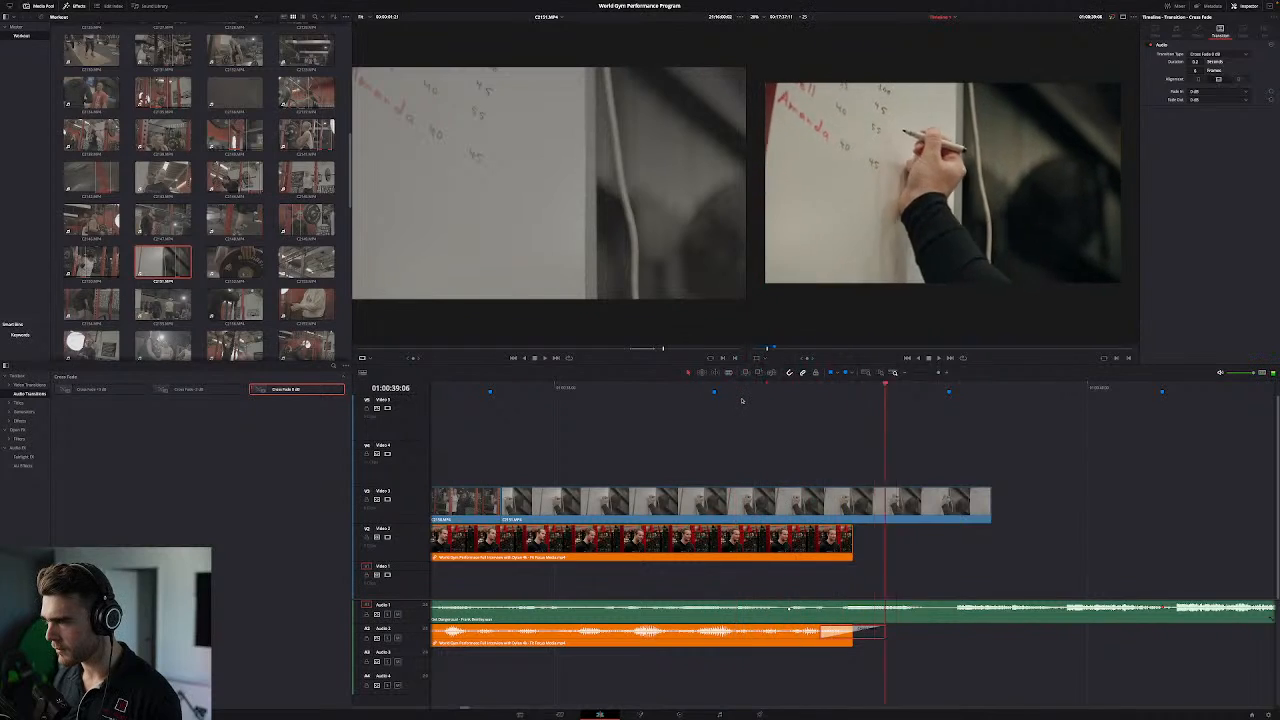
Step: Replace the fade at the end of the interview audio before the music gap with a Cross Fade -3 dB
{"action": "left_click", "coordinate": [904, 373]}
{"action": "left_click", "coordinate": [904, 373]}
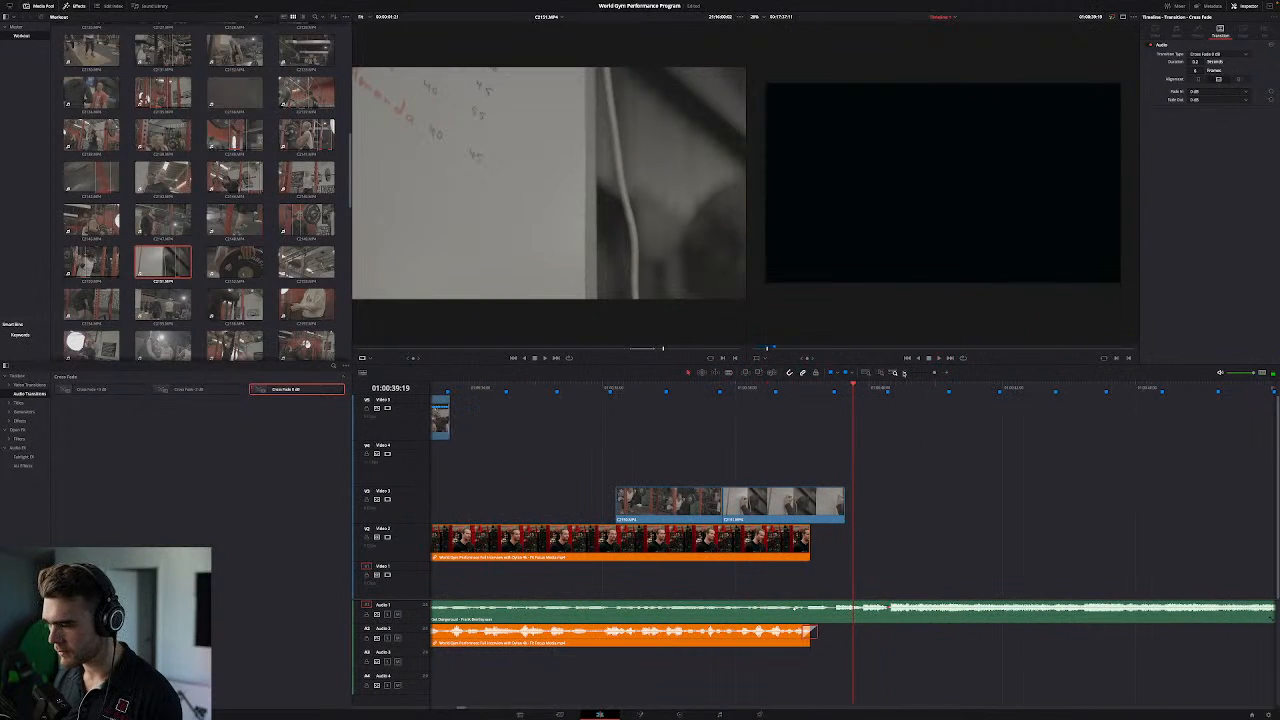
{"action": "left_click", "coordinate": [904, 373]}
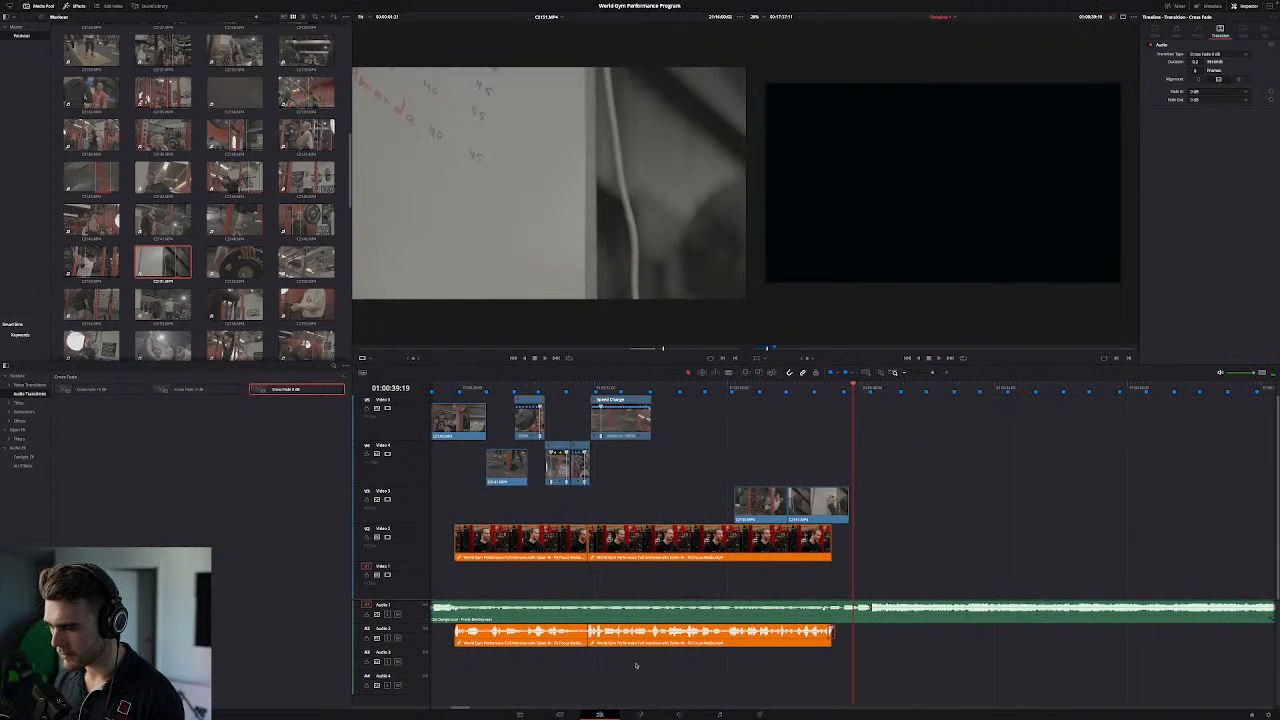
{"action": "left_click_drag", "start_coordinate": [459, 708], "coordinate": [451, 707]}
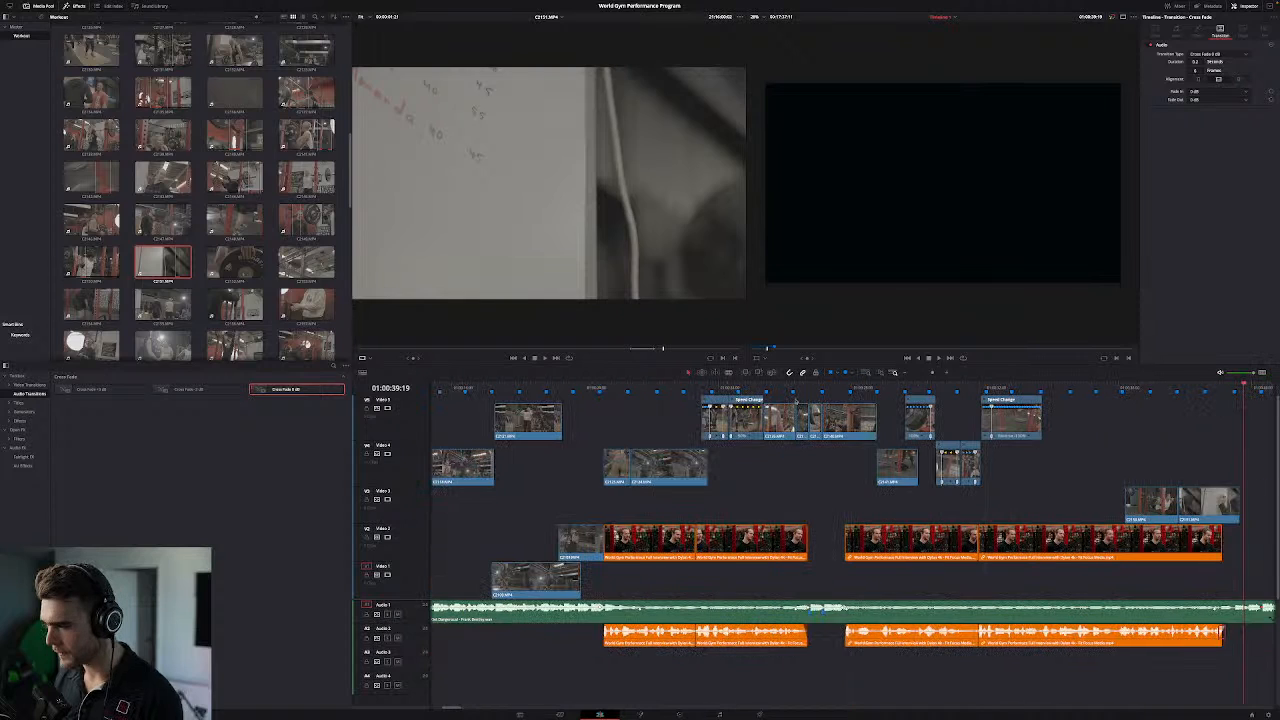
{"action": "left_click", "coordinate": [797, 389]}
{"action": "left_click", "coordinate": [947, 373]}
{"action": "left_click", "coordinate": [947, 373]}
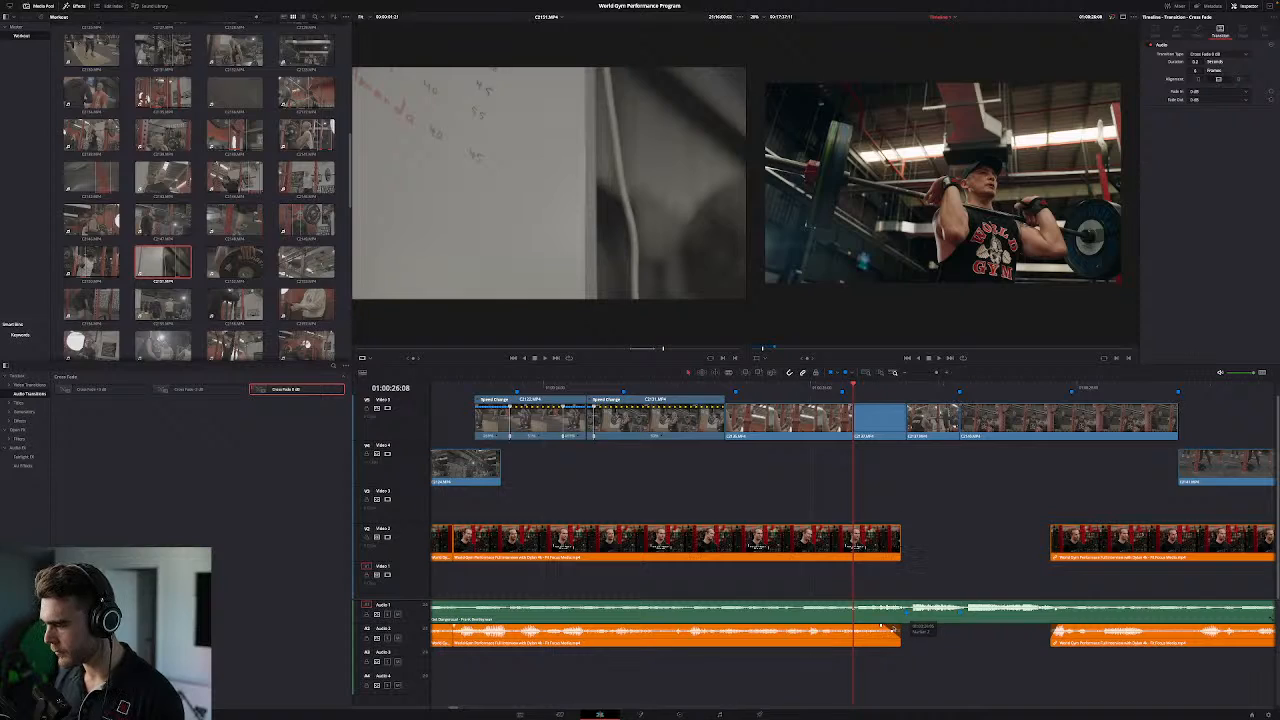
{"action": "key", "text": "BackSpace"}
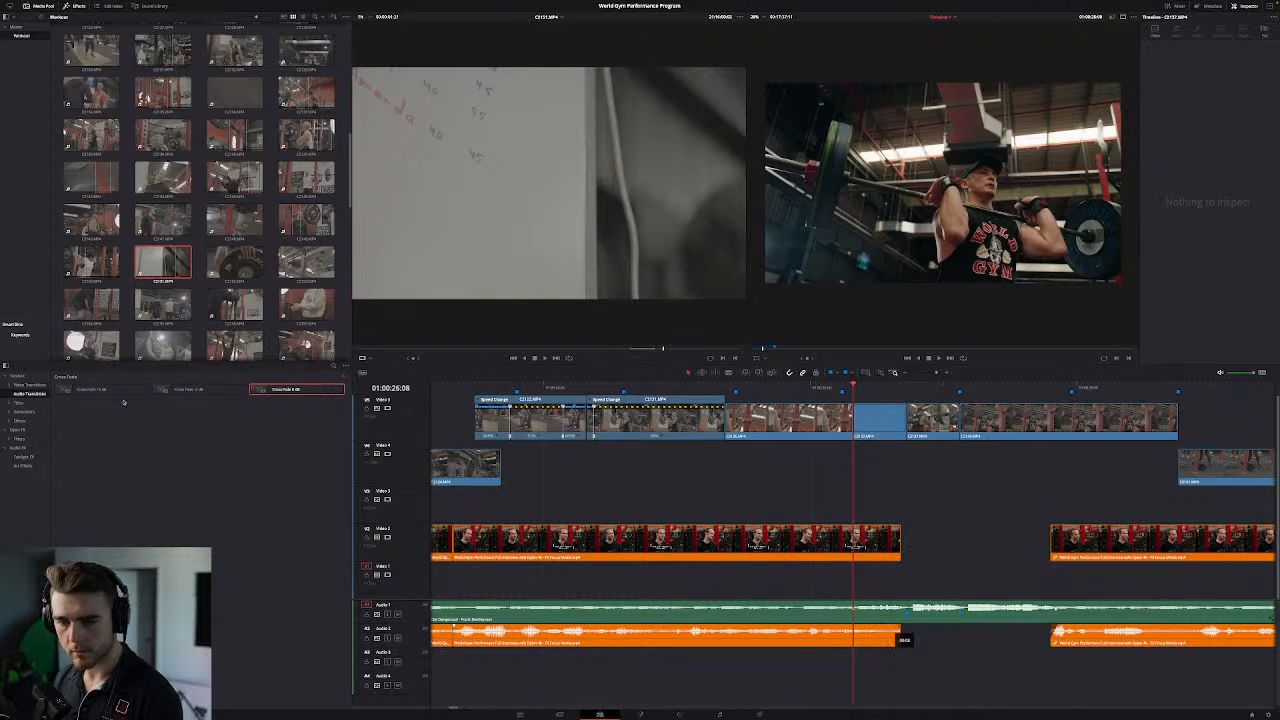
{"action": "left_click_drag", "start_coordinate": [198, 389], "coordinate": [962, 633]}
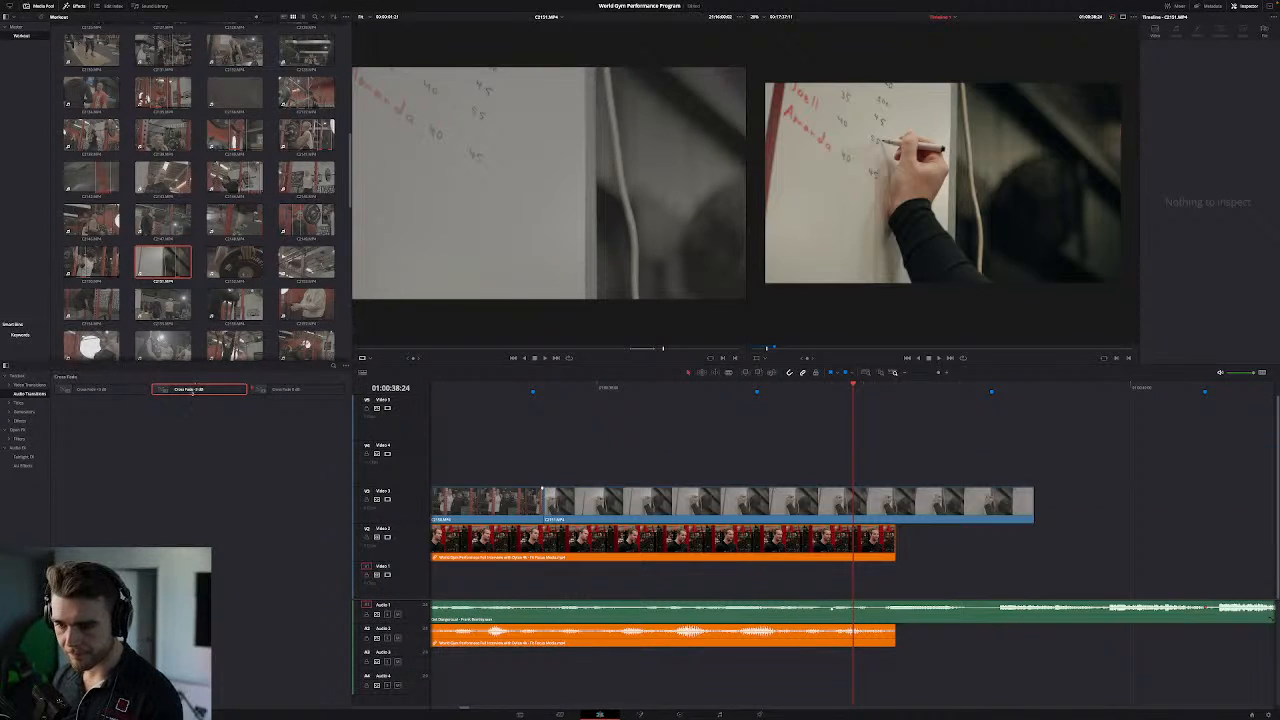
Step: Add a Cross Fade -3 dB at the end of the last interview audio, shorten it to 0.1 seconds, and play it back
{"action": "left_click_drag", "start_coordinate": [198, 389], "coordinate": [922, 632]}
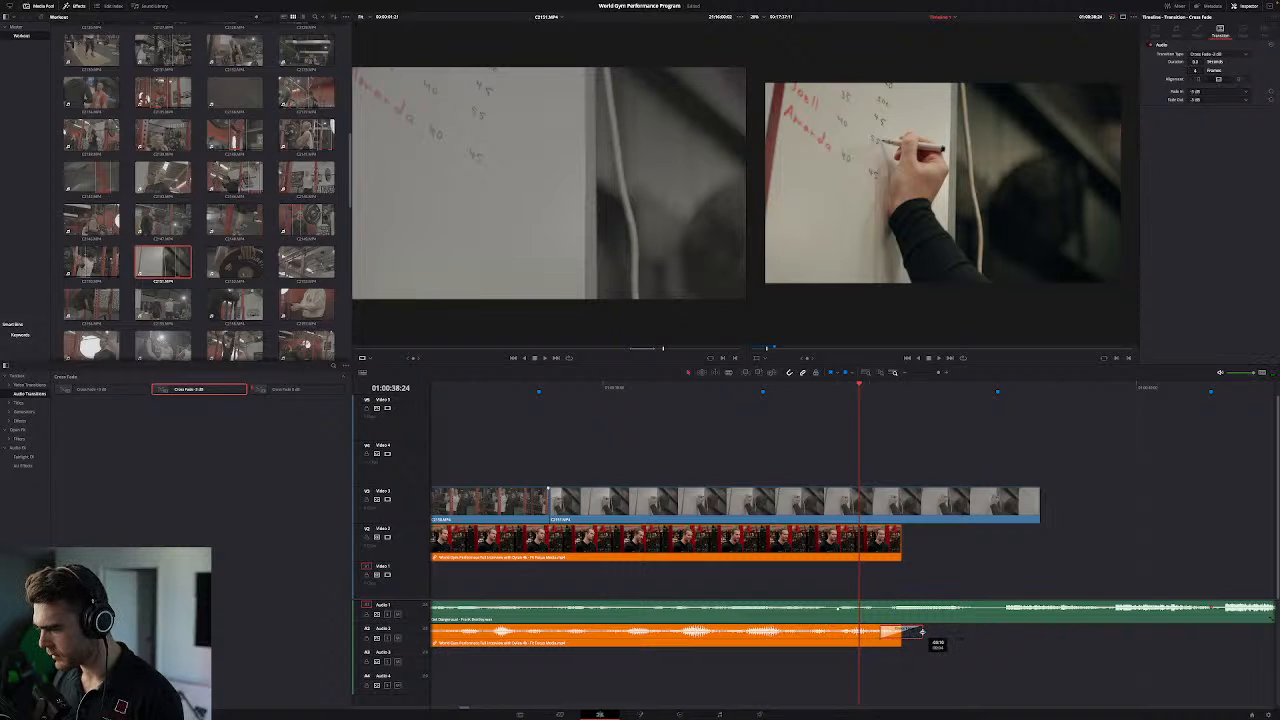
{"action": "key", "text": "space"}
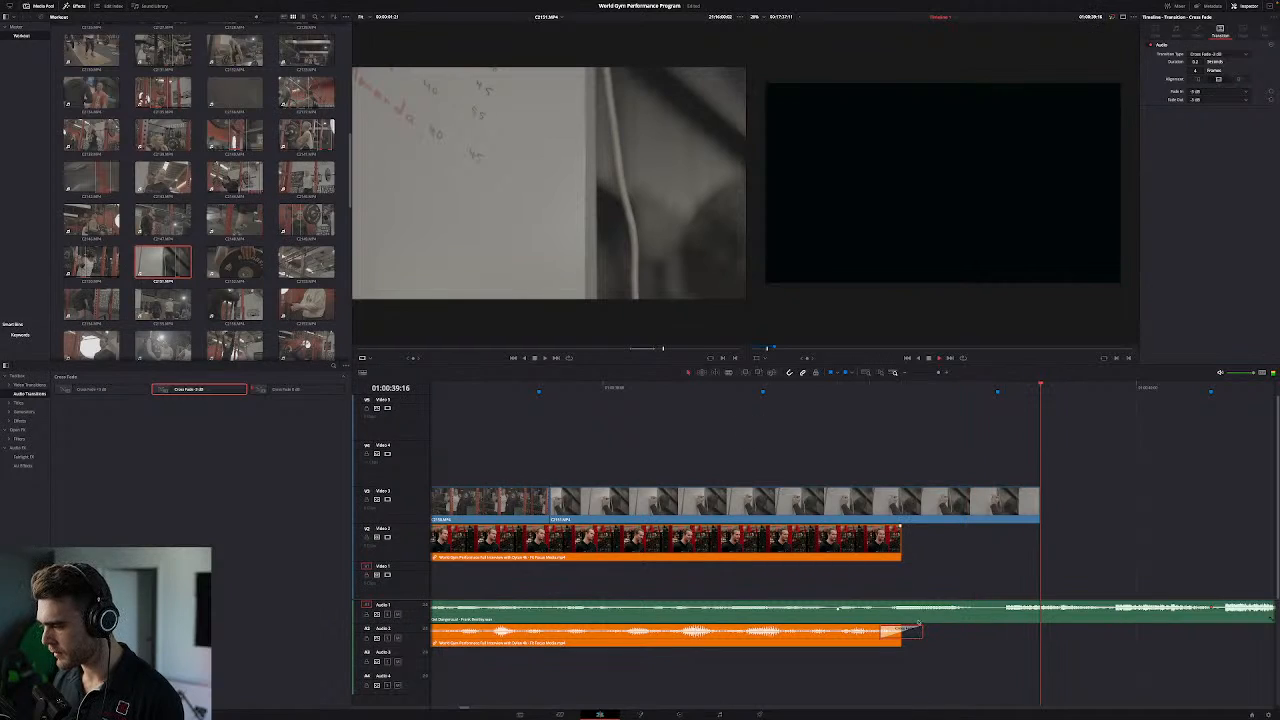
{"action": "left_click_drag", "start_coordinate": [920, 630], "coordinate": [912, 631]}
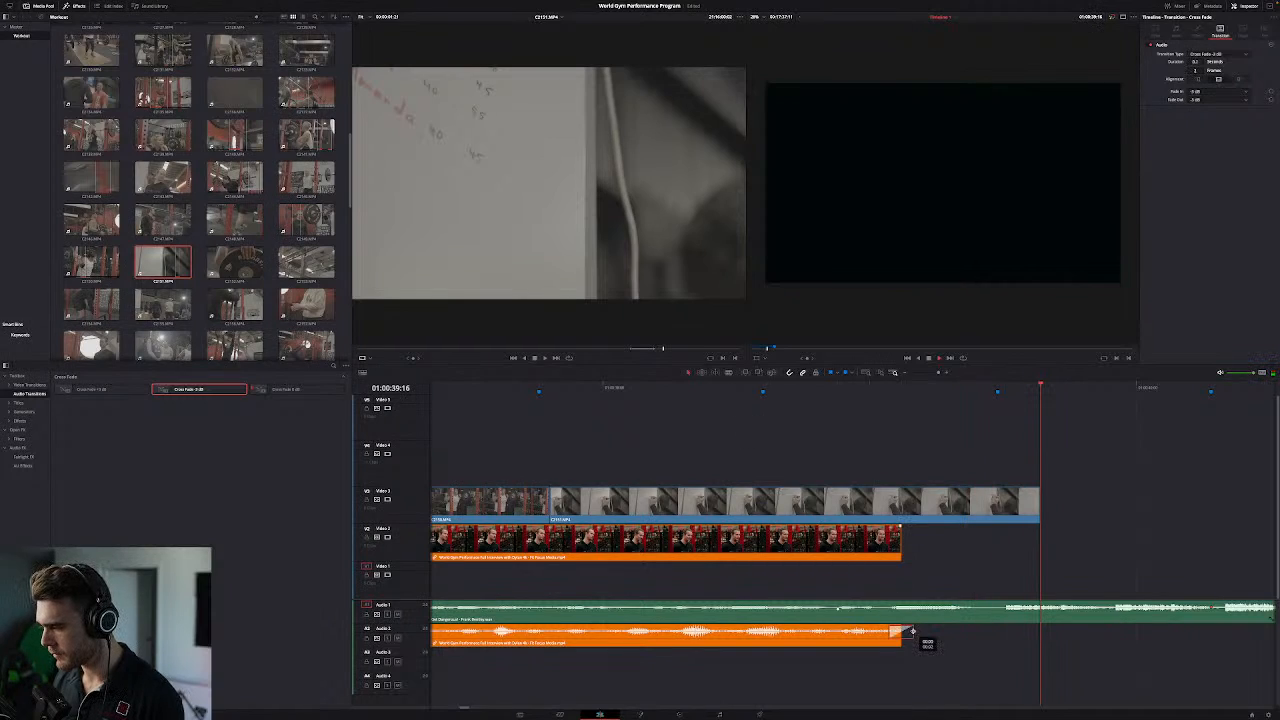
{"action": "left_click", "coordinate": [917, 384]}
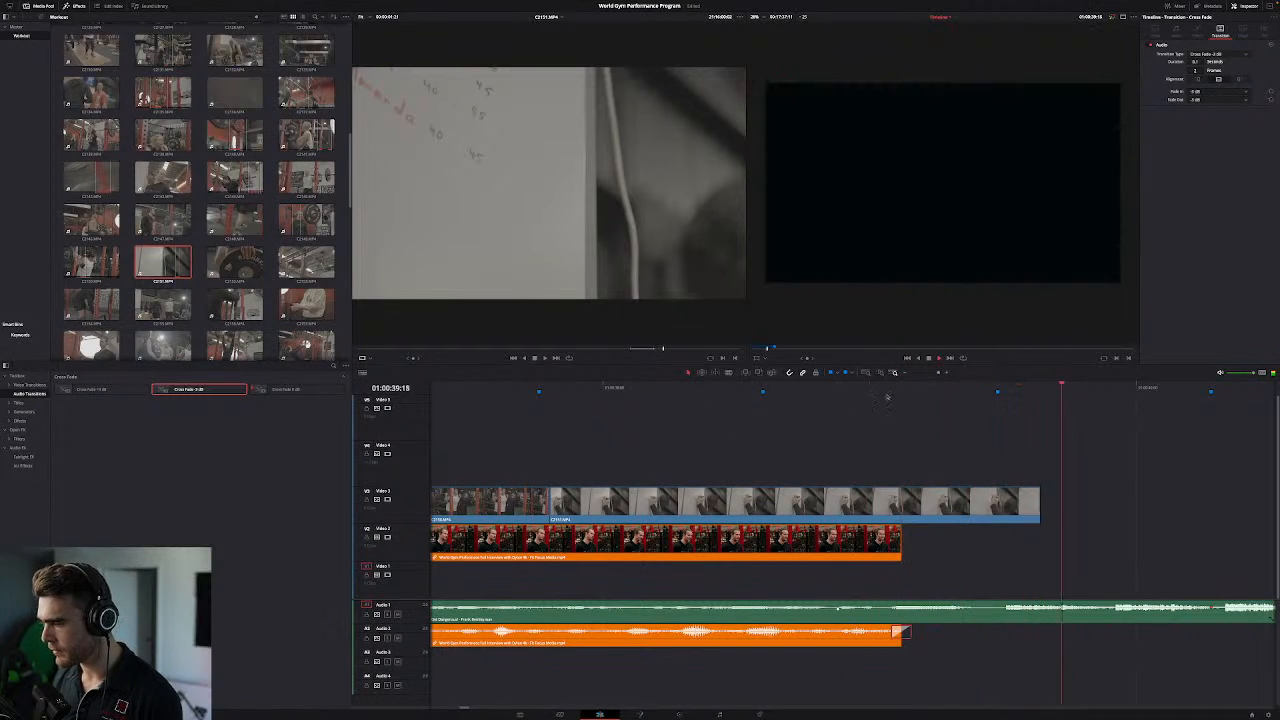
Step: Replace the fade at the end of the interview audio at 01:00:14:00 with a Cross Fade -3 dB of about 0.2 seconds and play it back
{"action": "left_click", "coordinate": [903, 373]}
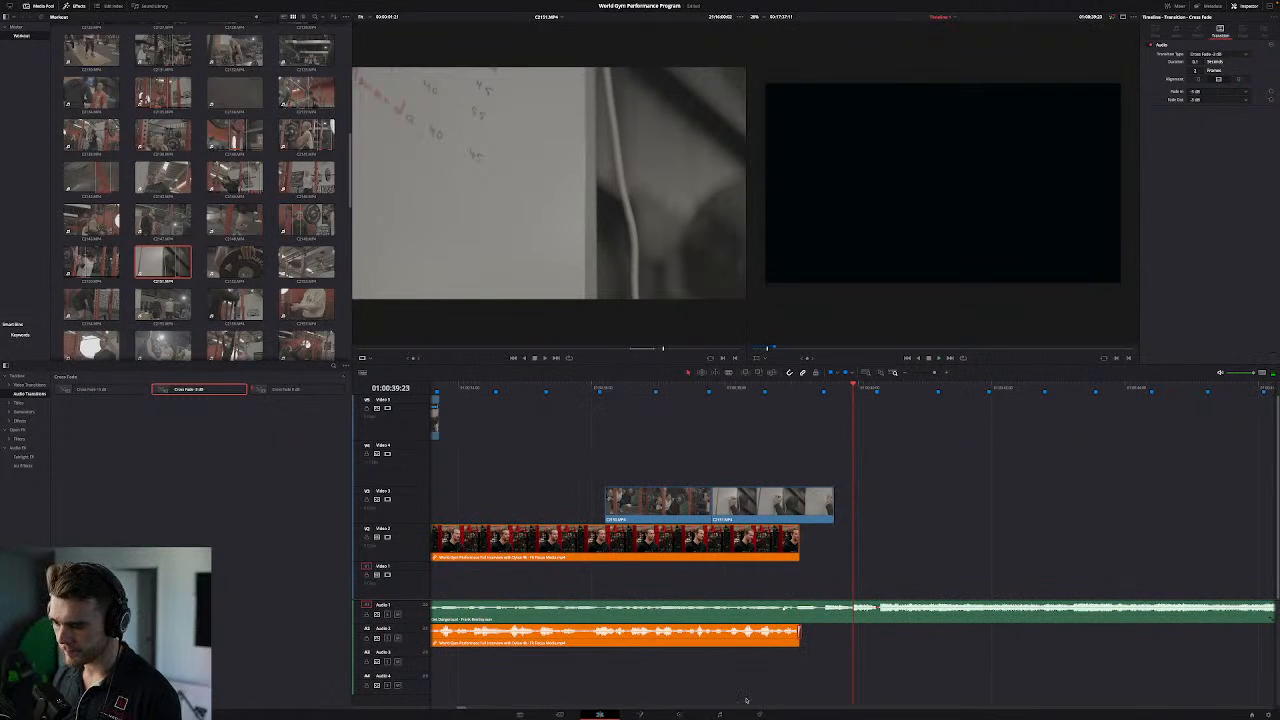
{"action": "mouse_move", "coordinate": [461, 709]}
{"action": "left_mouse_down"}
{"action": "mouse_move", "coordinate": [426, 712]}
{"action": "mouse_move", "coordinate": [442, 714]}
{"action": "left_mouse_up"}
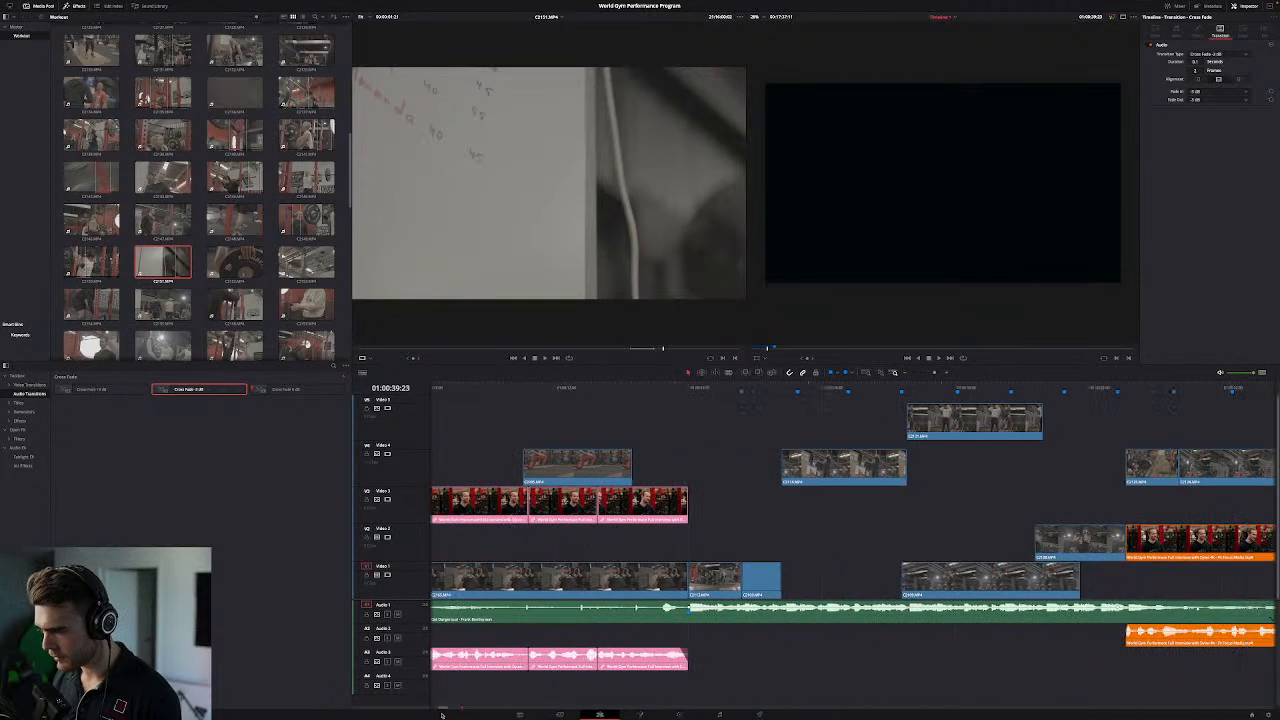
{"action": "left_click", "coordinate": [689, 388]}
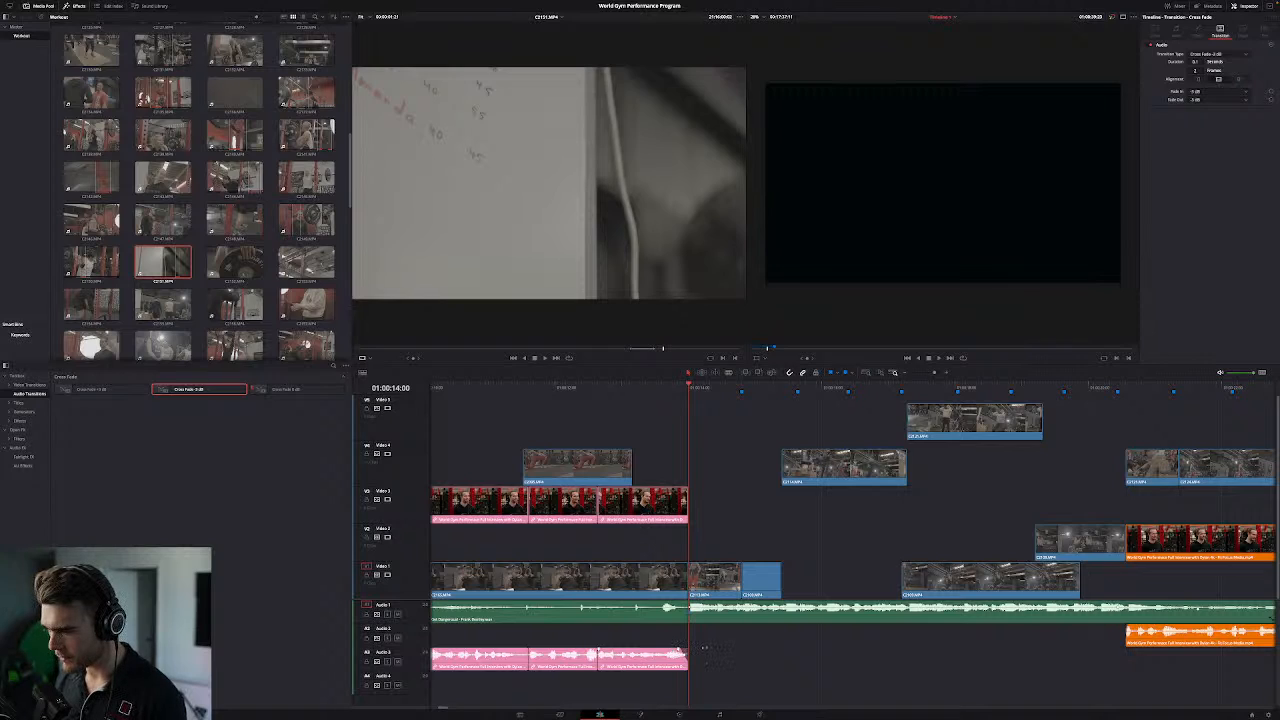
{"action": "left_click", "coordinate": [703, 647]}
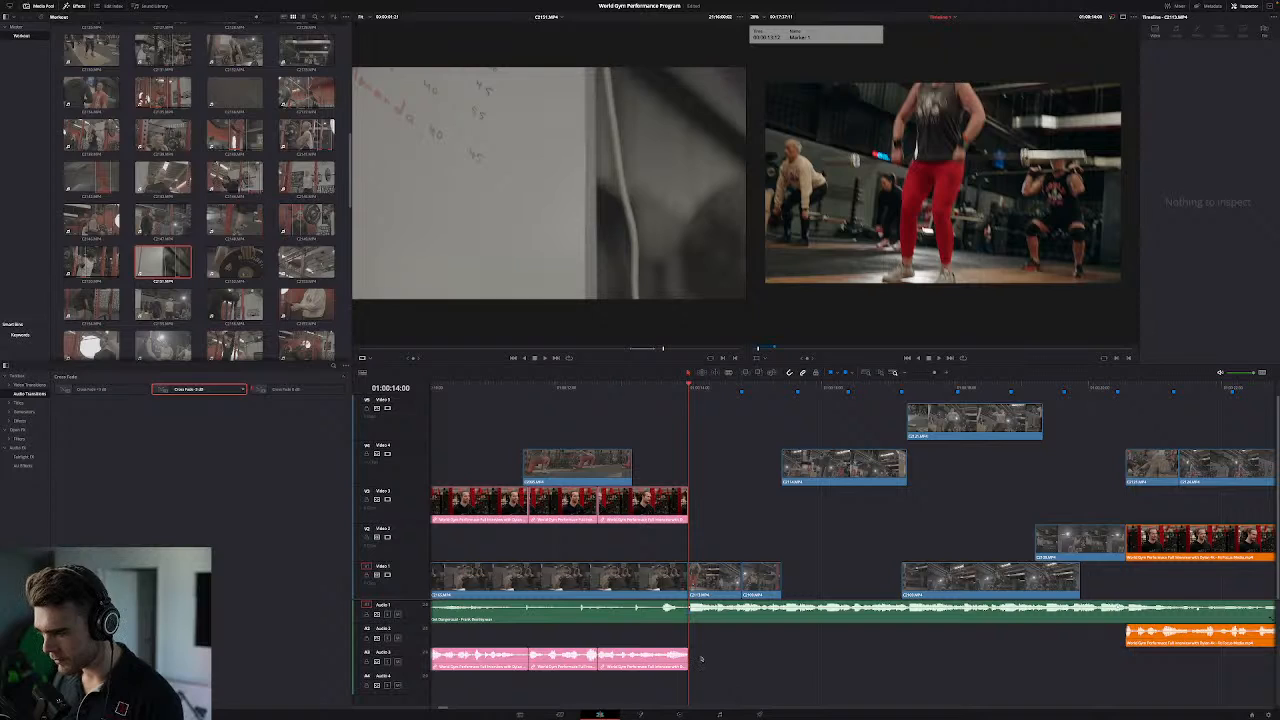
{"action": "mouse_move", "coordinate": [665, 655]}
{"action": "left_mouse_down"}
{"action": "mouse_move", "coordinate": [705, 654]}
{"action": "mouse_move", "coordinate": [688, 655]}
{"action": "left_mouse_up"}
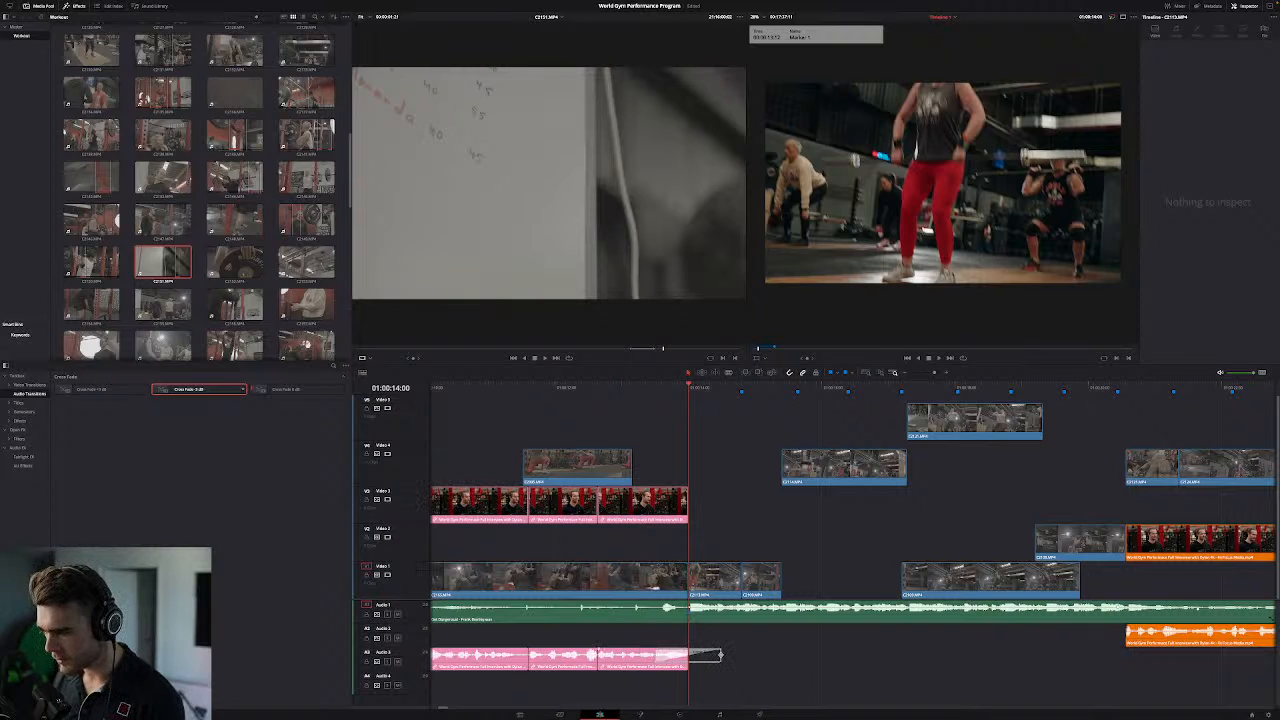
{"action": "left_click", "coordinate": [628, 390]}
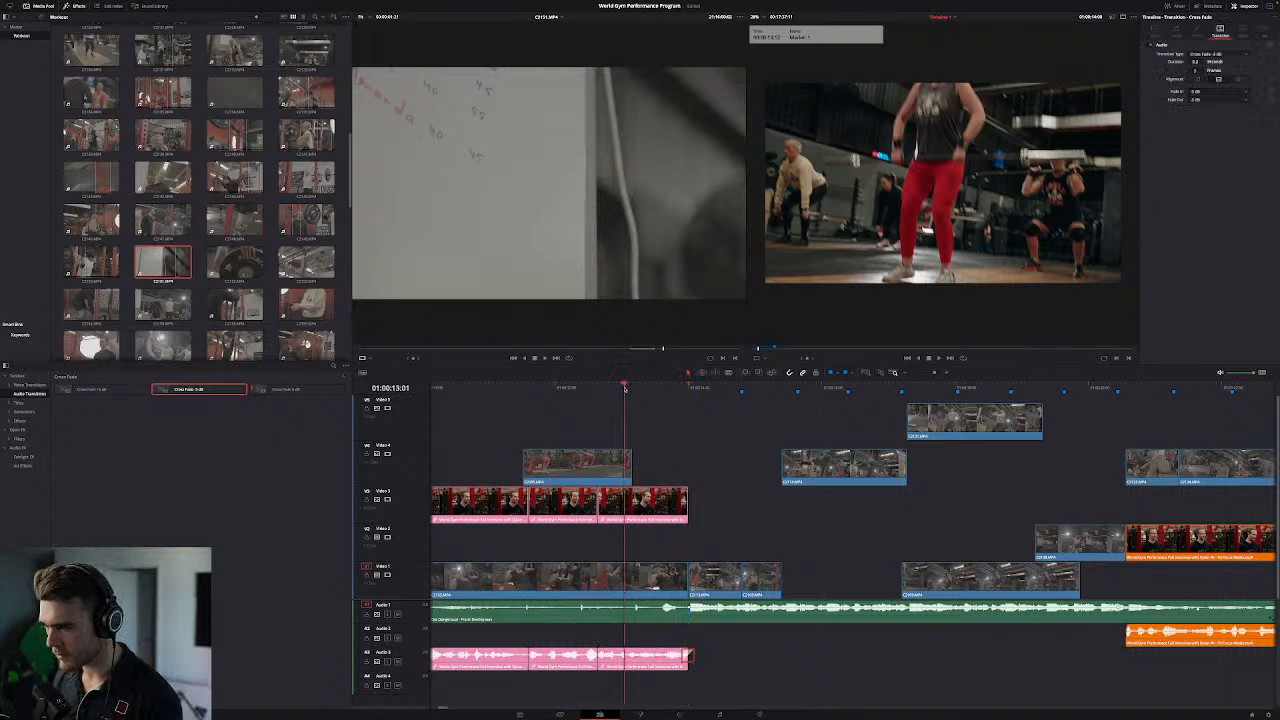
{"action": "key", "text": "space"}
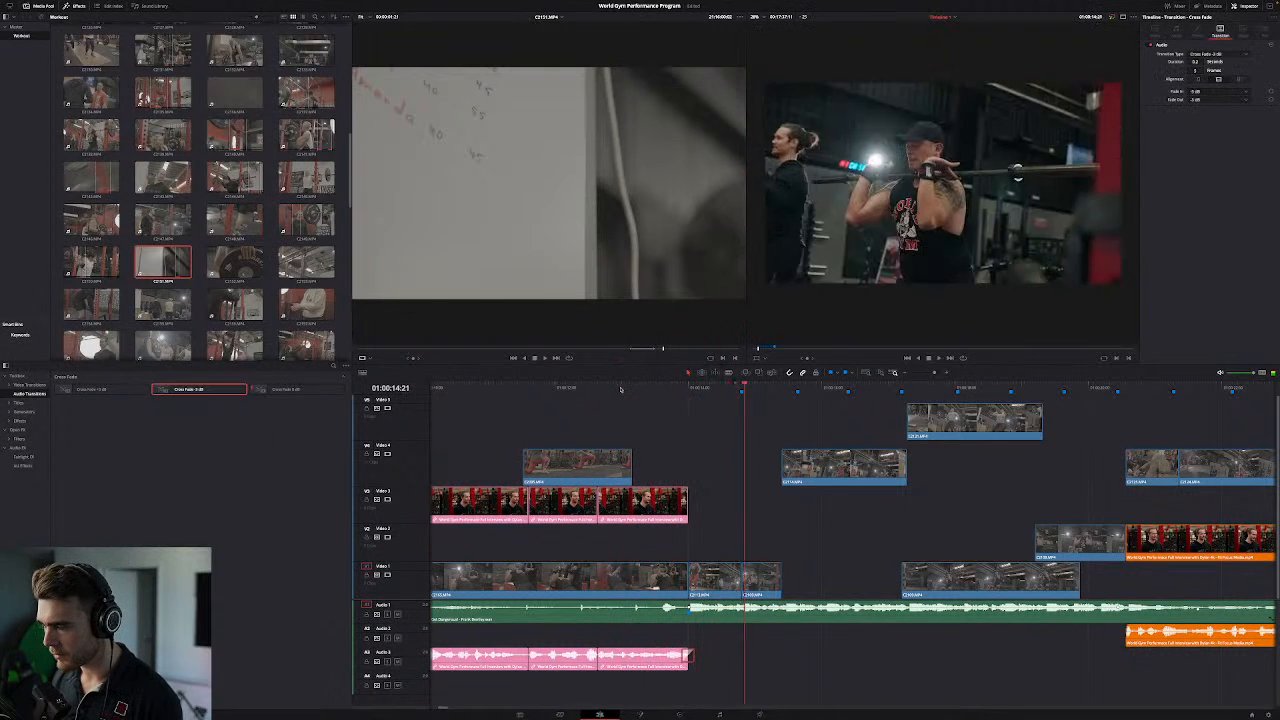
{"action": "left_click", "coordinate": [601, 389]}
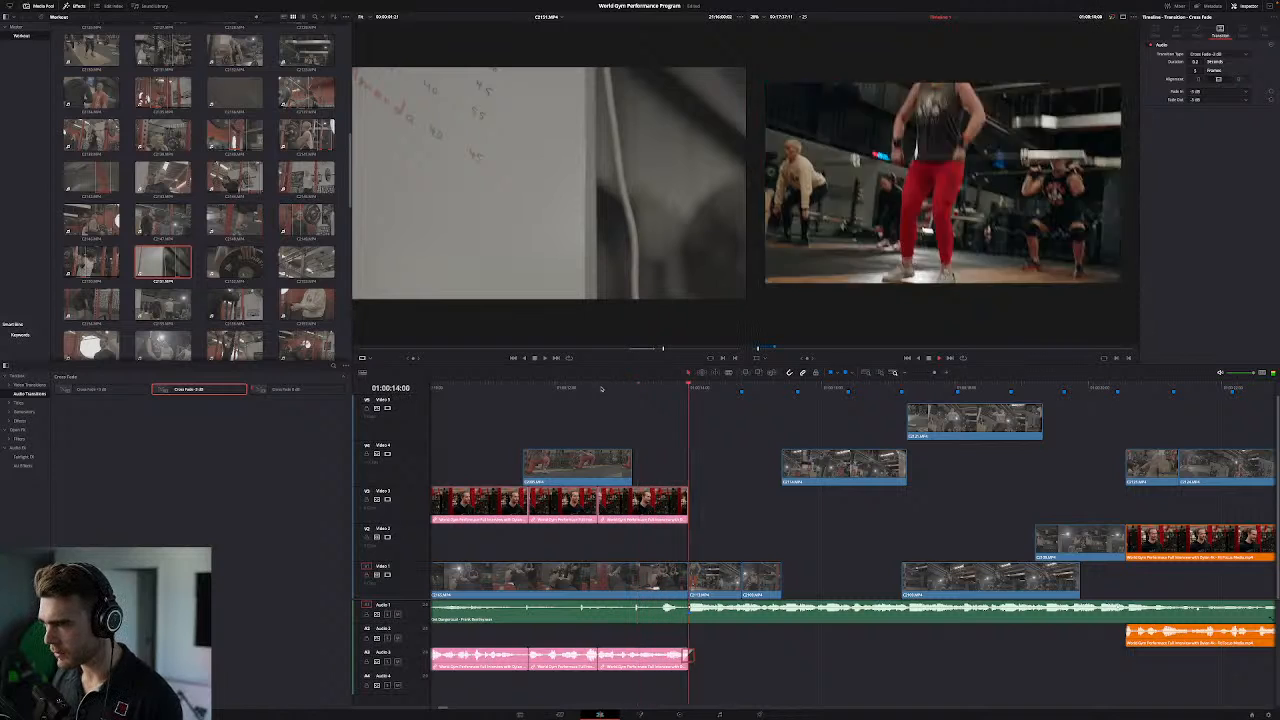
{"action": "right_click", "coordinate": [605, 390]}
{"action": "left_click", "coordinate": [804, 544]}
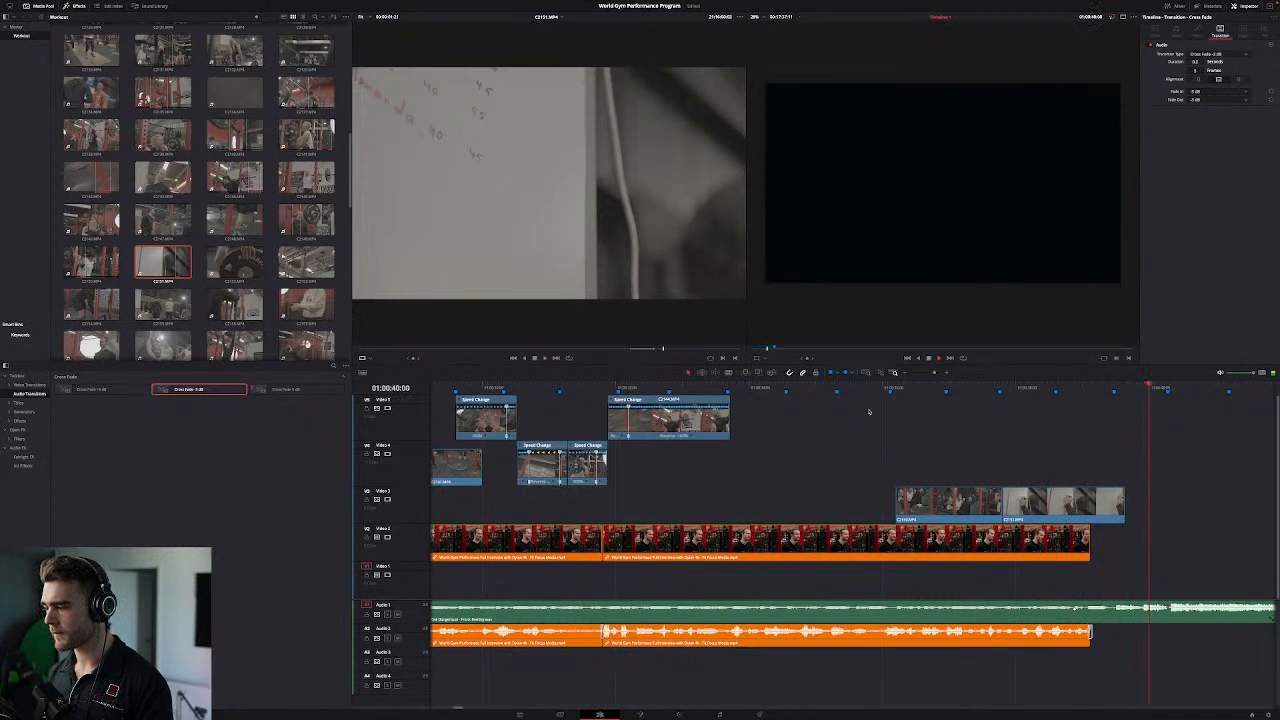
Step: Play around the end of the last interview and trim the whiteboard clip on Video 3 to end at 01:00:39:11
{"action": "left_click", "coordinate": [1105, 387]}
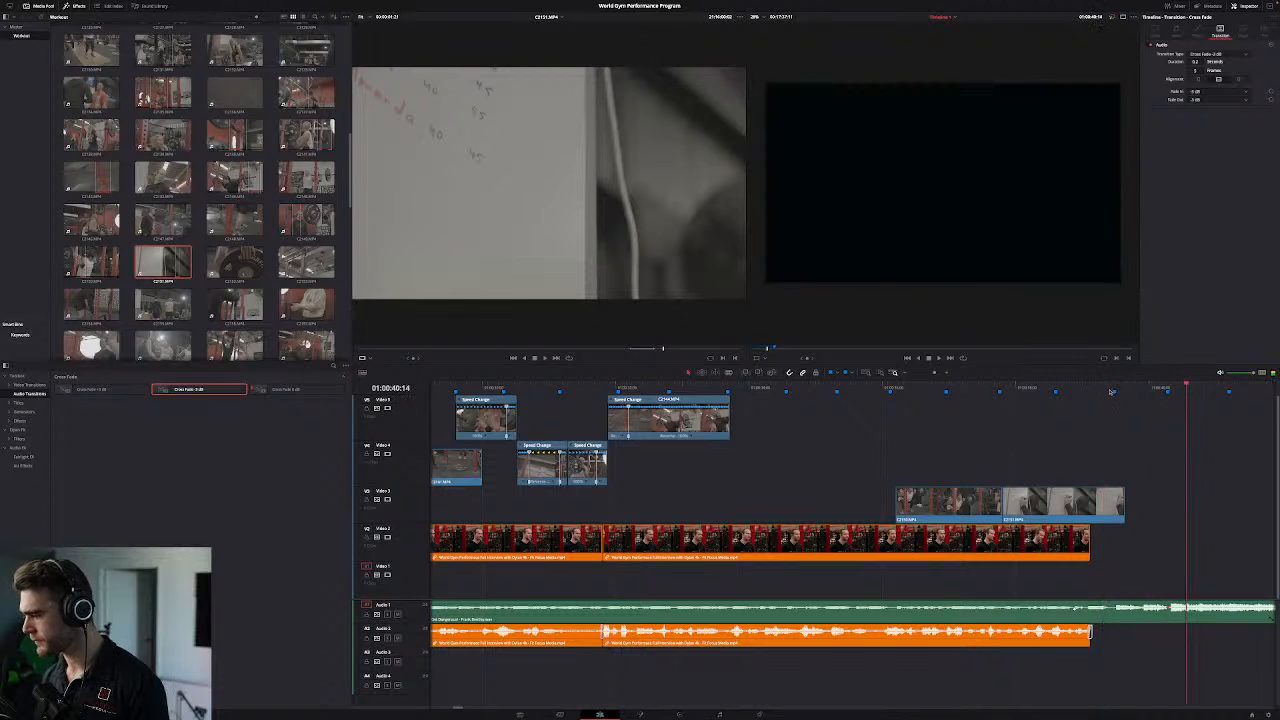
{"action": "left_click", "coordinate": [1099, 392]}
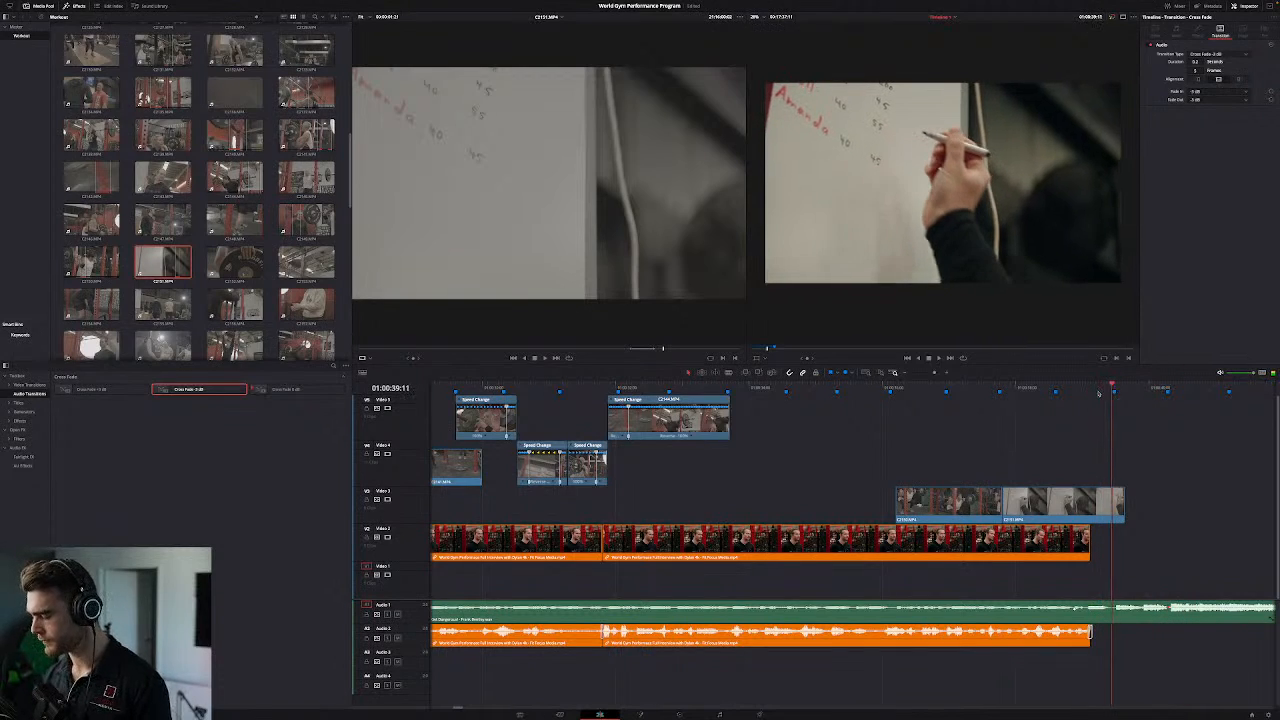
{"action": "key", "text": "Left"}
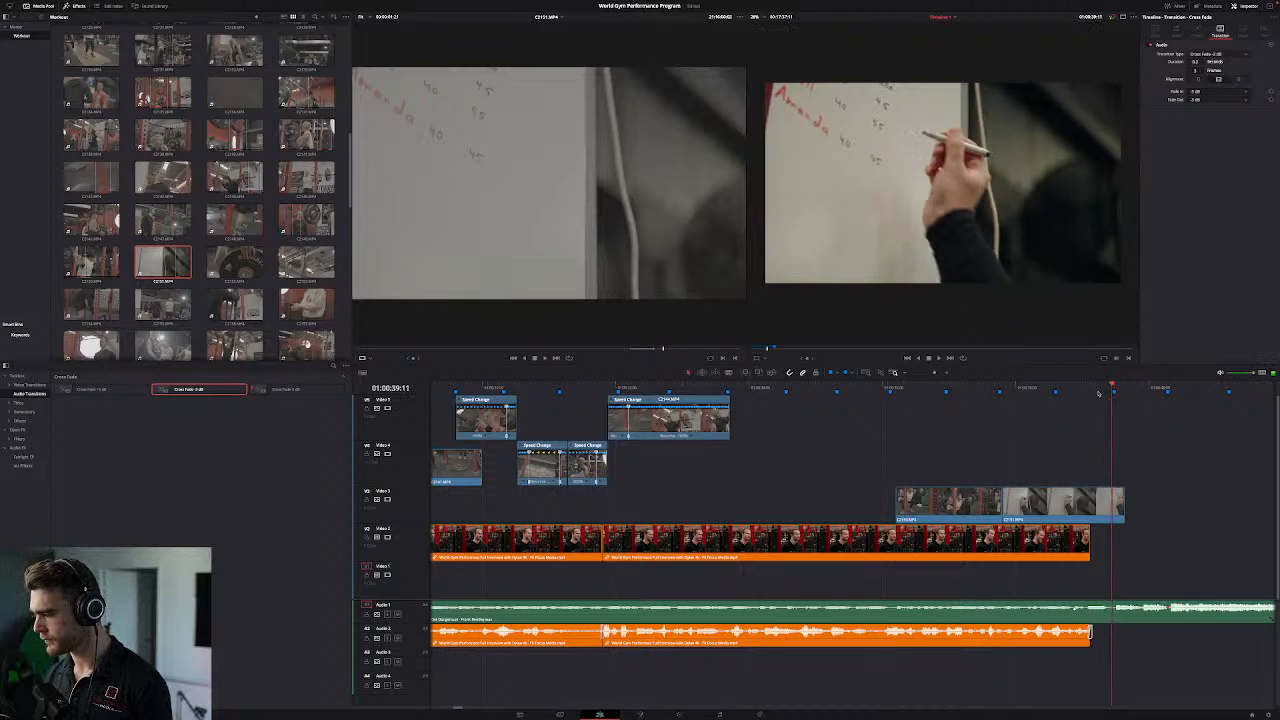
{"action": "left_click", "coordinate": [1116, 503]}
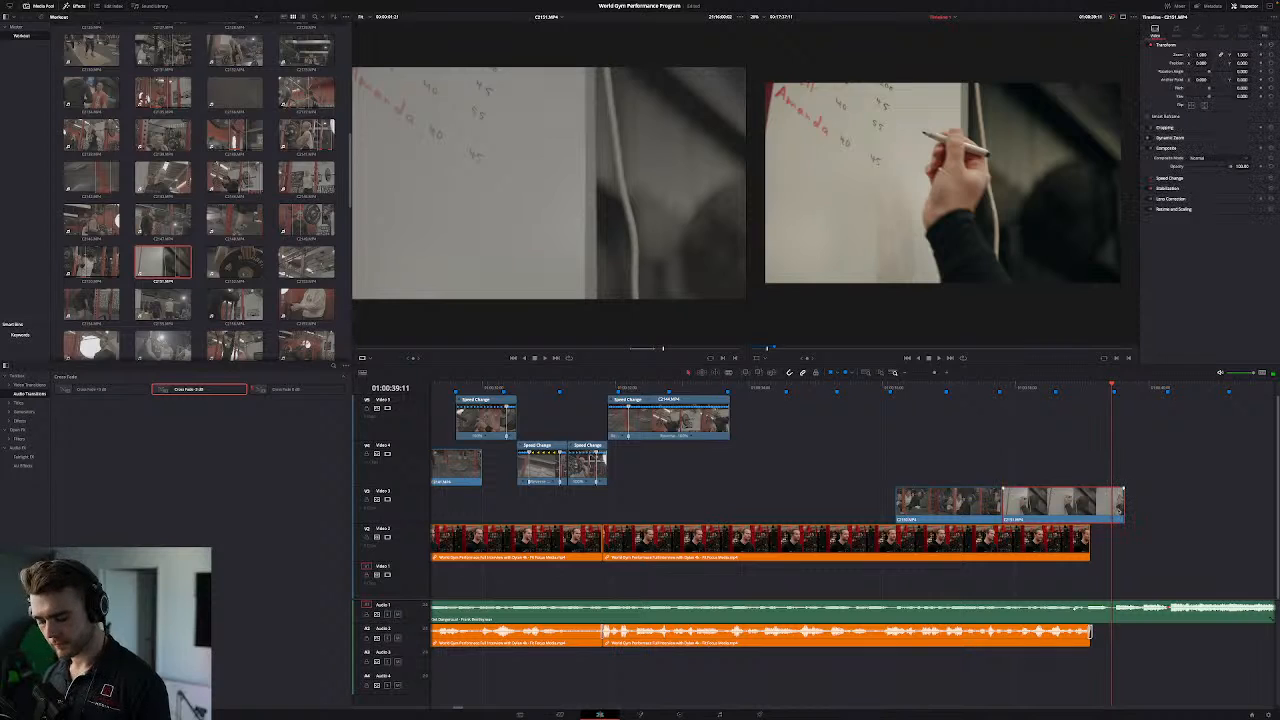
{"action": "key", "text": "BackSpace"}
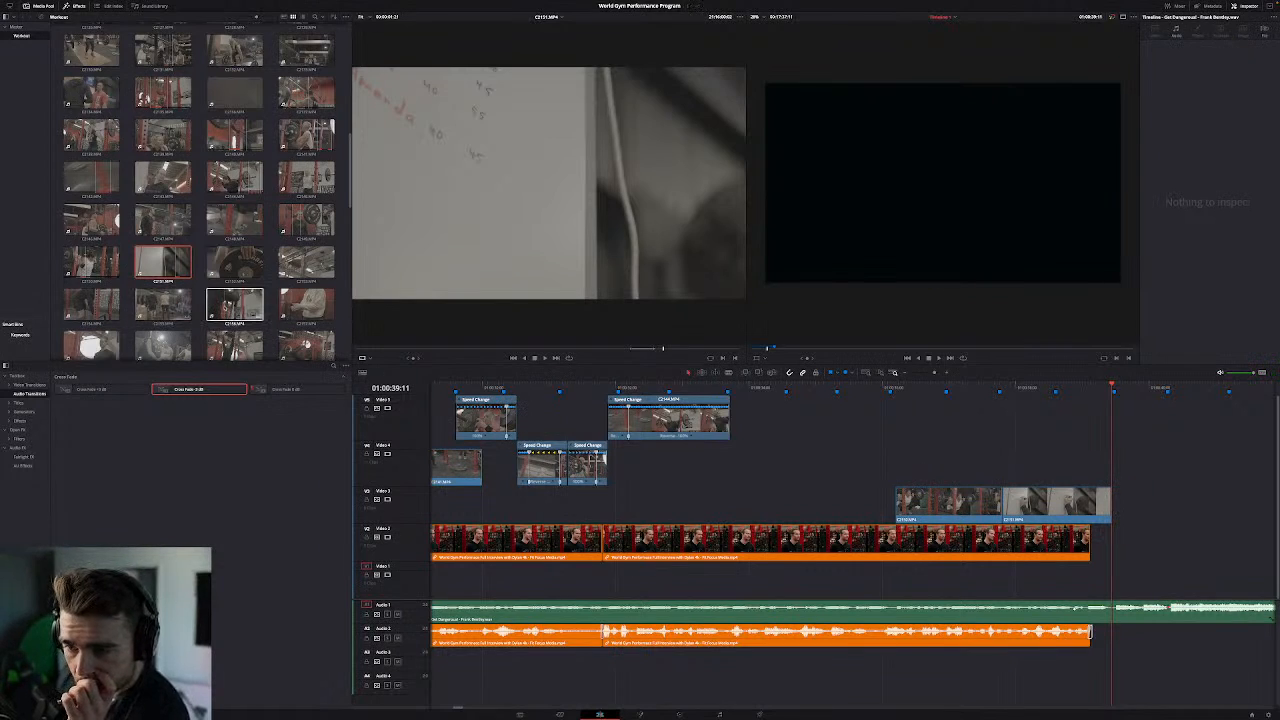
Step: Choose a section of the gym rings clip and place it on Video 4 starting at 01:00:39:11
{"action": "left_click", "coordinate": [234, 304]}
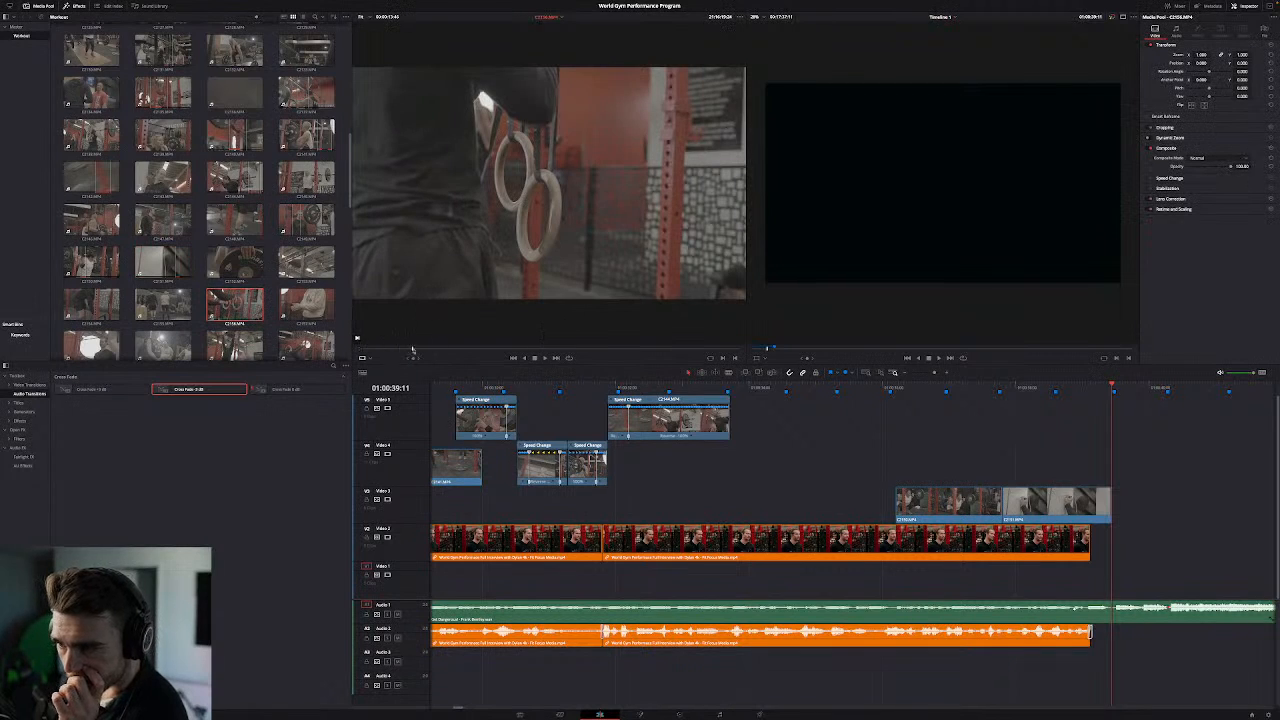
{"action": "left_click_drag", "start_coordinate": [438, 349], "coordinate": [450, 349]}
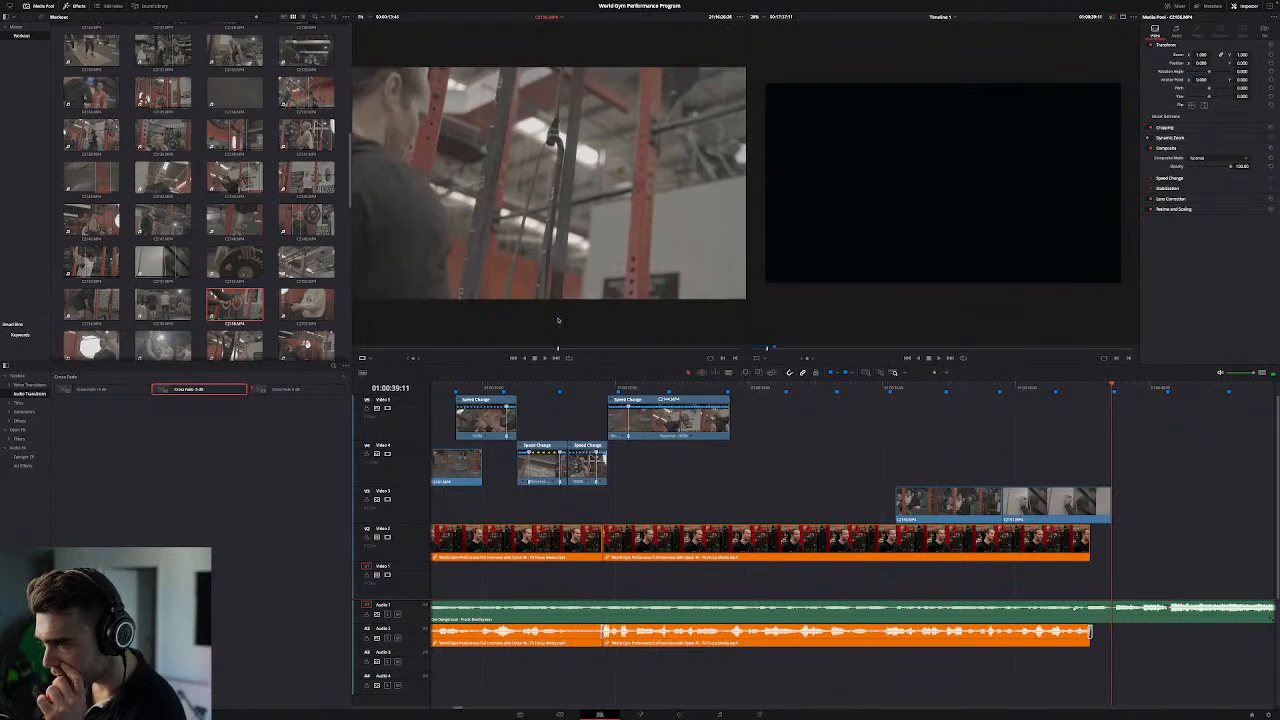
{"action": "mouse_move", "coordinate": [538, 321]}
{"action": "left_mouse_down"}
{"action": "mouse_move", "coordinate": [668, 326]}
{"action": "mouse_move", "coordinate": [1265, 460]}
{"action": "mouse_move", "coordinate": [1060, 462]}
{"action": "mouse_move", "coordinate": [1082, 463]}
{"action": "left_mouse_up"}
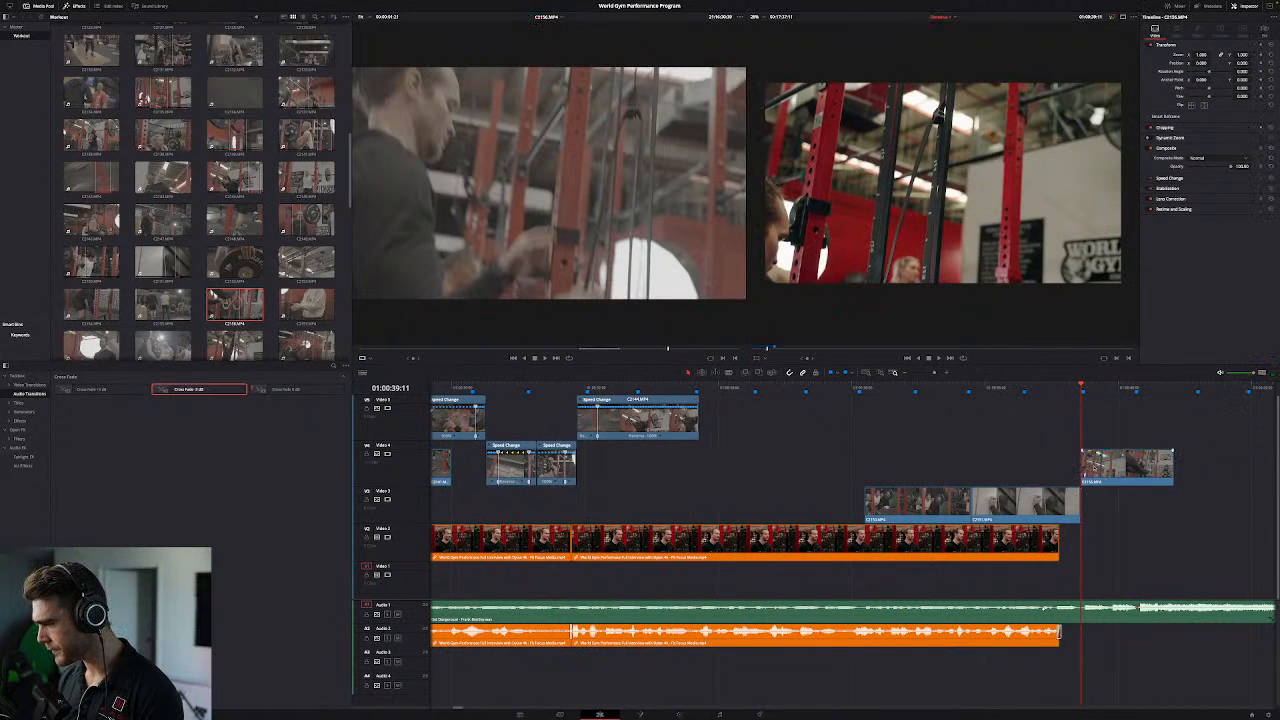
Step: Play from the start of the rings clip to find the beat and mark the music clip at 01:00:39:22
{"action": "key", "text": "space"}
{"action": "left_click", "coordinate": [1113, 388]}
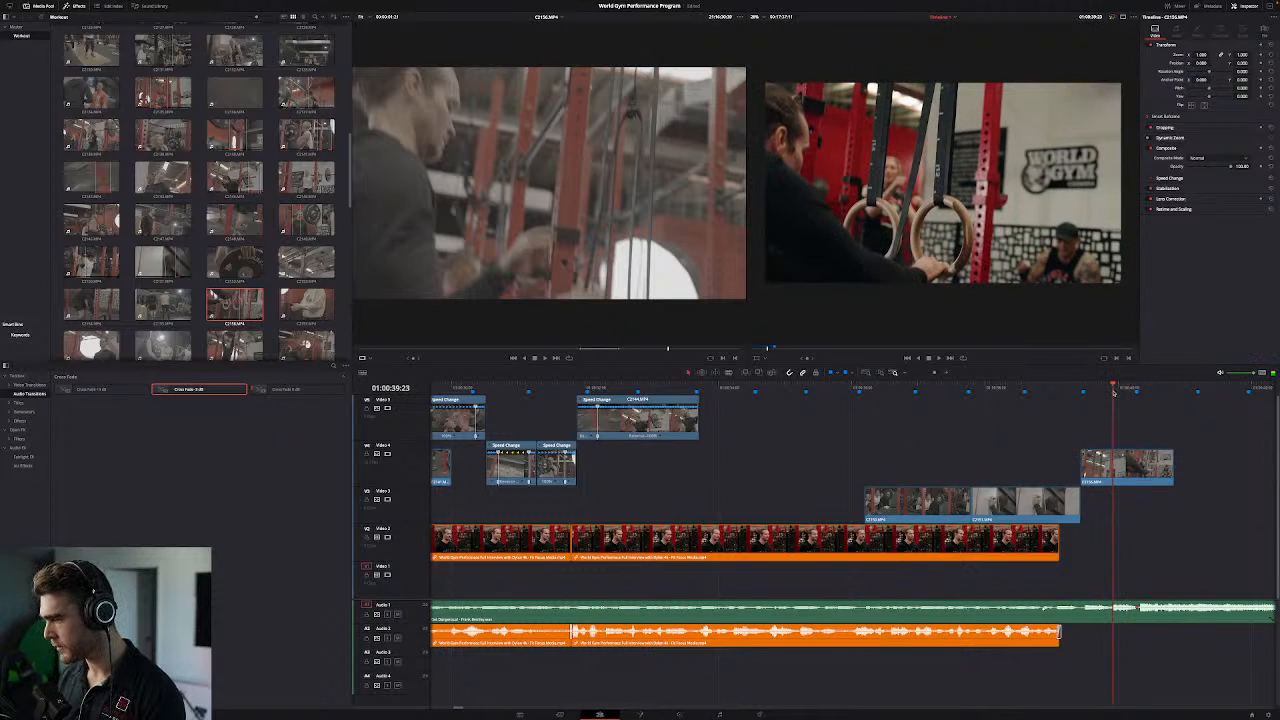
{"action": "key", "text": "Left"}
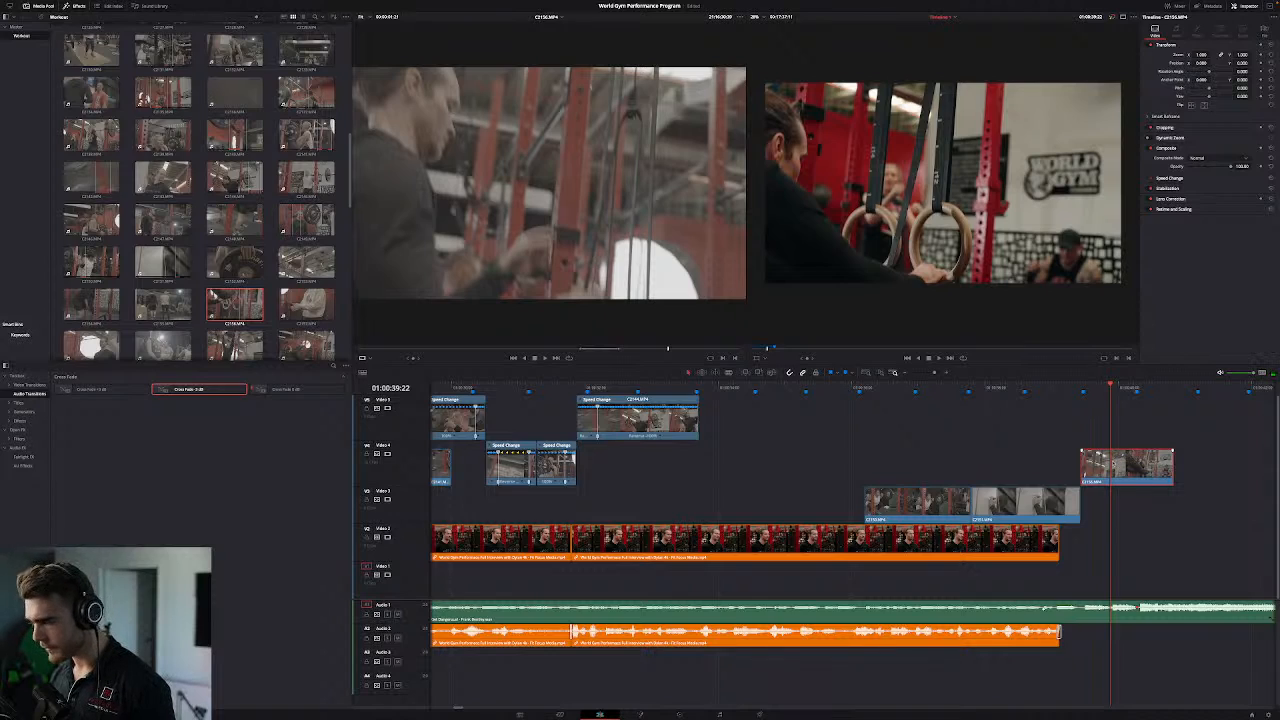
{"action": "left_click", "coordinate": [1129, 551]}
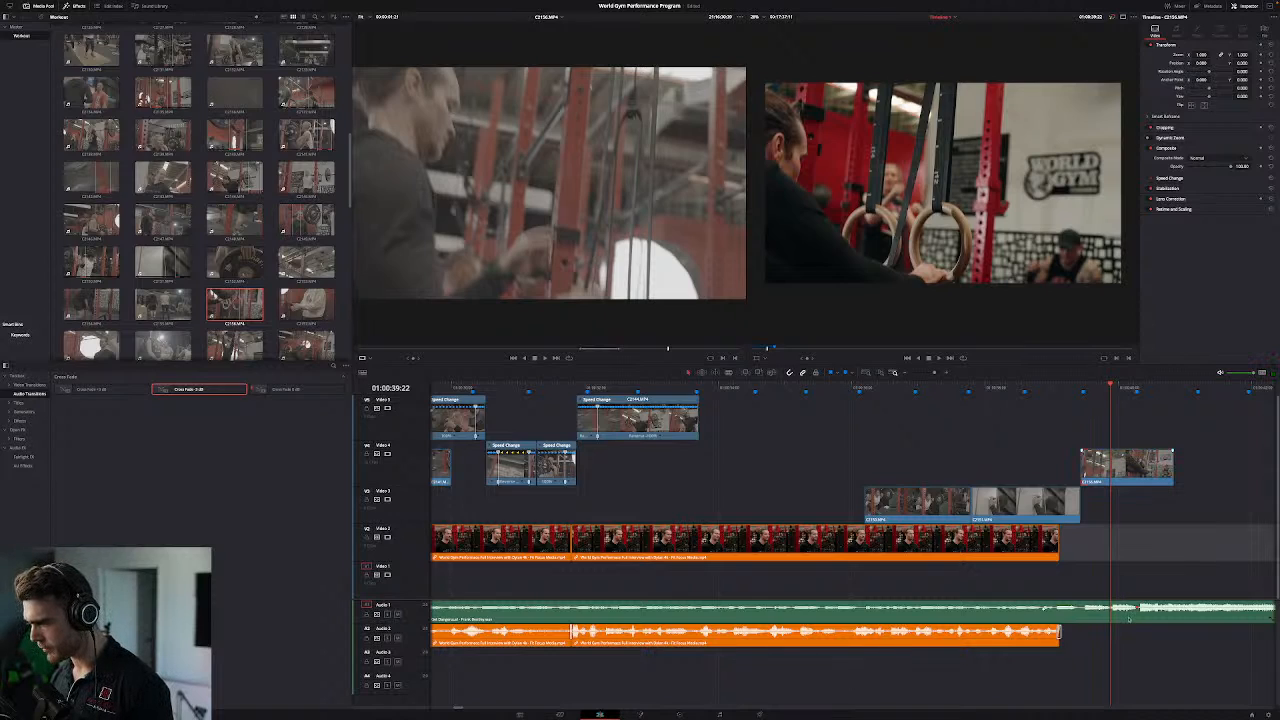
{"action": "left_click", "coordinate": [1131, 610]}
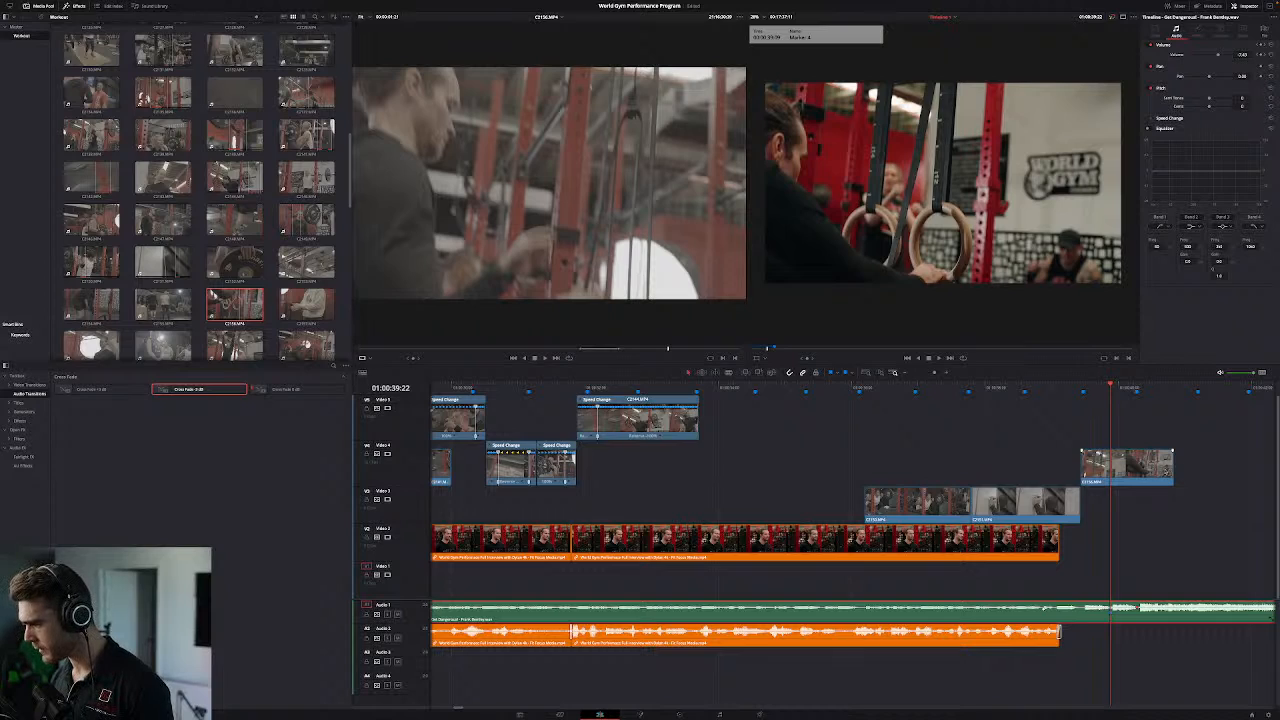
Step: Shorten the rings clip on Video 4 to end at the 01:00:39:22 music marker and play back over the cuts
{"action": "key", "text": "Right"}
{"action": "key", "text": "Right"}
{"action": "key", "text": "Right"}
{"action": "key", "text": "Right"}
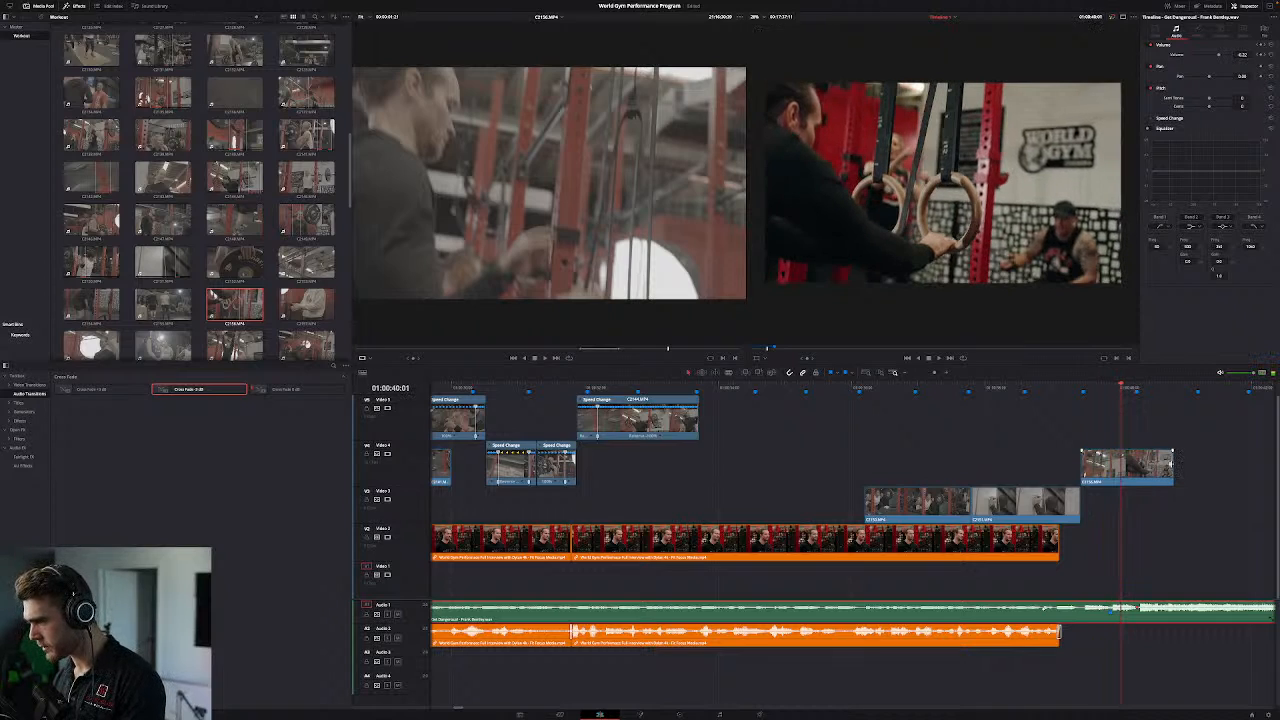
{"action": "left_click_drag", "start_coordinate": [1172, 462], "coordinate": [1078, 467]}
{"action": "left_click", "coordinate": [986, 387]}
{"action": "key", "text": "space"}
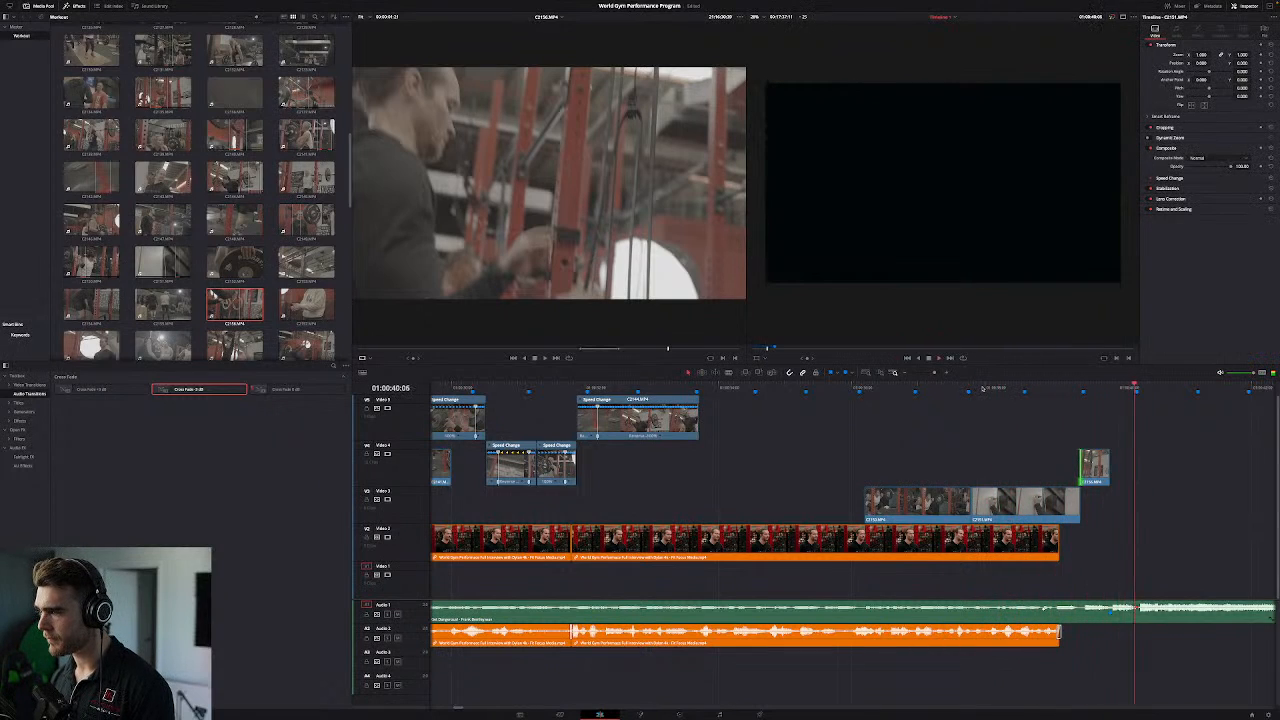
{"action": "left_click", "coordinate": [1043, 388]}
{"action": "key", "text": "space"}
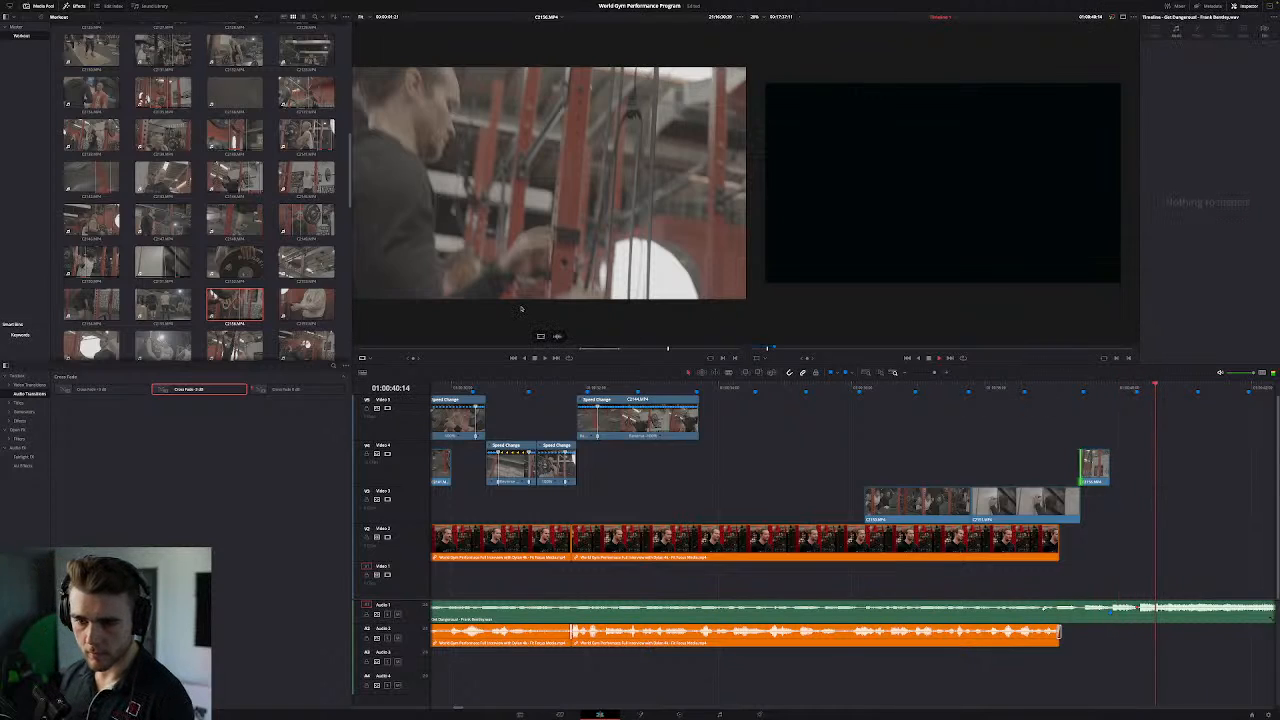
Step: Preview the gym TV screen clip, open the hand-chalking clip, and mark an in and out range near its end
{"action": "left_click", "coordinate": [160, 305]}
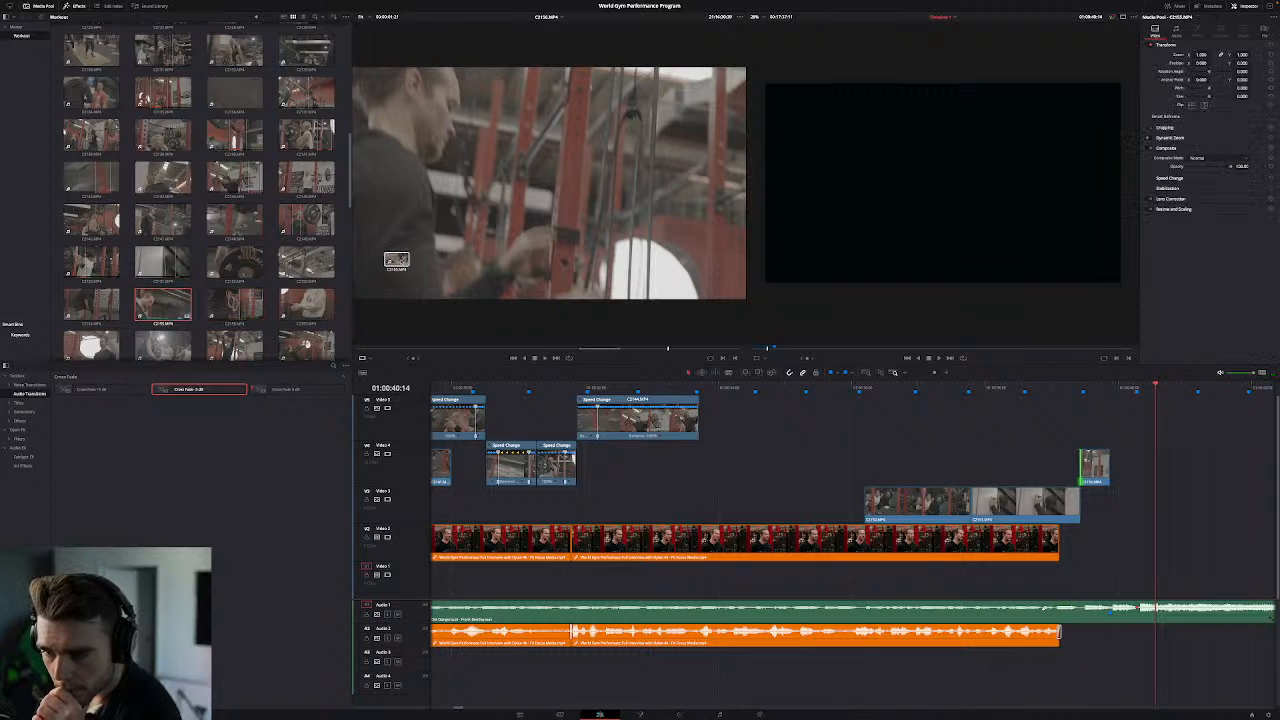
{"action": "left_click_drag", "start_coordinate": [400, 349], "coordinate": [643, 331]}
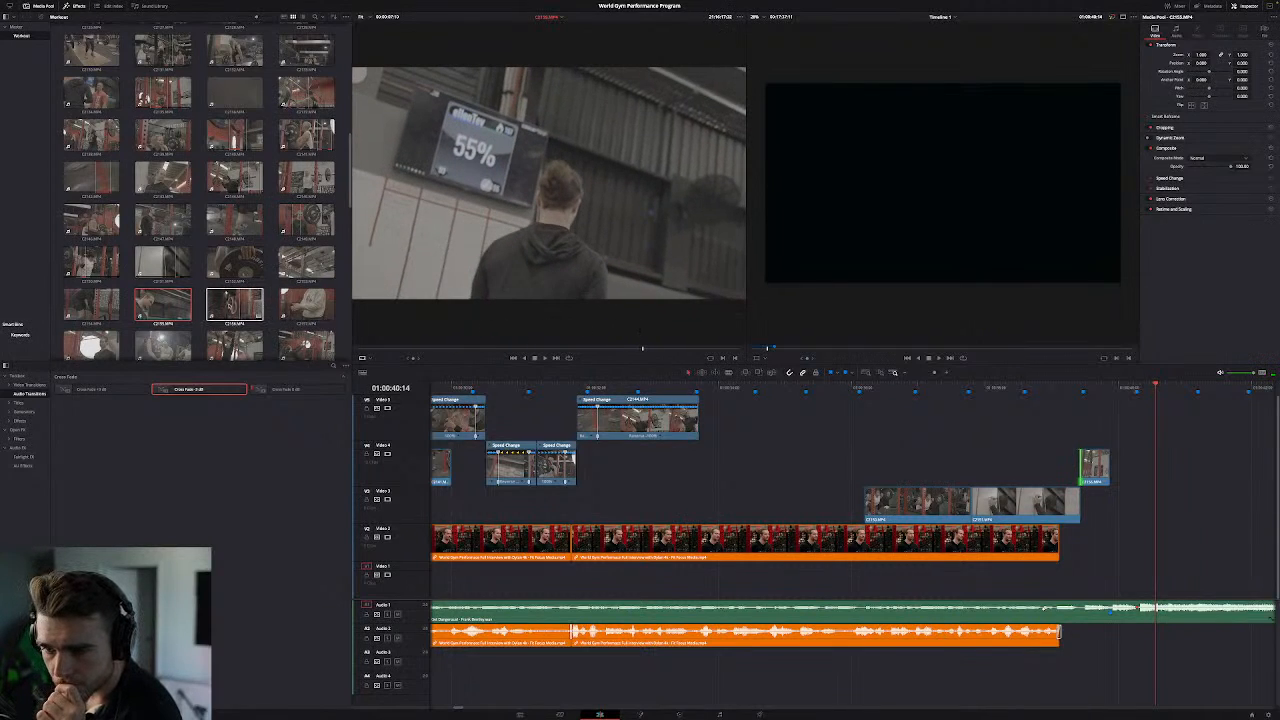
{"action": "left_click_drag", "start_coordinate": [311, 303], "coordinate": [452, 262]}
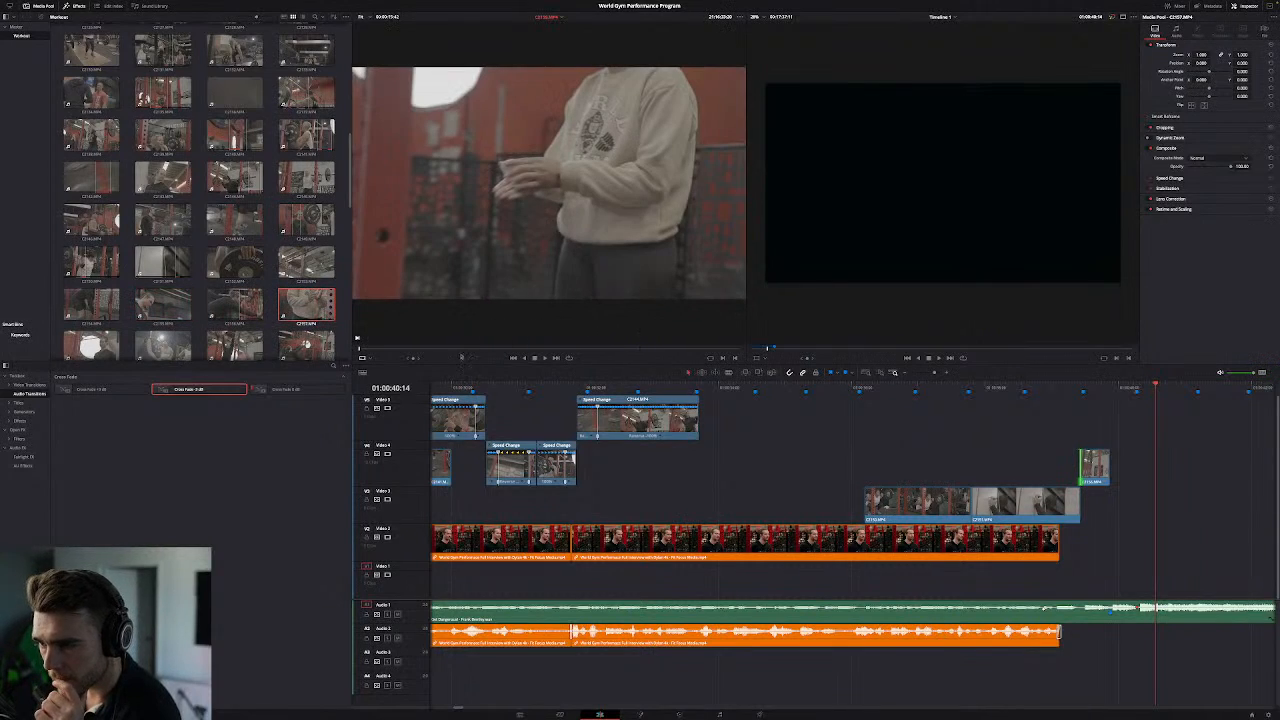
{"action": "left_click_drag", "start_coordinate": [443, 349], "coordinate": [483, 348]}
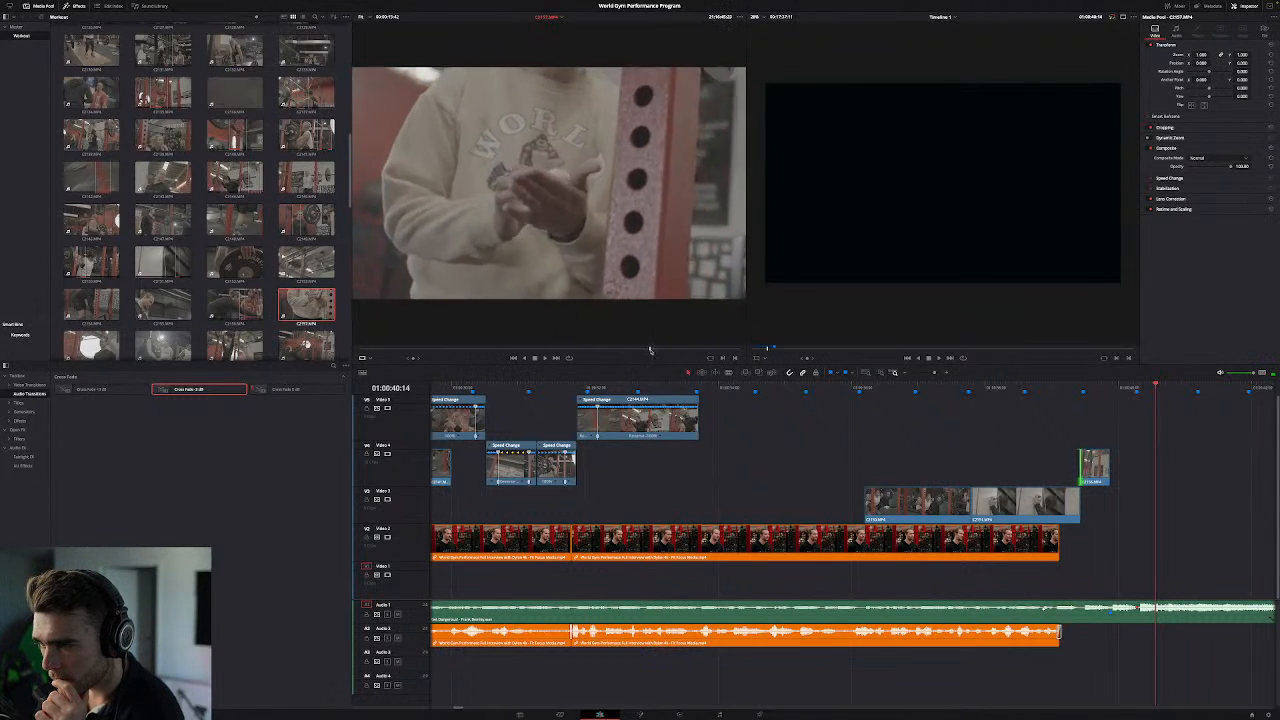
{"action": "mouse_move", "coordinate": [668, 353]}
{"action": "left_mouse_down"}
{"action": "mouse_move", "coordinate": [718, 358]}
{"action": "mouse_move", "coordinate": [689, 357]}
{"action": "left_mouse_up"}
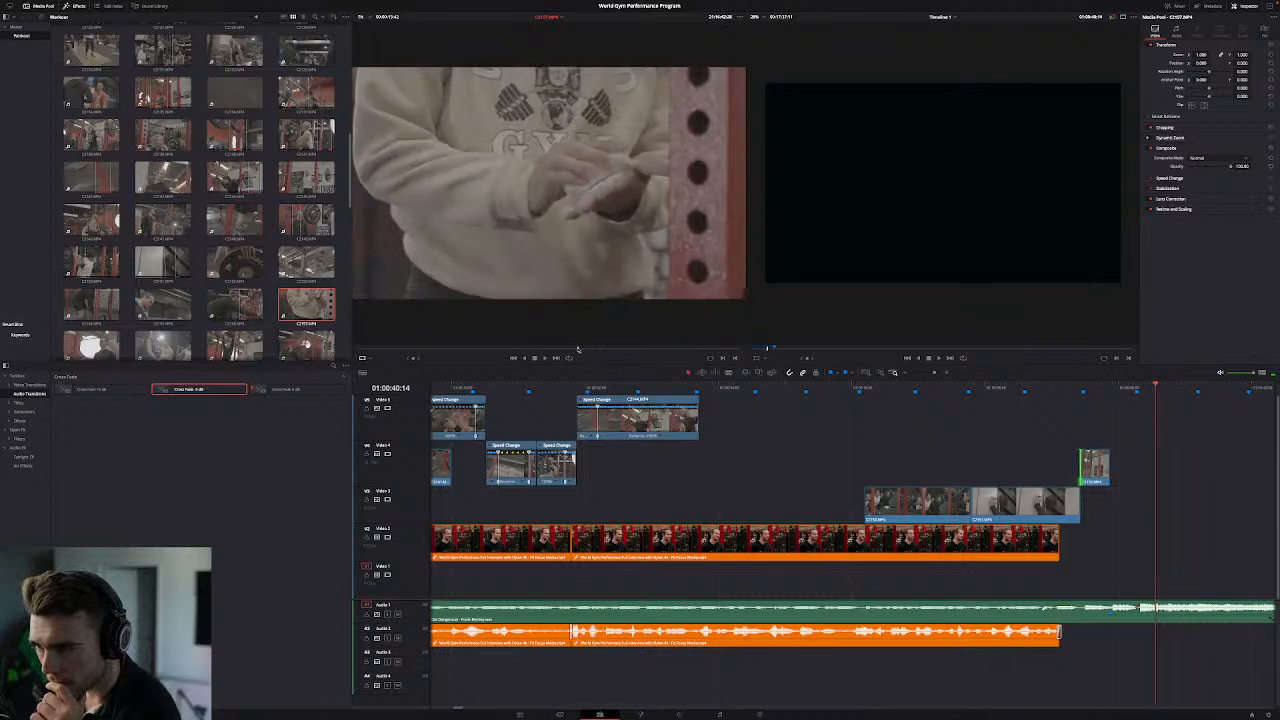
{"action": "left_click_drag", "start_coordinate": [561, 349], "coordinate": [621, 349]}
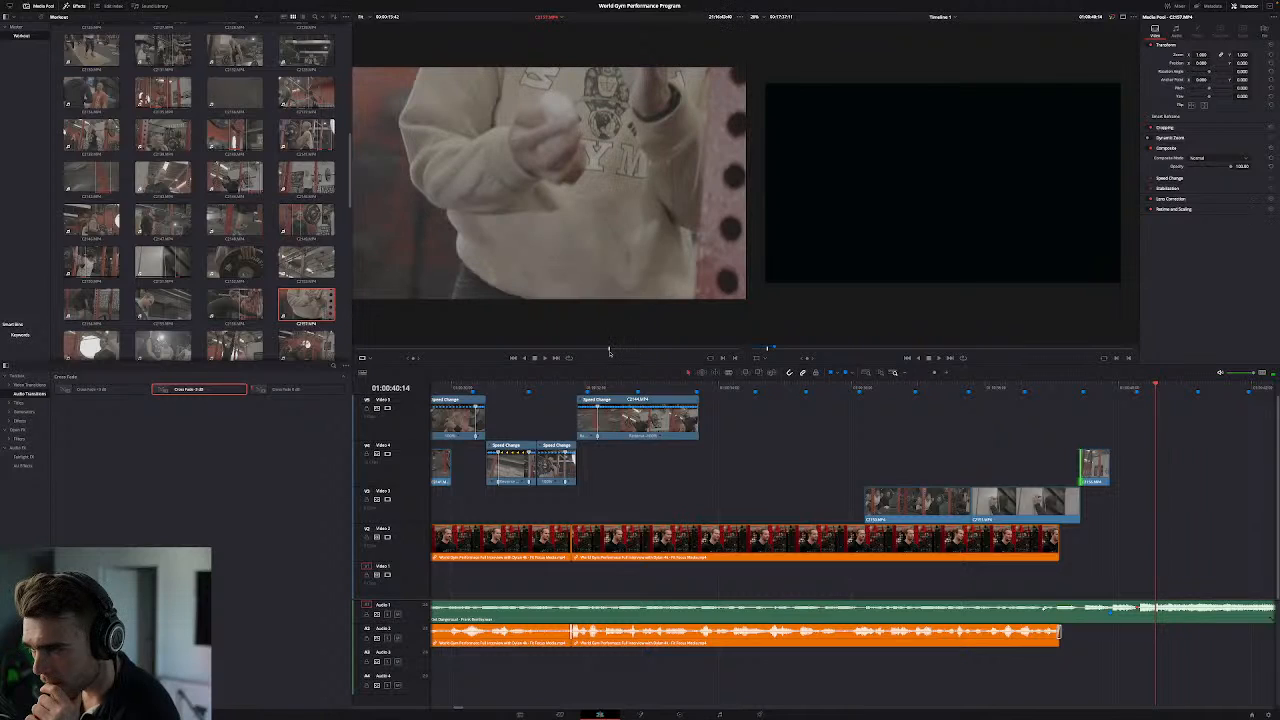
{"action": "left_click_drag", "start_coordinate": [609, 352], "coordinate": [709, 350]}
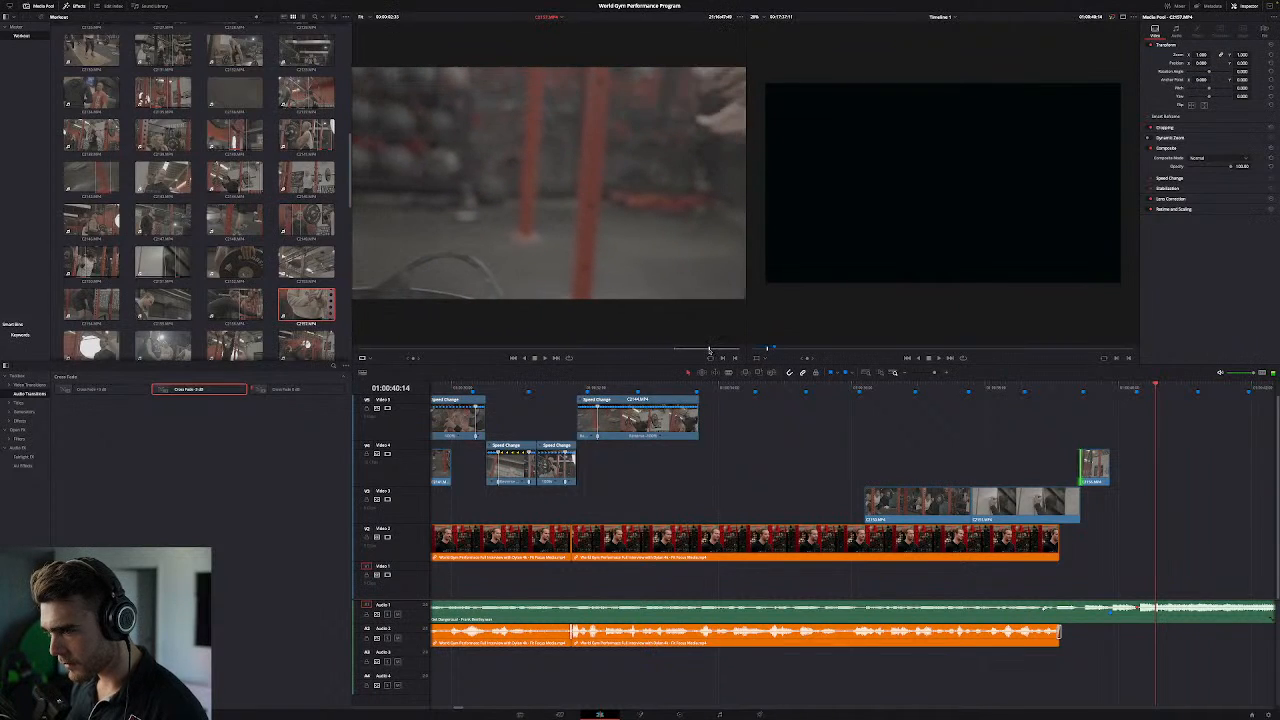
{"action": "key", "text": "o"}
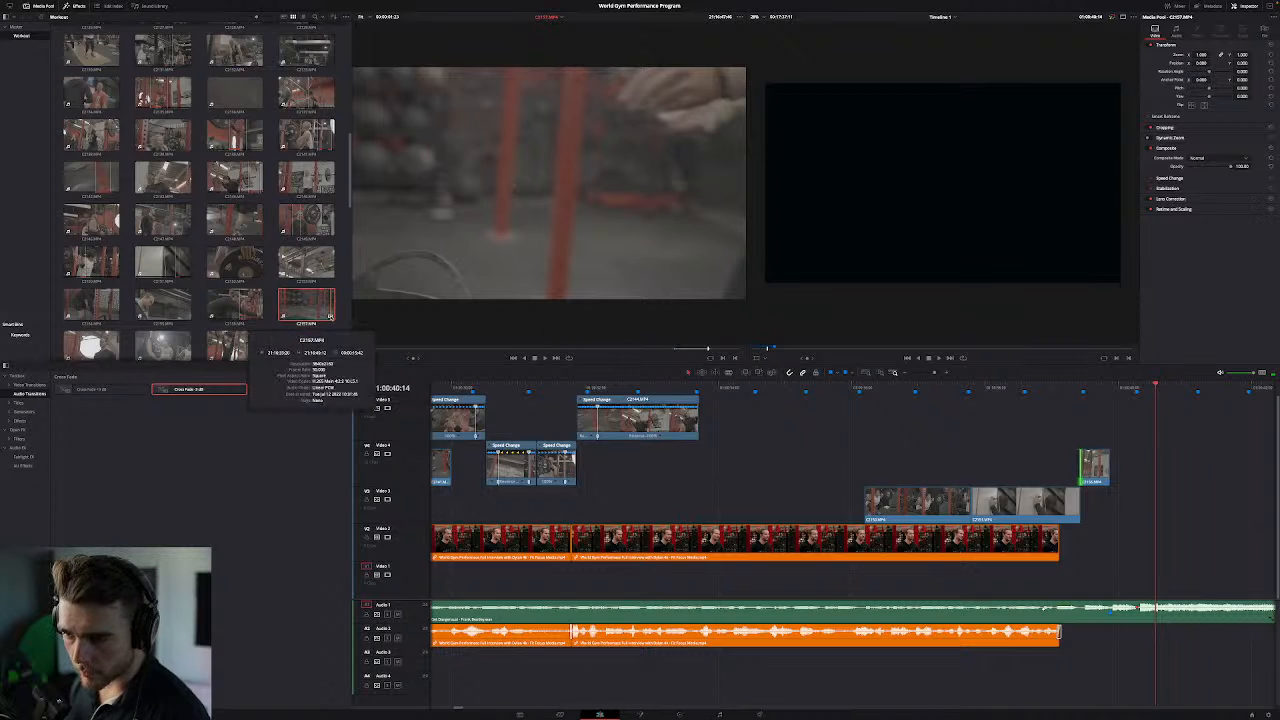
Step: Set the video frame rate of the hand-chalking clip to 25 in its clip attributes
{"action": "right_click", "coordinate": [337, 319]}
{"action": "left_click", "coordinate": [371, 410]}
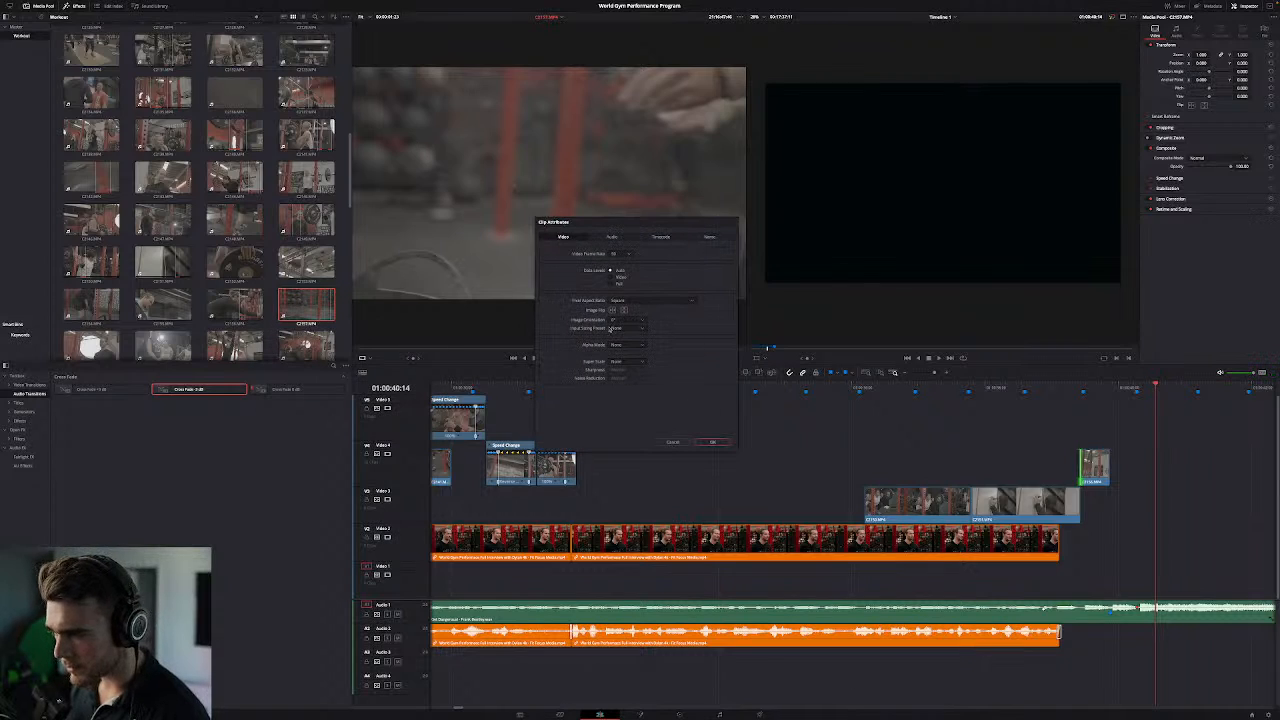
{"action": "left_click", "coordinate": [627, 256]}
{"action": "left_click", "coordinate": [620, 284]}
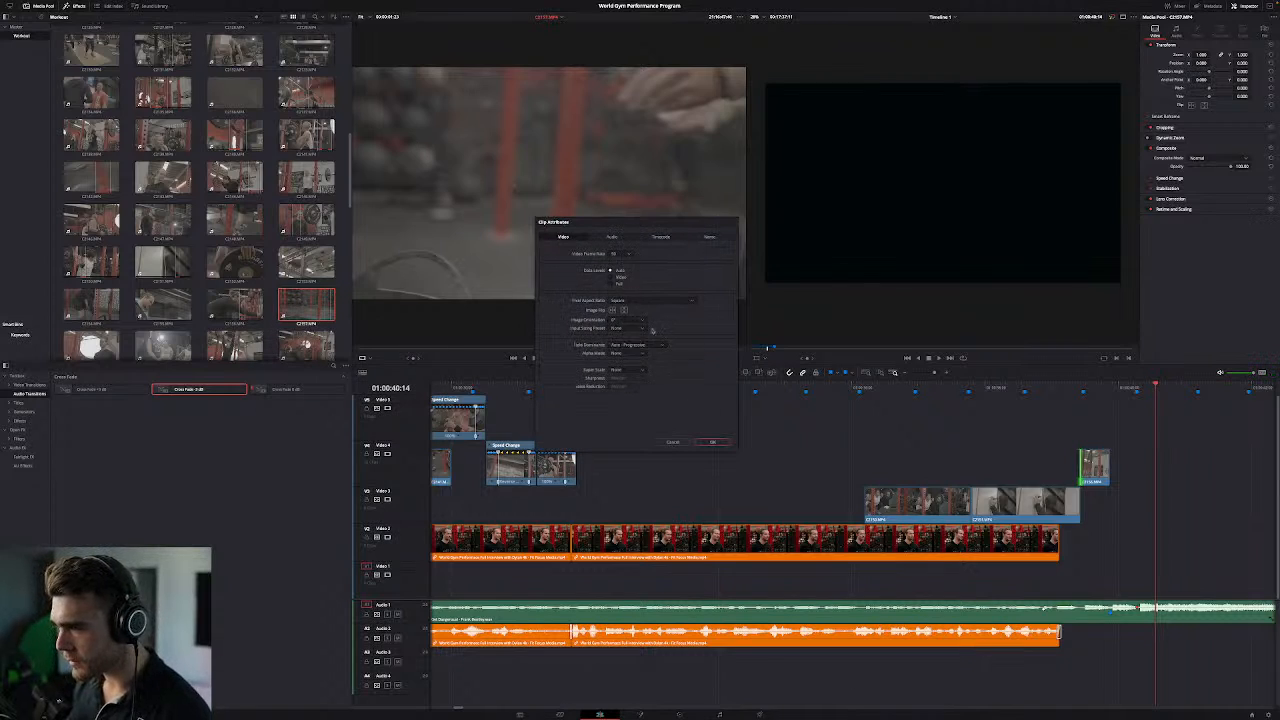
{"action": "left_click", "coordinate": [724, 444]}
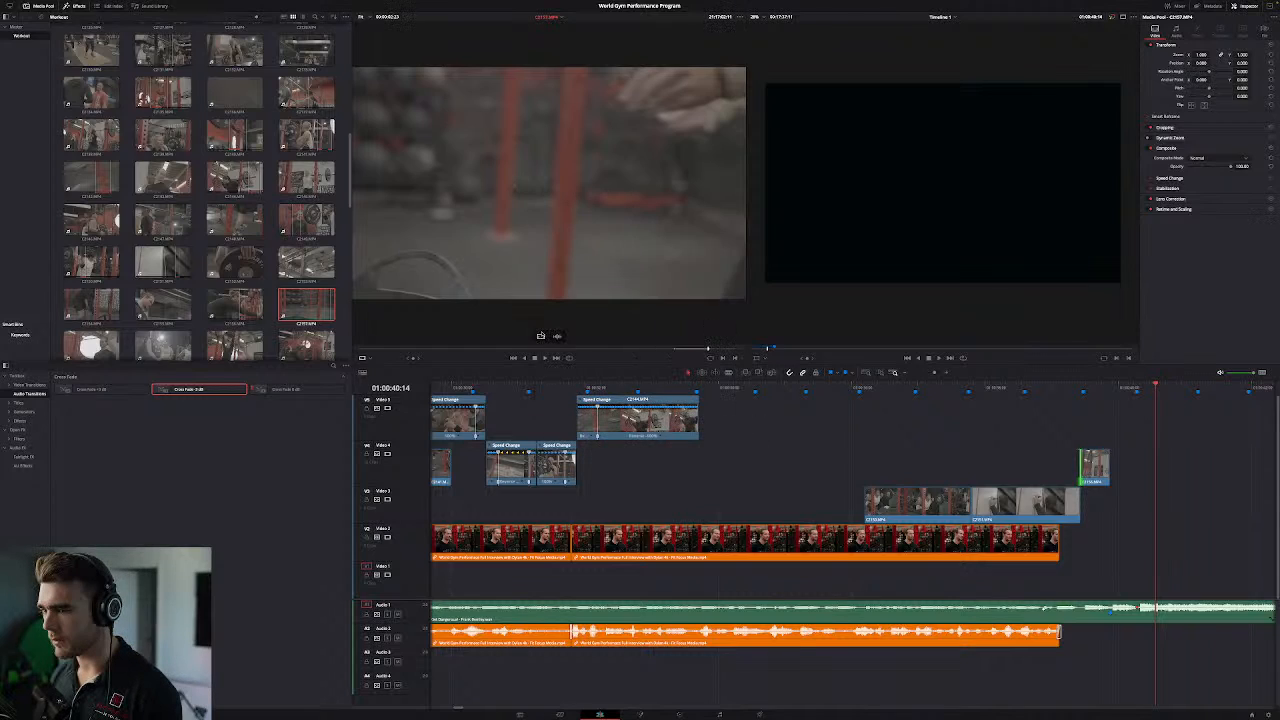
Step: Place the marked hand-chalking range on Video 3 directly after the rings clip and cut it down to end just after 01:00:40:00
{"action": "left_click_drag", "start_coordinate": [541, 336], "coordinate": [1109, 503]}
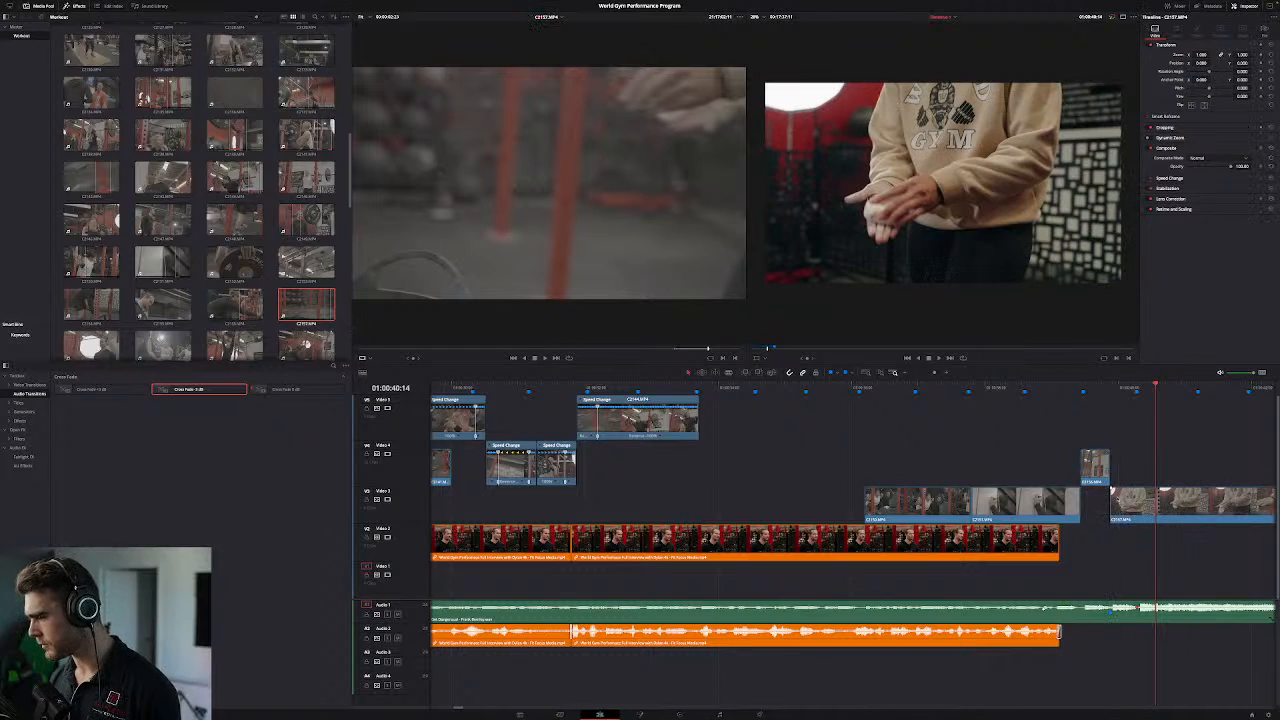
{"action": "left_click", "coordinate": [1044, 393]}
{"action": "key", "text": "space"}
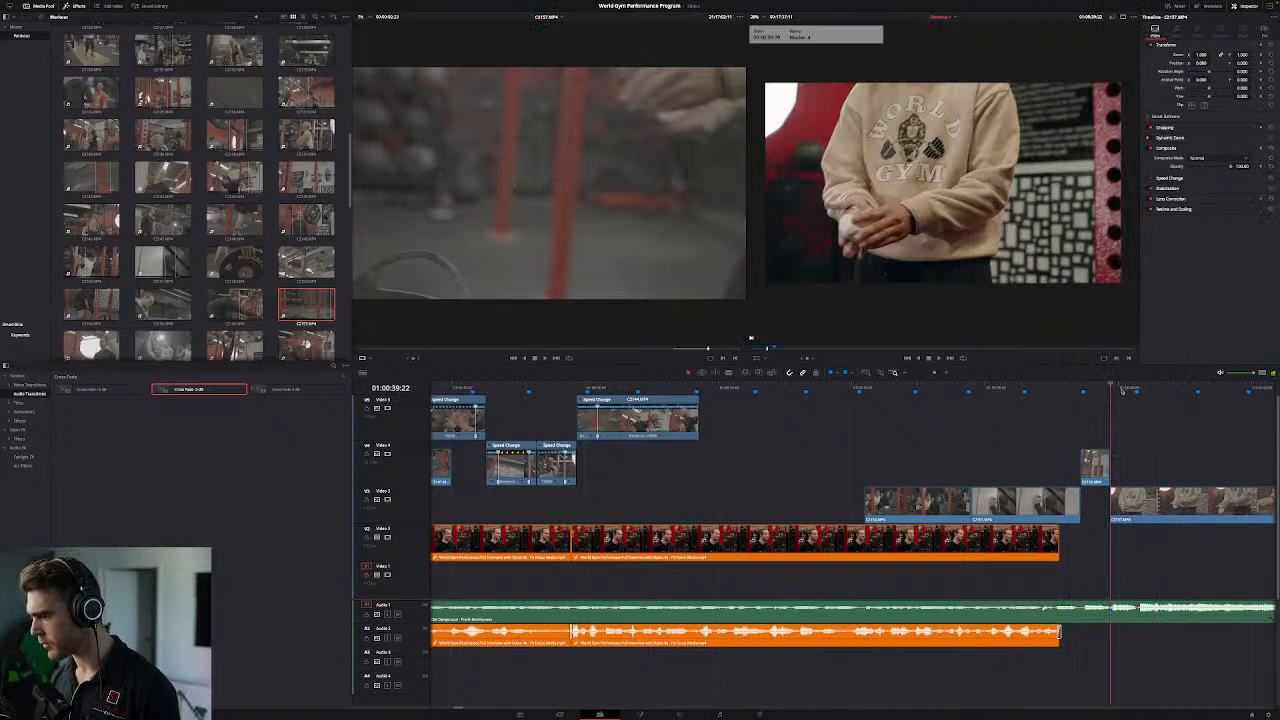
{"action": "key", "text": "ctrl+b"}
{"action": "left_click", "coordinate": [1180, 508]}
{"action": "key", "text": "Delete"}
Step: Play back the whiteboard, rings and hand-chalking cuts several times to check them against the music
{"action": "left_click", "coordinate": [992, 390]}
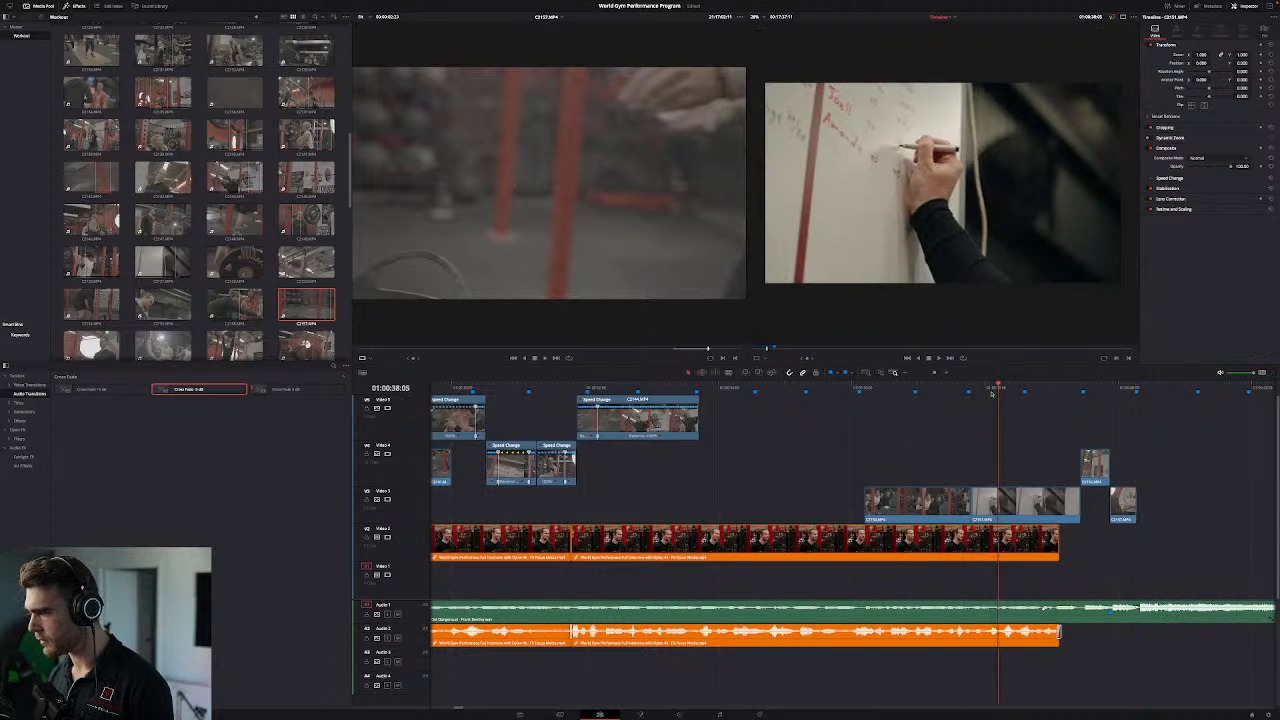
{"action": "key", "text": "space"}
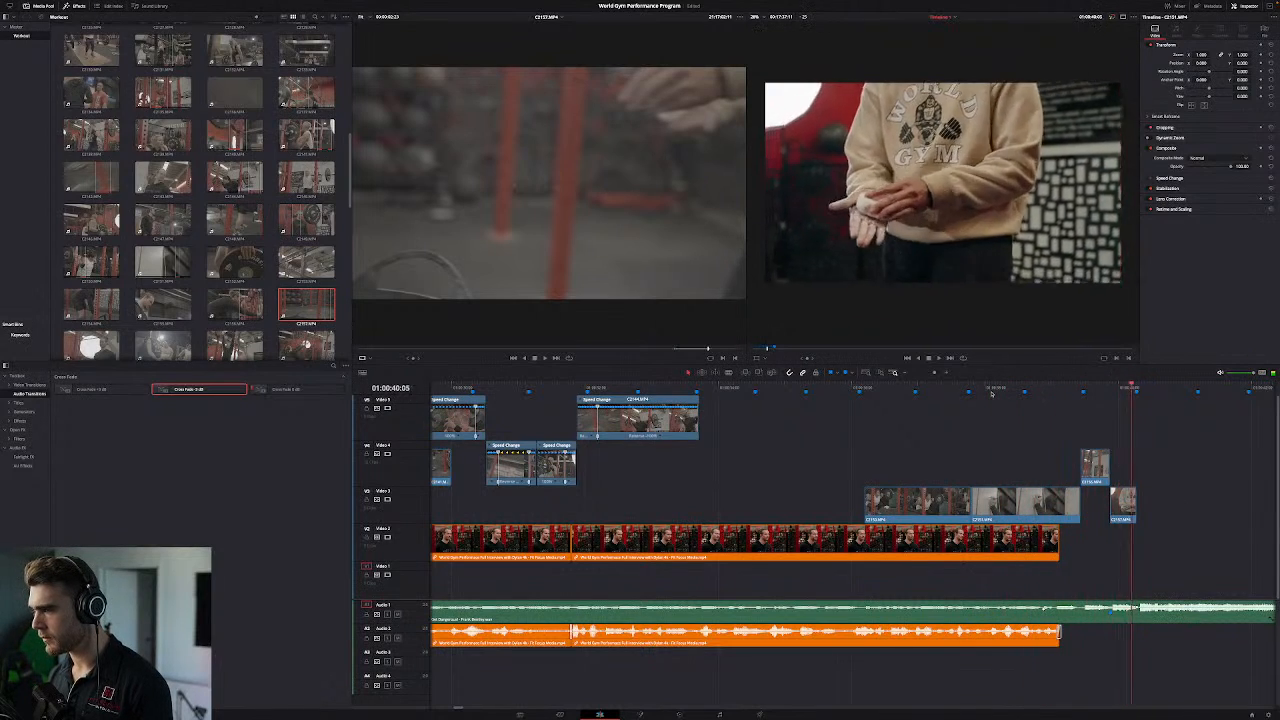
{"action": "key", "text": "space"}
{"action": "left_click", "coordinate": [1101, 391]}
{"action": "key", "text": "space"}
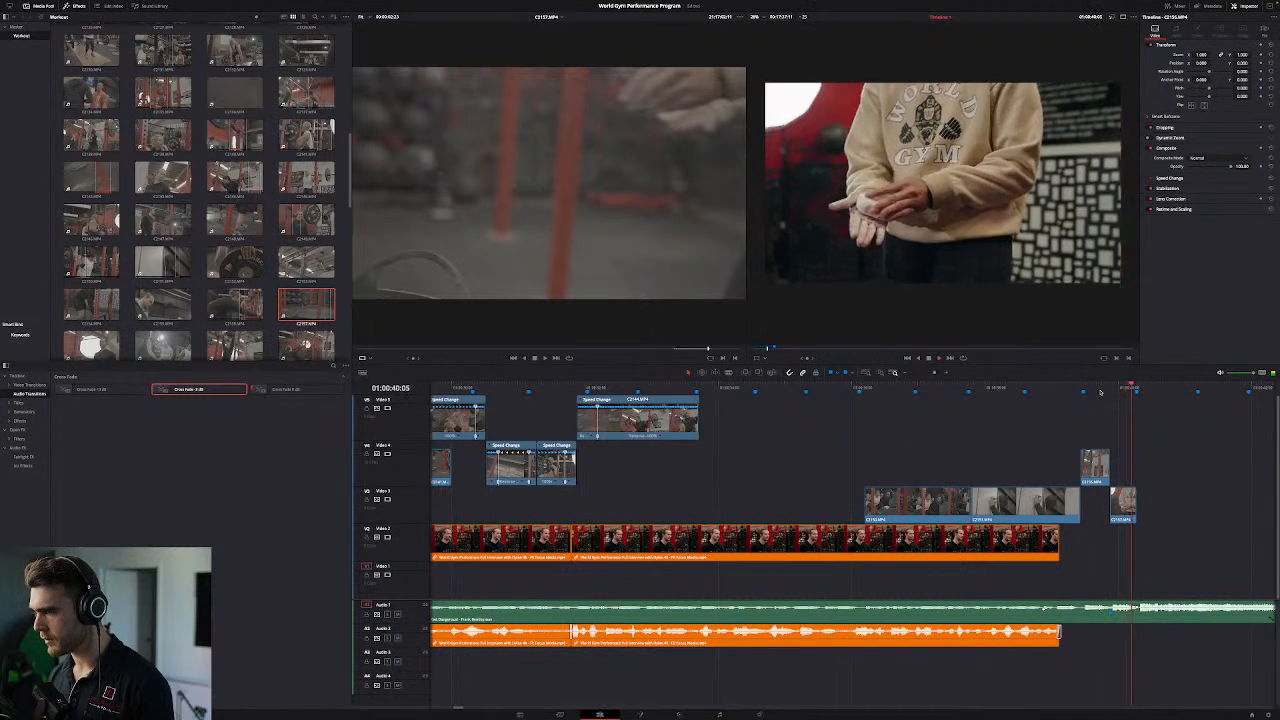
{"action": "key", "text": "space"}
{"action": "left_click", "coordinate": [1070, 391]}
{"action": "key", "text": "space"}
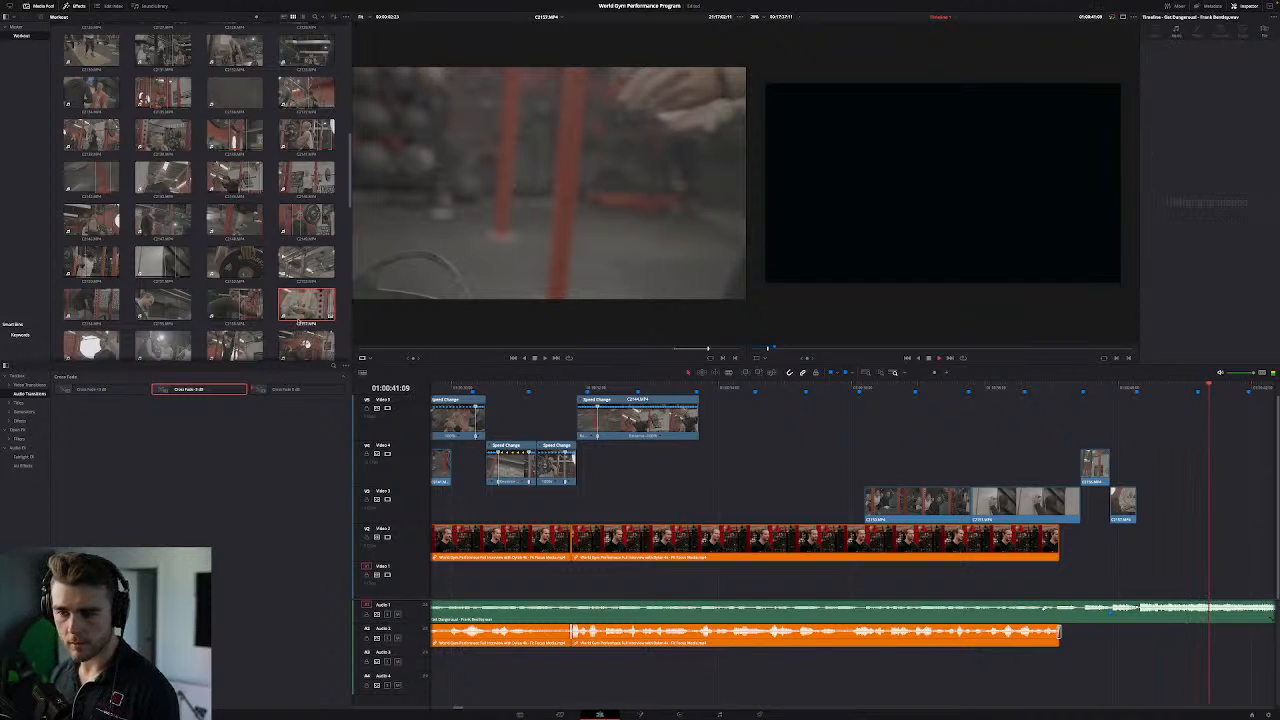
Step: Go to the interview section captioned "How Is World Gym Performace Different??" near 01:02:00 and listen to its opening
{"action": "scroll", "coordinate": [300, 320], "scroll_direction": "down", "scroll_amount": 4}
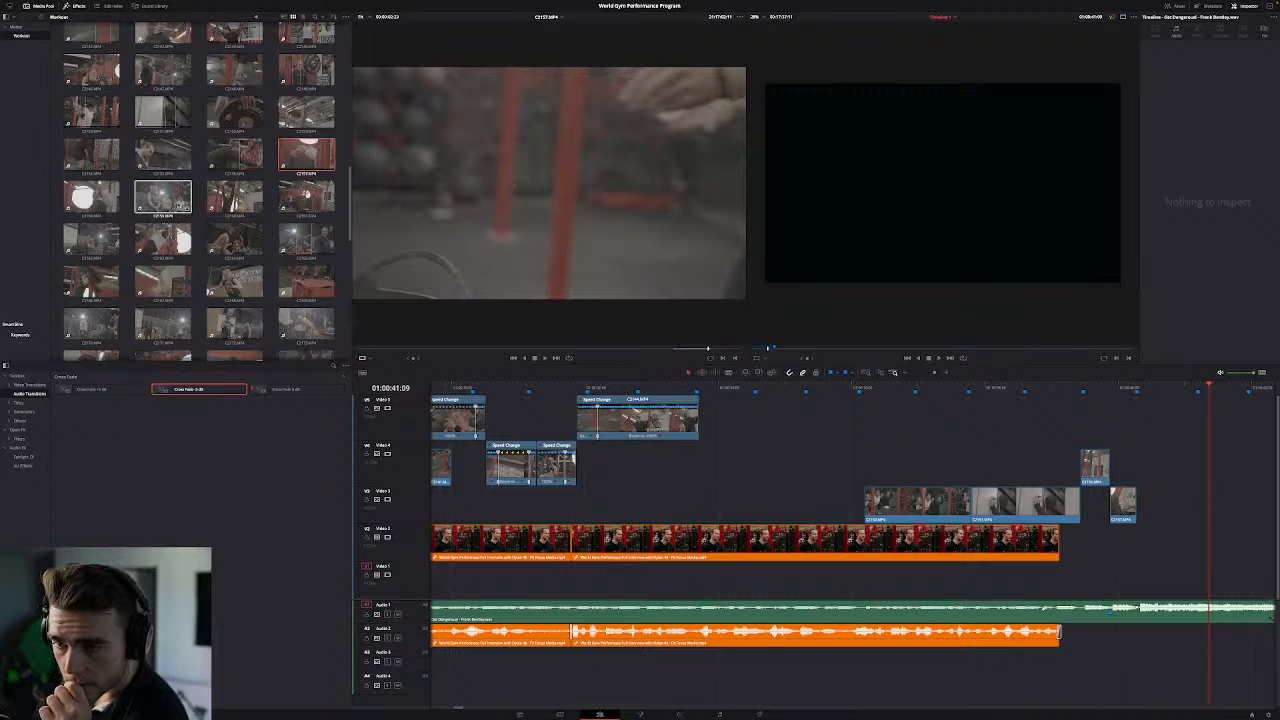
{"action": "left_click", "coordinate": [905, 373]}
{"action": "left_click", "coordinate": [905, 373]}
{"action": "left_click", "coordinate": [905, 373]}
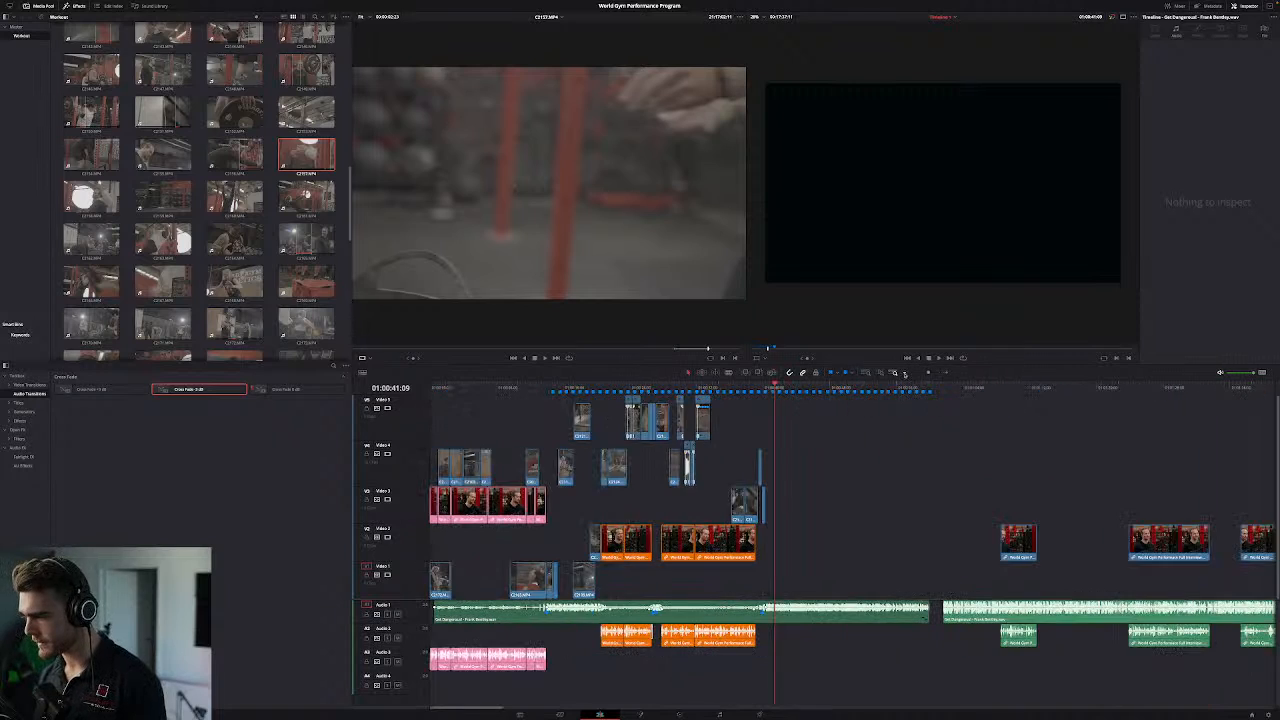
{"action": "left_click", "coordinate": [1151, 387]}
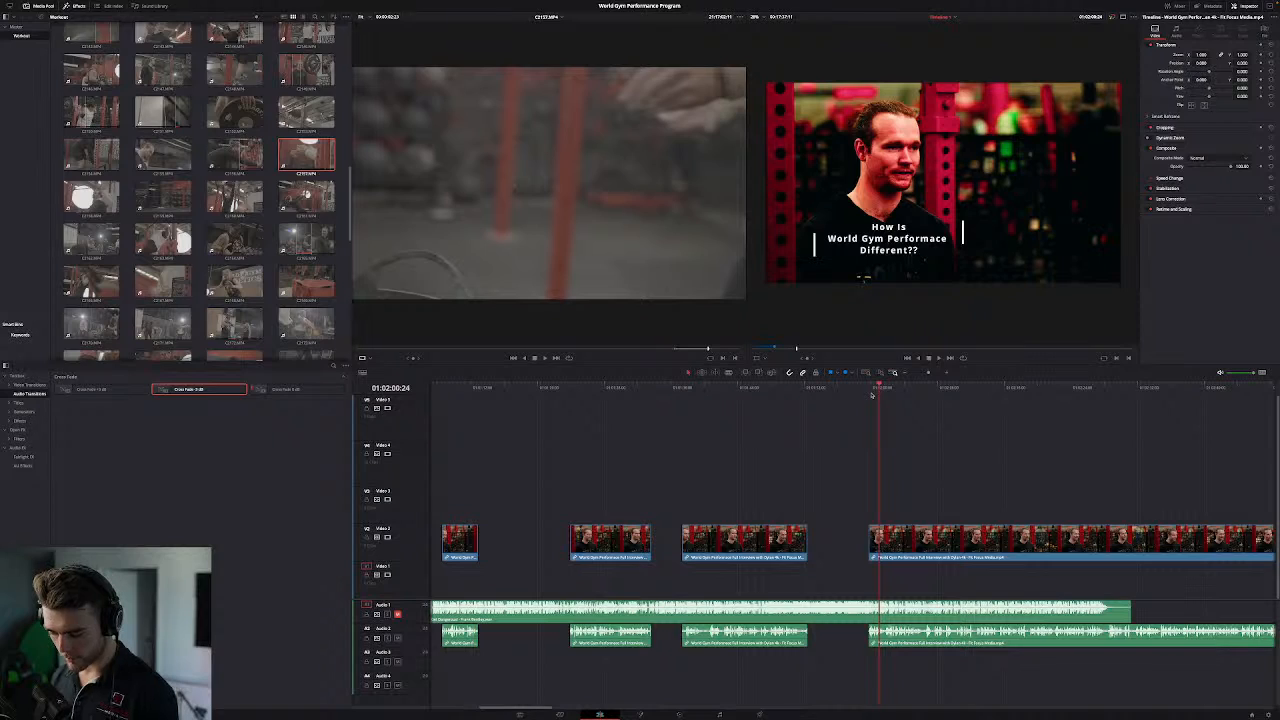
{"action": "key", "text": "space"}
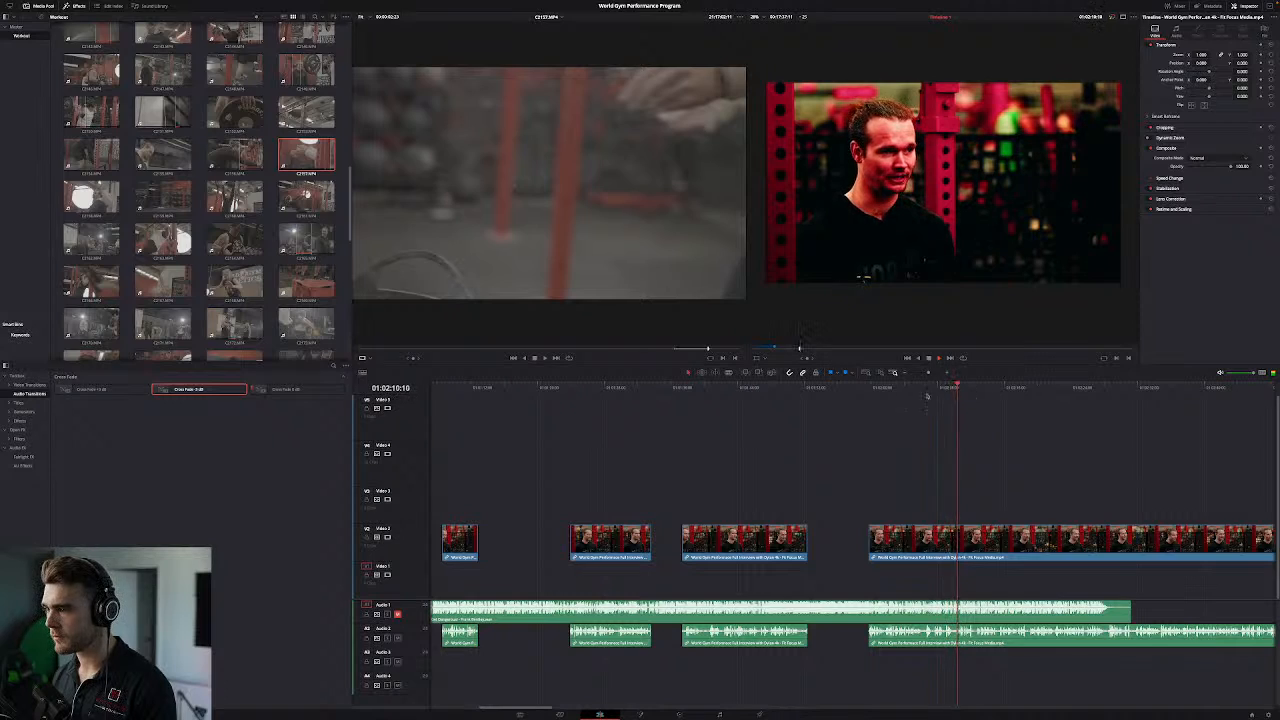
{"action": "left_click", "coordinate": [869, 388]}
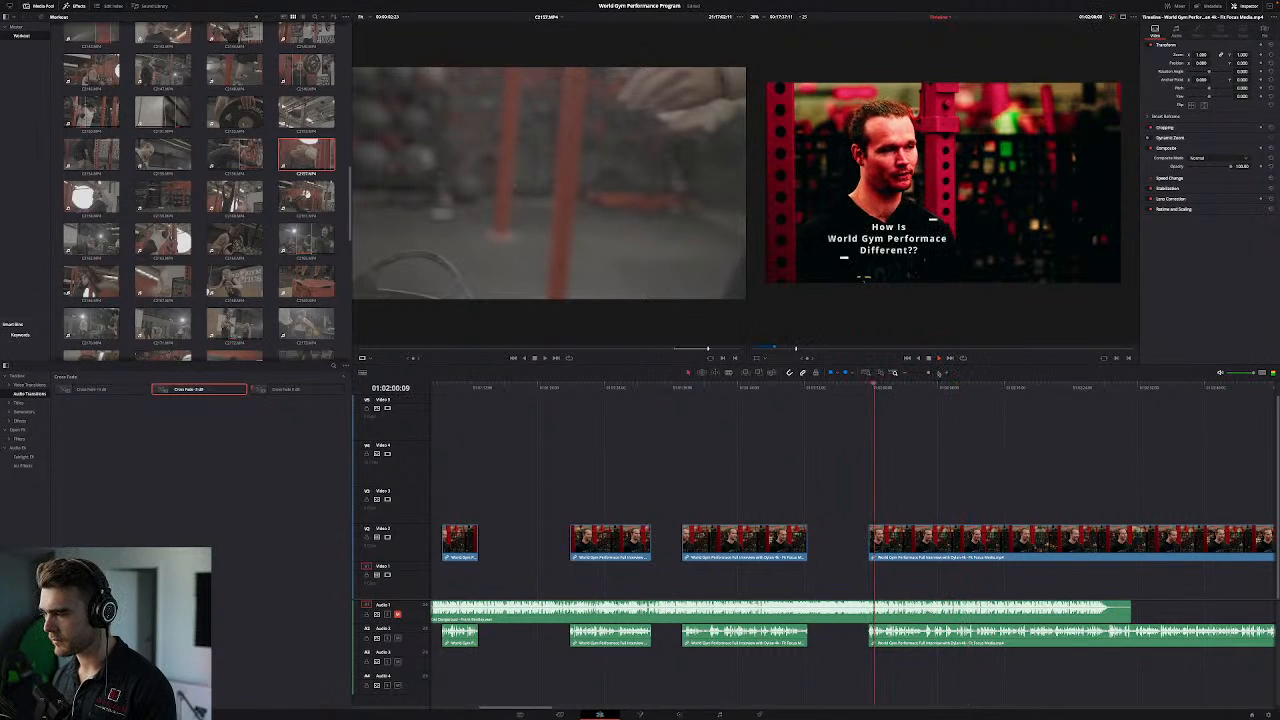
Step: Split the interview clip on Video 2 at 01:02:01:18 and delete the portion before the cut
{"action": "left_click", "coordinate": [938, 373]}
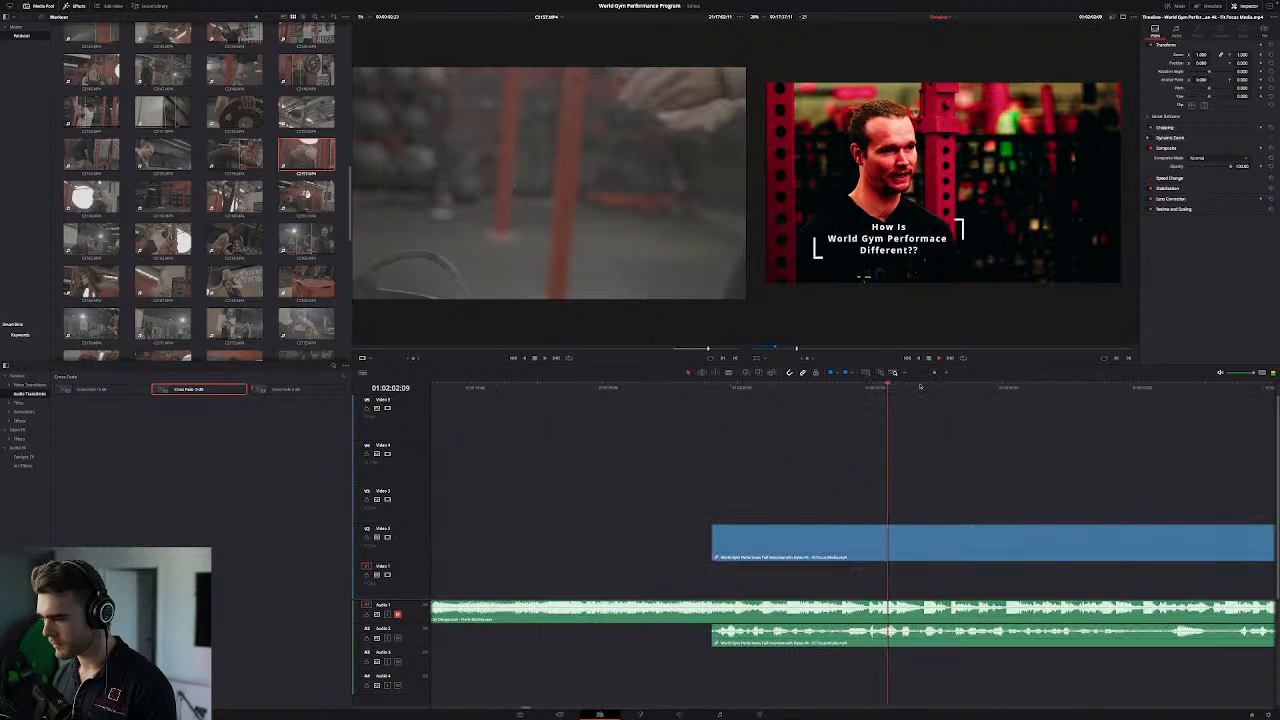
{"action": "left_click", "coordinate": [845, 387]}
{"action": "left_click", "coordinate": [865, 547]}
{"action": "key", "text": "super+b"}
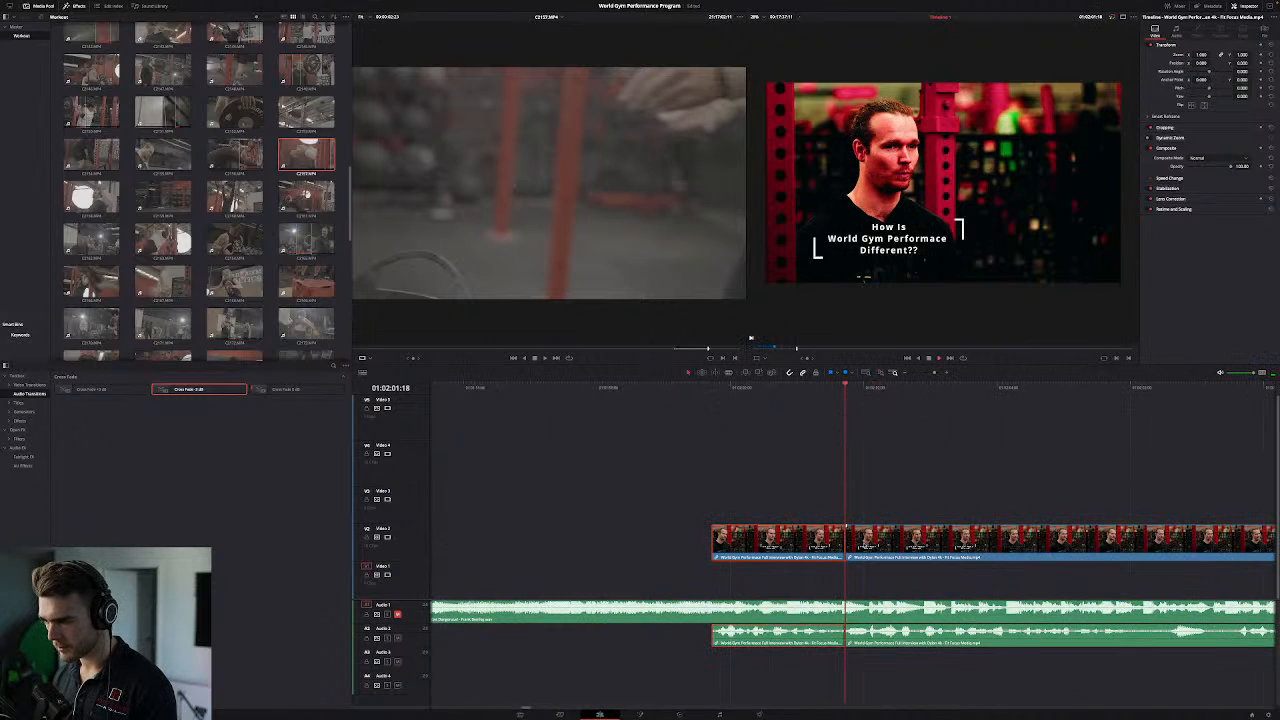
{"action": "key", "text": "BackSpace"}
Step: Play through the answer and split the interview clip at 01:02:06:07
{"action": "key", "text": "space"}
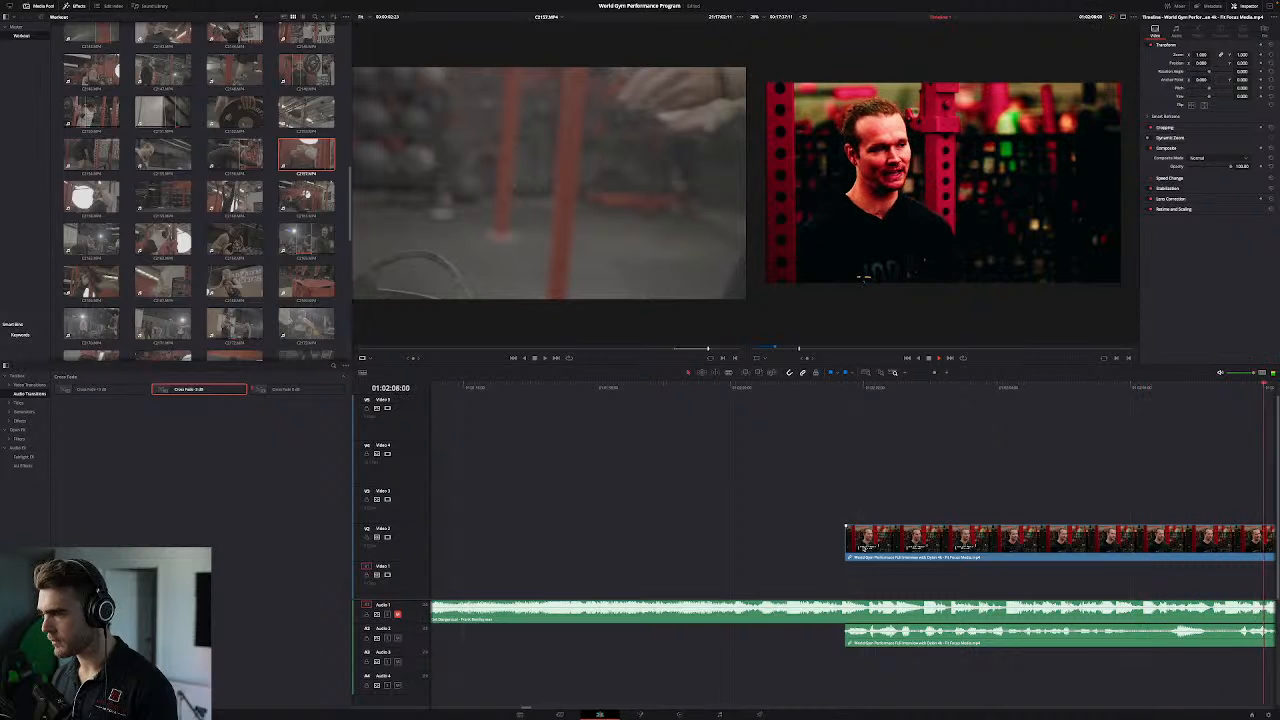
{"action": "left_click", "coordinate": [981, 387]}
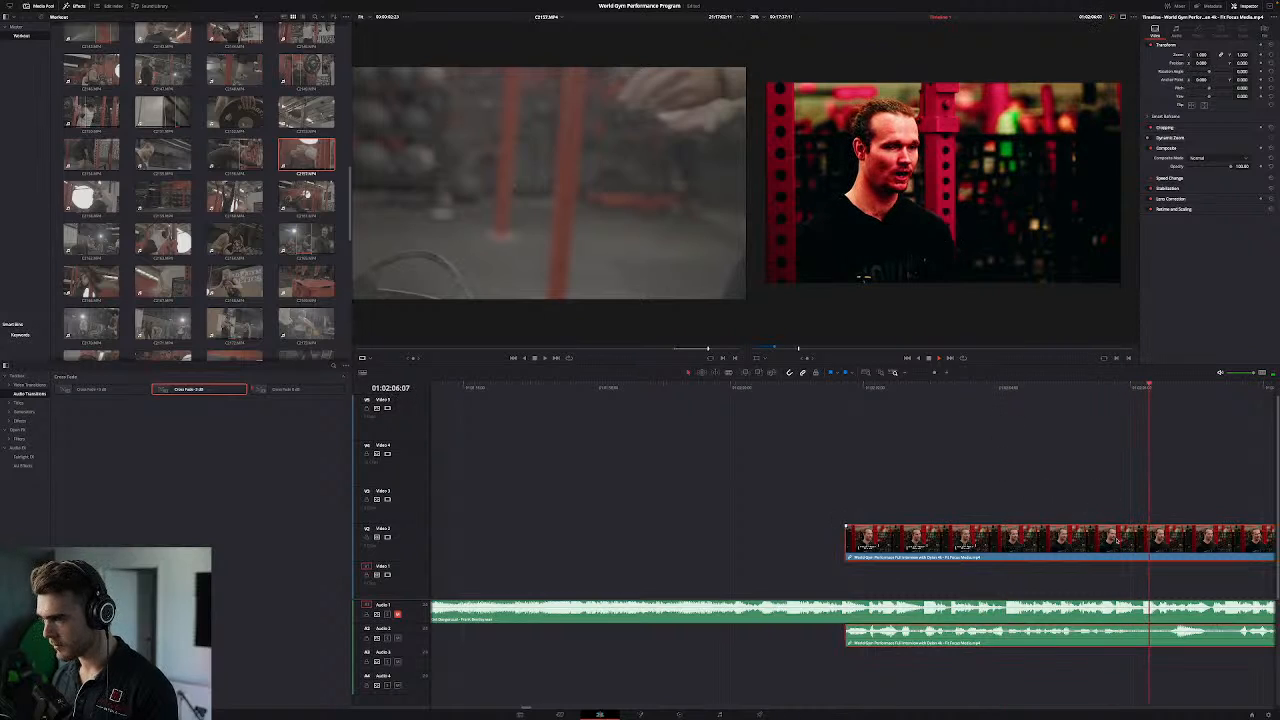
{"action": "key", "text": "ctrl+b"}
Step: Find where the next usable line starts, split the interview at 01:02:10:07 and delete the section between the two cuts
{"action": "key", "text": "space"}
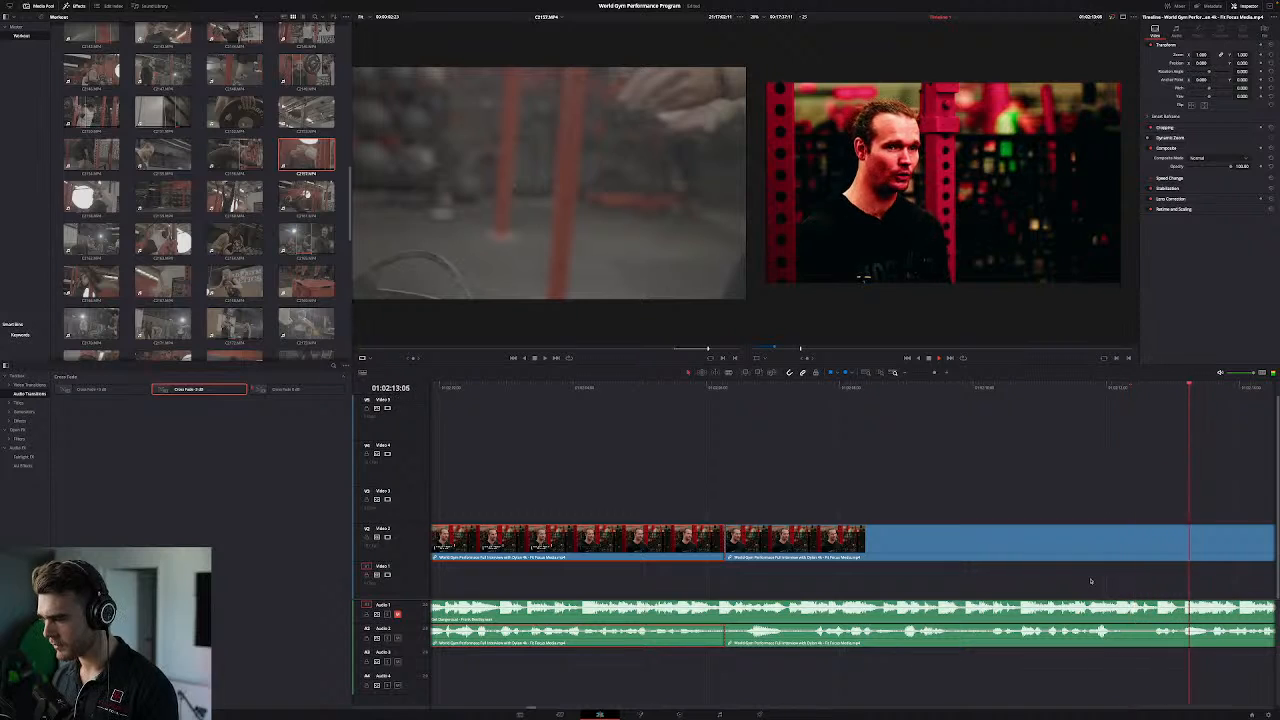
{"action": "left_click", "coordinate": [998, 388]}
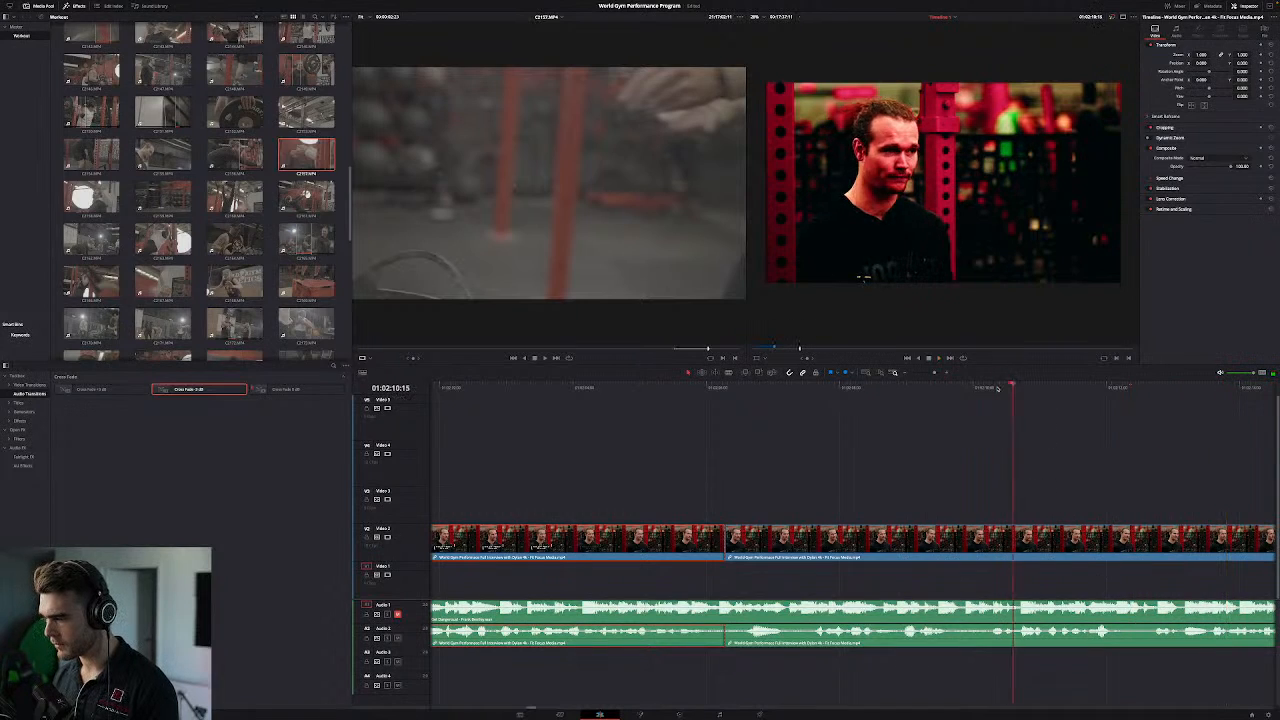
{"action": "left_click", "coordinate": [992, 388]}
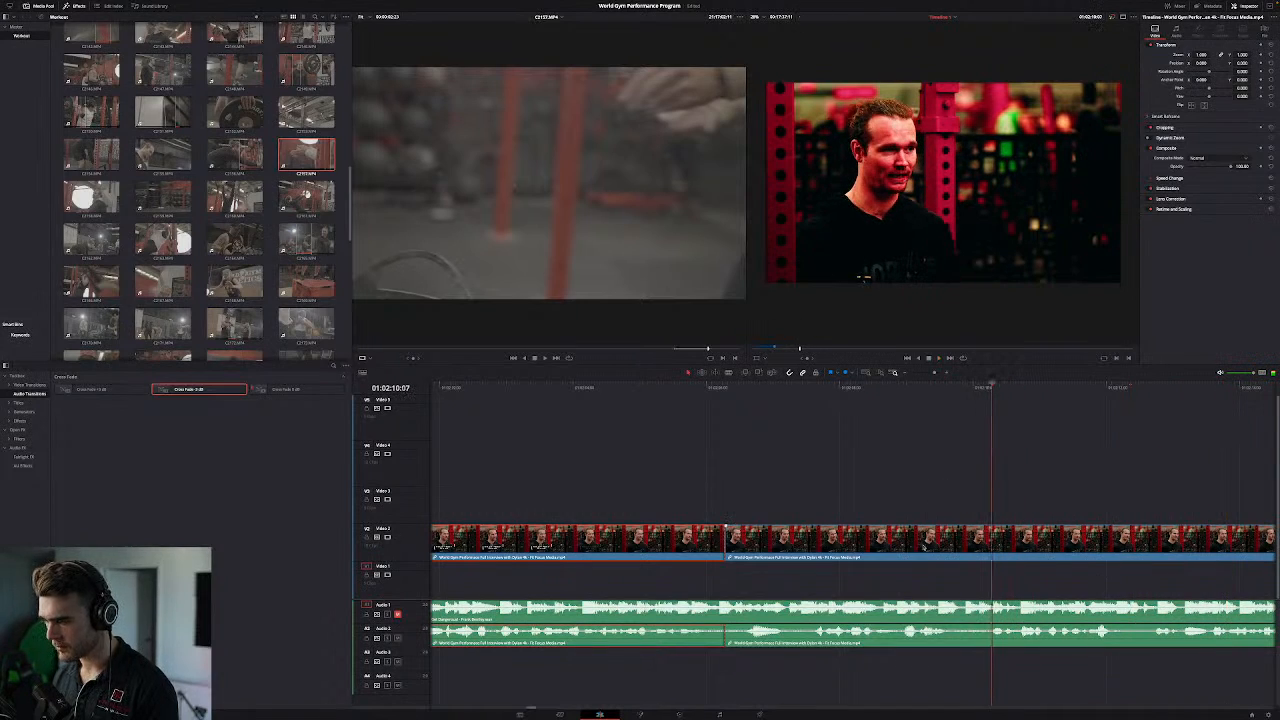
{"action": "left_click", "coordinate": [925, 545]}
{"action": "key", "text": "ctrl+b"}
{"action": "key", "text": "BackSpace"}
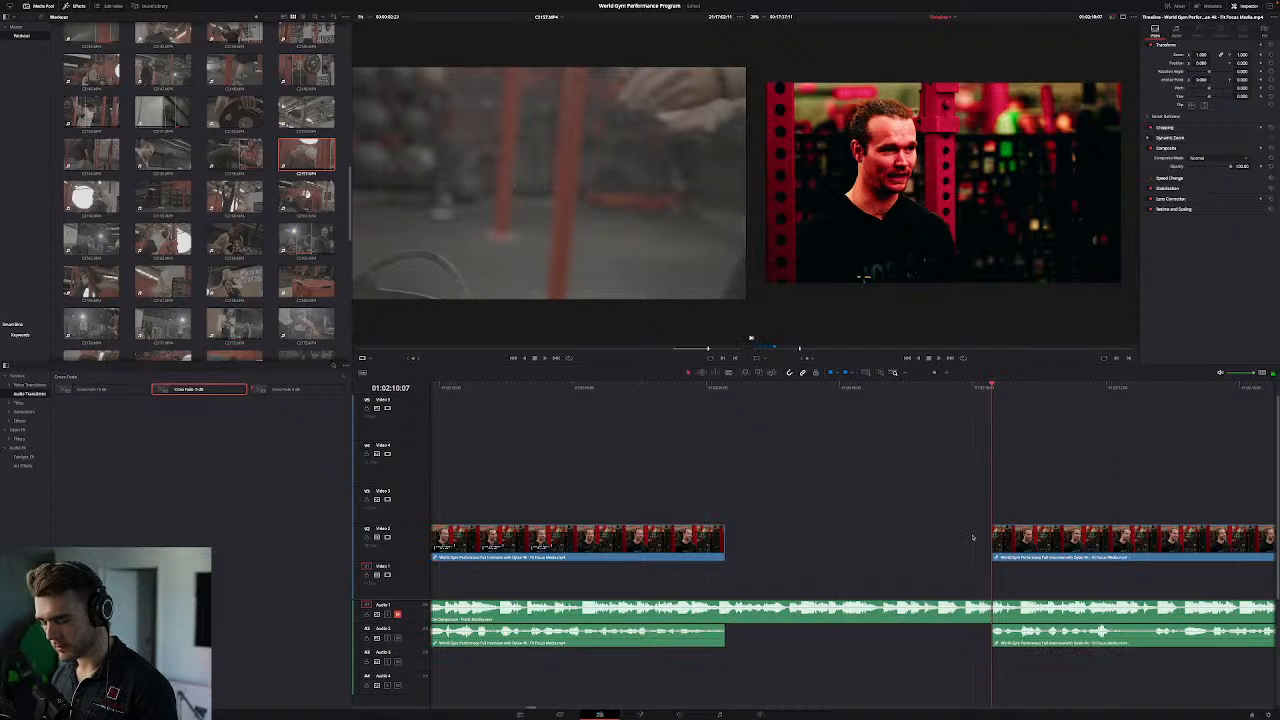
Step: Split the interview at 01:02:17:12 and raise the section before the cut onto Video 3 with its audio on Audio 3
{"action": "key", "text": "space"}
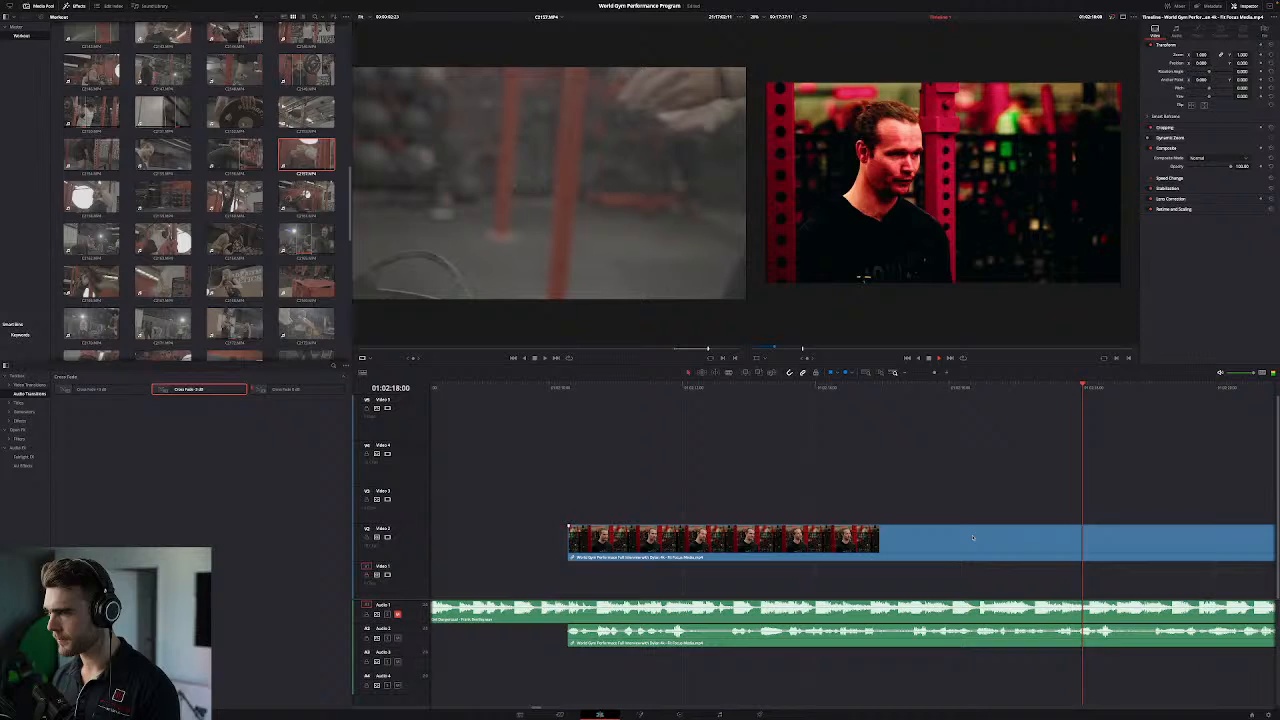
{"action": "left_click", "coordinate": [1006, 392]}
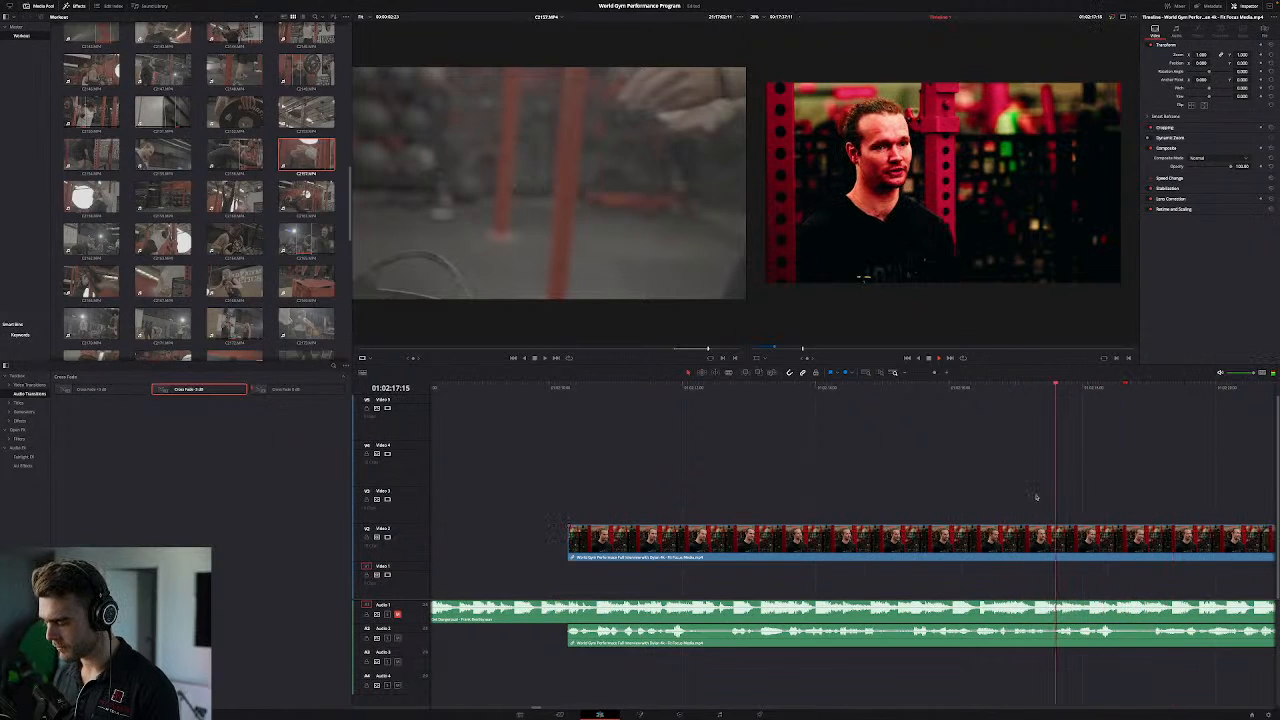
{"action": "key", "text": "Left"}
{"action": "key", "text": "Left"}
{"action": "key", "text": "Left"}
{"action": "key", "text": "ctrl+b"}
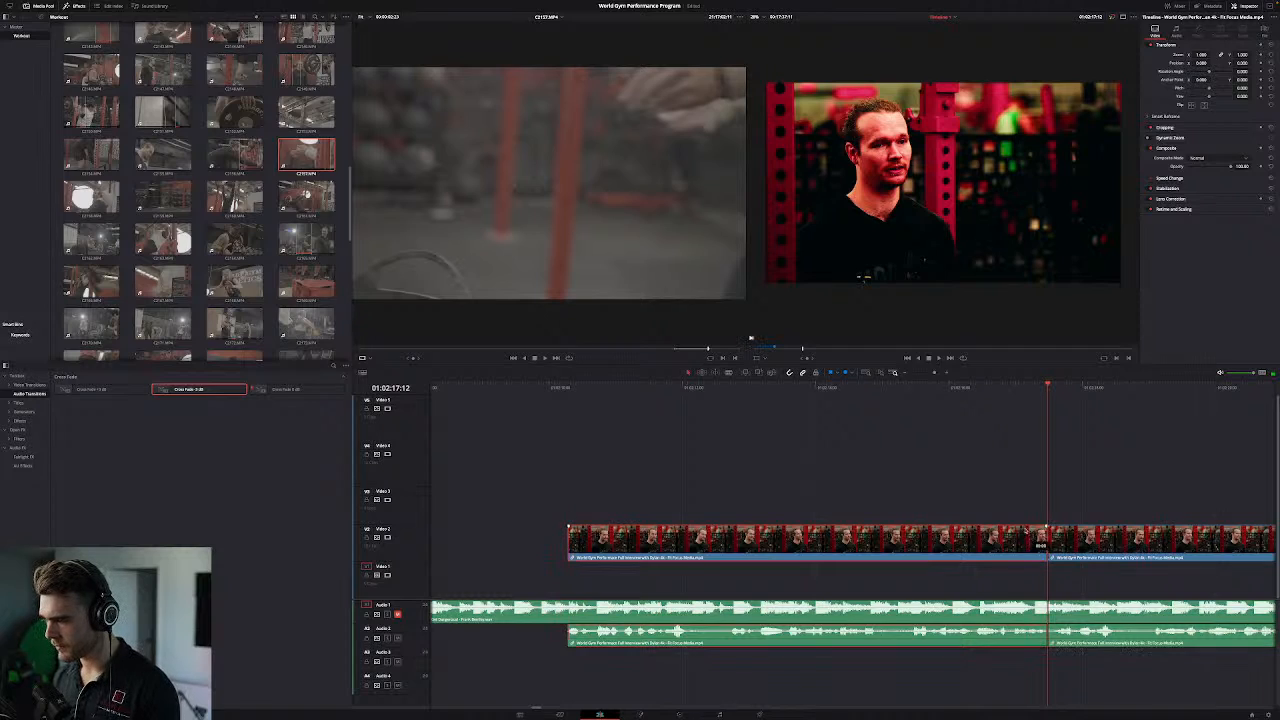
{"action": "left_click_drag", "start_coordinate": [1025, 531], "coordinate": [1017, 497]}
Step: Listen to the interview beyond the raised section and split it at 01:02:28:14 where the next part begins
{"action": "key", "text": "space"}
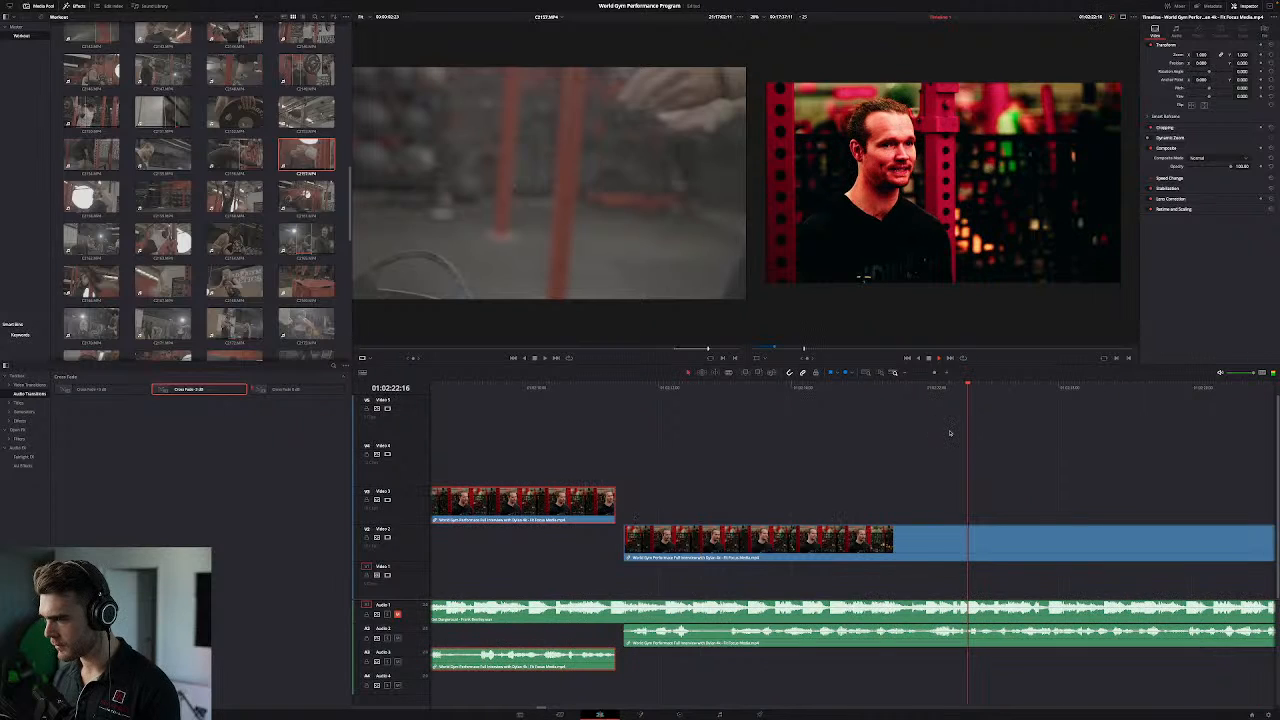
{"action": "key", "text": "ctrl+minus"}
{"action": "key", "text": "ctrl+minus"}
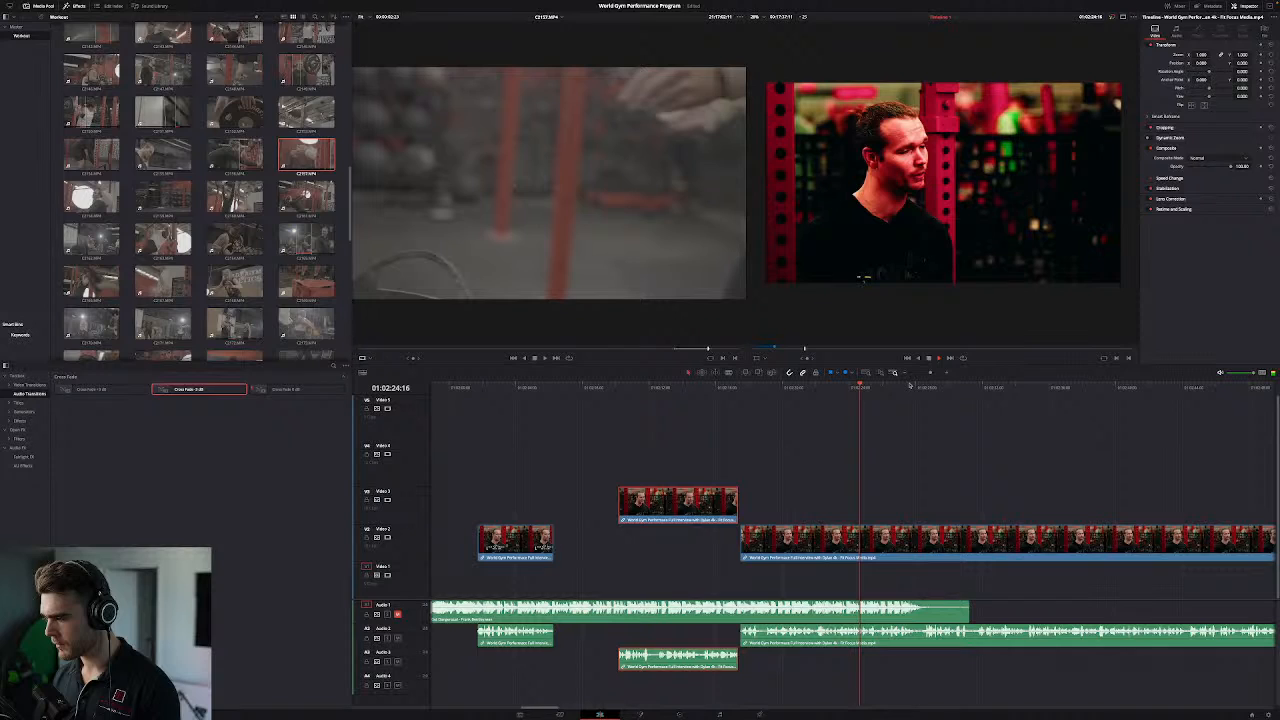
{"action": "left_click", "coordinate": [967, 387]}
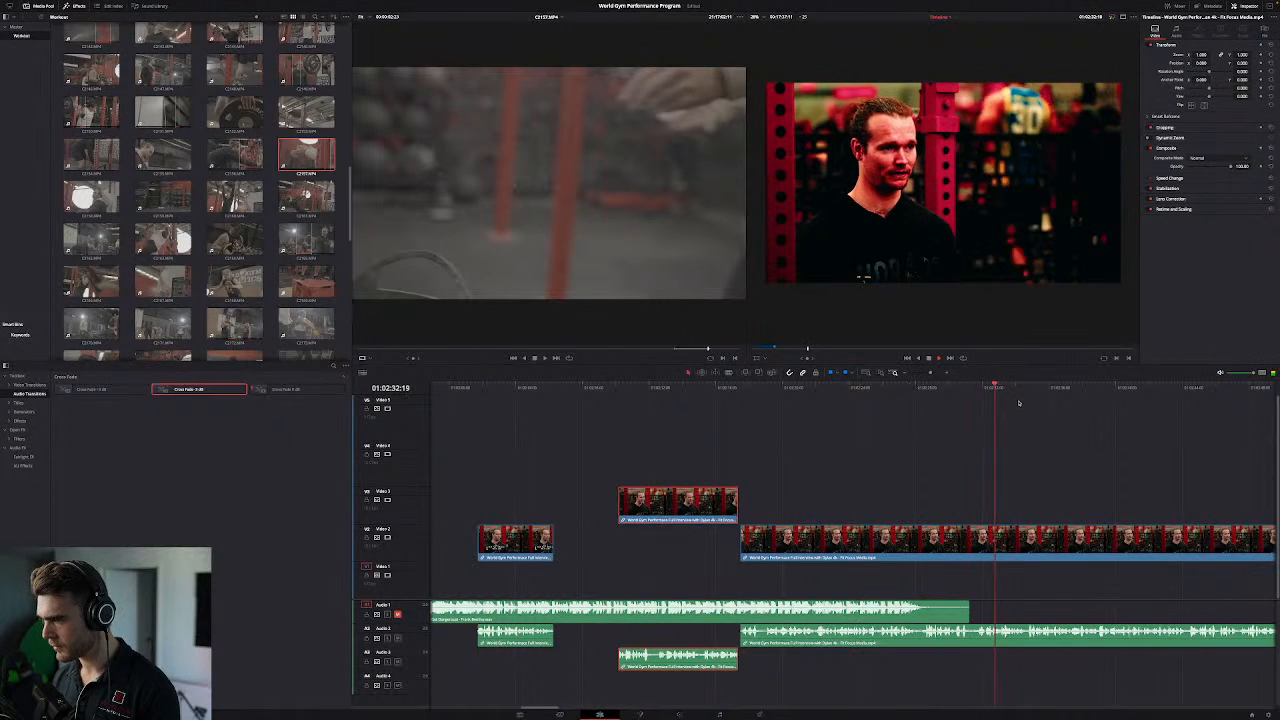
{"action": "left_click", "coordinate": [983, 389]}
{"action": "left_click", "coordinate": [938, 401]}
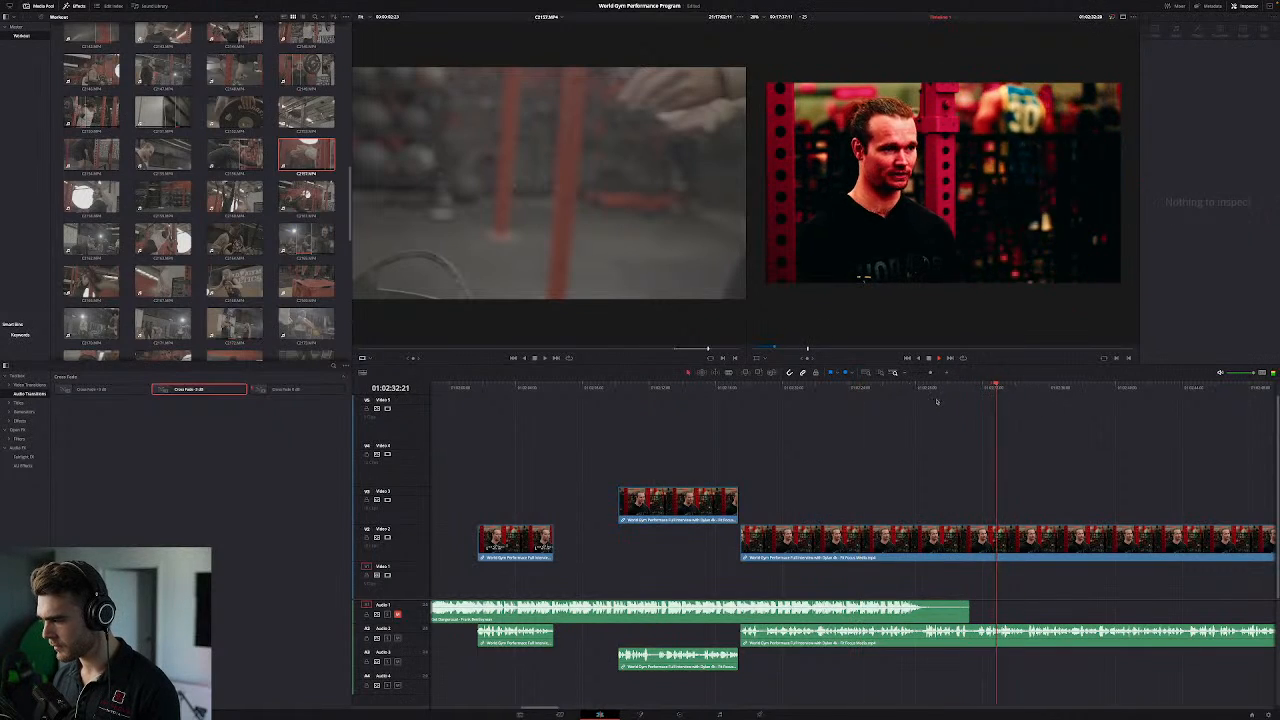
{"action": "left_click", "coordinate": [920, 389]}
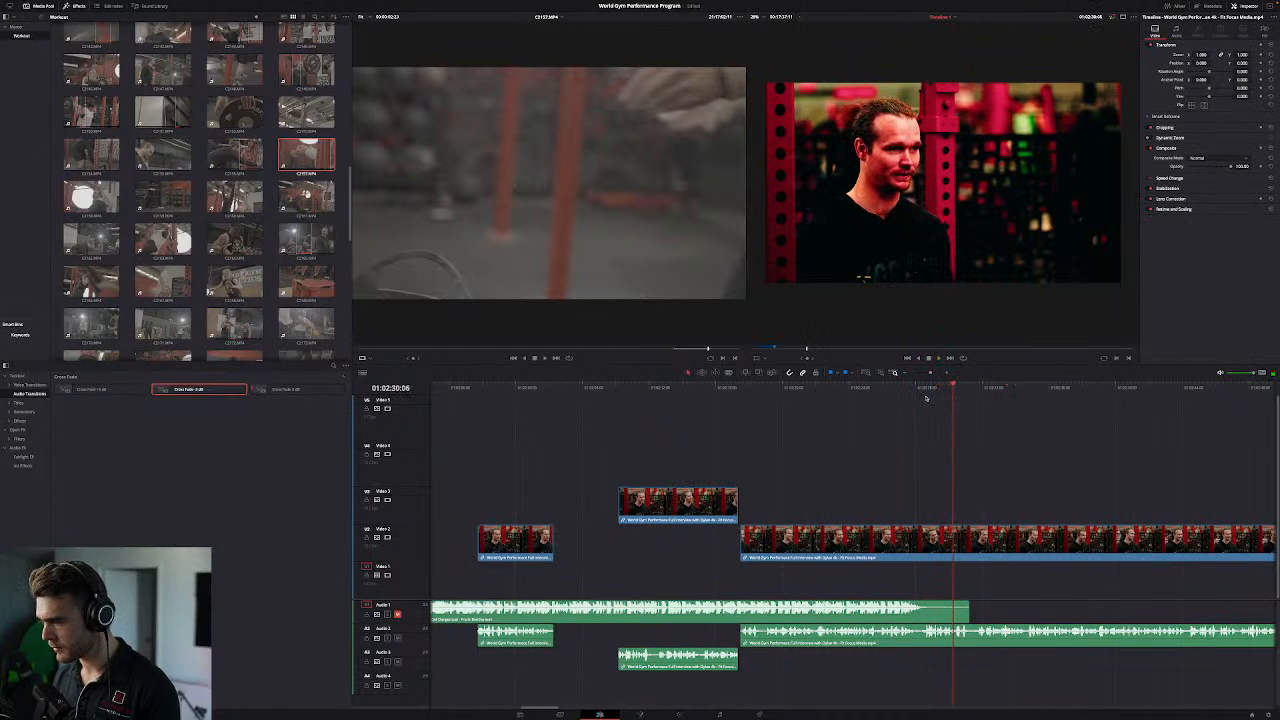
{"action": "left_click", "coordinate": [921, 392]}
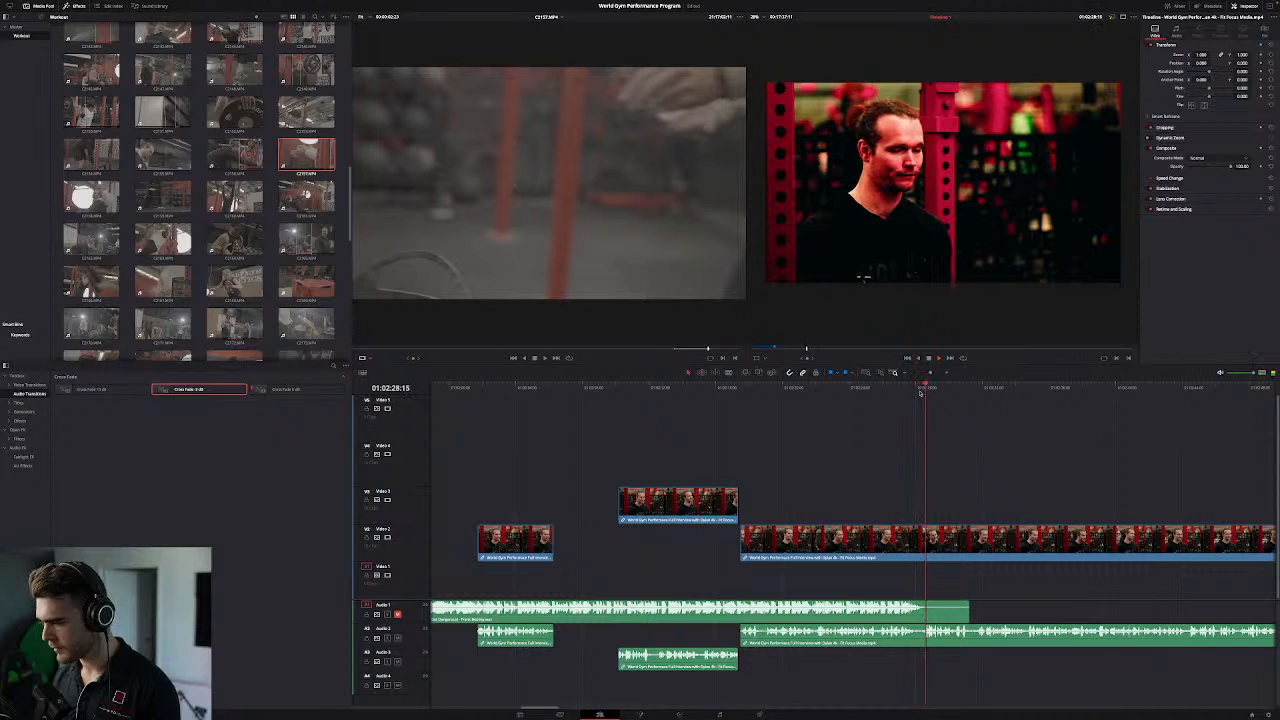
{"action": "left_click", "coordinate": [920, 392]}
{"action": "left_click", "coordinate": [920, 392]}
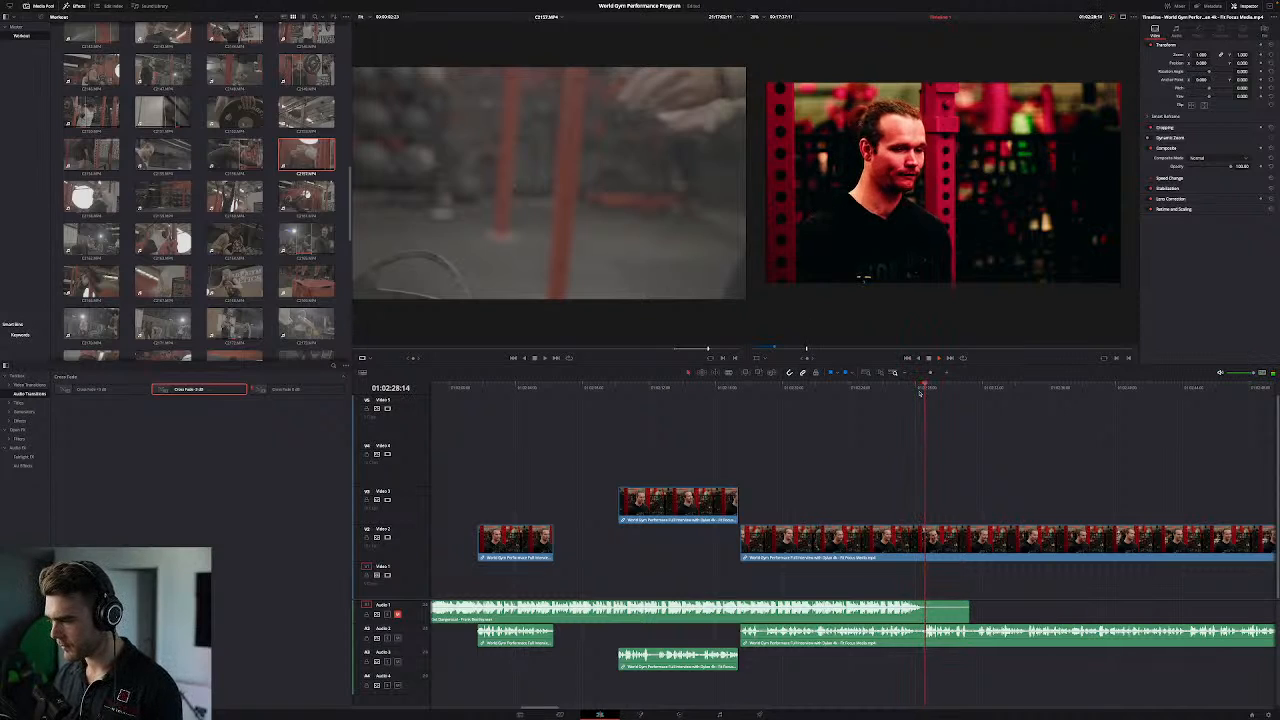
{"action": "key", "text": "space"}
{"action": "left_click", "coordinate": [932, 537]}
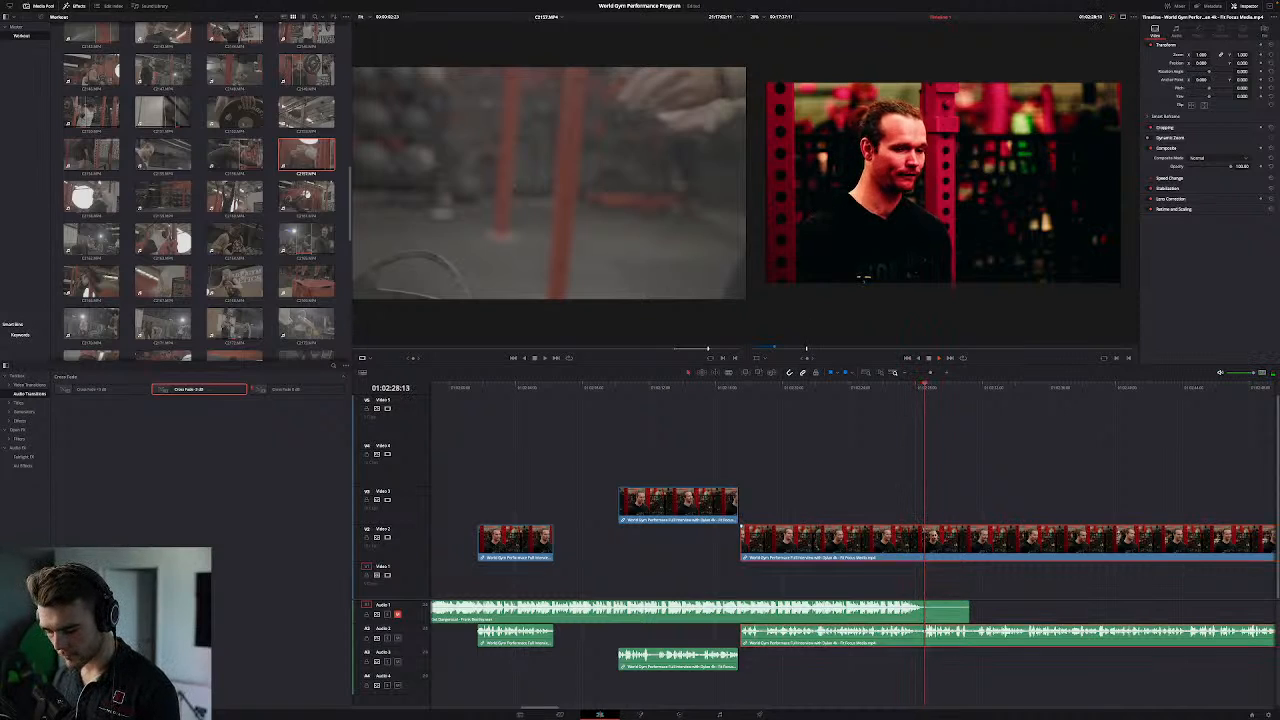
{"action": "key", "text": "ctrl+b"}
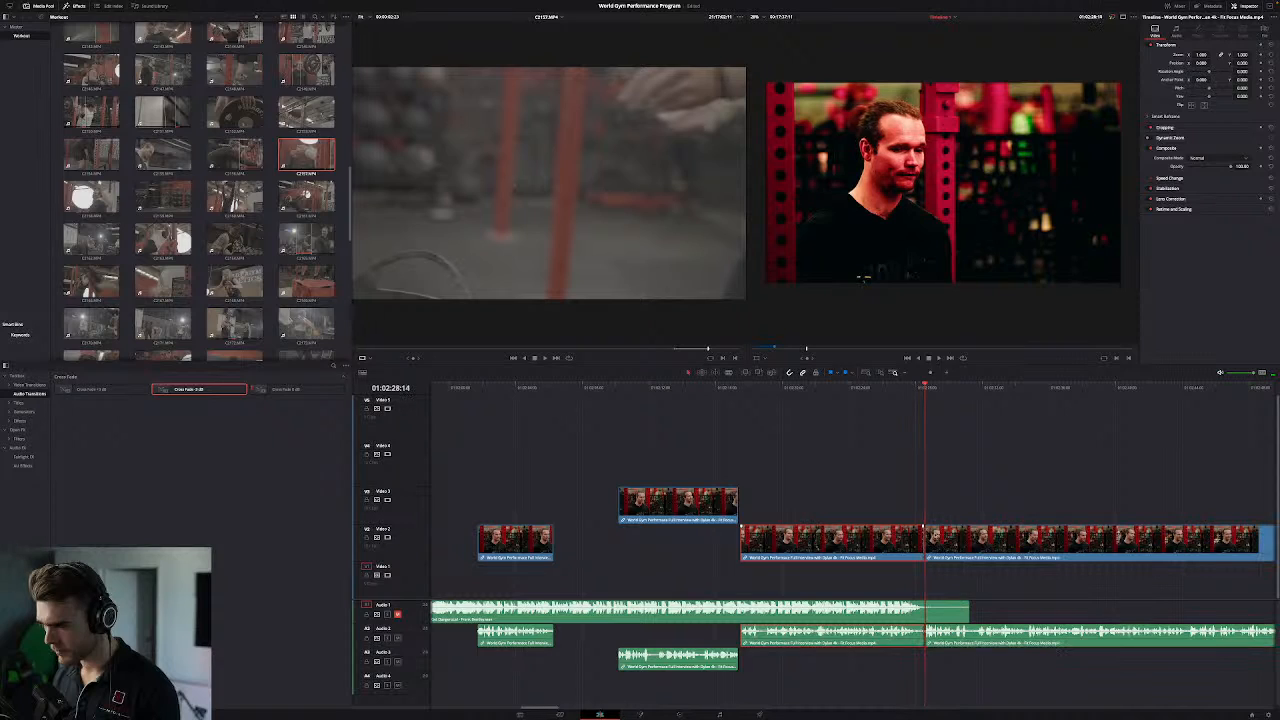
Step: Listen through the answer, split the interview at 01:02:44:03 and raise the section before the cut onto Video 3 and Audio 3
{"action": "key", "text": "space"}
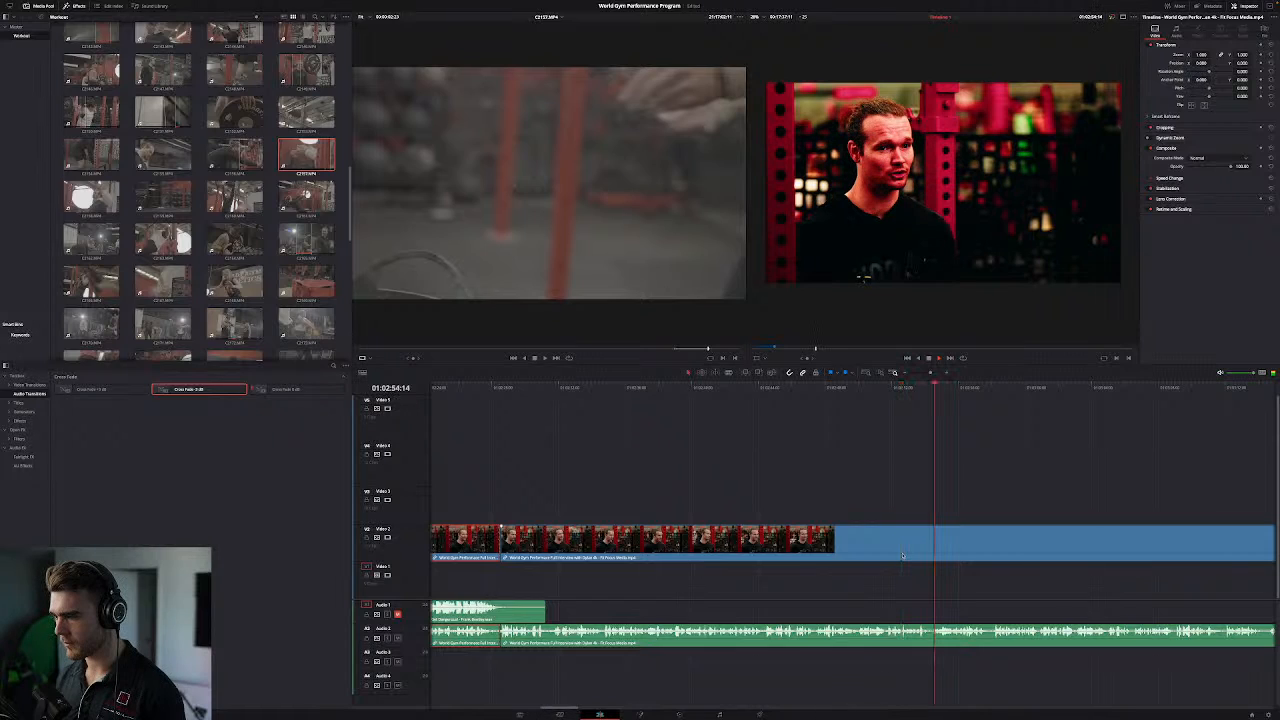
{"action": "left_click", "coordinate": [777, 388]}
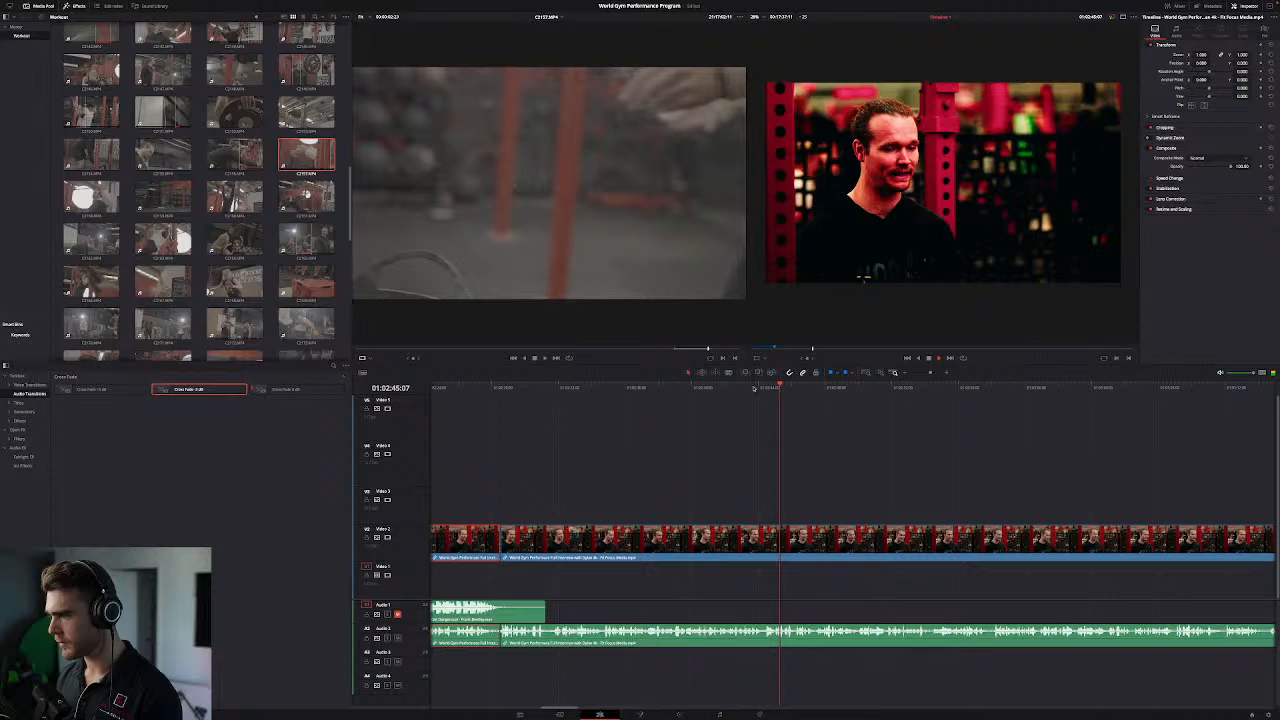
{"action": "left_click", "coordinate": [651, 388]}
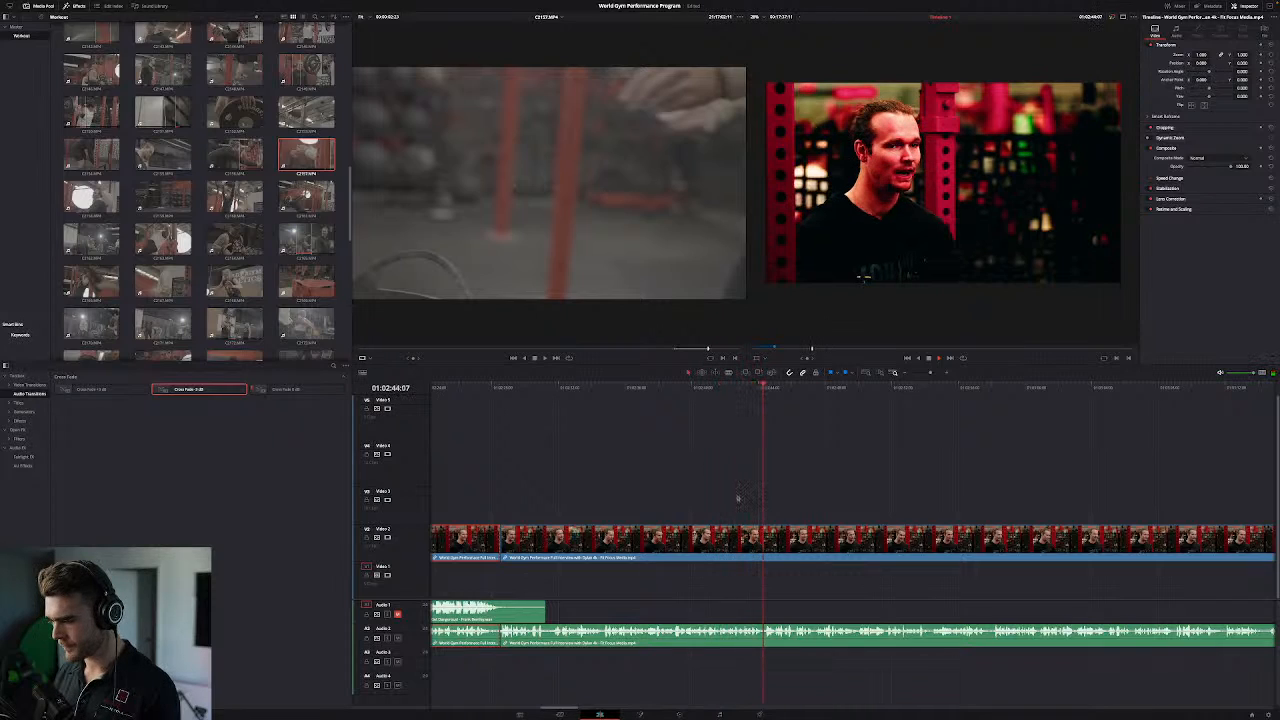
{"action": "key", "text": "space"}
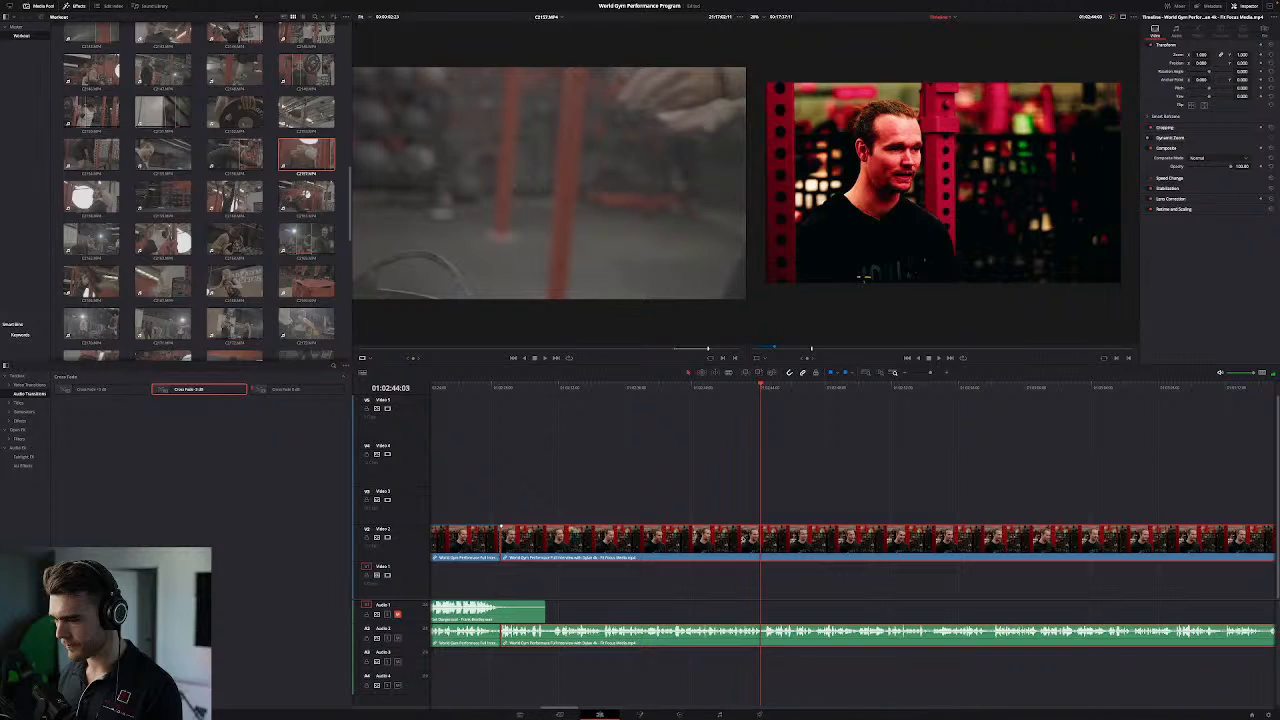
{"action": "key", "text": "ctrl+b"}
{"action": "key", "text": "alt+Up"}
Step: Listen beyond the raised section, find where the next usable line starts and split the interview at 01:02:45:08
{"action": "key", "text": "space"}
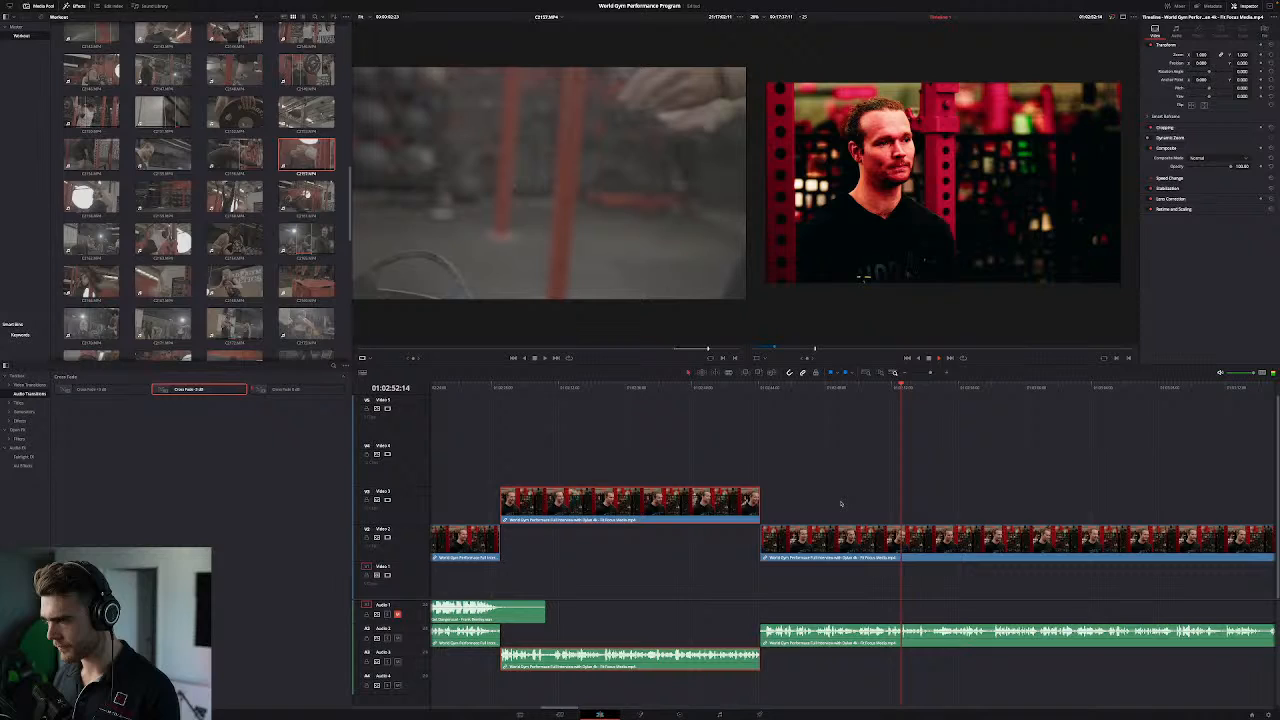
{"action": "left_click", "coordinate": [797, 387]}
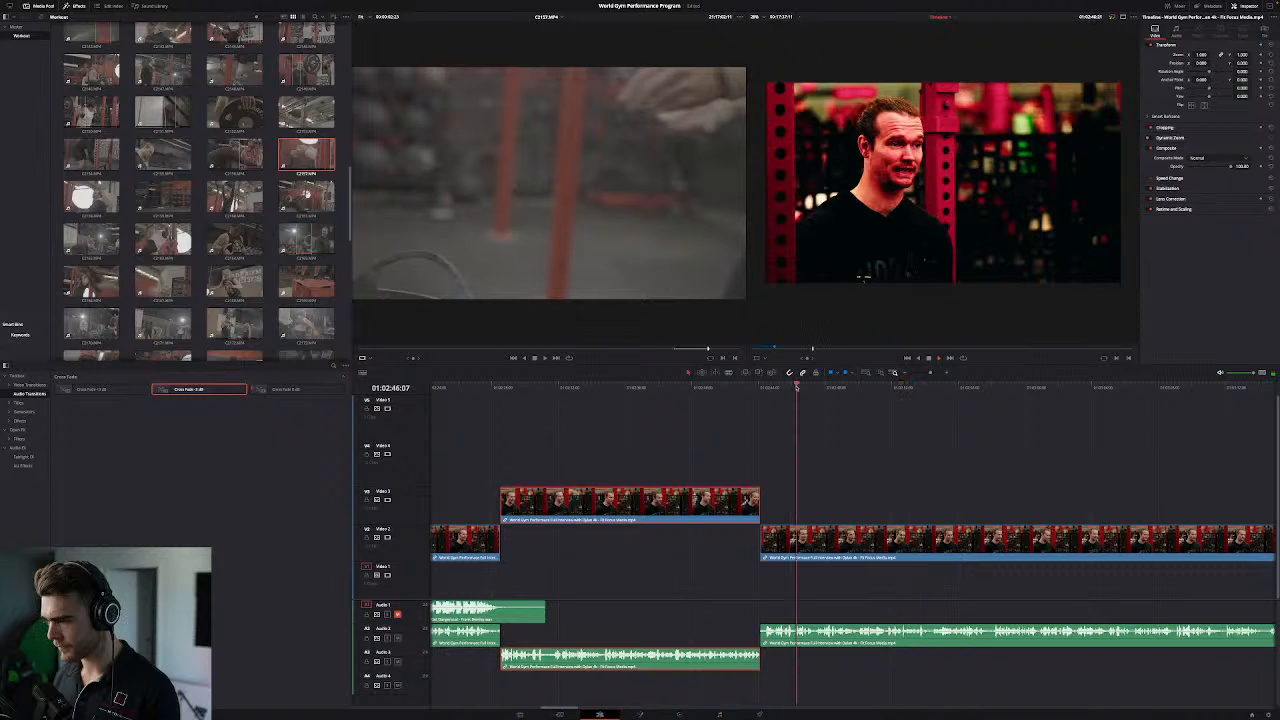
{"action": "key", "text": "super+equal"}
{"action": "key", "text": "super+equal"}
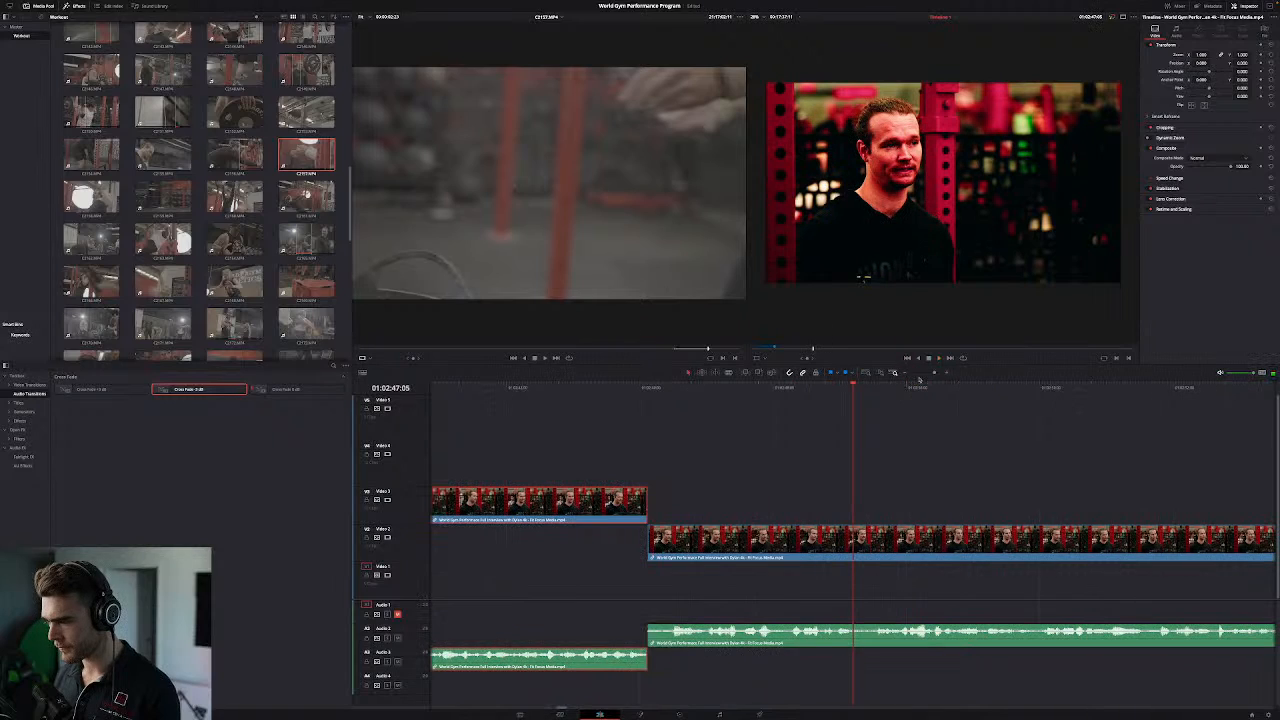
{"action": "left_click", "coordinate": [723, 387]}
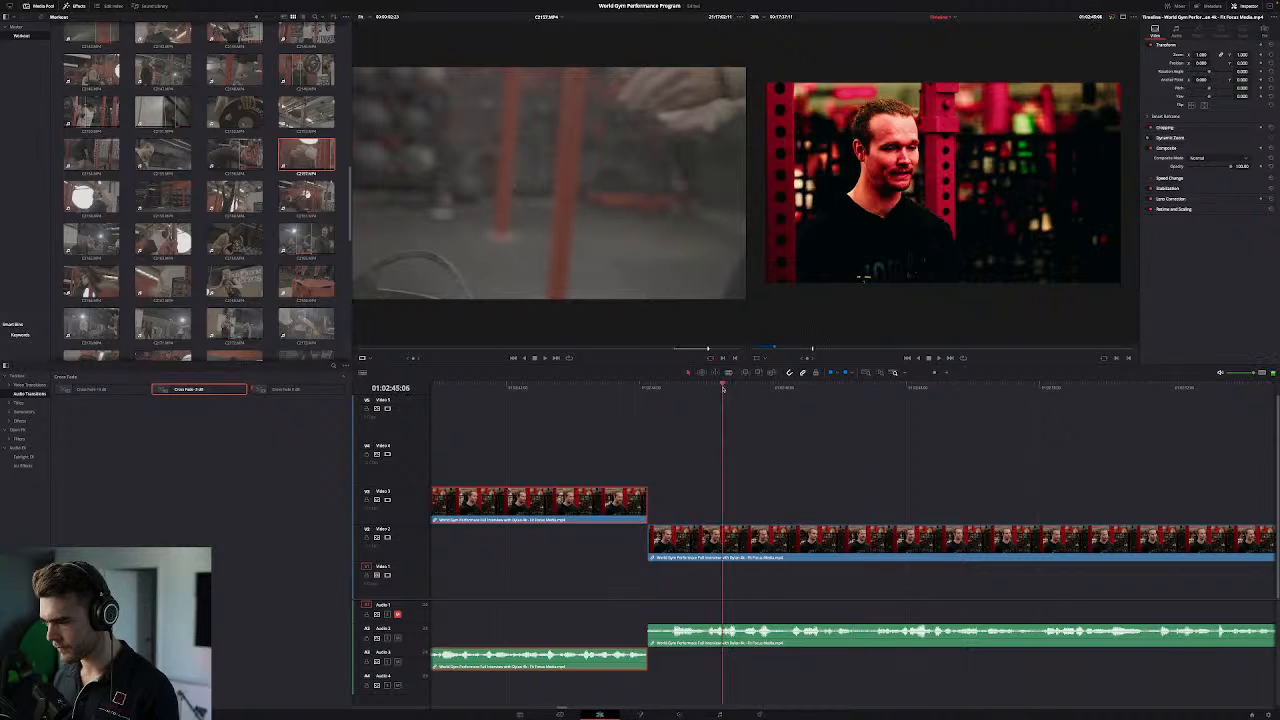
{"action": "left_click_drag", "start_coordinate": [723, 388], "coordinate": [728, 394]}
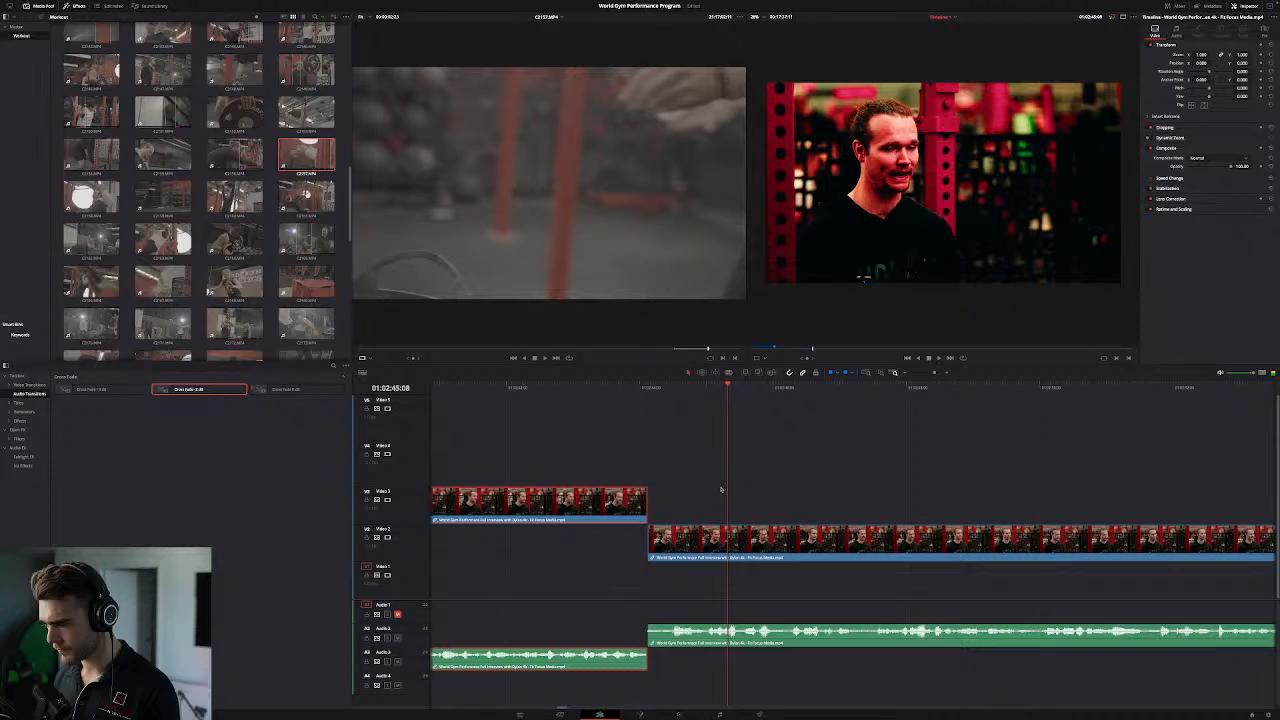
{"action": "key", "text": "ctrl+b"}
Step: Play through the next line, split the interview at 01:02:57:15 and raise the section before the cut onto Video 3 and Audio 3
{"action": "key", "text": "space"}
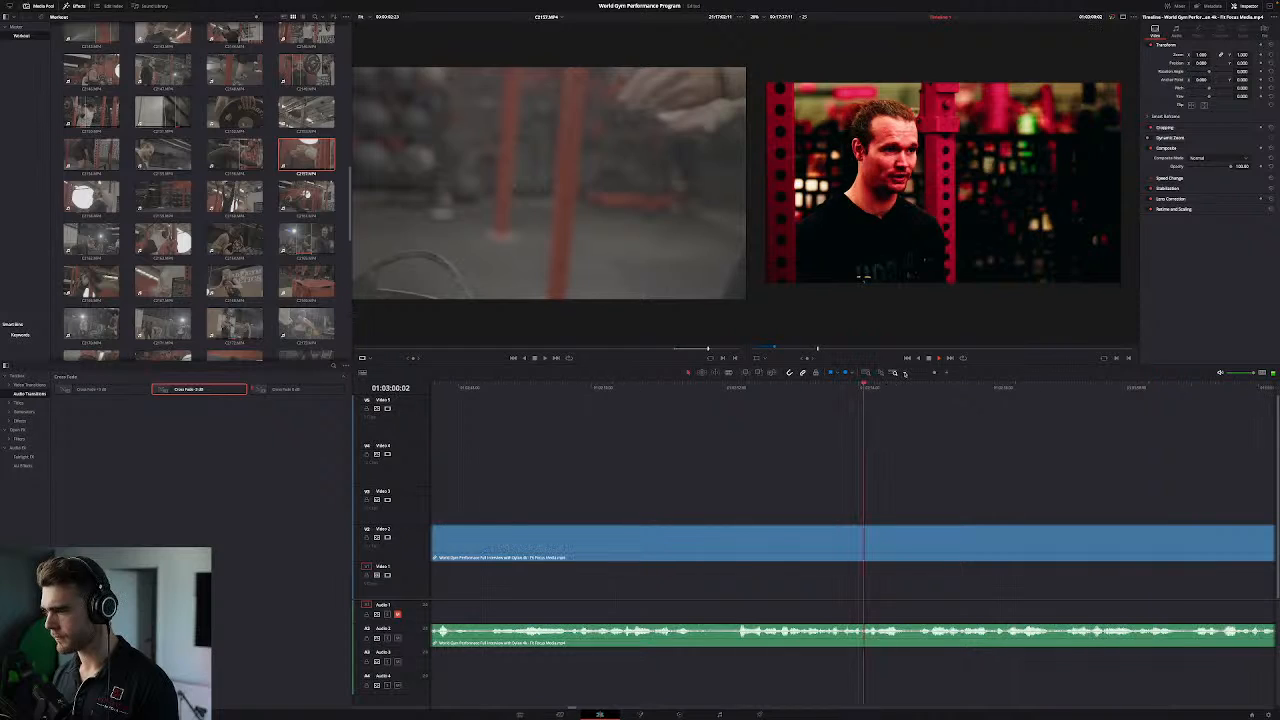
{"action": "left_click", "coordinate": [651, 393]}
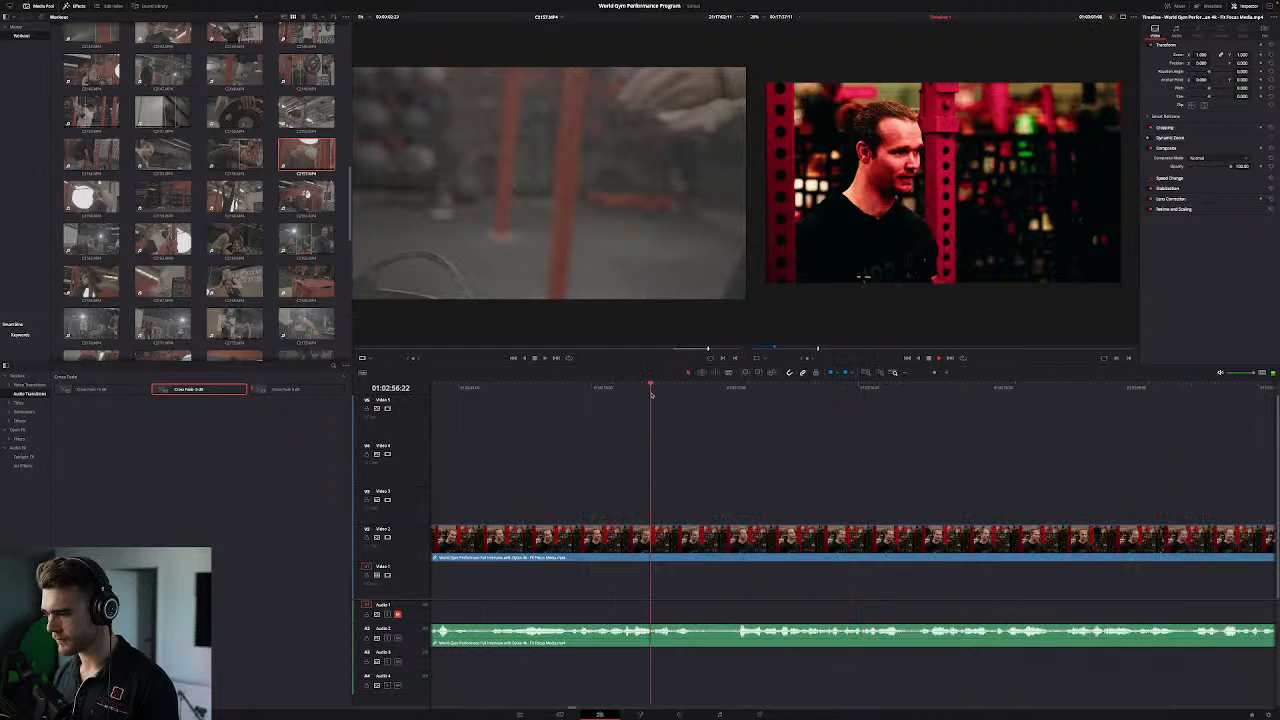
{"action": "key", "text": "space"}
{"action": "key", "text": "ctrl+b"}
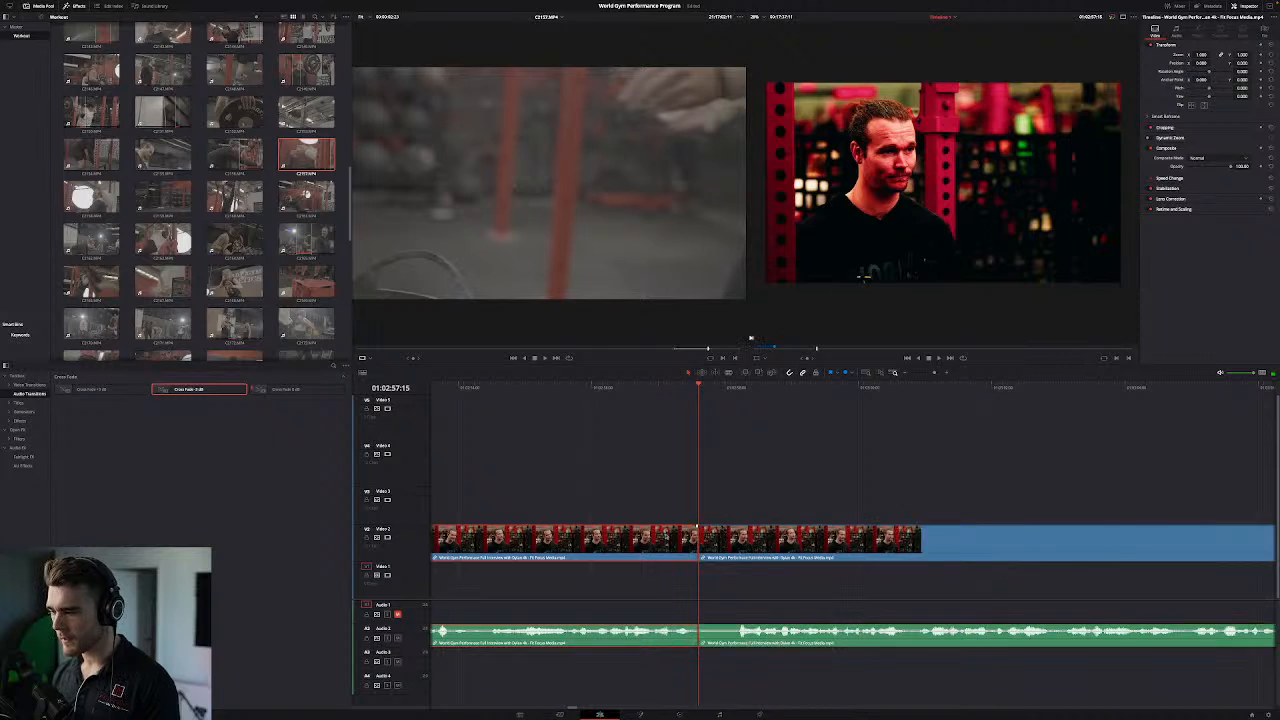
{"action": "left_click_drag", "start_coordinate": [656, 543], "coordinate": [656, 507]}
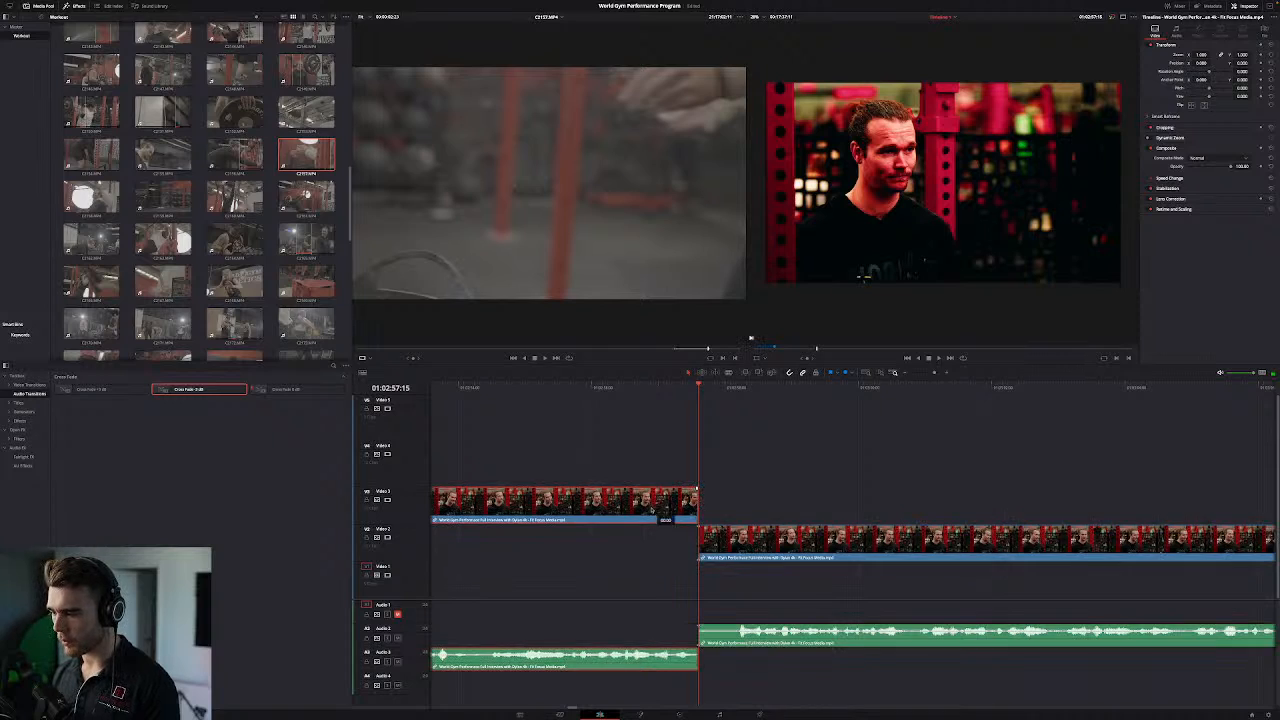
Step: Delete the short leftover clip between the two raised sections and move the second section against the first to close the gap
{"action": "left_click", "coordinate": [881, 376]}
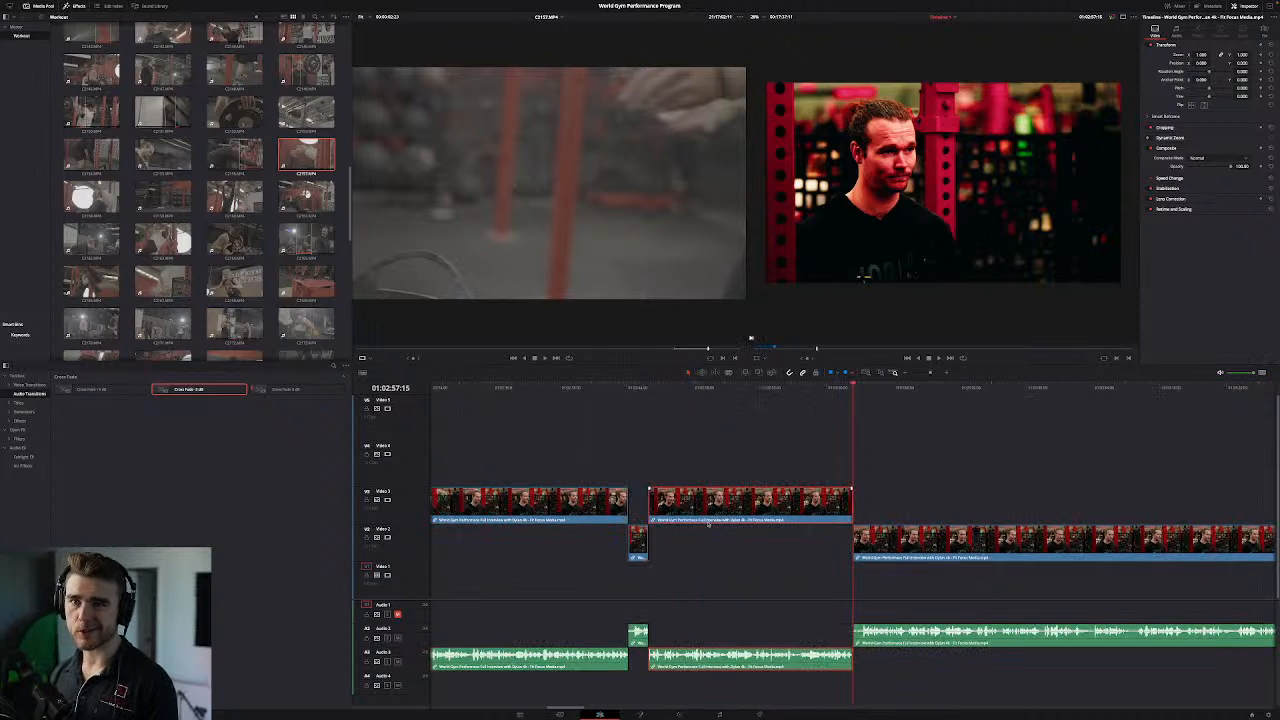
{"action": "left_click_drag", "start_coordinate": [647, 546], "coordinate": [641, 548]}
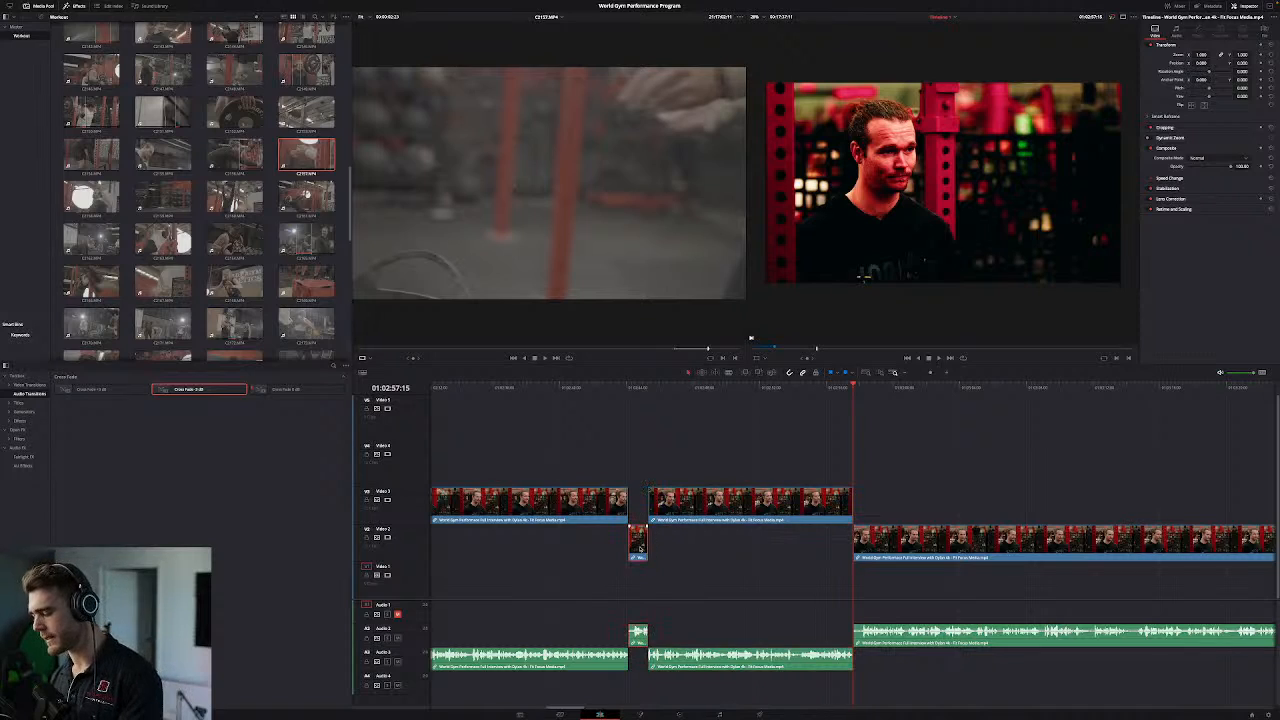
{"action": "key", "text": "BackSpace"}
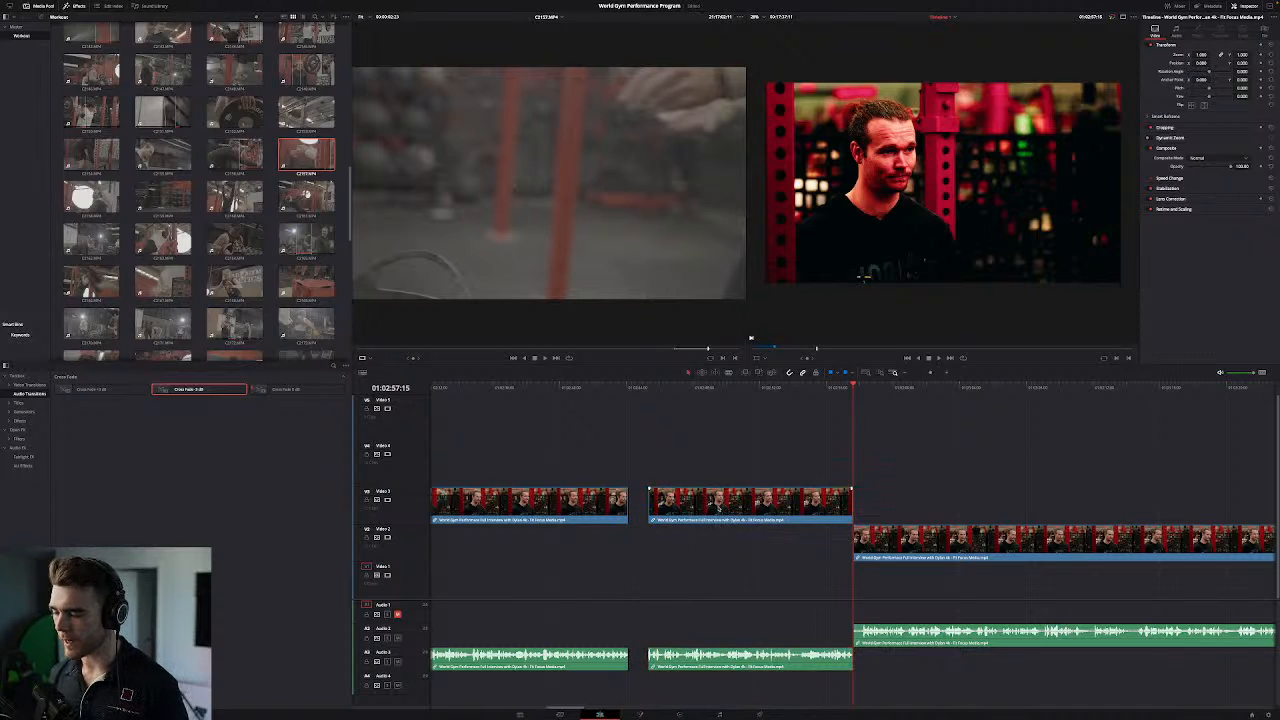
{"action": "left_click_drag", "start_coordinate": [718, 508], "coordinate": [700, 506]}
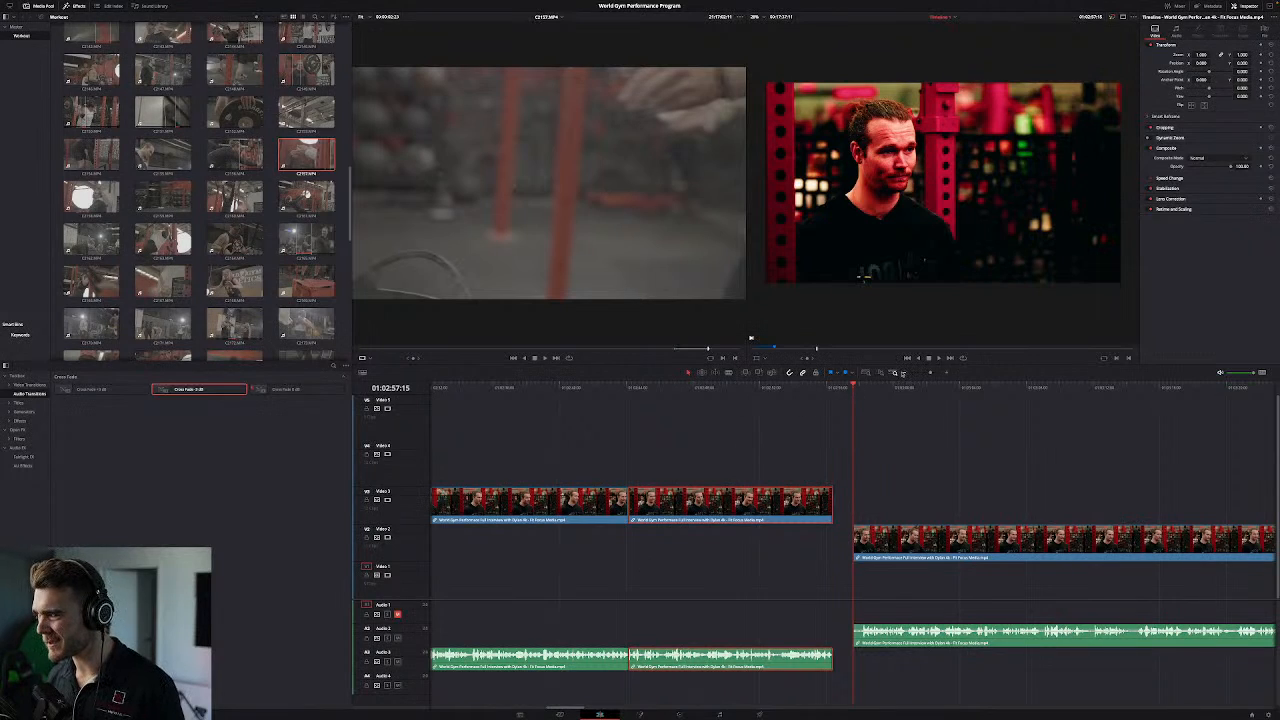
Step: Play back the joined answer and set the clip color of the three raised interview clips on Video 3 to teal
{"action": "left_click", "coordinate": [906, 374]}
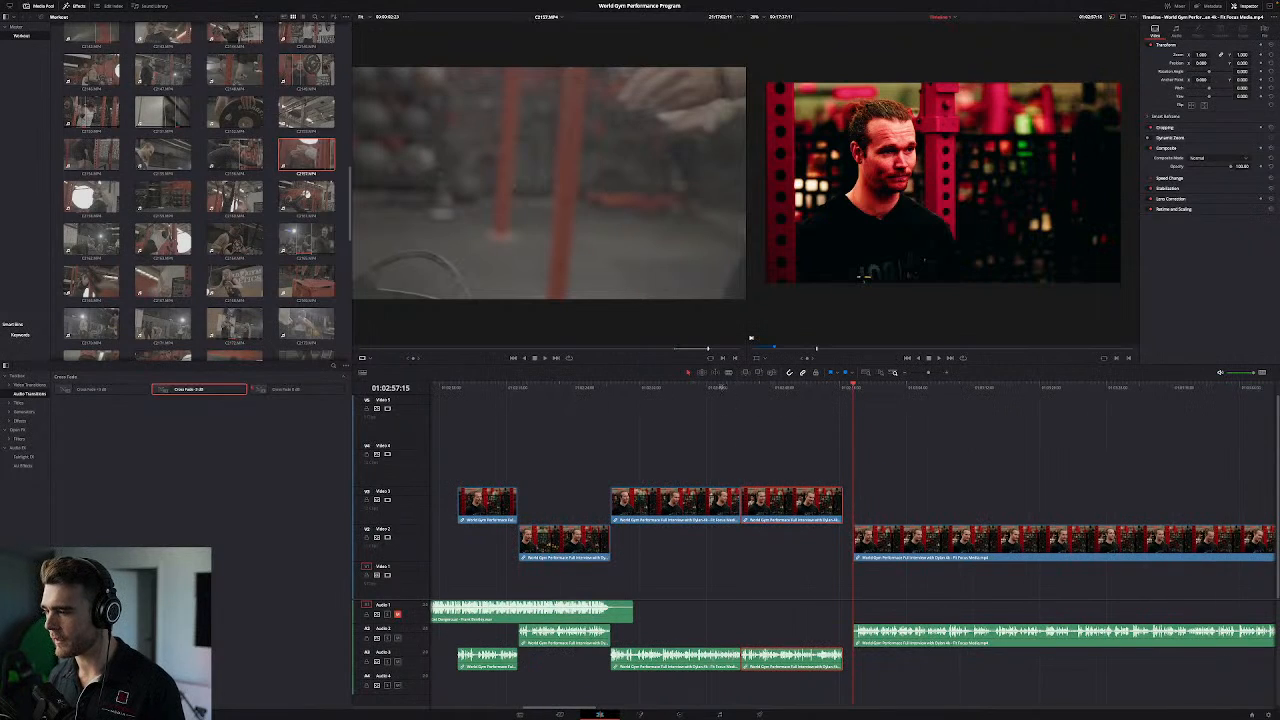
{"action": "left_click", "coordinate": [704, 388]}
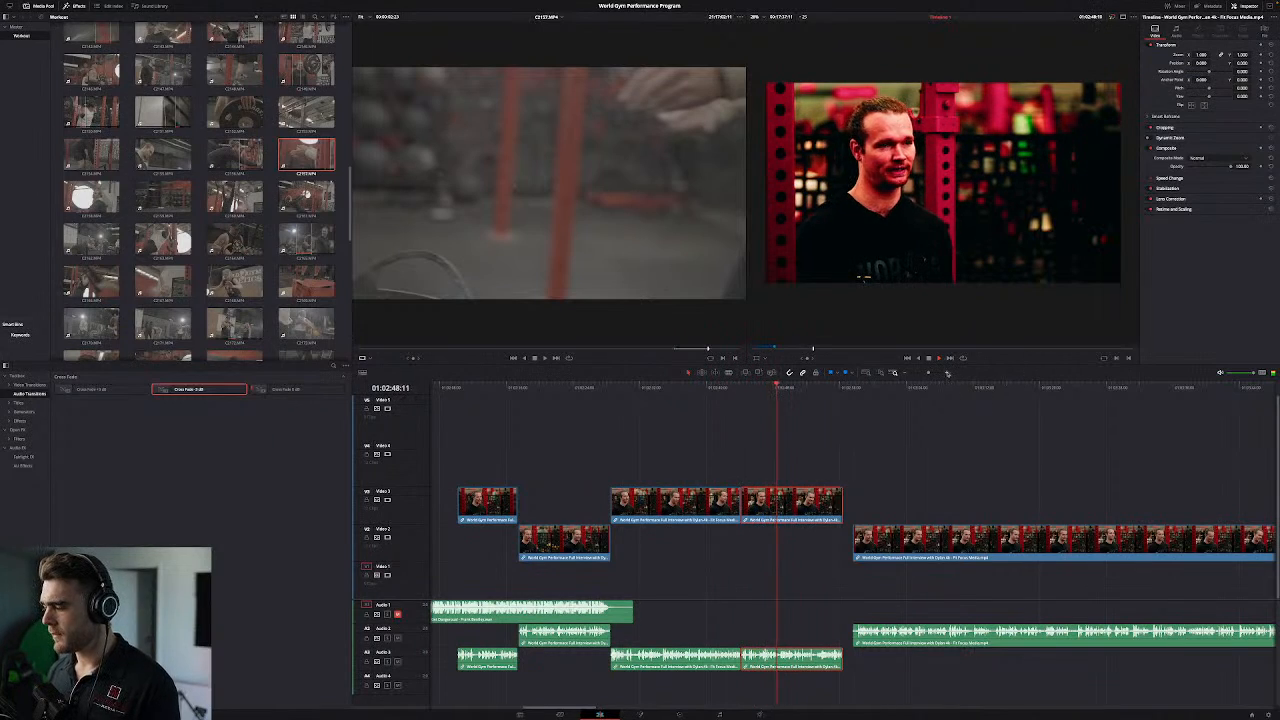
{"action": "key", "text": "space"}
{"action": "left_click_drag", "start_coordinate": [760, 457], "coordinate": [677, 561]}
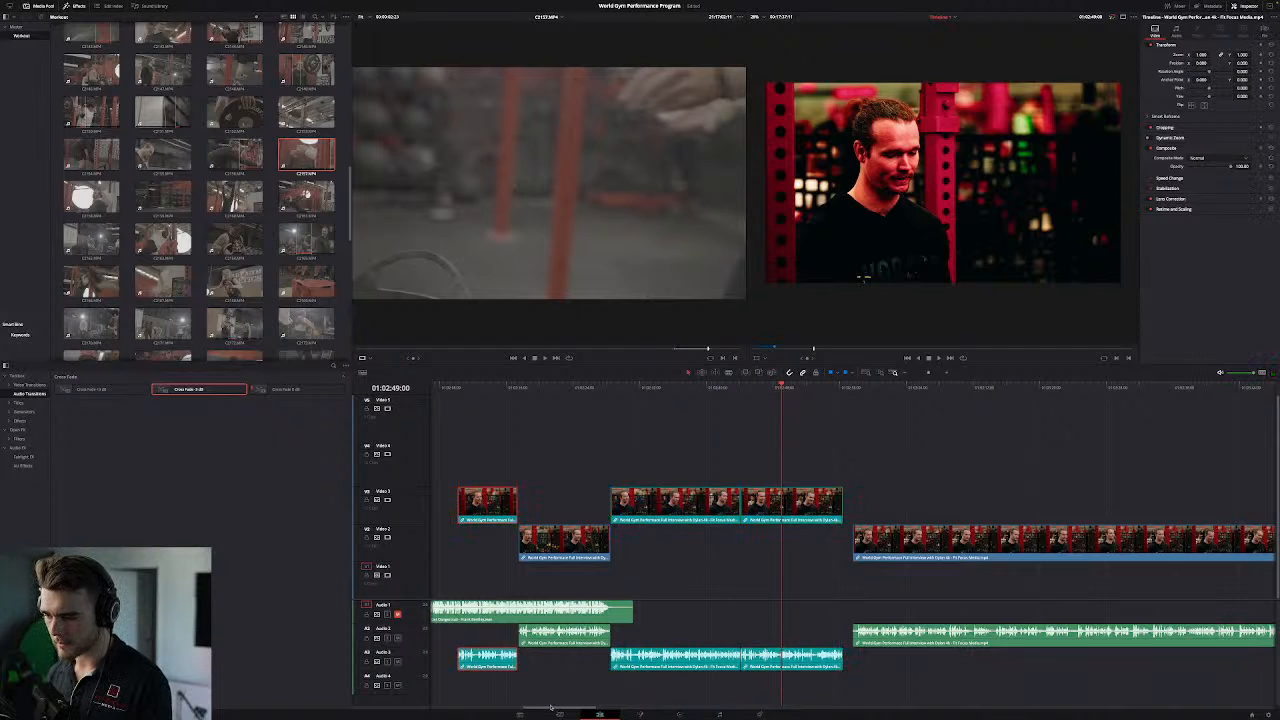
Step: Check the short interview clip near 01:02:02:05, raise it onto Video 3 and color it teal like the other kept clips
{"action": "left_click_drag", "start_coordinate": [549, 707], "coordinate": [529, 707]}
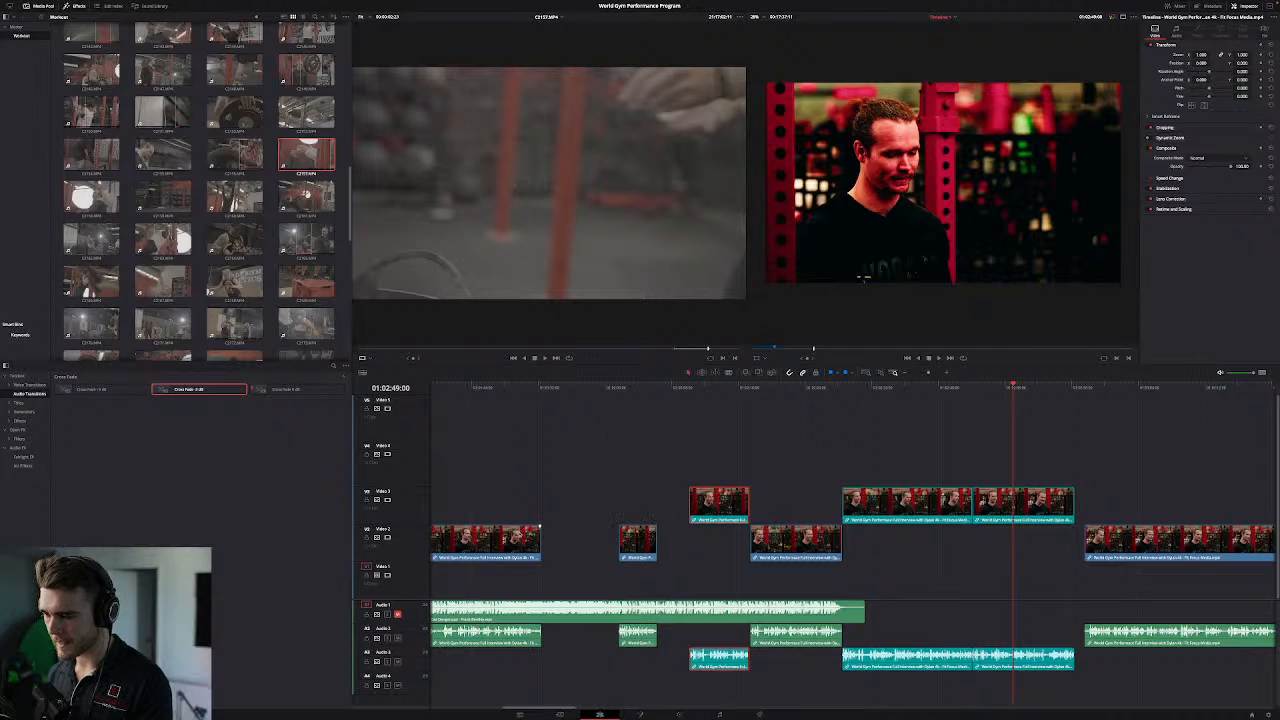
{"action": "left_click", "coordinate": [621, 388]}
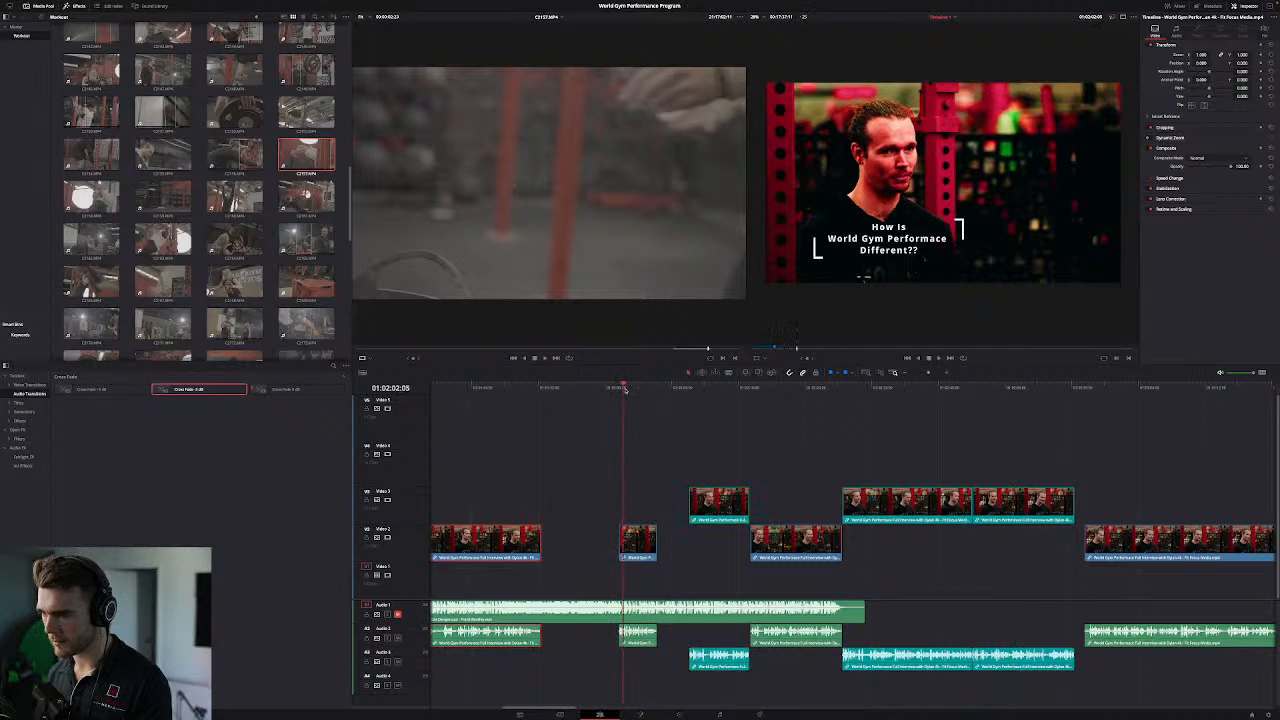
{"action": "key", "text": "space"}
{"action": "key", "text": "space"}
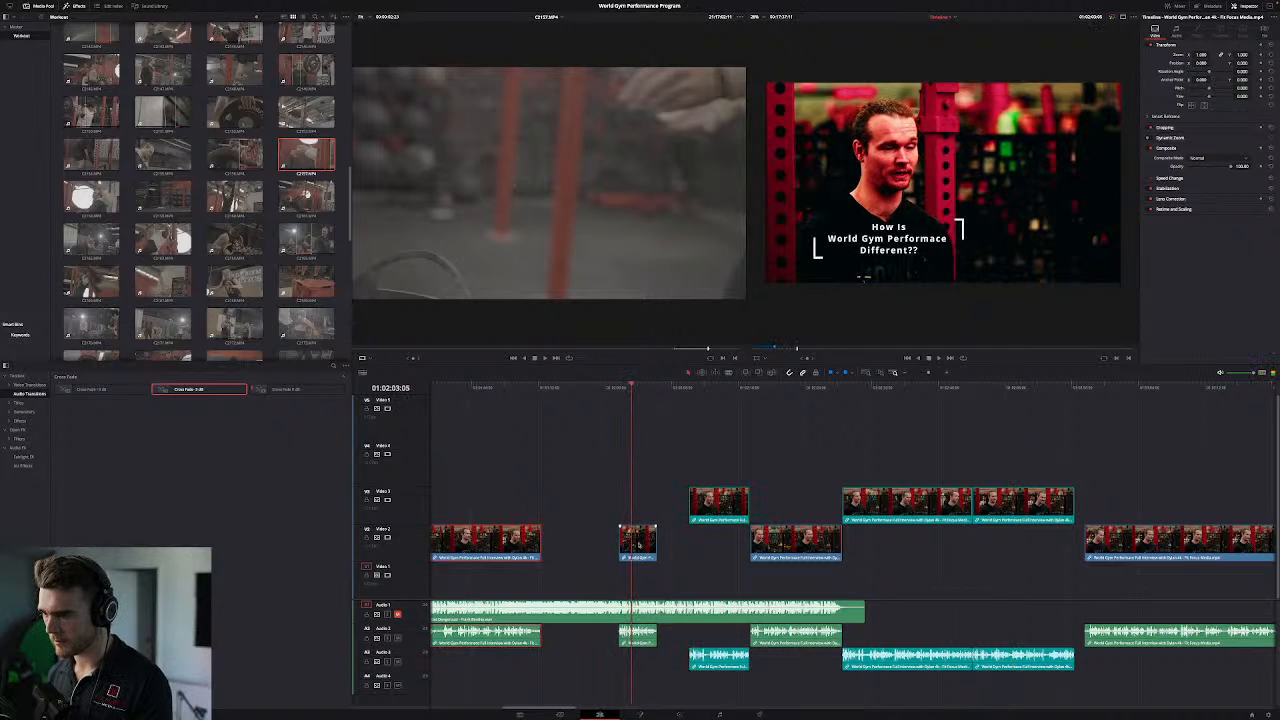
{"action": "left_click_drag", "start_coordinate": [638, 545], "coordinate": [642, 508]}
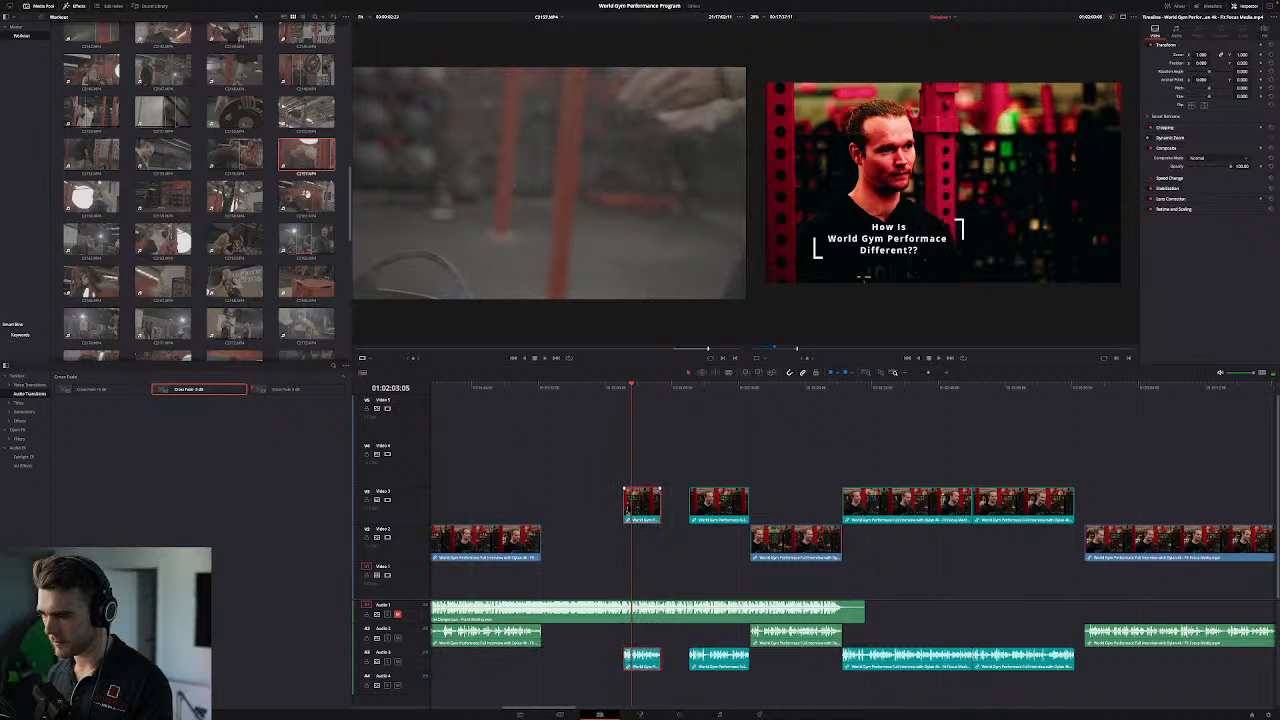
Step: Listen to the earlier Video 2 interview clips, and close the gaps between the teal clips on Video 3
{"action": "left_click", "coordinate": [485, 387]}
{"action": "key", "text": "space"}
{"action": "left_click_drag", "start_coordinate": [545, 709], "coordinate": [529, 709]}
{"action": "left_click", "coordinate": [598, 388]}
{"action": "key", "text": "space"}
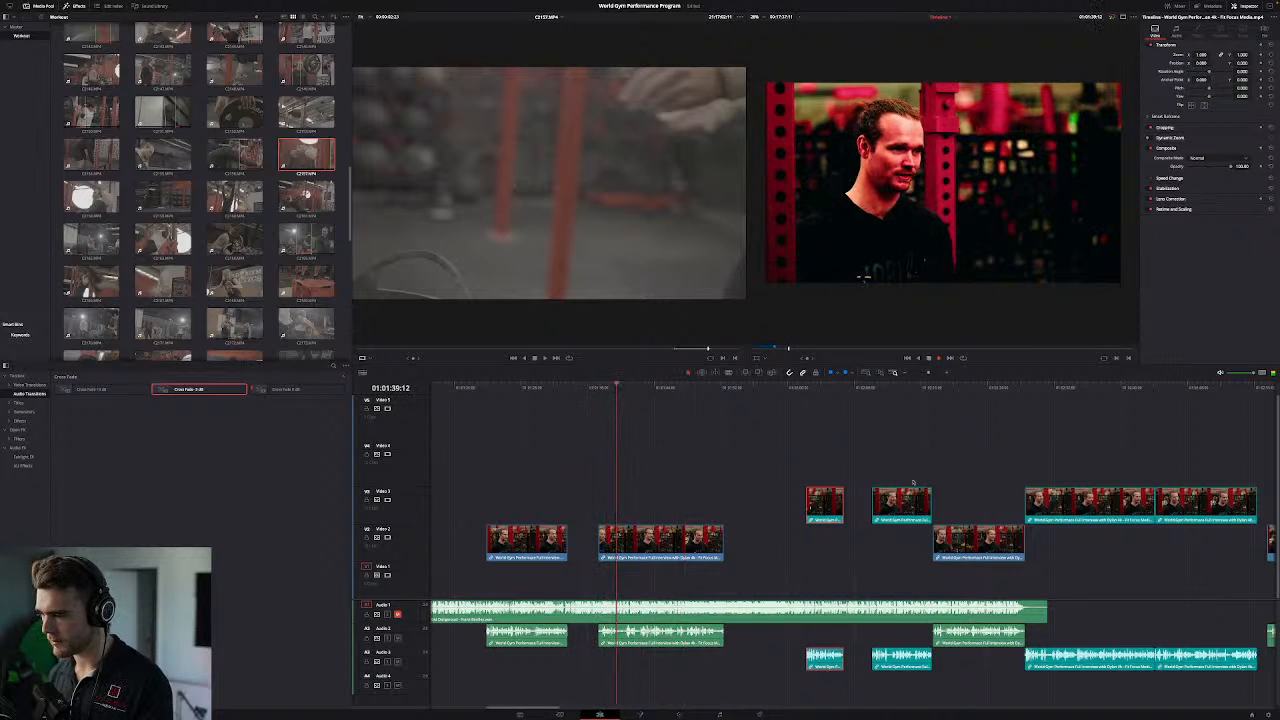
{"action": "left_click_drag", "start_coordinate": [900, 507], "coordinate": [871, 507]}
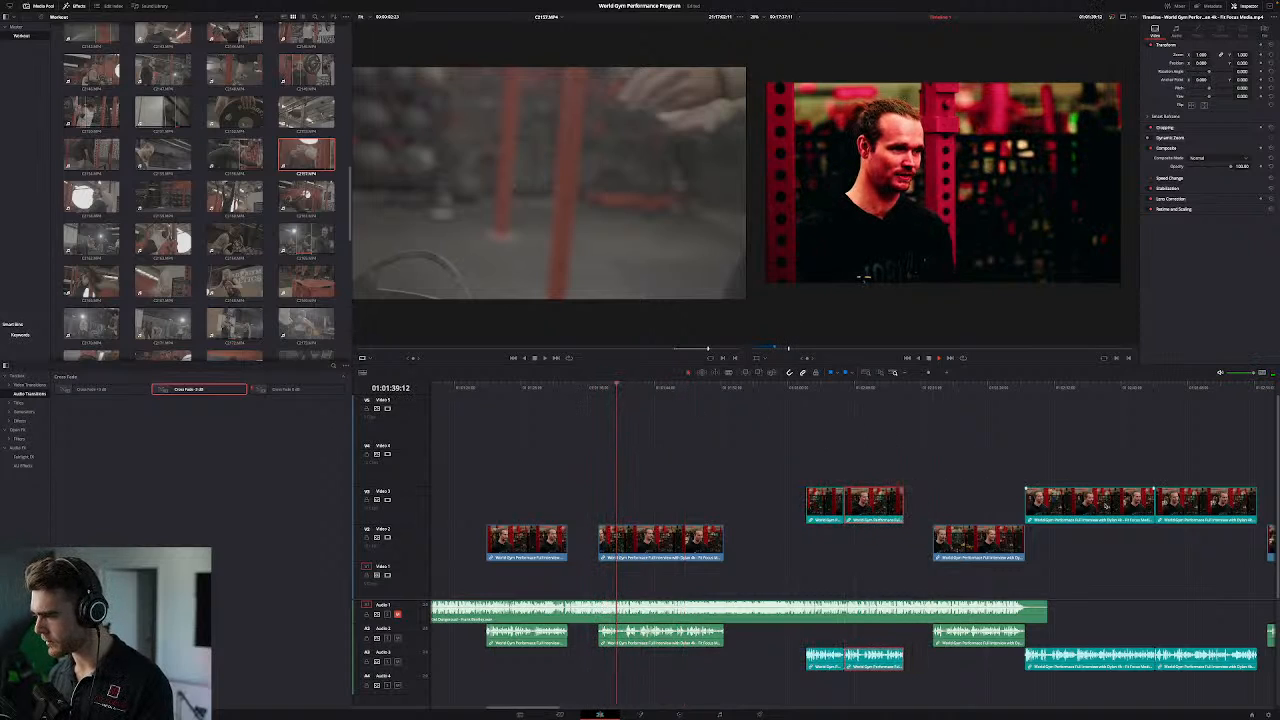
{"action": "left_click_drag", "start_coordinate": [1157, 503], "coordinate": [1028, 503]}
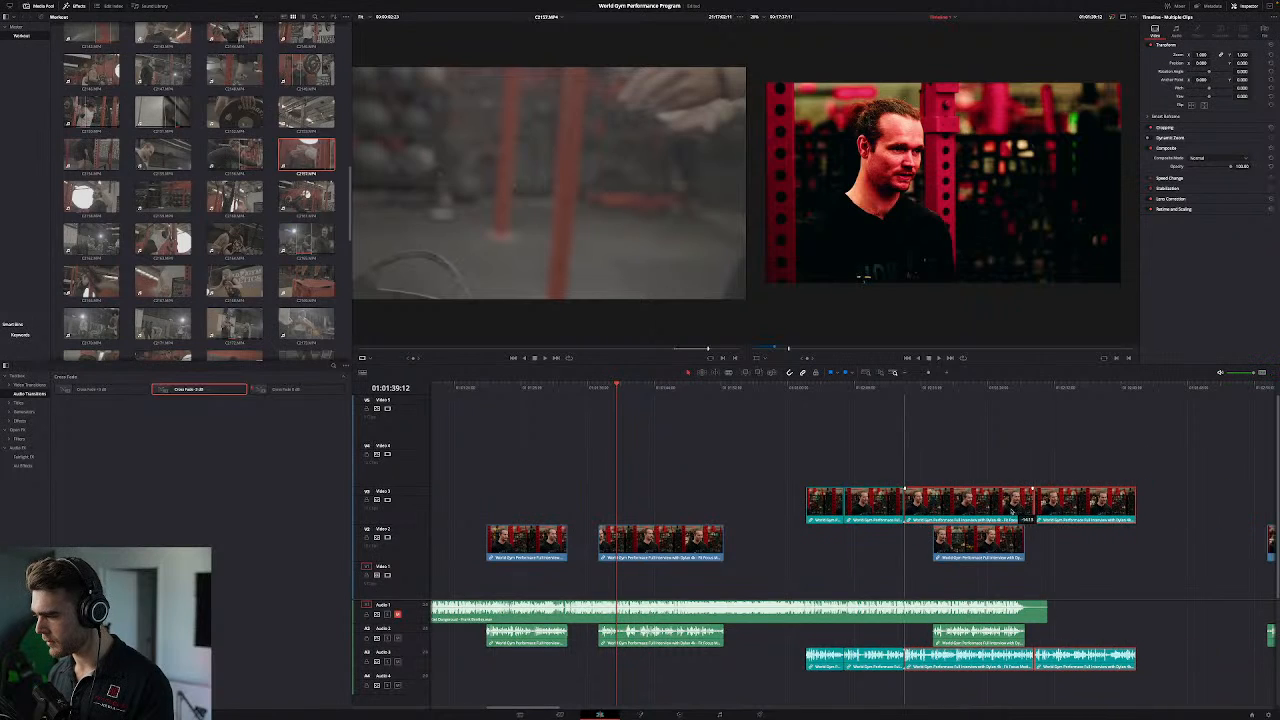
{"action": "mouse_move", "coordinate": [938, 505]}
{"action": "left_mouse_down"}
{"action": "mouse_move", "coordinate": [1069, 510]}
{"action": "mouse_move", "coordinate": [946, 515]}
{"action": "left_mouse_up"}
Step: Move the four teal clips forward to just after the orange section, and shift the remaining short Video 2 clips and second music clip later
{"action": "left_click_drag", "start_coordinate": [1087, 434], "coordinate": [800, 517]}
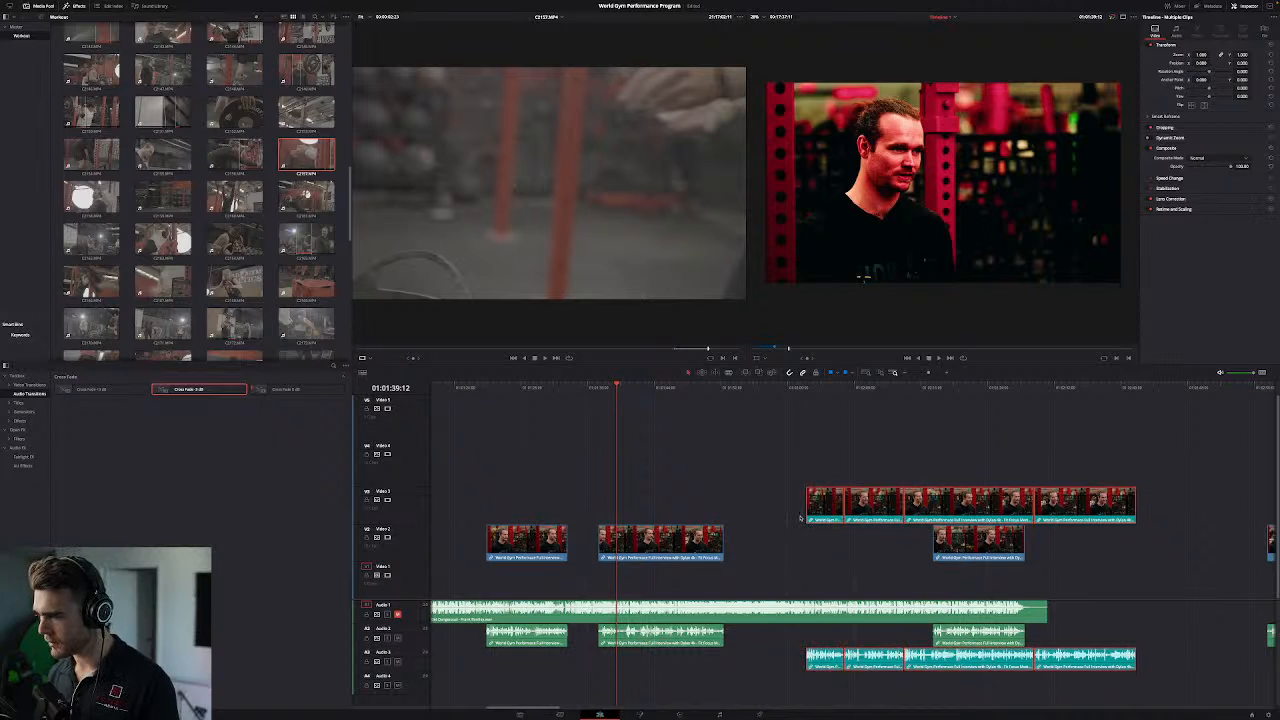
{"action": "left_click", "coordinate": [894, 371]}
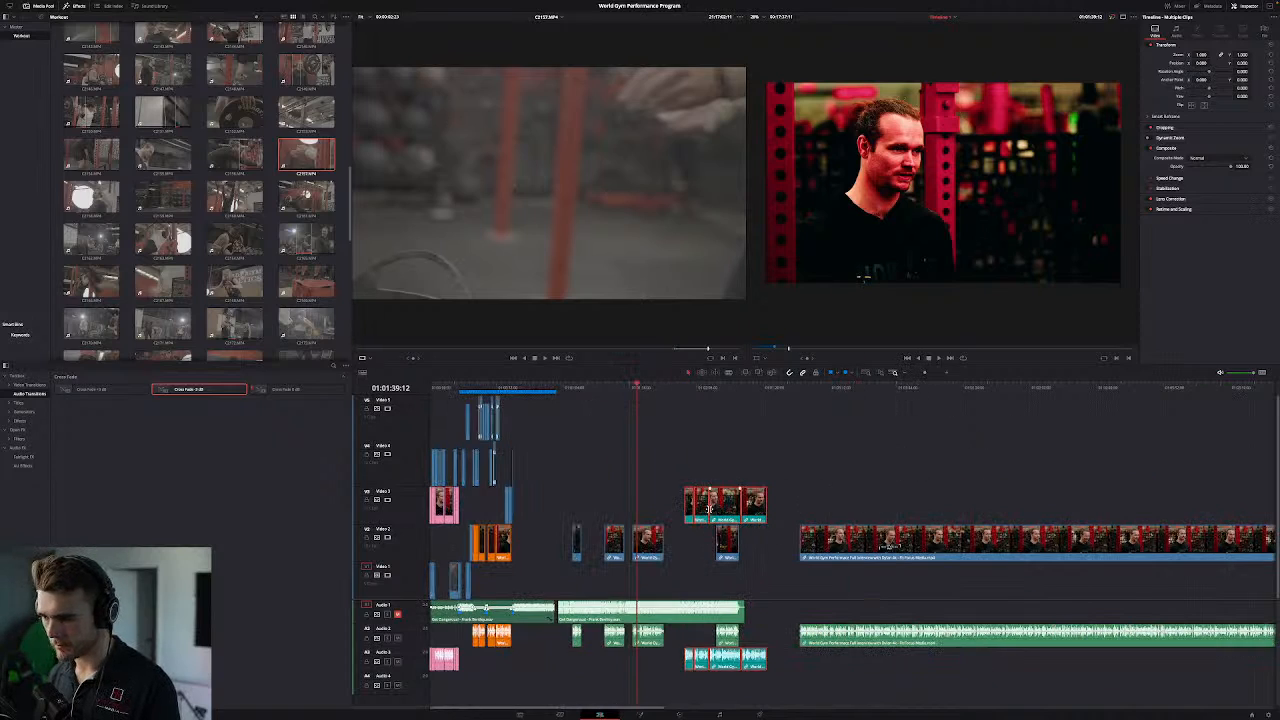
{"action": "left_click_drag", "start_coordinate": [720, 510], "coordinate": [572, 510]}
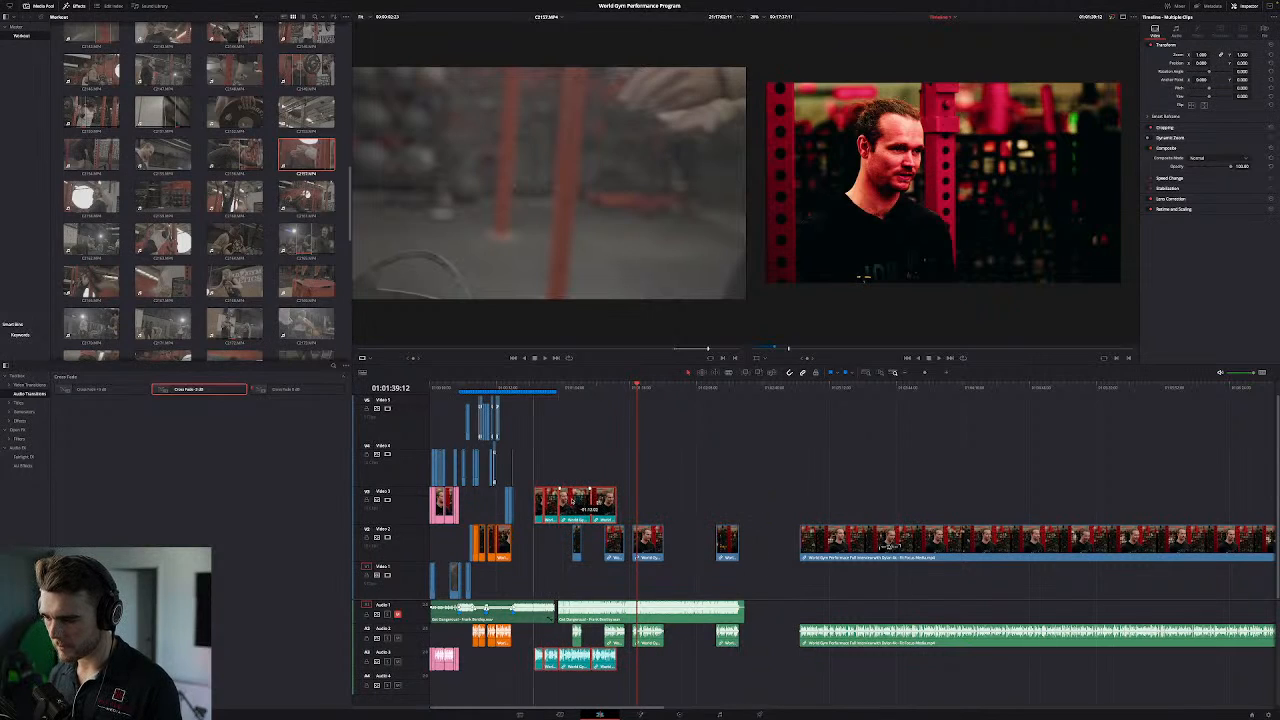
{"action": "left_click_drag", "start_coordinate": [761, 537], "coordinate": [560, 632]}
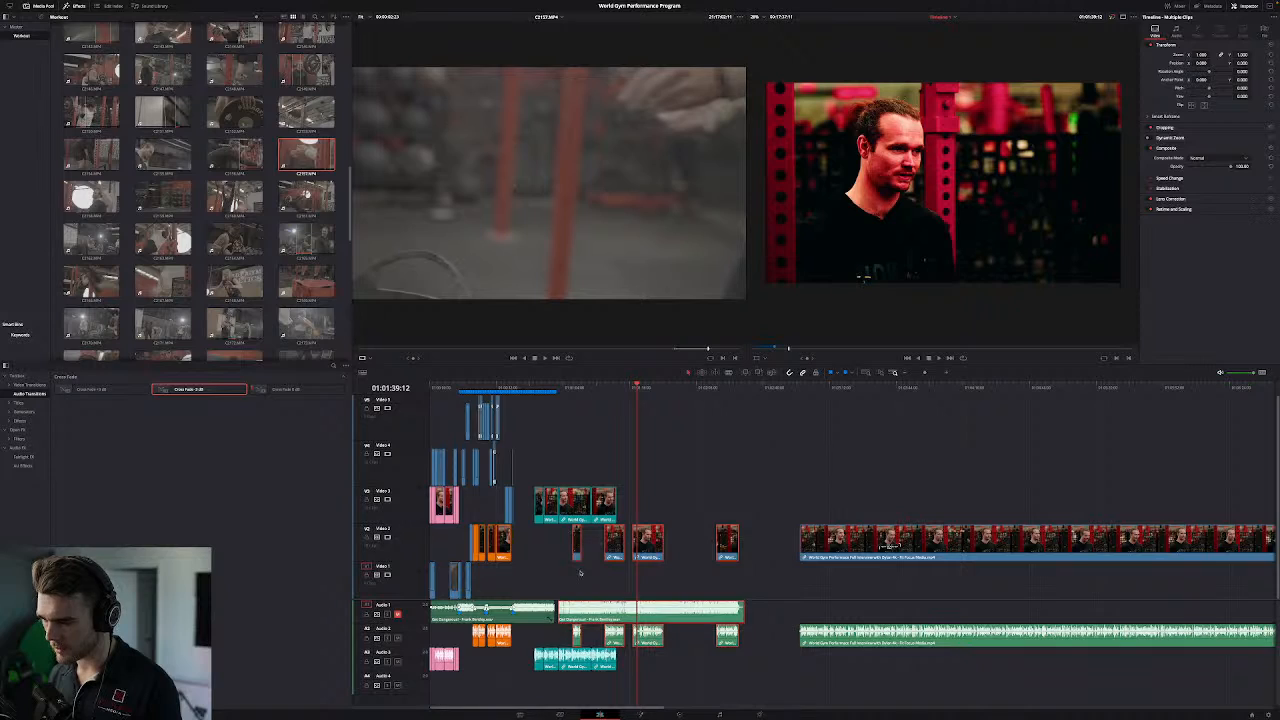
{"action": "left_click_drag", "start_coordinate": [578, 550], "coordinate": [633, 550]}
Step: Play the timeline from 01:00:44:10 through the teal interview clips to review them in their new place
{"action": "left_click", "coordinate": [522, 387]}
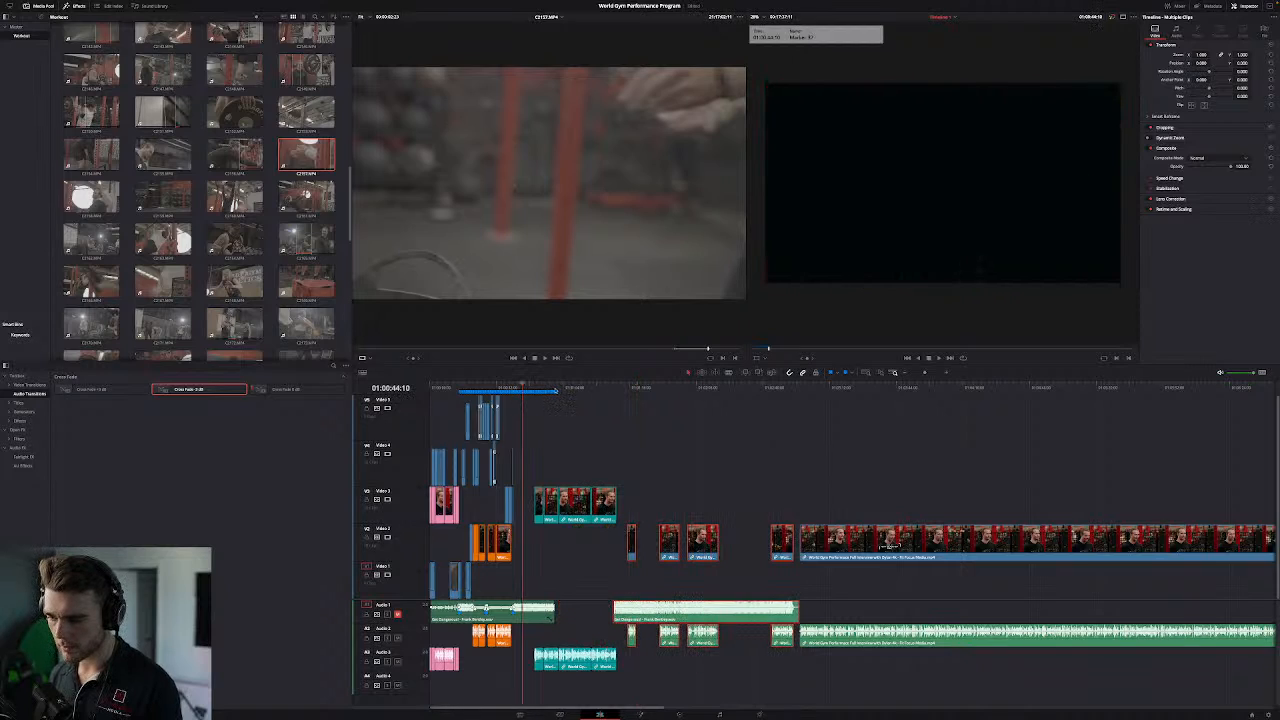
{"action": "key", "text": "space"}
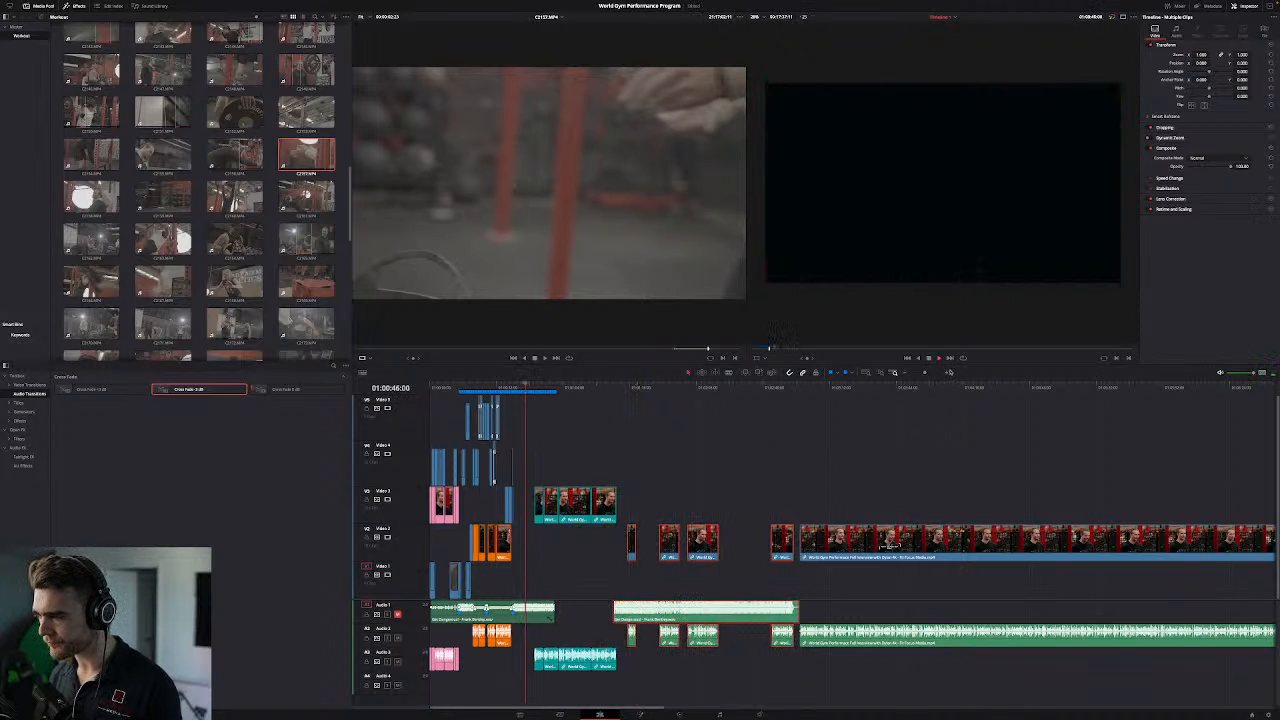
{"action": "left_click", "coordinate": [946, 372]}
{"action": "left_click", "coordinate": [946, 372]}
{"action": "left_click", "coordinate": [946, 372]}
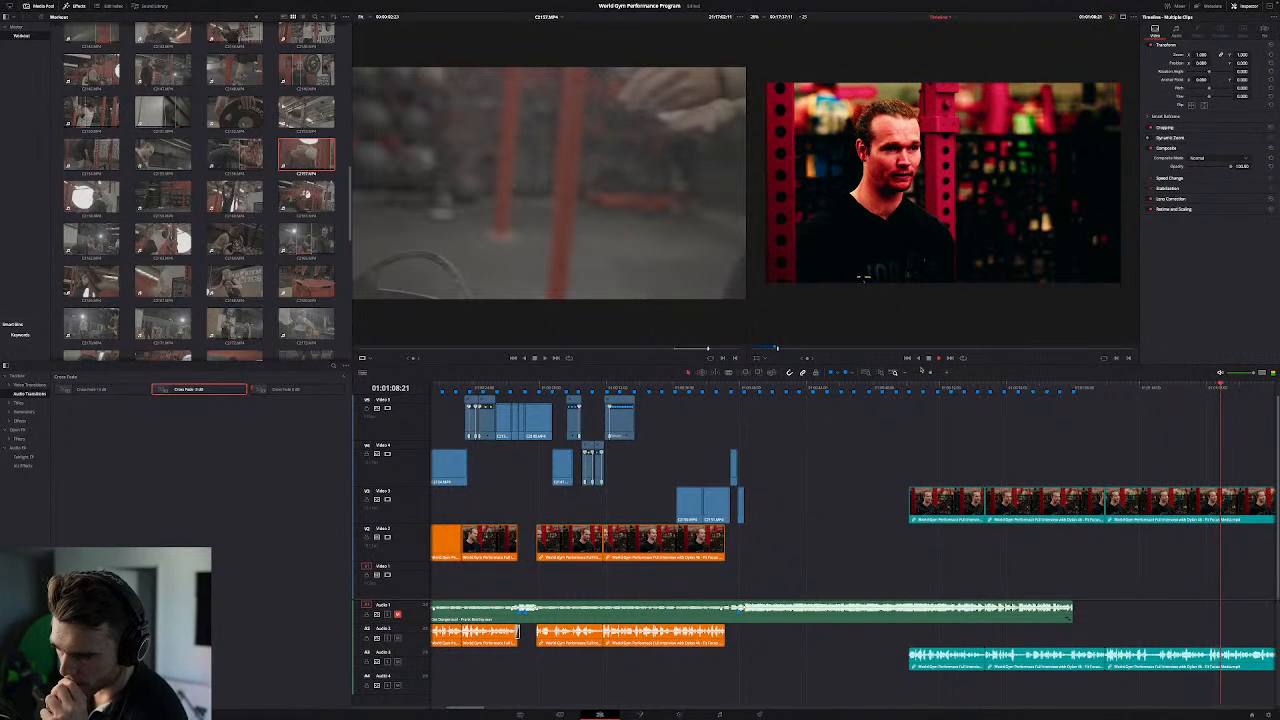
{"action": "left_click", "coordinate": [909, 372]}
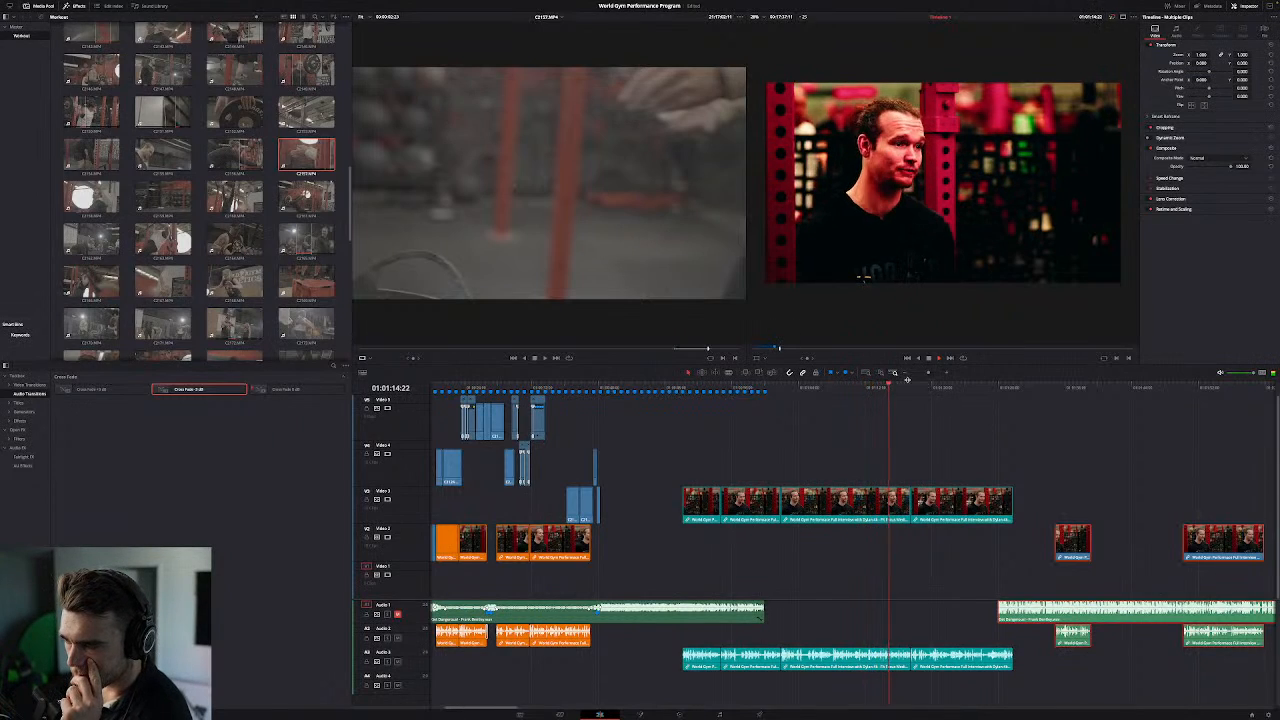
Step: Shift the four teal interview clips earlier and lower them onto Video 2, shortly after the orange clips
{"action": "left_click_drag", "start_coordinate": [966, 447], "coordinate": [712, 520]}
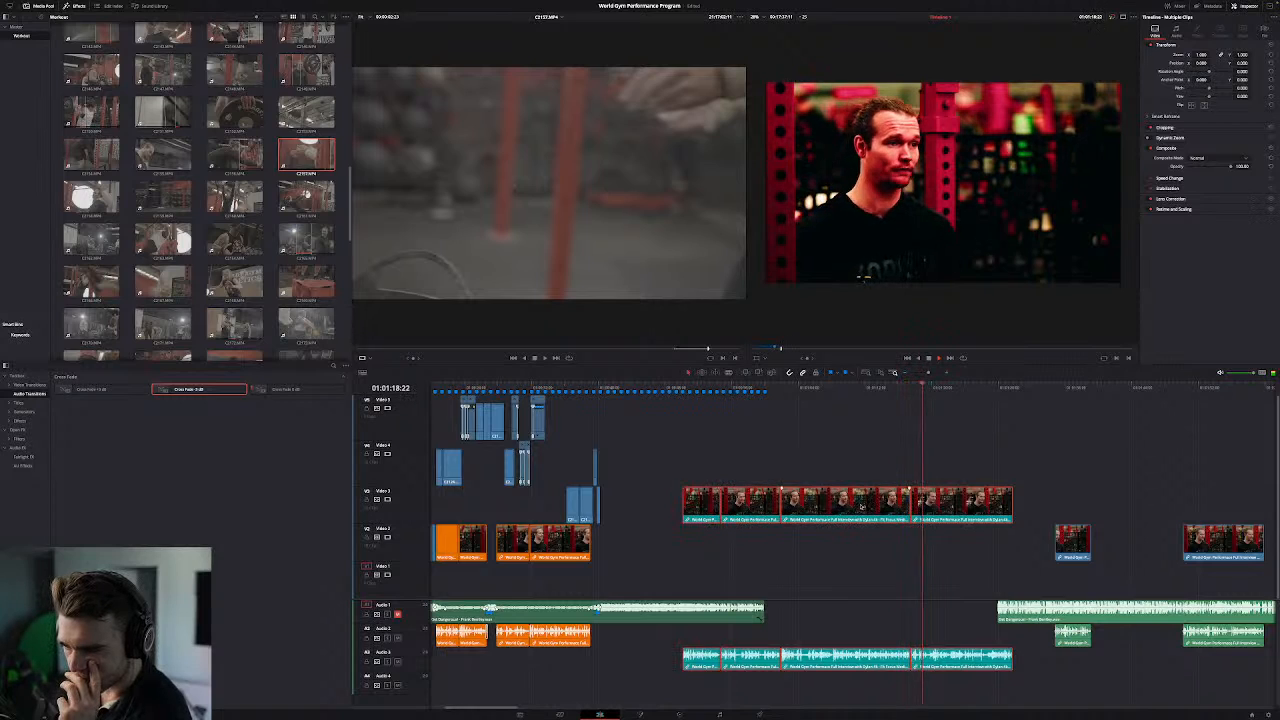
{"action": "mouse_move", "coordinate": [870, 505]}
{"action": "left_mouse_down"}
{"action": "mouse_move", "coordinate": [835, 507]}
{"action": "mouse_move", "coordinate": [851, 520]}
{"action": "left_mouse_up"}
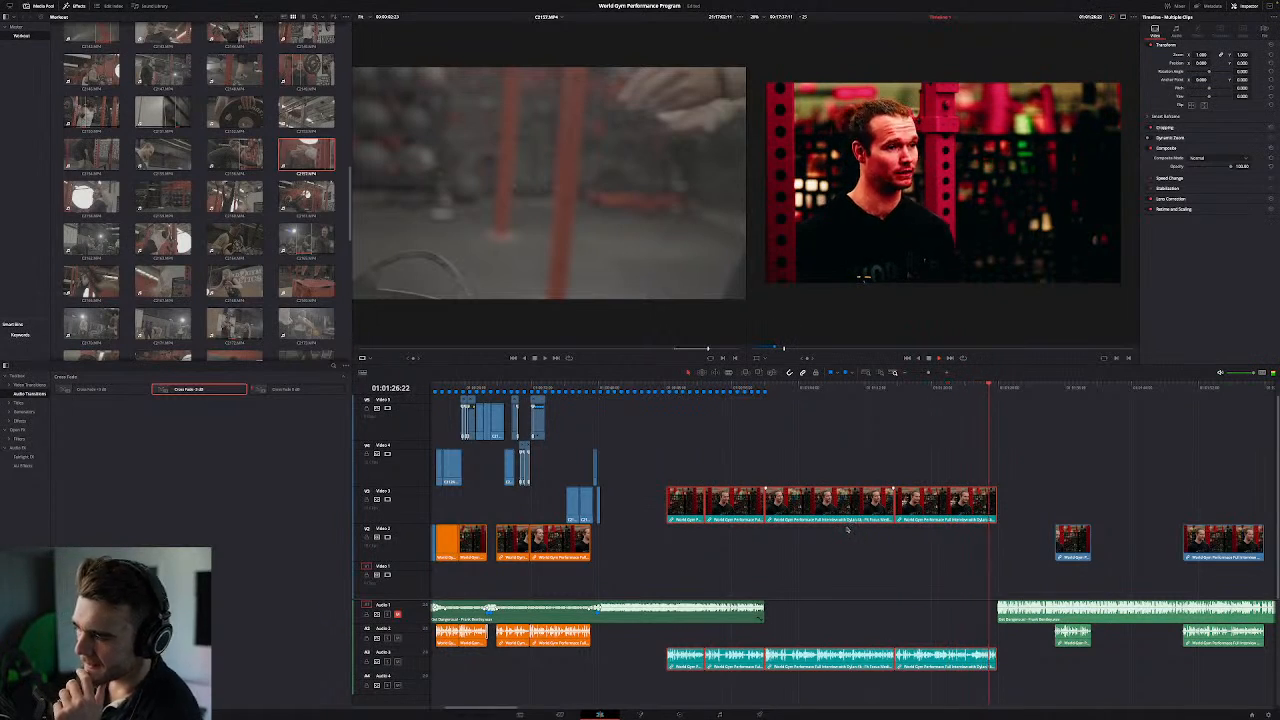
{"action": "left_click_drag", "start_coordinate": [838, 527], "coordinate": [788, 548]}
{"action": "left_click", "coordinate": [788, 388]}
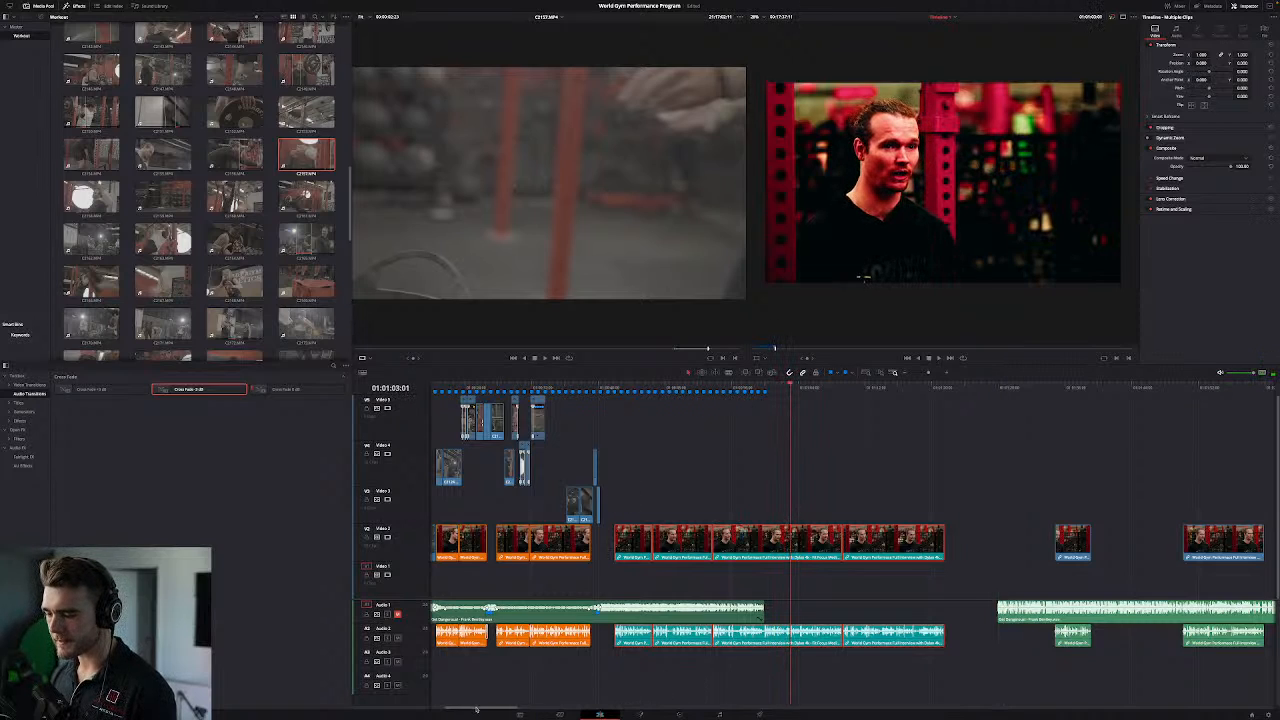
Step: Shift the second music clip, the remaining short blue clips and the long interview clip further down the timeline together
{"action": "left_click_drag", "start_coordinate": [476, 709], "coordinate": [508, 705]}
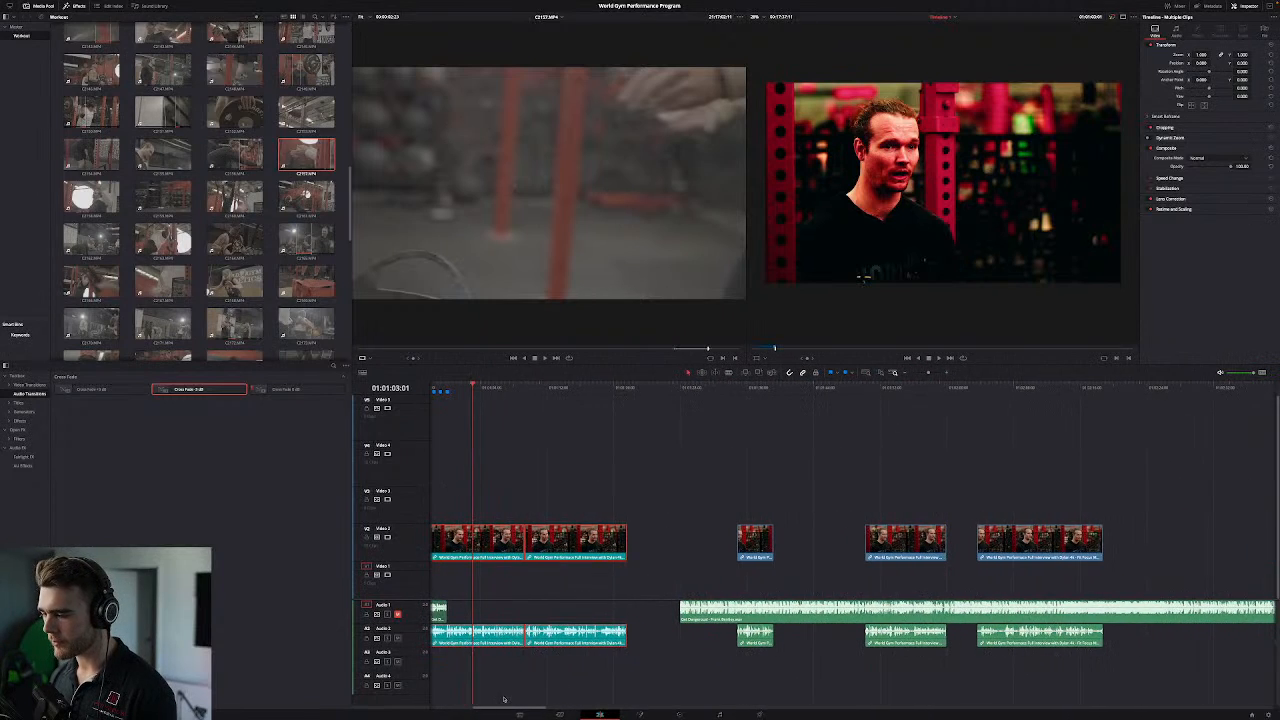
{"action": "left_click", "coordinate": [905, 373]}
{"action": "left_click", "coordinate": [905, 373]}
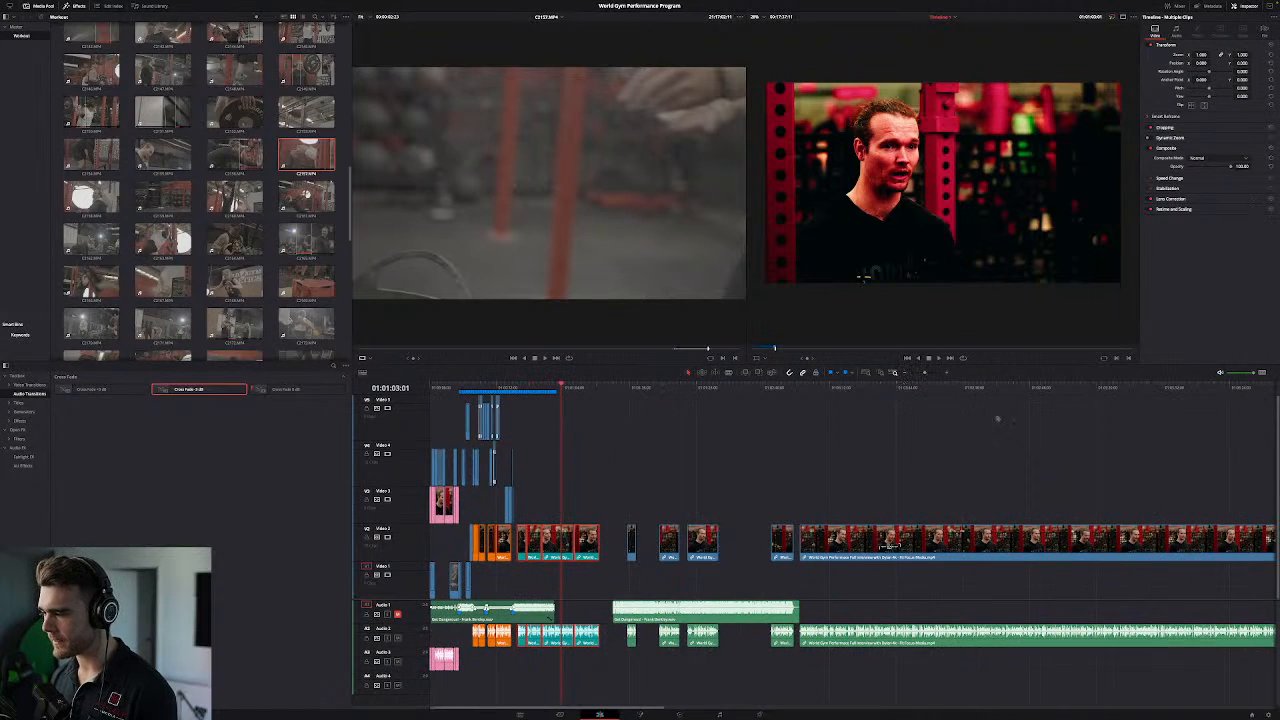
{"action": "left_click_drag", "start_coordinate": [616, 498], "coordinate": [920, 664]}
{"action": "left_click", "coordinate": [904, 373]}
{"action": "left_click", "coordinate": [904, 373]}
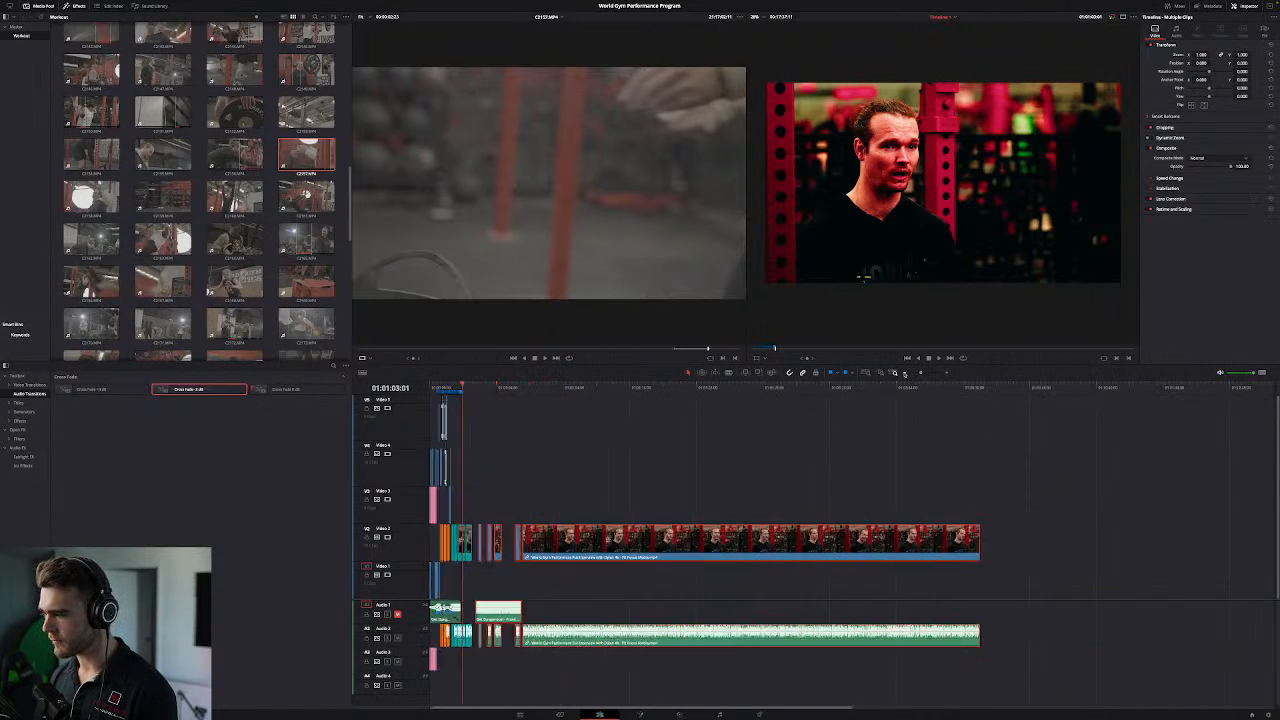
{"action": "left_click_drag", "start_coordinate": [752, 538], "coordinate": [830, 540]}
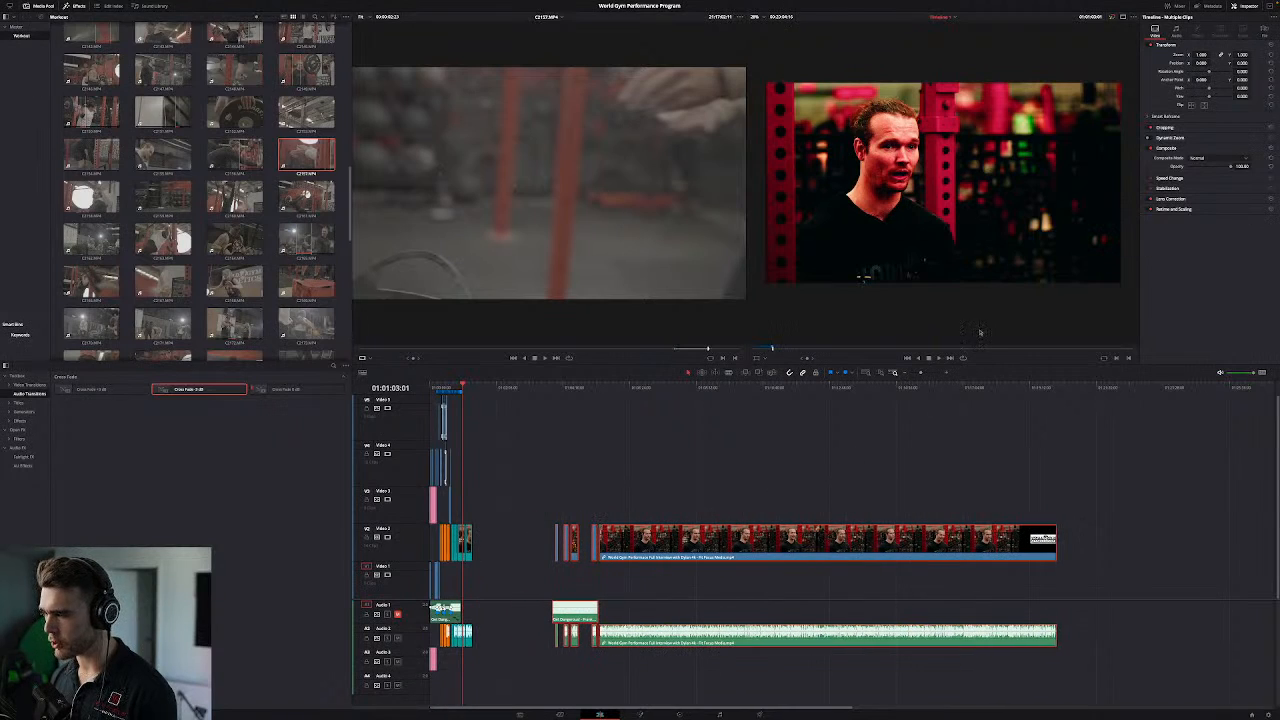
Step: Place the playhead at 01:01:00:01 on the first music clip's end, and shift the teal clips on Video 2 later, past that point
{"action": "left_click", "coordinate": [948, 373]}
{"action": "left_click", "coordinate": [948, 373]}
{"action": "left_click", "coordinate": [948, 373]}
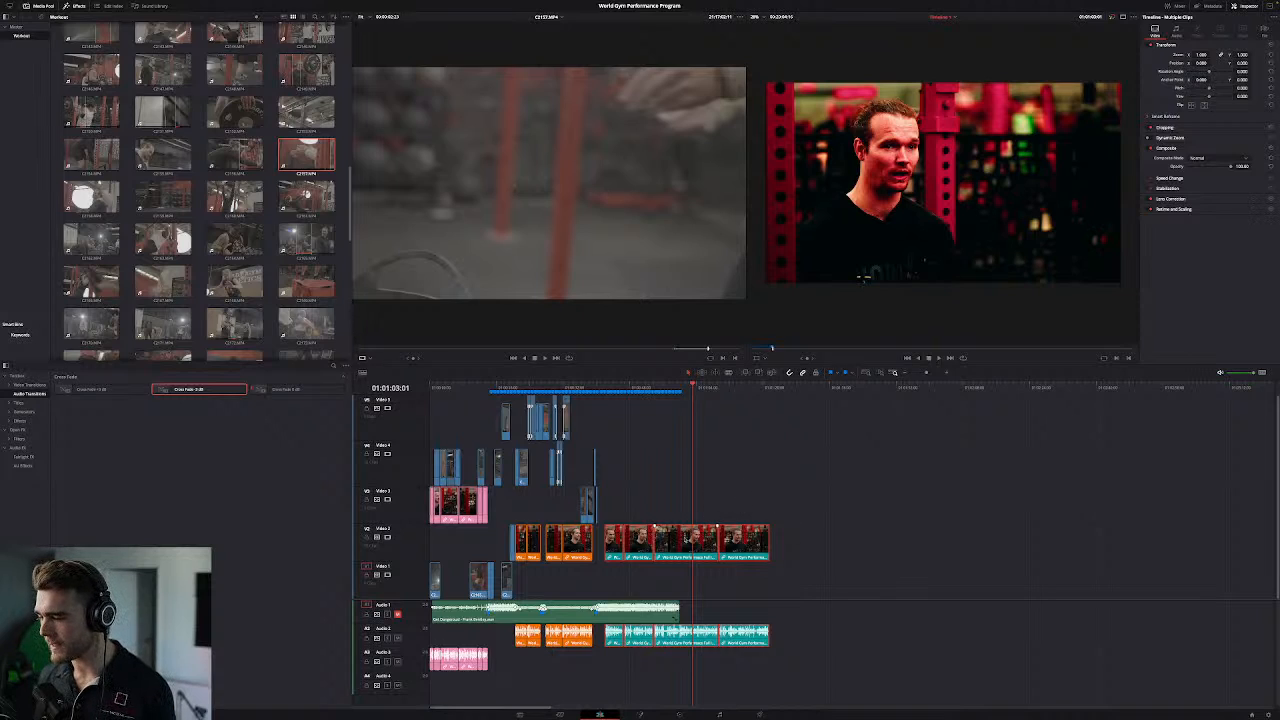
{"action": "left_click", "coordinate": [680, 391]}
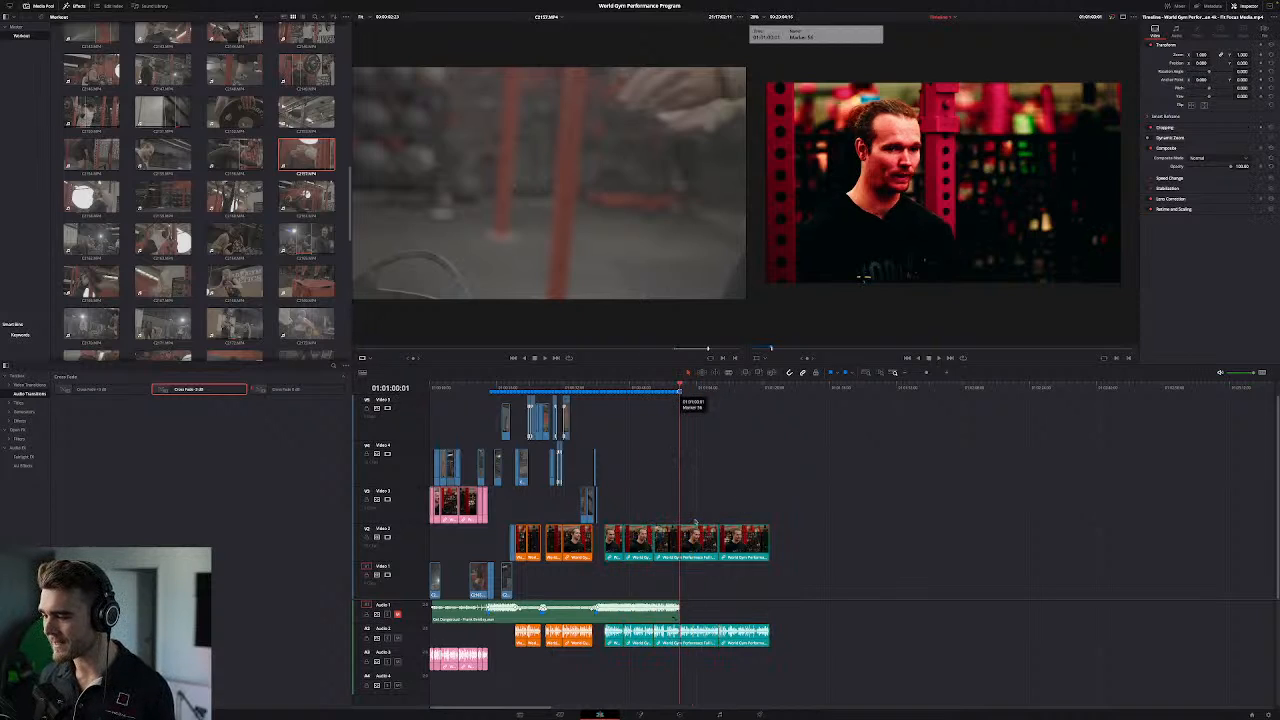
{"action": "left_click_drag", "start_coordinate": [811, 513], "coordinate": [784, 545]}
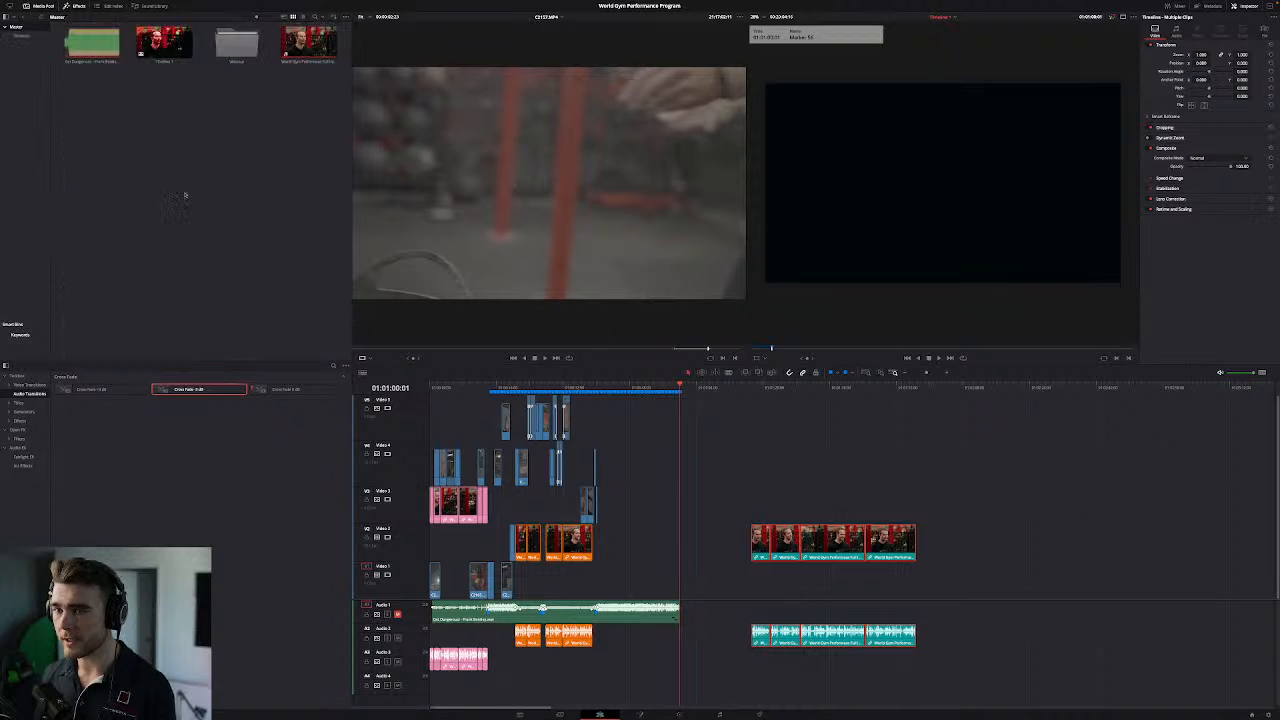
Step: Create a media bin named "Class Audio" in the Master bin and import the three WAV recordings into it
{"action": "right_click", "coordinate": [185, 195]}
{"action": "left_click", "coordinate": [210, 233]}
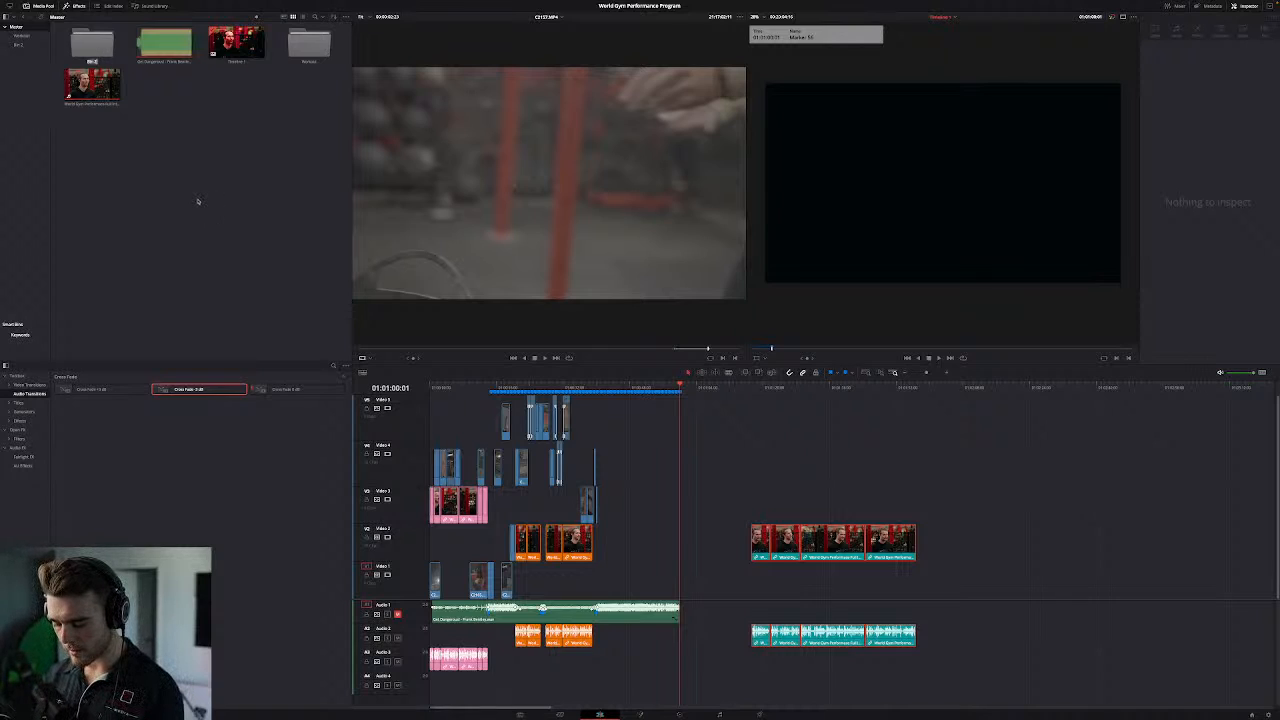
{"action": "type", "text": "Clean"}
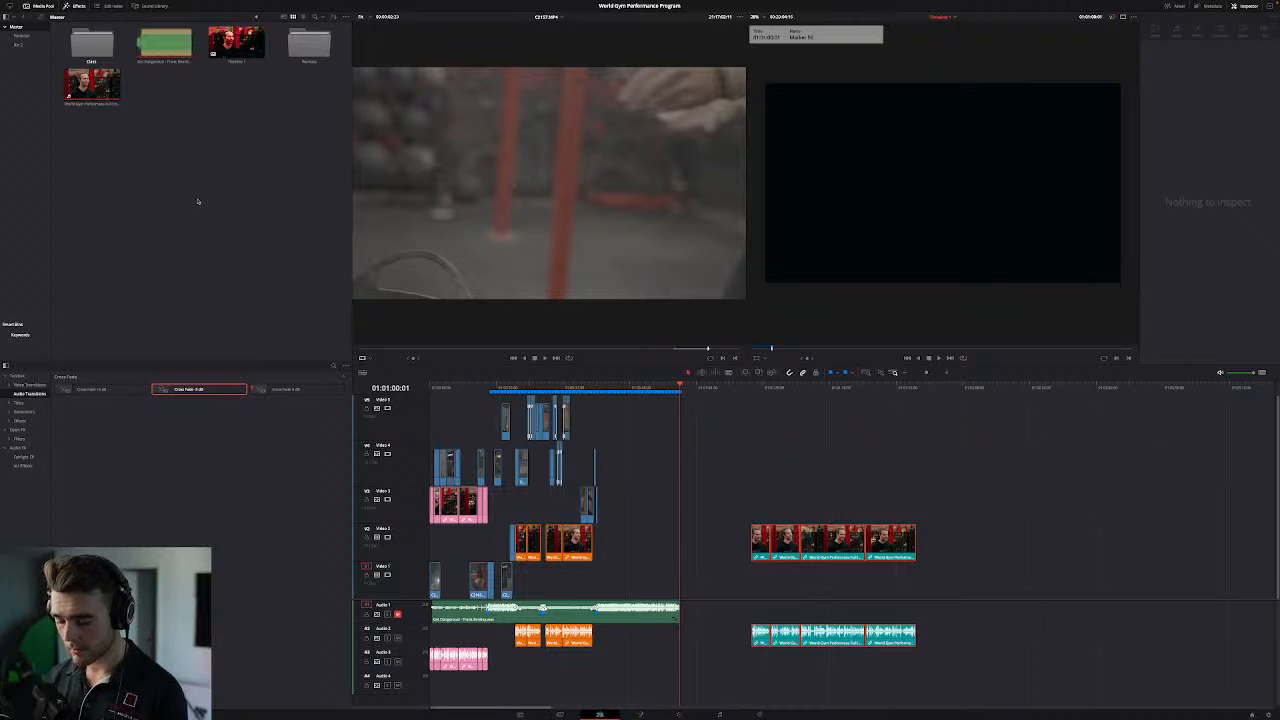
{"action": "type", "text": " Audio"}
{"action": "key", "text": "Return"}
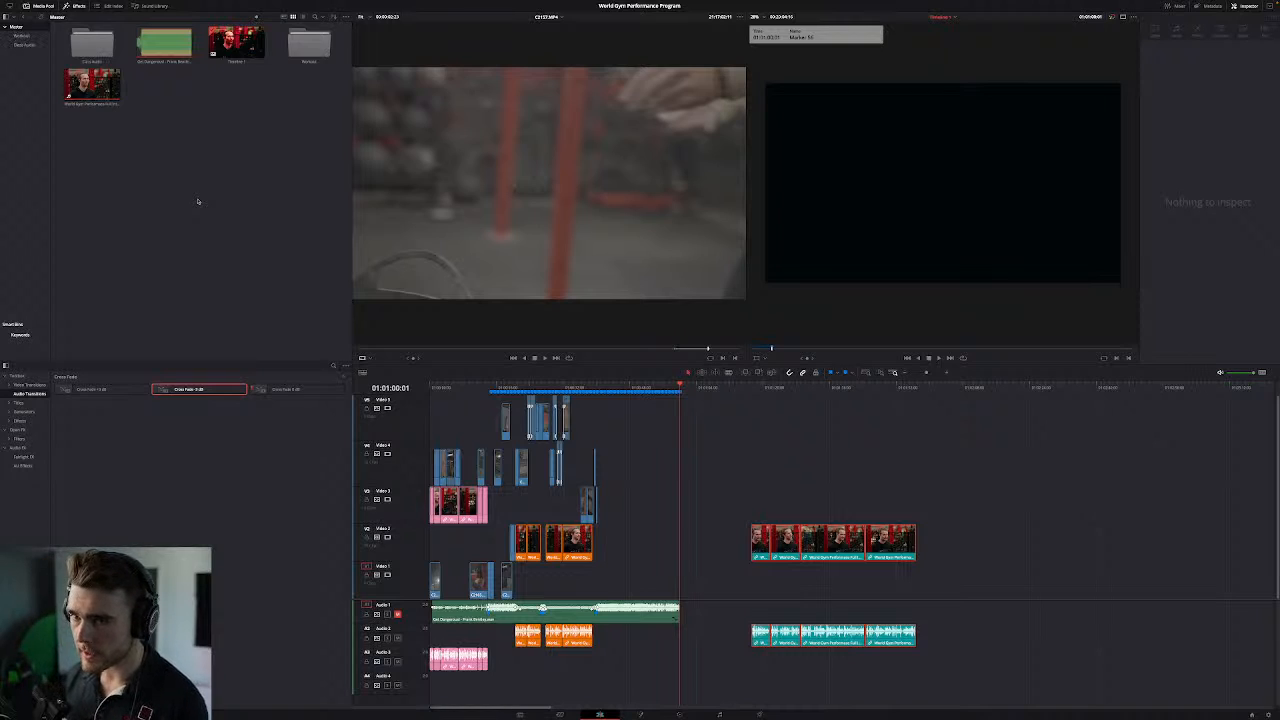
{"action": "double_click", "coordinate": [88, 44]}
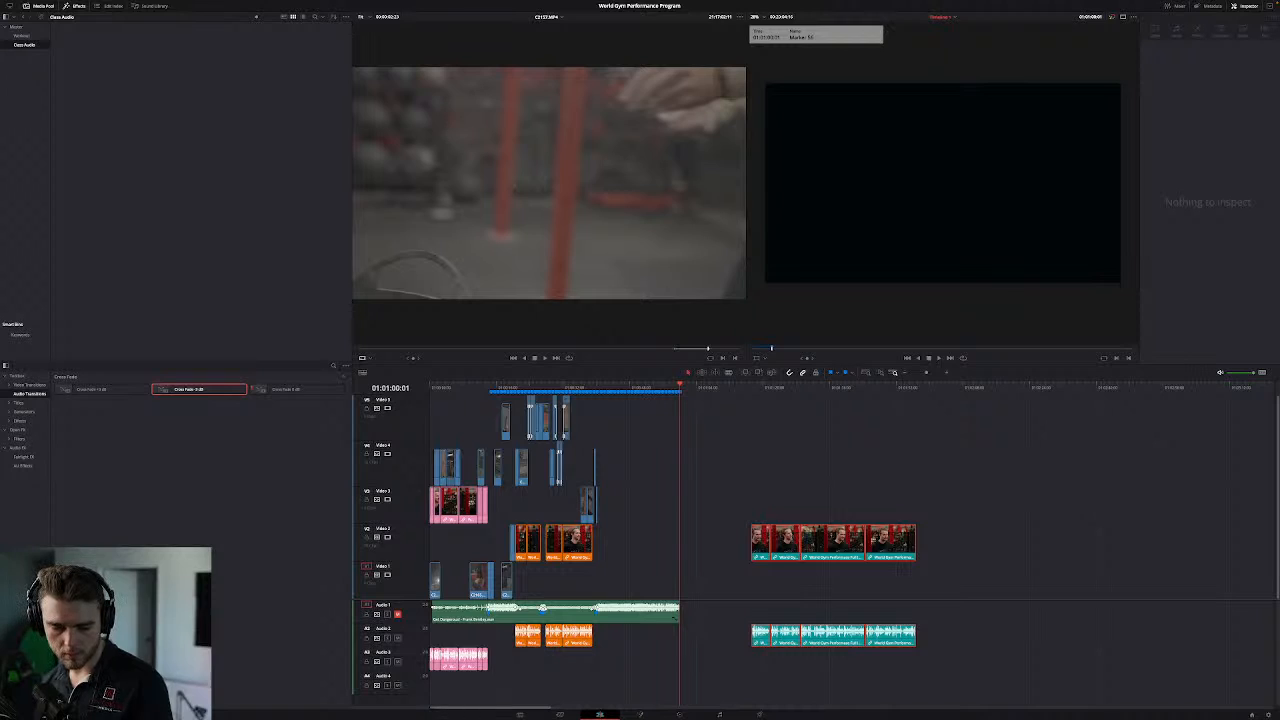
{"action": "left_click_drag", "start_coordinate": [170, 118], "coordinate": [260, 185]}
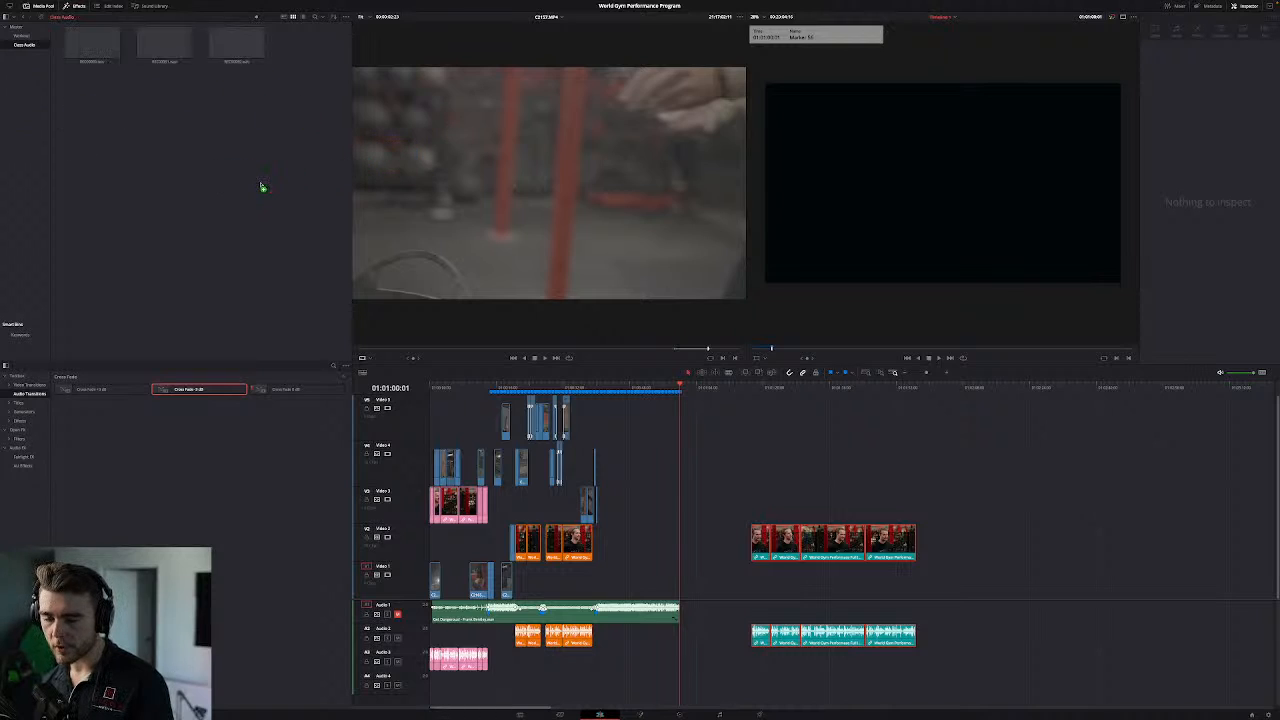
Step: Check the imported recordings, load the second one in the source viewer and listen to it from just past its middle
{"action": "left_click", "coordinate": [165, 48]}
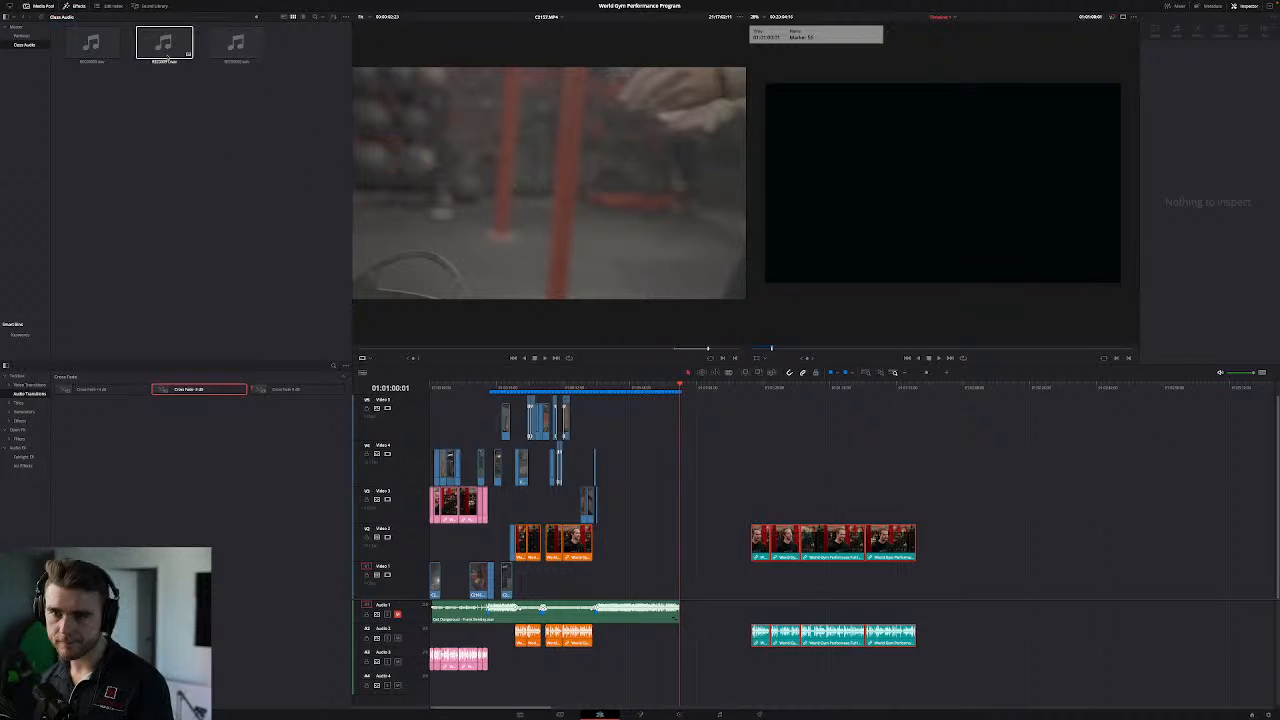
{"action": "left_click", "coordinate": [220, 58]}
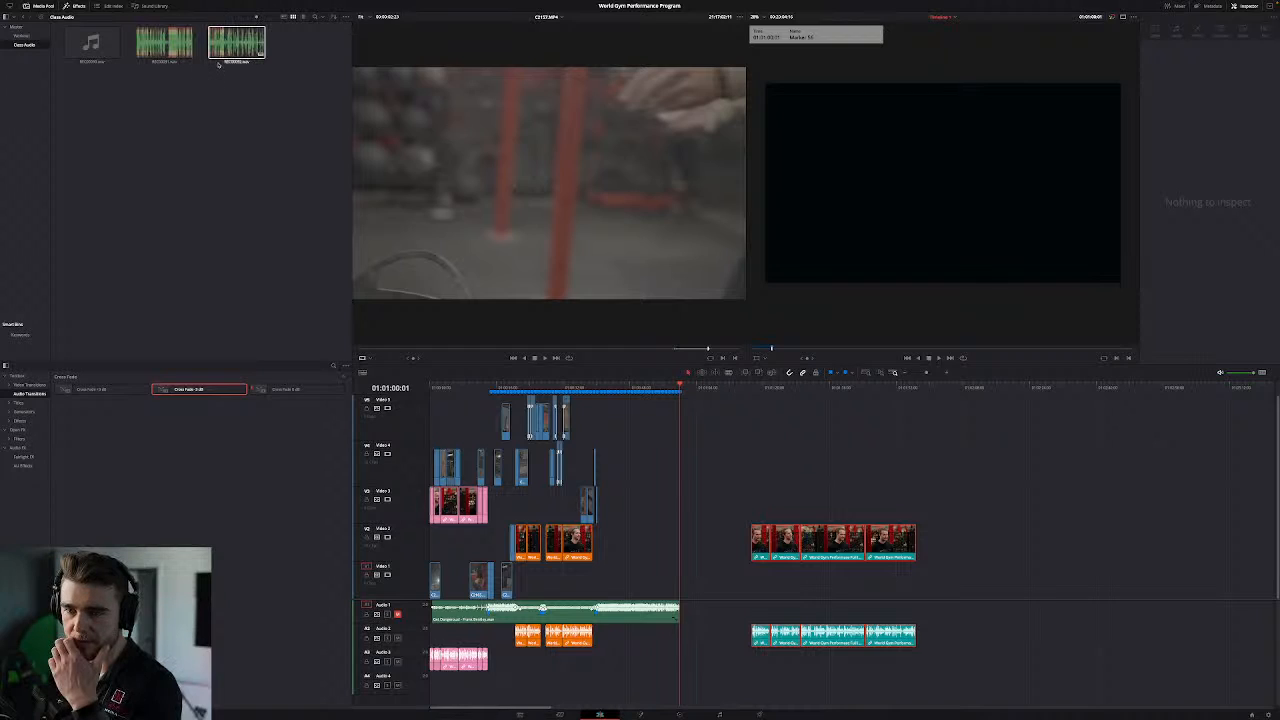
{"action": "left_click", "coordinate": [207, 140]}
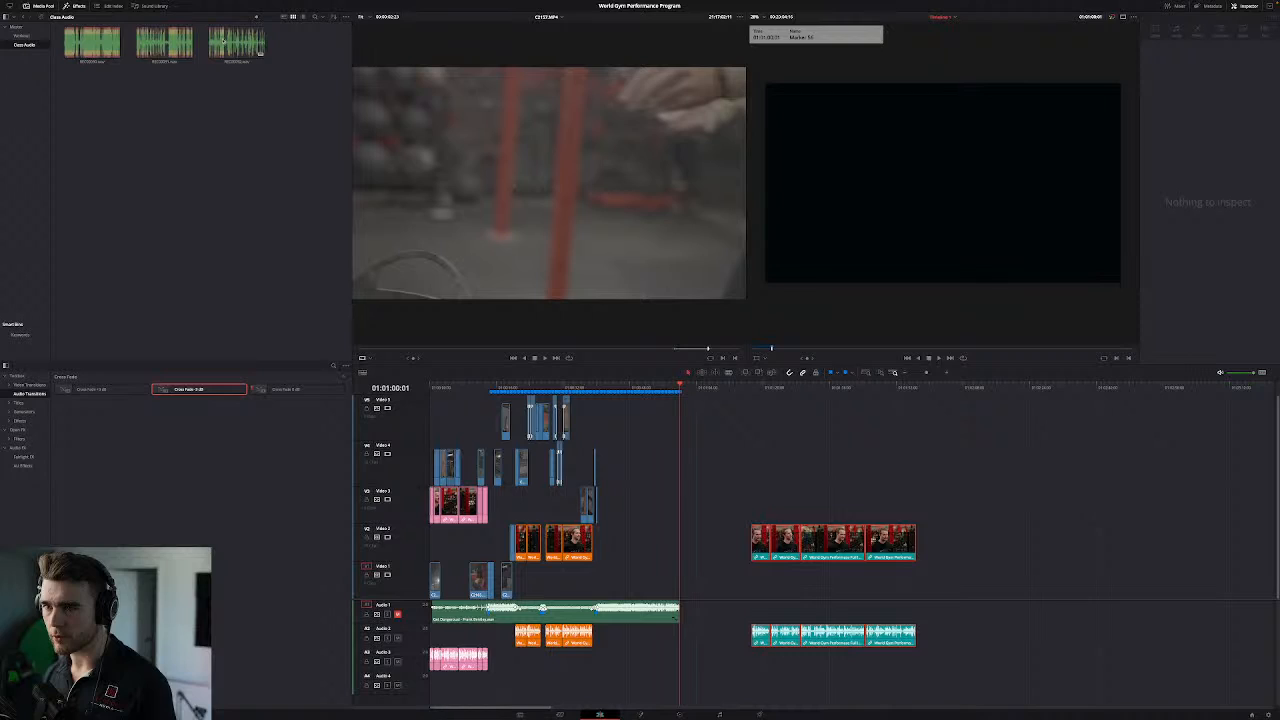
{"action": "left_click", "coordinate": [222, 42]}
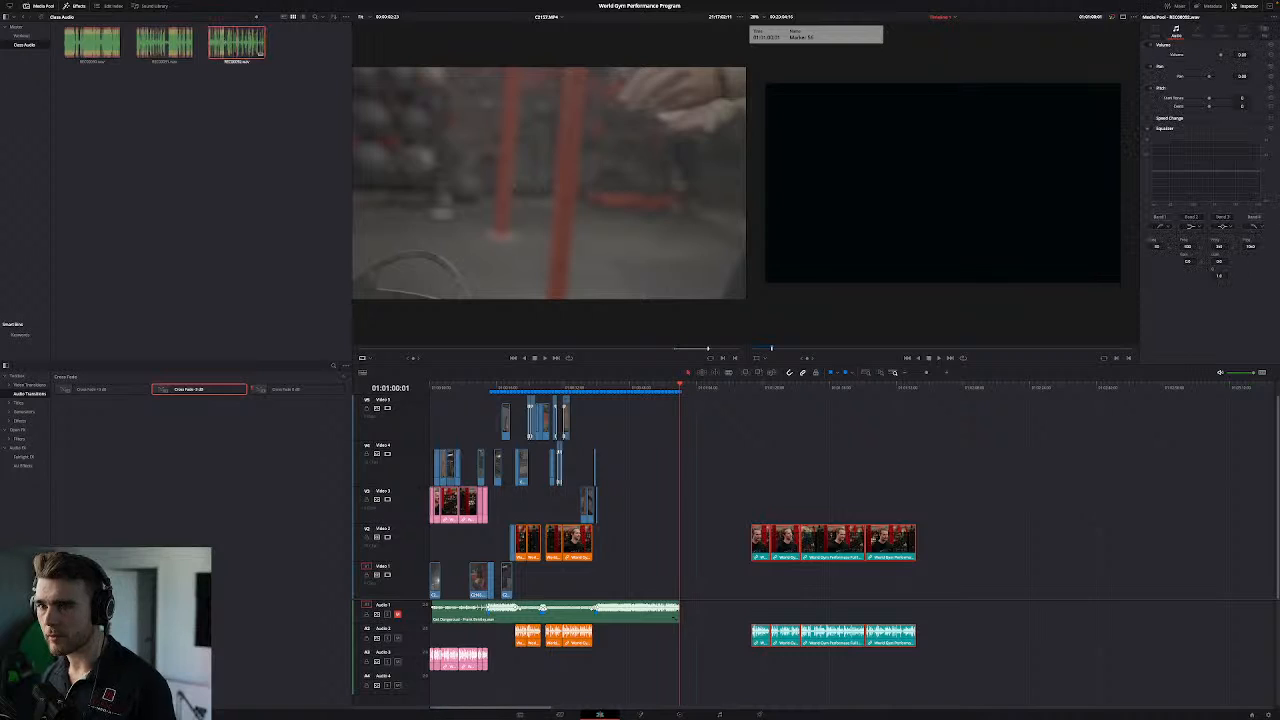
{"action": "double_click", "coordinate": [165, 42]}
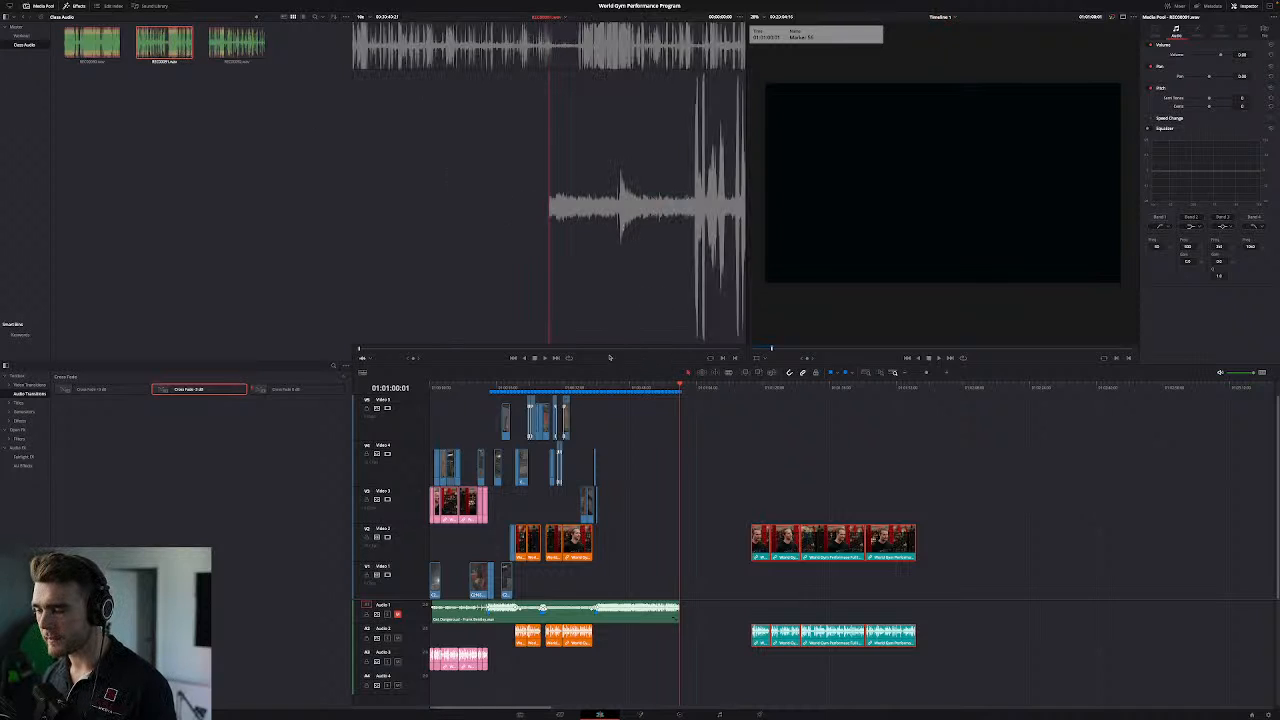
{"action": "mouse_move", "coordinate": [569, 349]}
{"action": "left_mouse_down"}
{"action": "mouse_move", "coordinate": [594, 349]}
{"action": "mouse_move", "coordinate": [573, 351]}
{"action": "left_mouse_up"}
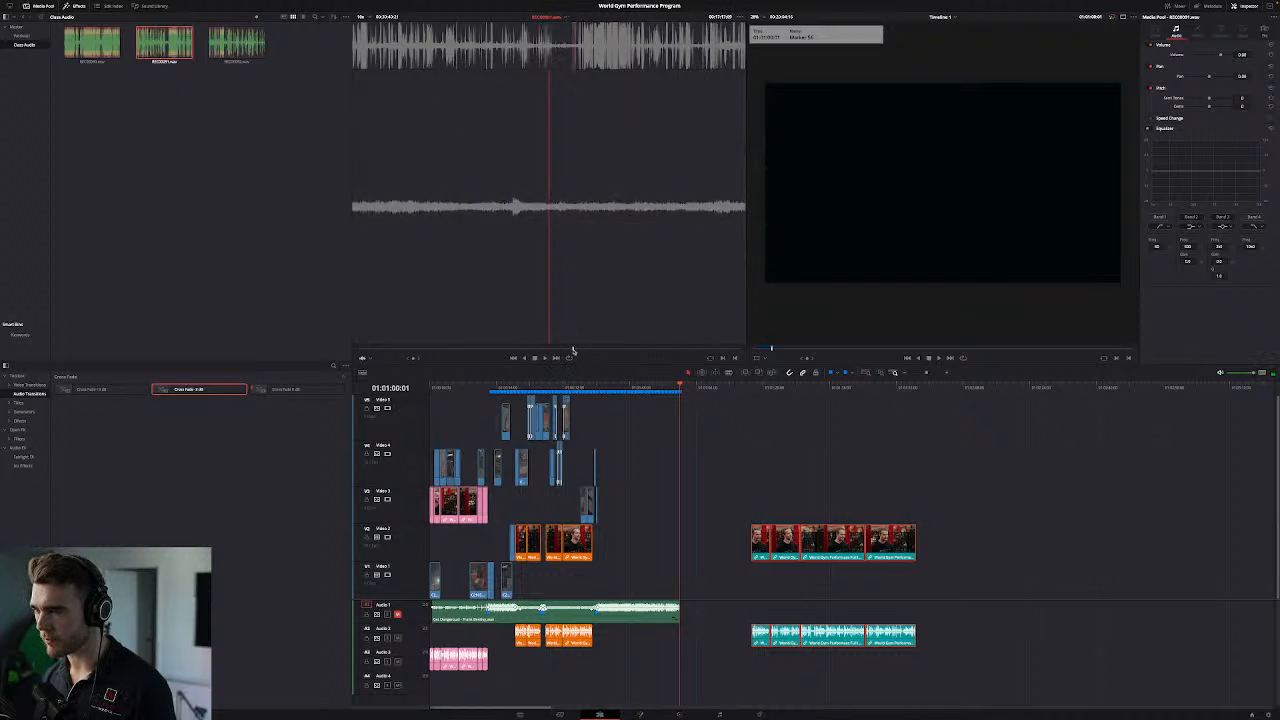
{"action": "key", "text": "space"}
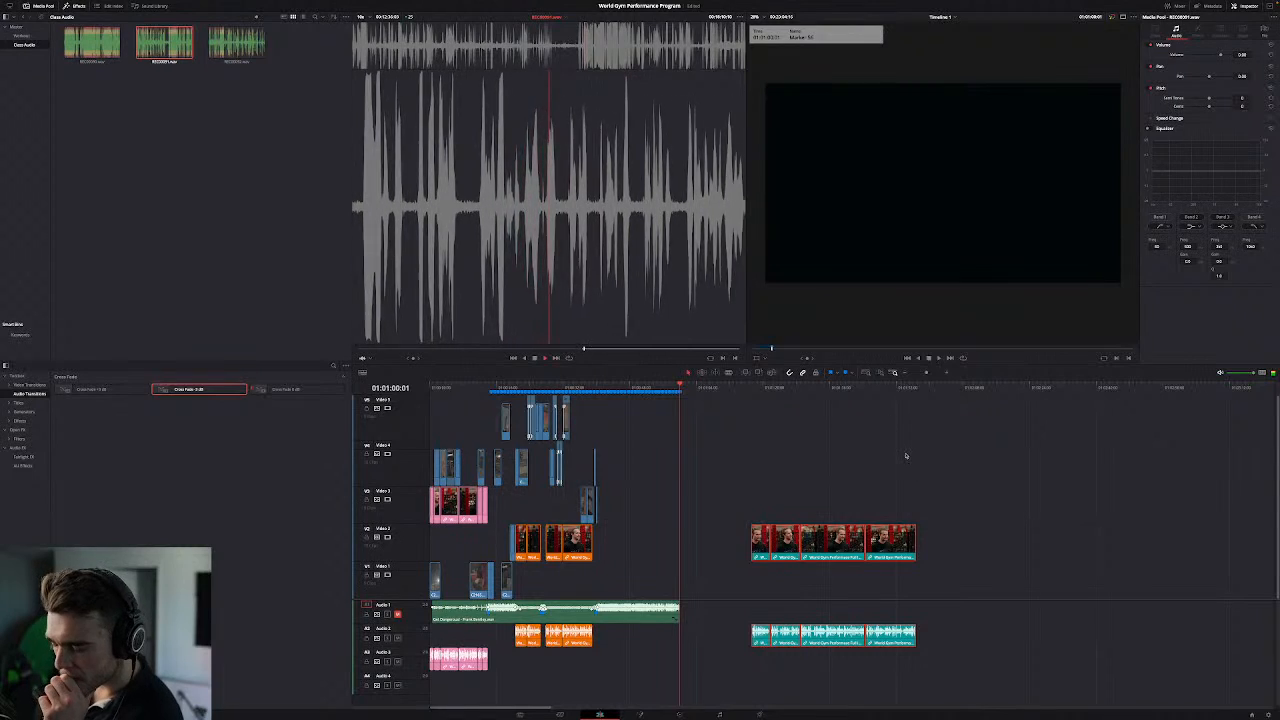
Step: Move the second music clip and all the blue interview clips much later to open a wide gap after the teal clips
{"action": "left_click", "coordinate": [905, 373]}
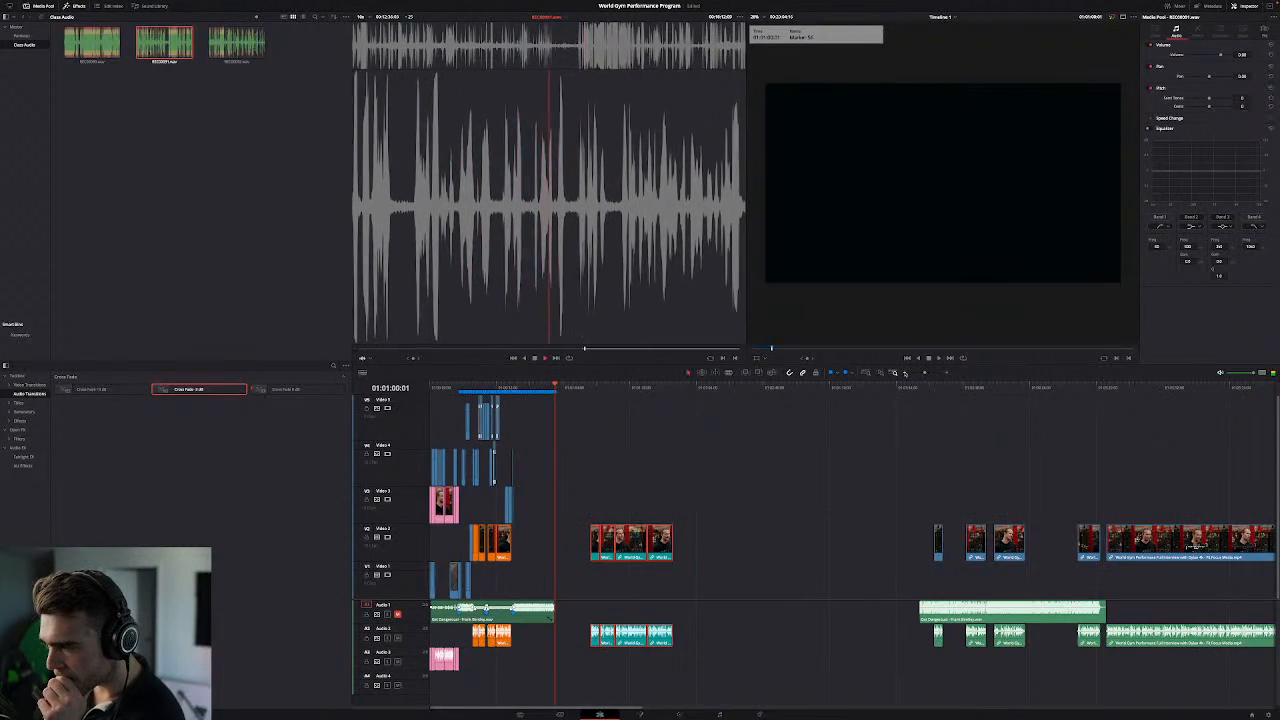
{"action": "left_click", "coordinate": [904, 375]}
{"action": "left_click", "coordinate": [903, 376]}
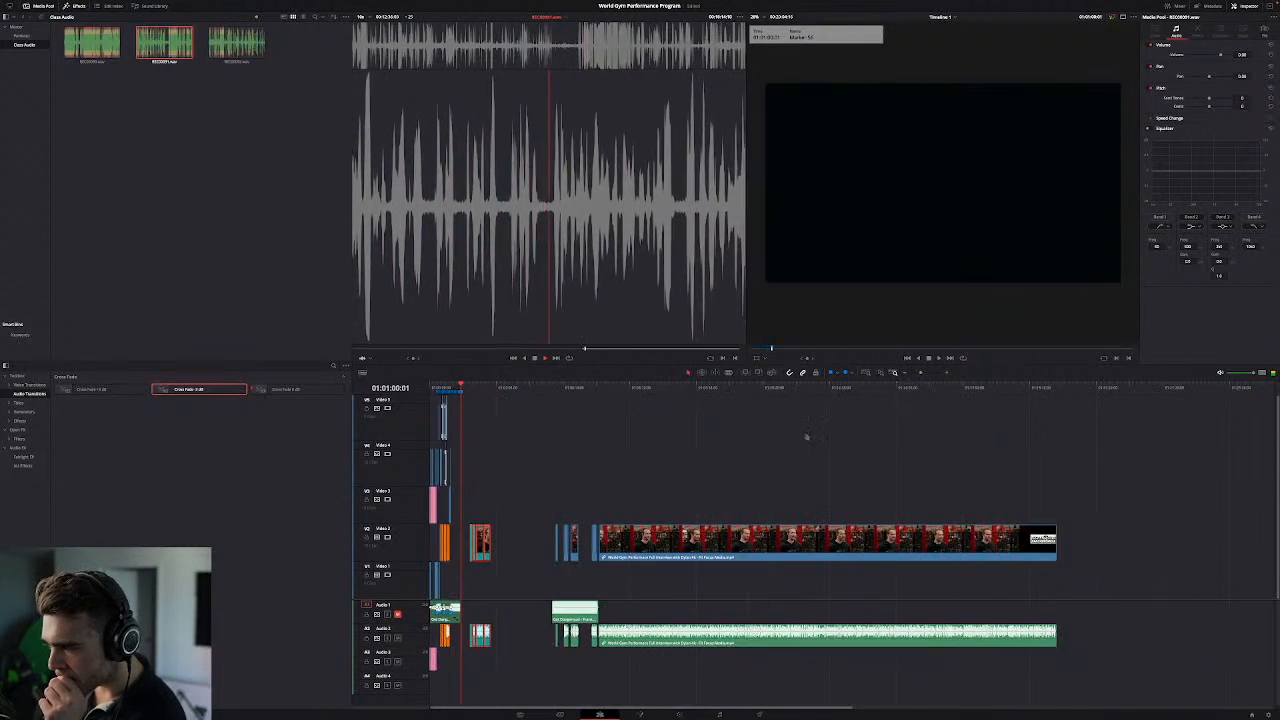
{"action": "left_click_drag", "start_coordinate": [530, 510], "coordinate": [623, 643]}
{"action": "left_click_drag", "start_coordinate": [668, 546], "coordinate": [932, 544]}
Step: Place two excerpts of the second recording on Audio 1 in the gap, and move the second excerpt closer to the first
{"action": "left_click", "coordinate": [582, 272]}
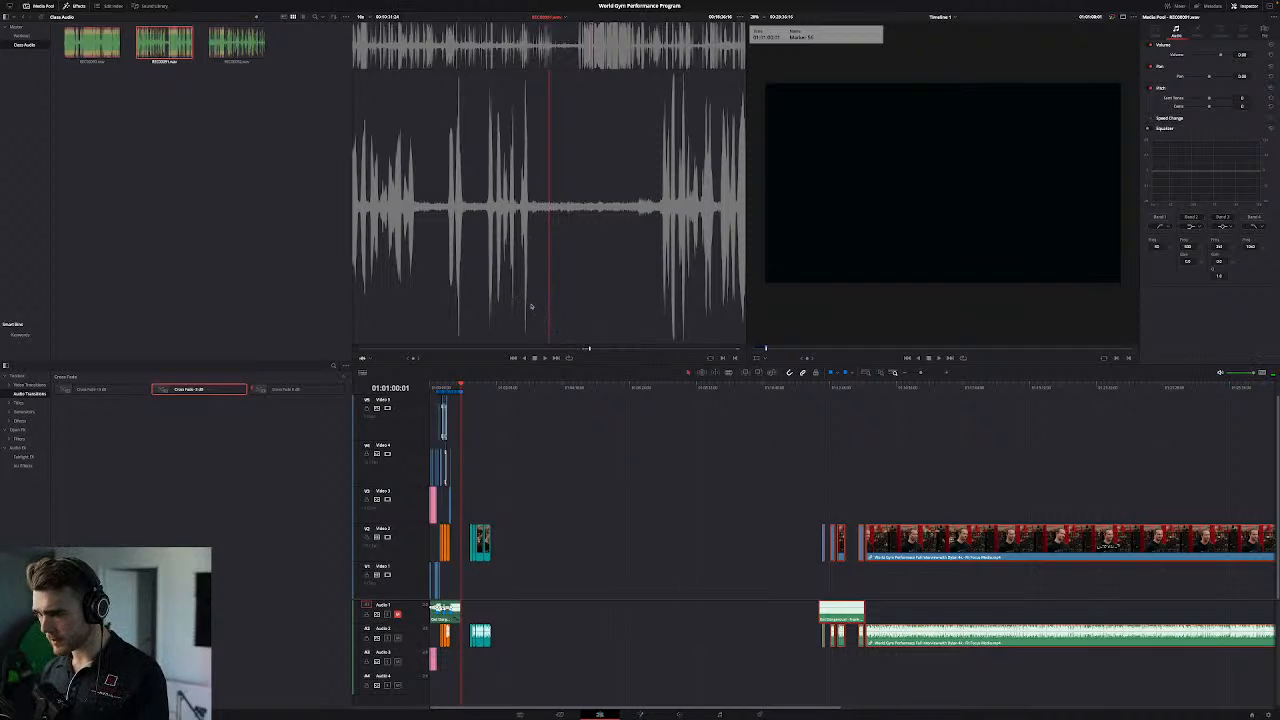
{"action": "left_click_drag", "start_coordinate": [531, 306], "coordinate": [652, 622]}
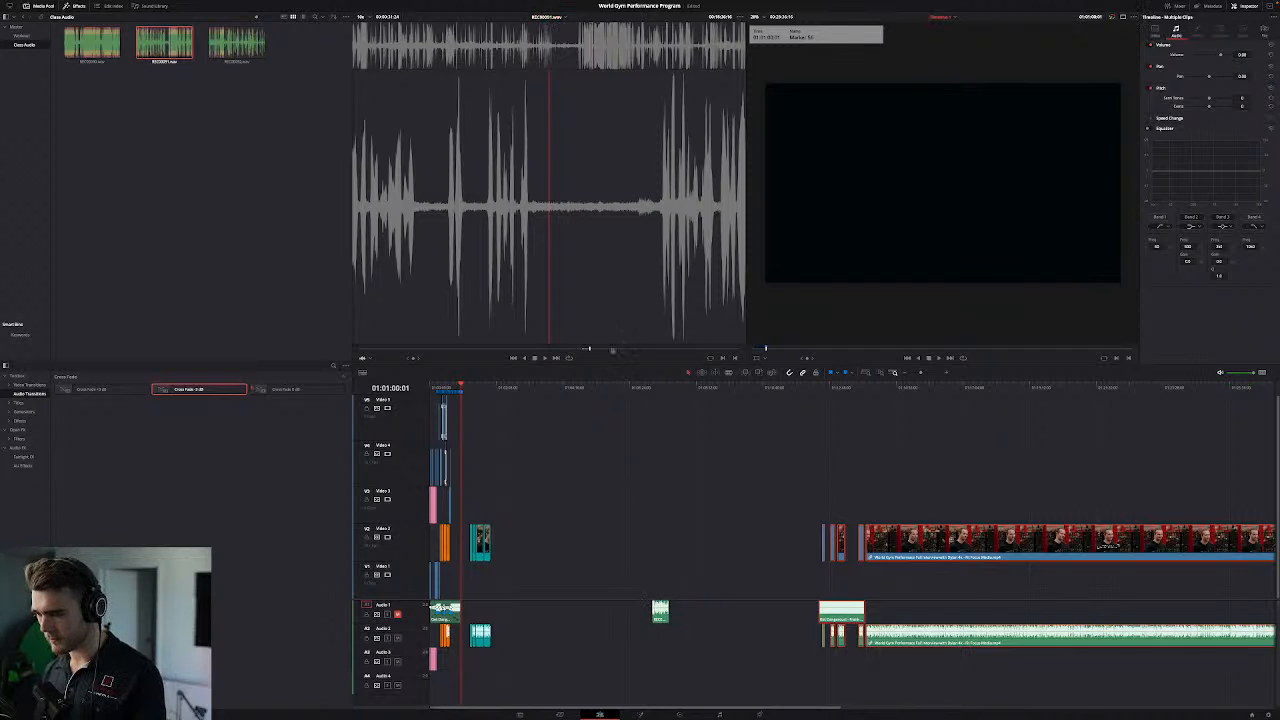
{"action": "left_click", "coordinate": [597, 269]}
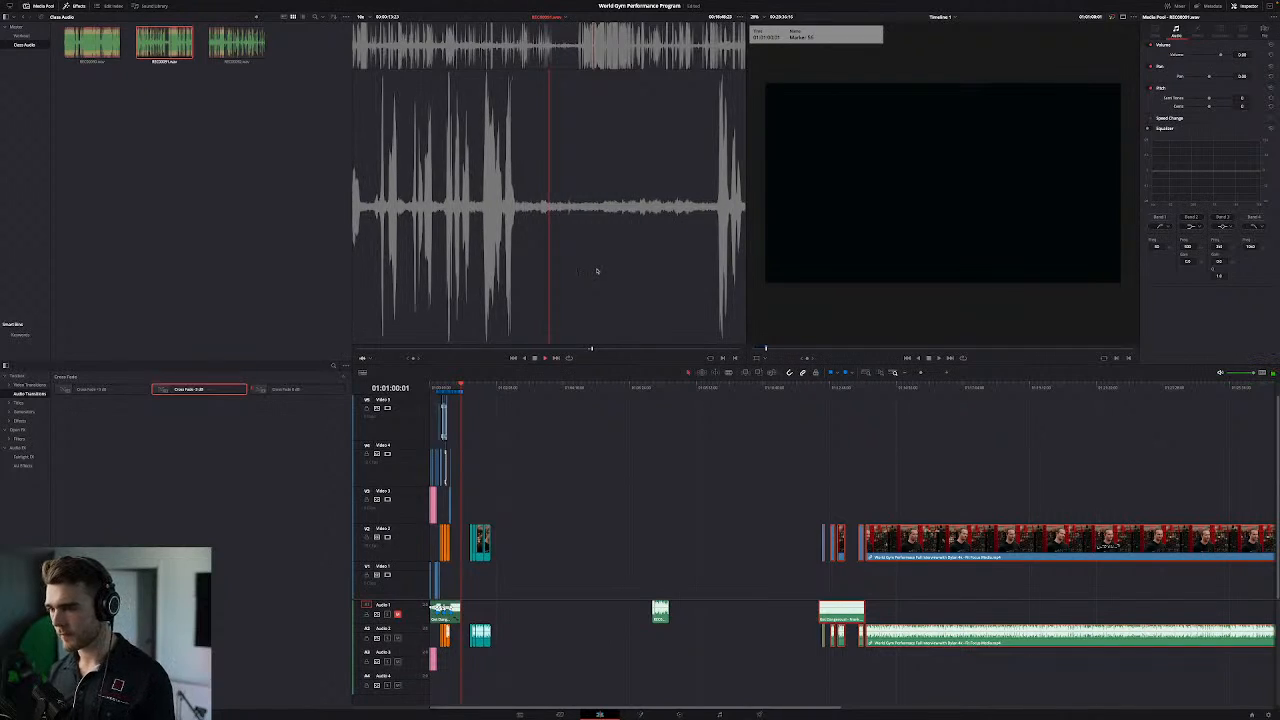
{"action": "left_click_drag", "start_coordinate": [649, 424], "coordinate": [693, 611]}
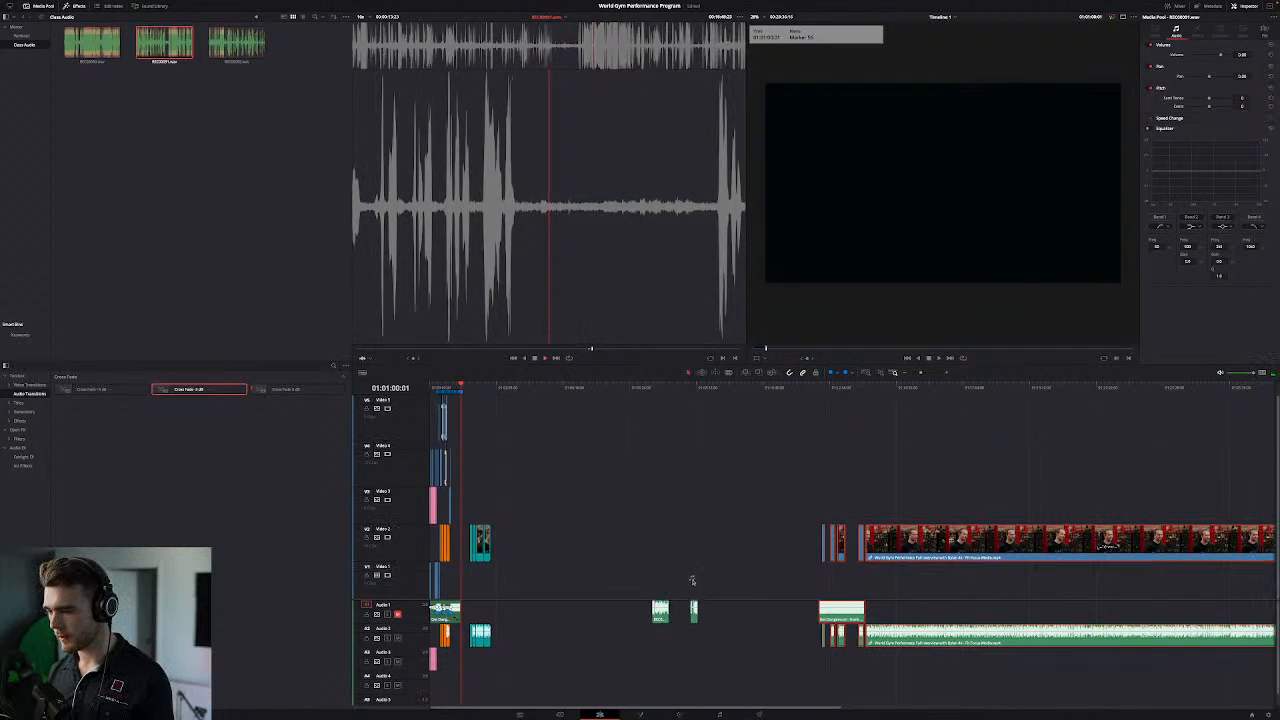
{"action": "left_click", "coordinate": [620, 327]}
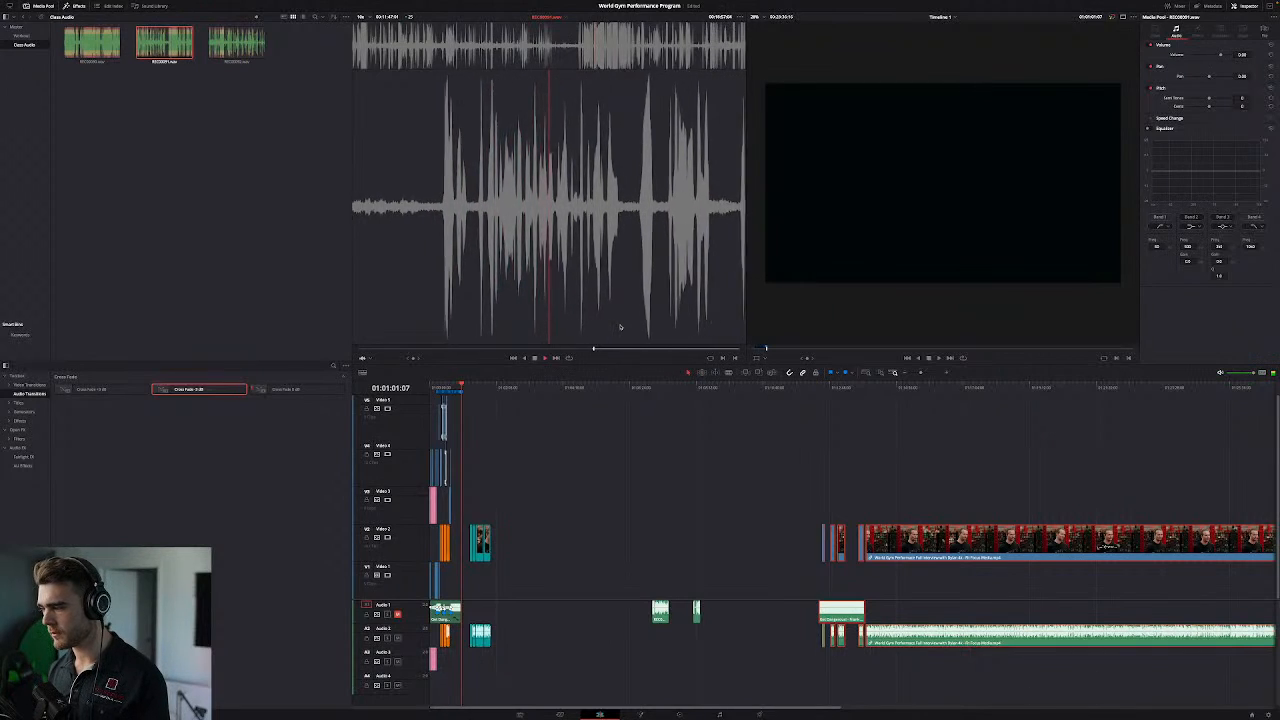
{"action": "left_click_drag", "start_coordinate": [697, 613], "coordinate": [681, 613]}
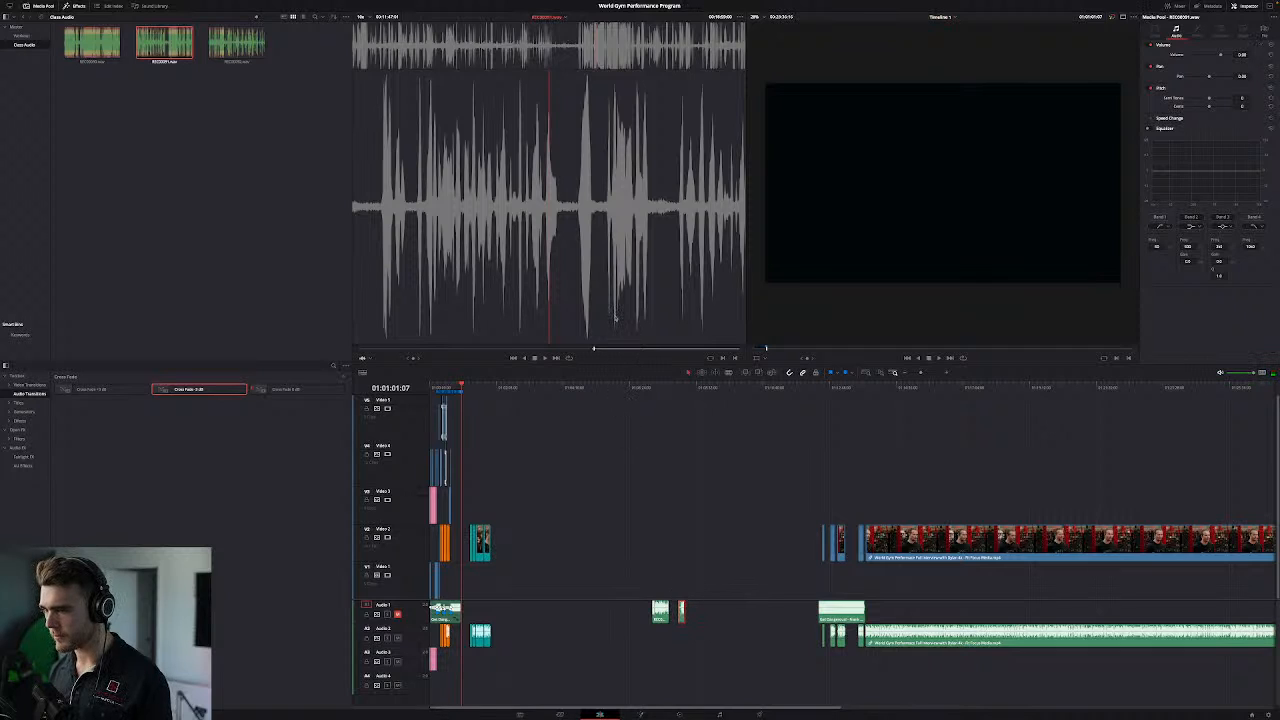
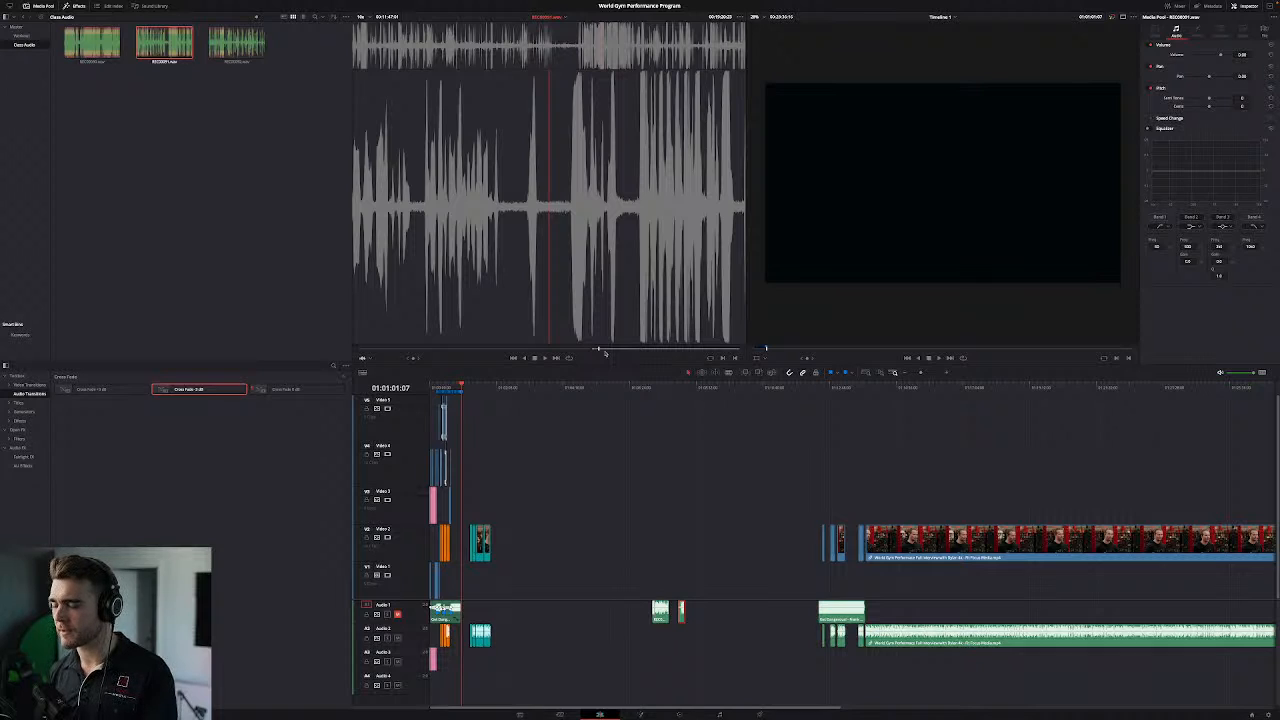
Step: Add a longer and a very short excerpt of the recording after the others on Audio 1, and keep listening for usable parts
{"action": "key", "text": "space"}
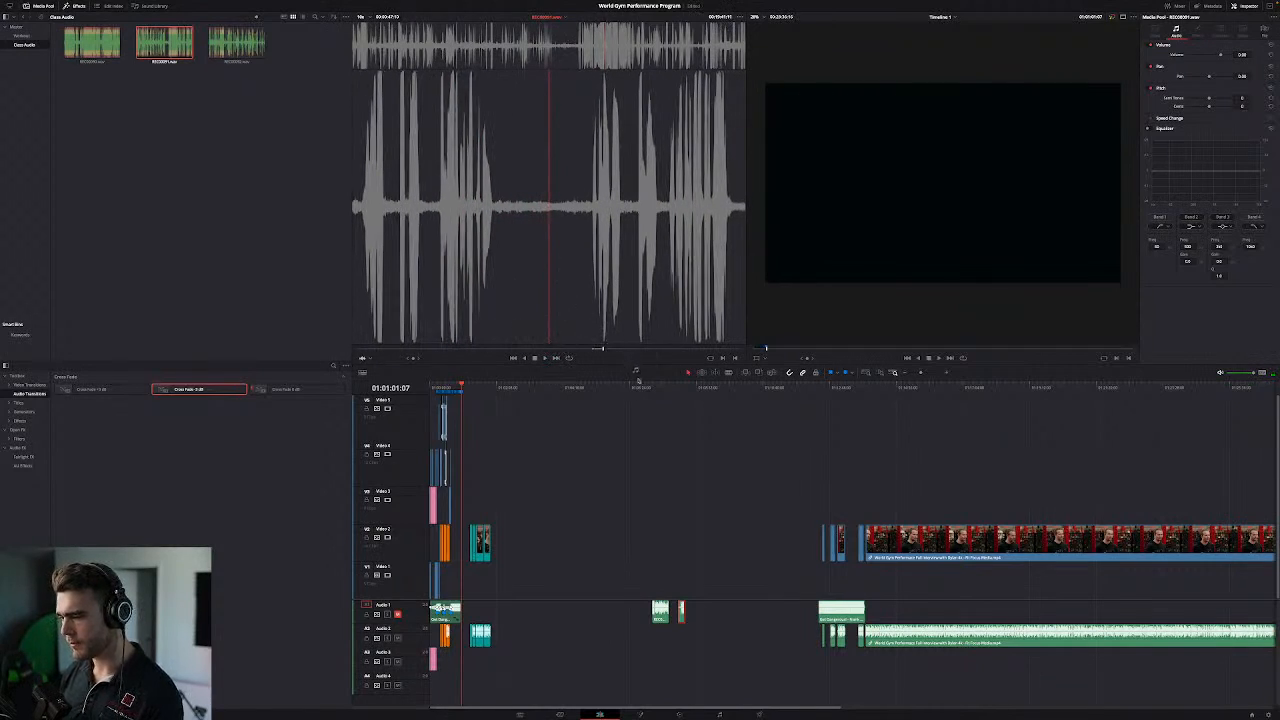
{"action": "left_click_drag", "start_coordinate": [638, 380], "coordinate": [708, 608]}
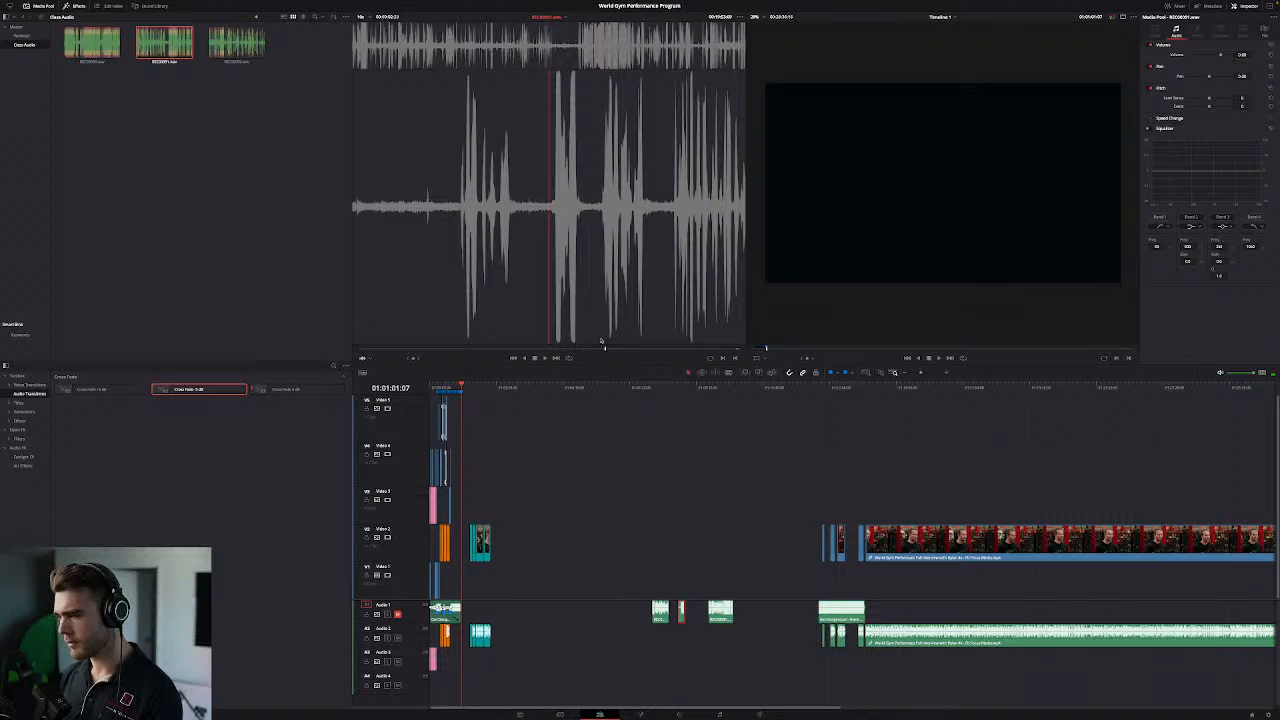
{"action": "left_click_drag", "start_coordinate": [565, 318], "coordinate": [744, 588]}
{"action": "left_click", "coordinate": [645, 242]}
{"action": "key", "text": "space"}
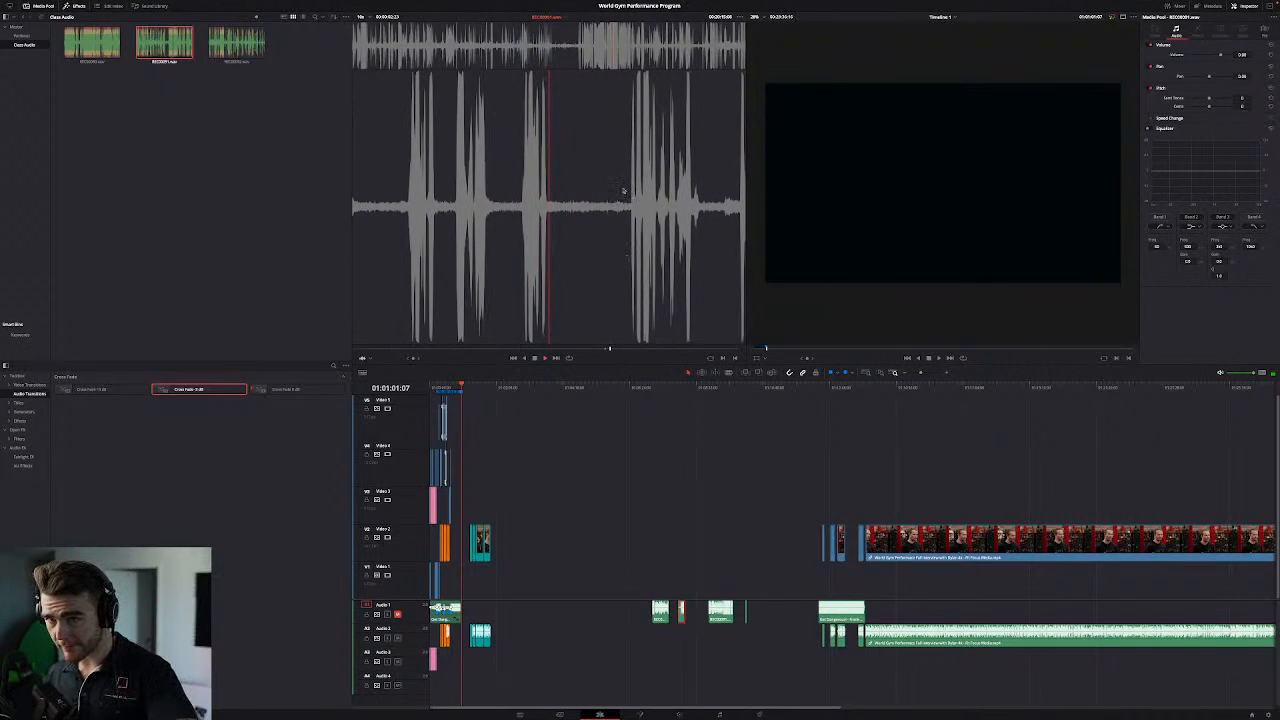
{"action": "mouse_move", "coordinate": [636, 2]}
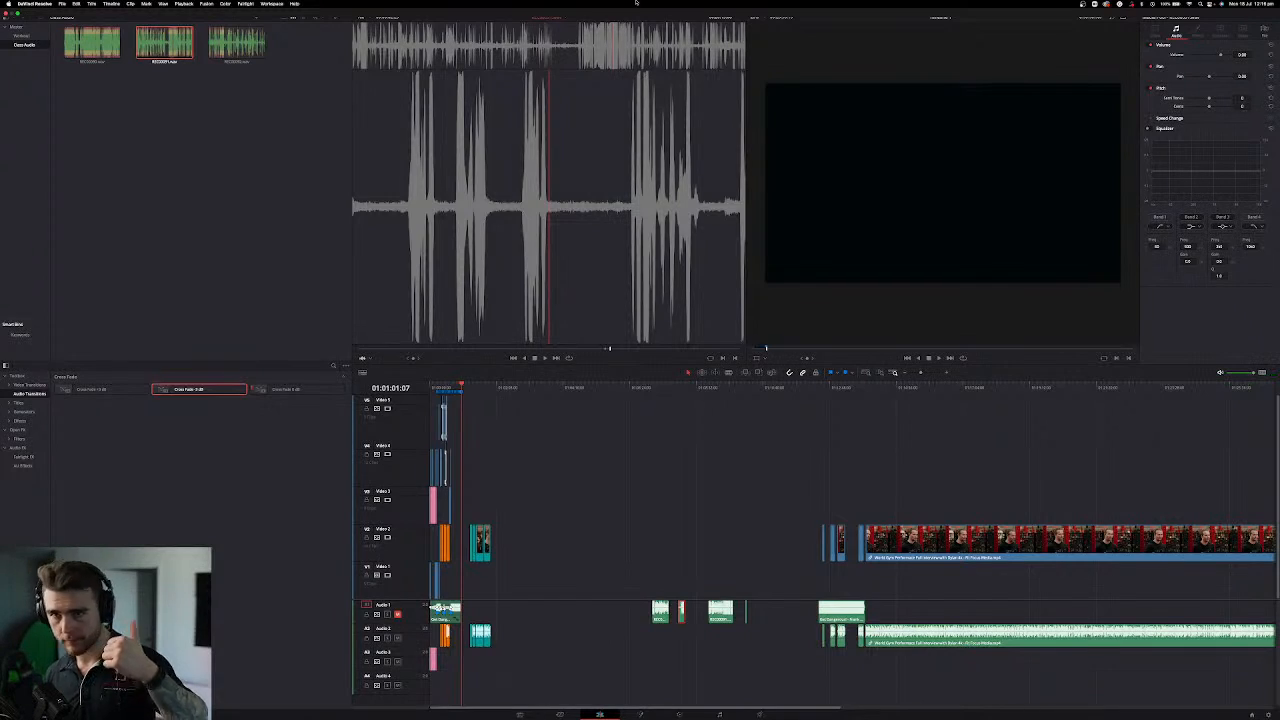
Step: Keep listening through the second recording and add two short excerpts of it on Audio 1 after the existing ones
{"action": "key", "text": "space"}
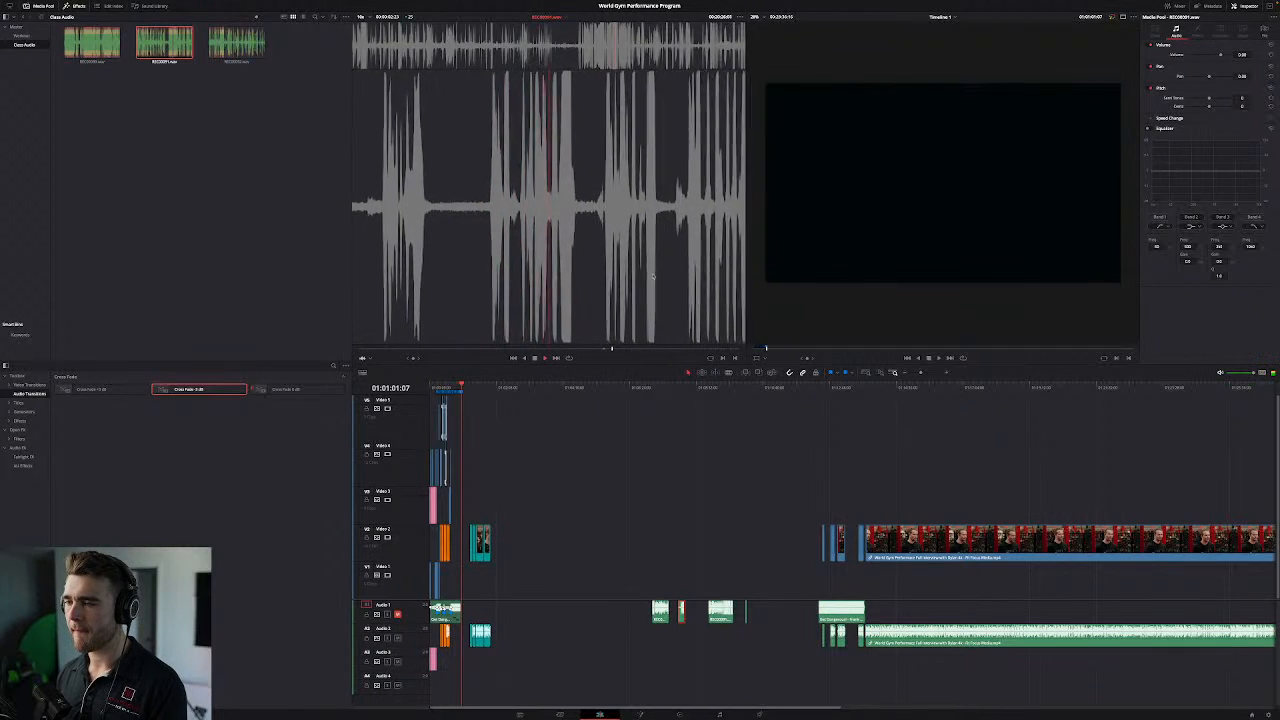
{"action": "left_click", "coordinate": [624, 349]}
{"action": "key", "text": "space"}
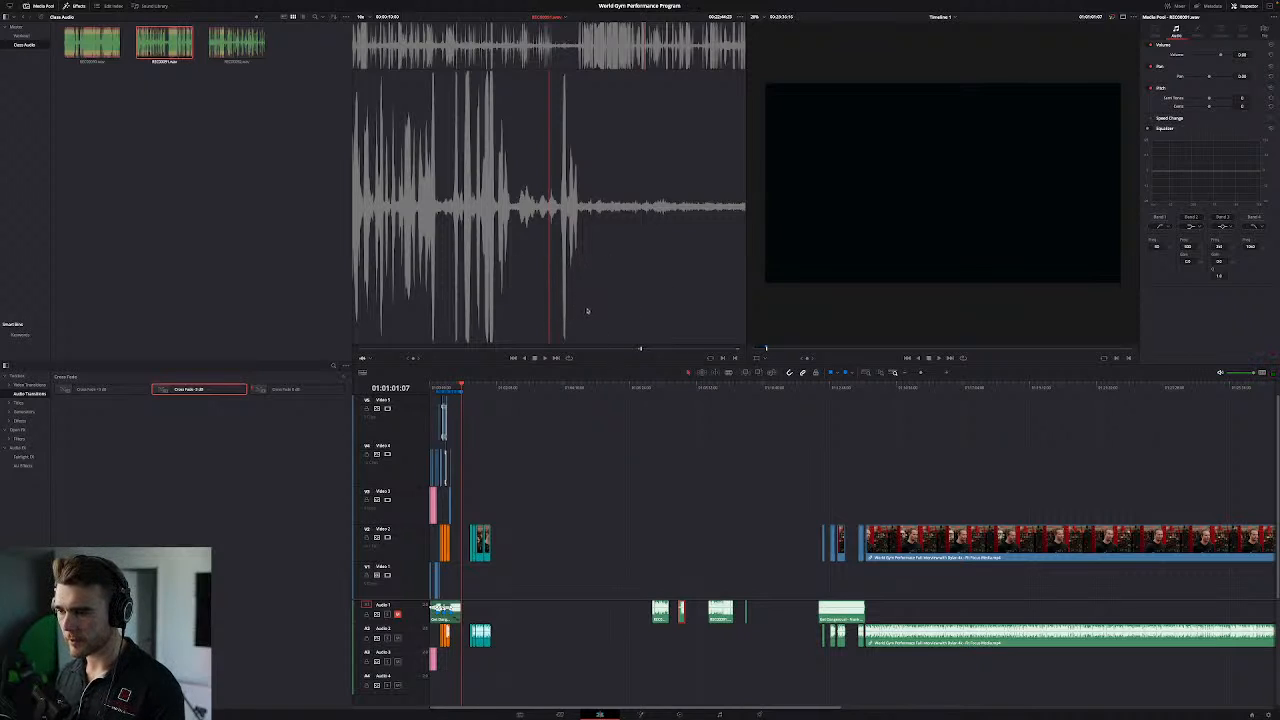
{"action": "left_click_drag", "start_coordinate": [649, 427], "coordinate": [763, 591]}
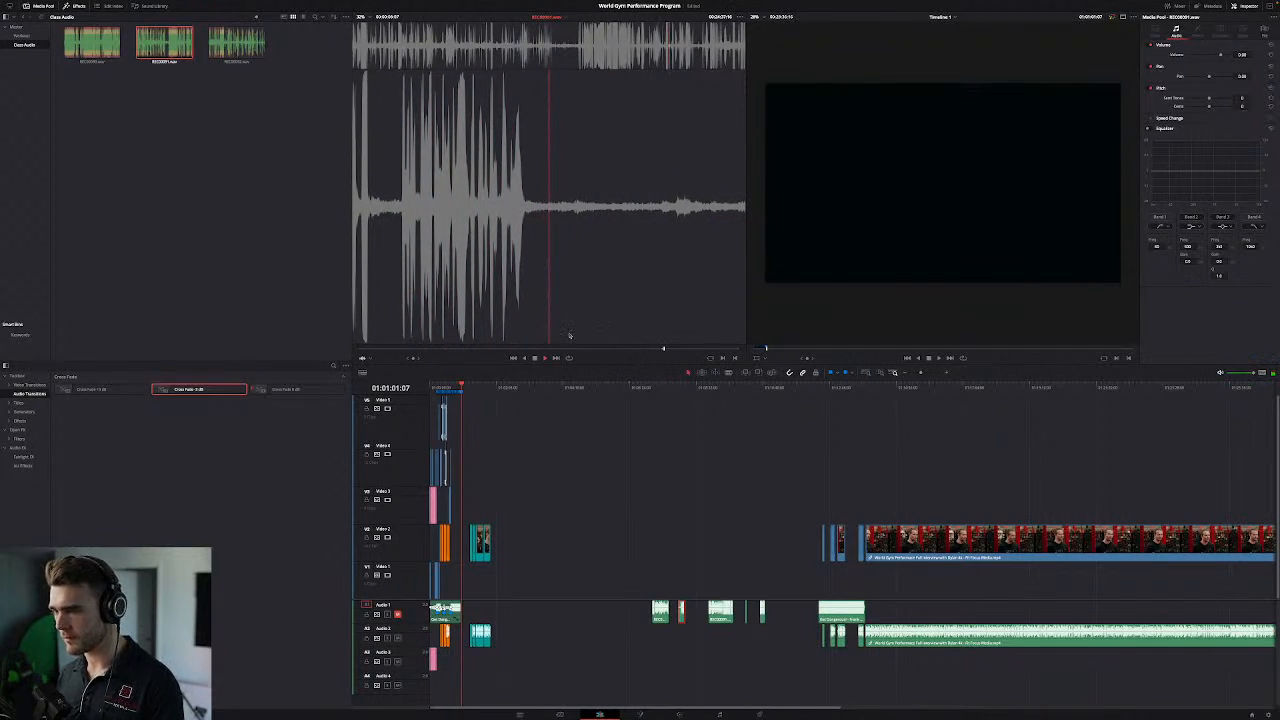
{"action": "left_click_drag", "start_coordinate": [566, 302], "coordinate": [775, 523]}
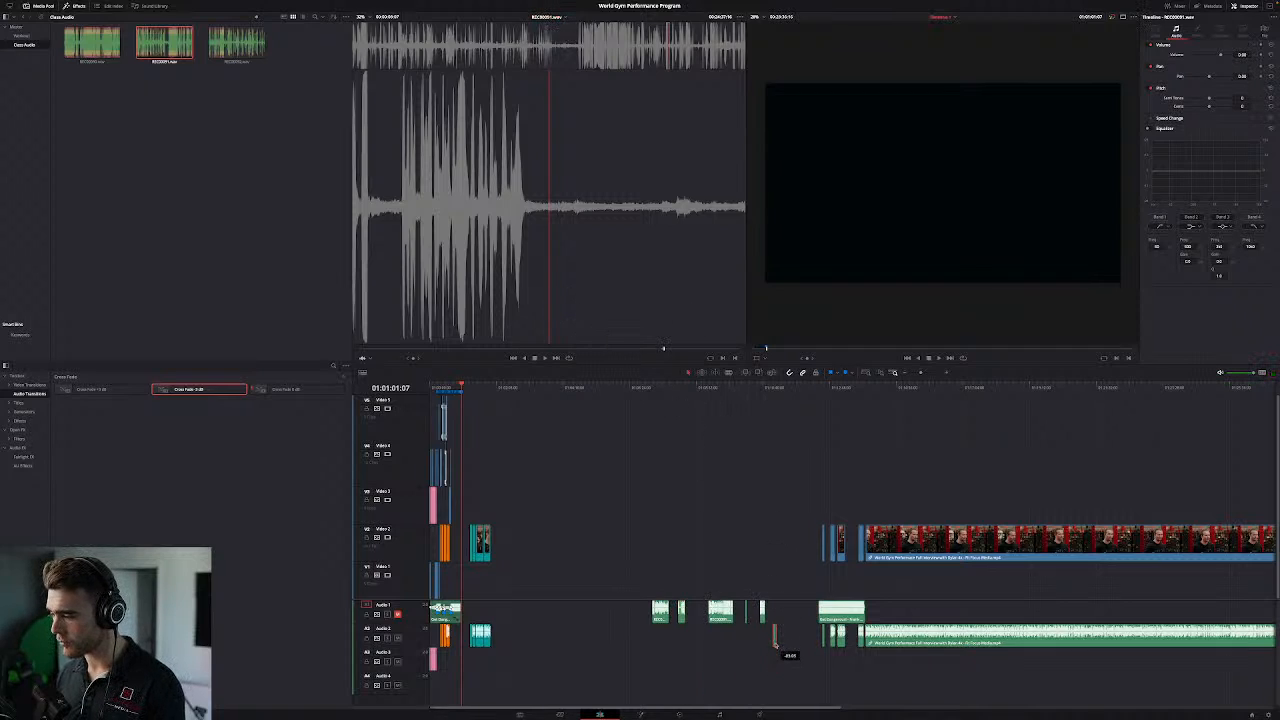
Step: Listen to the recording's end and add its last three usable excerpts before the second music clip, the final one on Audio 2
{"action": "key", "text": "space"}
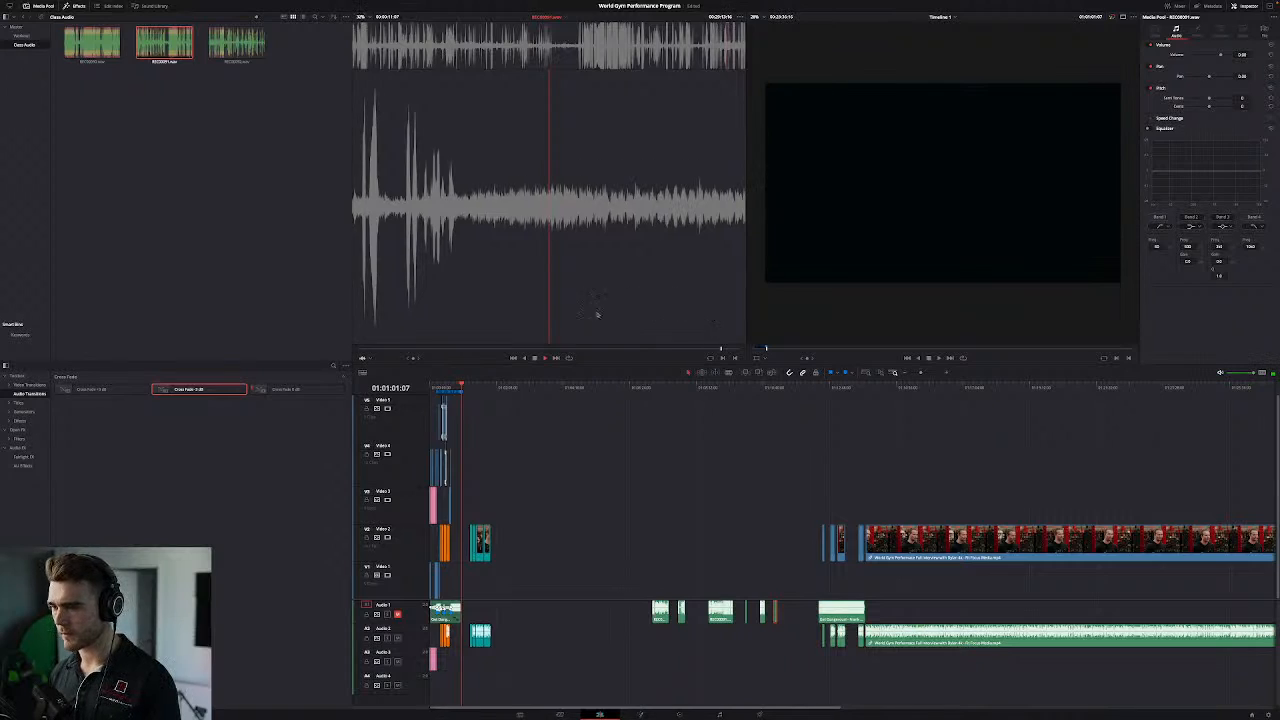
{"action": "left_click_drag", "start_coordinate": [651, 365], "coordinate": [789, 611]}
{"action": "left_click", "coordinate": [640, 241]}
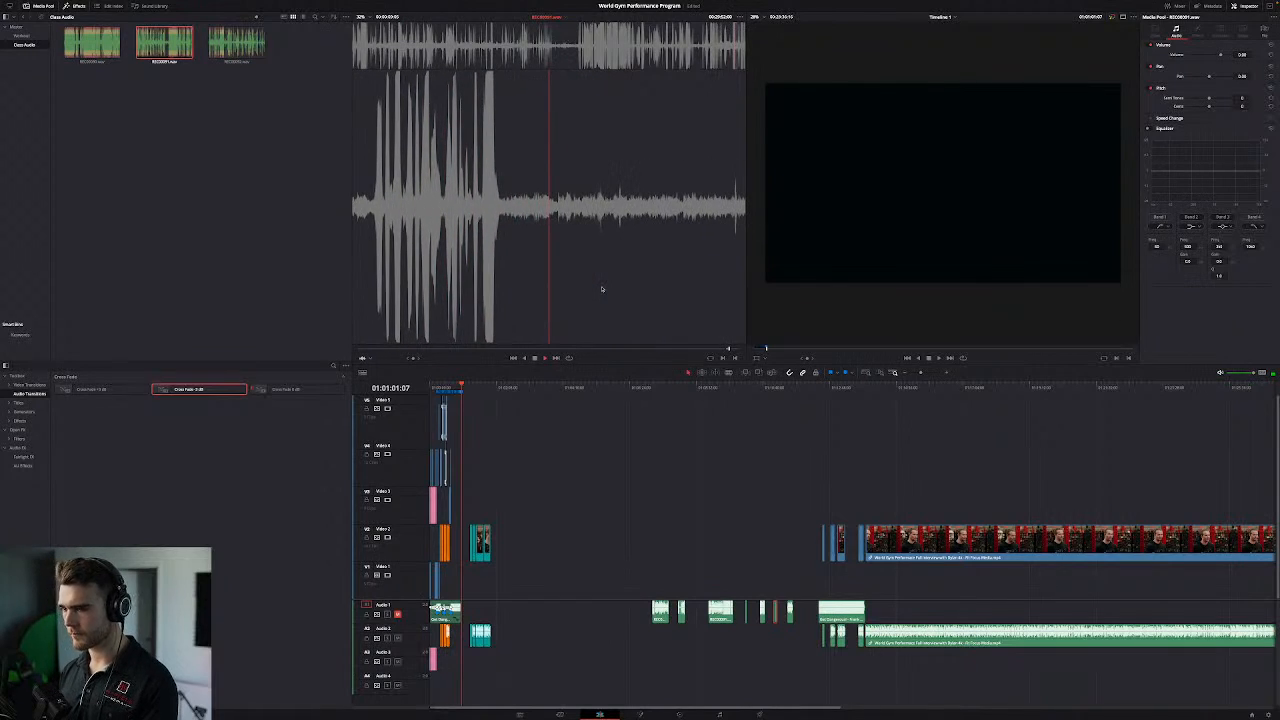
{"action": "left_click_drag", "start_coordinate": [602, 289], "coordinate": [803, 586]}
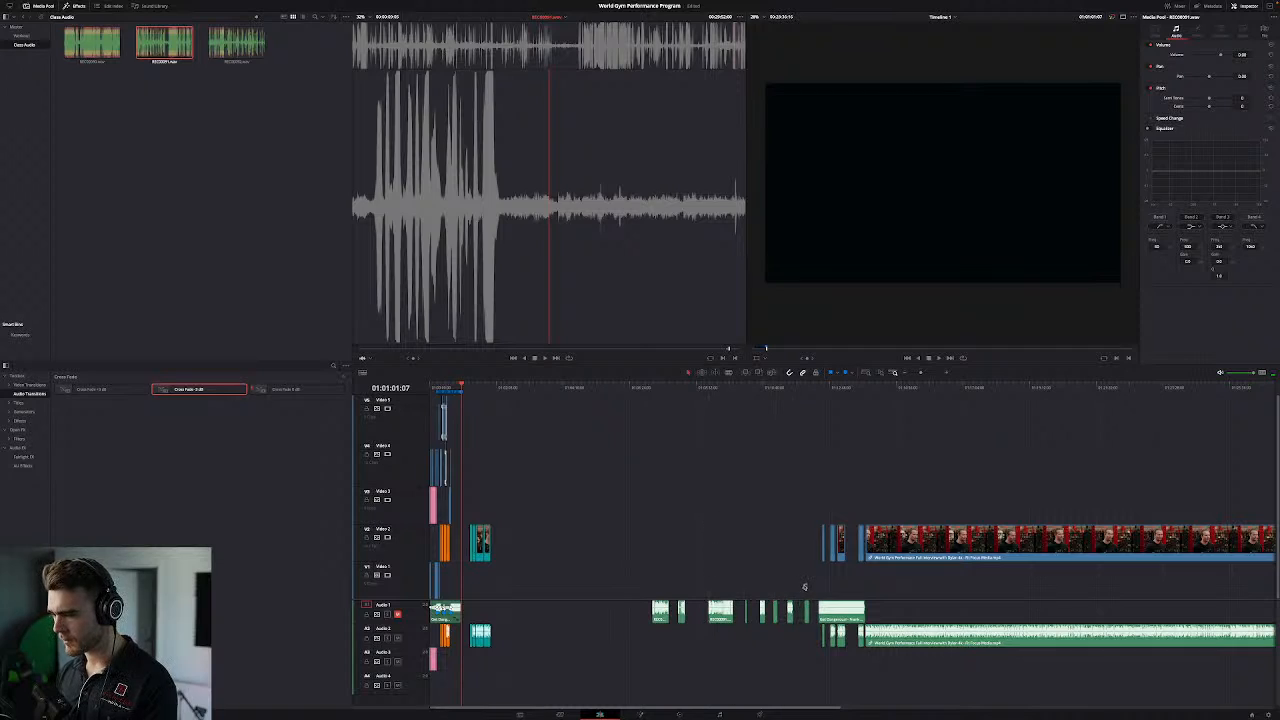
{"action": "left_click", "coordinate": [628, 321]}
{"action": "key", "text": "space"}
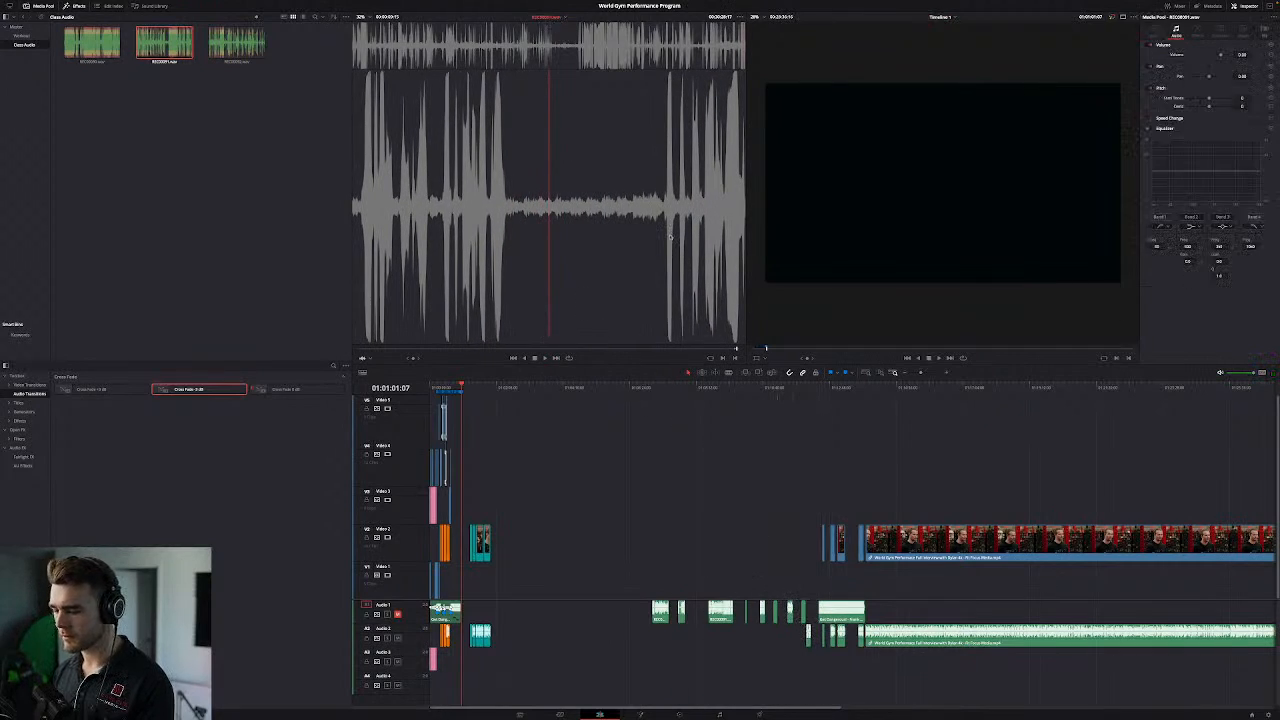
{"action": "key", "text": "space"}
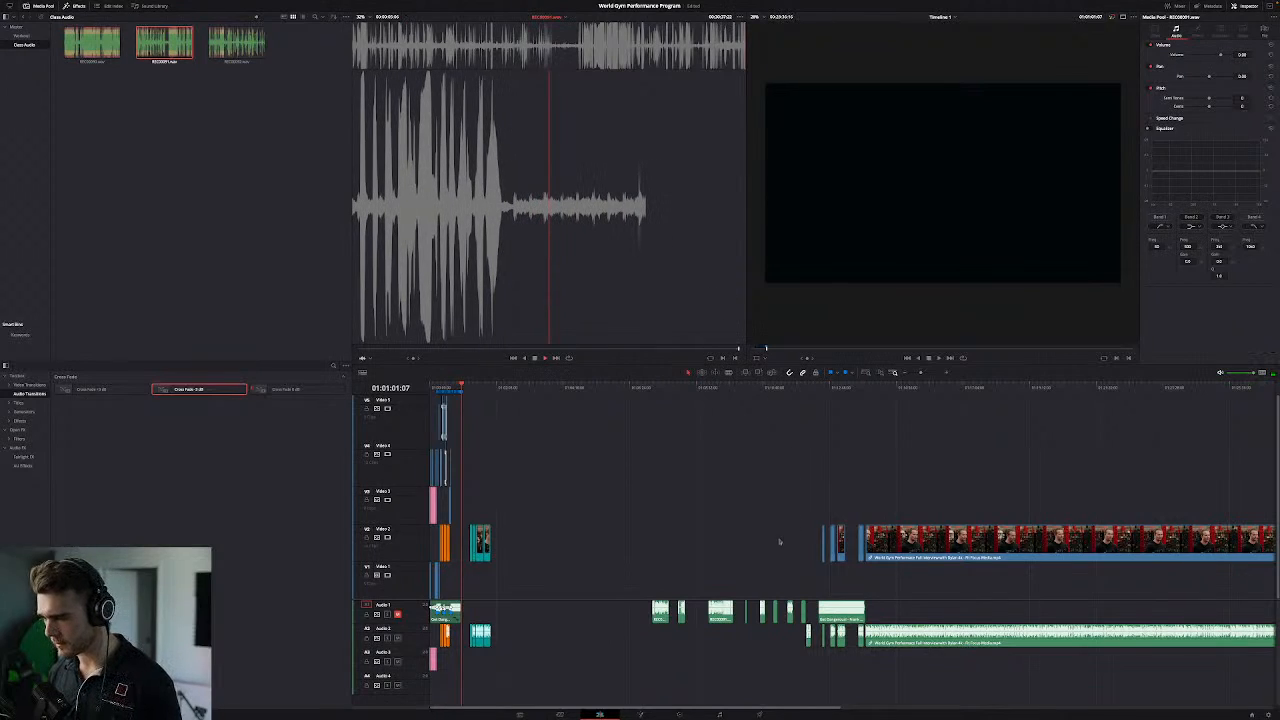
Step: Move all the recording excerpts earlier together and place the playhead at the start of the first one
{"action": "left_click", "coordinate": [812, 642]}
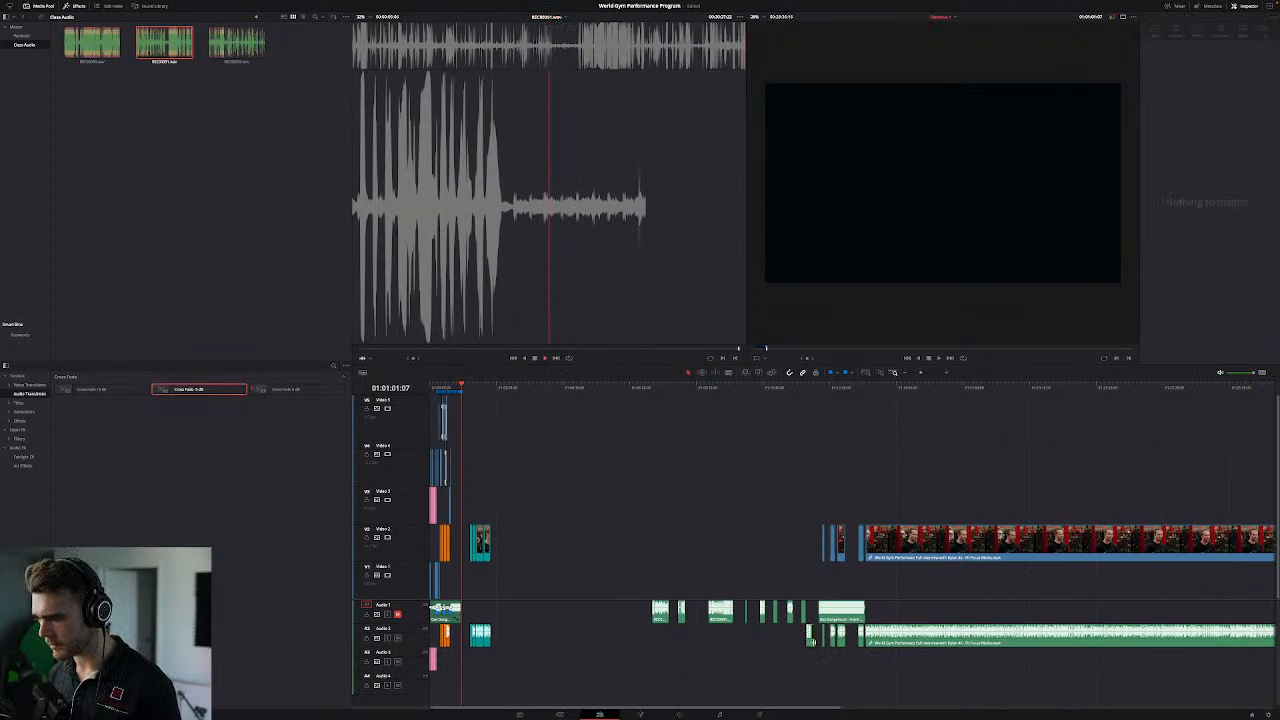
{"action": "left_click_drag", "start_coordinate": [806, 654], "coordinate": [608, 618]}
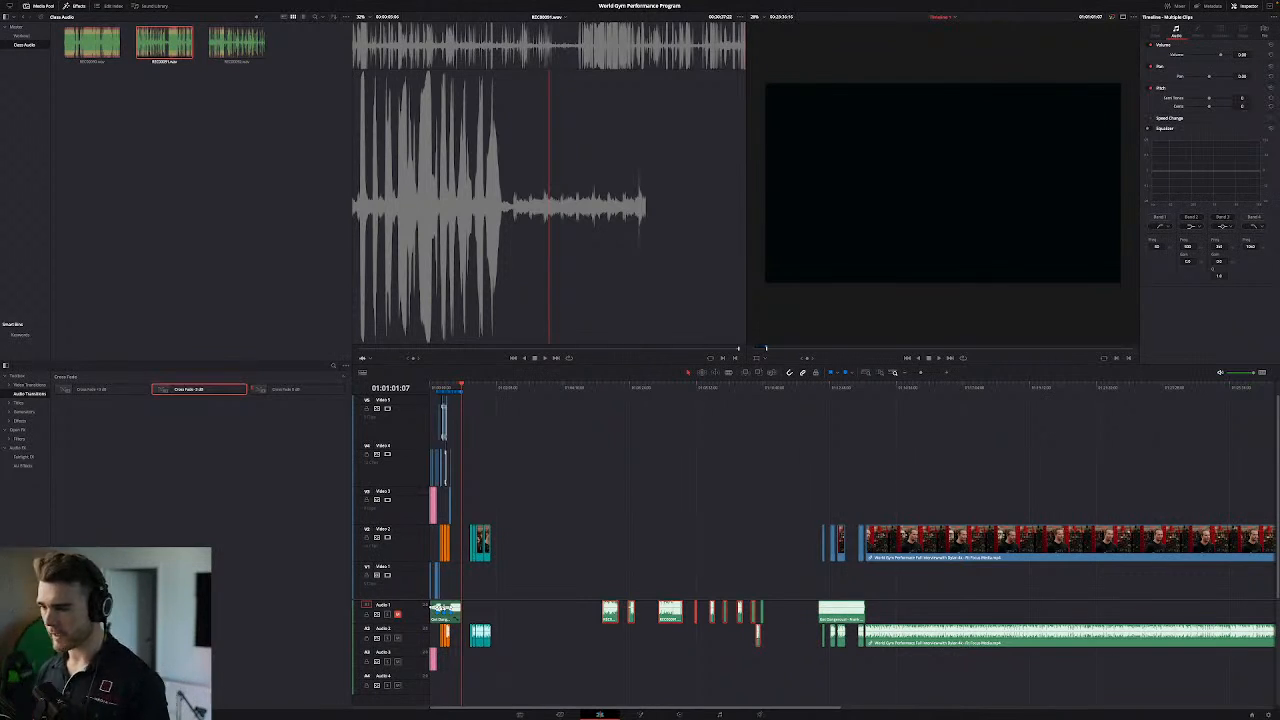
{"action": "left_click", "coordinate": [588, 386]}
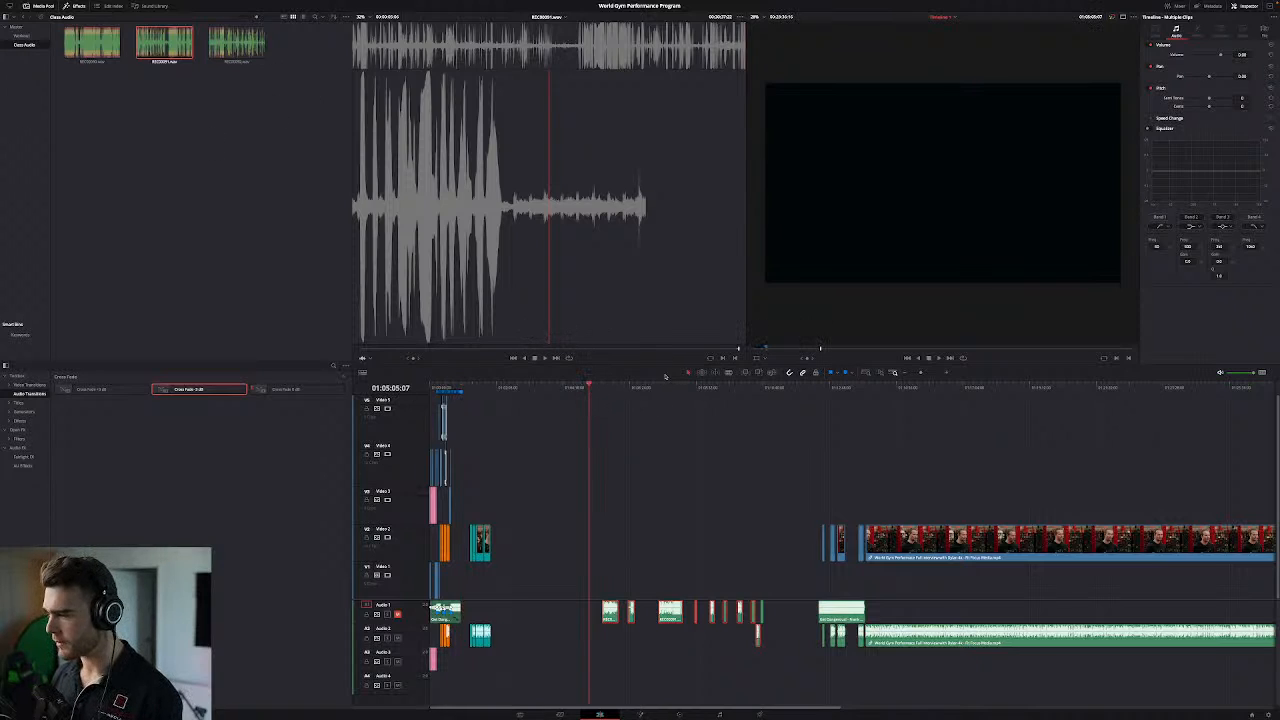
{"action": "key", "text": "Down"}
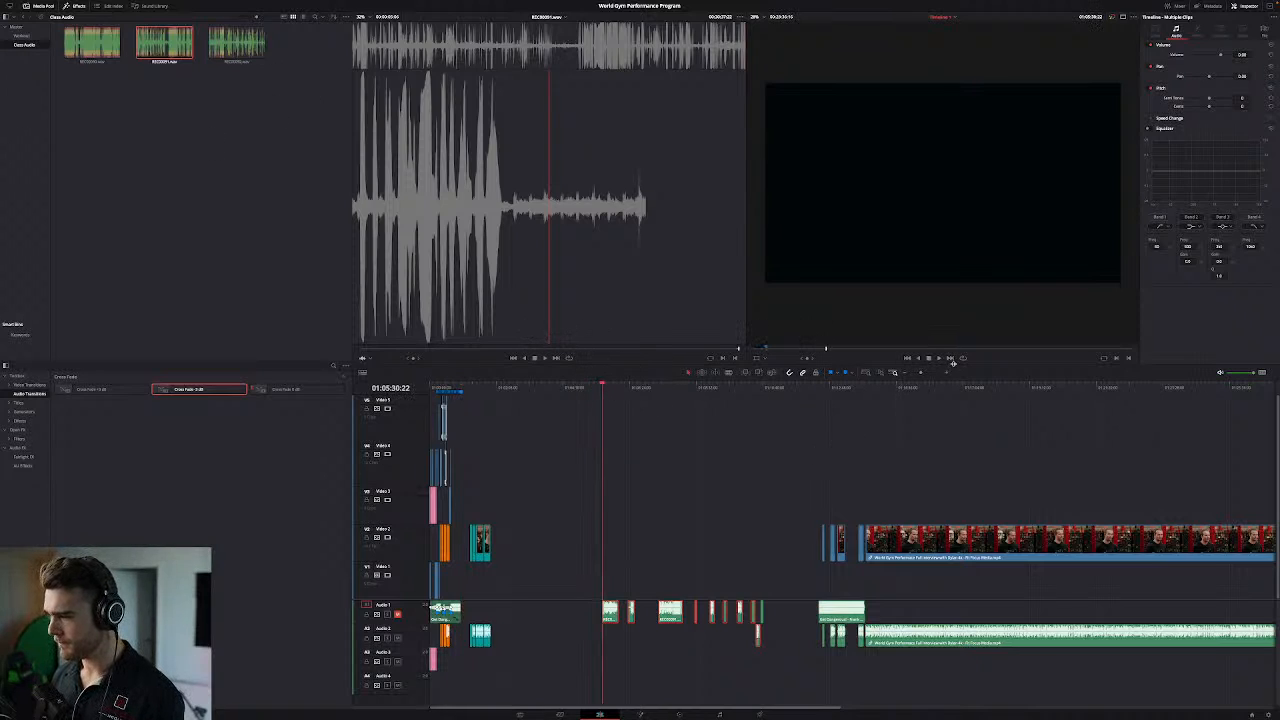
Step: Close the gaps between the first four recording excerpts so they sit back to back on Audio 1
{"action": "left_click", "coordinate": [947, 373]}
{"action": "left_click", "coordinate": [947, 373]}
{"action": "left_click", "coordinate": [915, 476]}
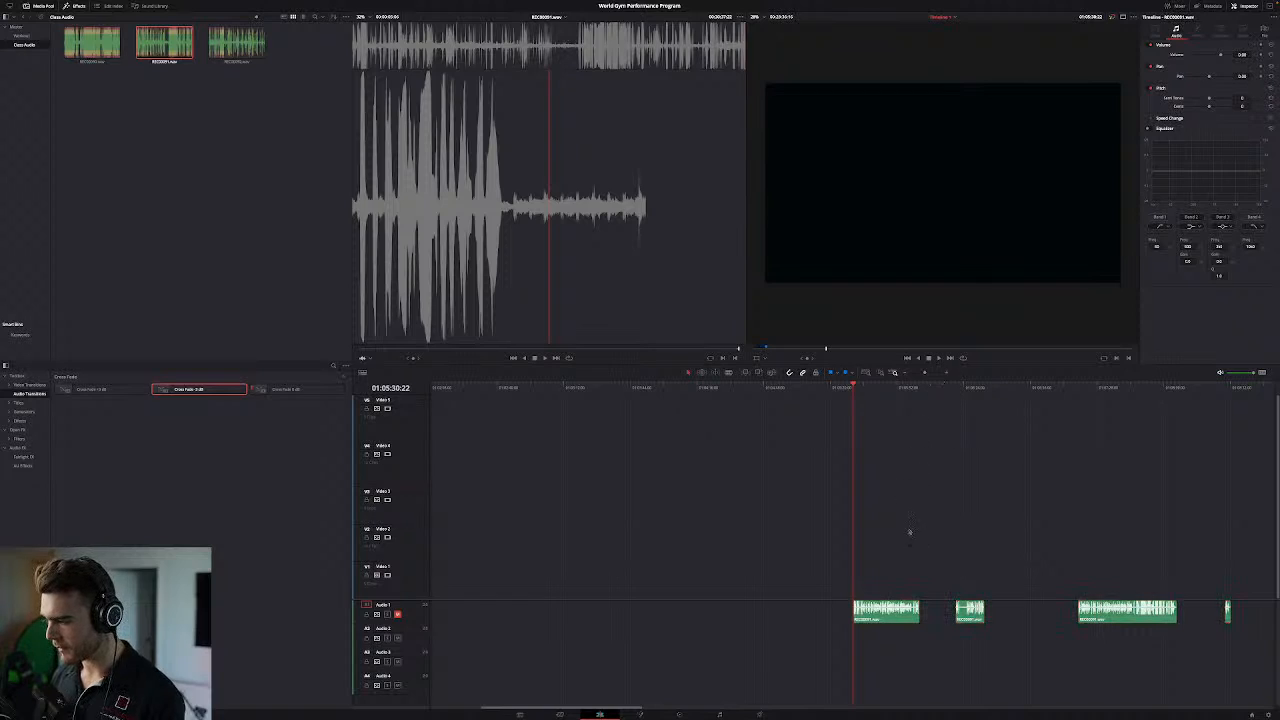
{"action": "left_click_drag", "start_coordinate": [970, 612], "coordinate": [932, 612]}
{"action": "left_click_drag", "start_coordinate": [1125, 612], "coordinate": [995, 612]}
{"action": "left_click_drag", "start_coordinate": [1228, 612], "coordinate": [1050, 620]}
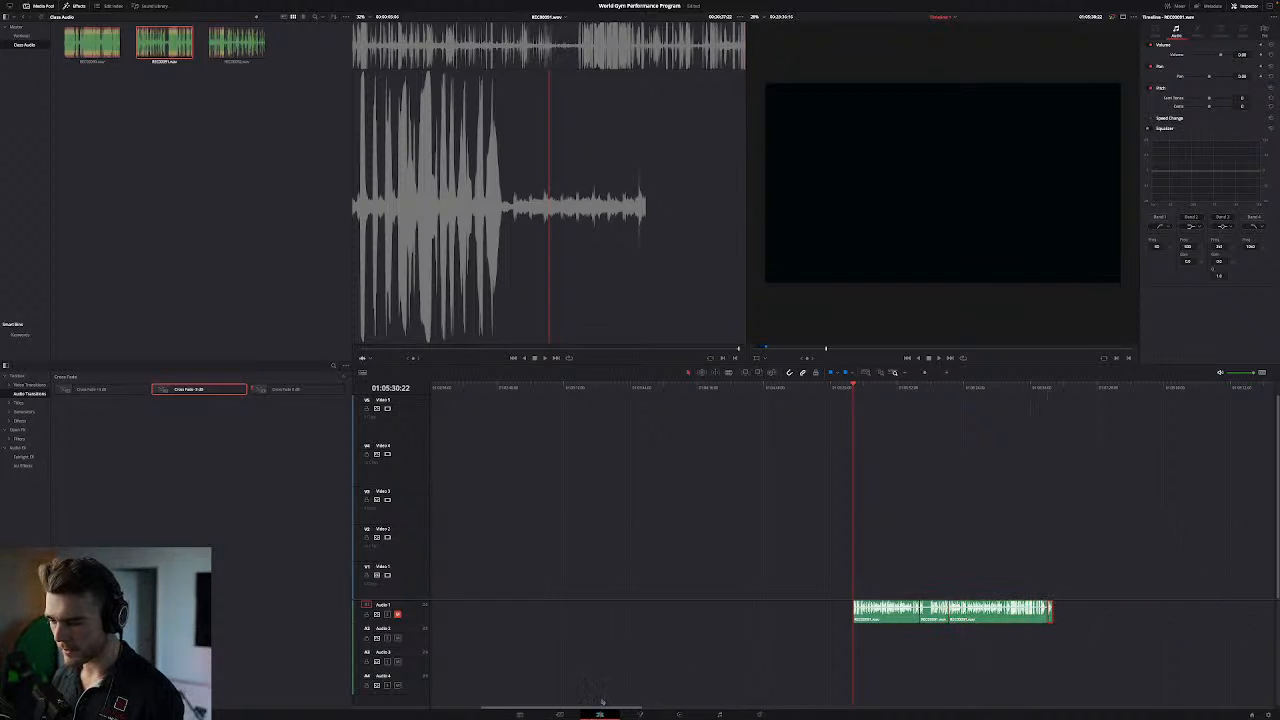
Step: Line up the remaining six excerpts back to back behind the others on Audio 1, including the one on Audio 2
{"action": "left_click_drag", "start_coordinate": [604, 708], "coordinate": [702, 698]}
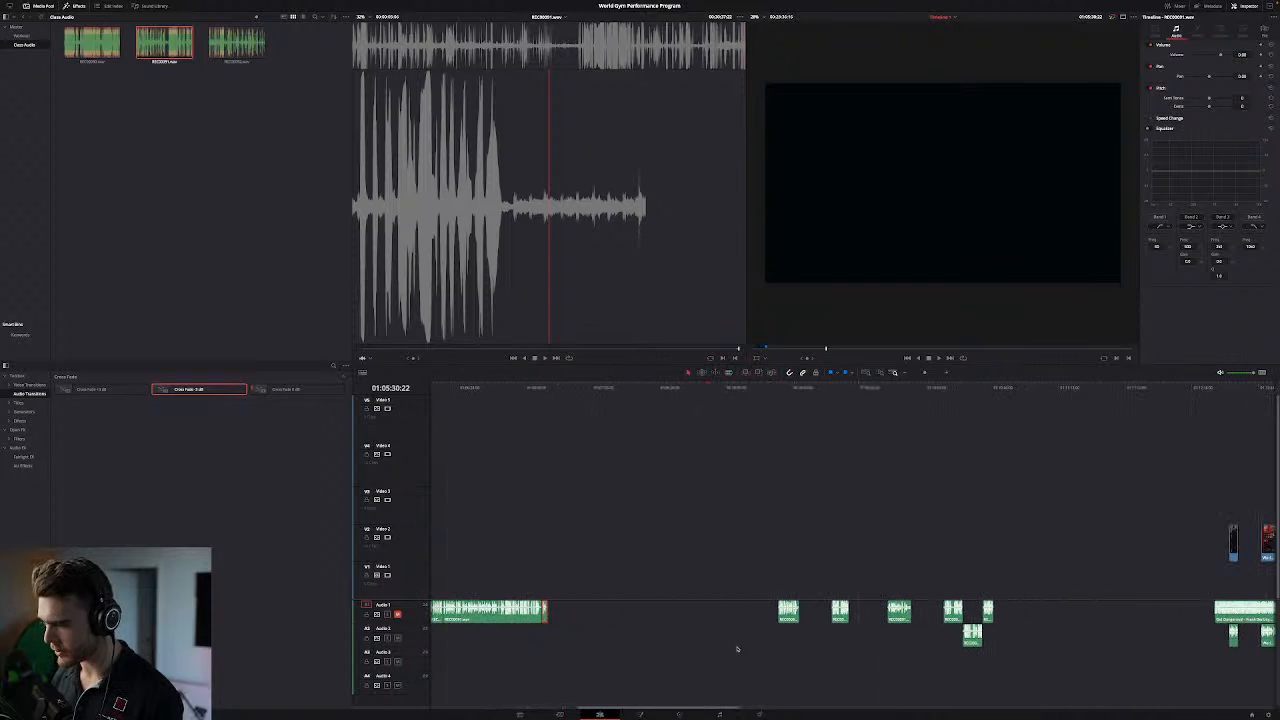
{"action": "left_click_drag", "start_coordinate": [788, 610], "coordinate": [558, 612]}
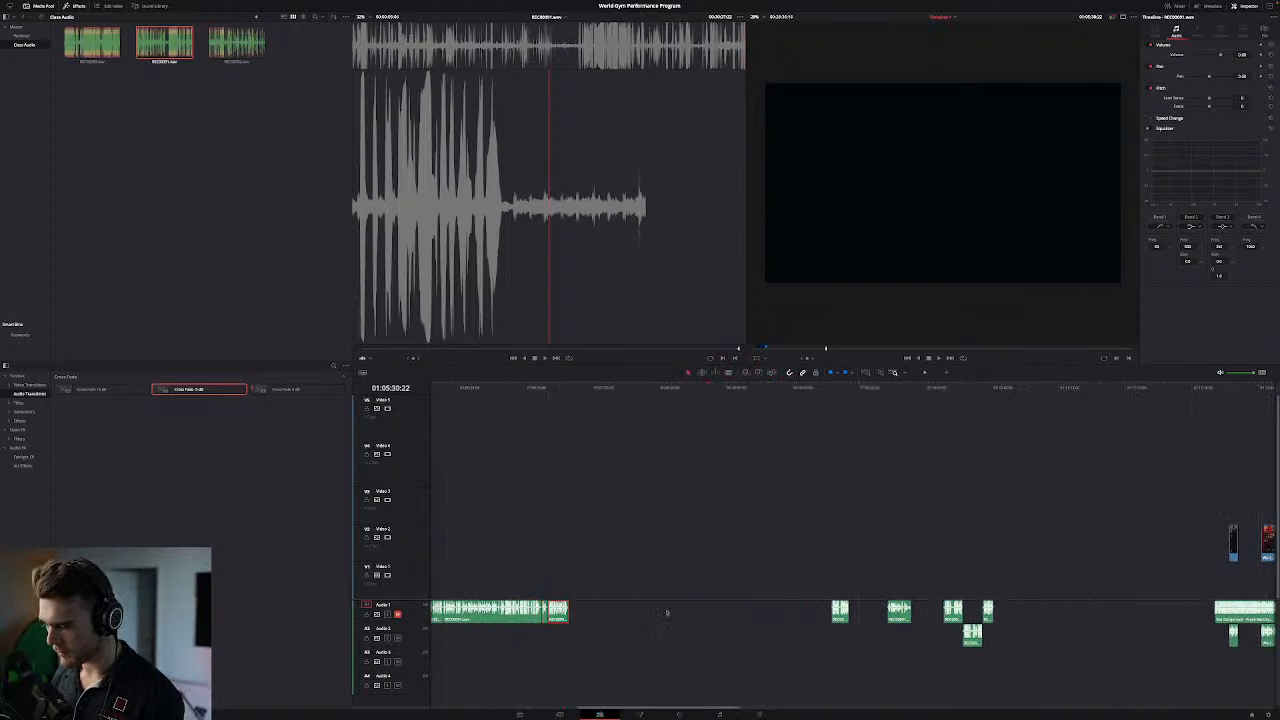
{"action": "left_click_drag", "start_coordinate": [840, 610], "coordinate": [580, 610]}
{"action": "left_click_drag", "start_coordinate": [911, 611], "coordinate": [606, 615]}
{"action": "left_click_drag", "start_coordinate": [952, 610], "coordinate": [619, 611]}
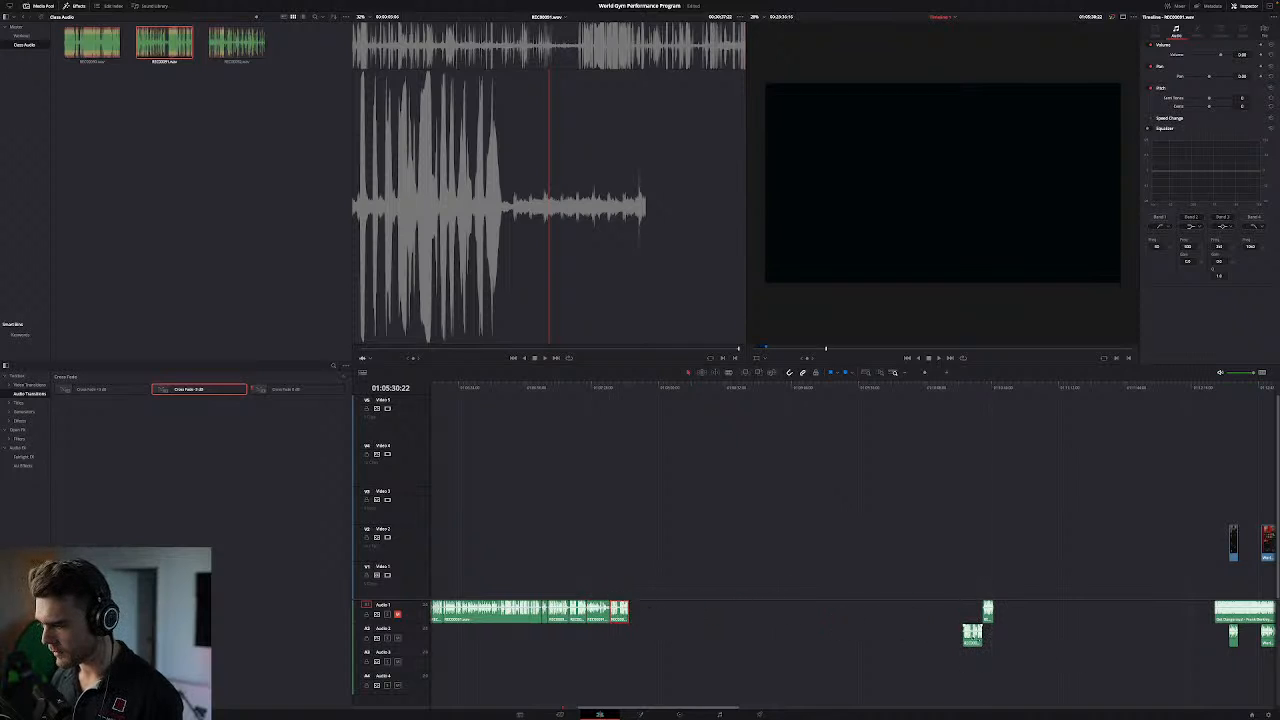
{"action": "left_click_drag", "start_coordinate": [974, 636], "coordinate": [640, 611]}
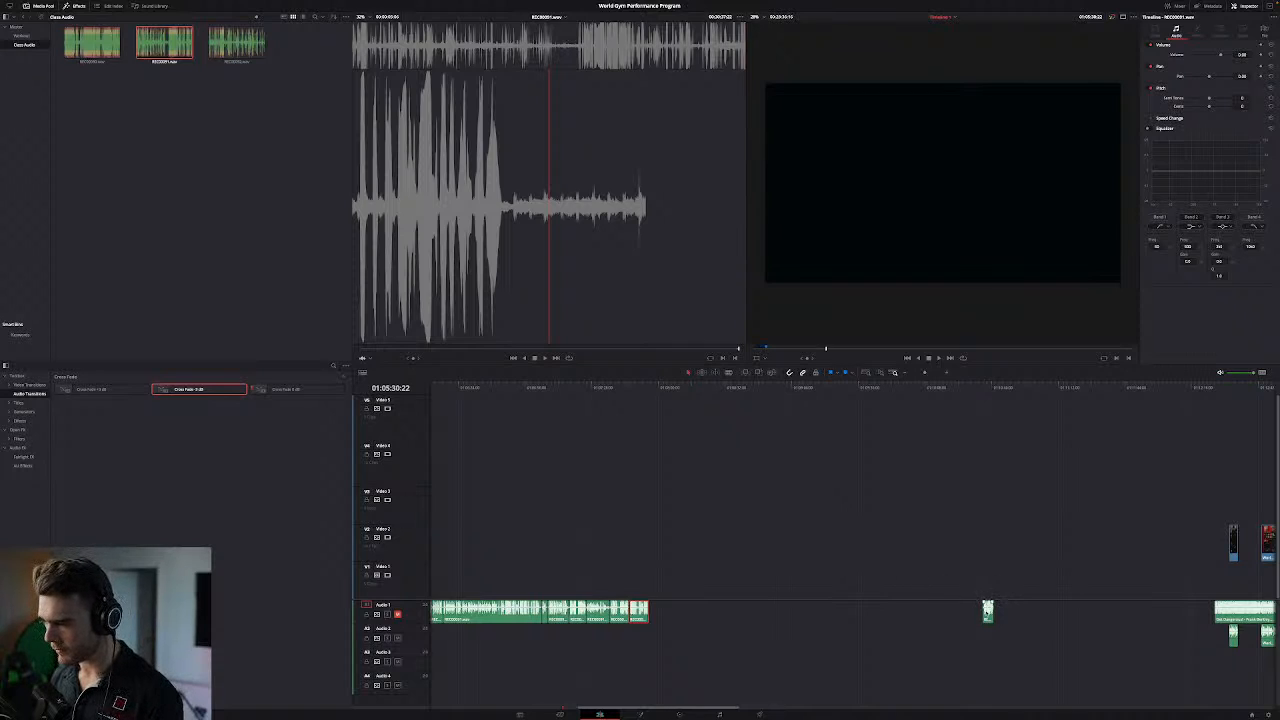
{"action": "left_click_drag", "start_coordinate": [988, 611], "coordinate": [654, 611]}
Step: Select all the joined recording excerpts on Audio 1 and give them the orange clip colour
{"action": "left_click_drag", "start_coordinate": [627, 708], "coordinate": [596, 708]}
{"action": "left_click_drag", "start_coordinate": [907, 676], "coordinate": [391, 571]}
{"action": "left_click", "coordinate": [1044, 646]}
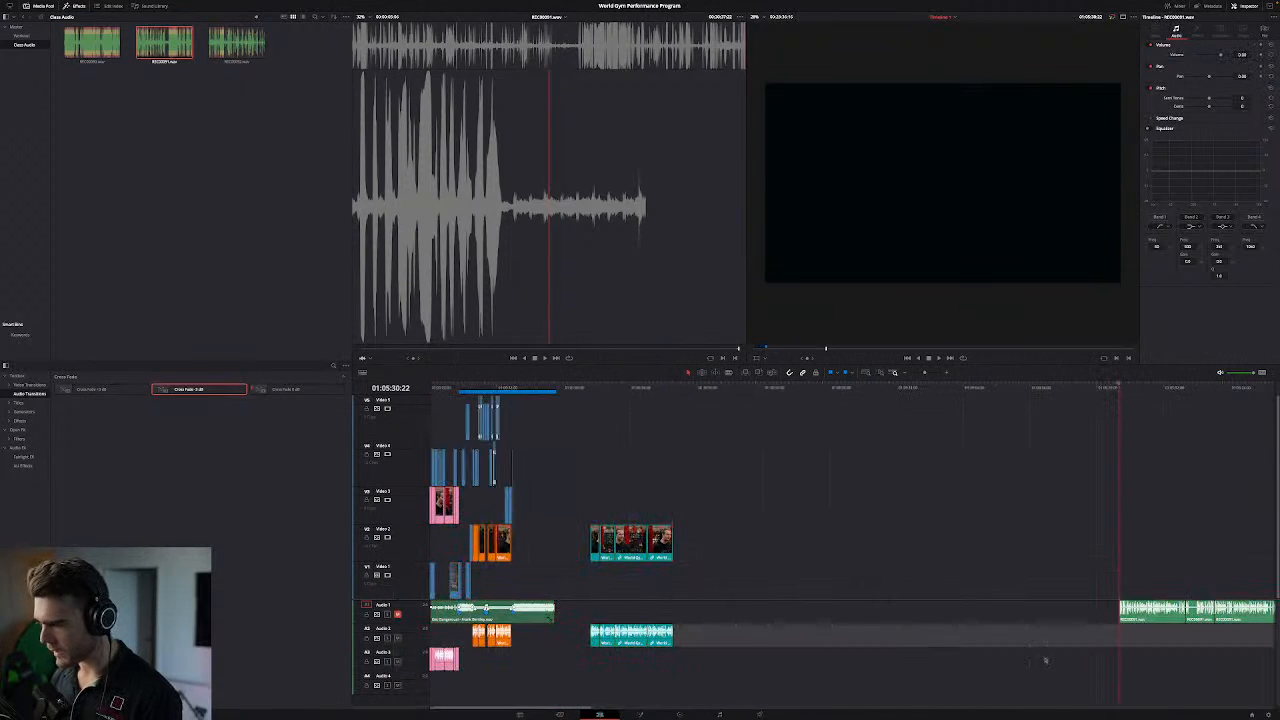
{"action": "left_click_drag", "start_coordinate": [559, 707], "coordinate": [648, 709]}
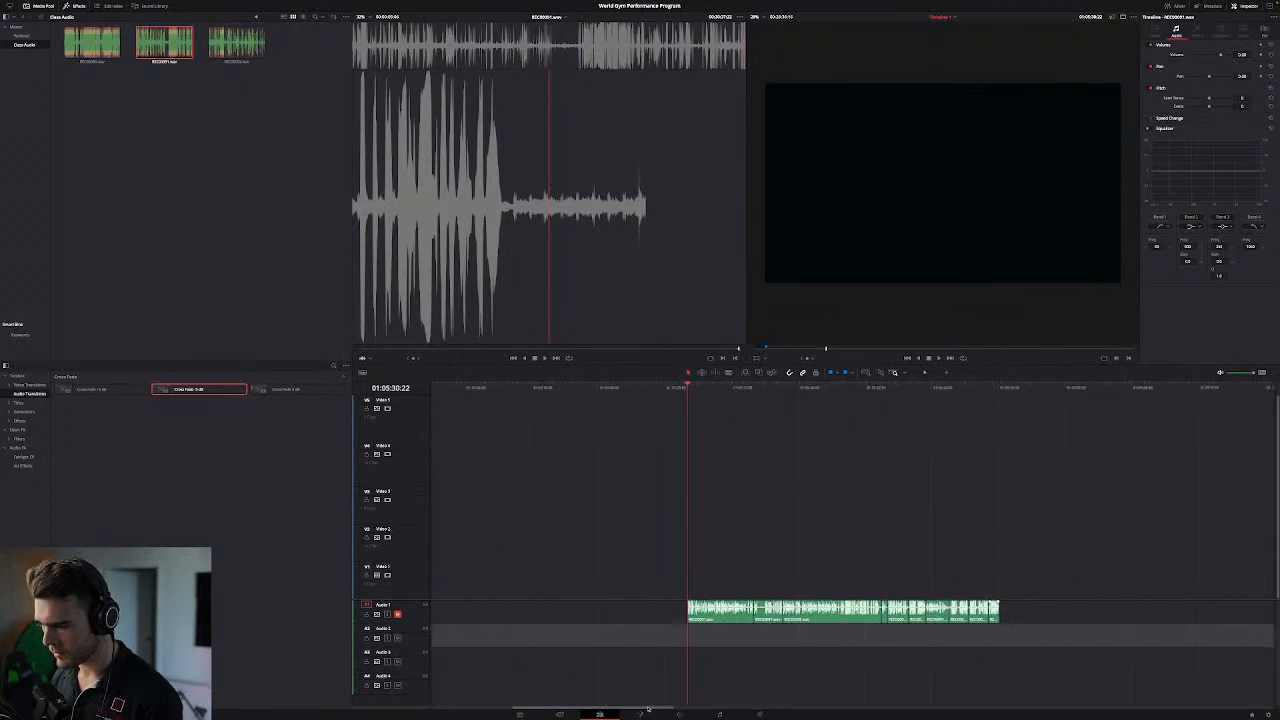
{"action": "left_click_drag", "start_coordinate": [1034, 645], "coordinate": [670, 572]}
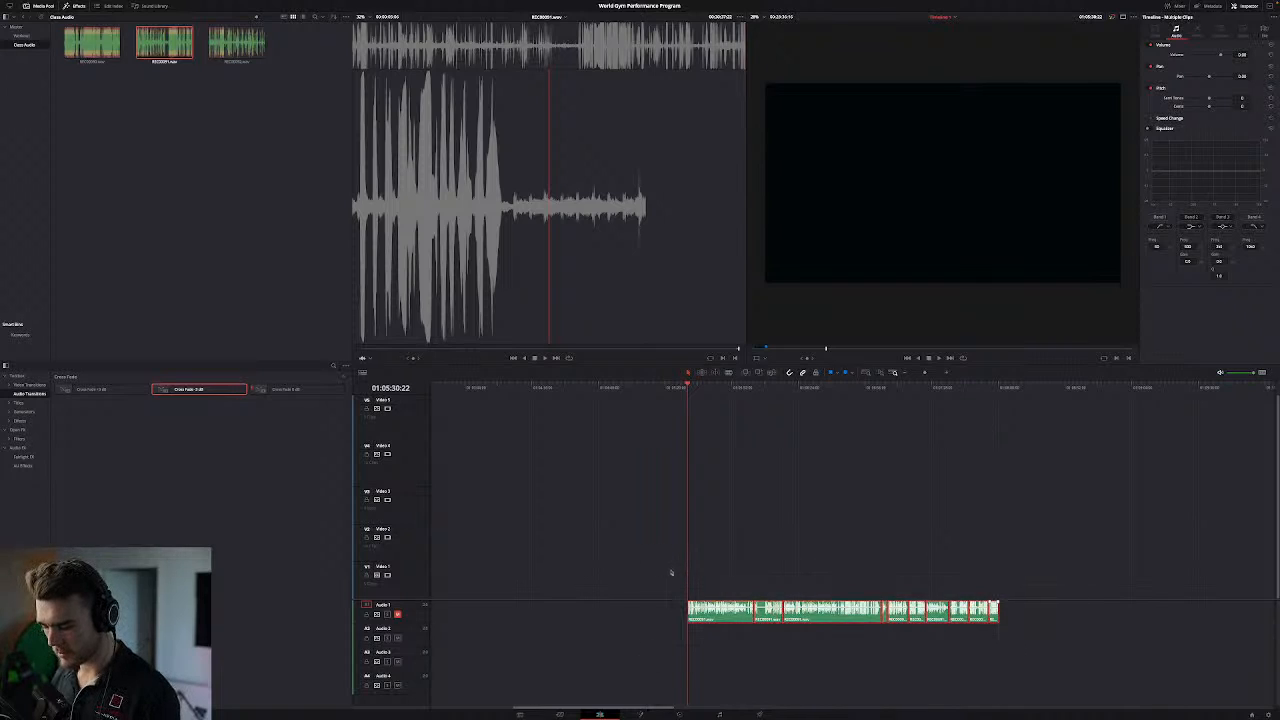
{"action": "key", "text": "ctrl+z"}
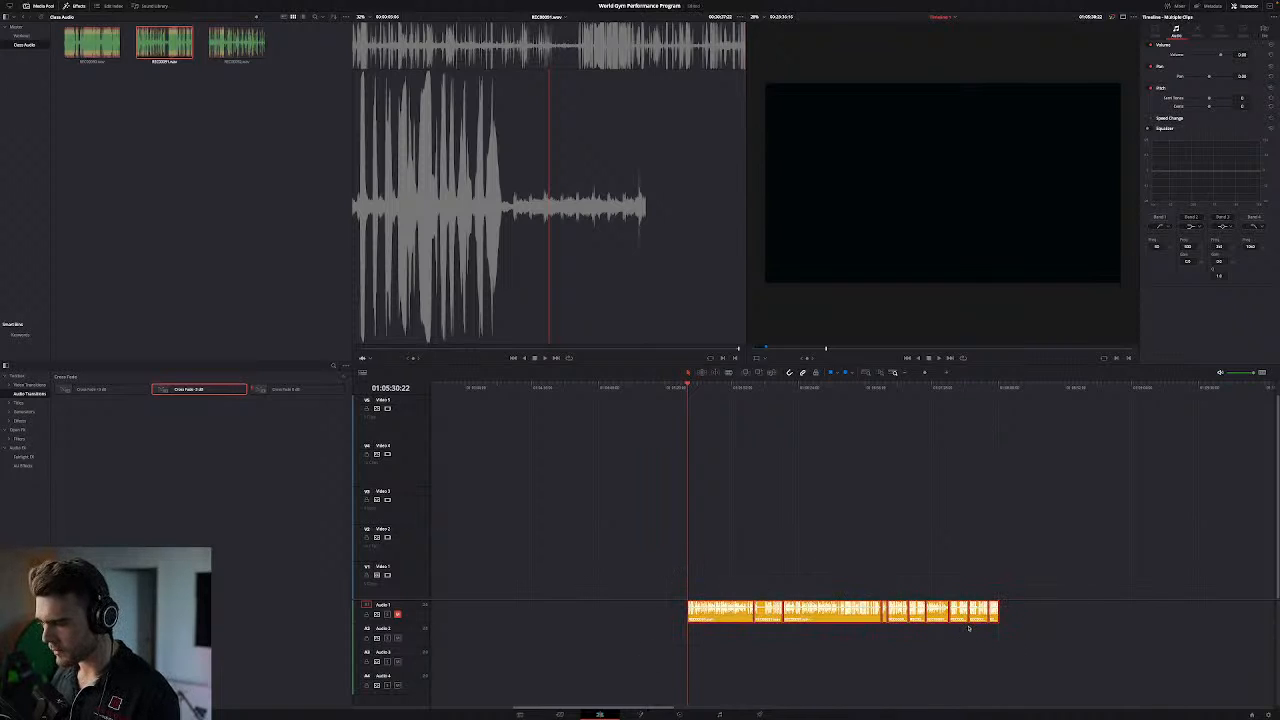
Step: Unmute Audio 1 and listen to the beginning of the first orange excerpt
{"action": "key", "text": "space"}
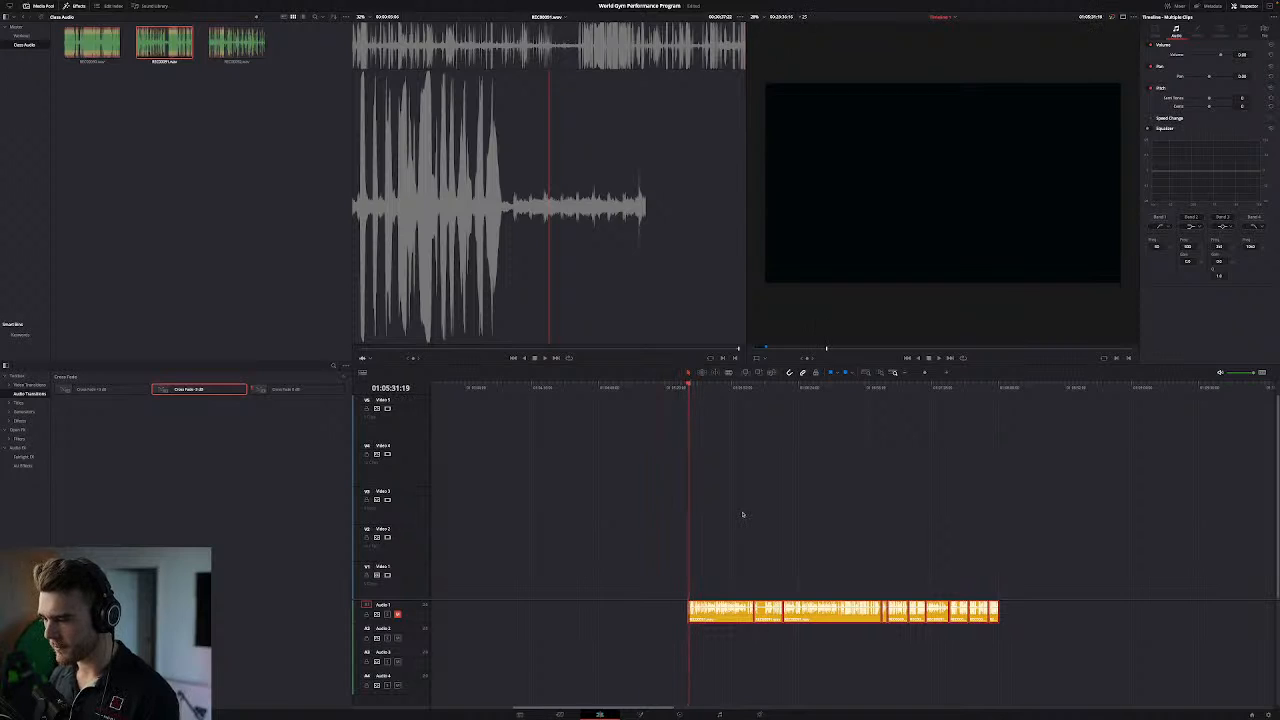
{"action": "key", "text": "space"}
{"action": "left_click", "coordinate": [397, 614]}
{"action": "key", "text": "space"}
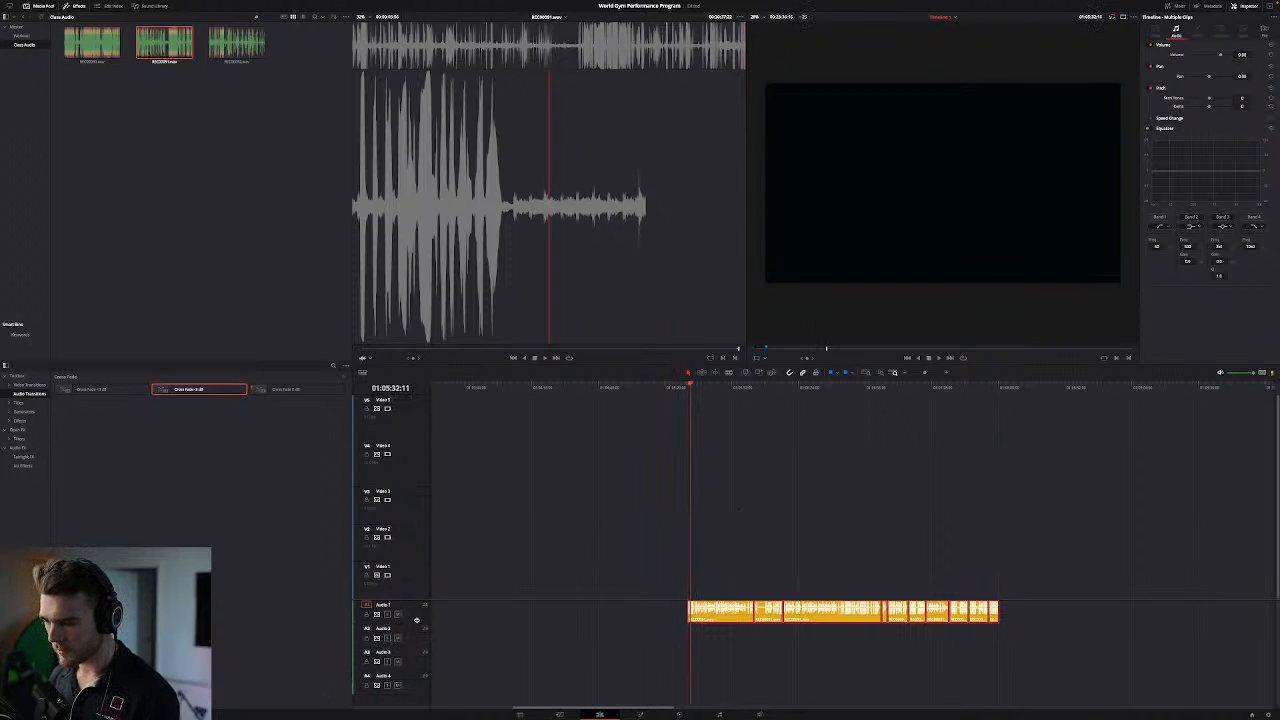
{"action": "left_click", "coordinate": [676, 387]}
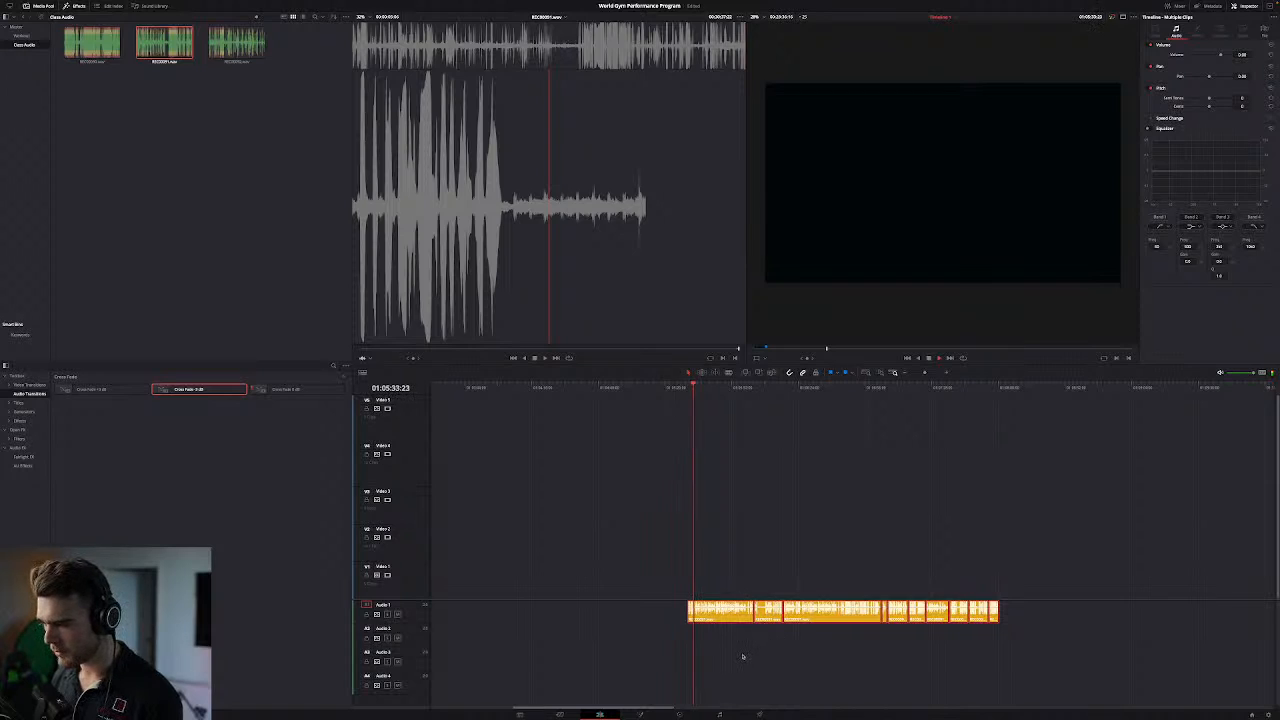
{"action": "key", "text": "space"}
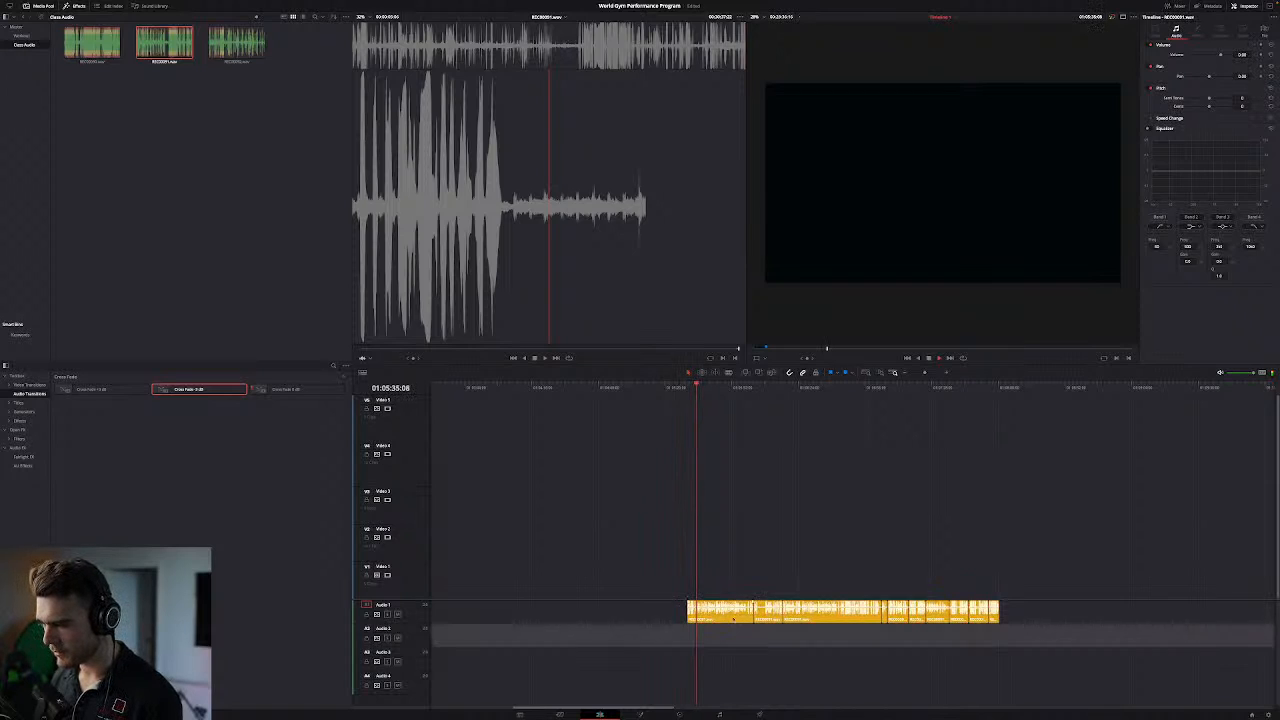
Step: Change the first excerpt's audio format to Stereo in its clip attributes
{"action": "right_click", "coordinate": [740, 611]}
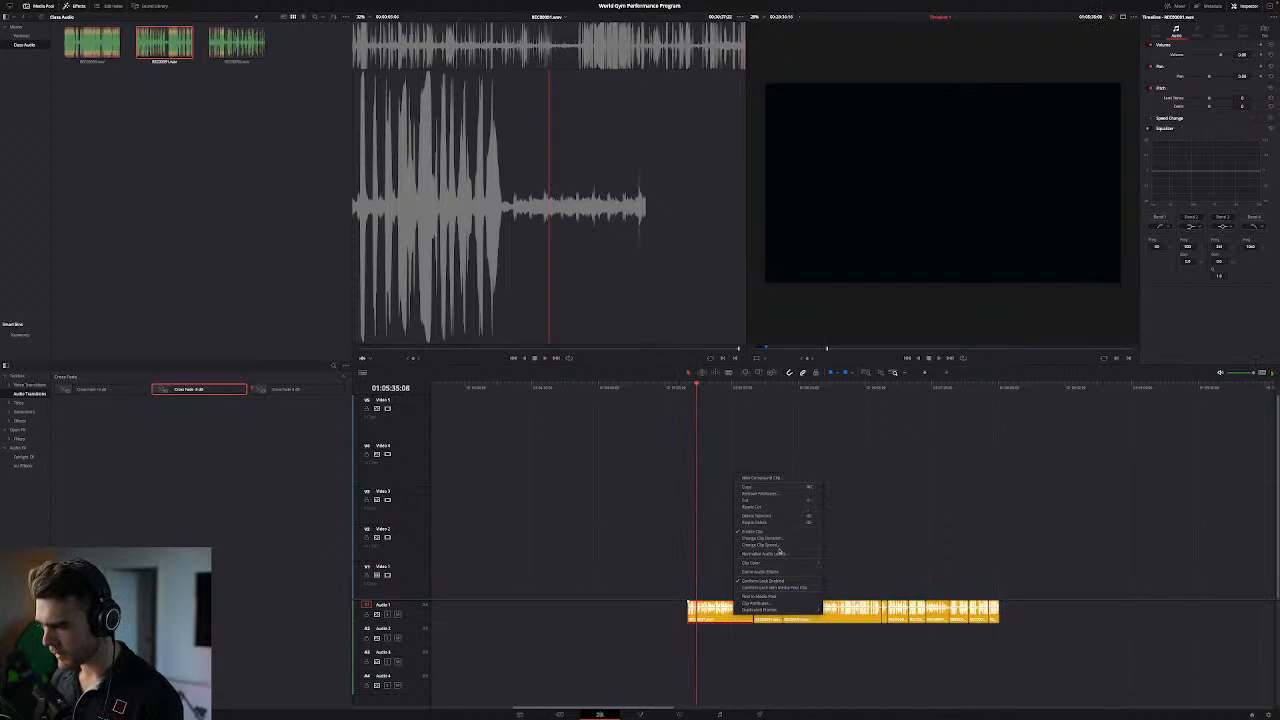
{"action": "left_click", "coordinate": [760, 603]}
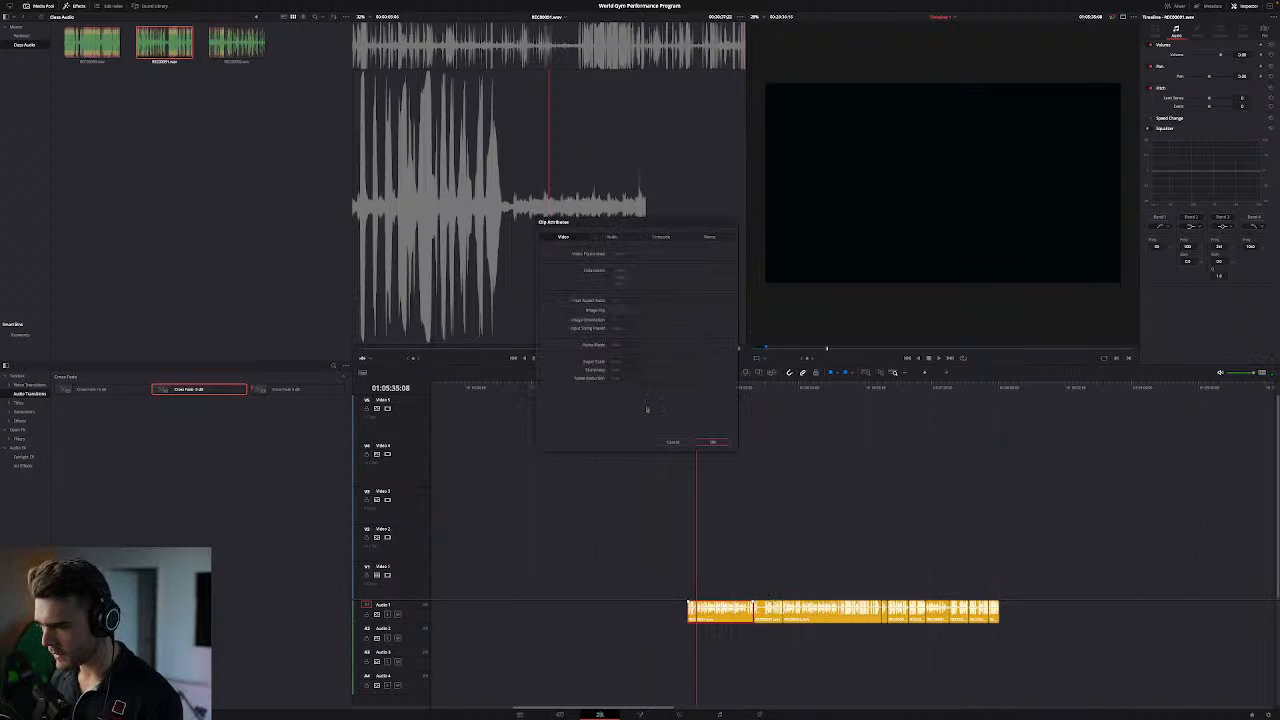
{"action": "left_click", "coordinate": [611, 237]}
{"action": "left_click", "coordinate": [573, 280]}
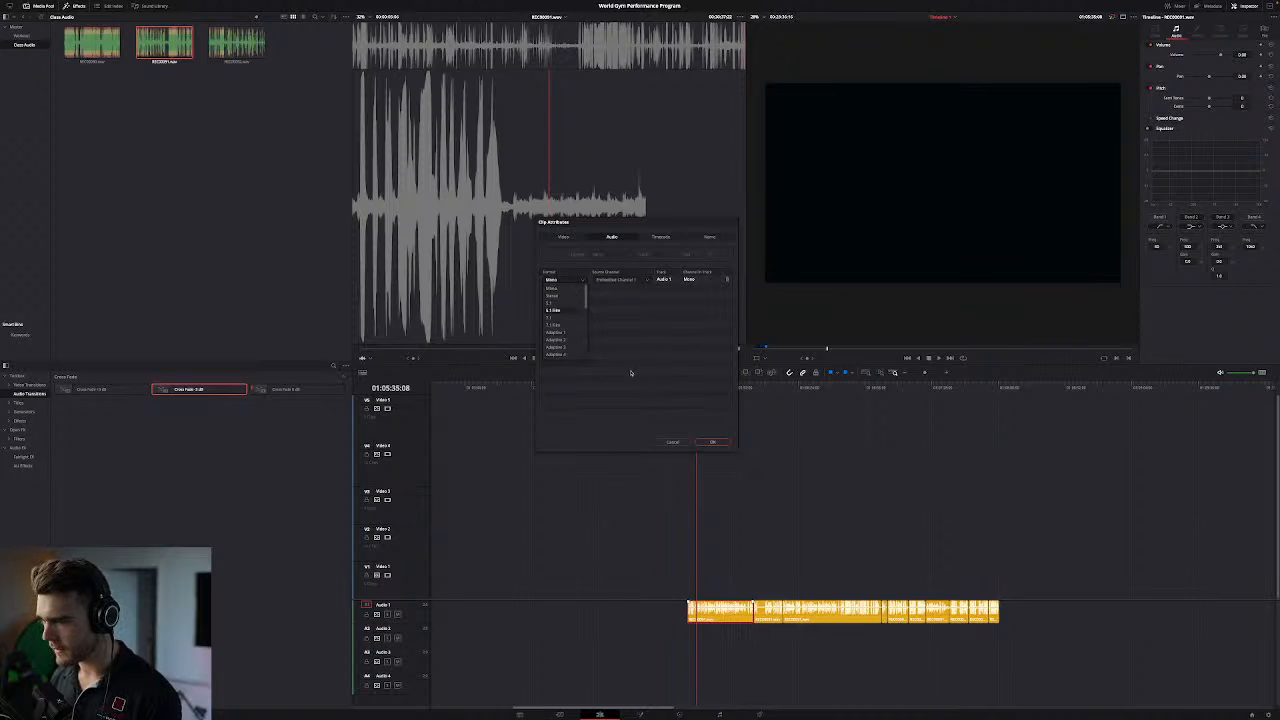
{"action": "left_click", "coordinate": [552, 295]}
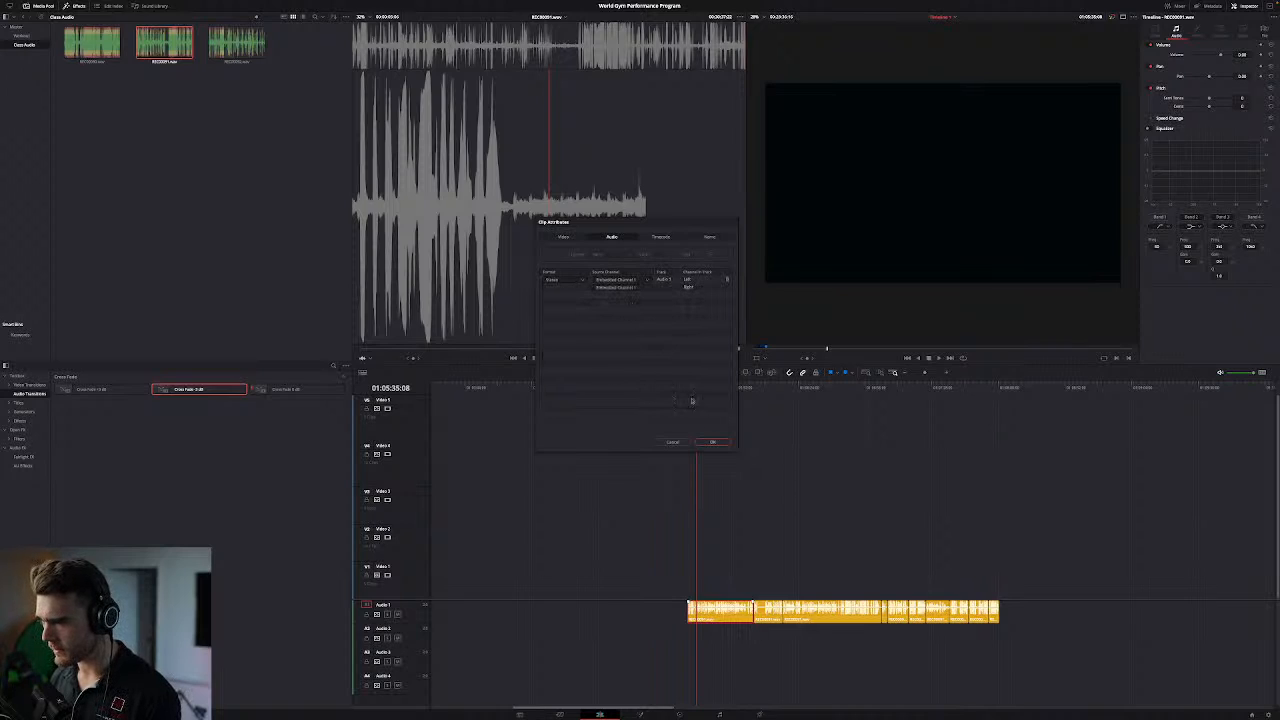
{"action": "left_click", "coordinate": [718, 442]}
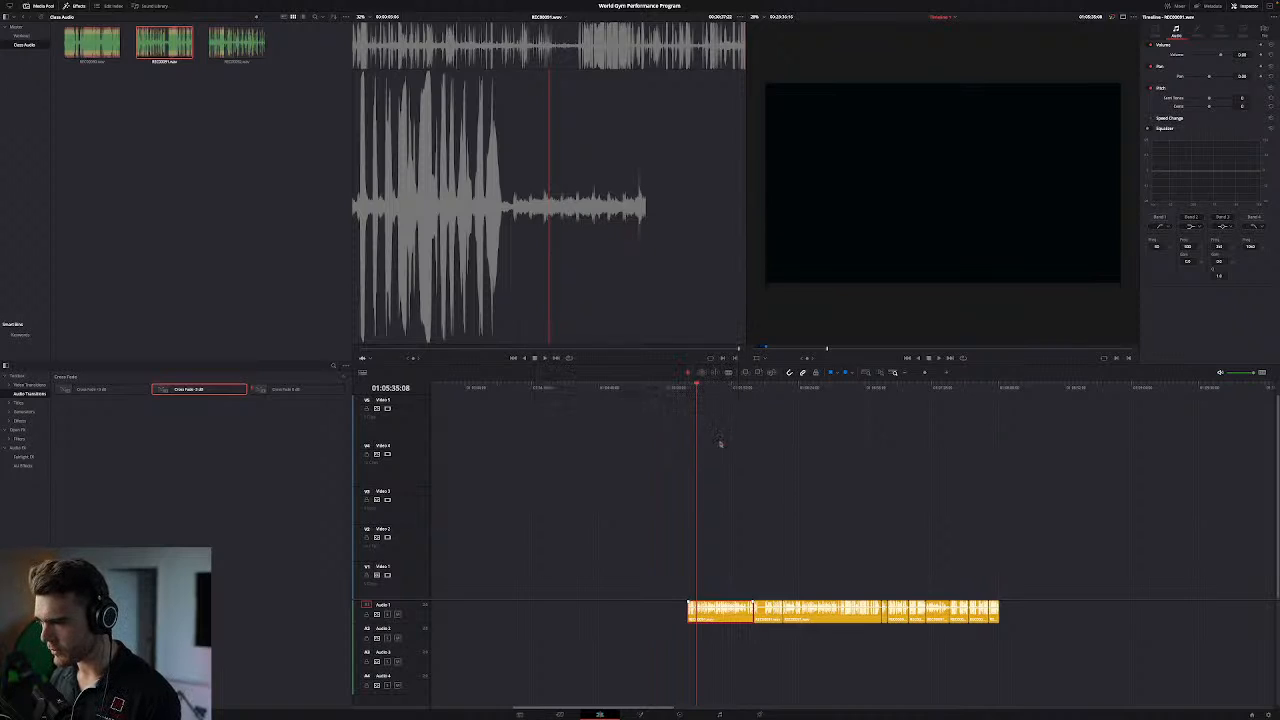
Step: Change the audio format of all the orange excerpts after the first one to Stereo in their clip attributes
{"action": "left_click", "coordinate": [743, 387]}
{"action": "left_click", "coordinate": [753, 388]}
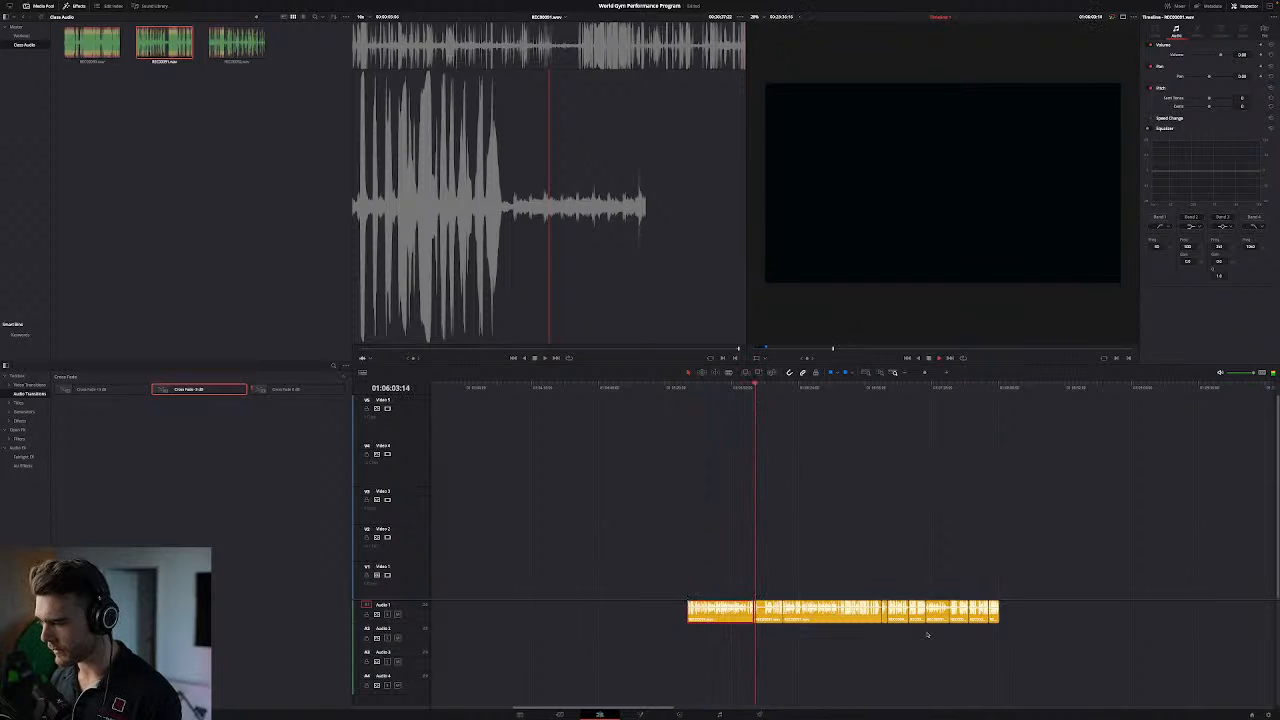
{"action": "left_click_drag", "start_coordinate": [946, 657], "coordinate": [994, 613]}
{"action": "left_click", "coordinate": [1020, 639]}
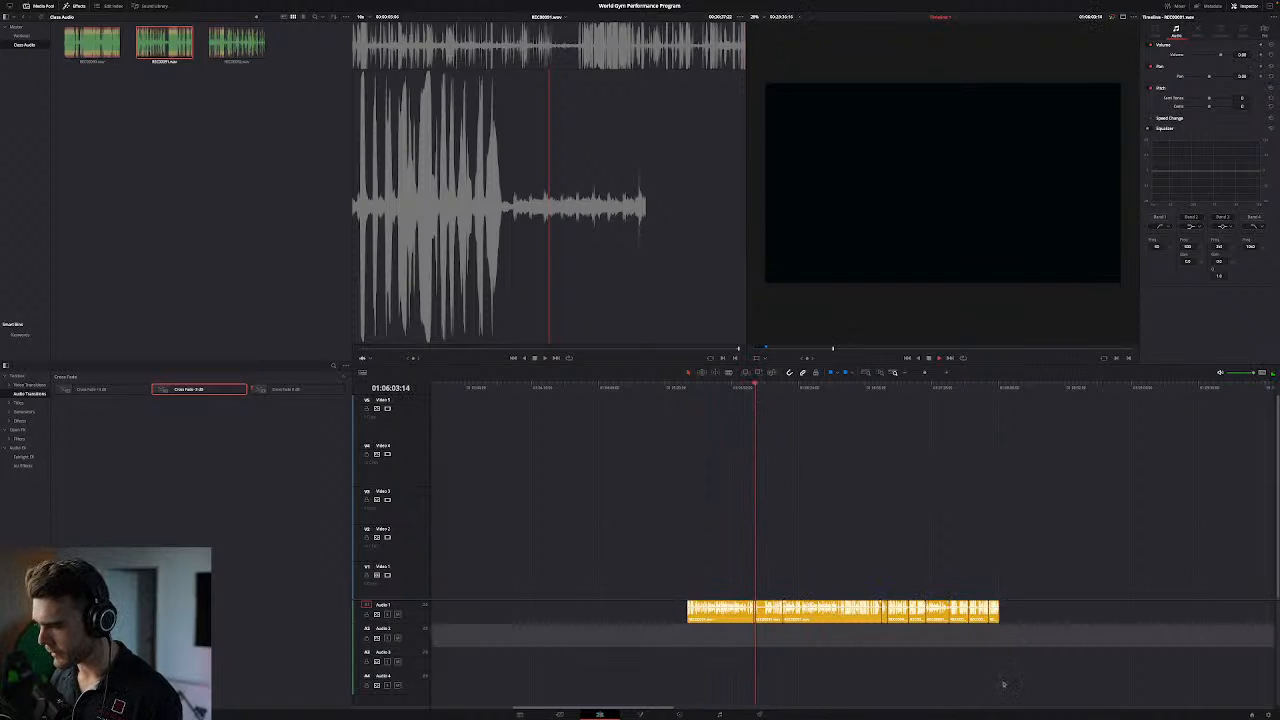
{"action": "left_click_drag", "start_coordinate": [1005, 663], "coordinate": [760, 586]}
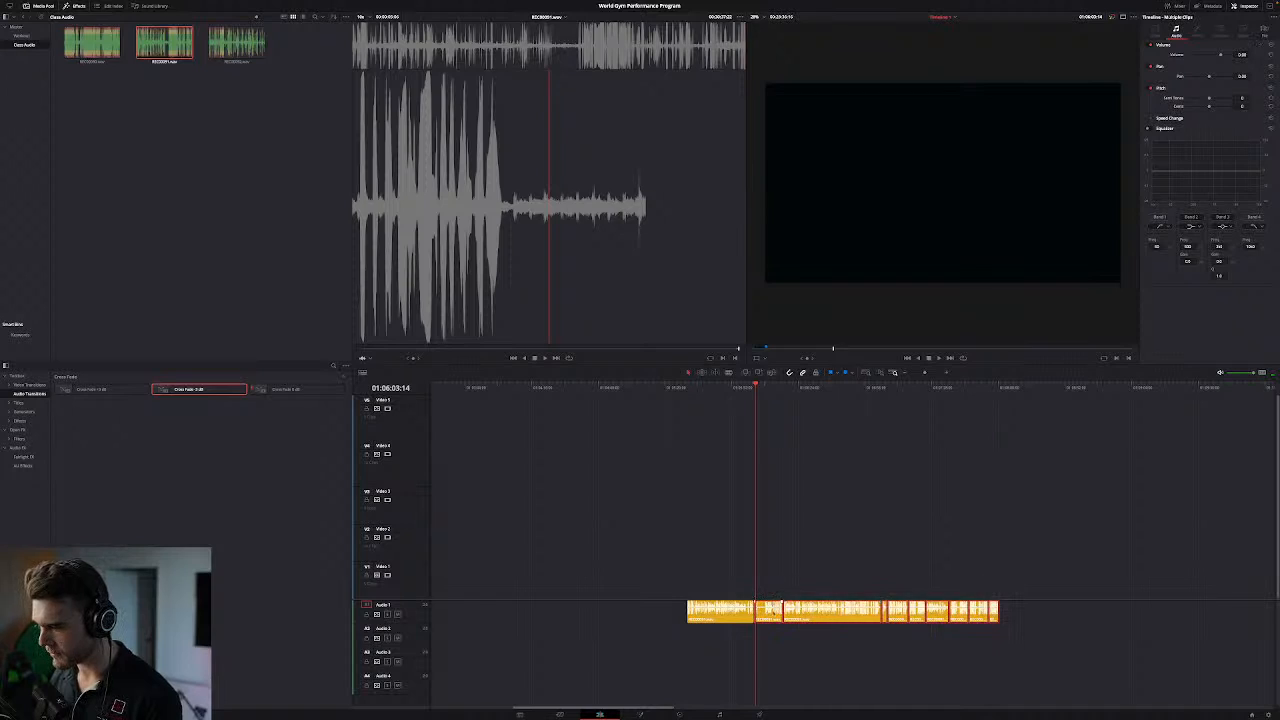
{"action": "right_click", "coordinate": [770, 611]}
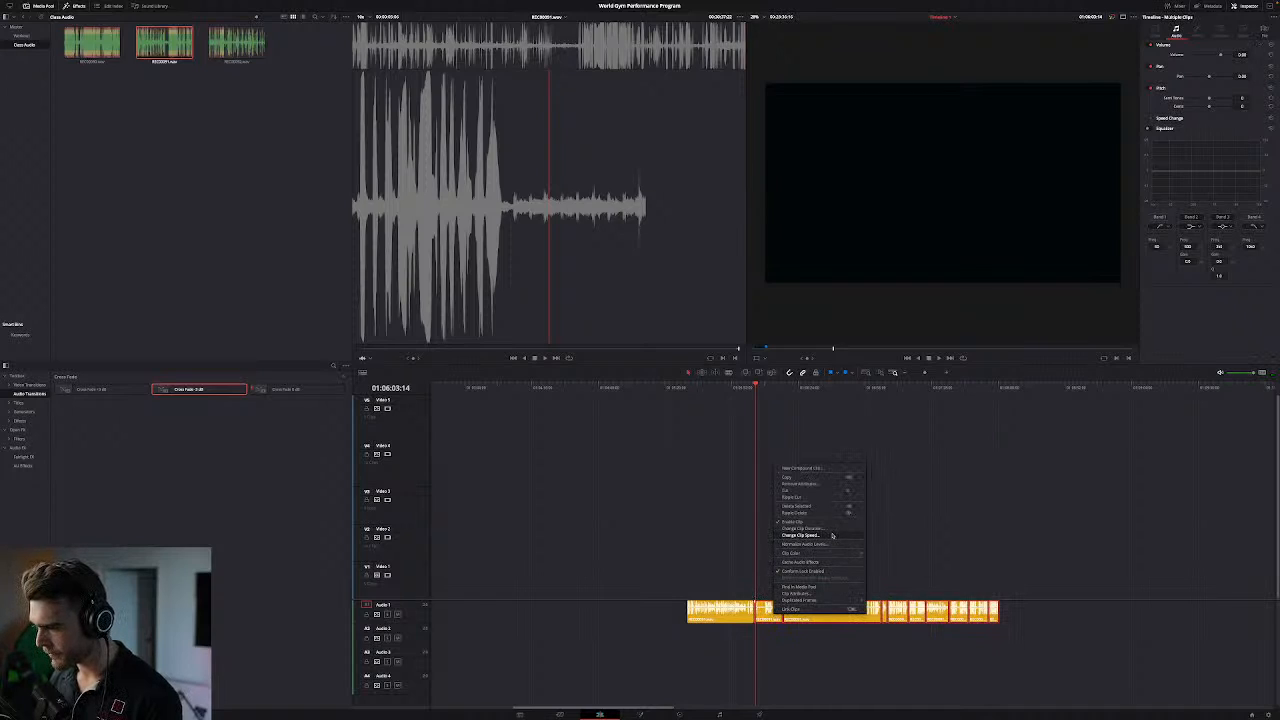
{"action": "left_click", "coordinate": [819, 597]}
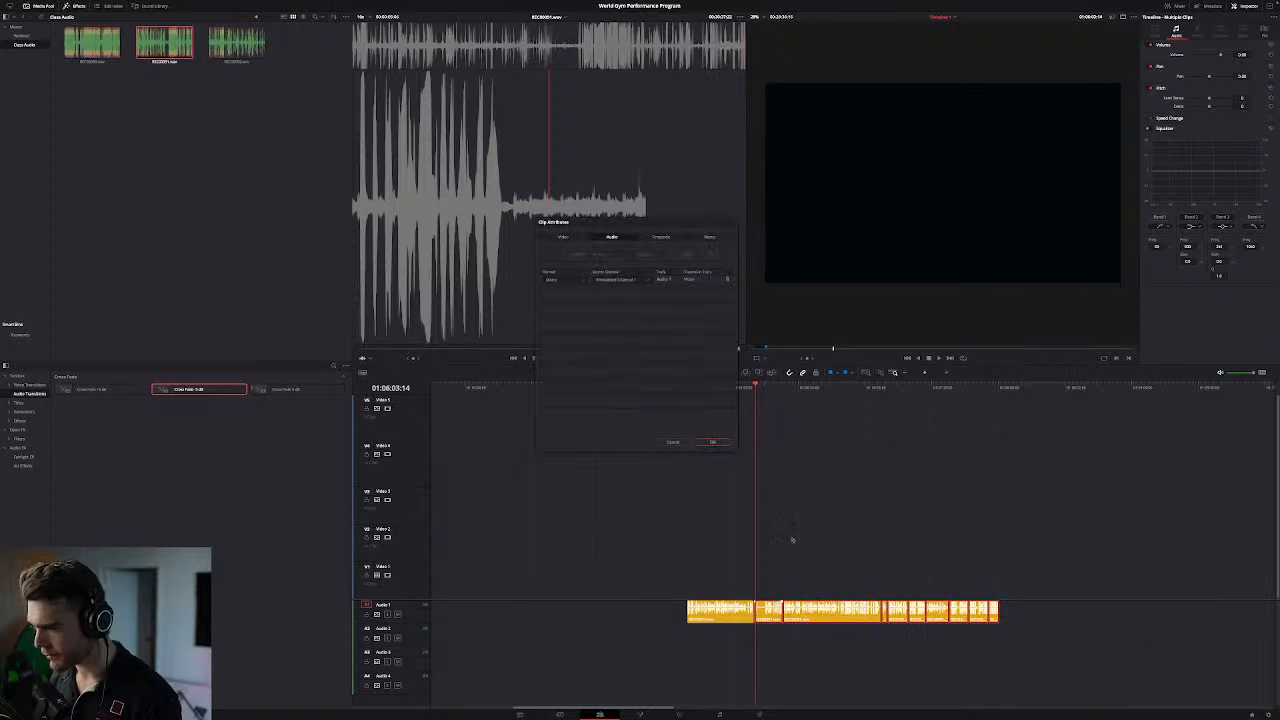
{"action": "left_click", "coordinate": [580, 282]}
{"action": "left_click", "coordinate": [577, 298]}
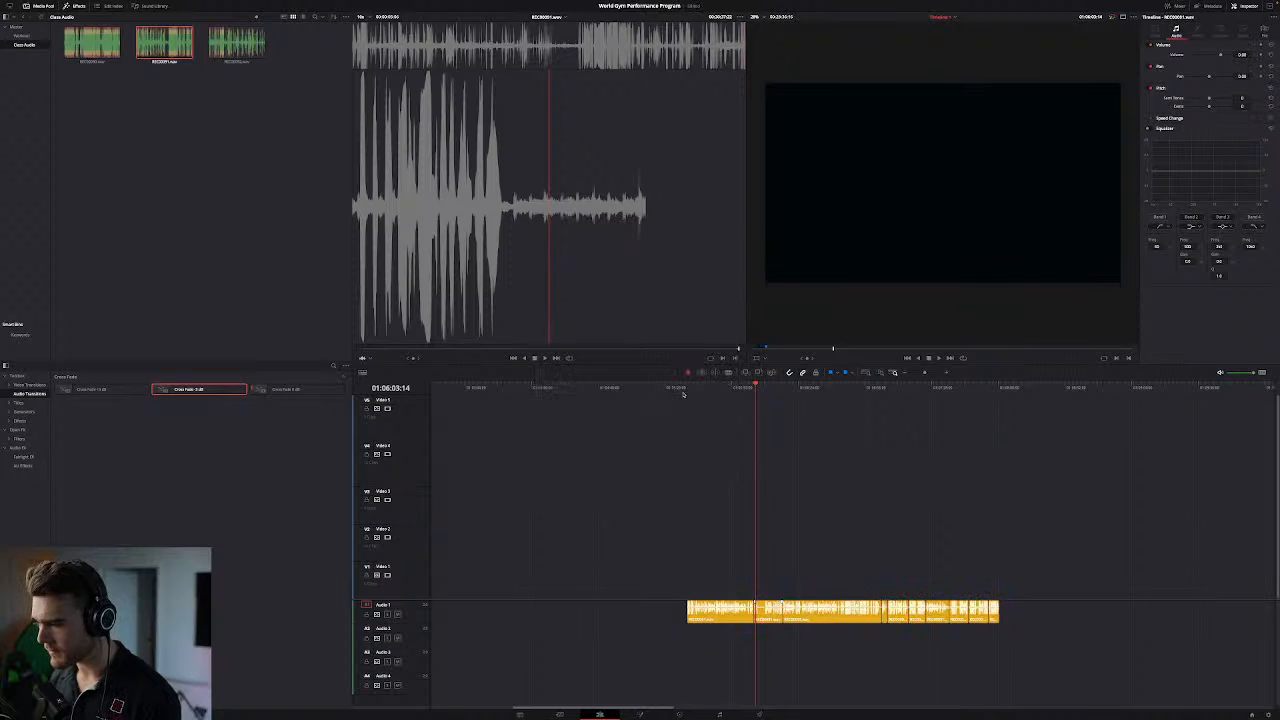
Step: Trim the second orange excerpt's start to 01:06:07:13 and move it and all following excerpts earlier, directly behind the first one
{"action": "left_click", "coordinate": [685, 390]}
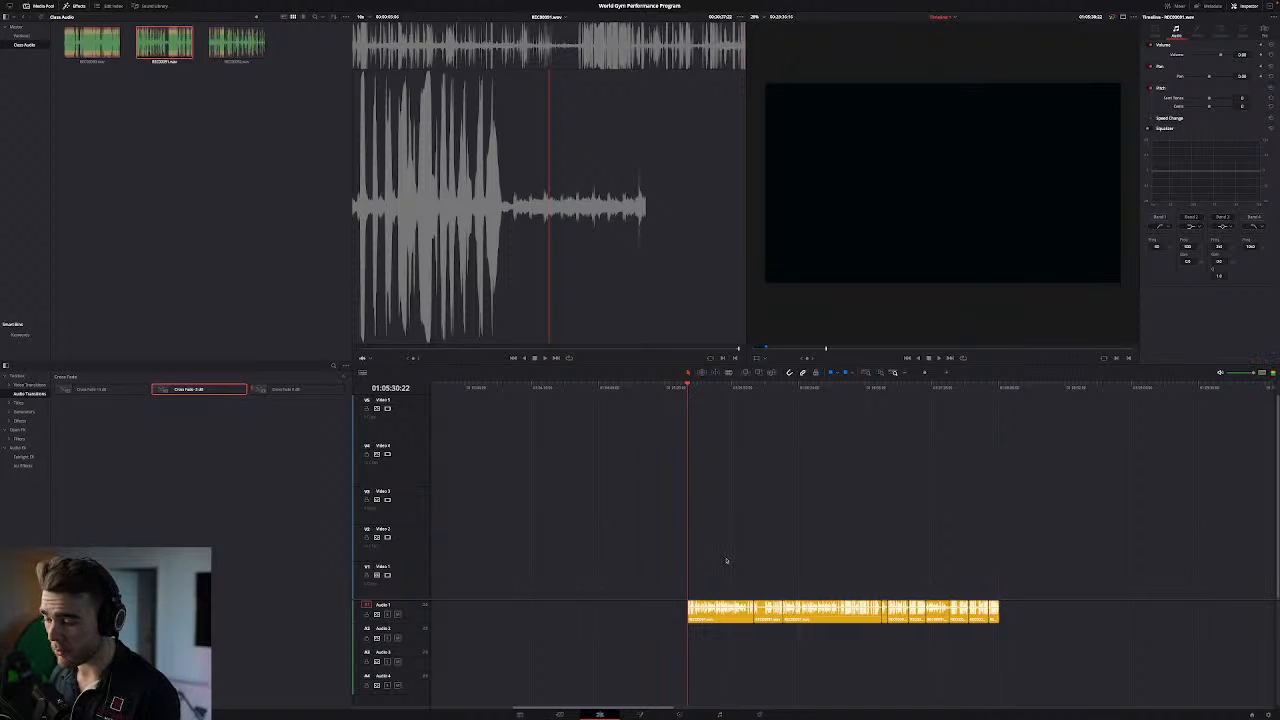
{"action": "left_click", "coordinate": [756, 490]}
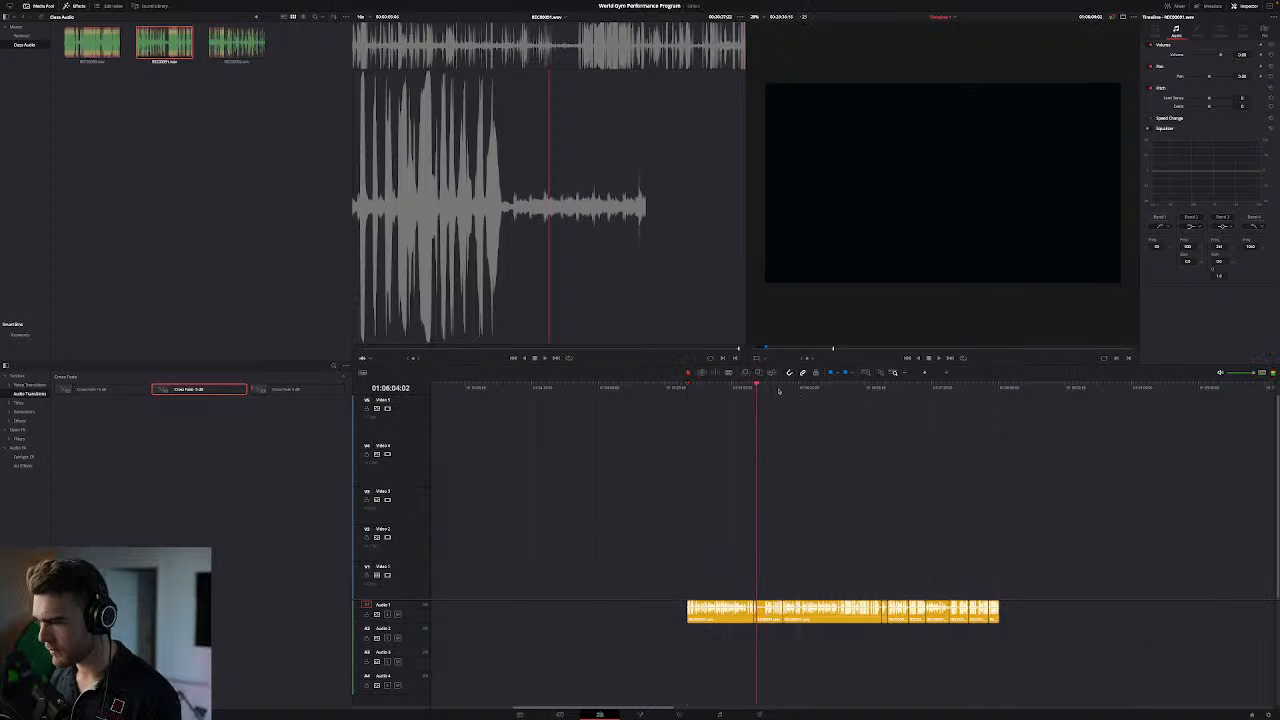
{"action": "left_click", "coordinate": [732, 393]}
{"action": "key", "text": "space"}
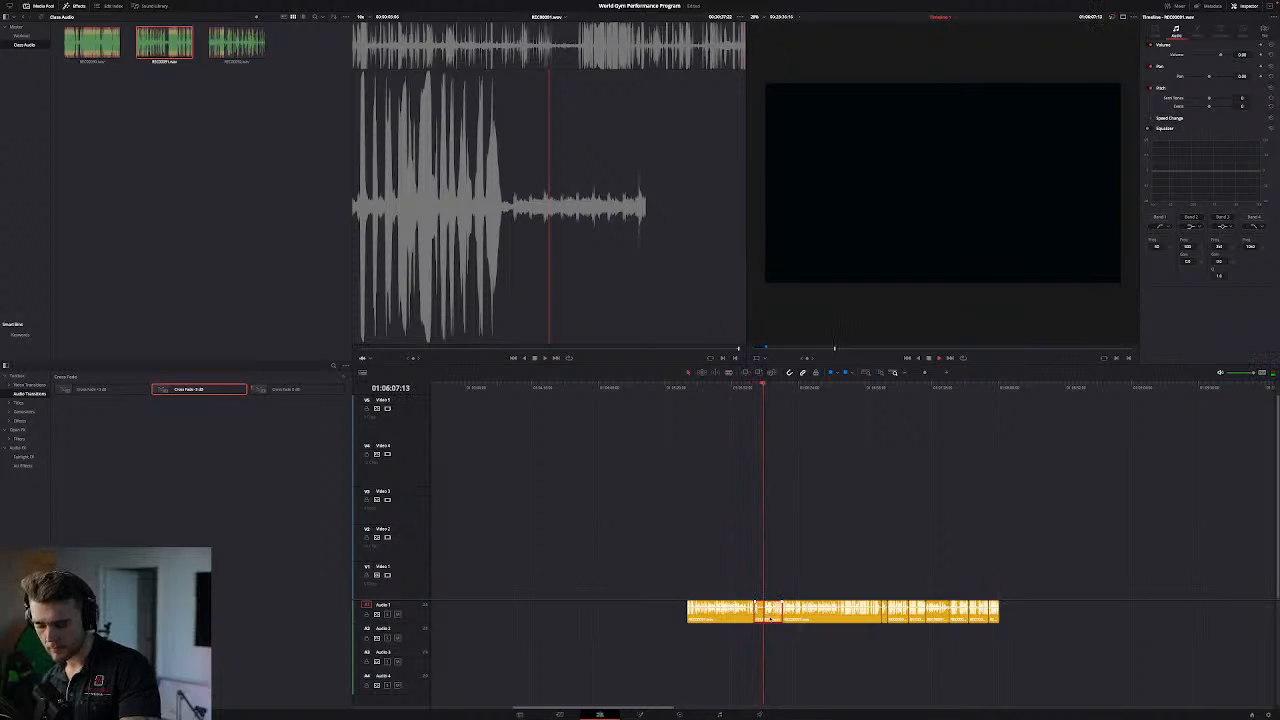
{"action": "left_click_drag", "start_coordinate": [1074, 586], "coordinate": [796, 618]}
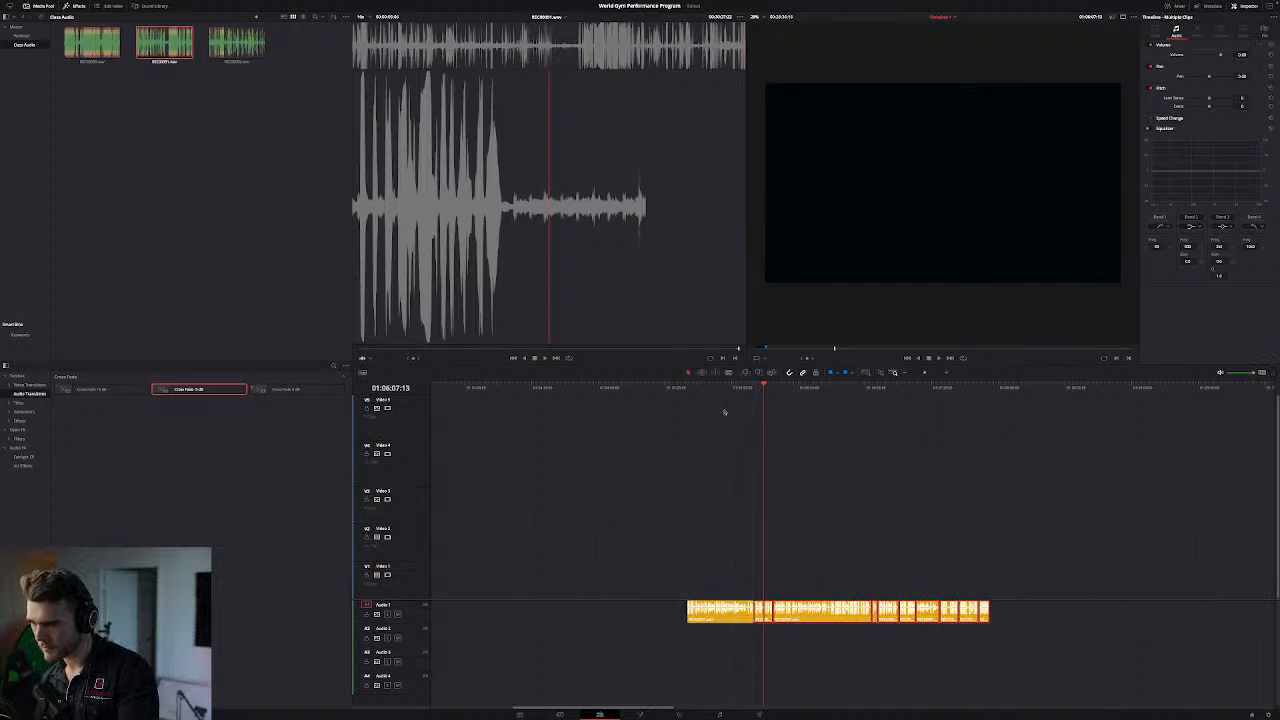
Step: Listen closely to the join between the first and second orange excerpts, starting from about 01:05:58
{"action": "left_click", "coordinate": [745, 388]}
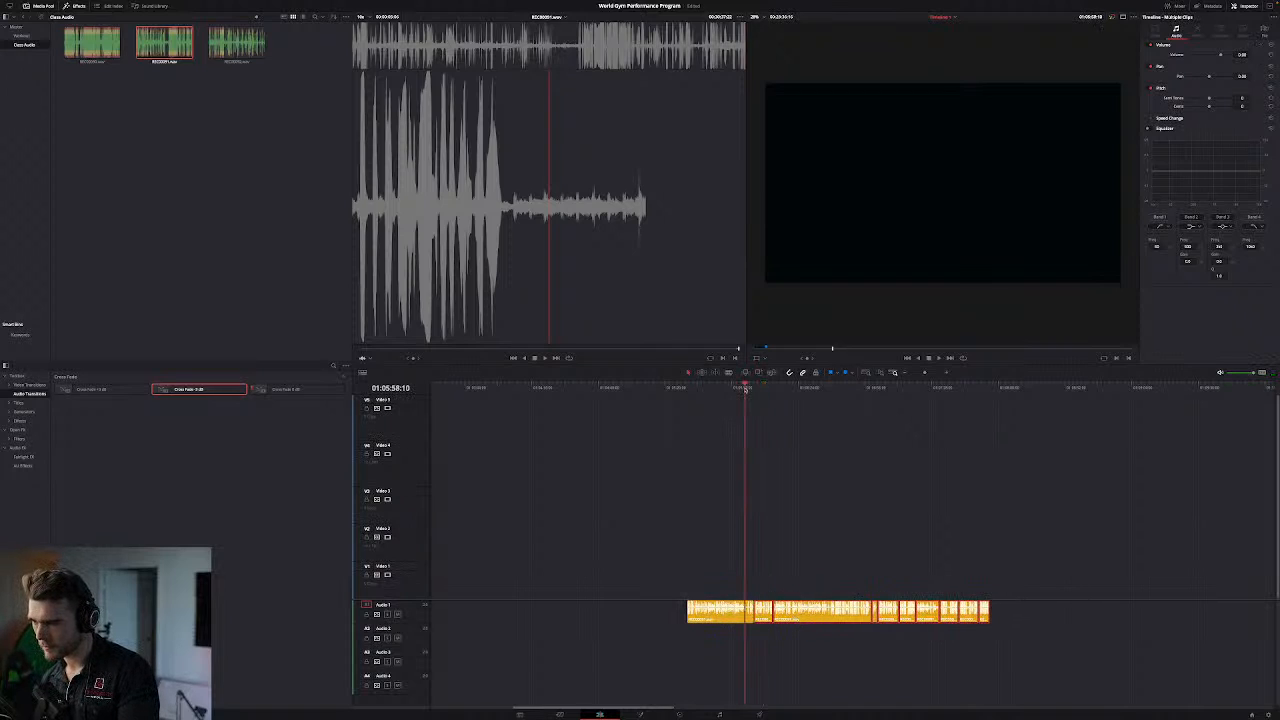
{"action": "left_click", "coordinate": [948, 373]}
{"action": "left_click", "coordinate": [948, 373]}
{"action": "left_click", "coordinate": [948, 373]}
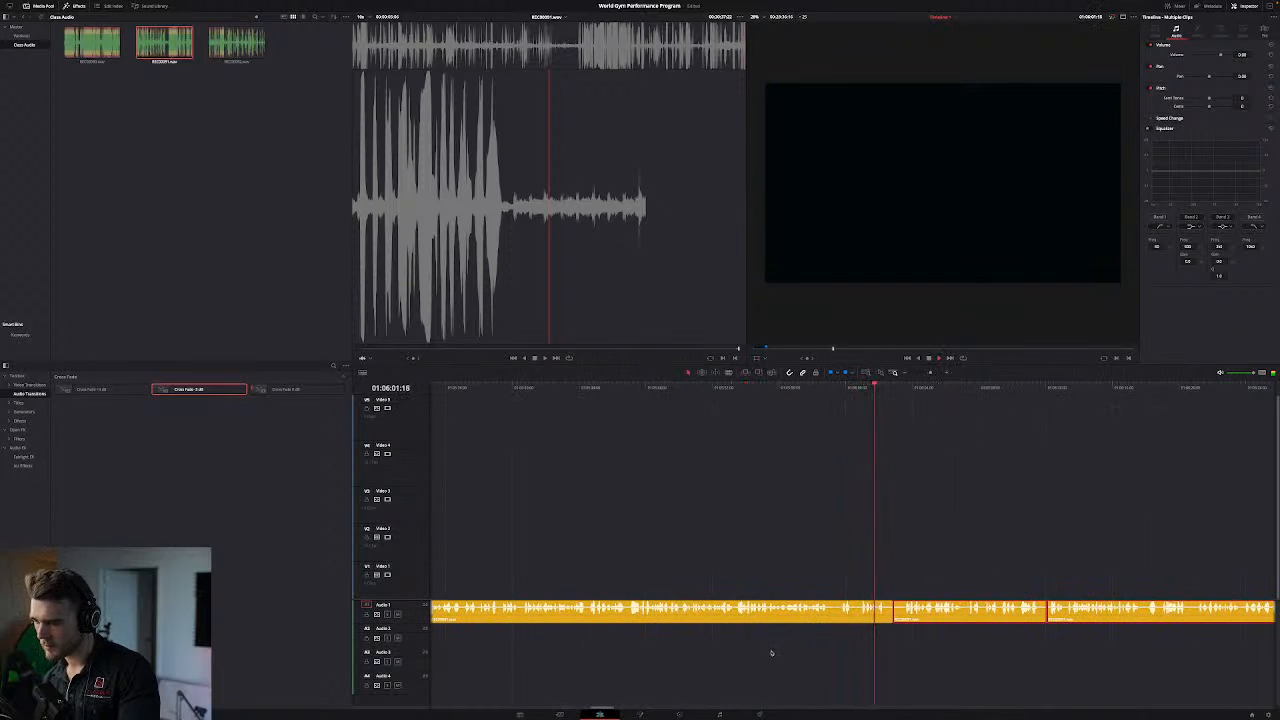